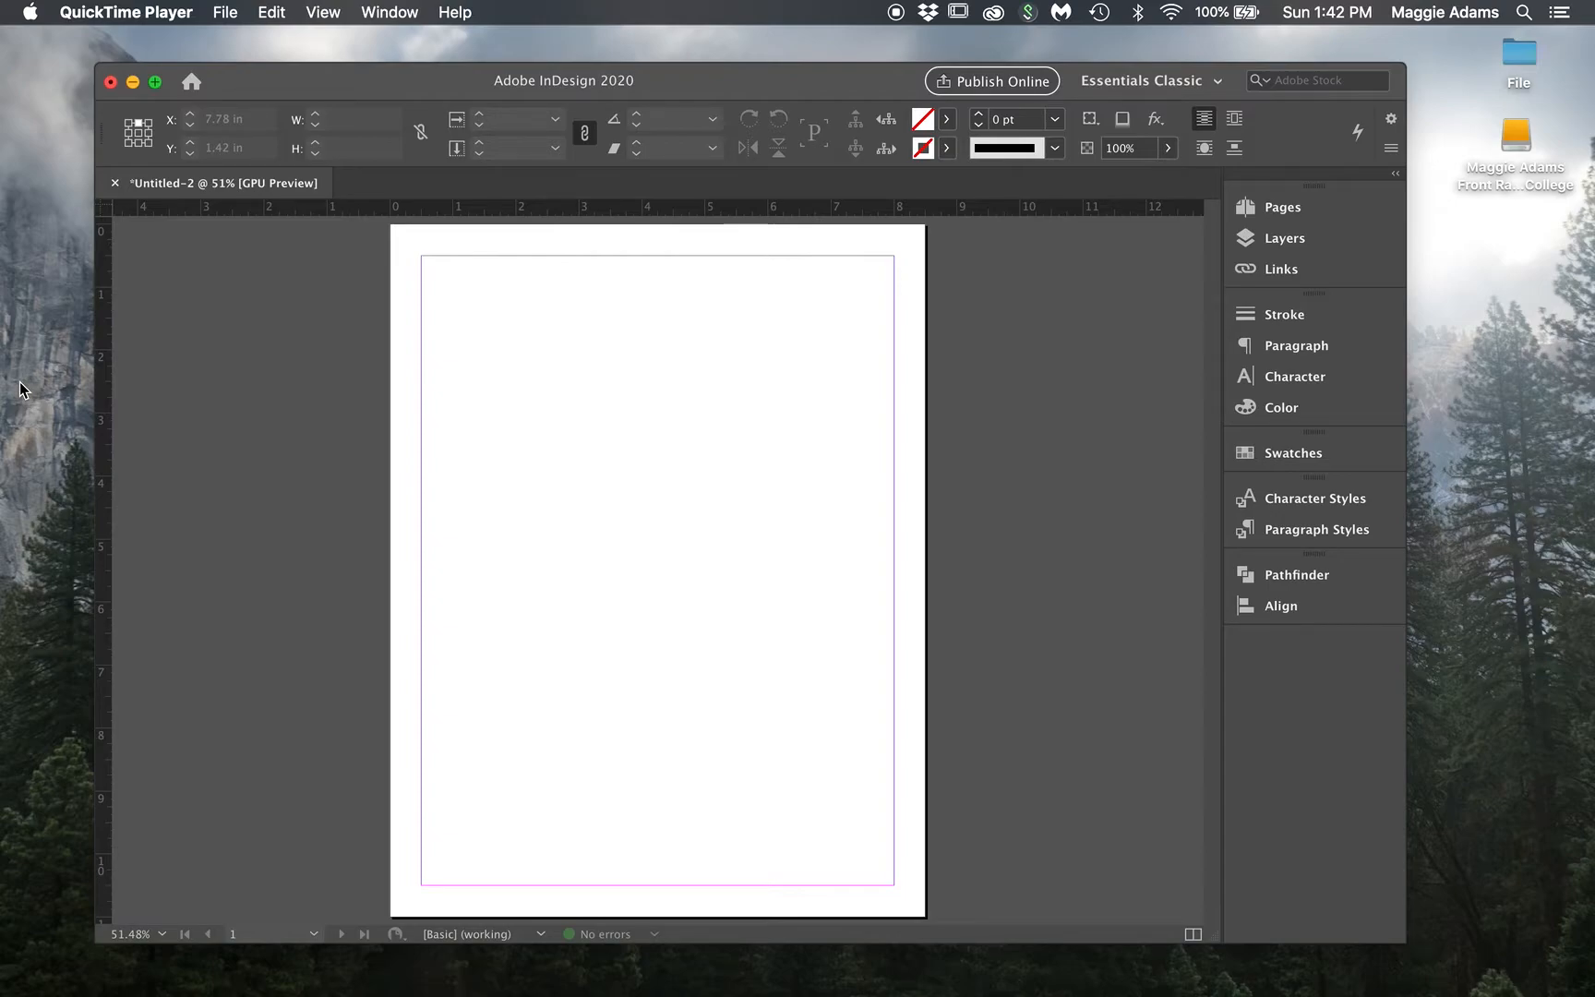
# Step: Draw a text frame between the side margins, about 7.5 in wide and 6.9 in tall, starting at the top margin
pyautogui.click(406, 76)
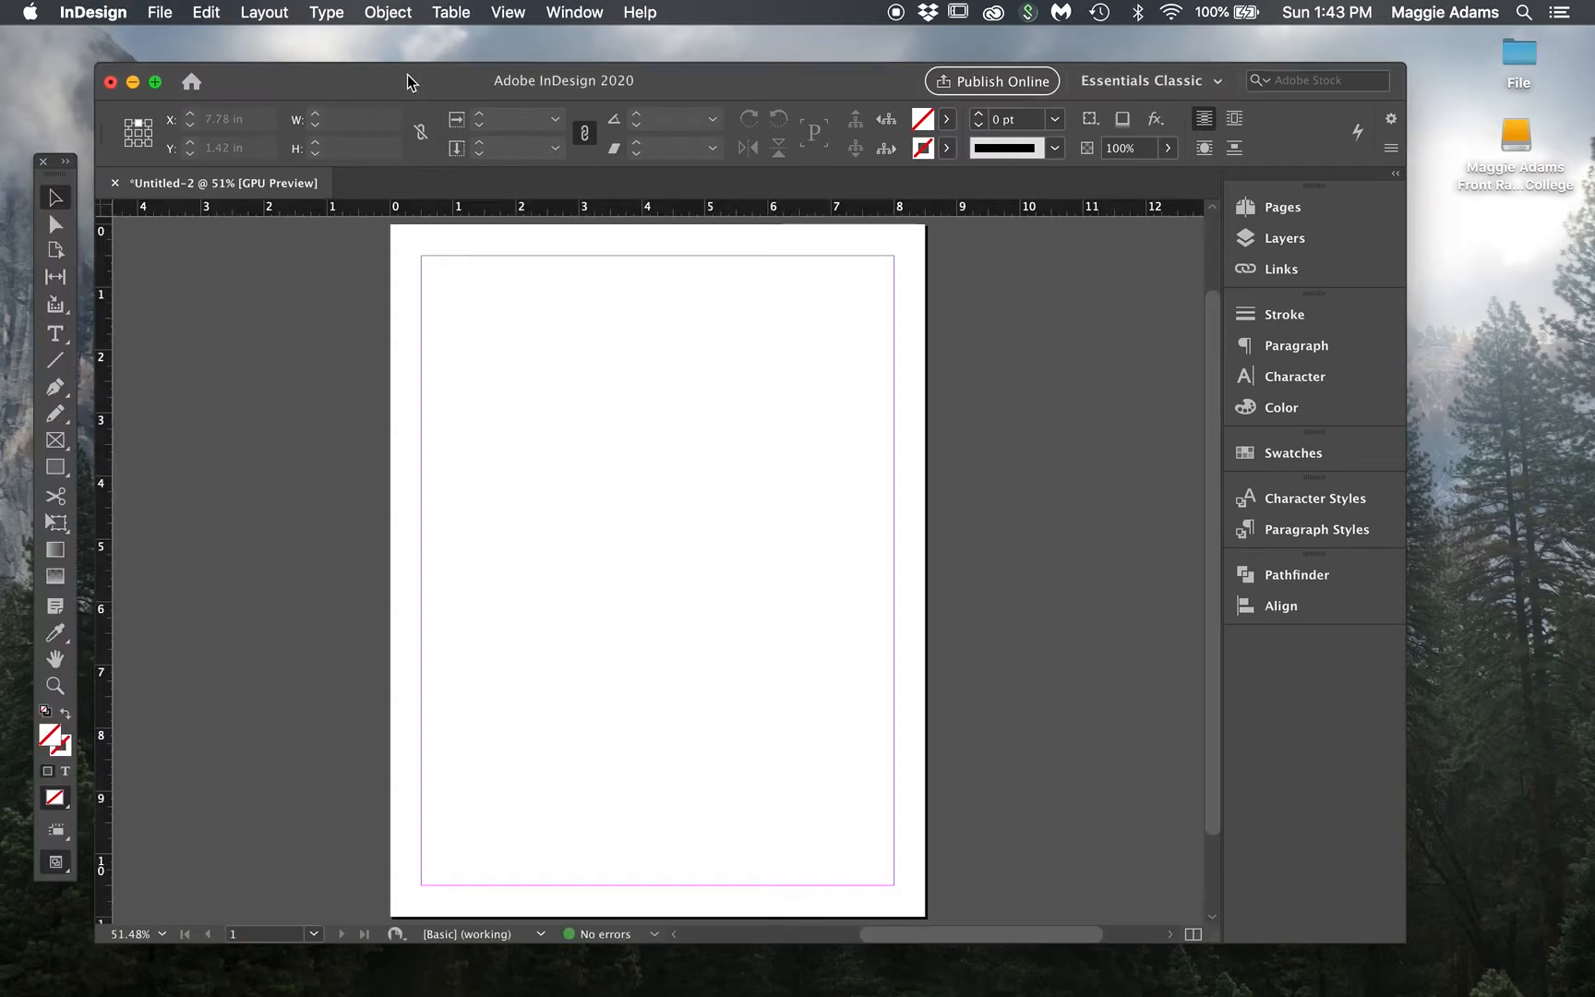
pyautogui.moveTo(407, 74); pyautogui.dragTo(378, 72)
pyautogui.click(56, 334)
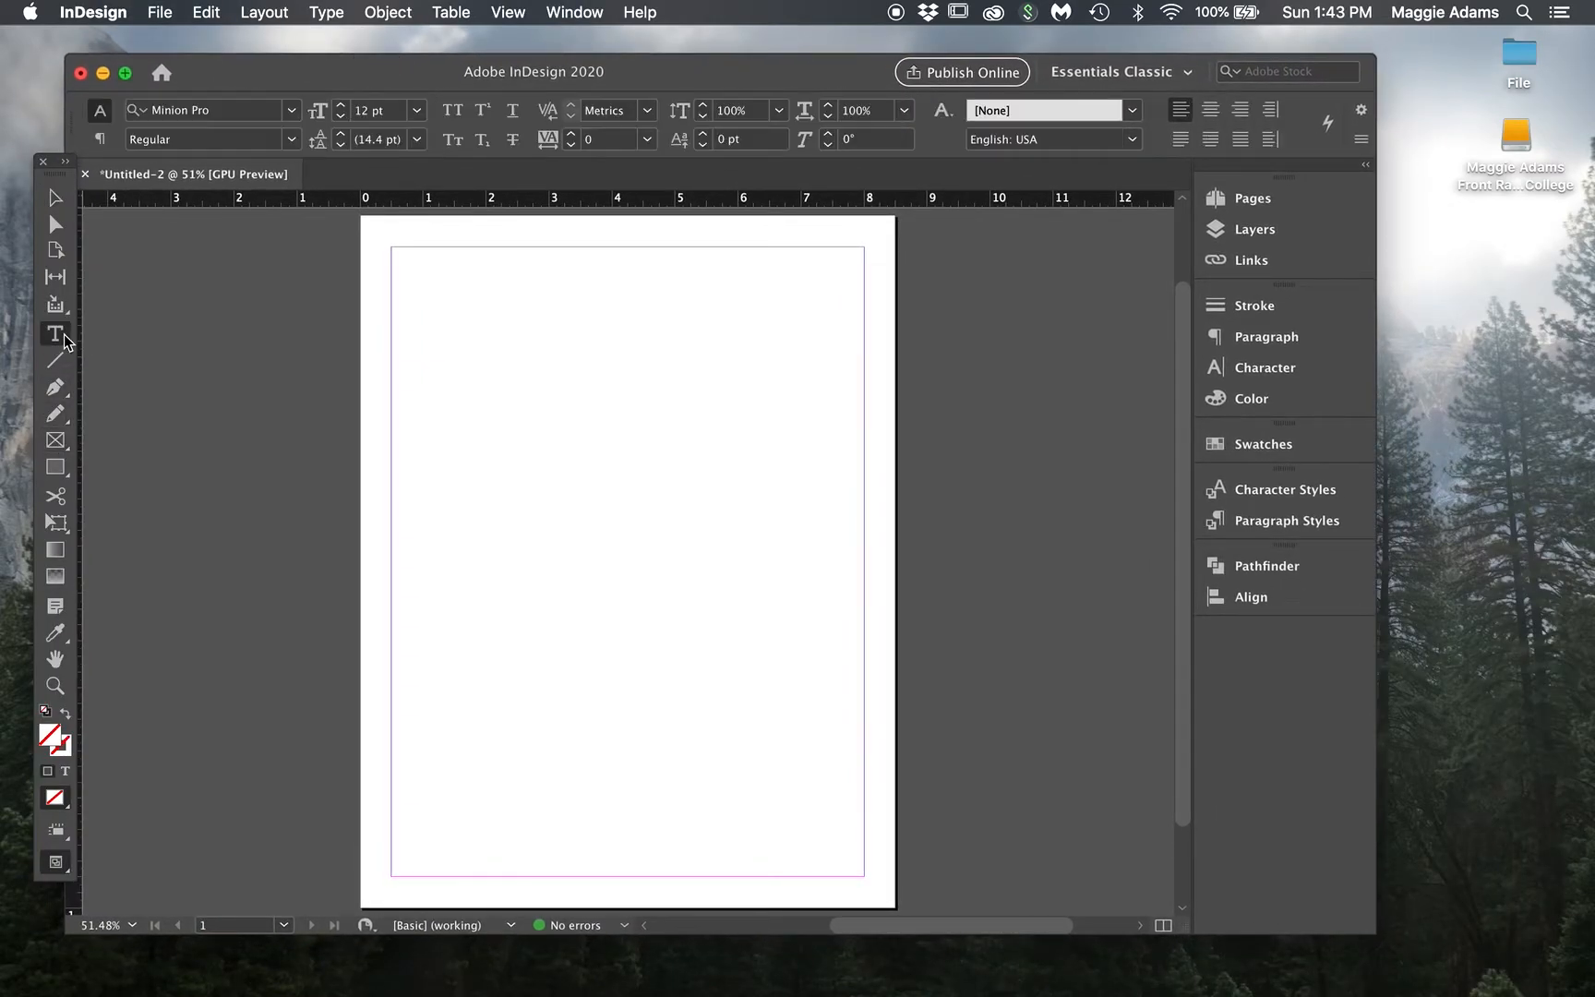
pyautogui.moveTo(393, 248); pyautogui.dragTo(866, 682)
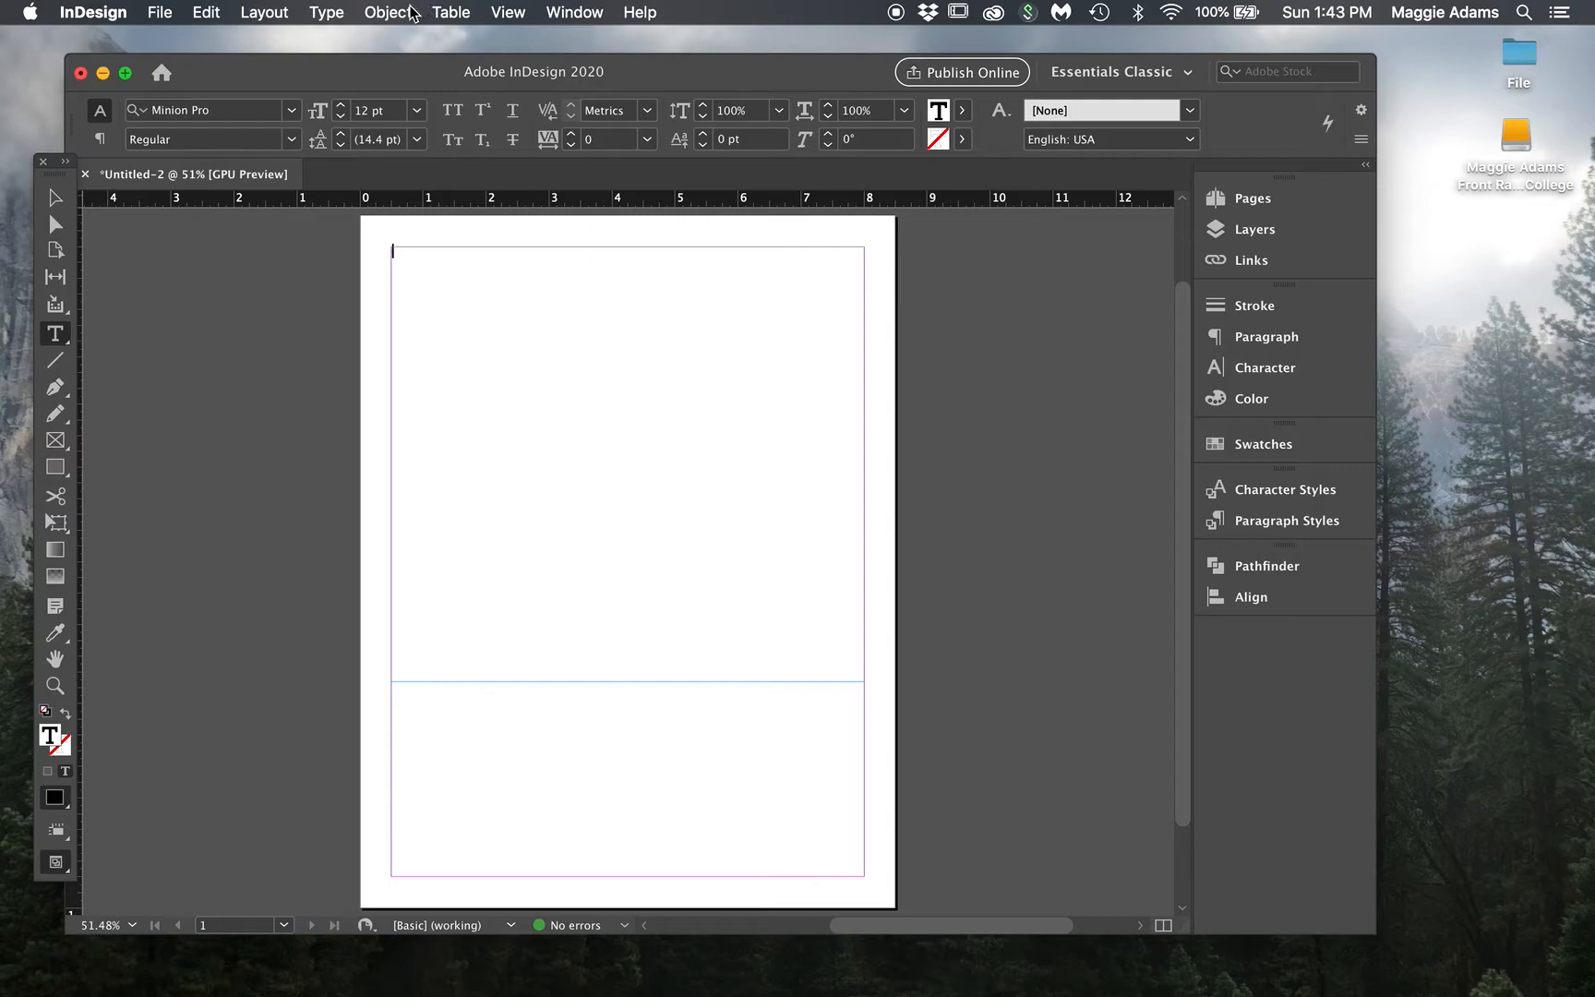
# Step: Insert a table with 18 body rows and 13 columns into the text frame, using the [Basic Table] style
pyautogui.click(448, 12)
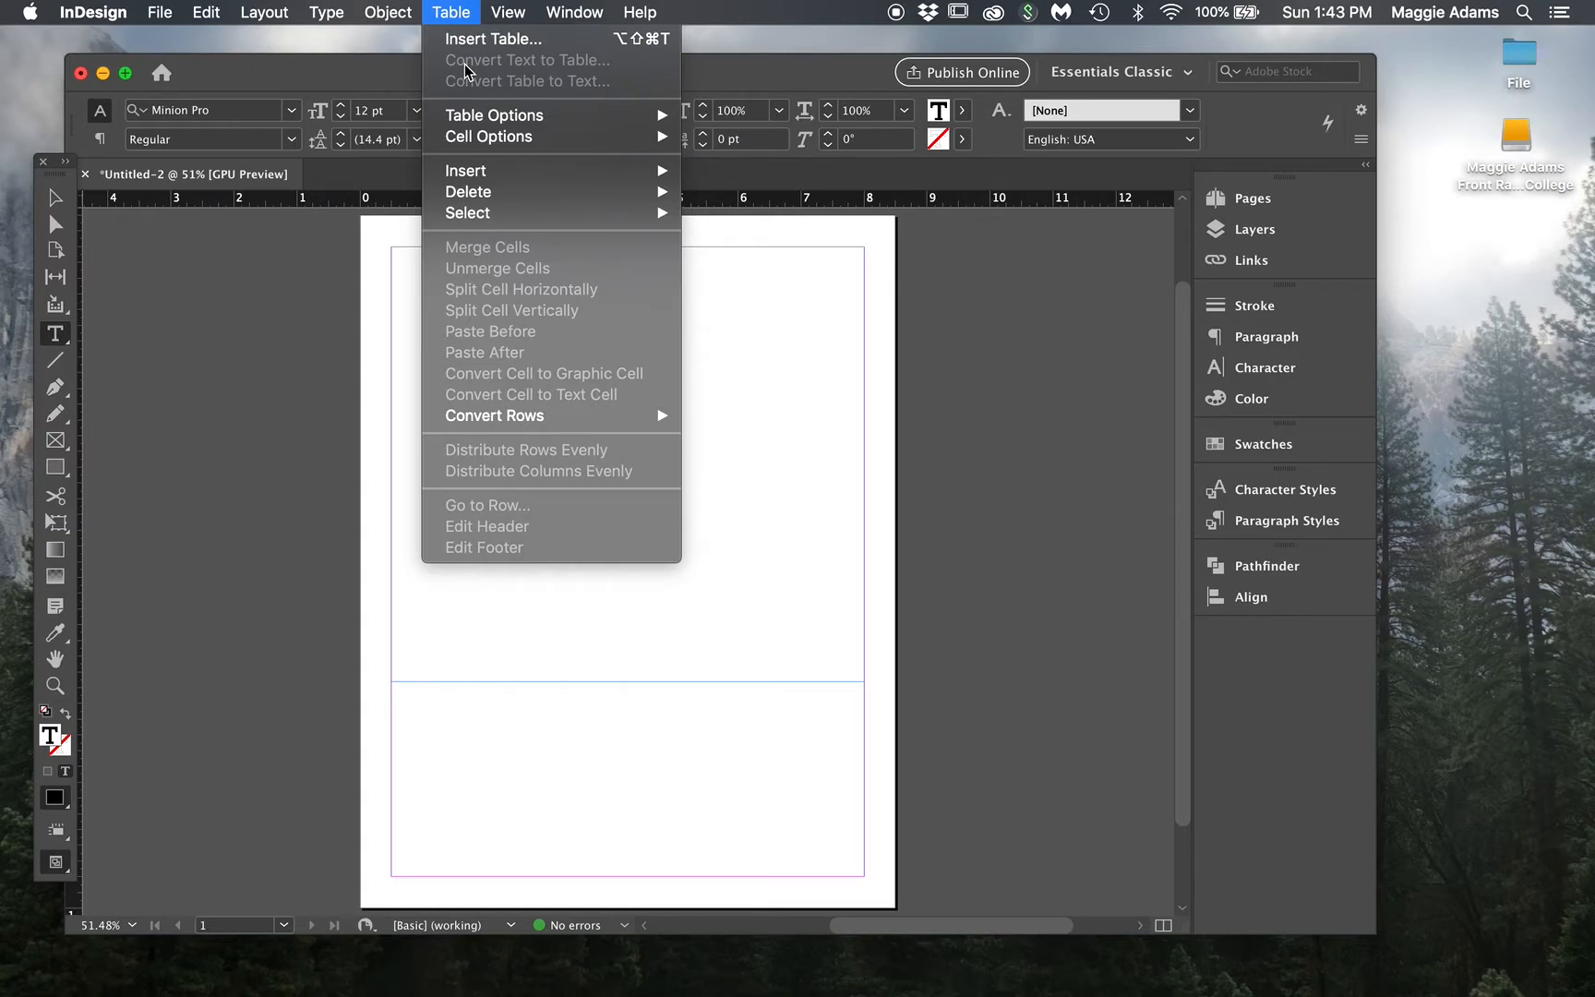
pyautogui.click(463, 45)
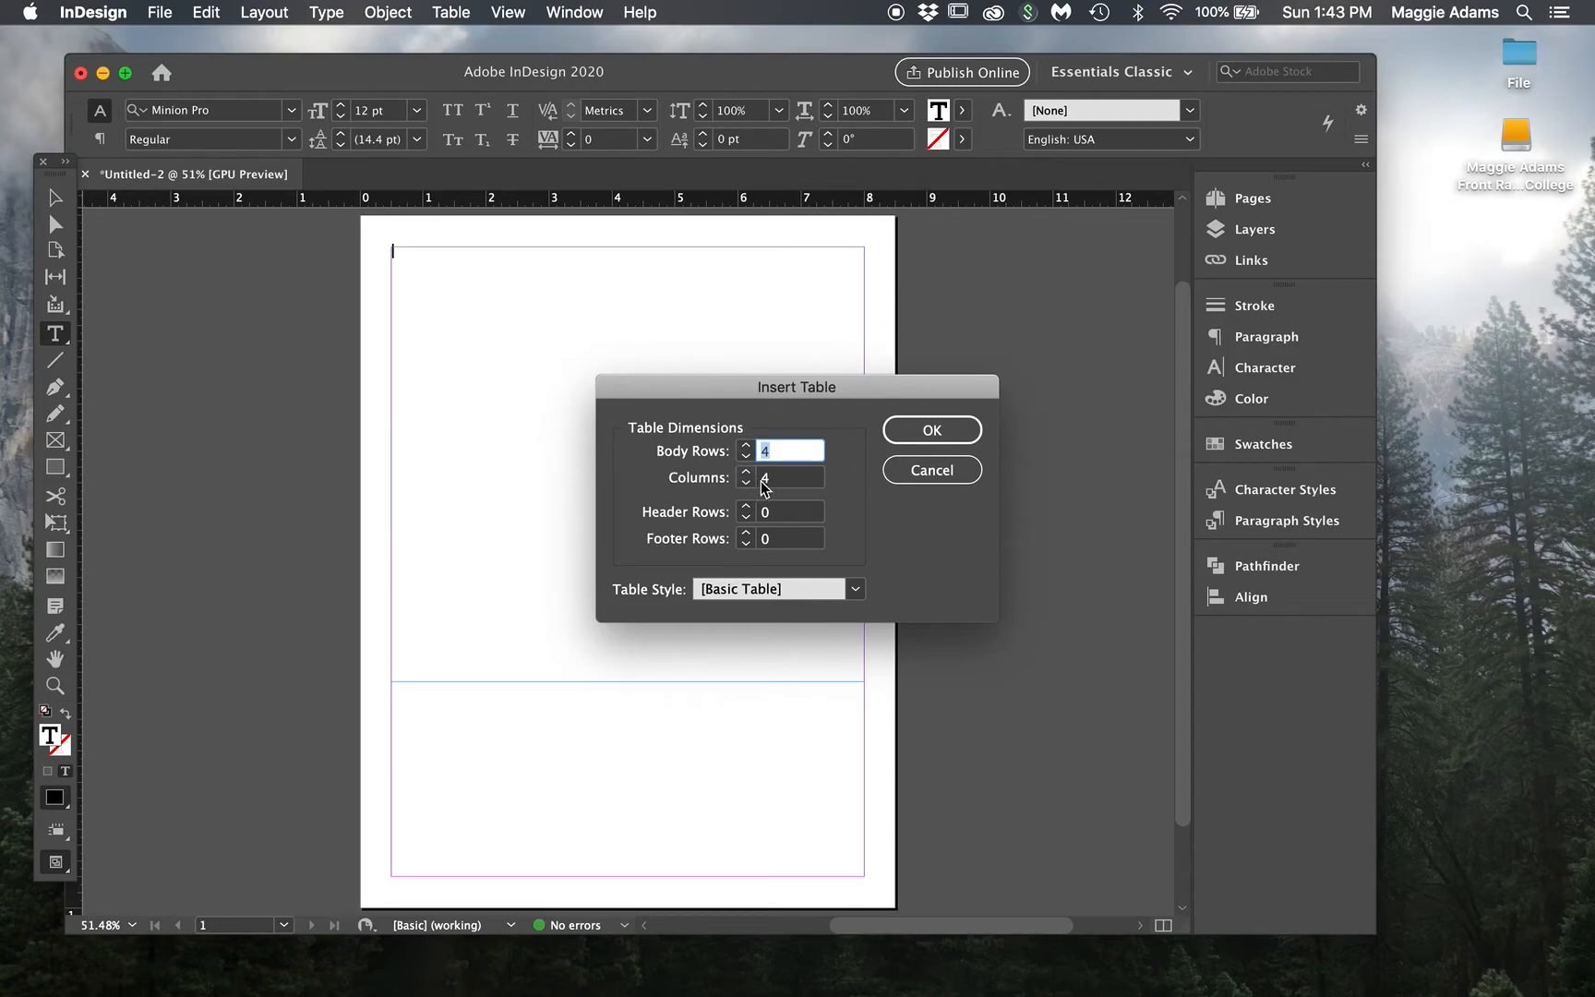
pyautogui.press('Tab')
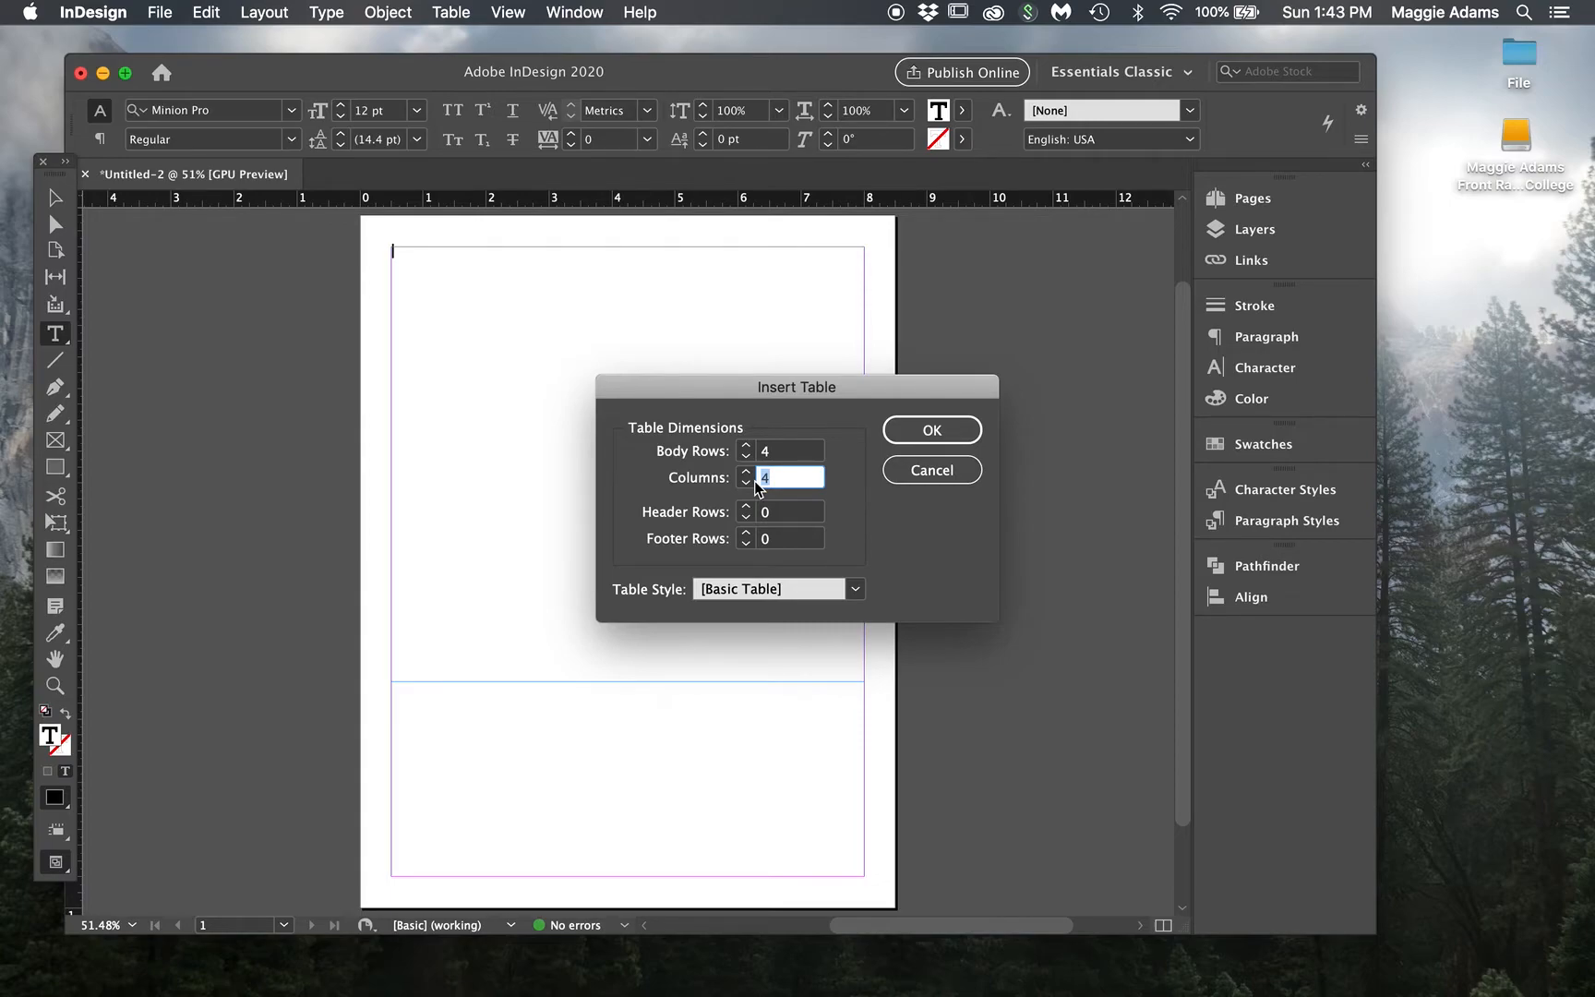
pyautogui.write('13')
pyautogui.click(773, 452)
pyautogui.doubleClick(774, 452)
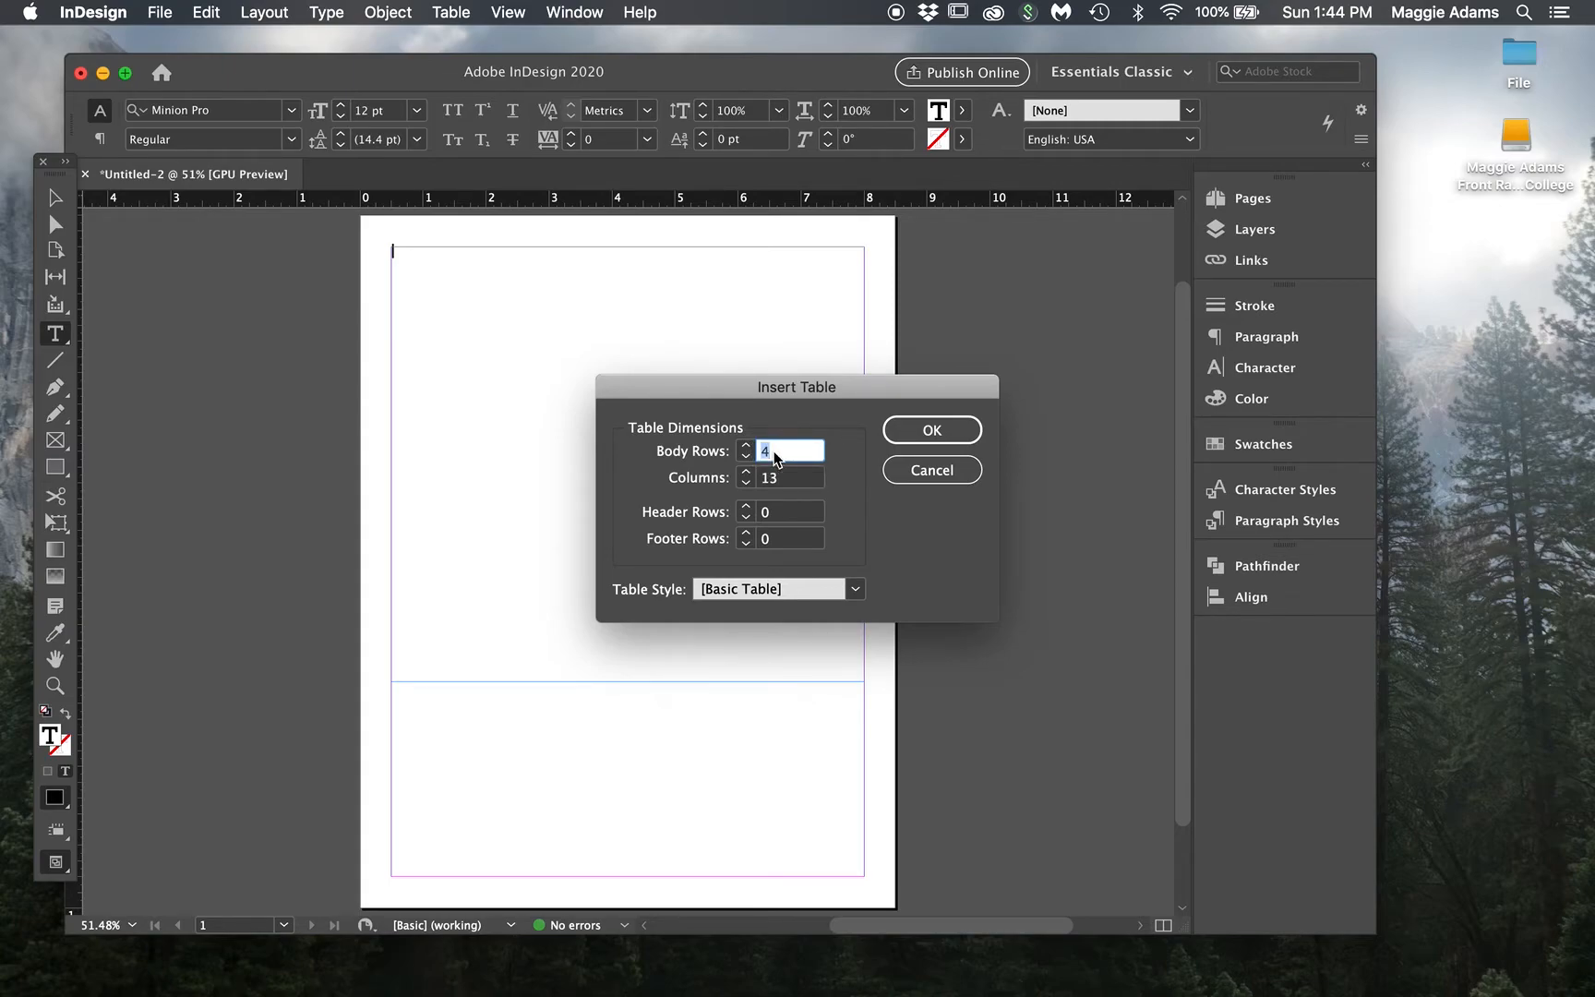
pyautogui.write('18')
pyautogui.click(960, 434)
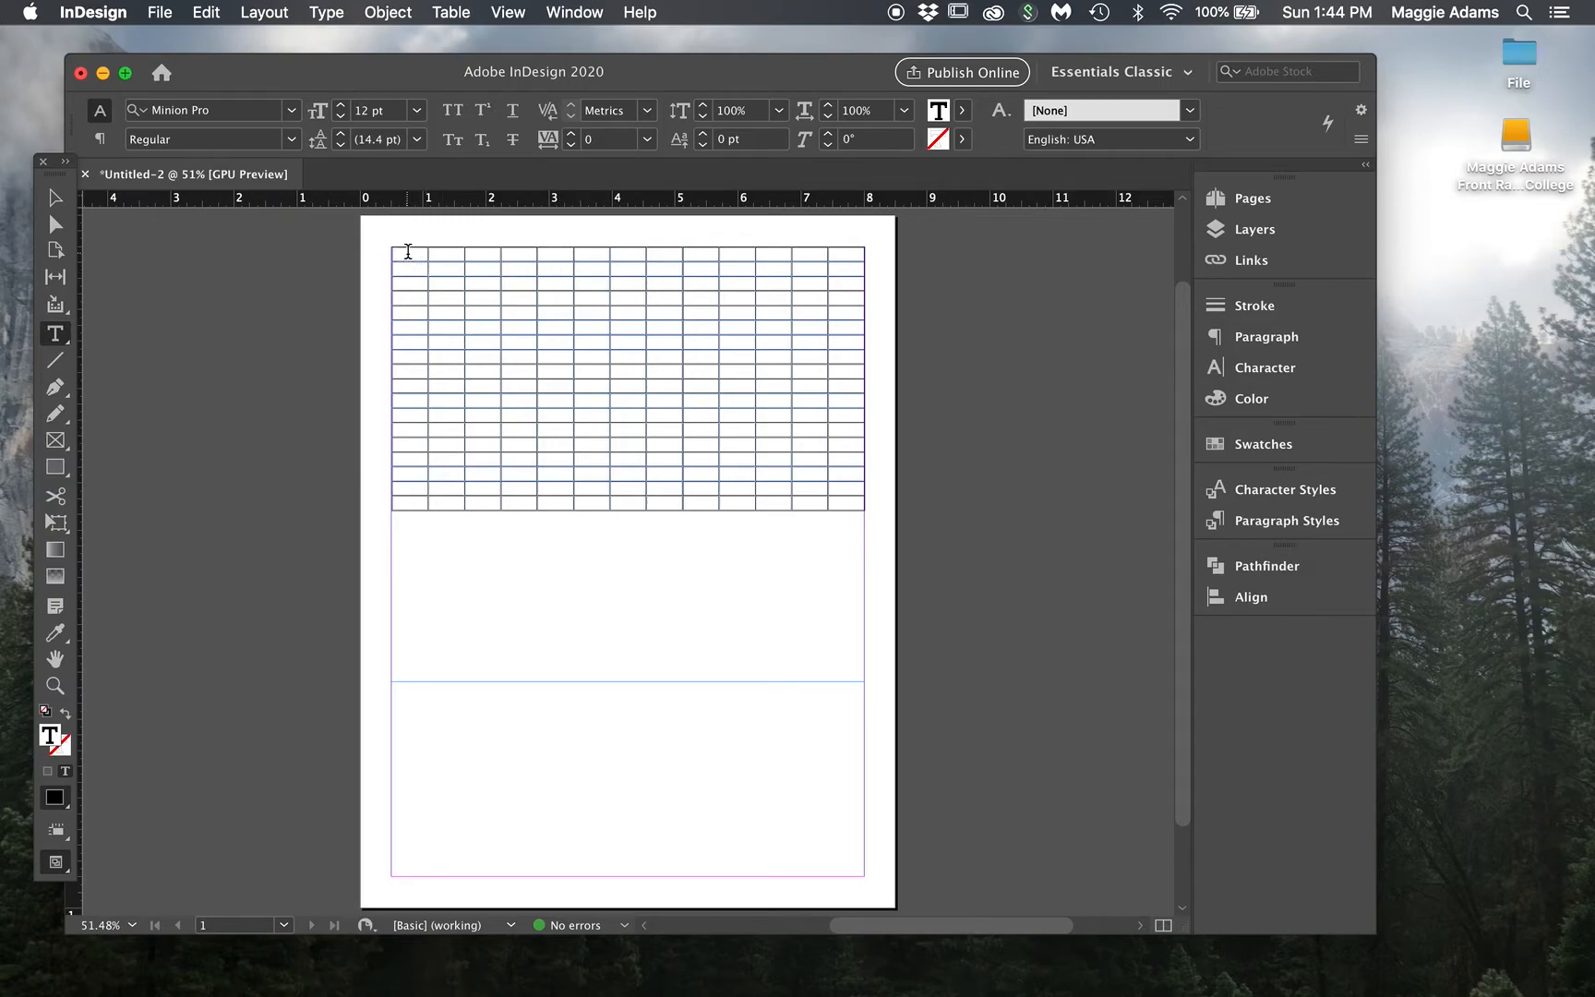
# Step: Merge all the cells of the table's first row into one cell
pyautogui.moveTo(406, 252); pyautogui.dragTo(855, 251)
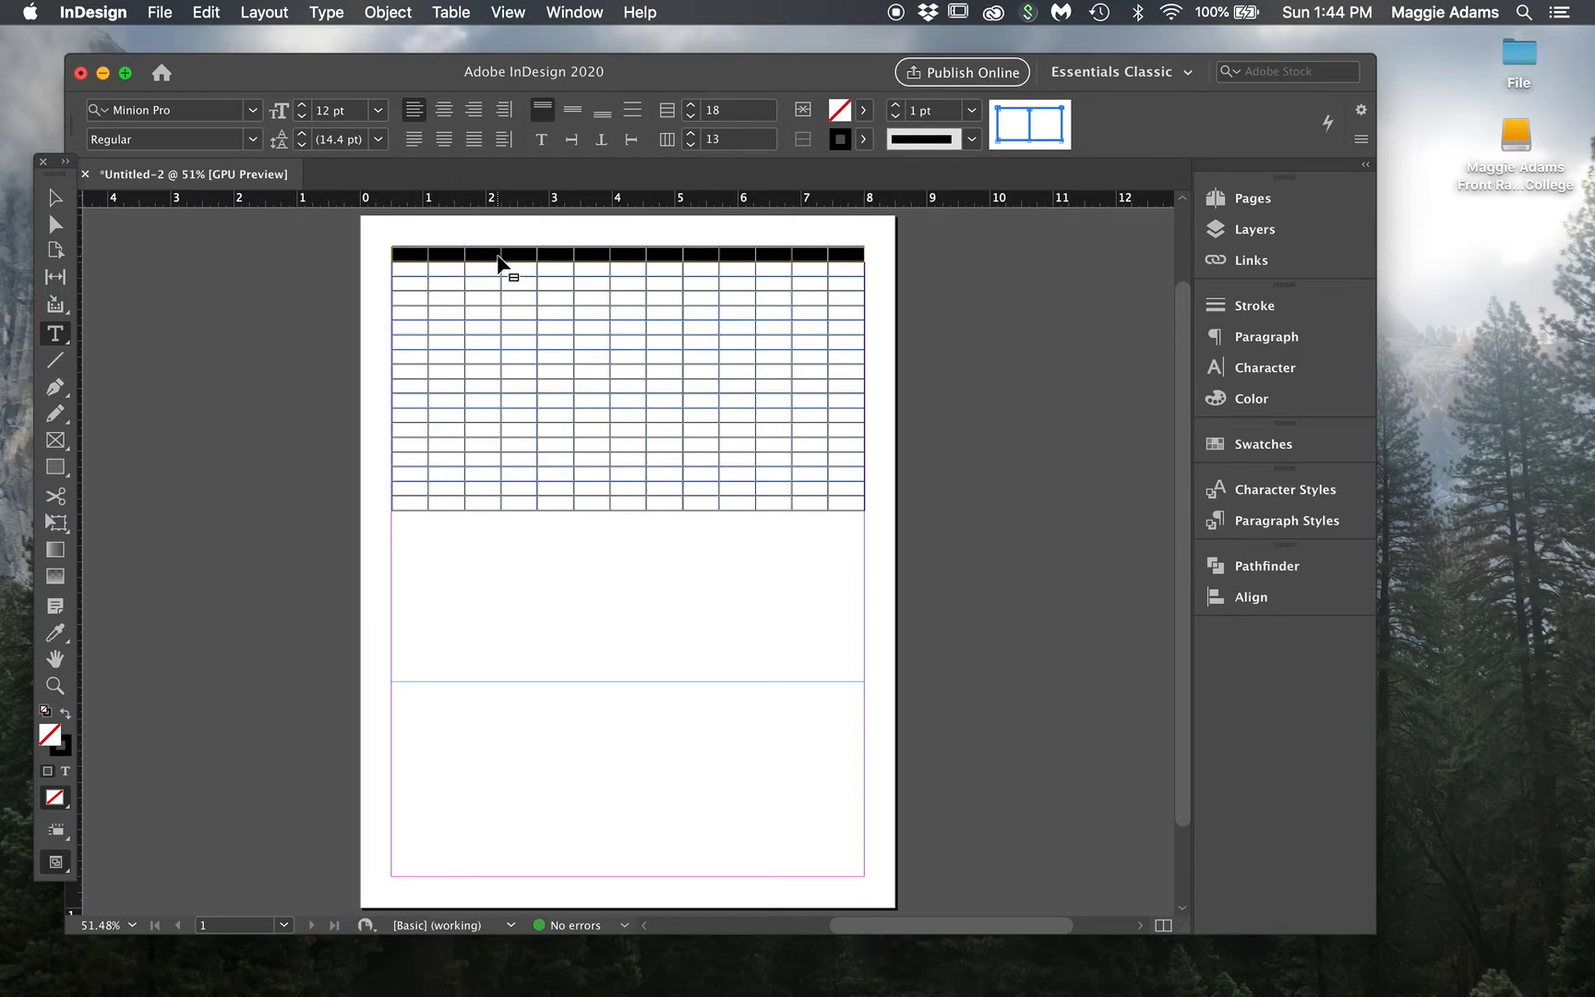
pyautogui.click(450, 12)
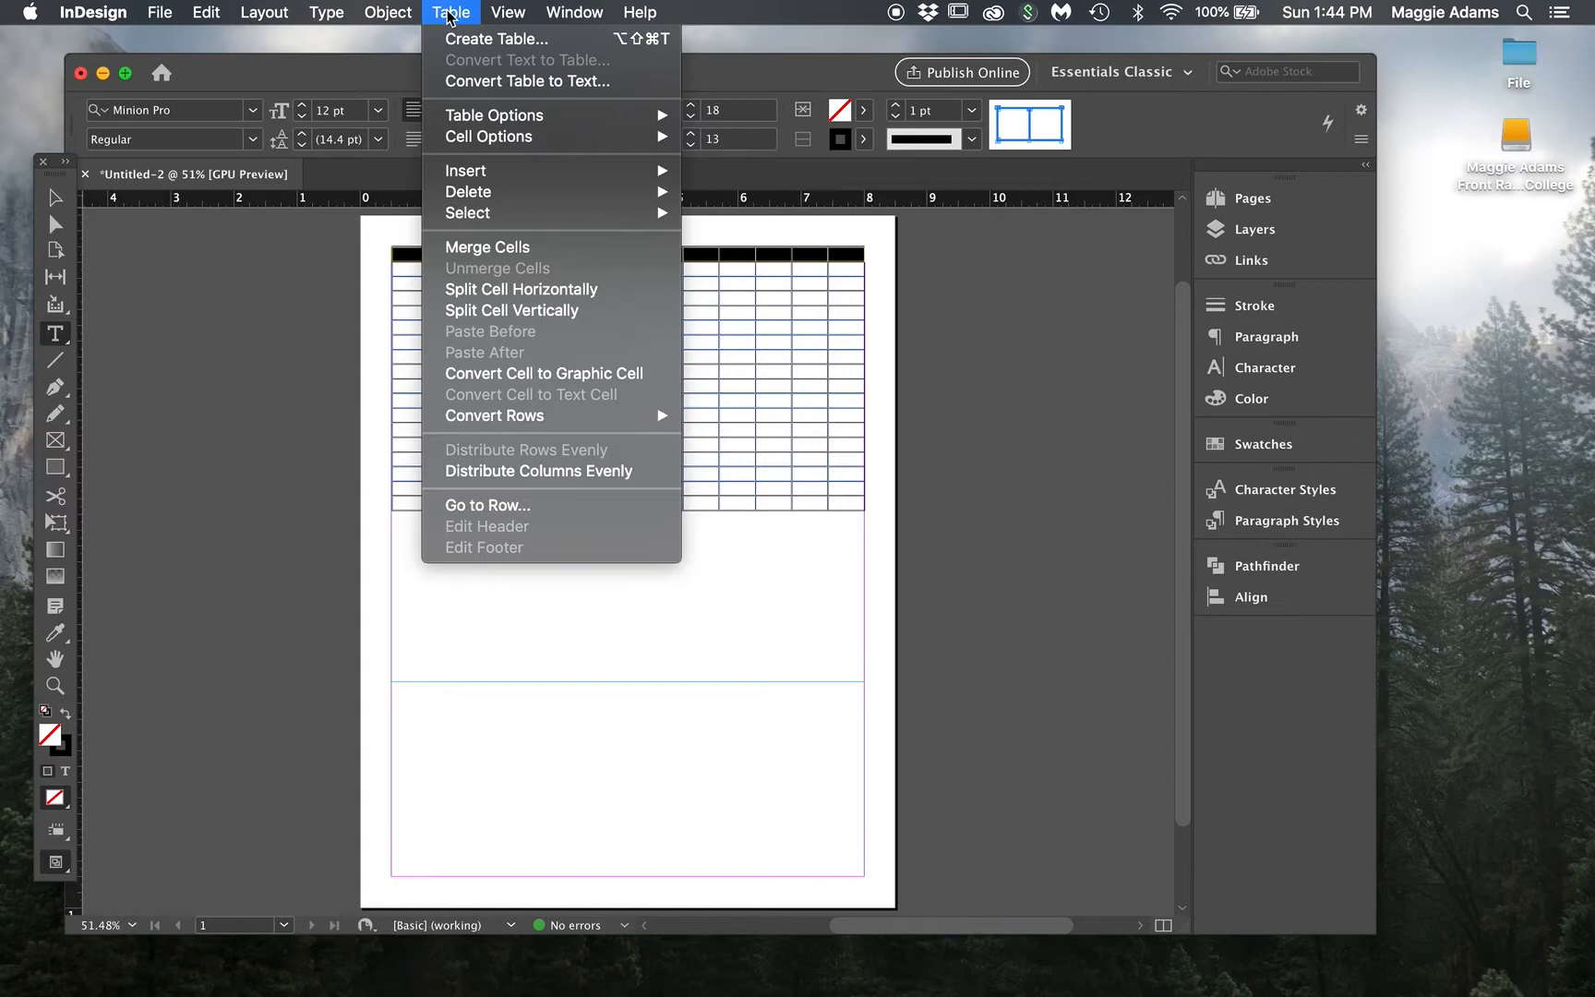
pyautogui.click(463, 248)
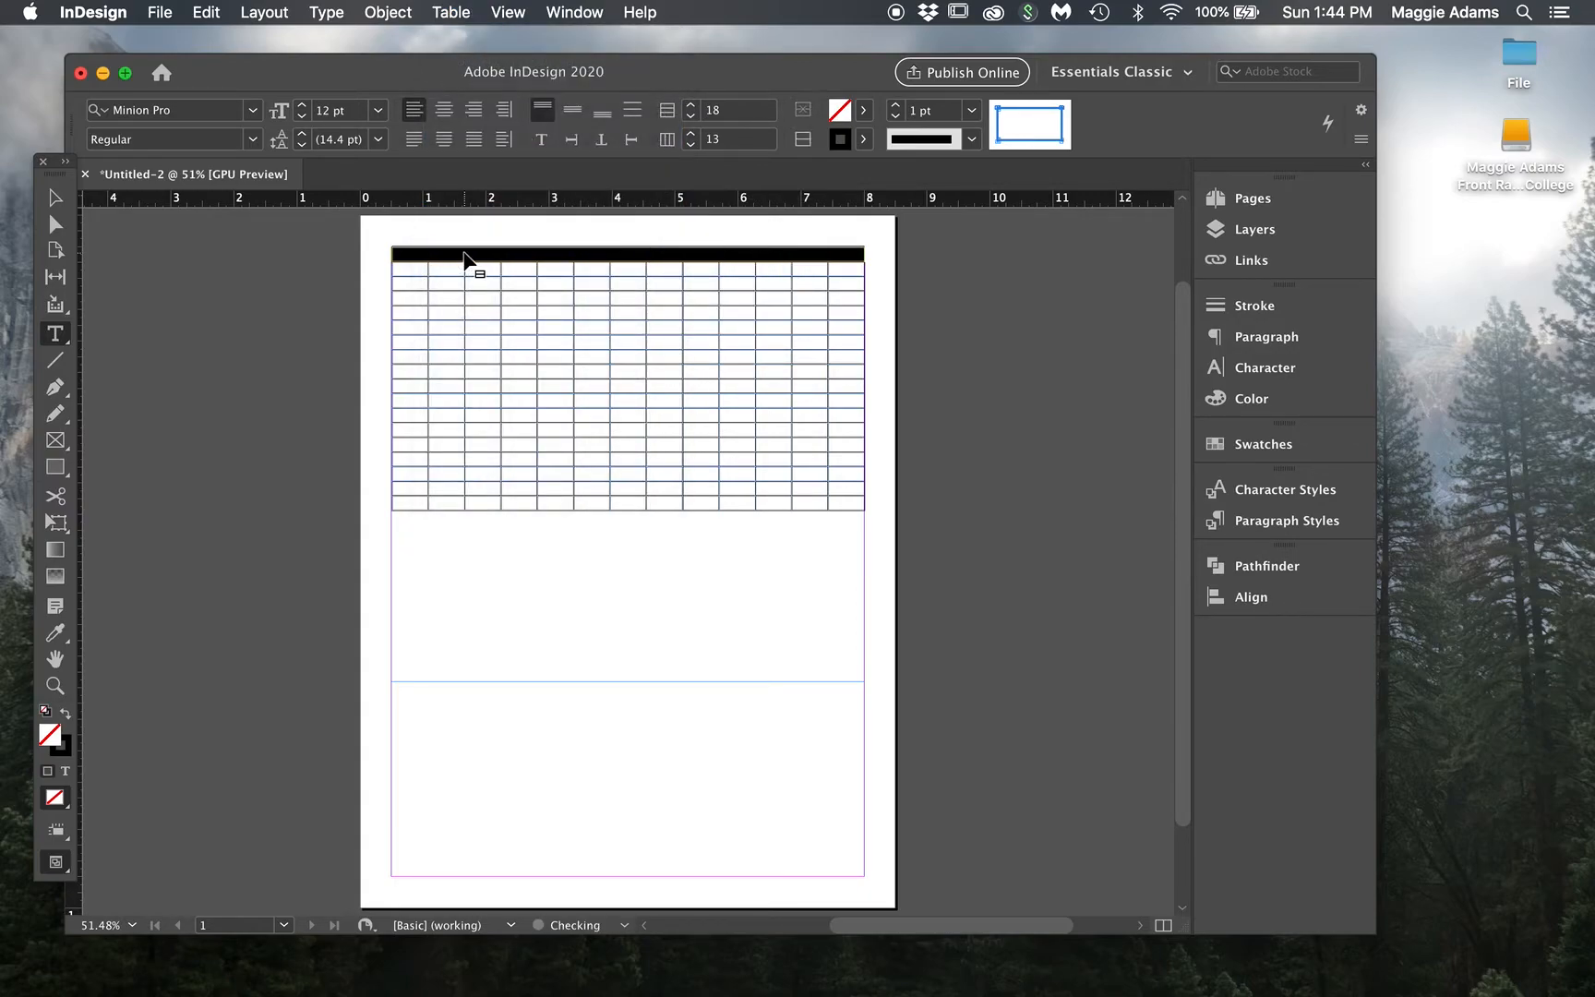
# Step: Try out selecting whole rows, single columns and the entire table
pyautogui.click(406, 262)
pyautogui.click(403, 269)
pyautogui.moveTo(403, 270); pyautogui.dragTo(835, 267)
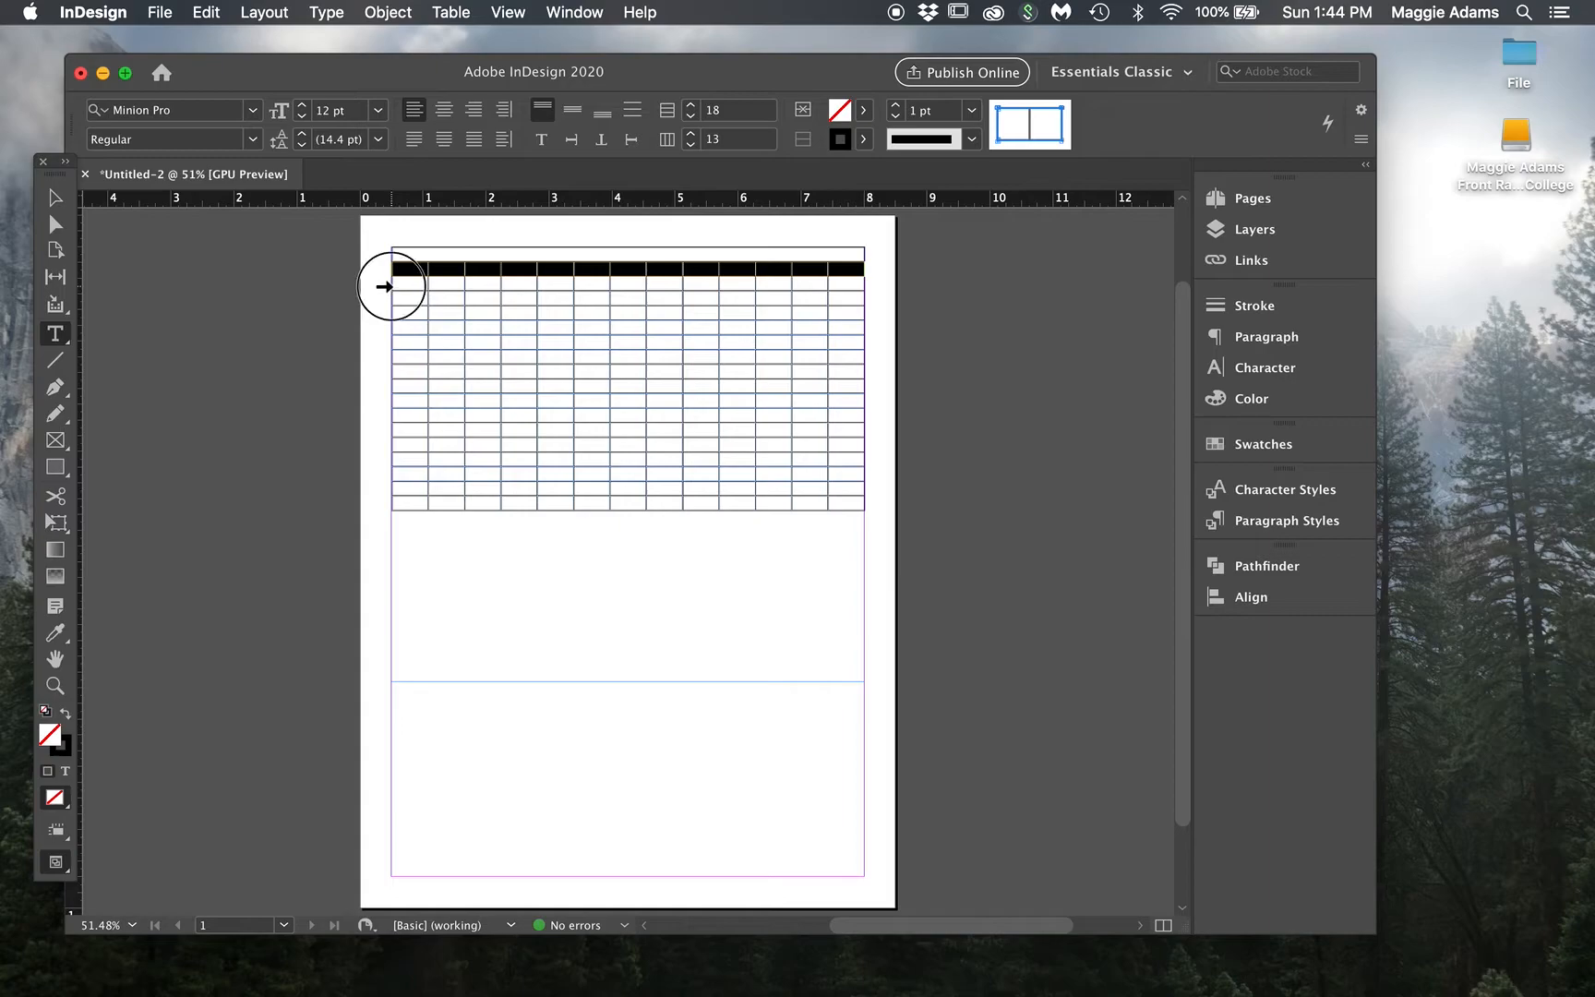
pyautogui.click(384, 286)
pyautogui.click(384, 299)
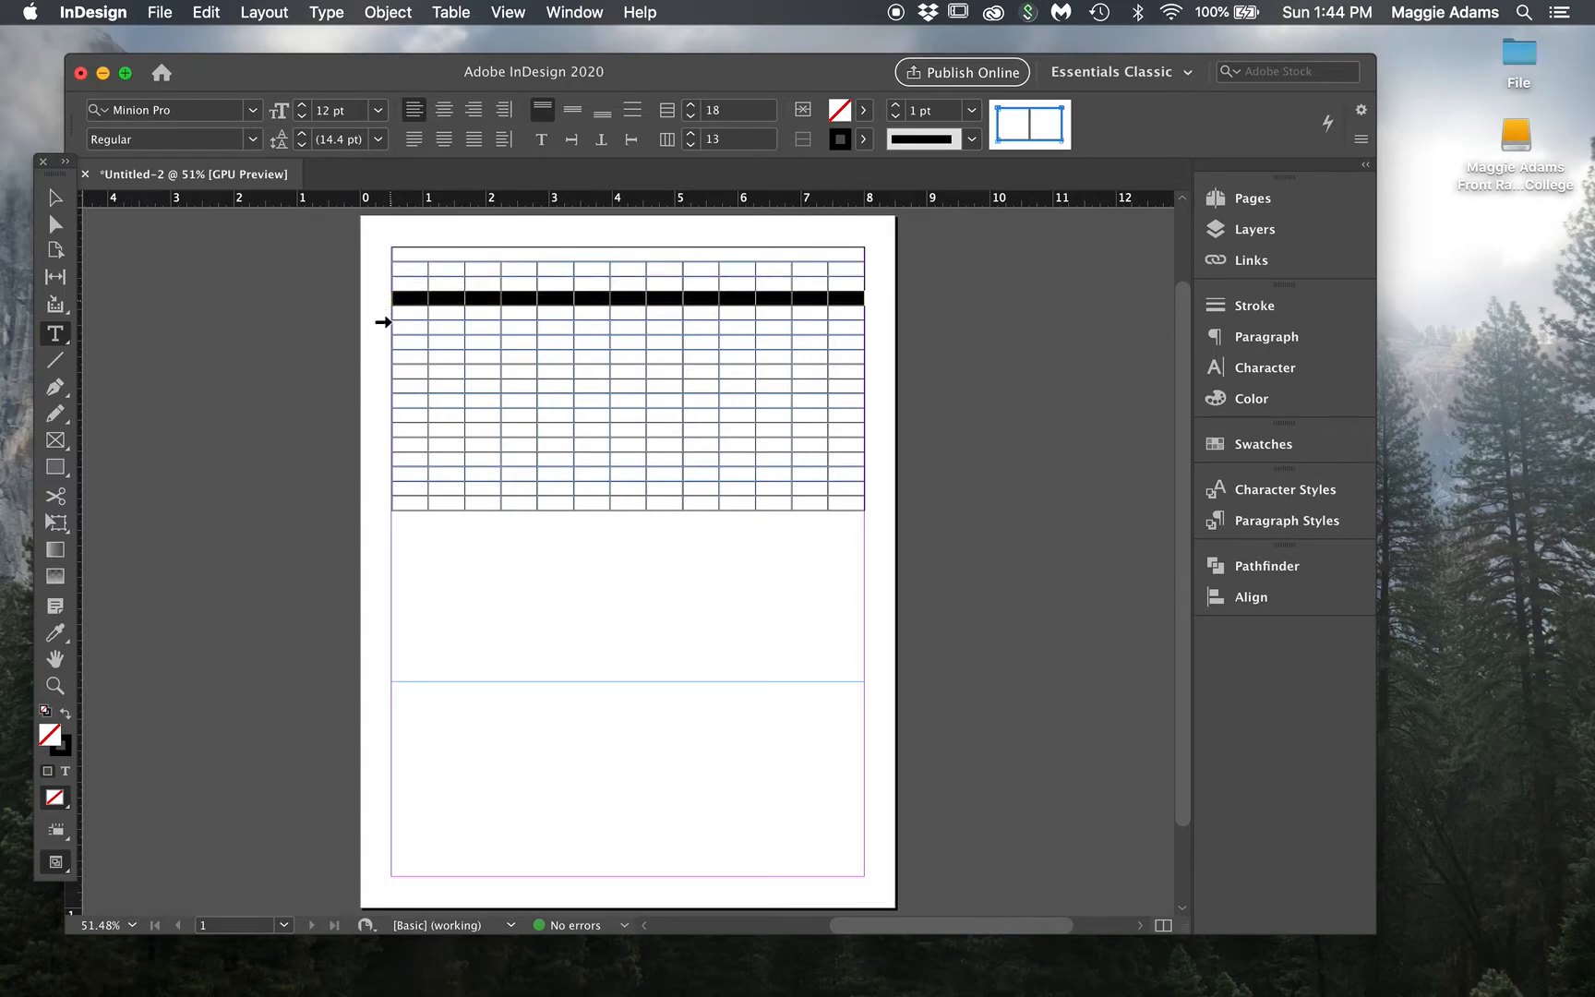
pyautogui.click(384, 340)
pyautogui.click(382, 315)
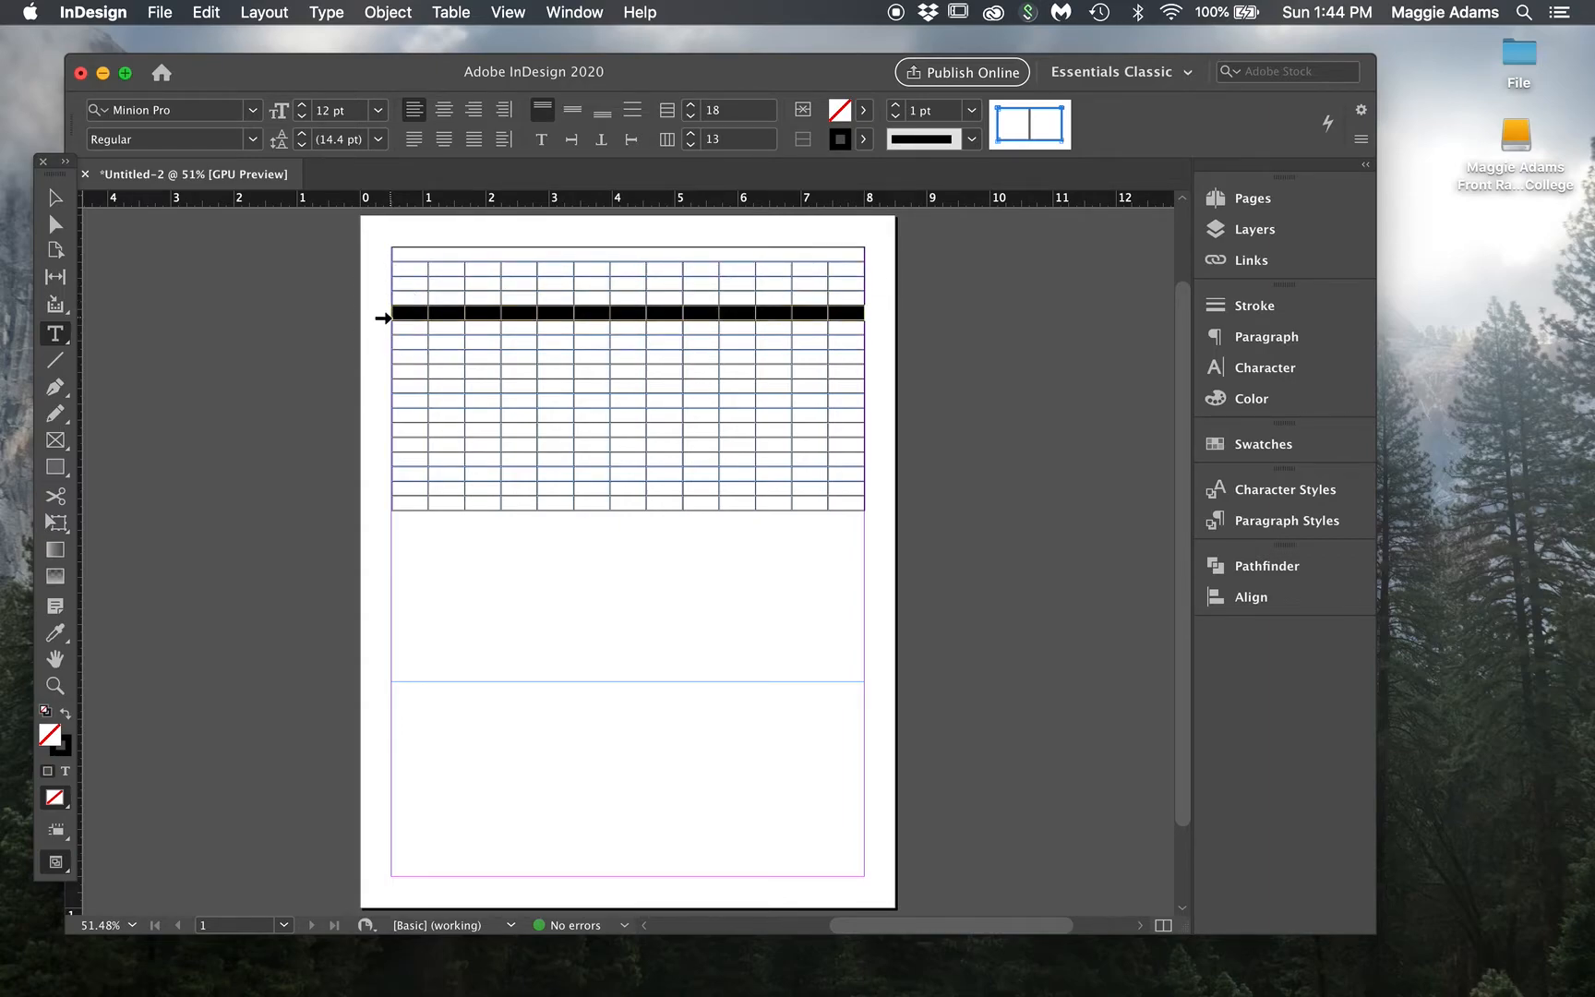
pyautogui.click(446, 240)
pyautogui.click(519, 241)
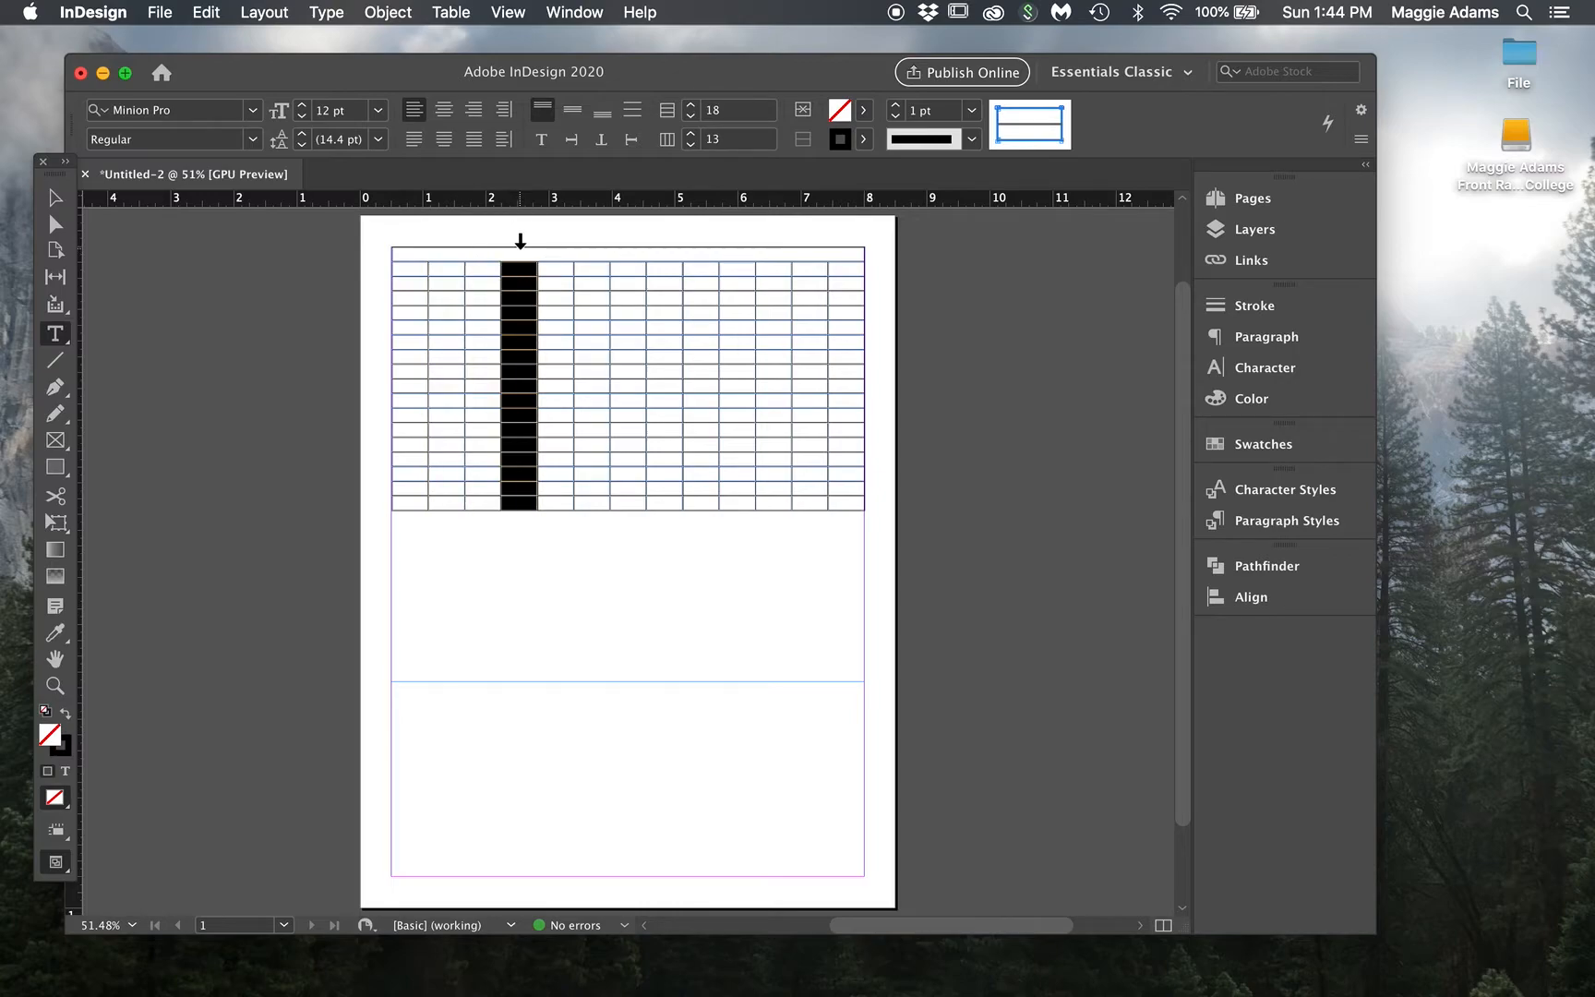
pyautogui.click(386, 241)
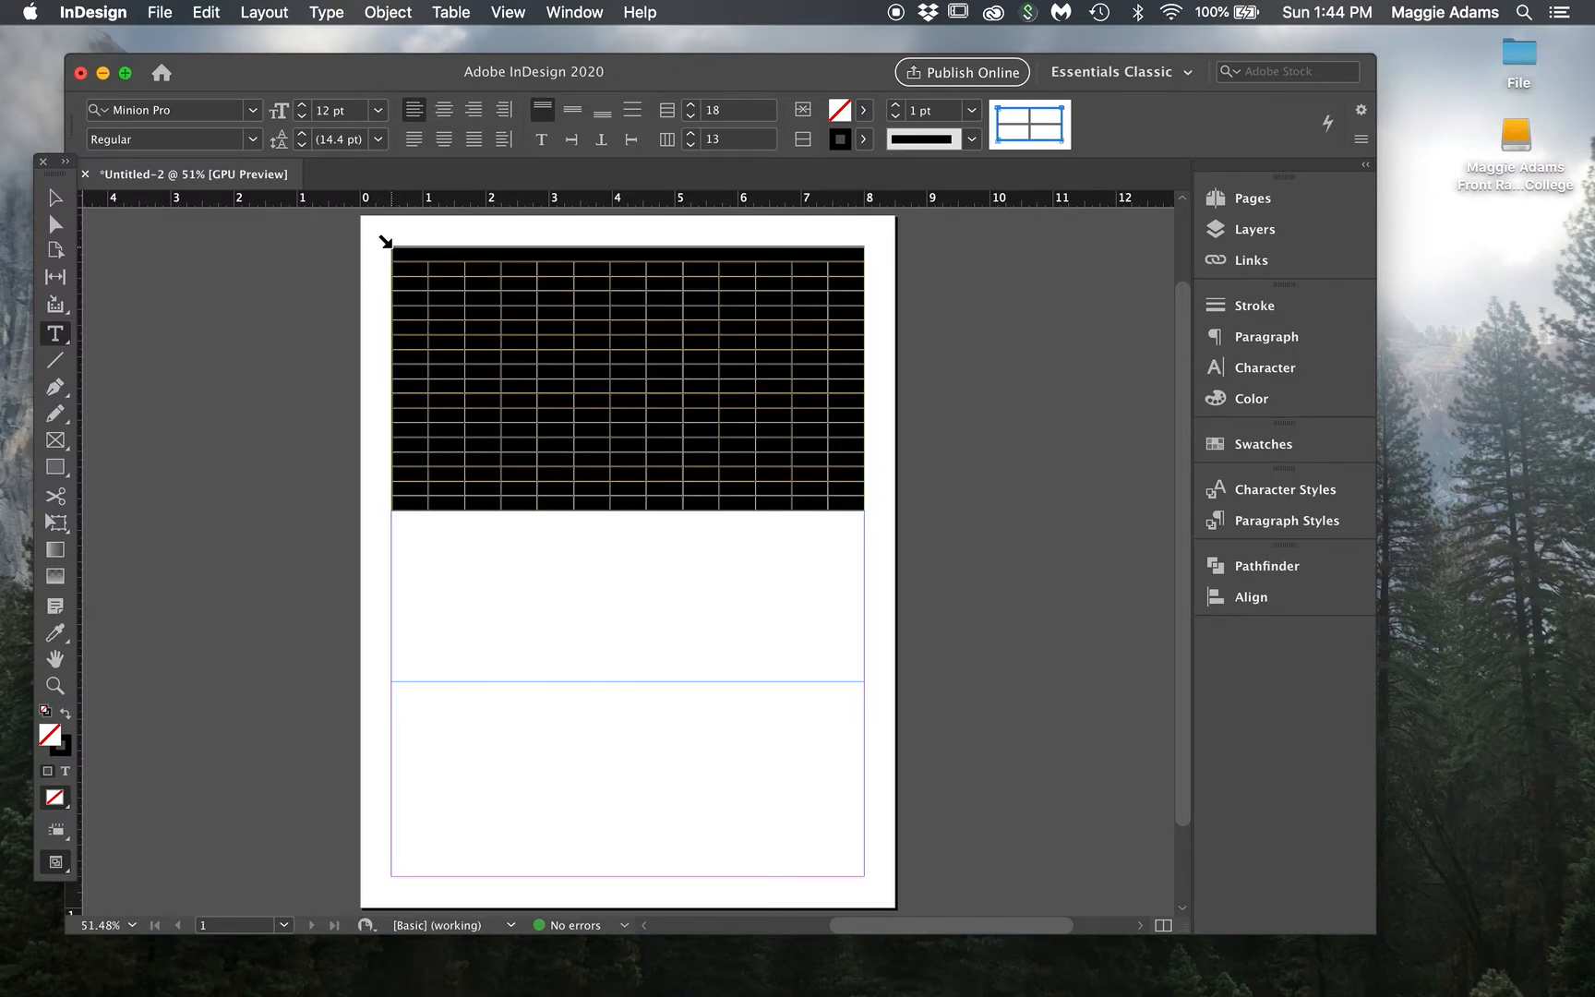
pyautogui.click(417, 268)
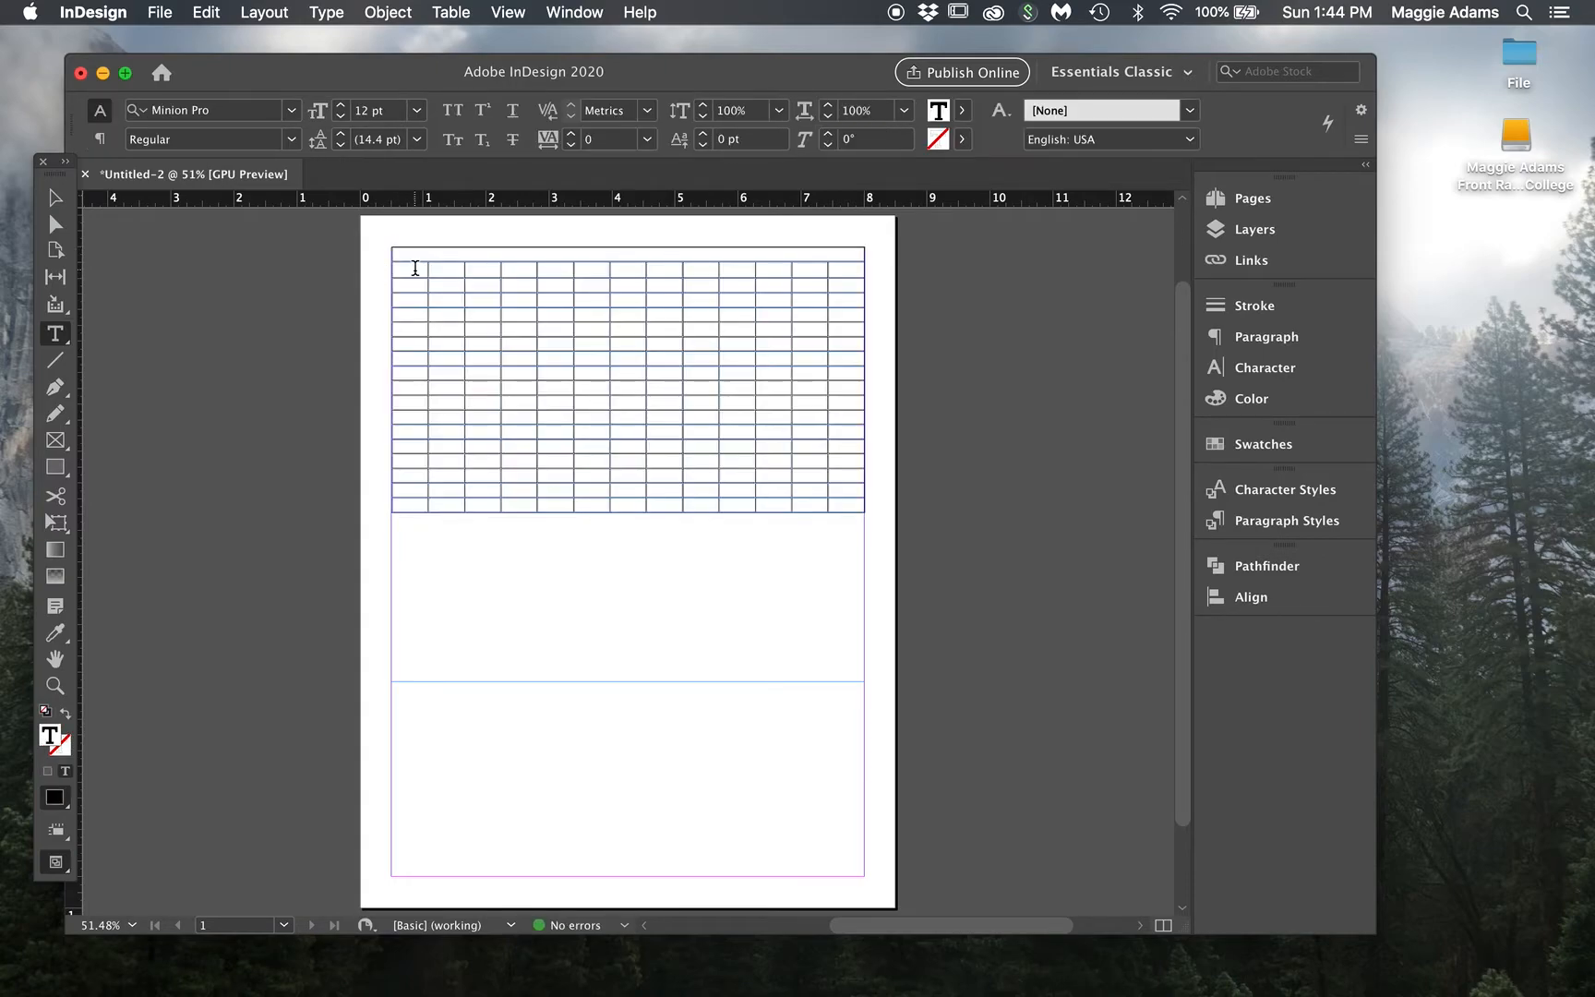
# Step: Increase the height of the merged first row to about 0.47 in
pyautogui.click(440, 262)
pyautogui.click(441, 262)
pyautogui.moveTo(440, 262); pyautogui.dragTo(440, 277)
pyautogui.click(440, 277)
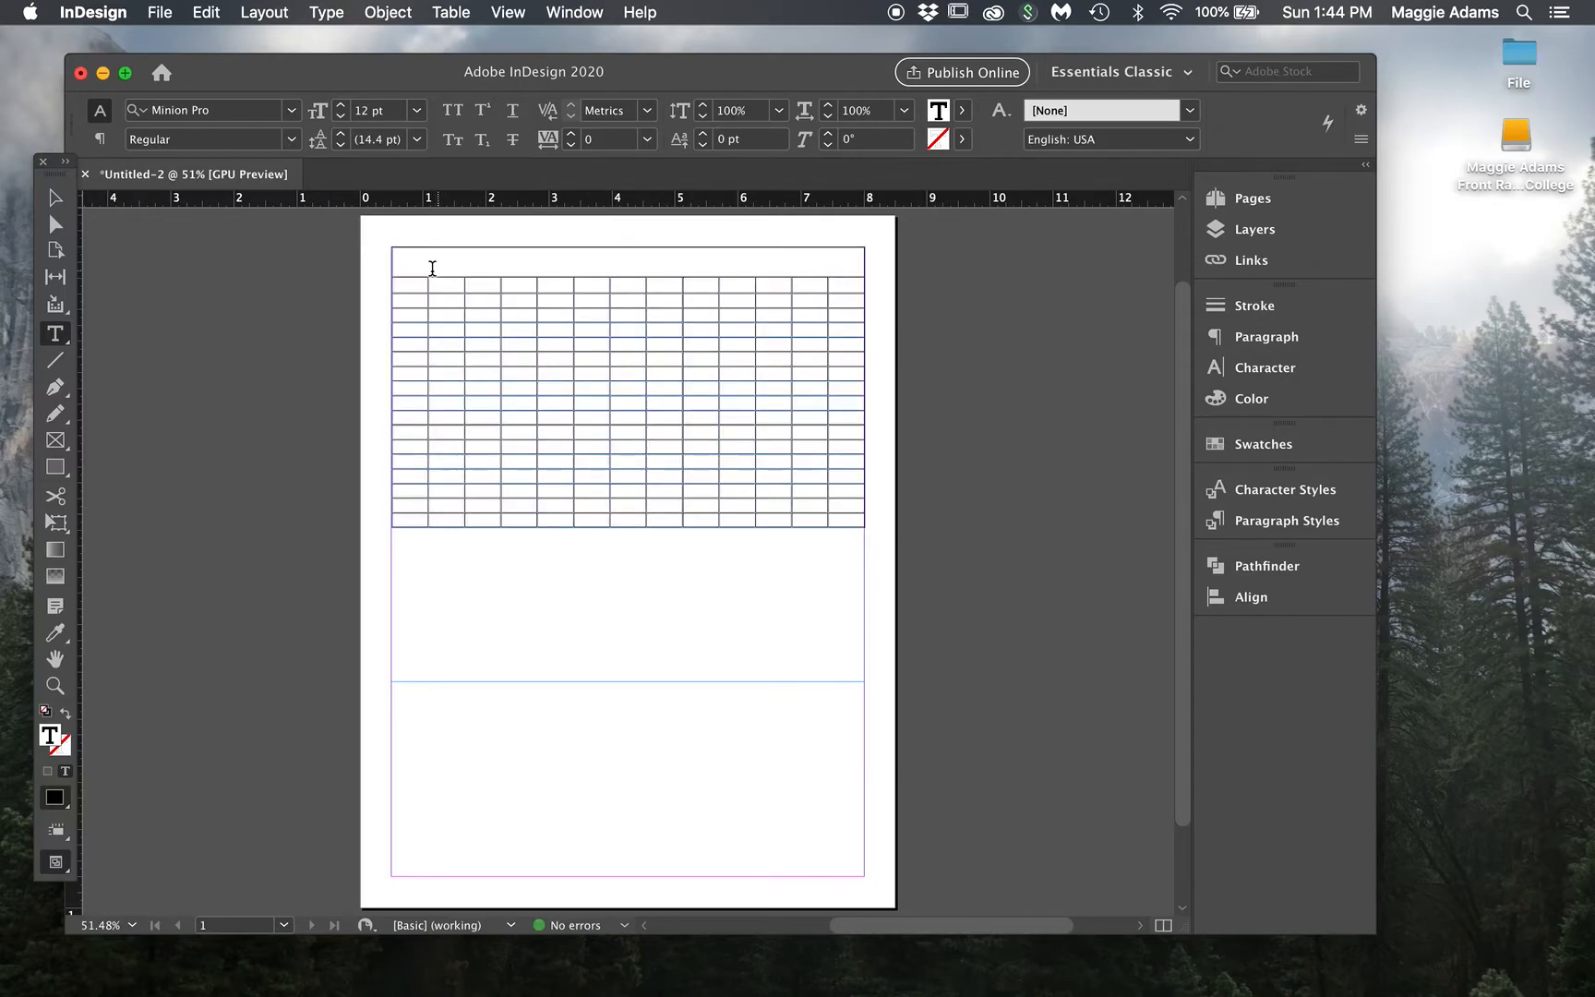
# Step: Widen the program window and enter "2020 Expenses" in the merged first row
pyautogui.click(704, 262)
pyautogui.moveTo(1375, 261); pyautogui.dragTo(1457, 260)
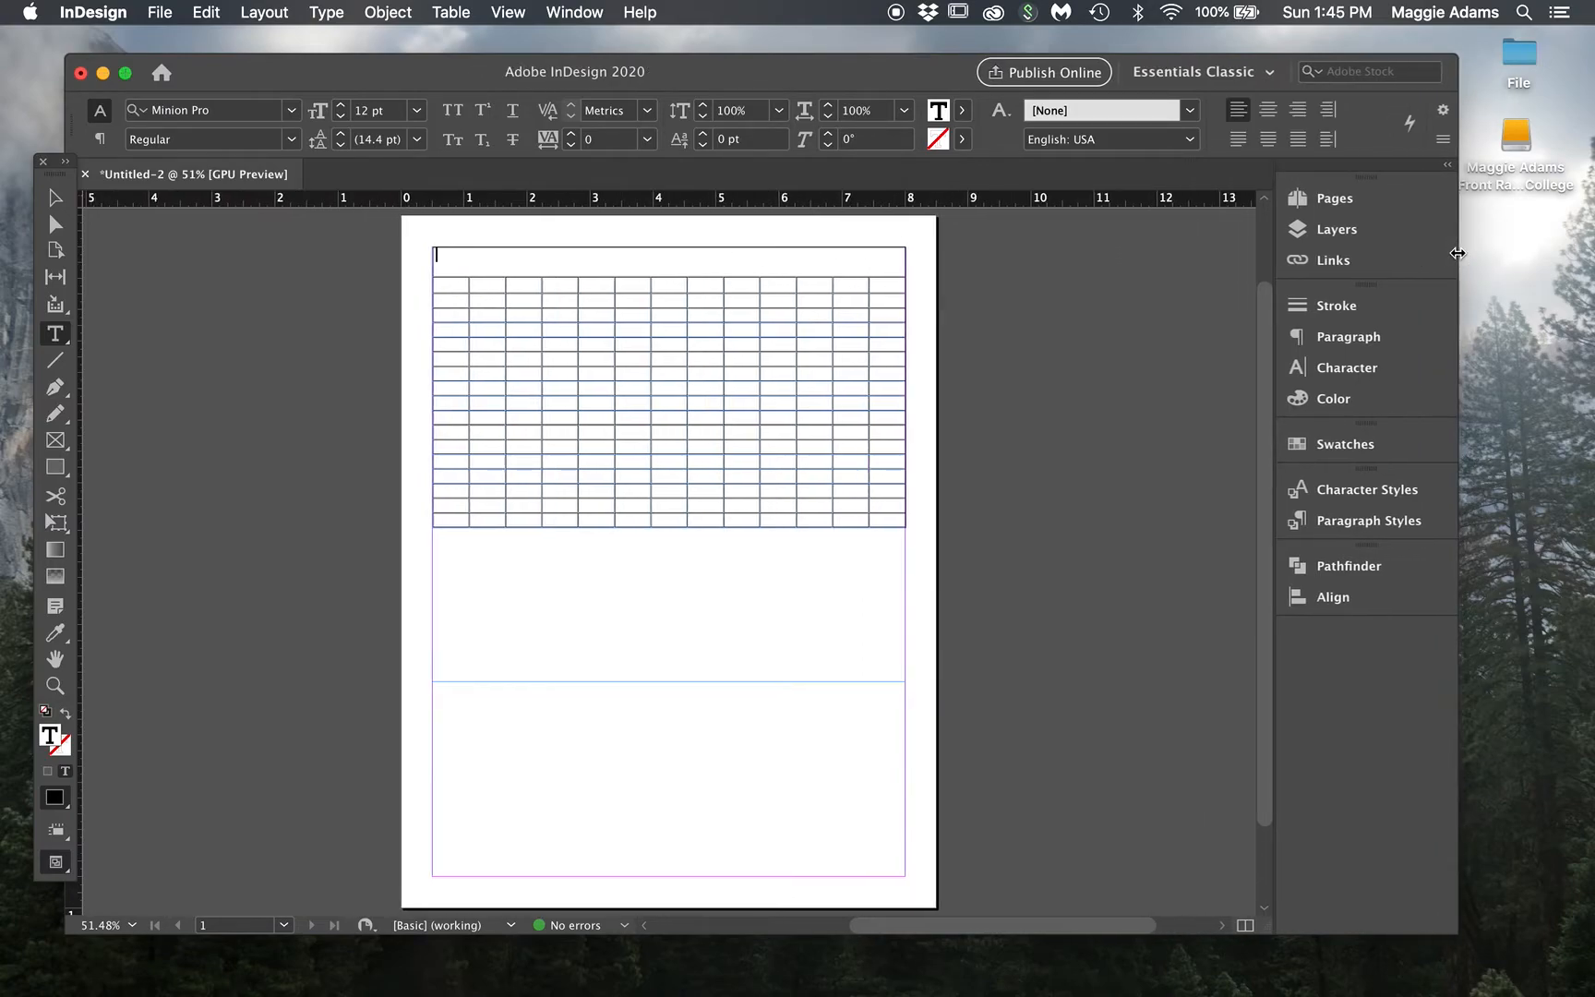
pyautogui.write('2020')
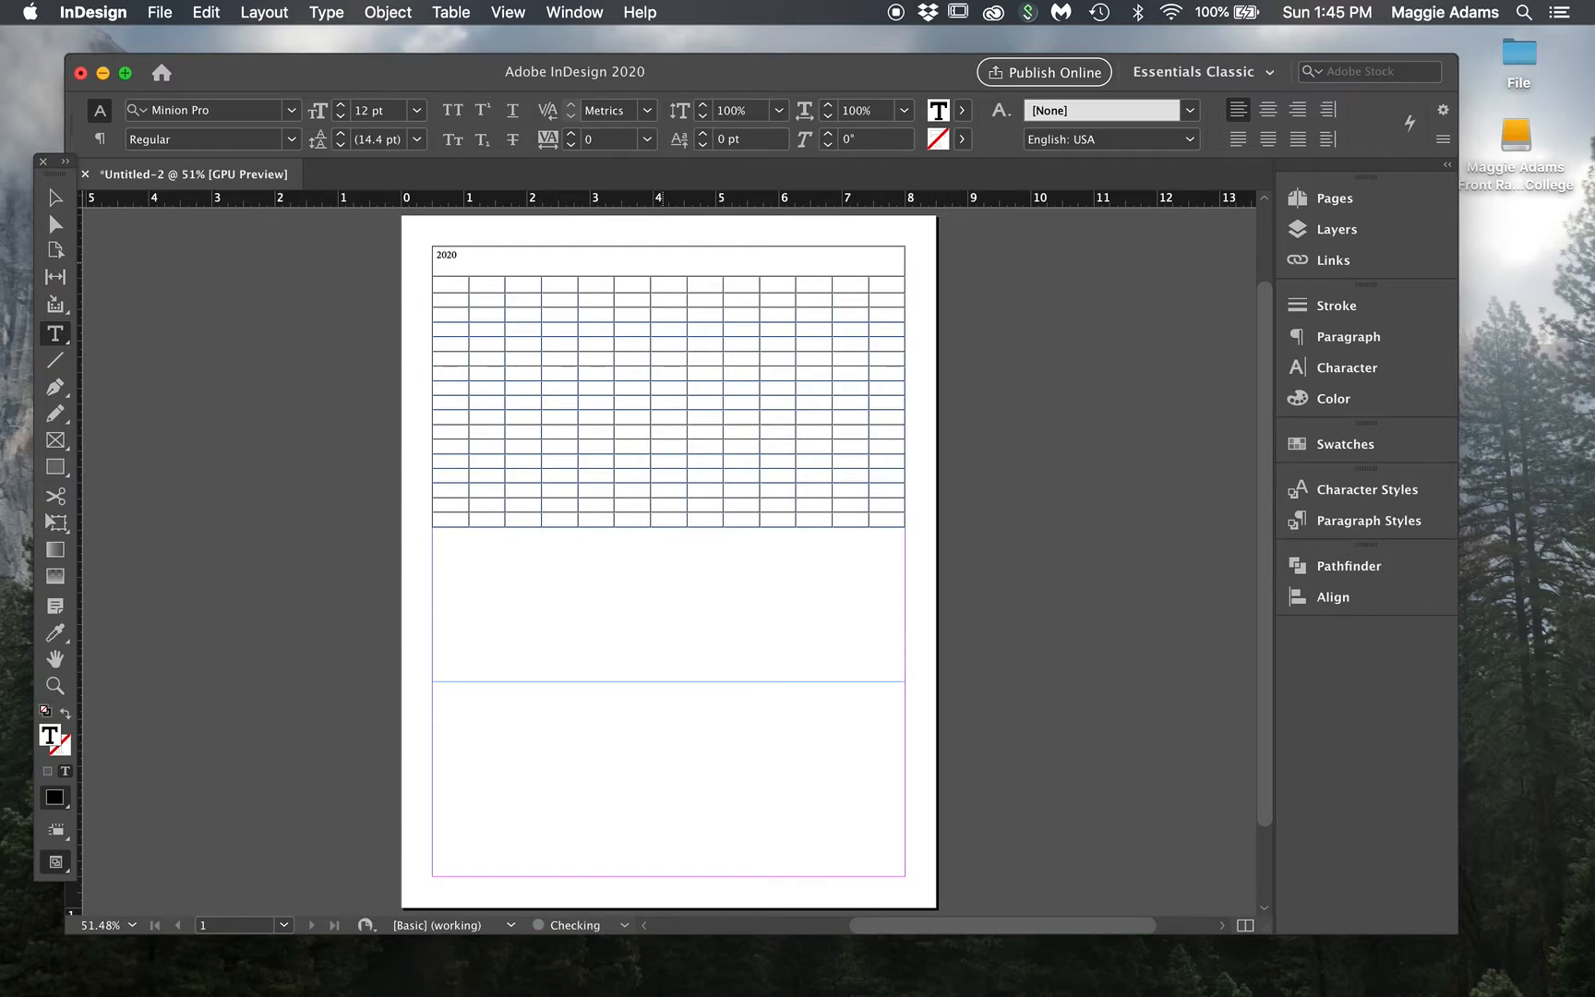
pyautogui.write(' Expenses')
# Step: Make the "2020 Expenses" title bold and centre it horizontally
pyautogui.press('super+a')
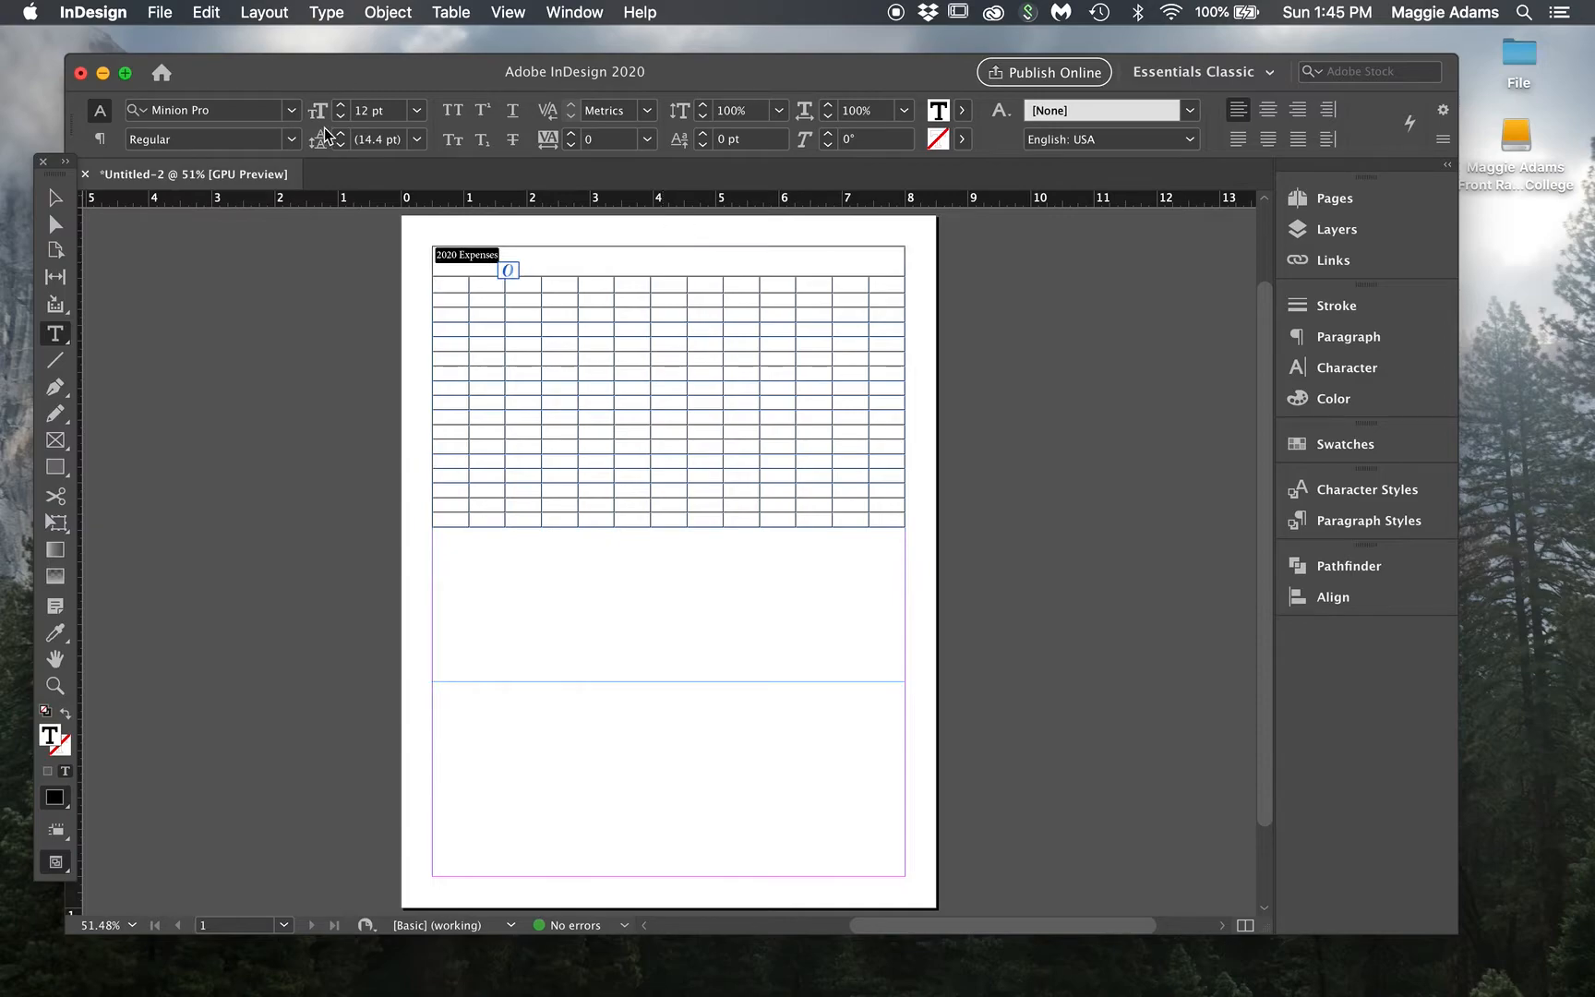
pyautogui.click(290, 140)
pyautogui.click(205, 344)
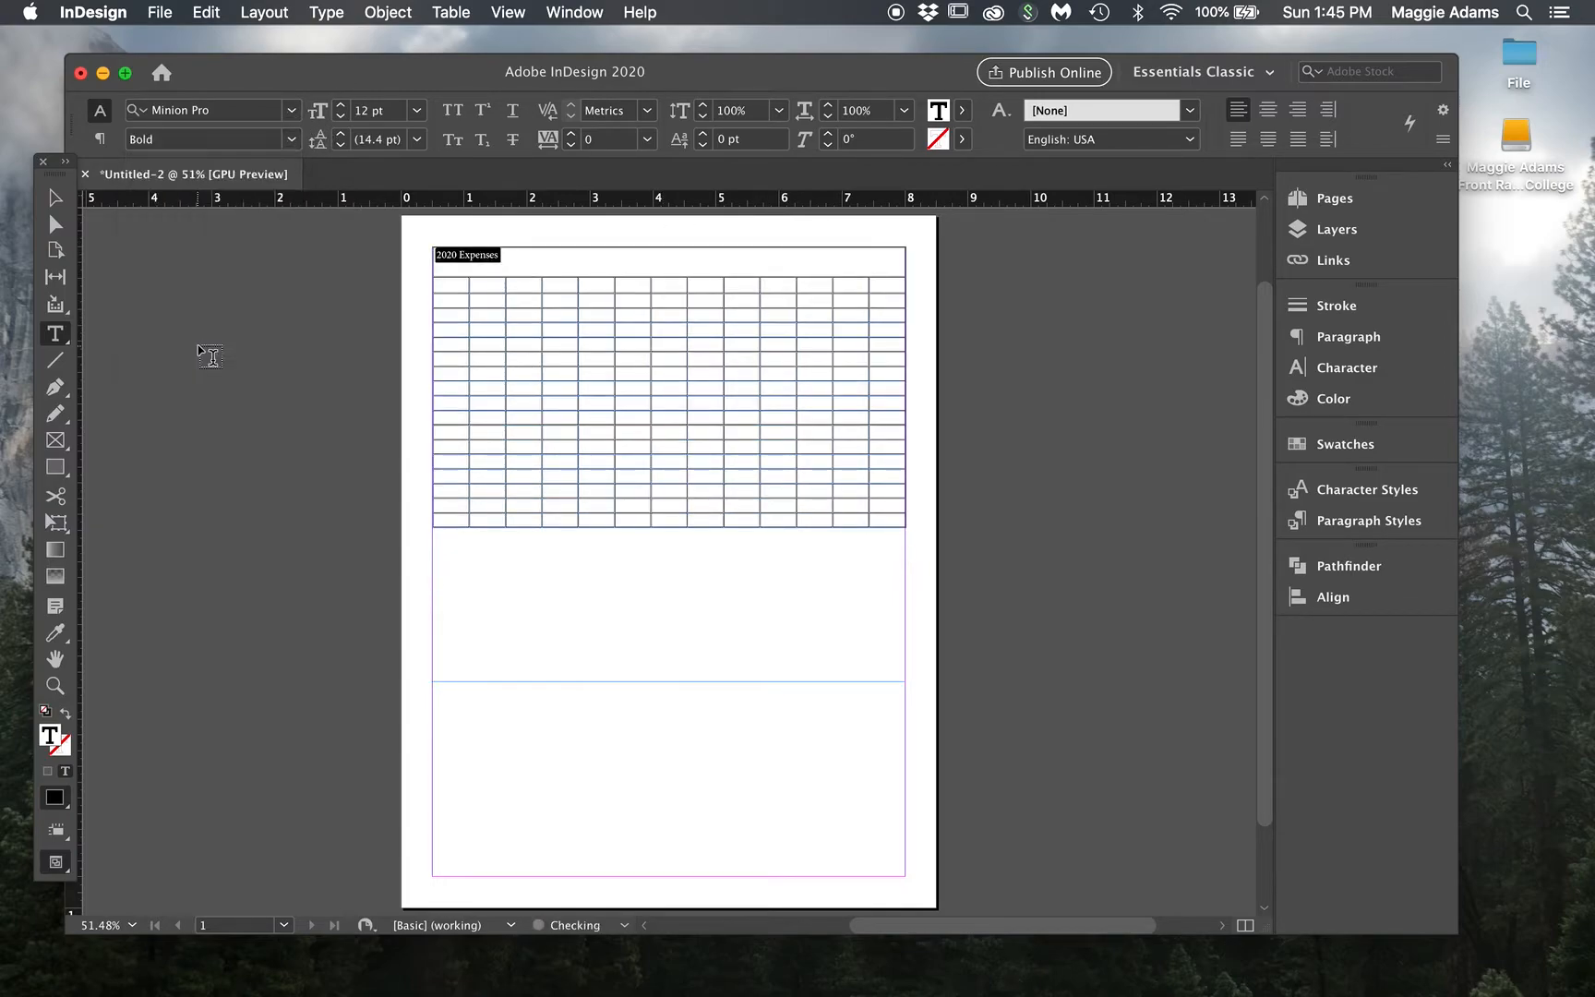
pyautogui.click(1268, 110)
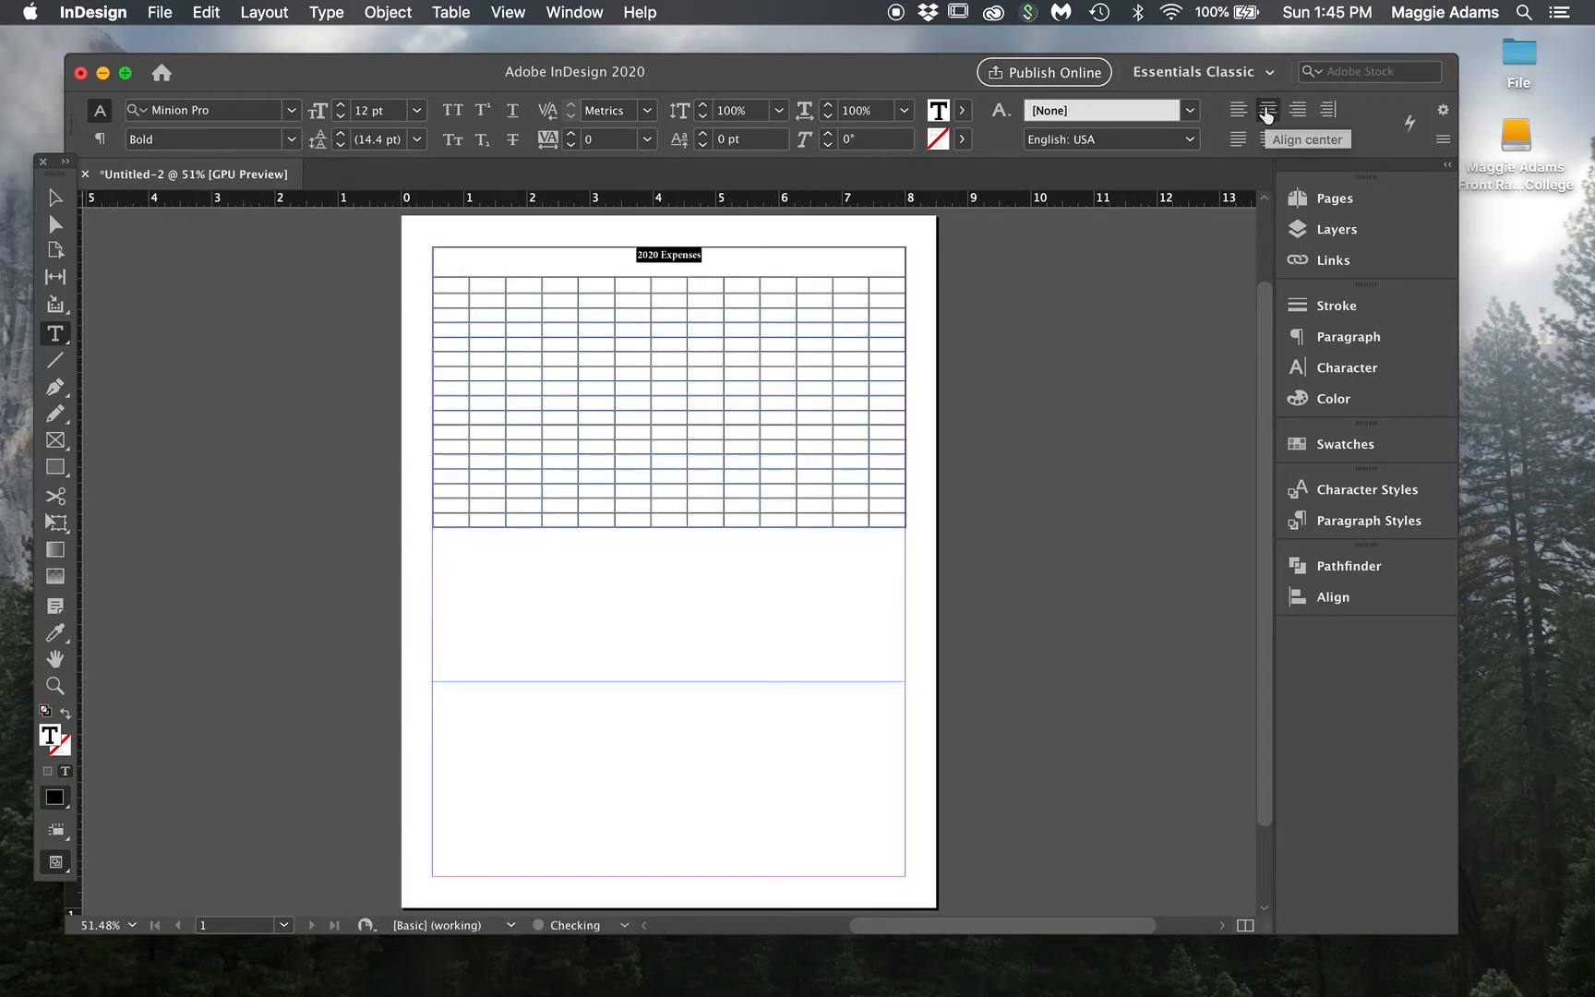
# Step: Set the title text in All Caps and enlarge it to 14 pt
pyautogui.click(1394, 305)
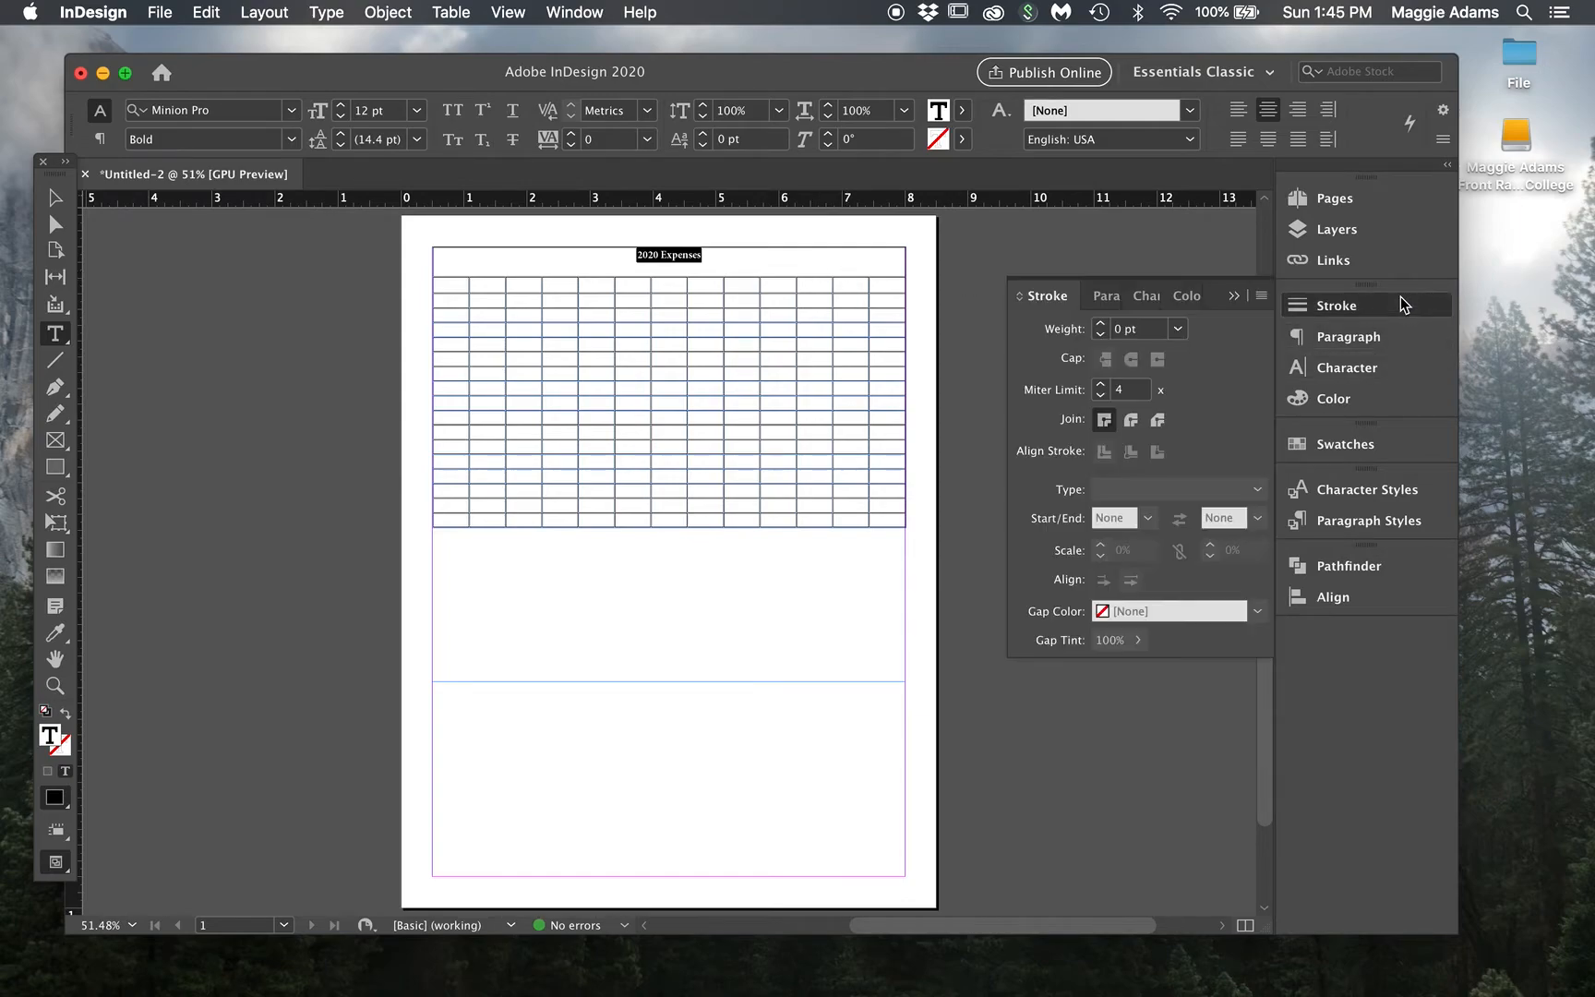
pyautogui.click(1392, 365)
pyautogui.click(1261, 295)
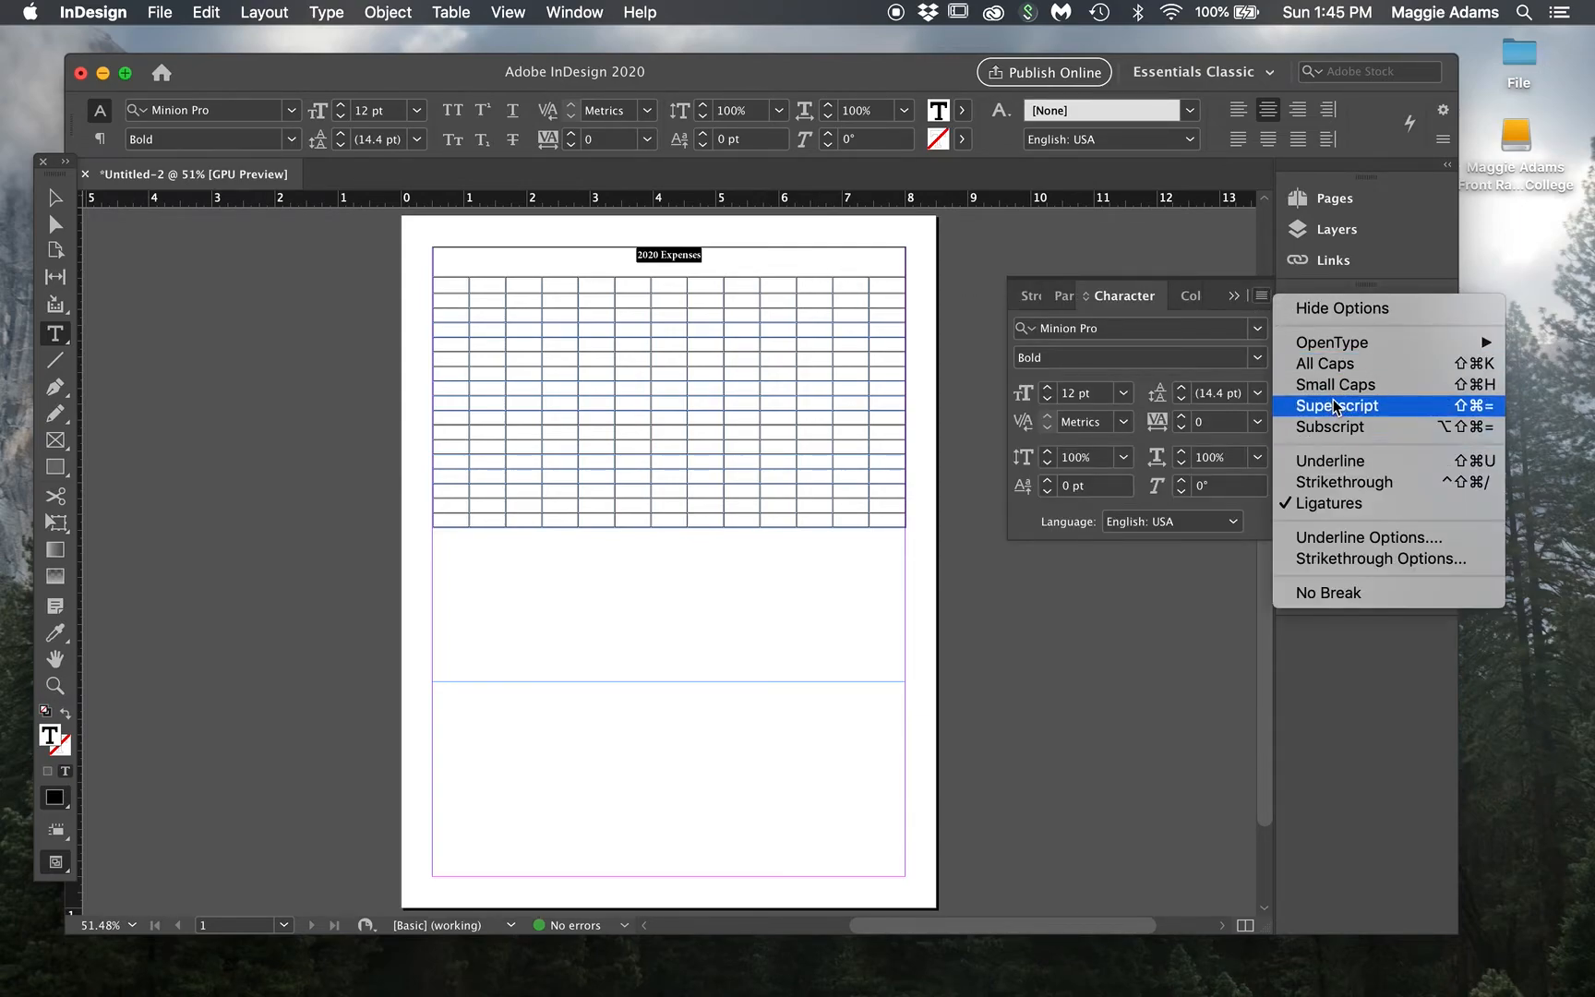
pyautogui.click(1339, 367)
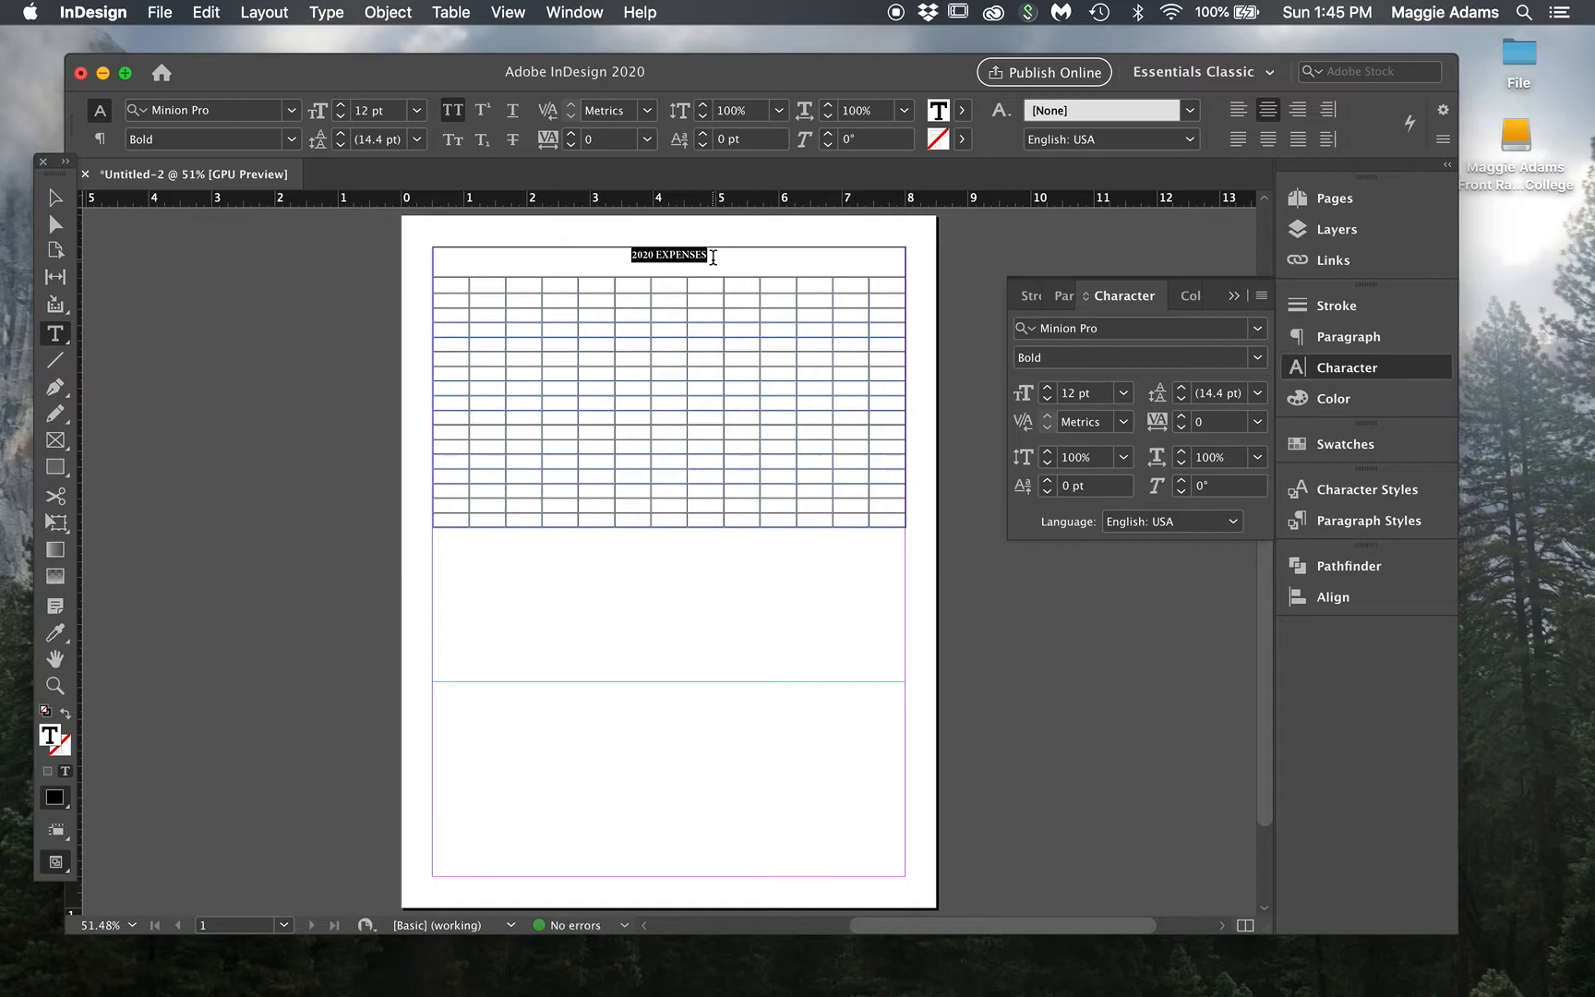
pyautogui.click(713, 257)
pyautogui.tripleClick(712, 257)
pyautogui.press('super+shift+period')
# Step: Enlarge the program window to reach more table controls and vertically centre the text in the title row
pyautogui.click(54, 196)
pyautogui.doubleClick(479, 257)
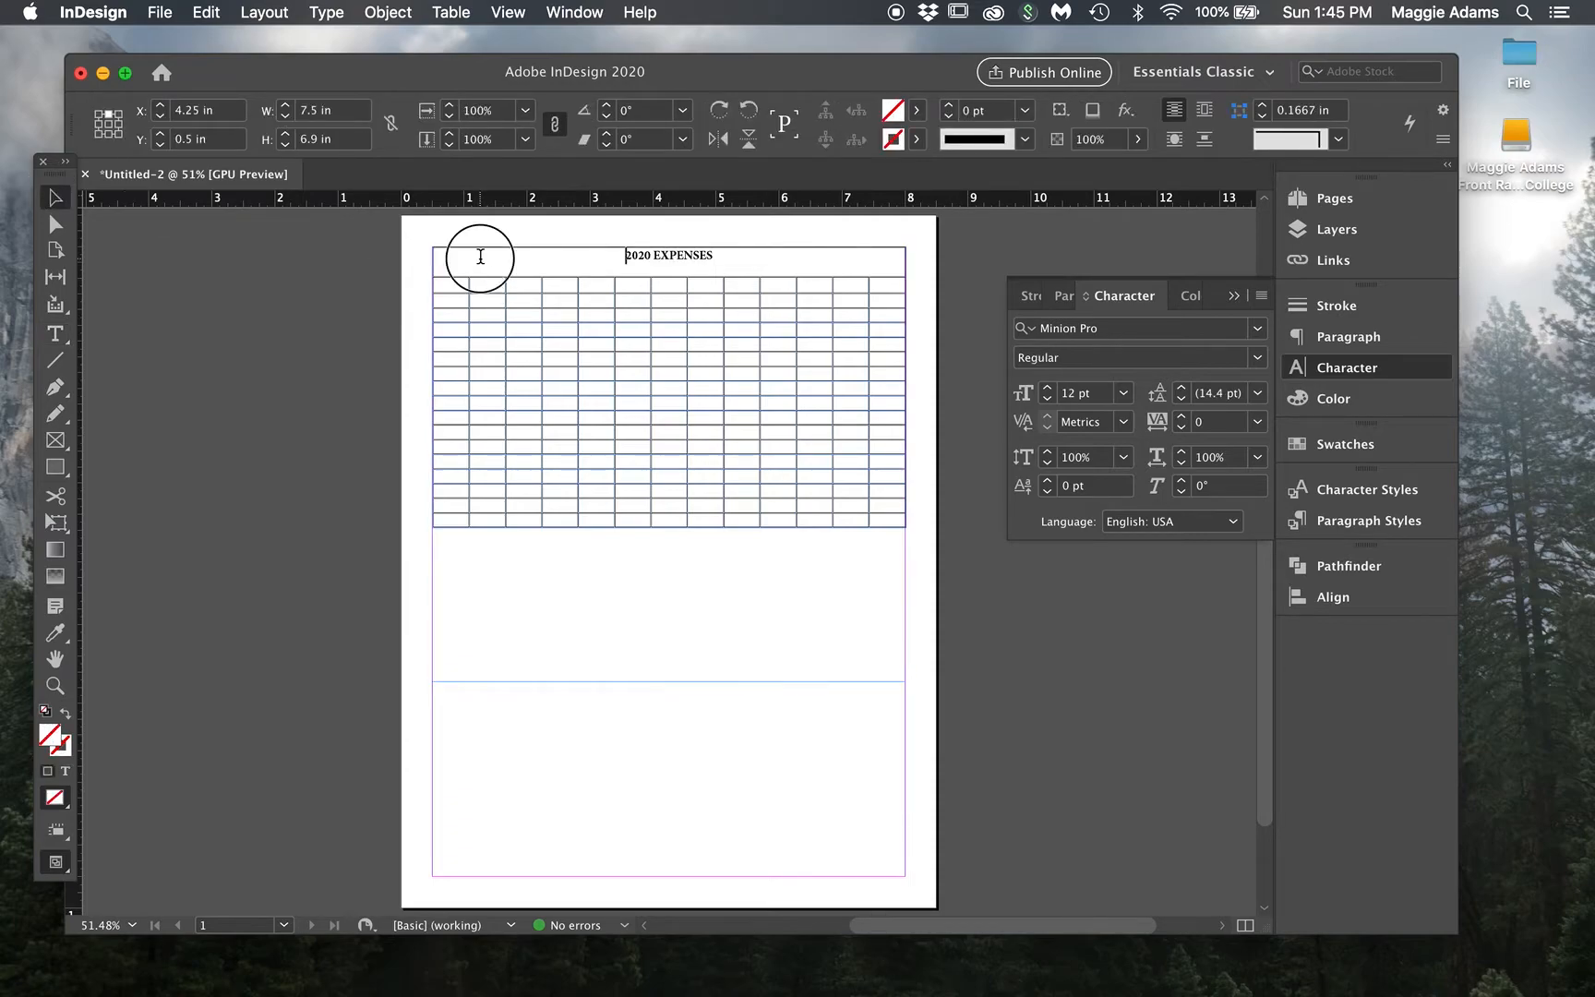
pyautogui.click(425, 260)
pyautogui.click(427, 262)
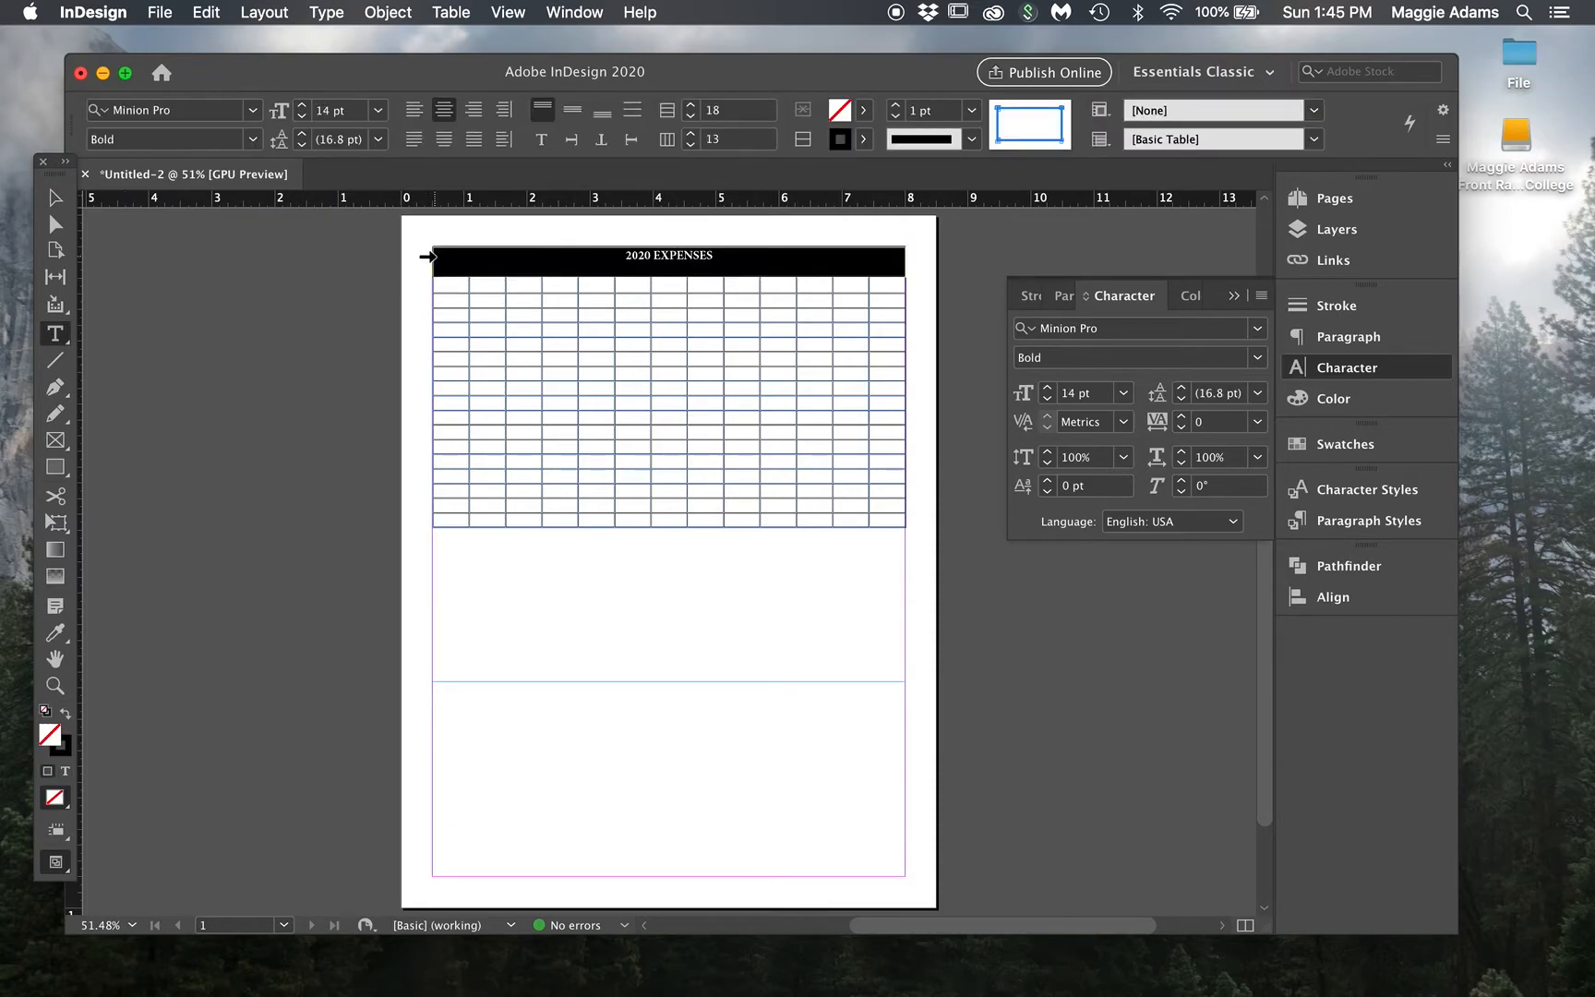
pyautogui.click(375, 10)
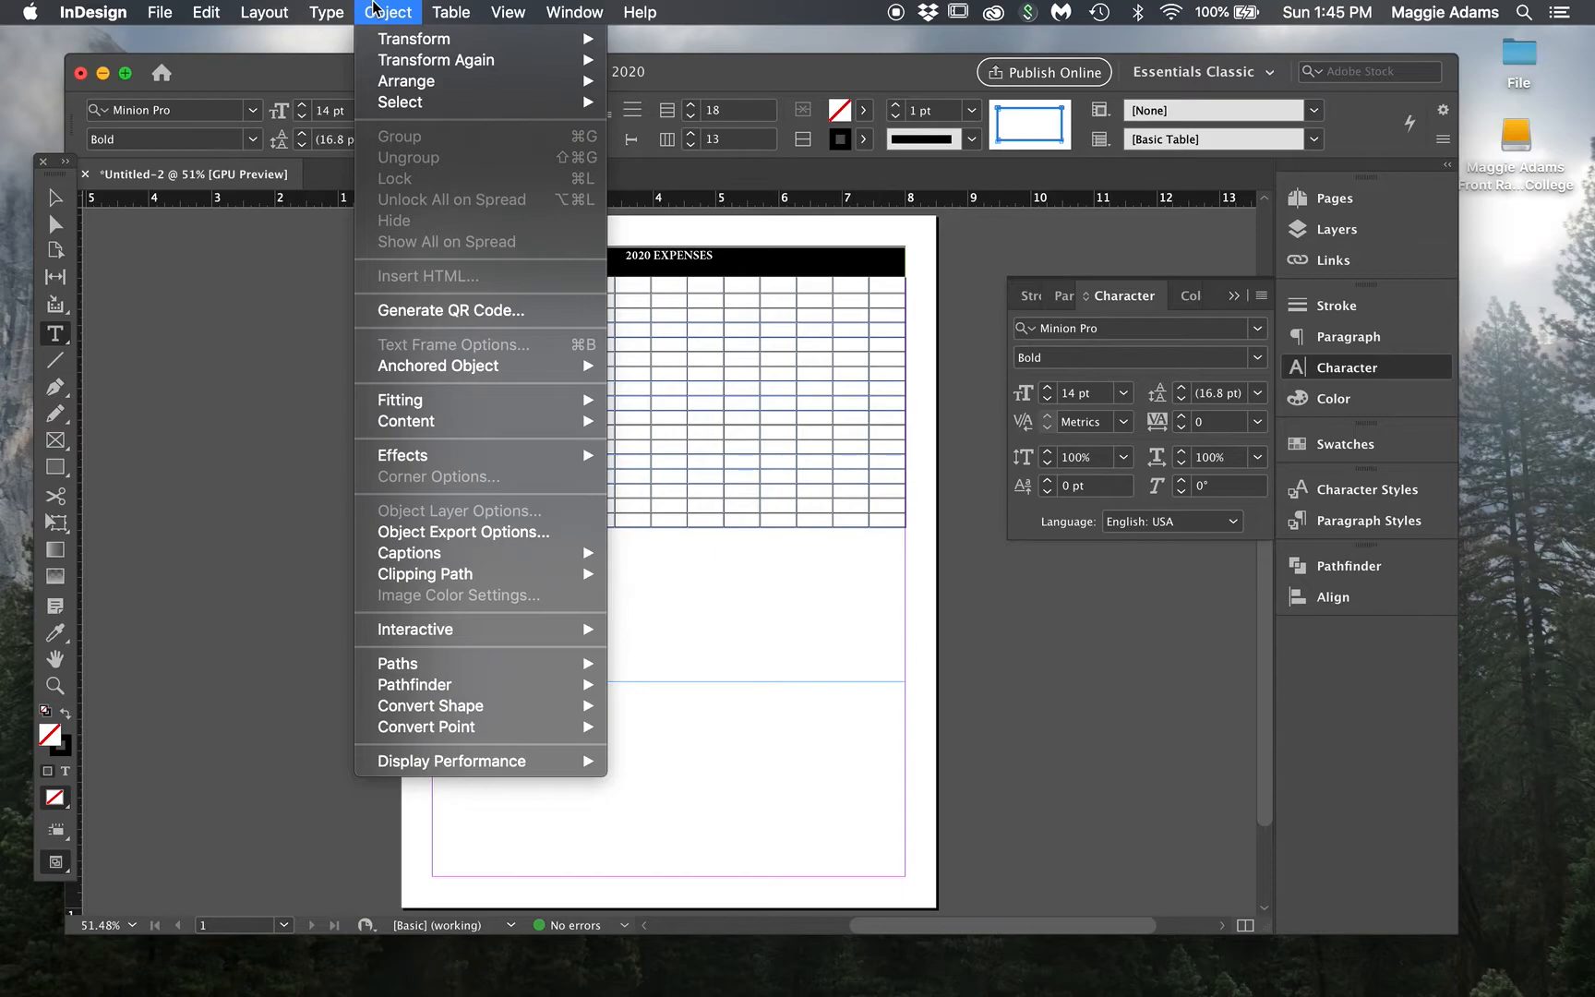
pyautogui.click(964, 224)
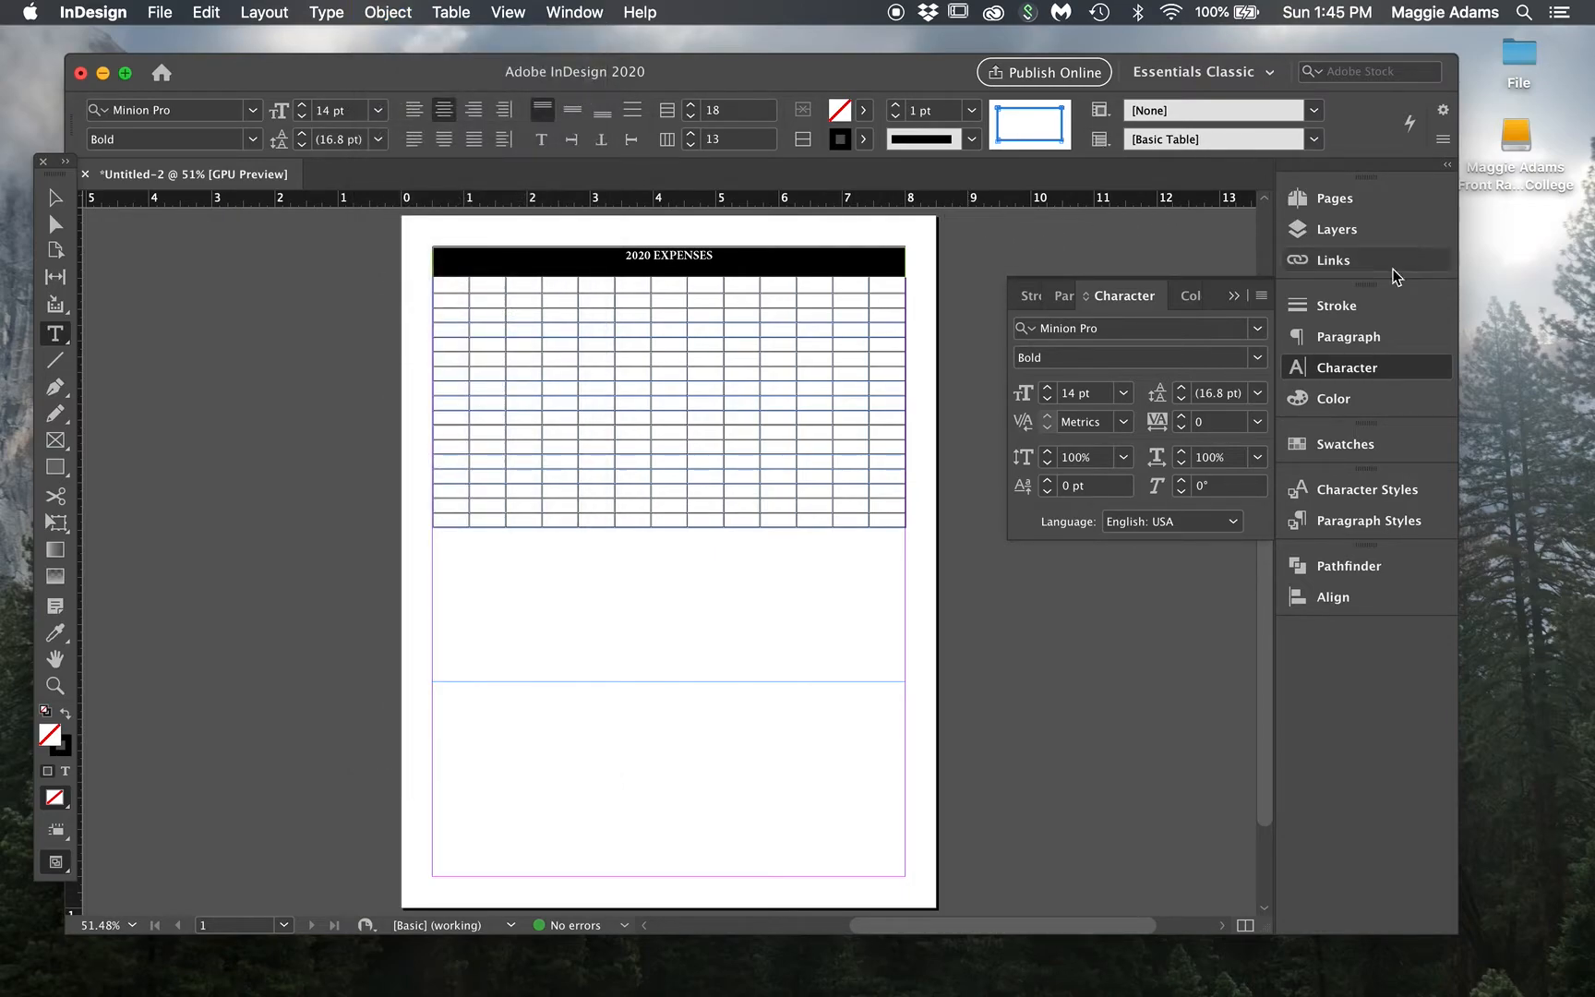
pyautogui.moveTo(1458, 222); pyautogui.dragTo(1578, 207)
pyautogui.moveTo(65, 74); pyautogui.dragTo(6, 72)
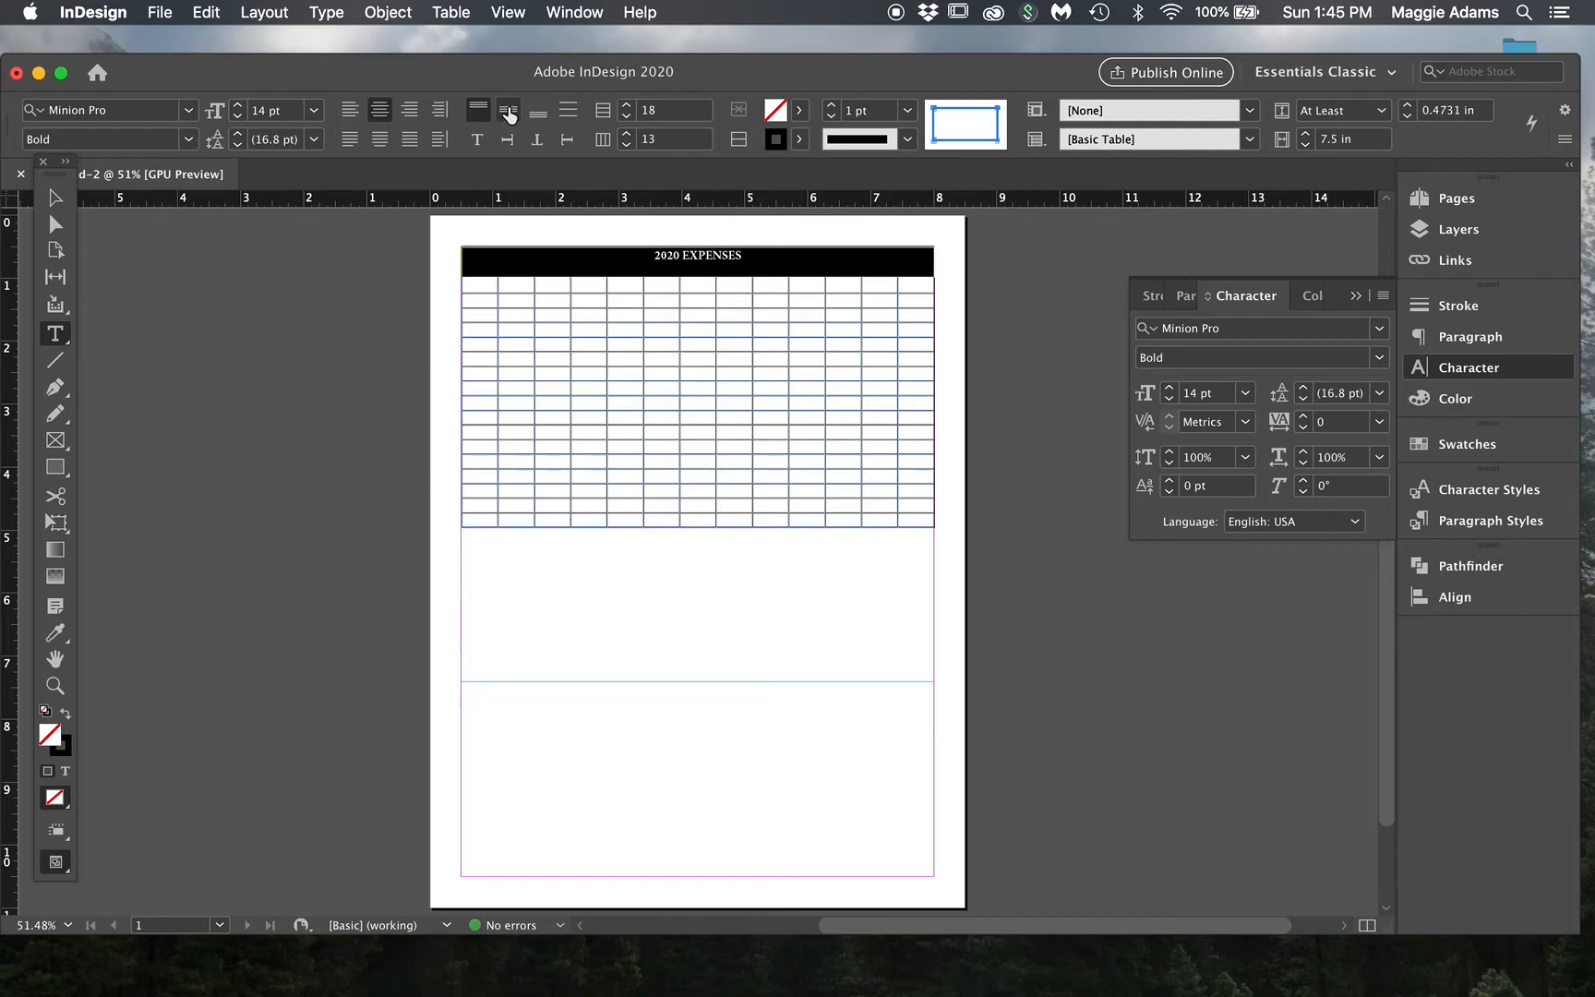
pyautogui.click(506, 112)
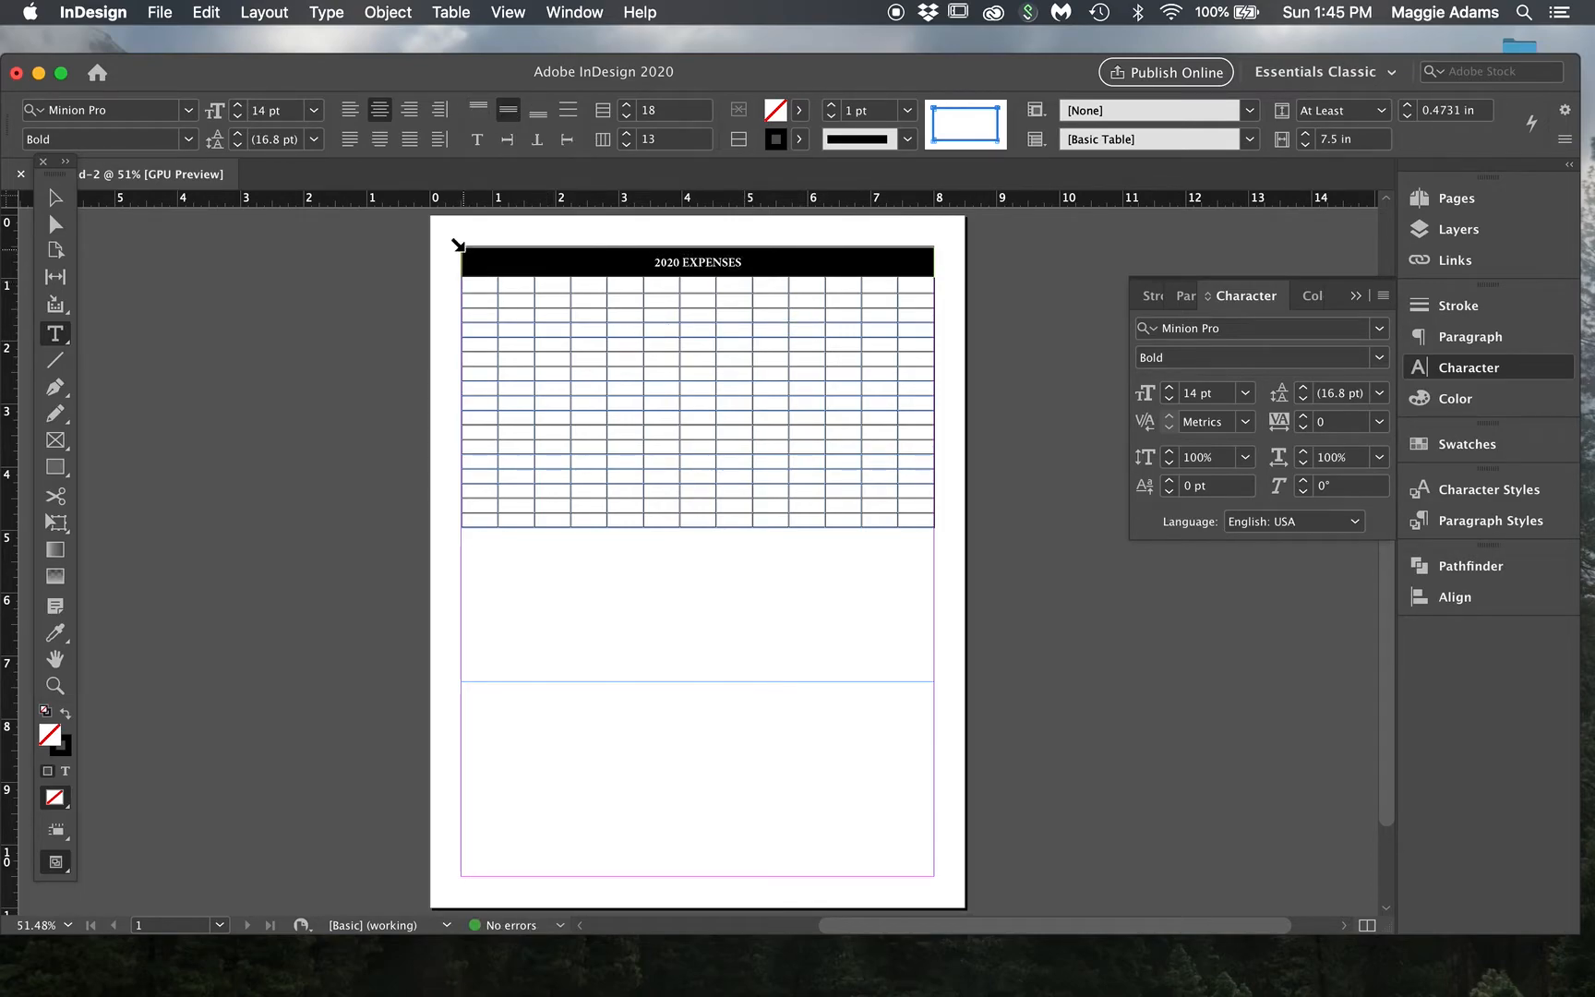
# Step: Apply vertical centre alignment to every cell in the table
pyautogui.click(457, 244)
pyautogui.click(509, 112)
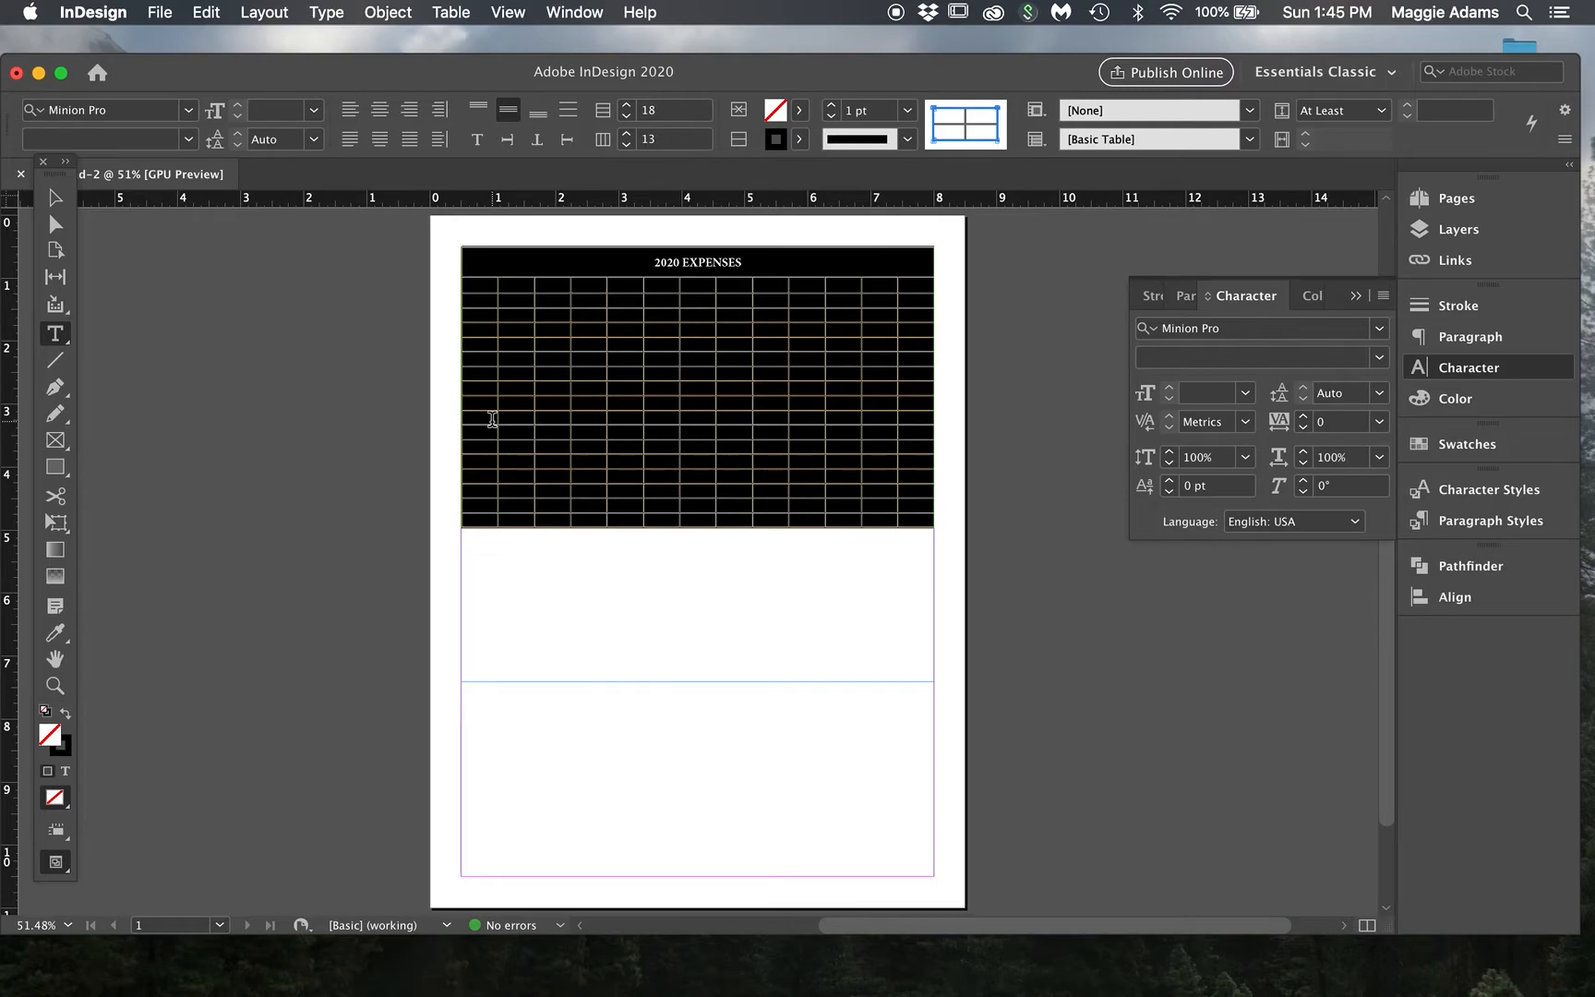
pyautogui.click(656, 421)
pyautogui.click(656, 419)
# Step: Enter the label "Rent" in the first column below the month row and "JAN" in the month row's second cell
pyautogui.click(470, 284)
pyautogui.click(503, 287)
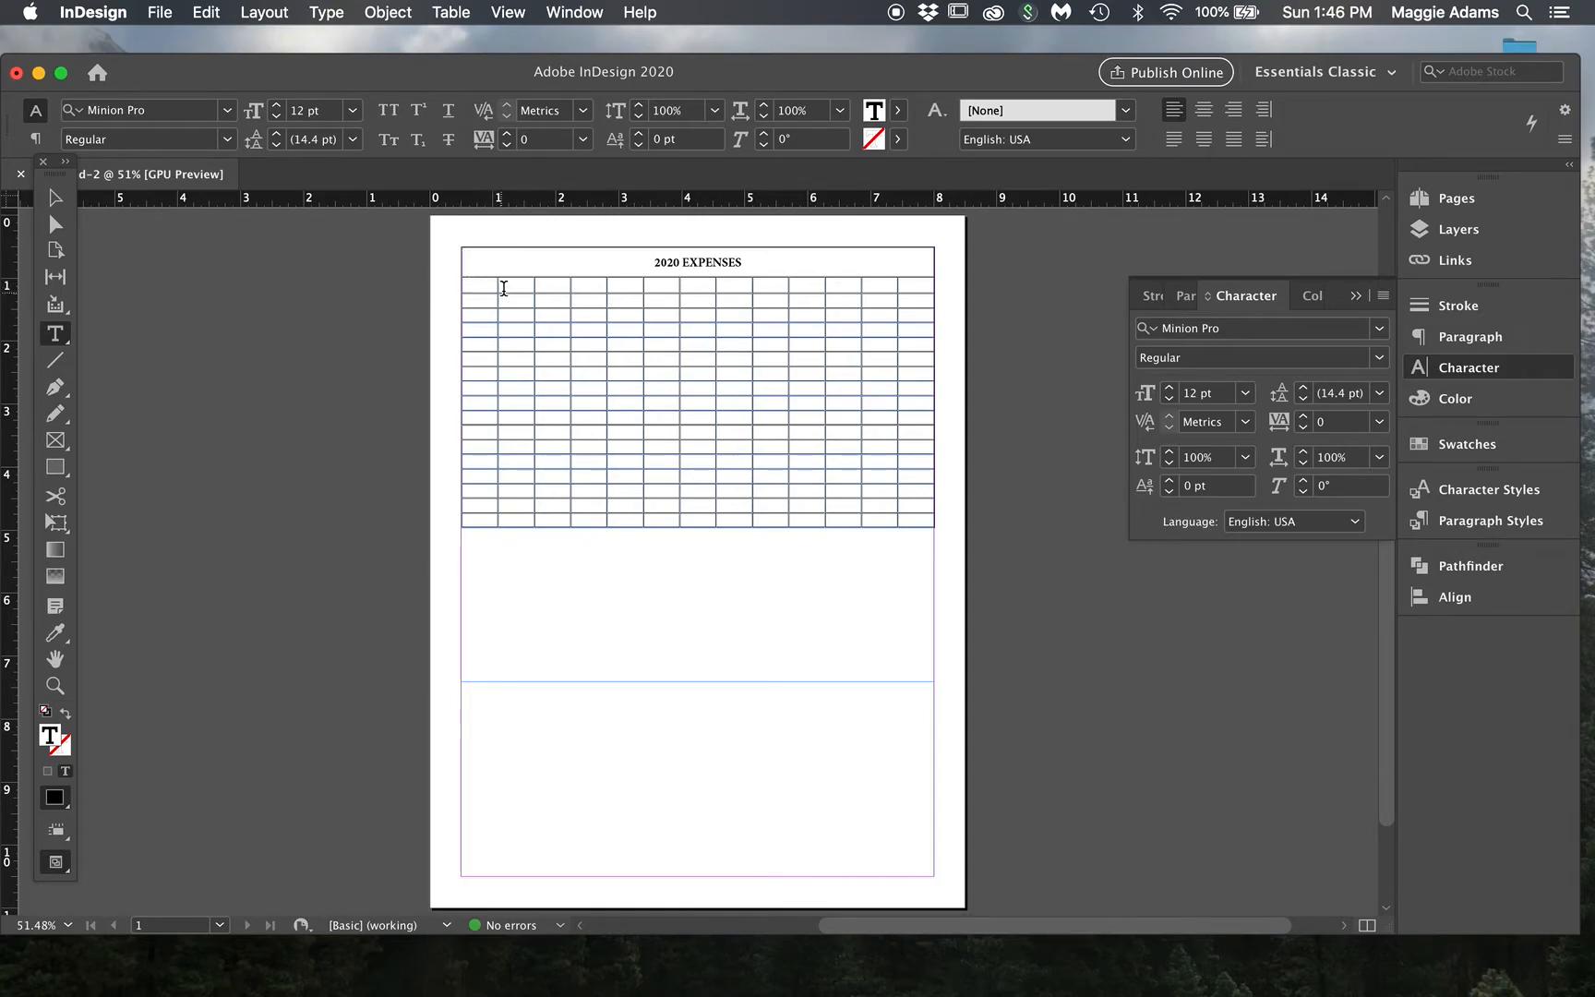
pyautogui.click(472, 300)
pyautogui.write('Mon')
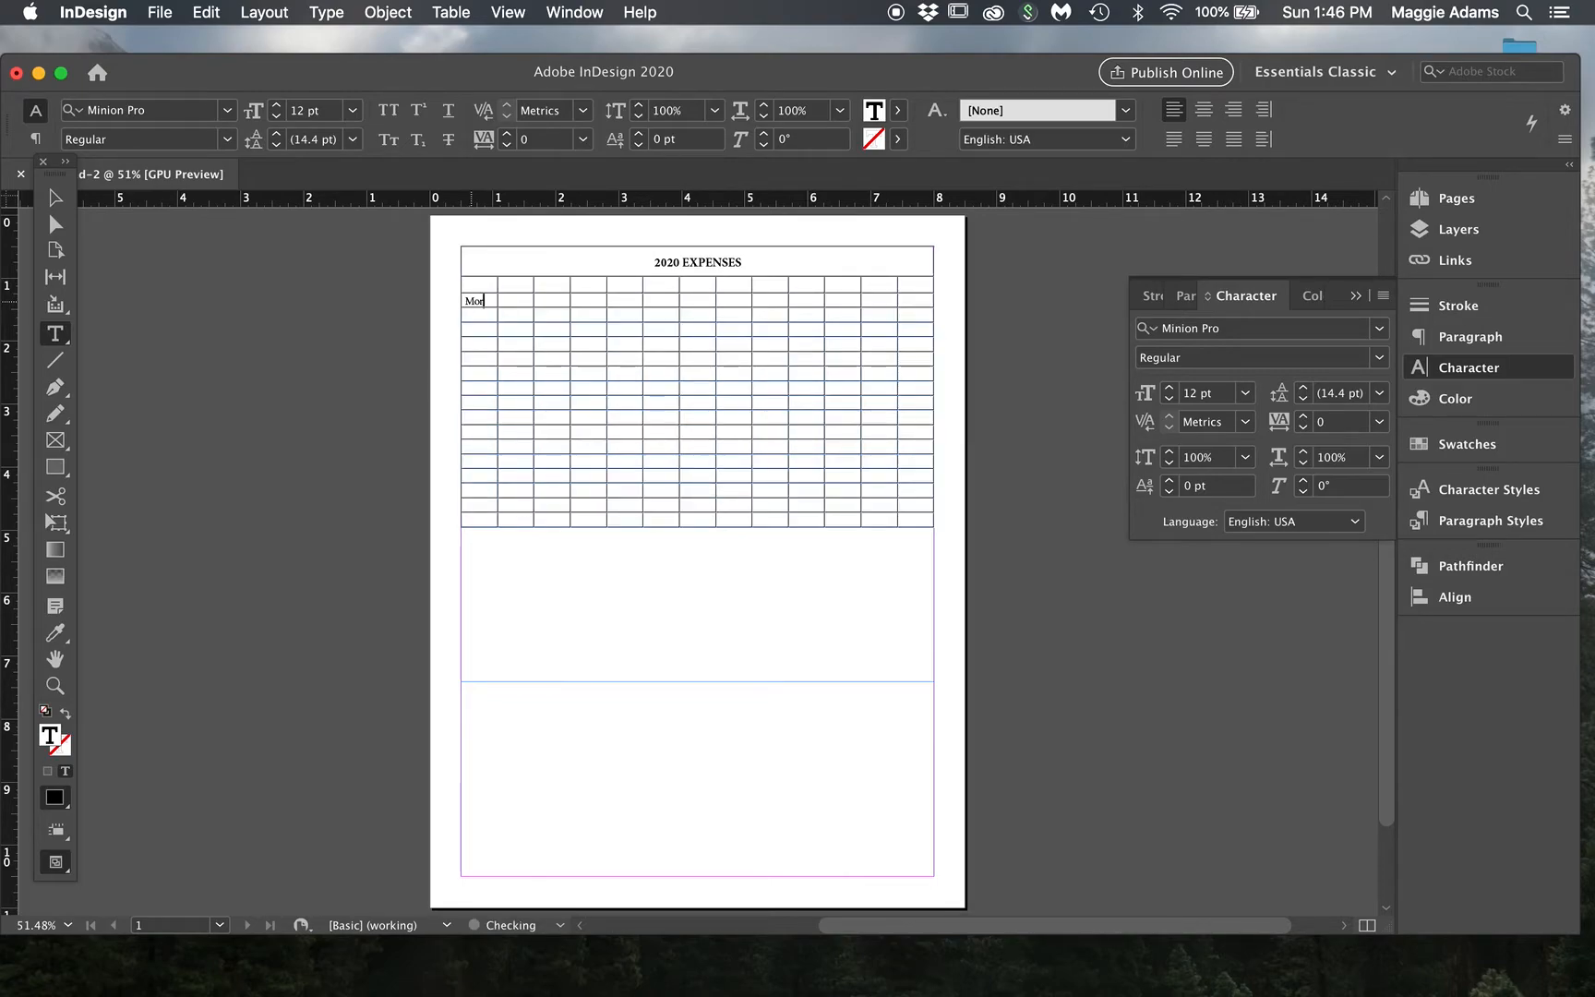
pyautogui.write('Rent')
pyautogui.write('JAN')
# Step: Centre the month row's text horizontally and make the "JAN" heading bold
pyautogui.click(452, 289)
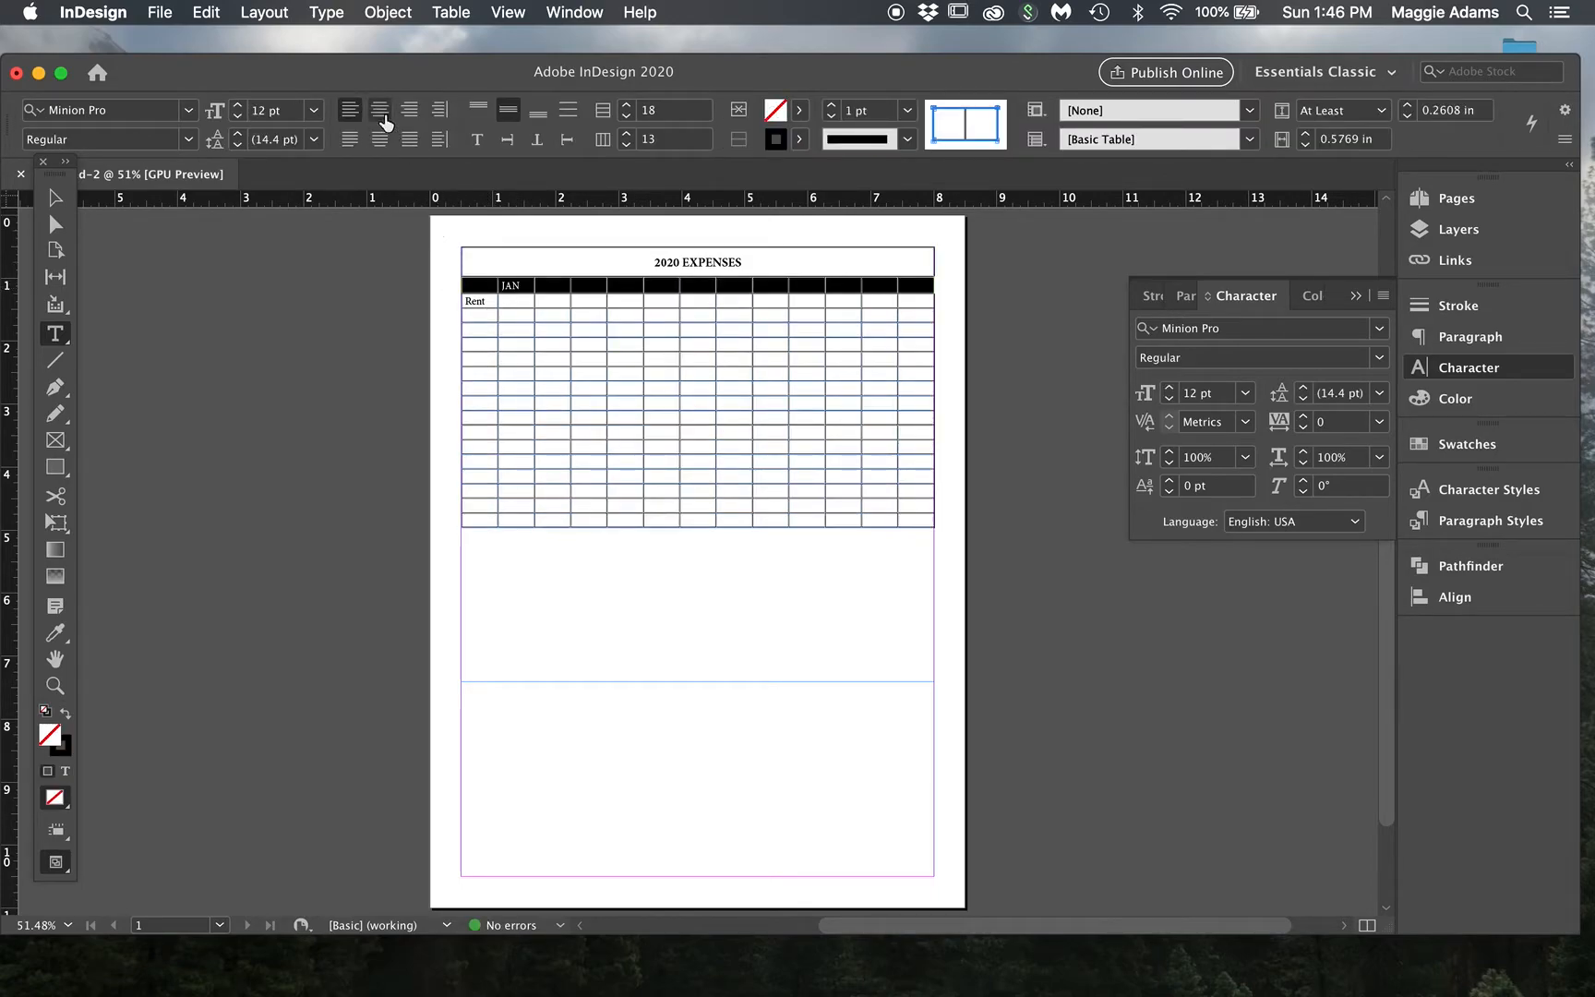
pyautogui.click(379, 111)
pyautogui.click(517, 288)
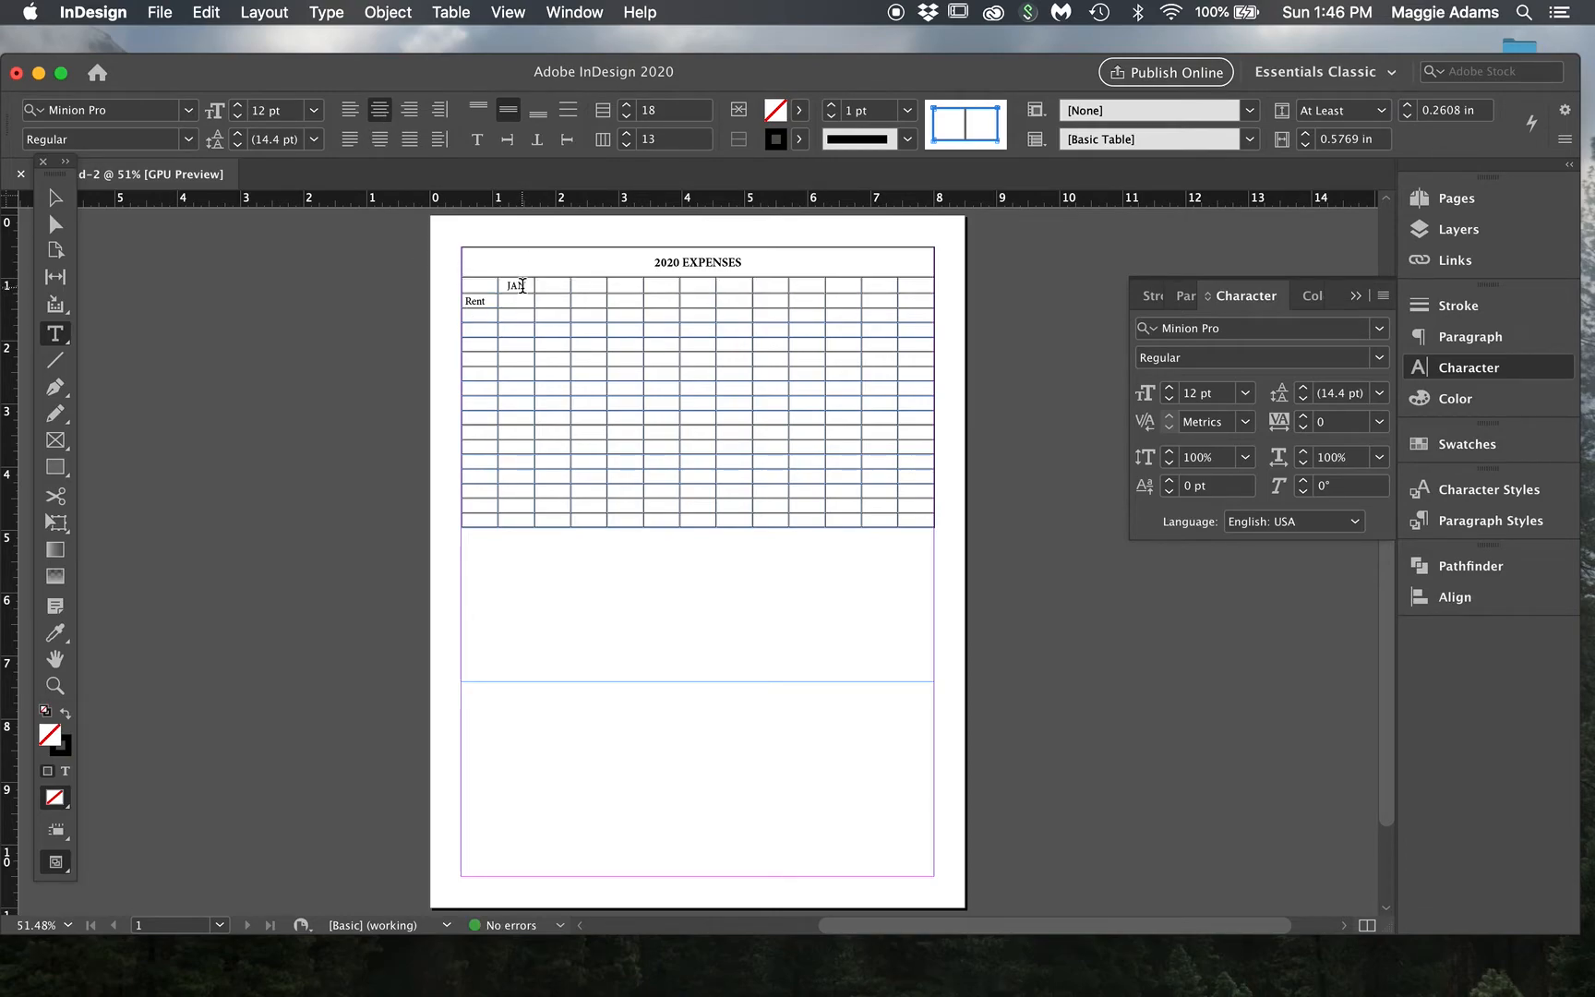
pyautogui.moveTo(518, 285); pyautogui.dragTo(506, 285)
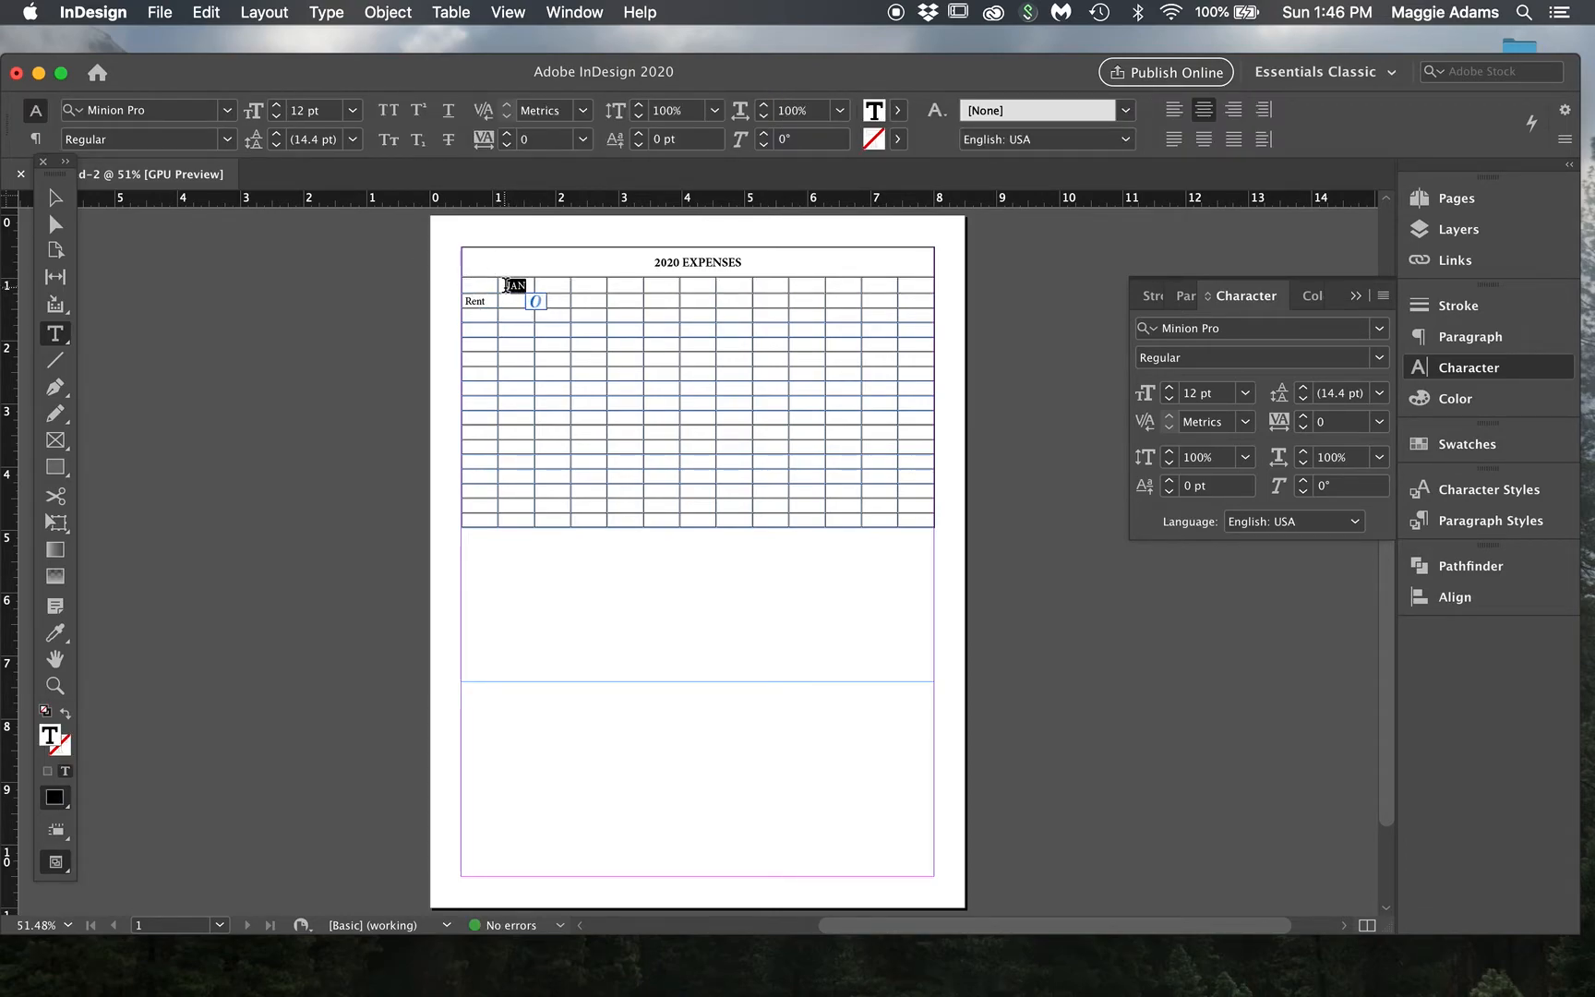
pyautogui.click(229, 140)
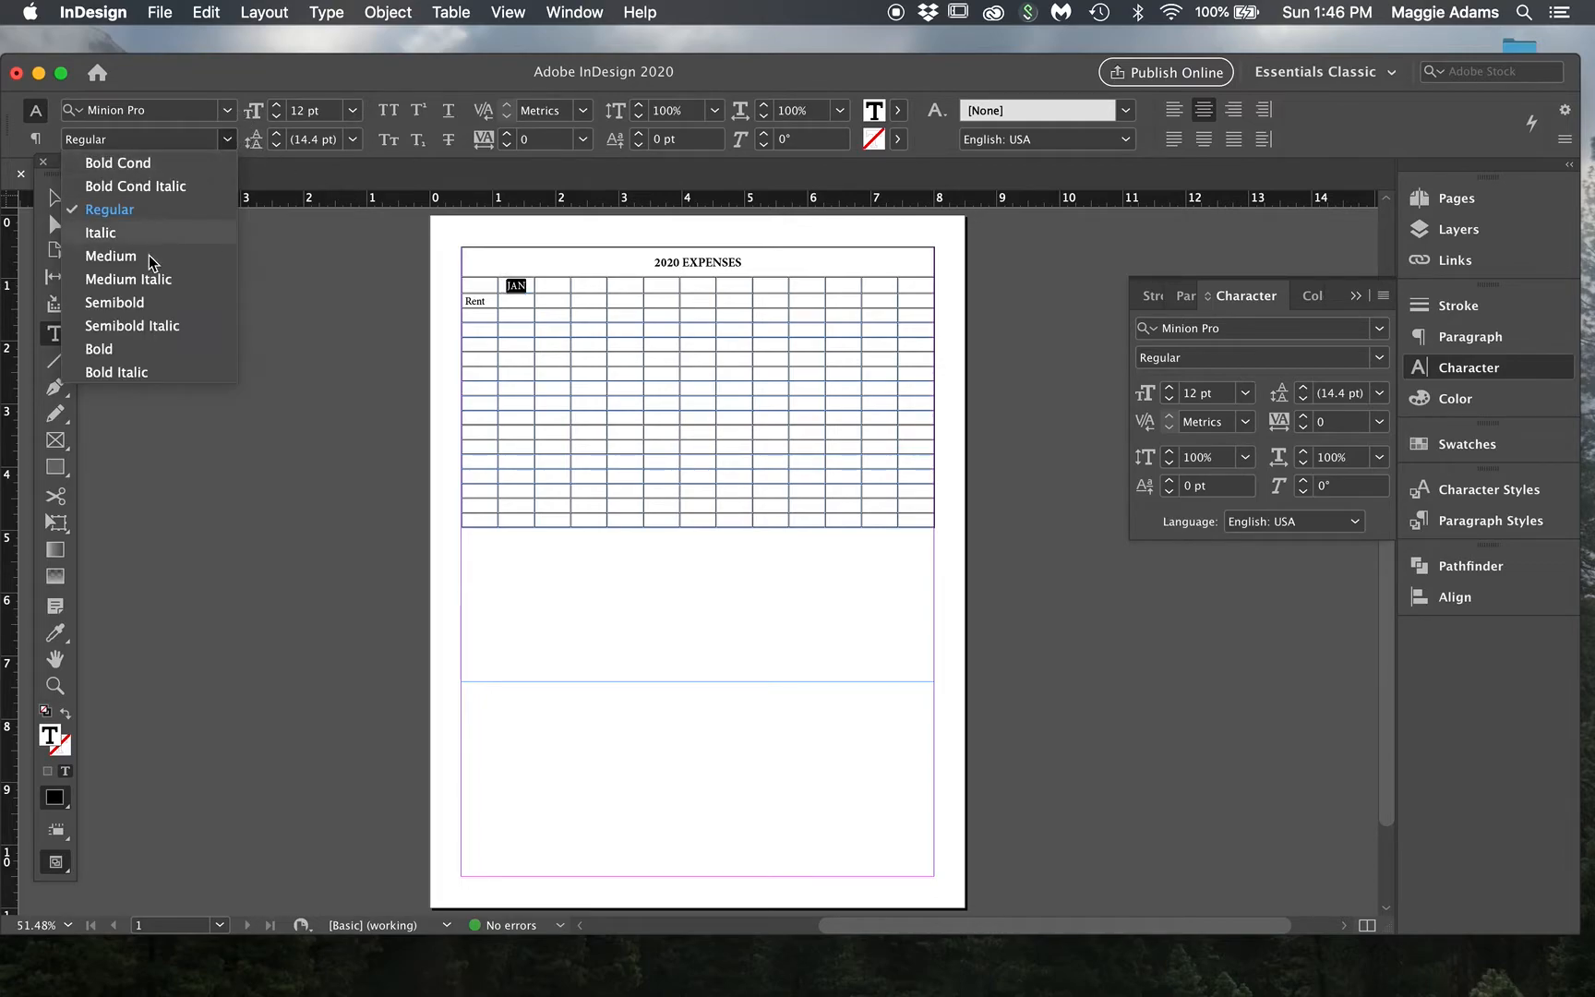
pyautogui.click(150, 350)
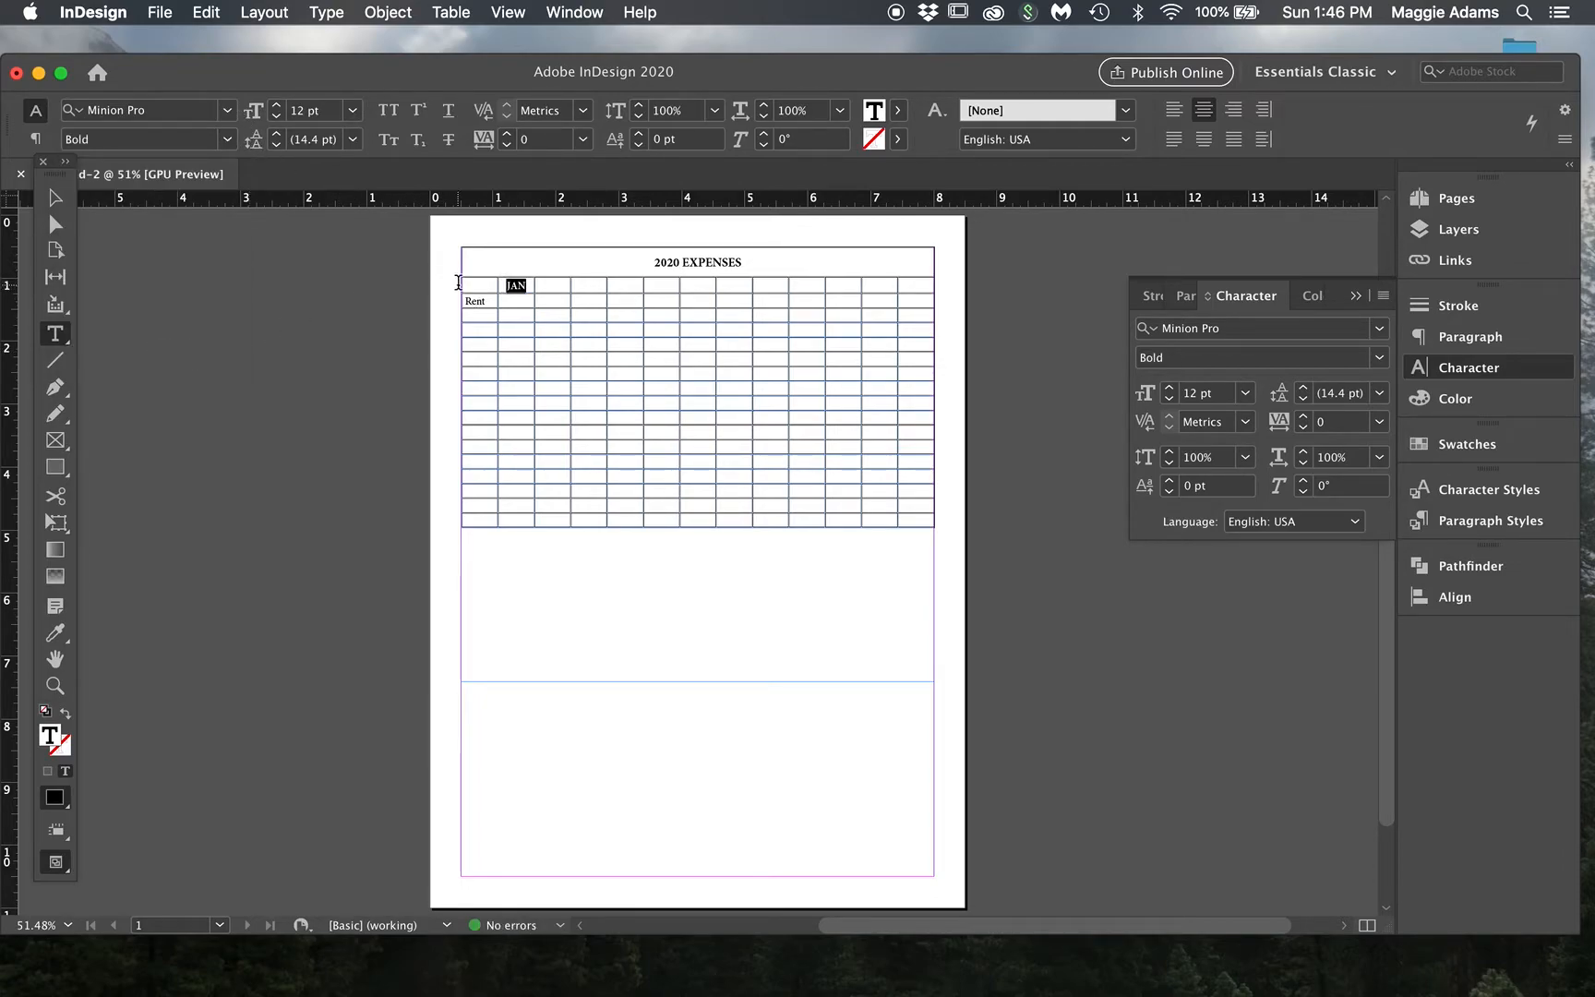
# Step: Fill the month cells from JAN to the last column with [Black] and set their text colour to [Paper]
pyautogui.click(487, 281)
pyautogui.moveTo(503, 285); pyautogui.dragTo(901, 286)
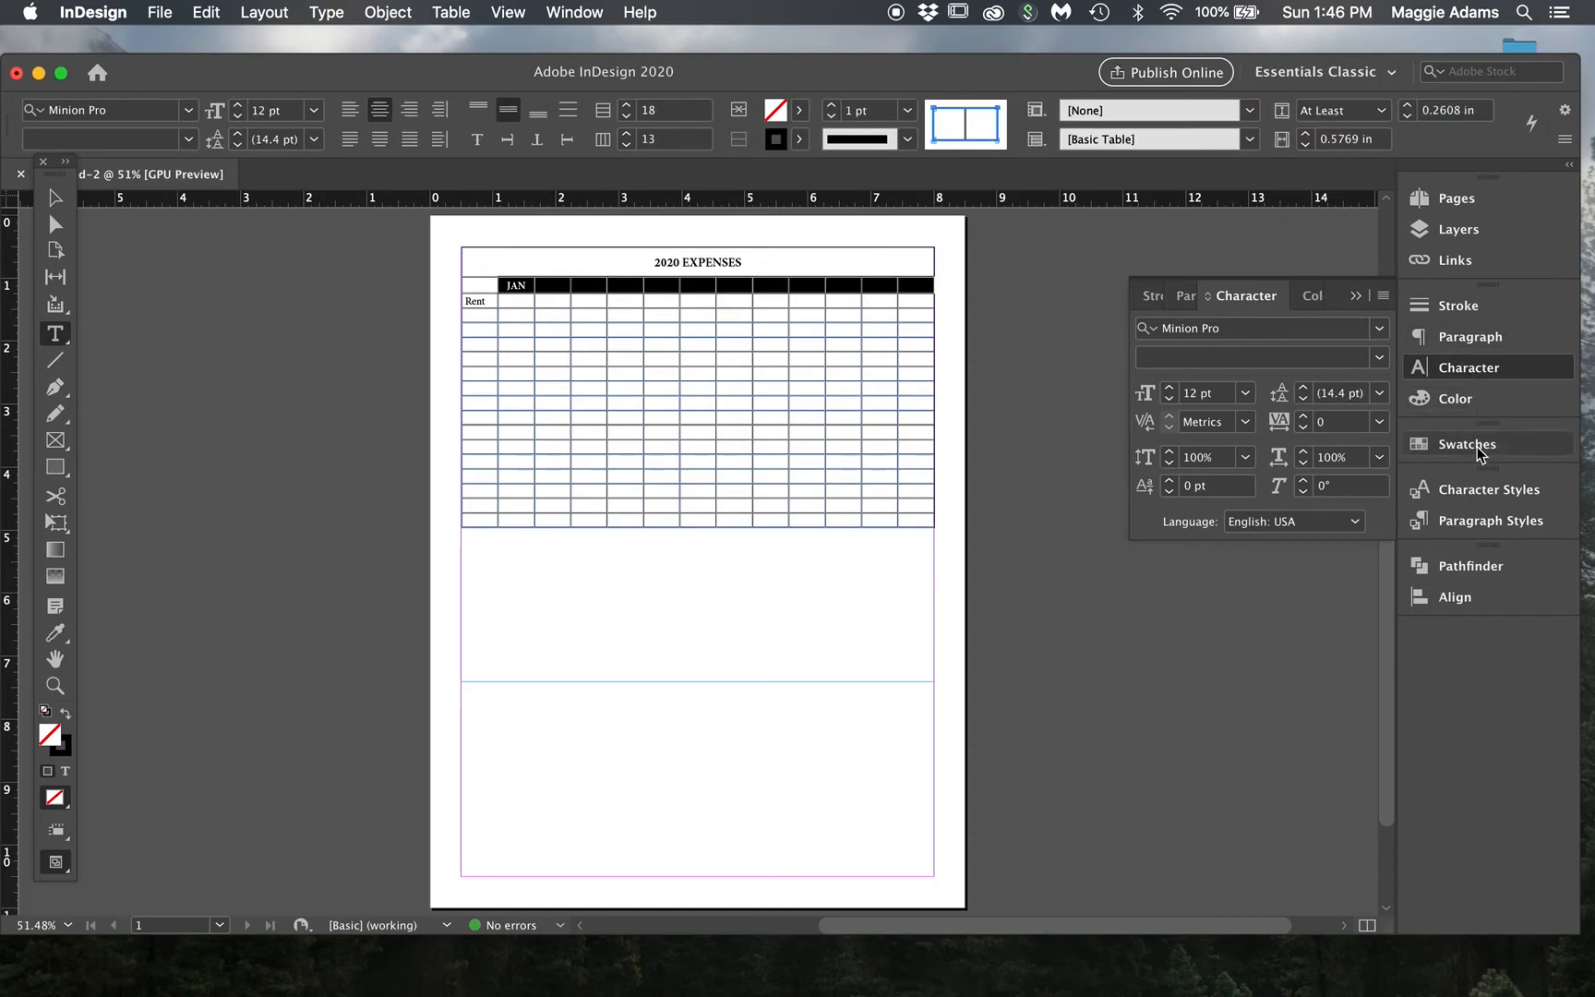
pyautogui.click(1476, 446)
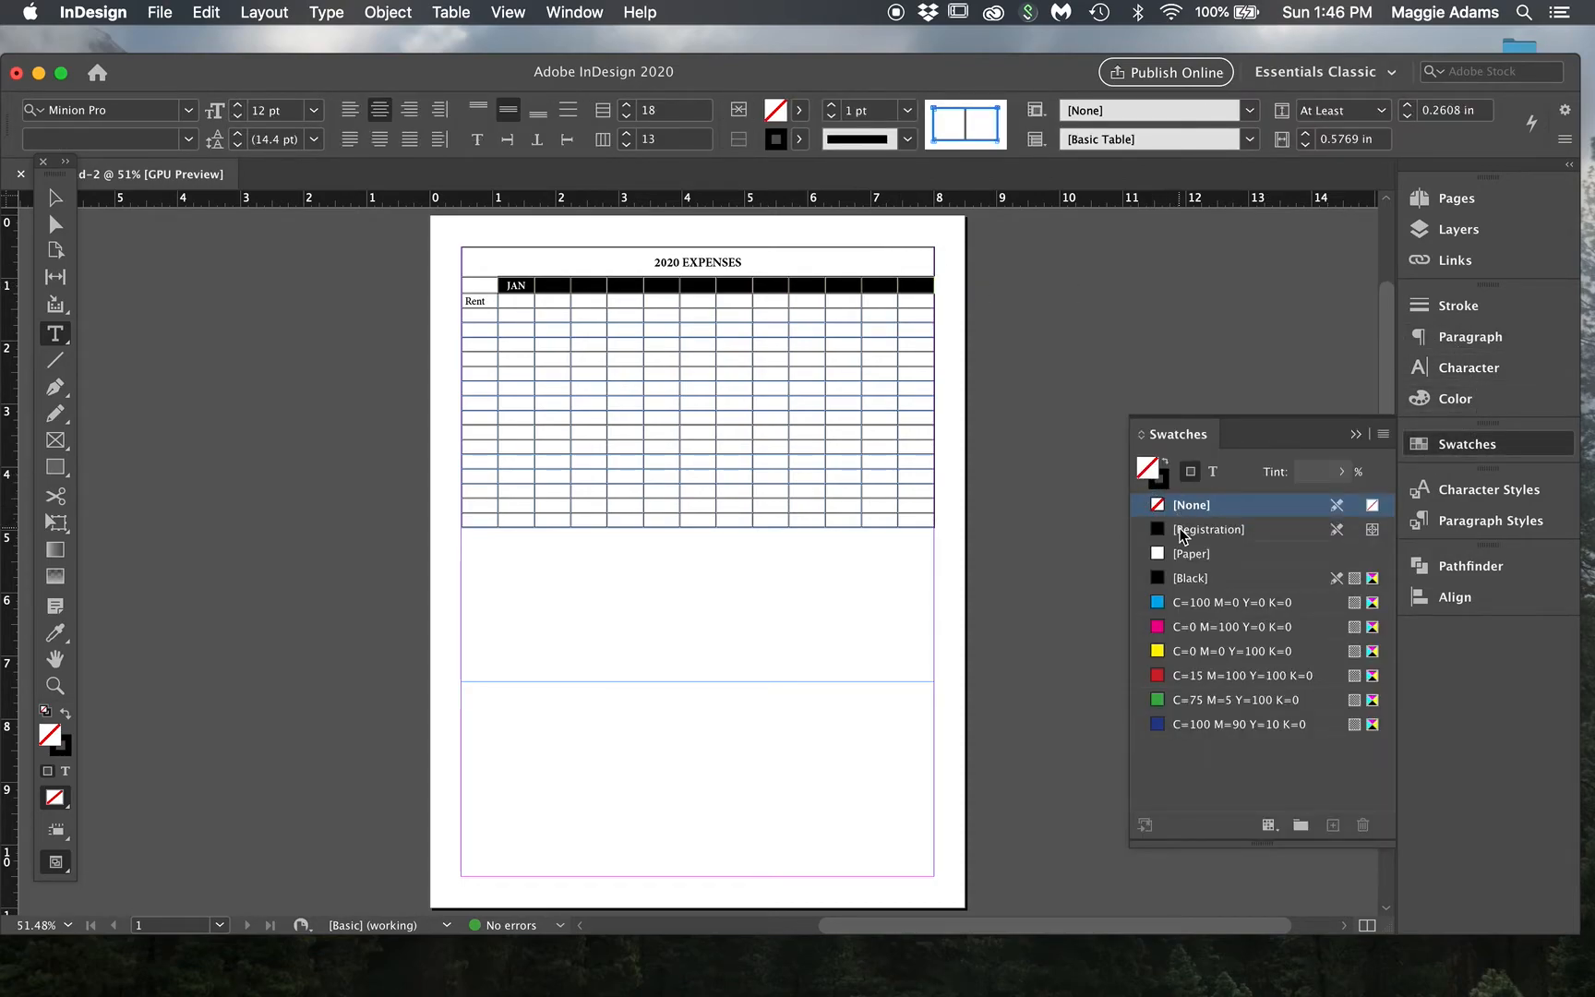
pyautogui.click(1172, 576)
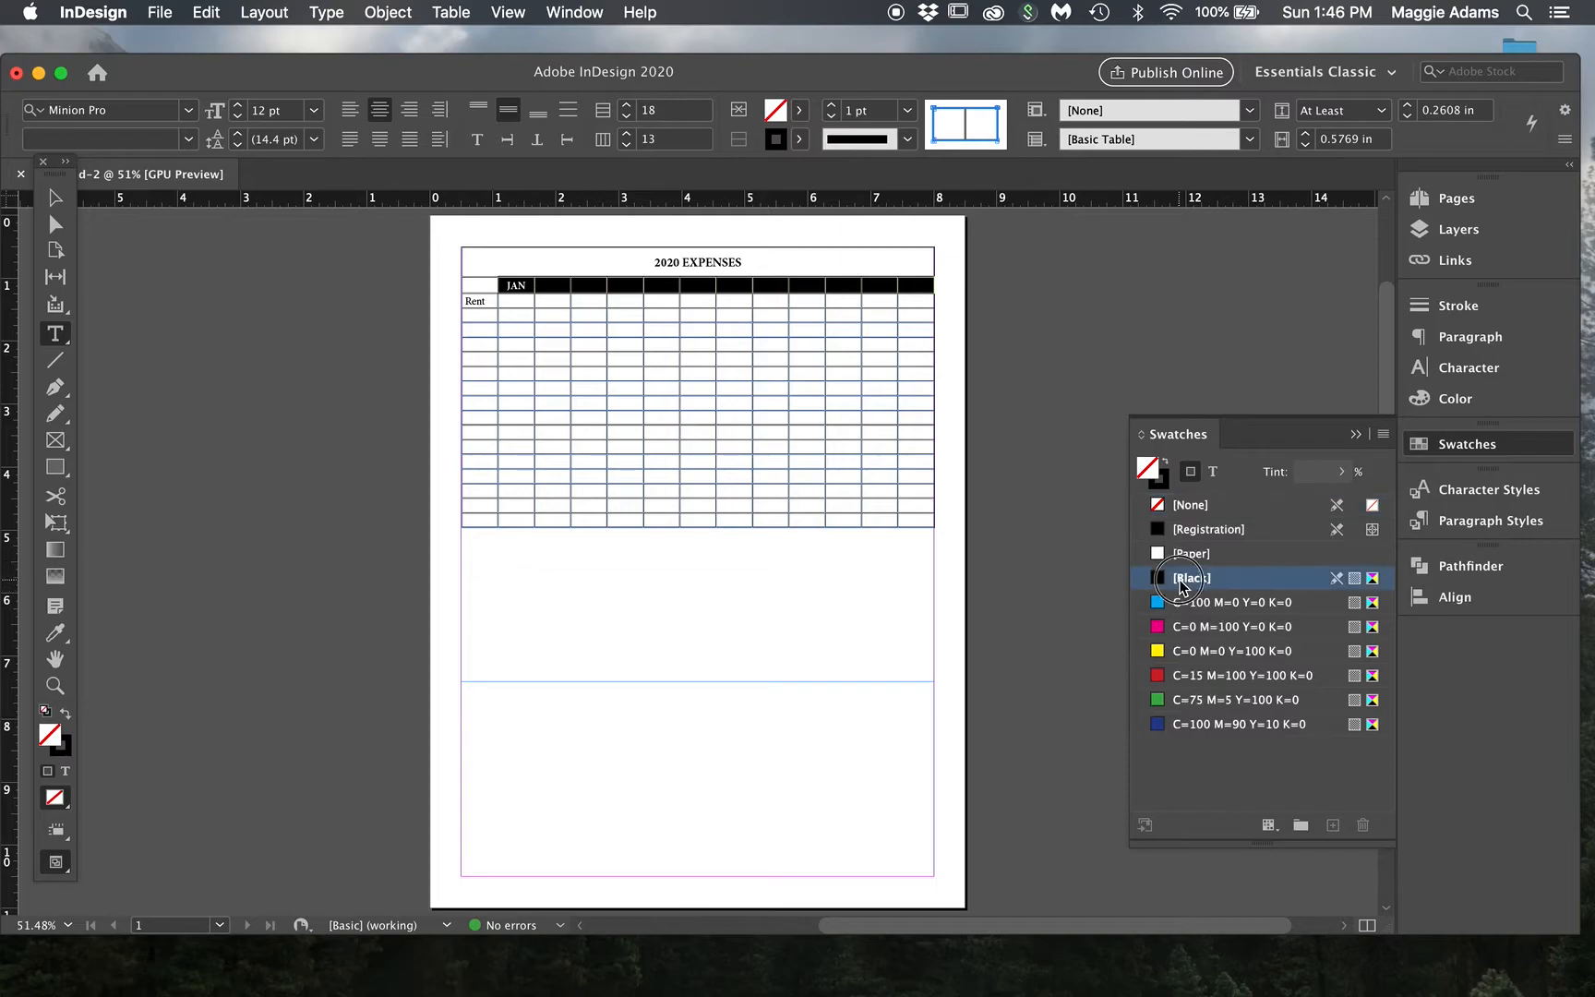
pyautogui.click(1212, 472)
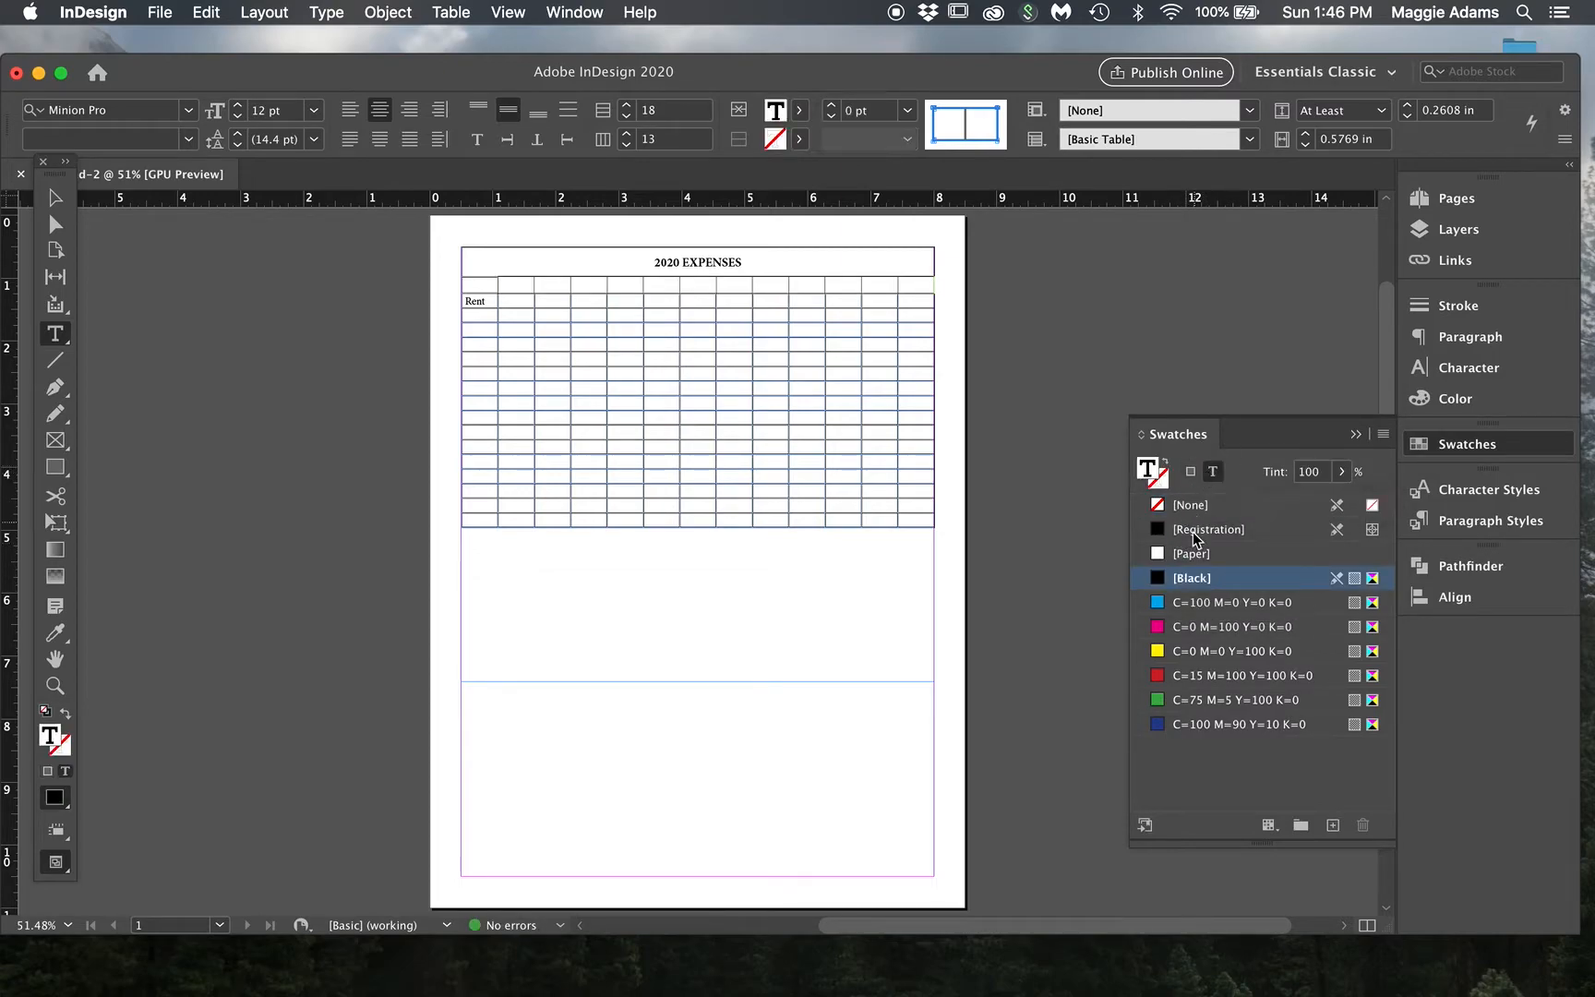
pyautogui.click(1191, 553)
pyautogui.click(587, 300)
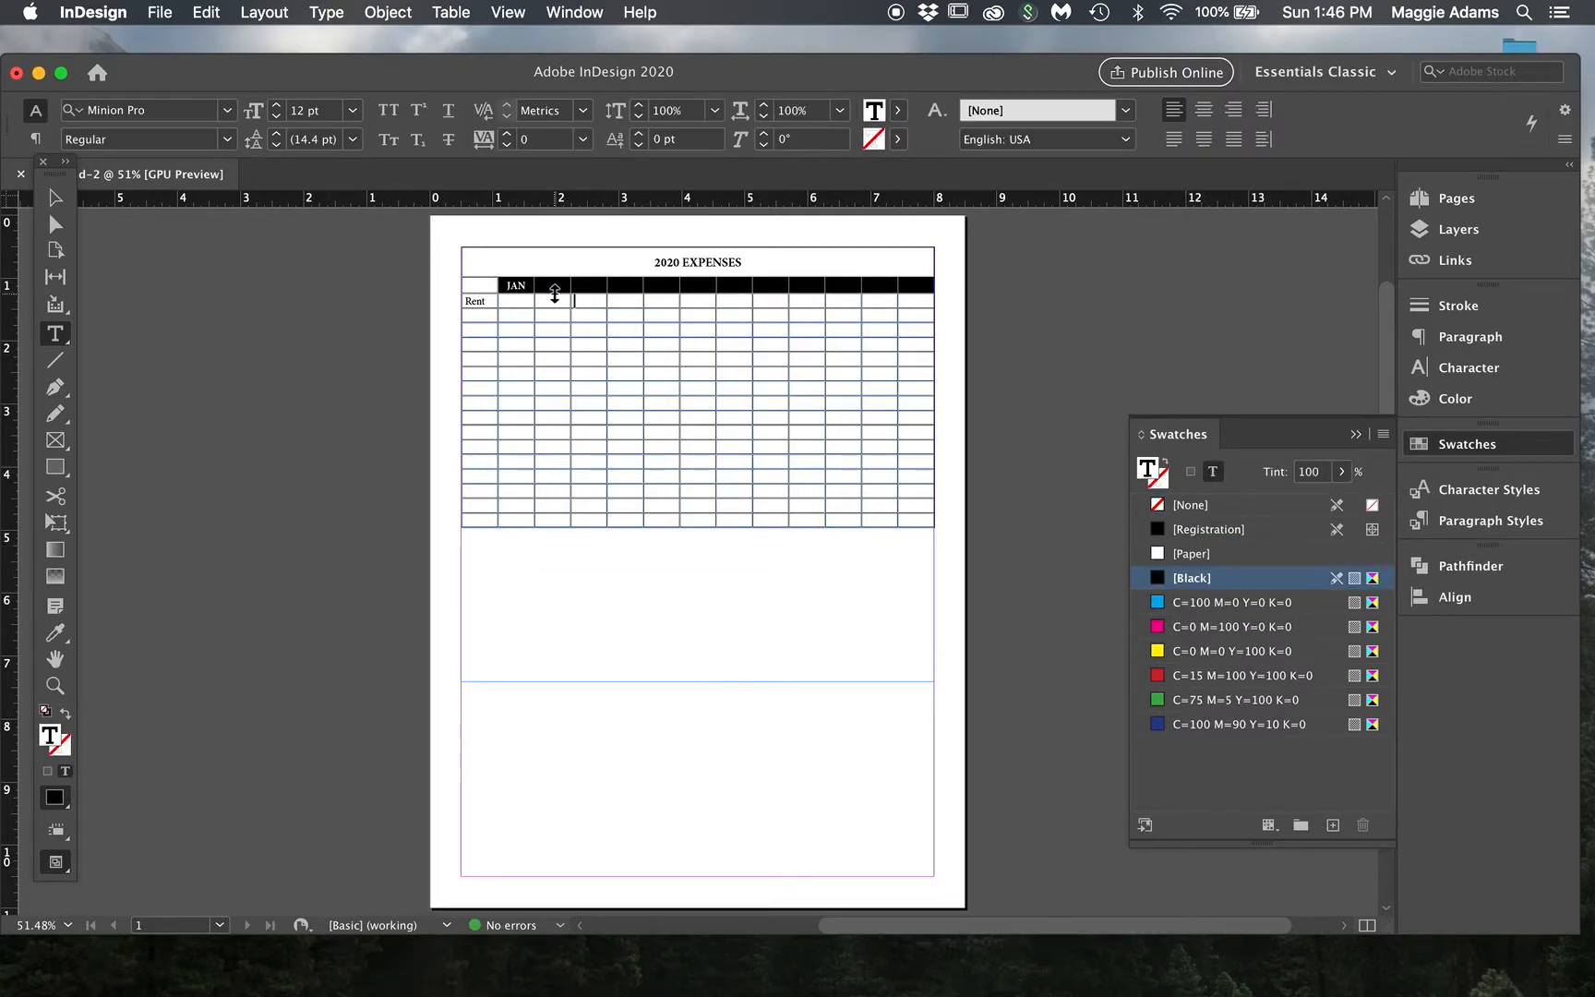
# Step: Check the fill and text colour swatches applied to the month row's cells
pyautogui.click(507, 286)
pyautogui.moveTo(468, 285); pyautogui.dragTo(474, 292)
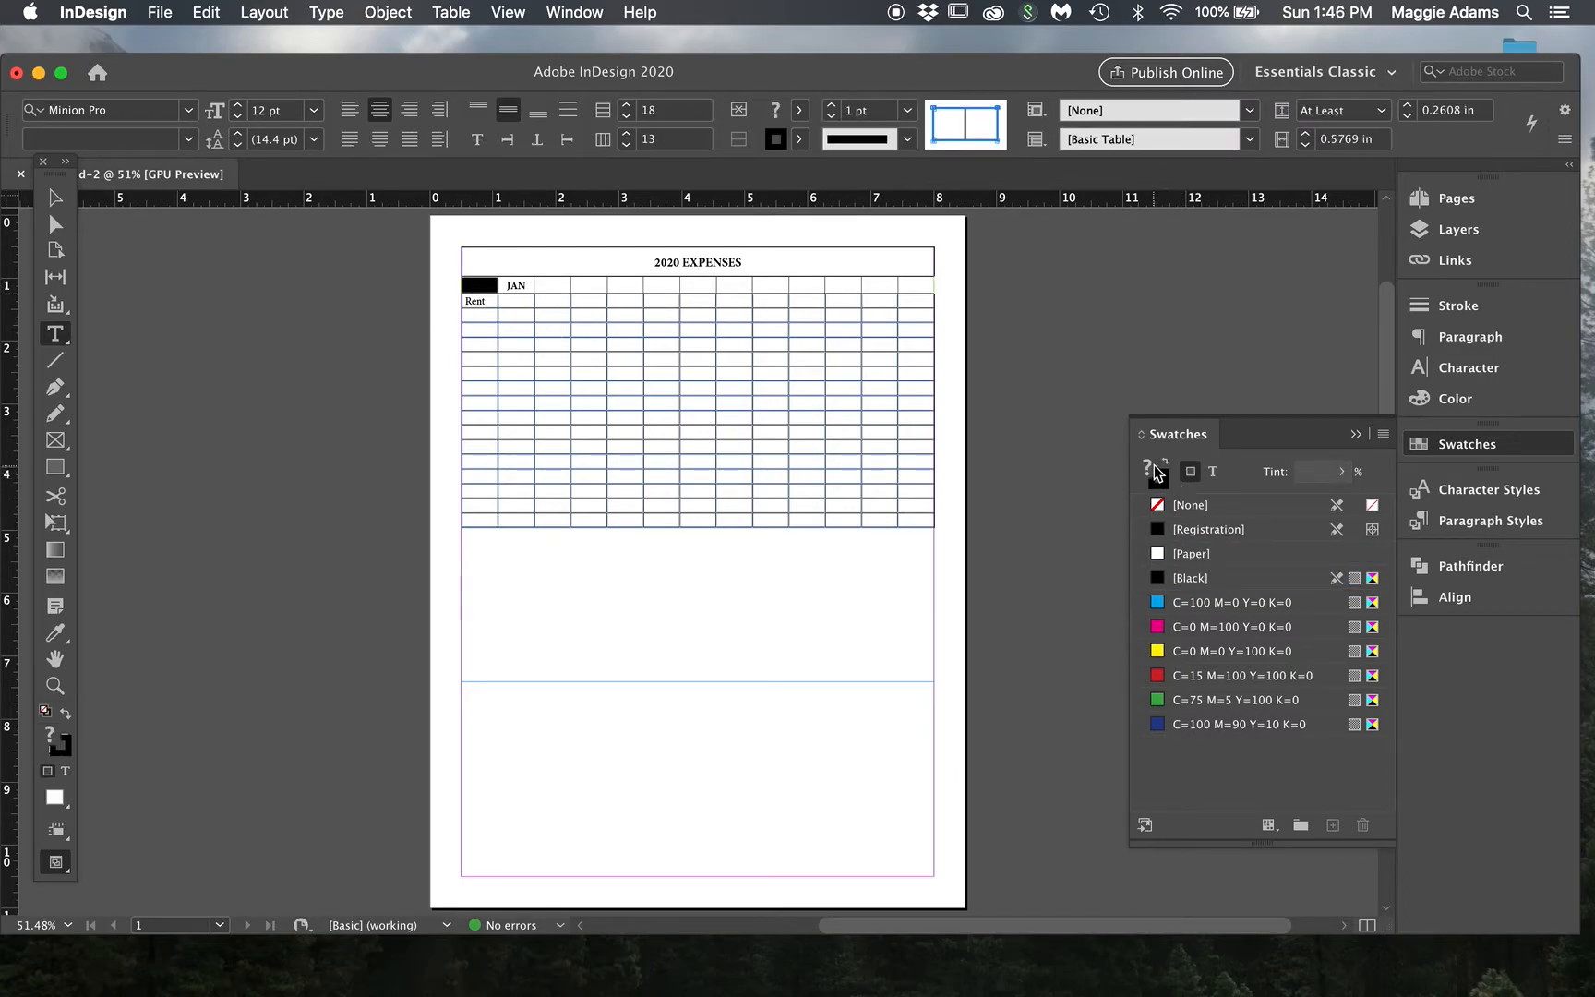
pyautogui.moveTo(526, 293); pyautogui.dragTo(510, 291)
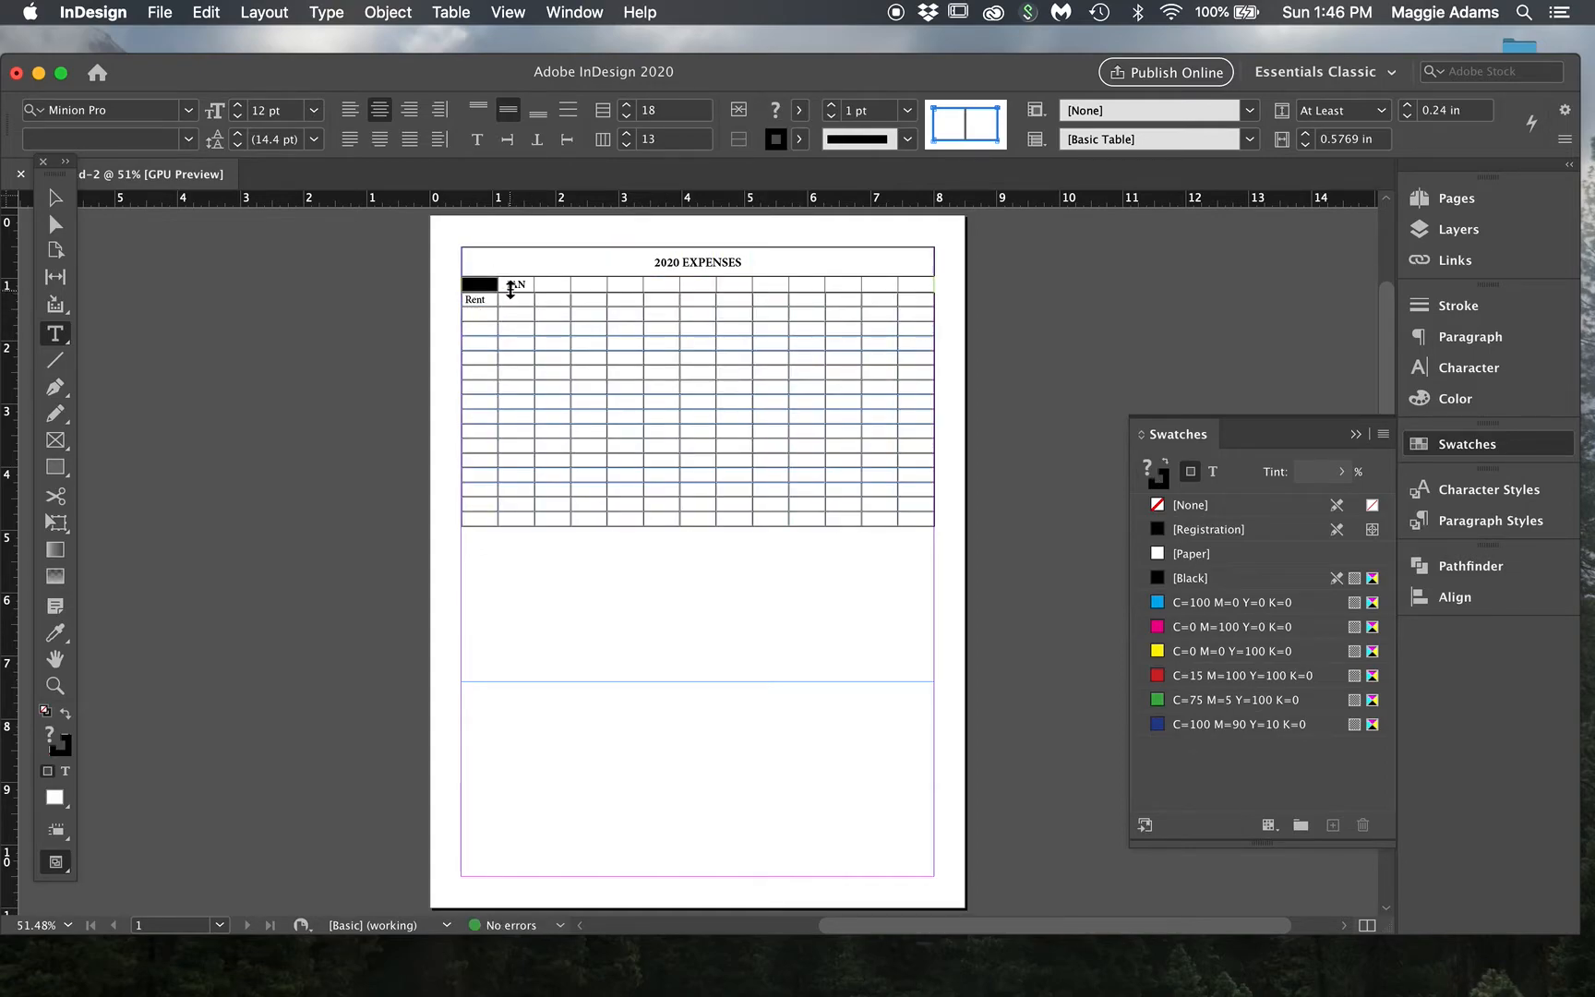
pyautogui.click(508, 286)
pyautogui.click(507, 286)
pyautogui.moveTo(508, 286); pyautogui.dragTo(933, 283)
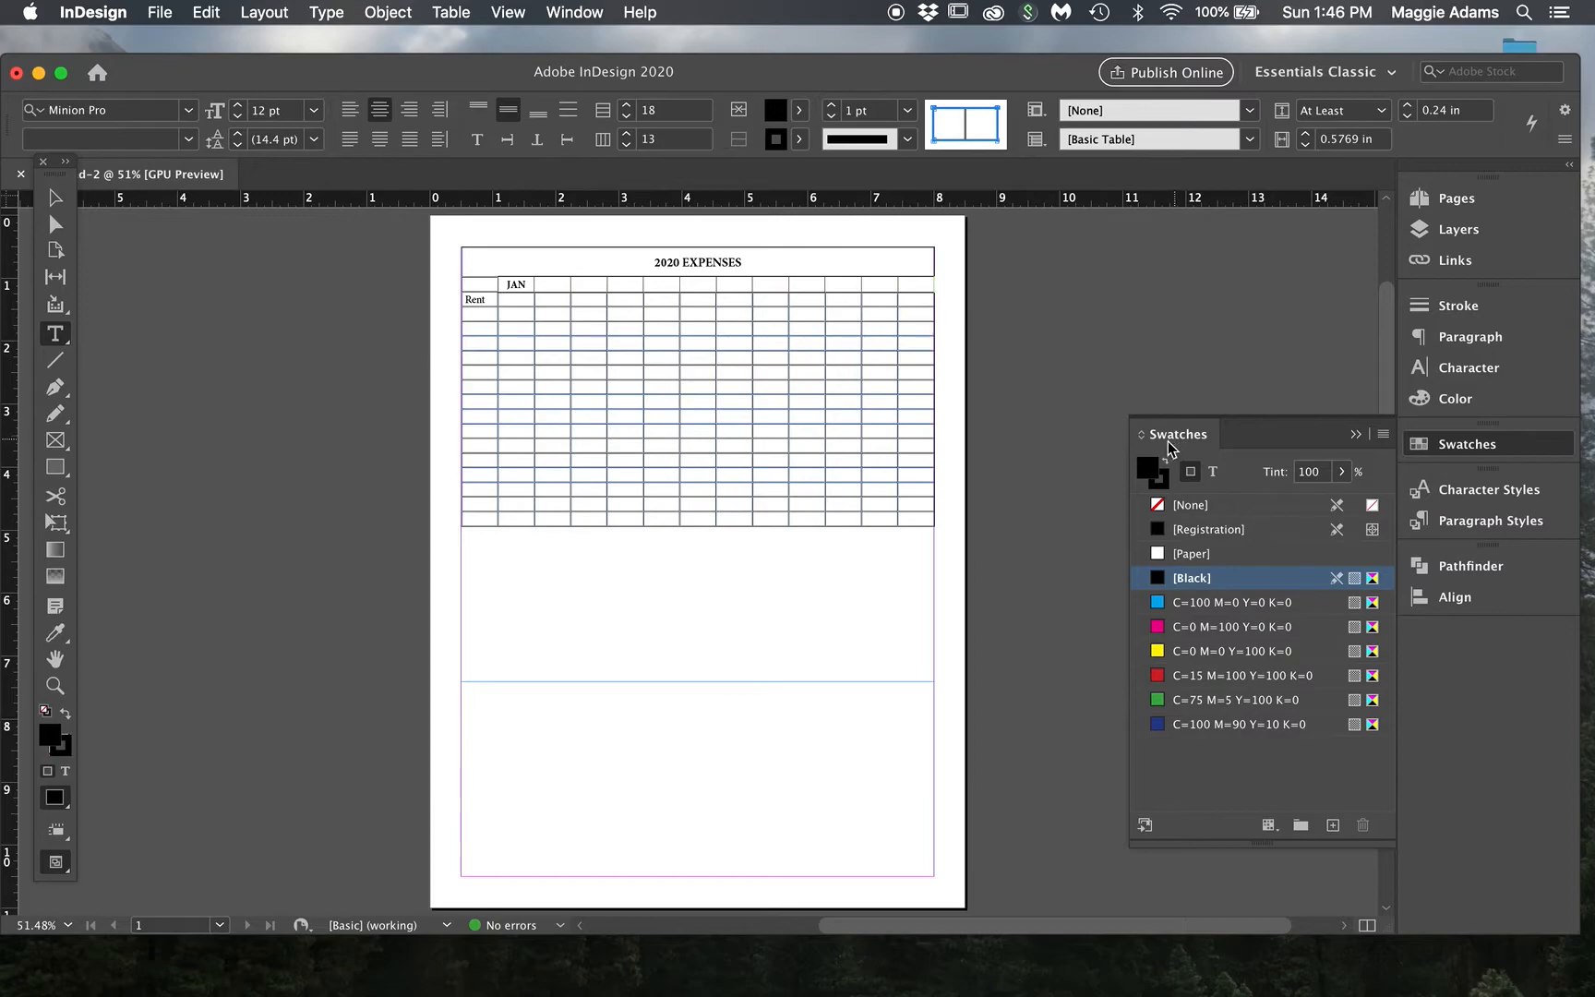
pyautogui.click(1213, 472)
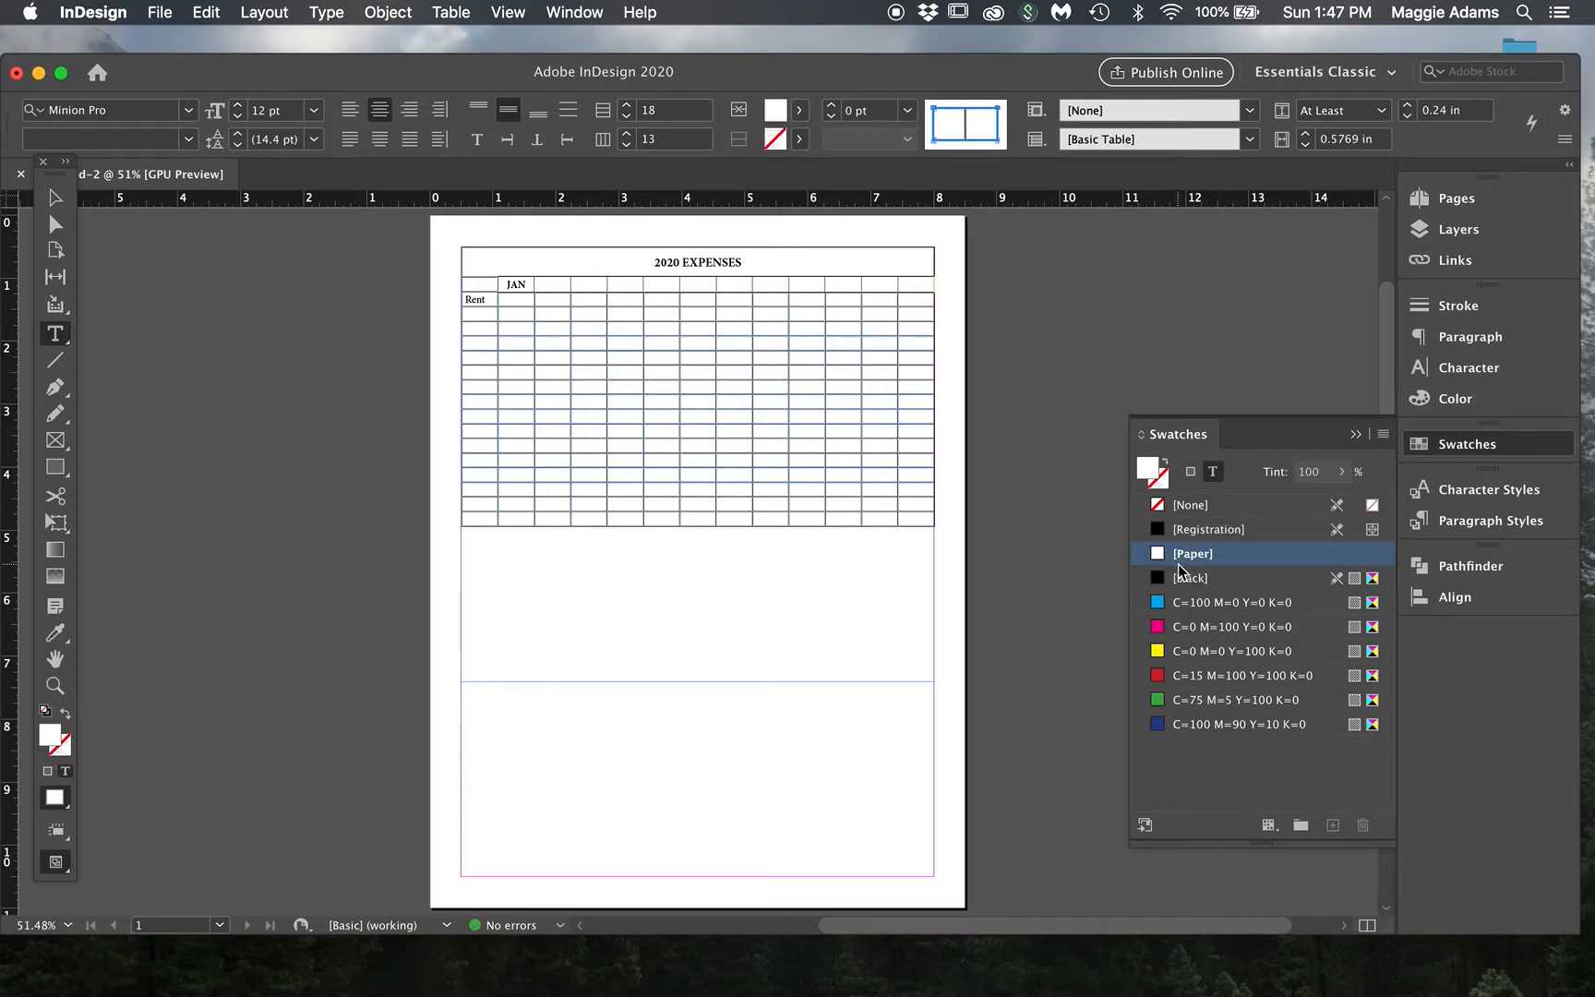
pyautogui.click(548, 301)
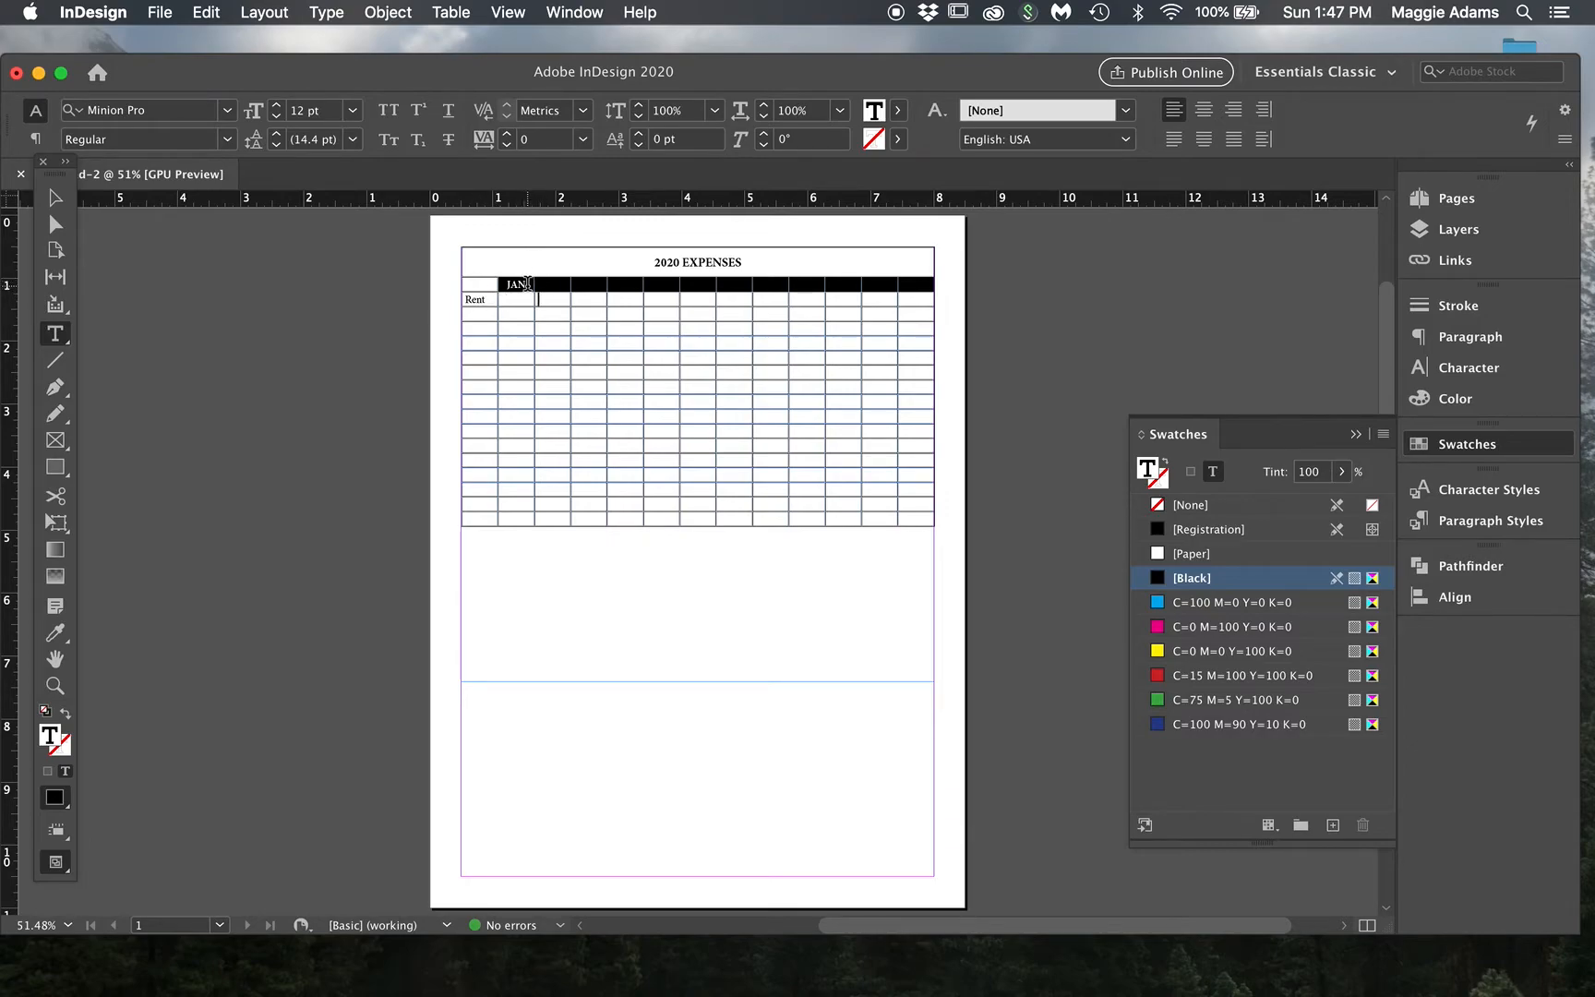
# Step: Create a new paragraph style named "Months" from the formatted "JAN" text
pyautogui.moveTo(526, 284); pyautogui.dragTo(503, 284)
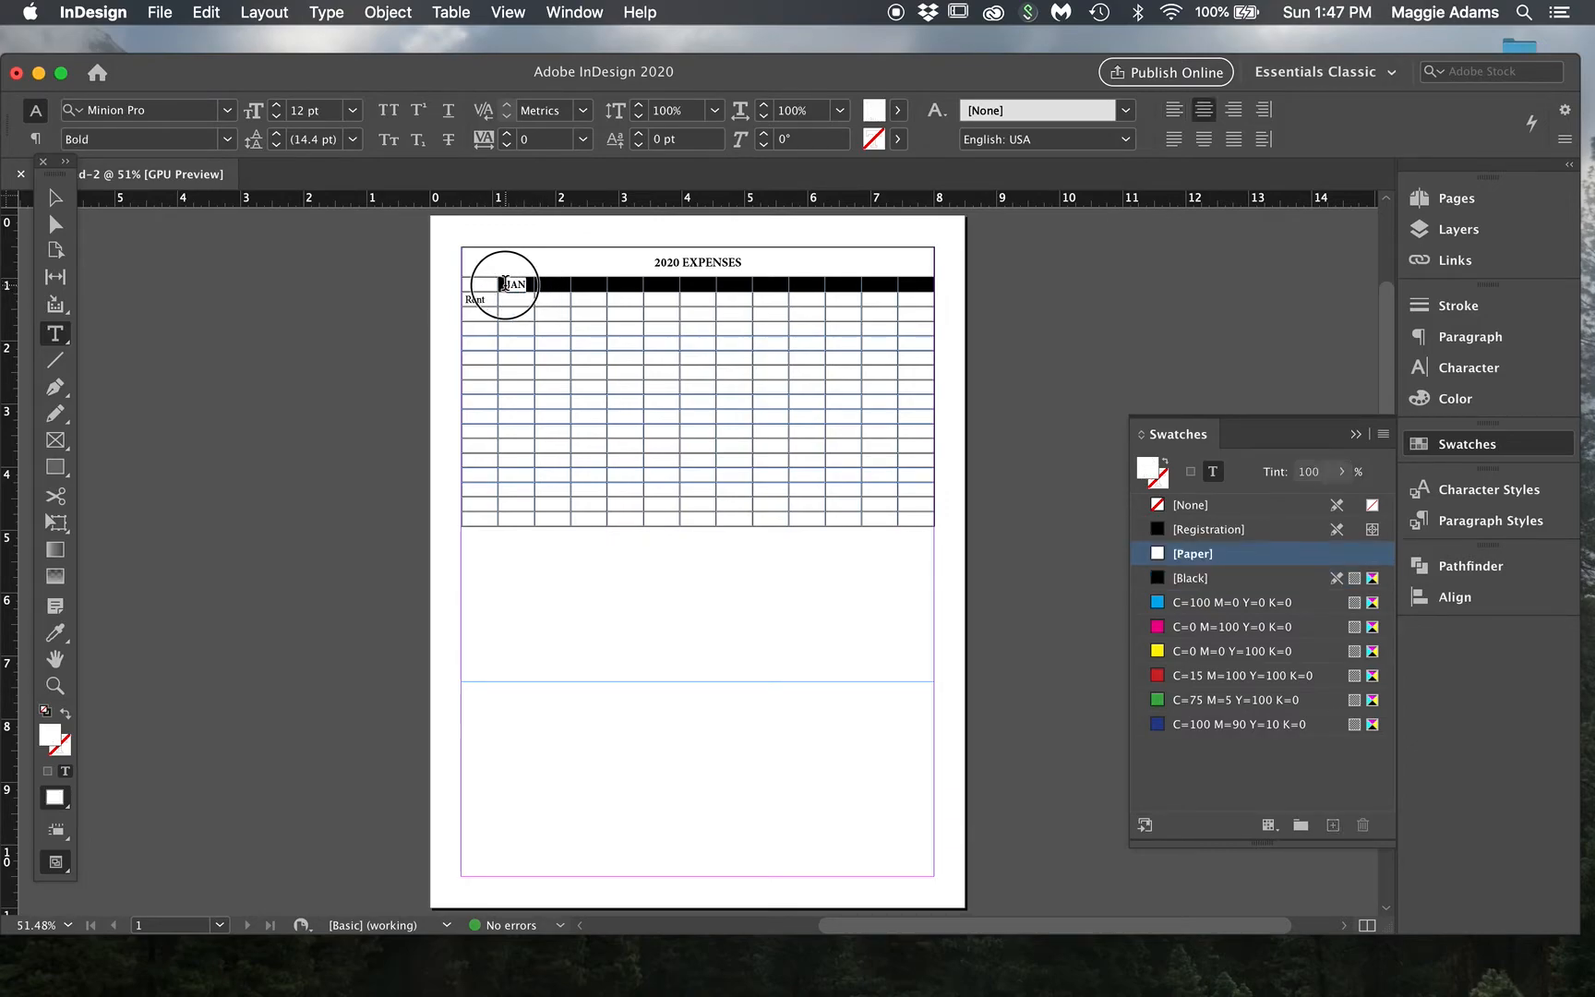
pyautogui.click(1467, 515)
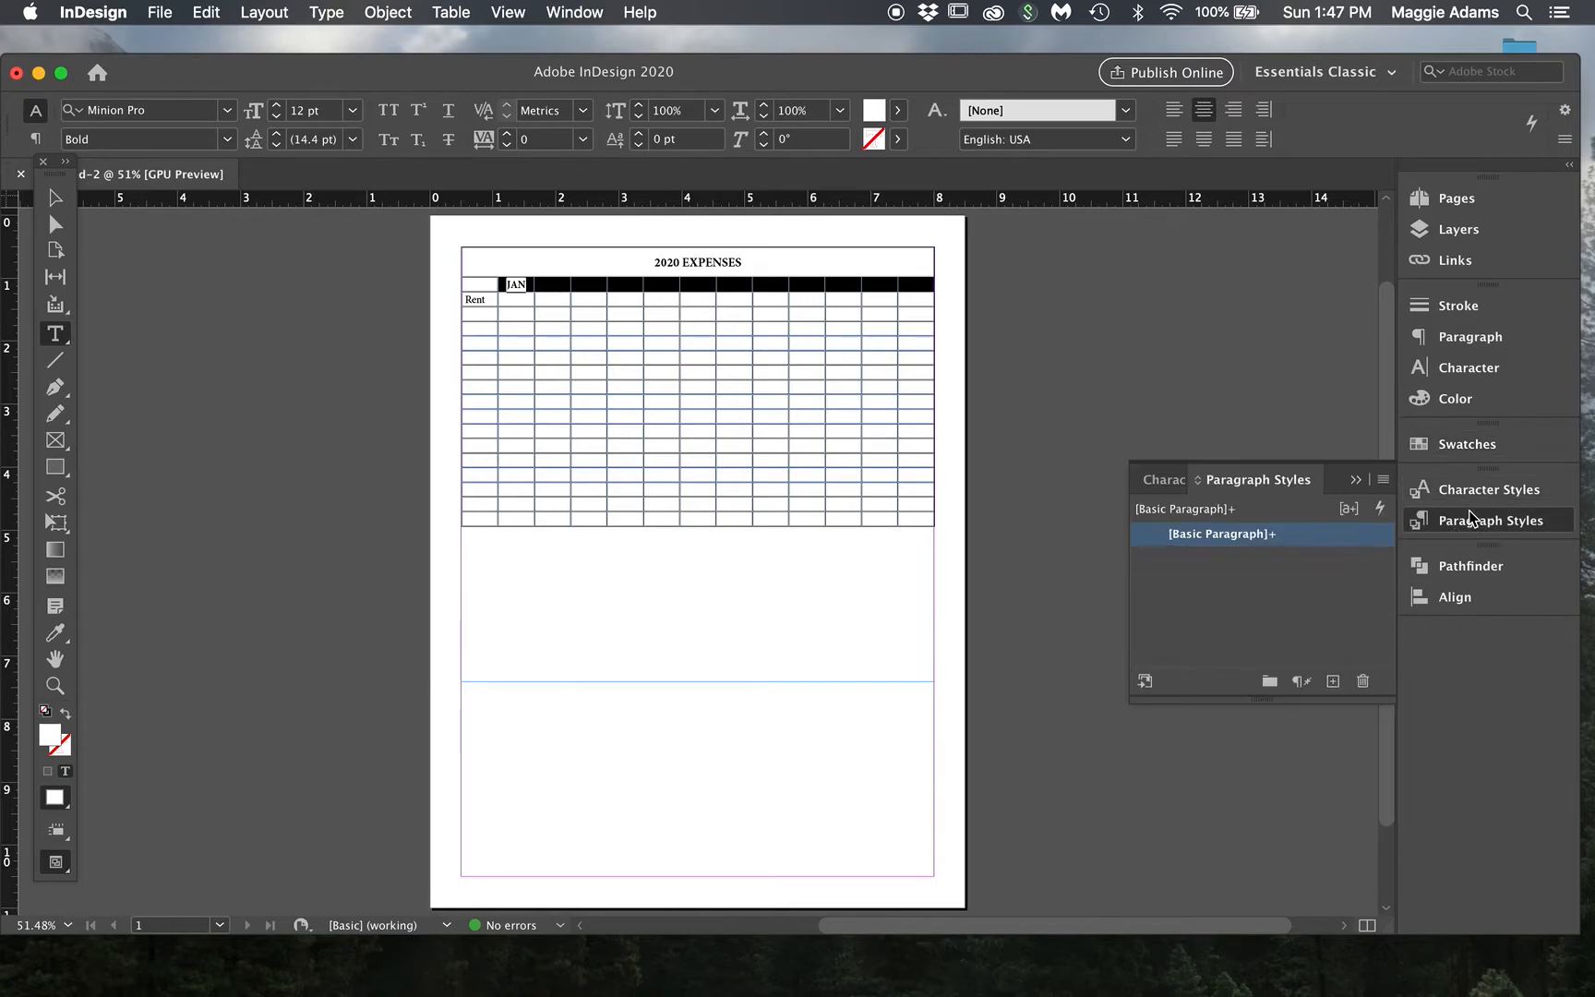
pyautogui.click(1382, 479)
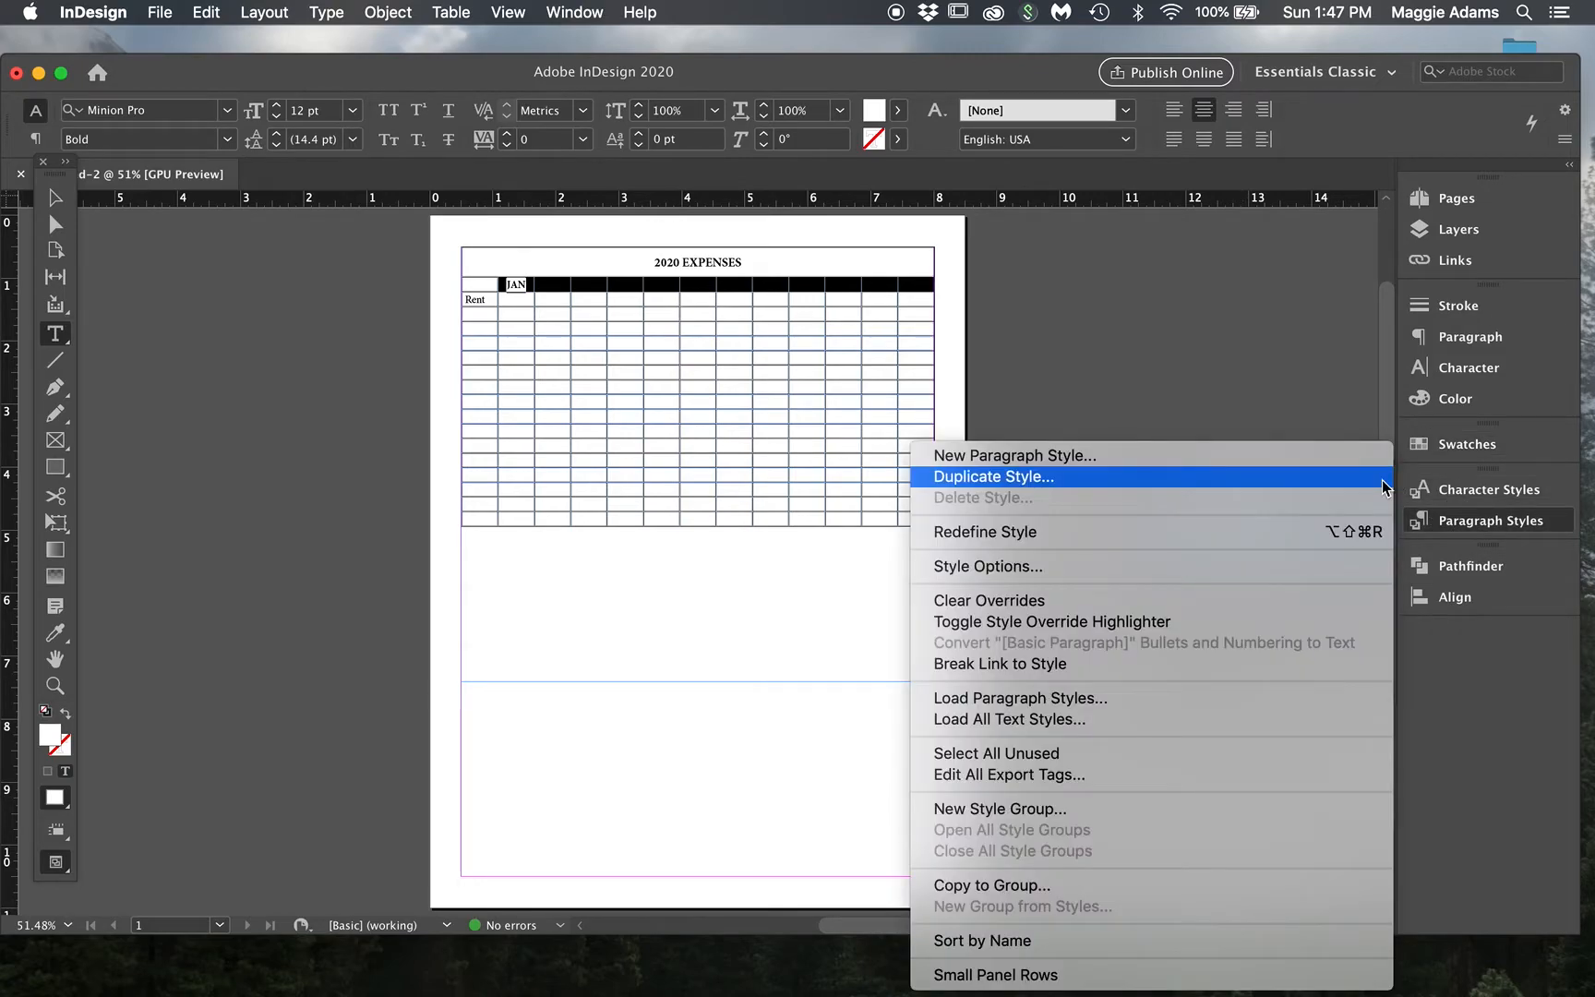
pyautogui.click(1171, 454)
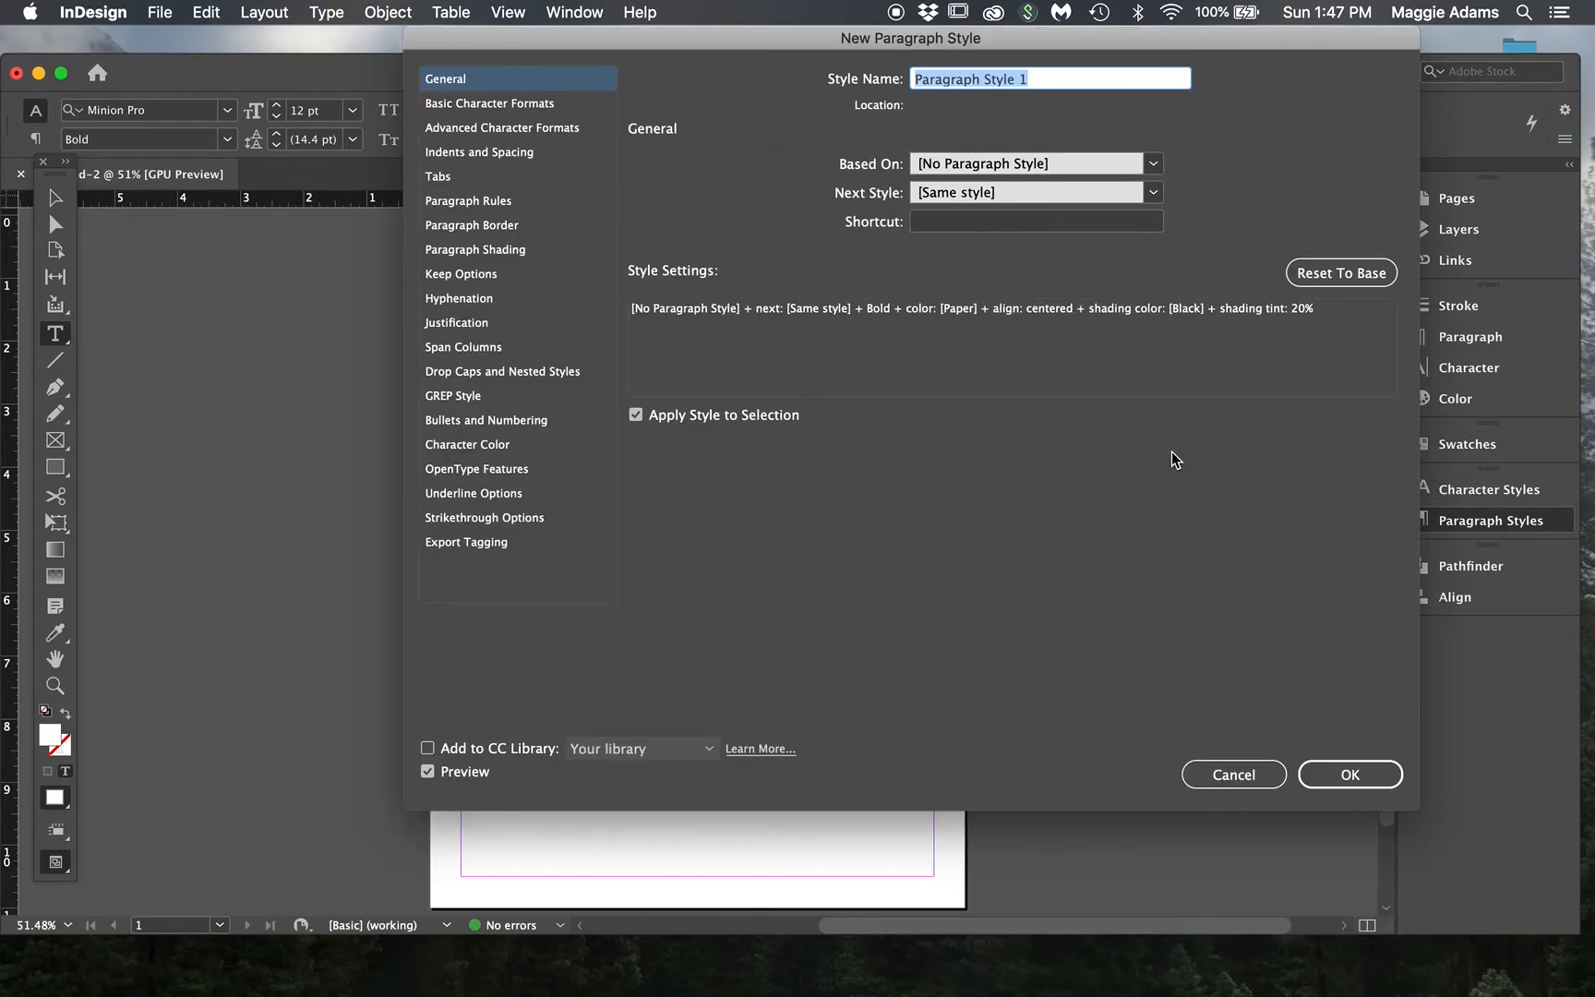
pyautogui.write('Months')
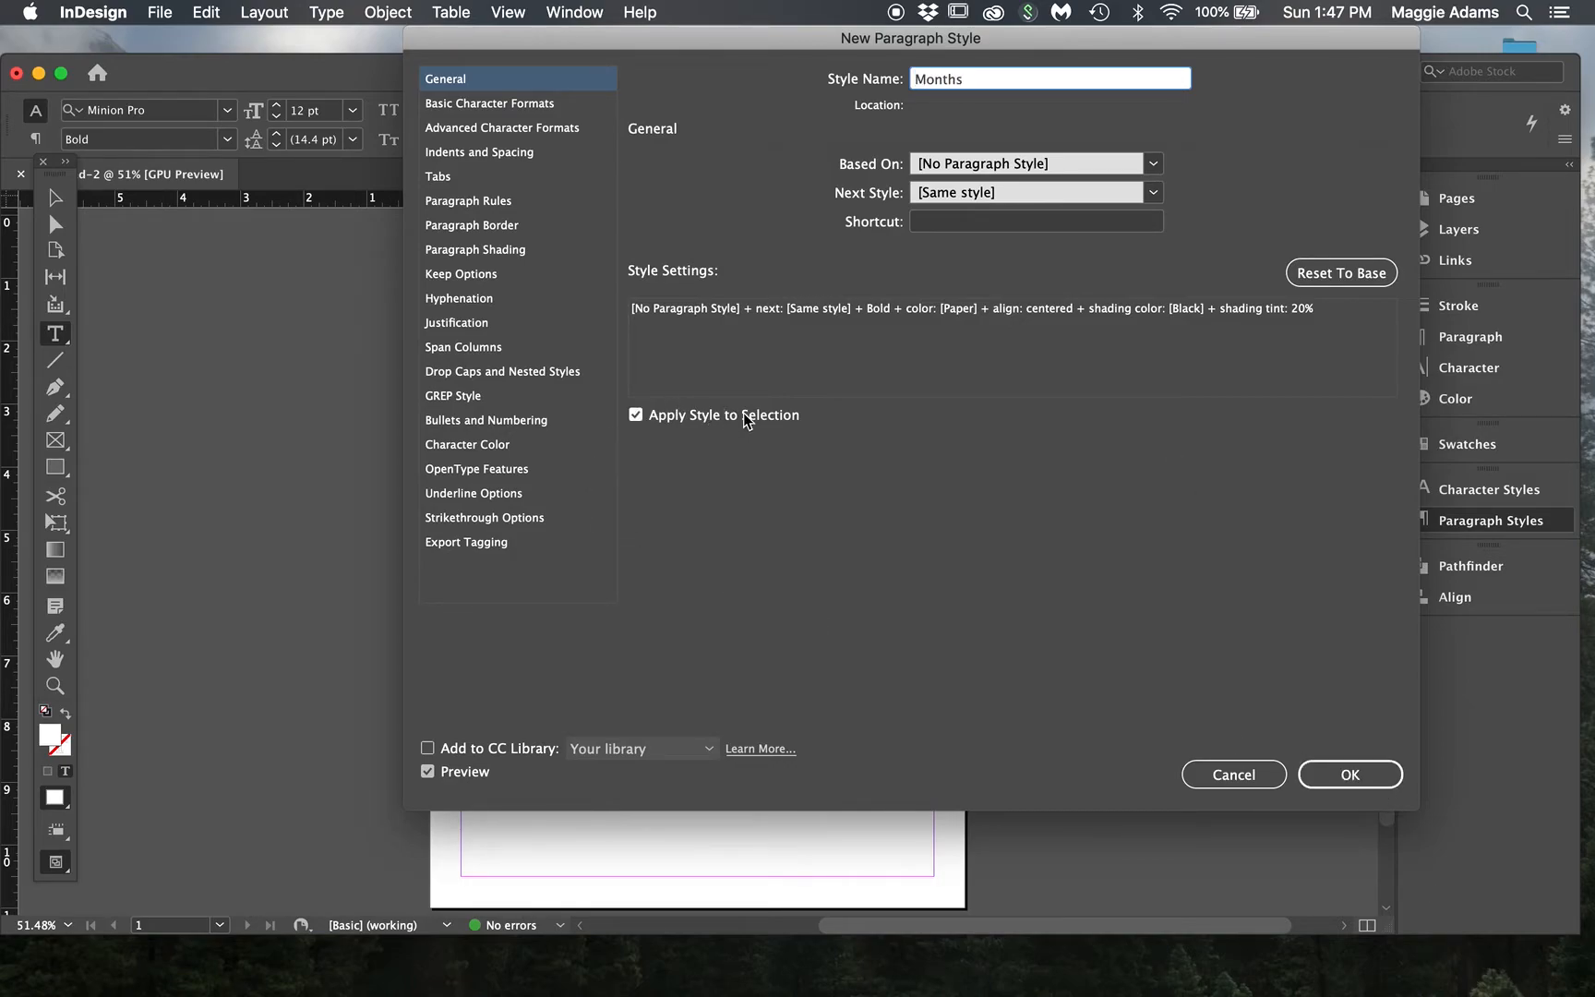
pyautogui.click(1348, 772)
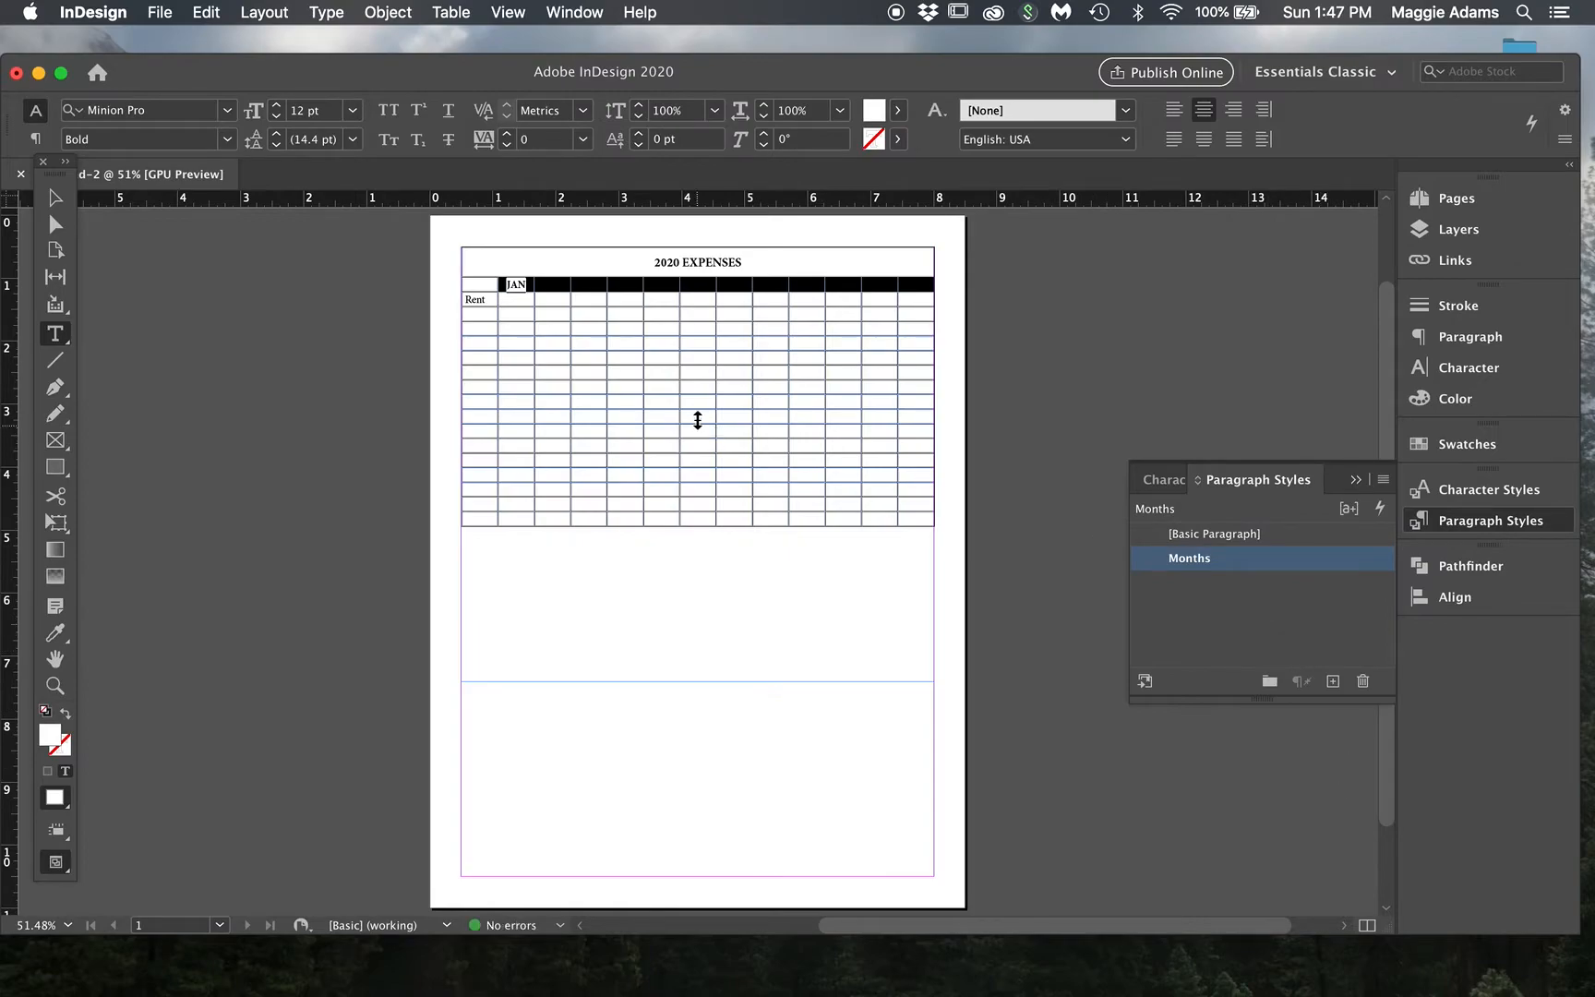
# Step: Enter the three-letter month headings FEB through DEC in the remaining cells of the black row
pyautogui.click(556, 284)
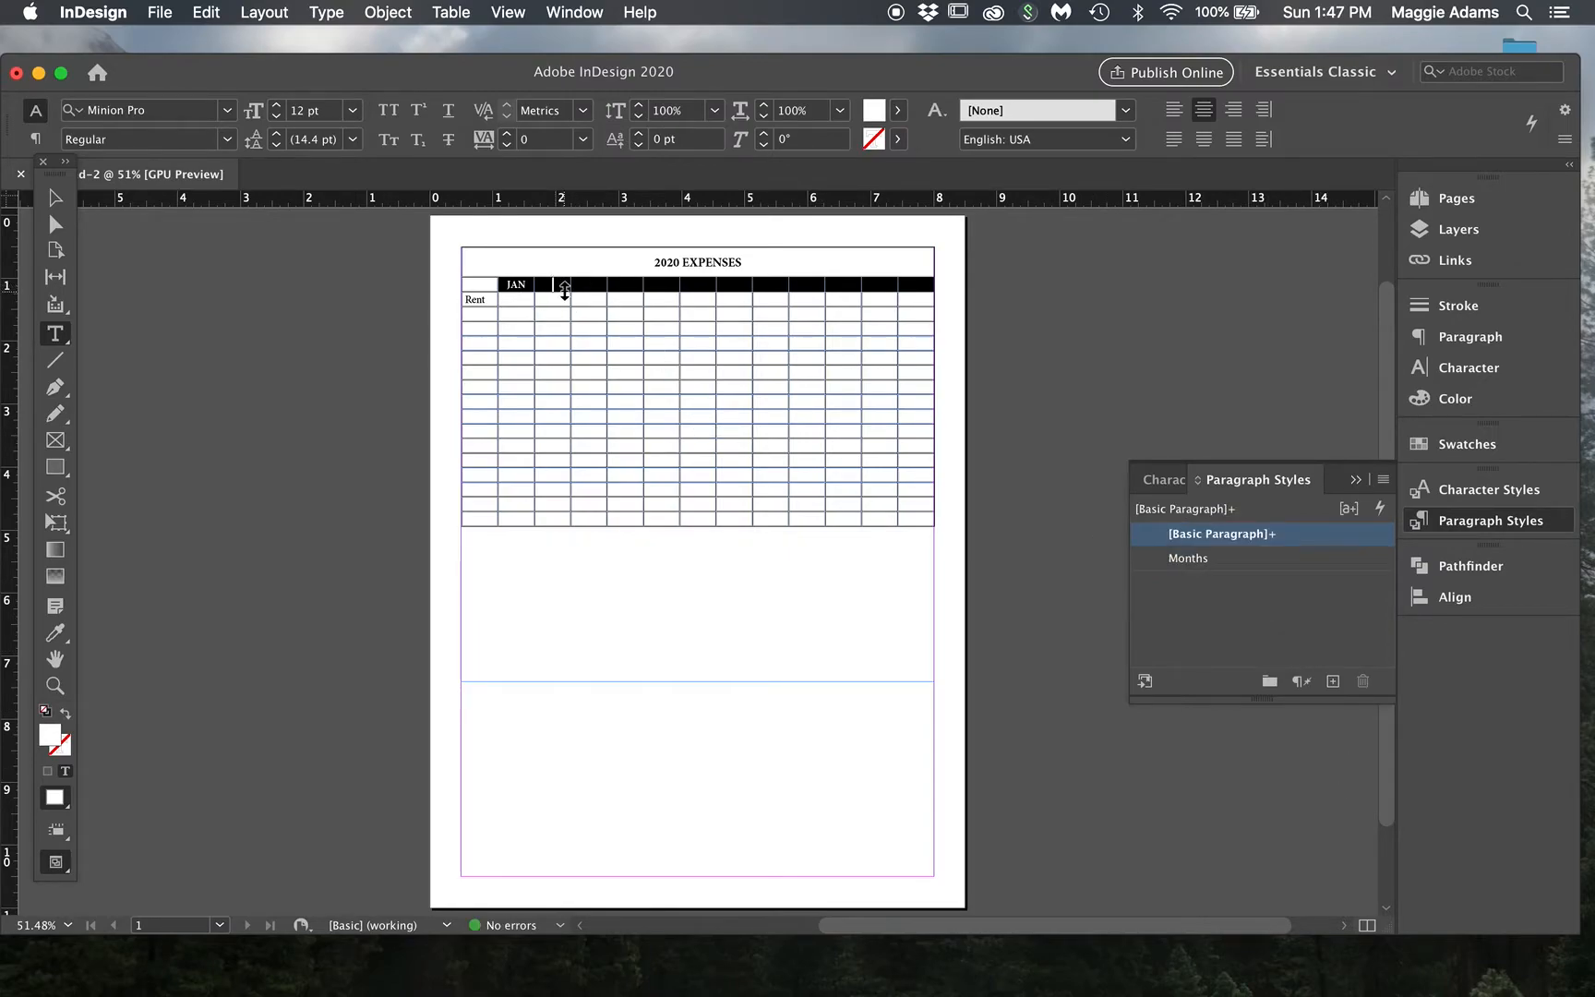
pyautogui.write('FE')
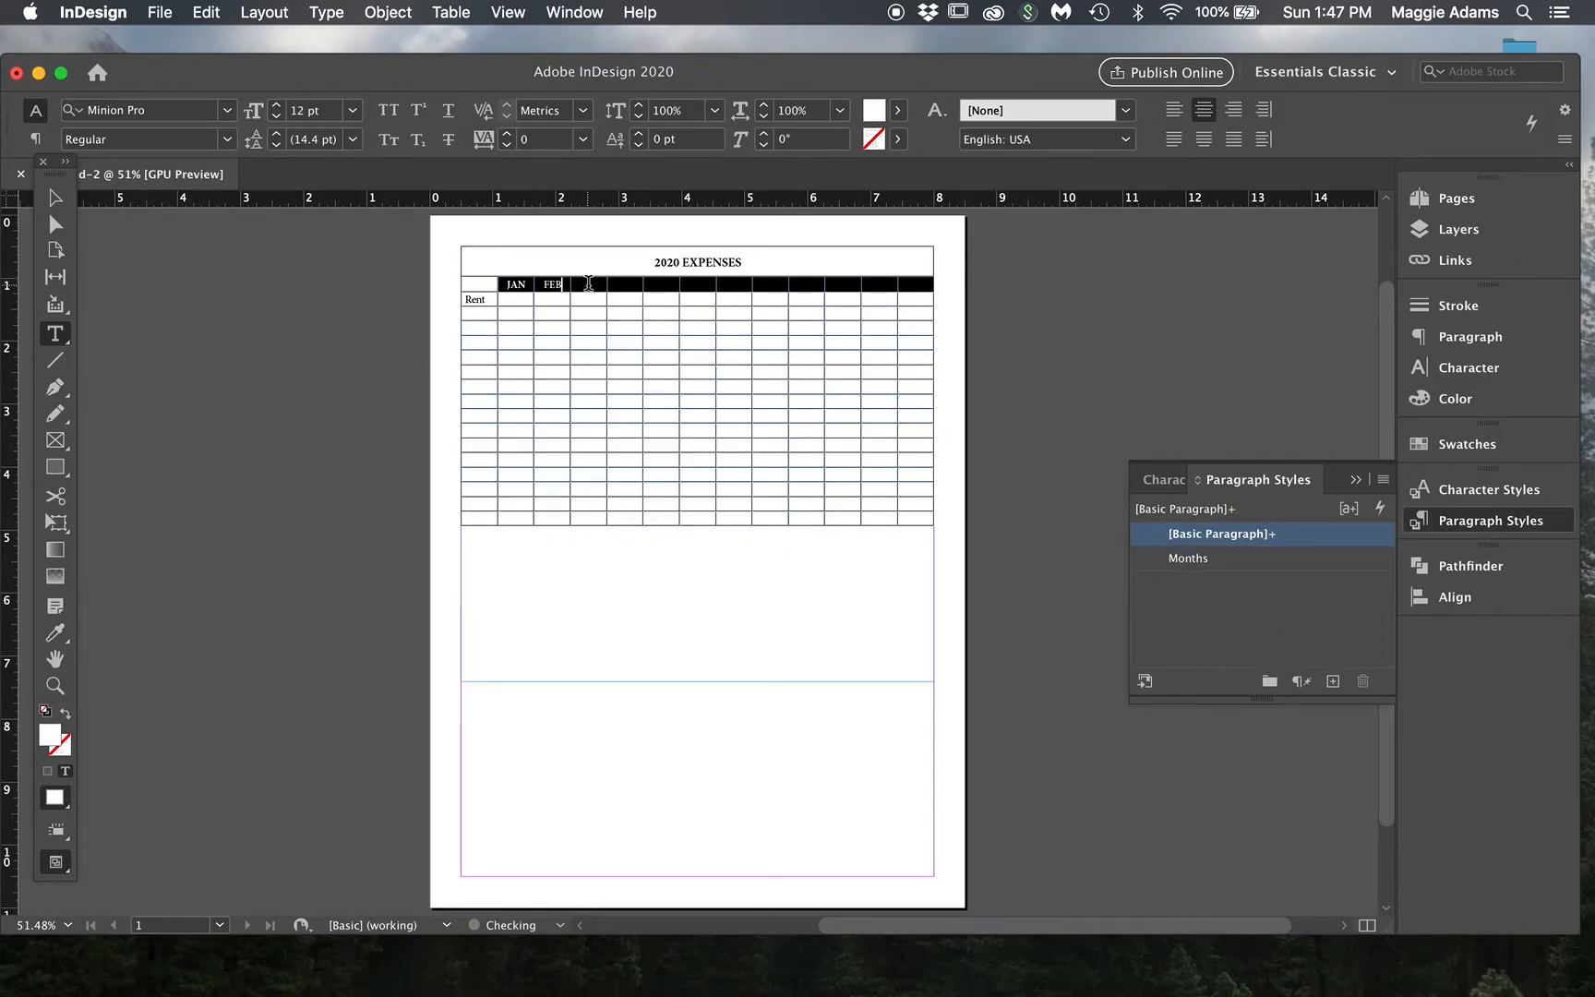
pyautogui.write('B')
pyautogui.press('Tab')
pyautogui.write('MAR')
pyautogui.press('Tab')
pyautogui.write('A')
pyautogui.write('MAY')
pyautogui.press('Tab')
pyautogui.press('Tab')
pyautogui.write('AUG')
pyautogui.click(815, 285)
pyautogui.write('SEP')
pyautogui.press('Tab')
pyautogui.write('OCT')
pyautogui.click(883, 284)
pyautogui.write('NOV')
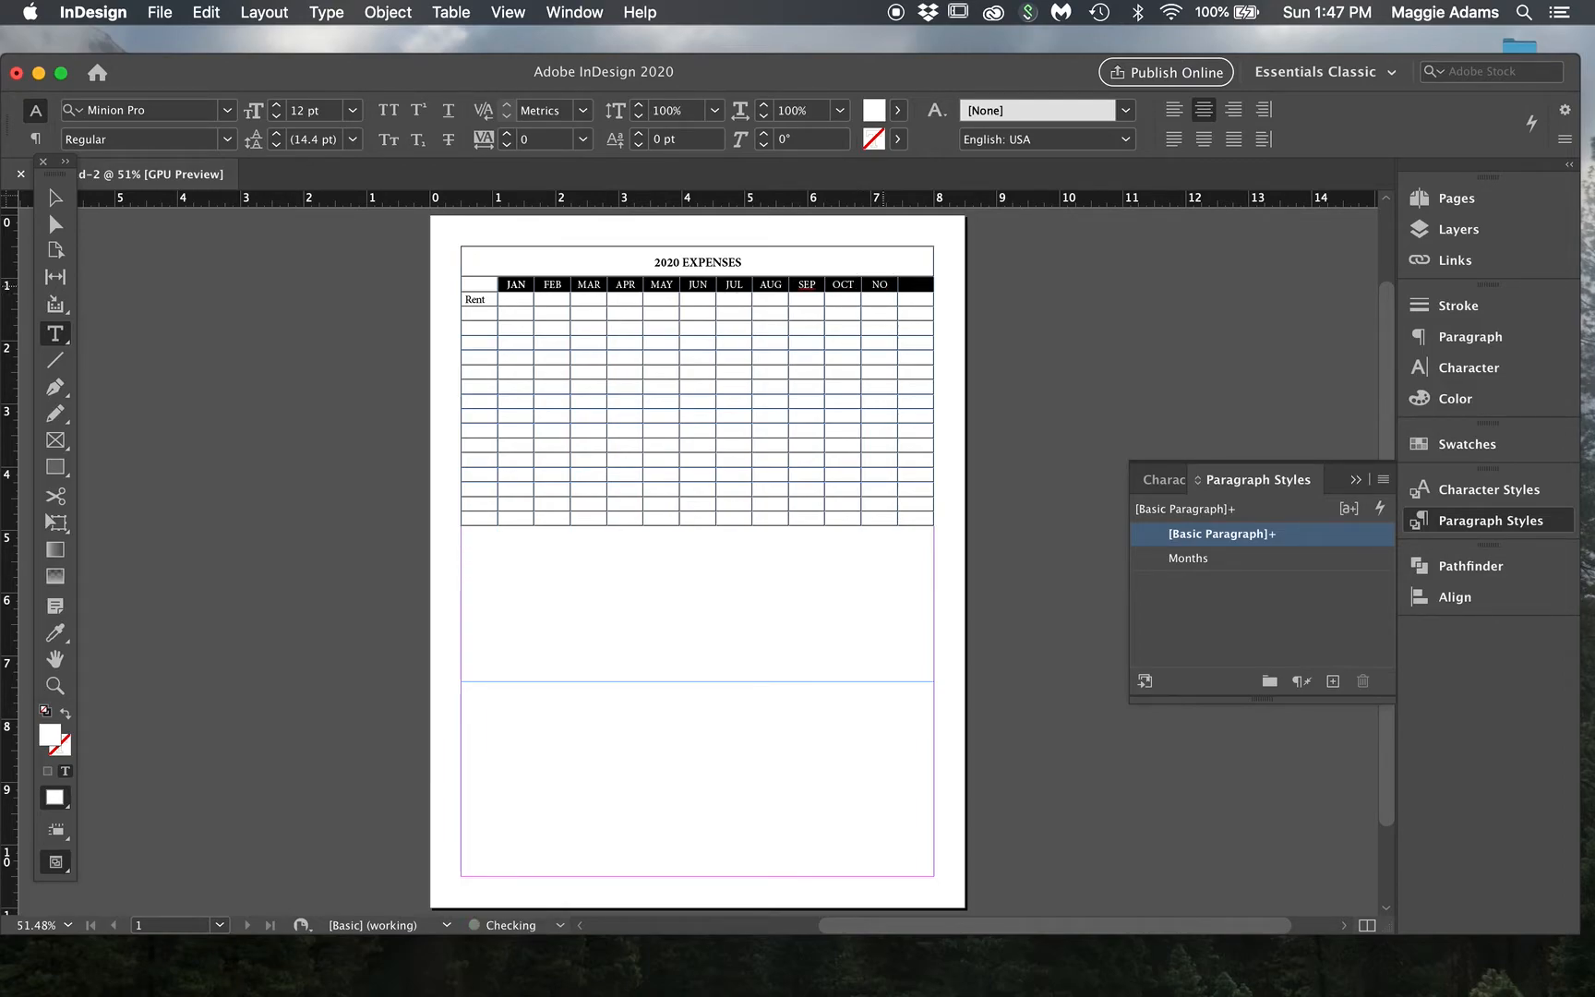
pyautogui.click(915, 284)
pyautogui.write('DEC')
# Step: Increase the height of the month heading row and check the page in Preview mode, returning to Normal view
pyautogui.moveTo(729, 292); pyautogui.dragTo(729, 305)
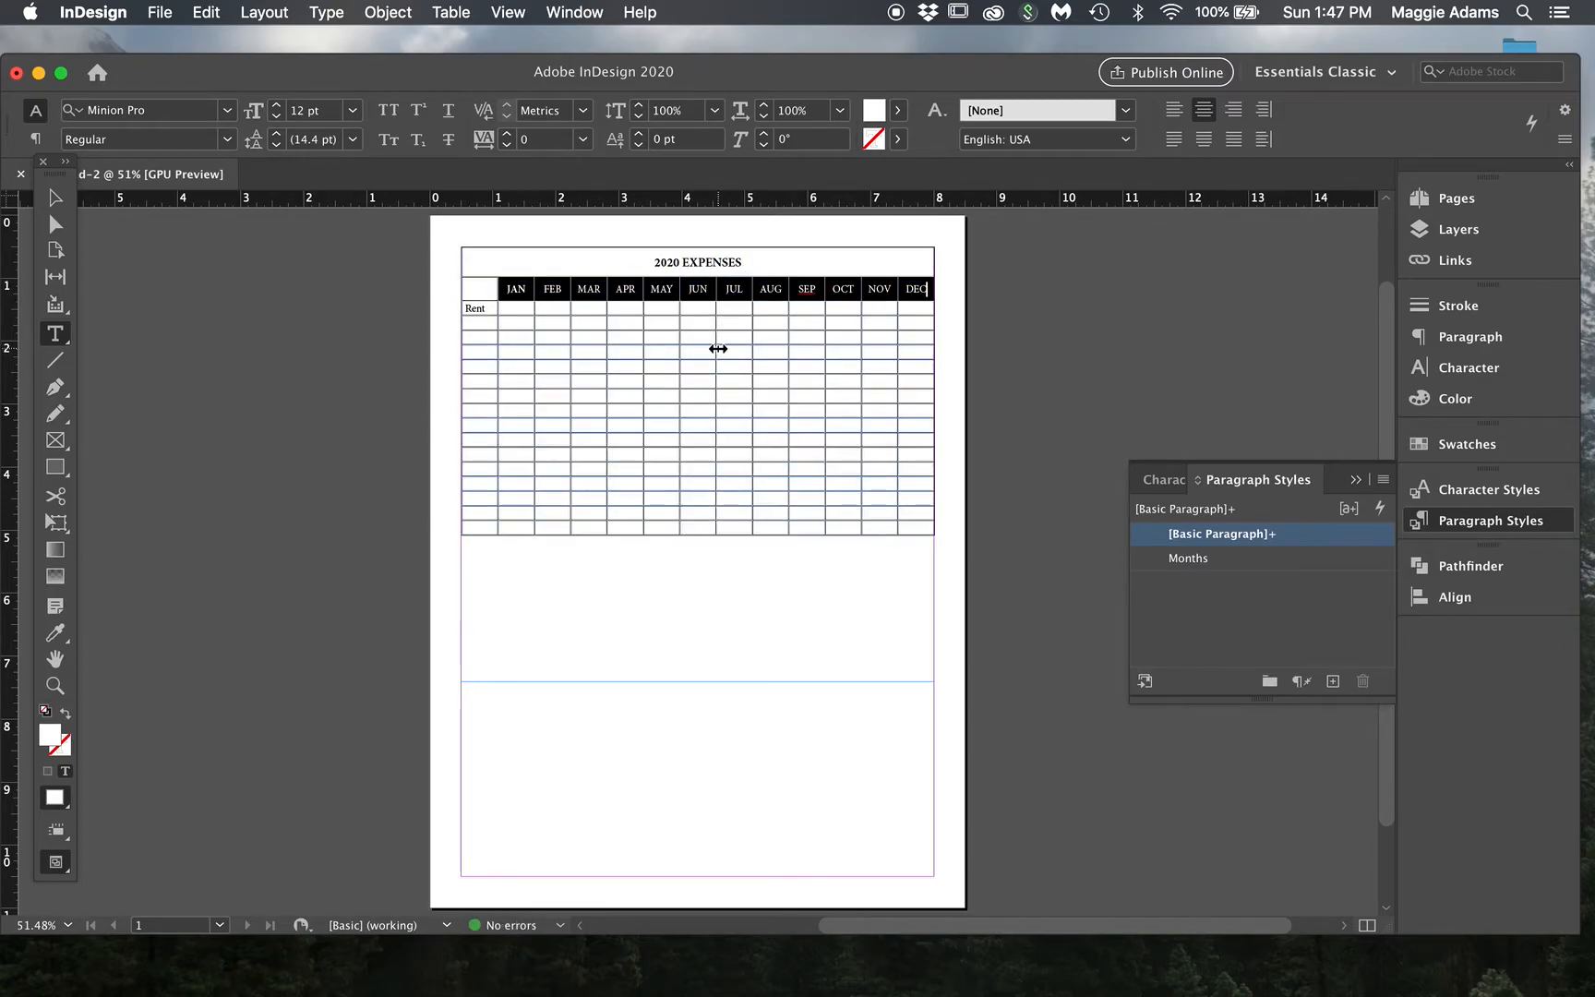
pyautogui.click(730, 333)
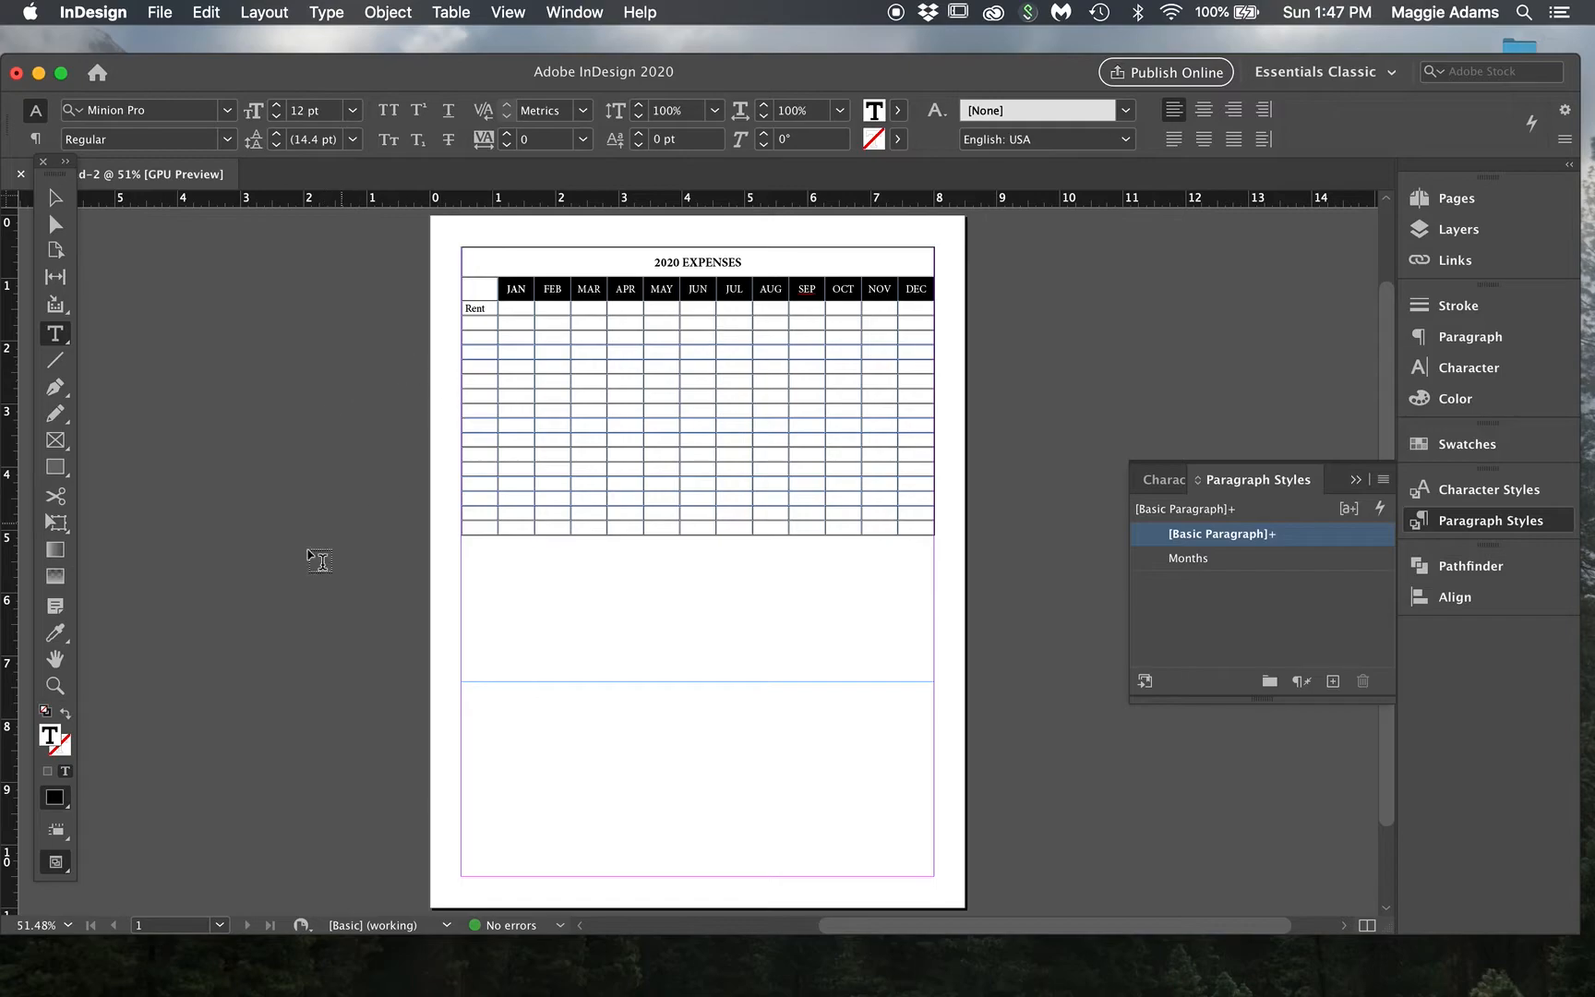
pyautogui.moveTo(55, 861); pyautogui.dragTo(144, 743)
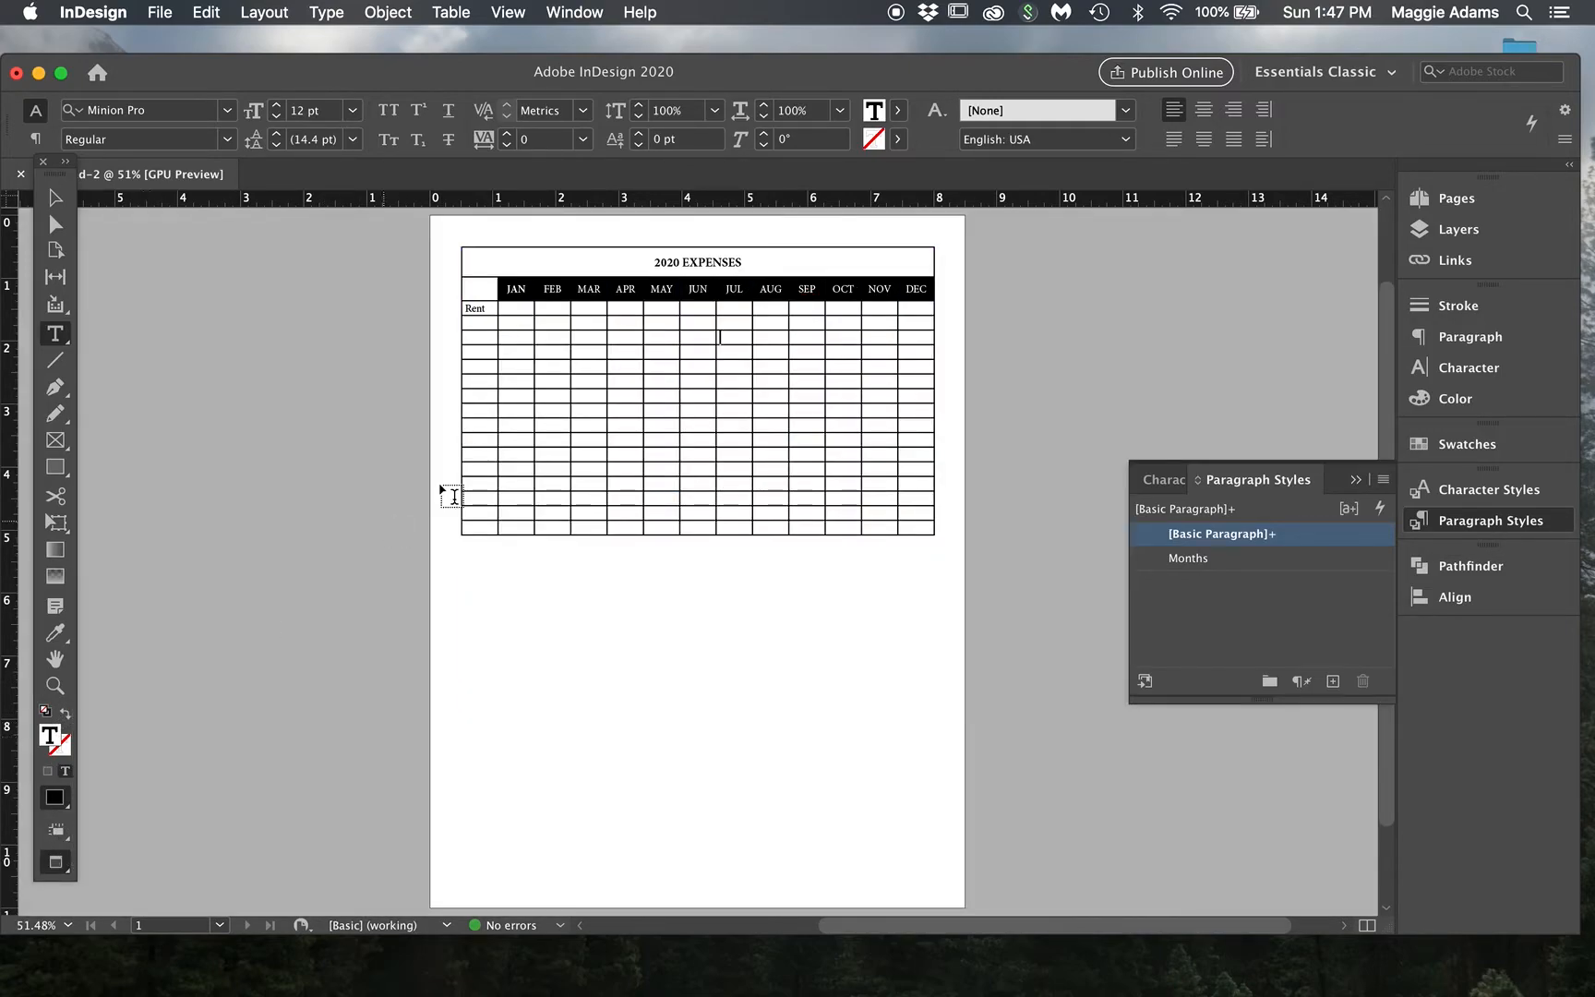
pyautogui.moveTo(56, 861); pyautogui.dragTo(129, 716)
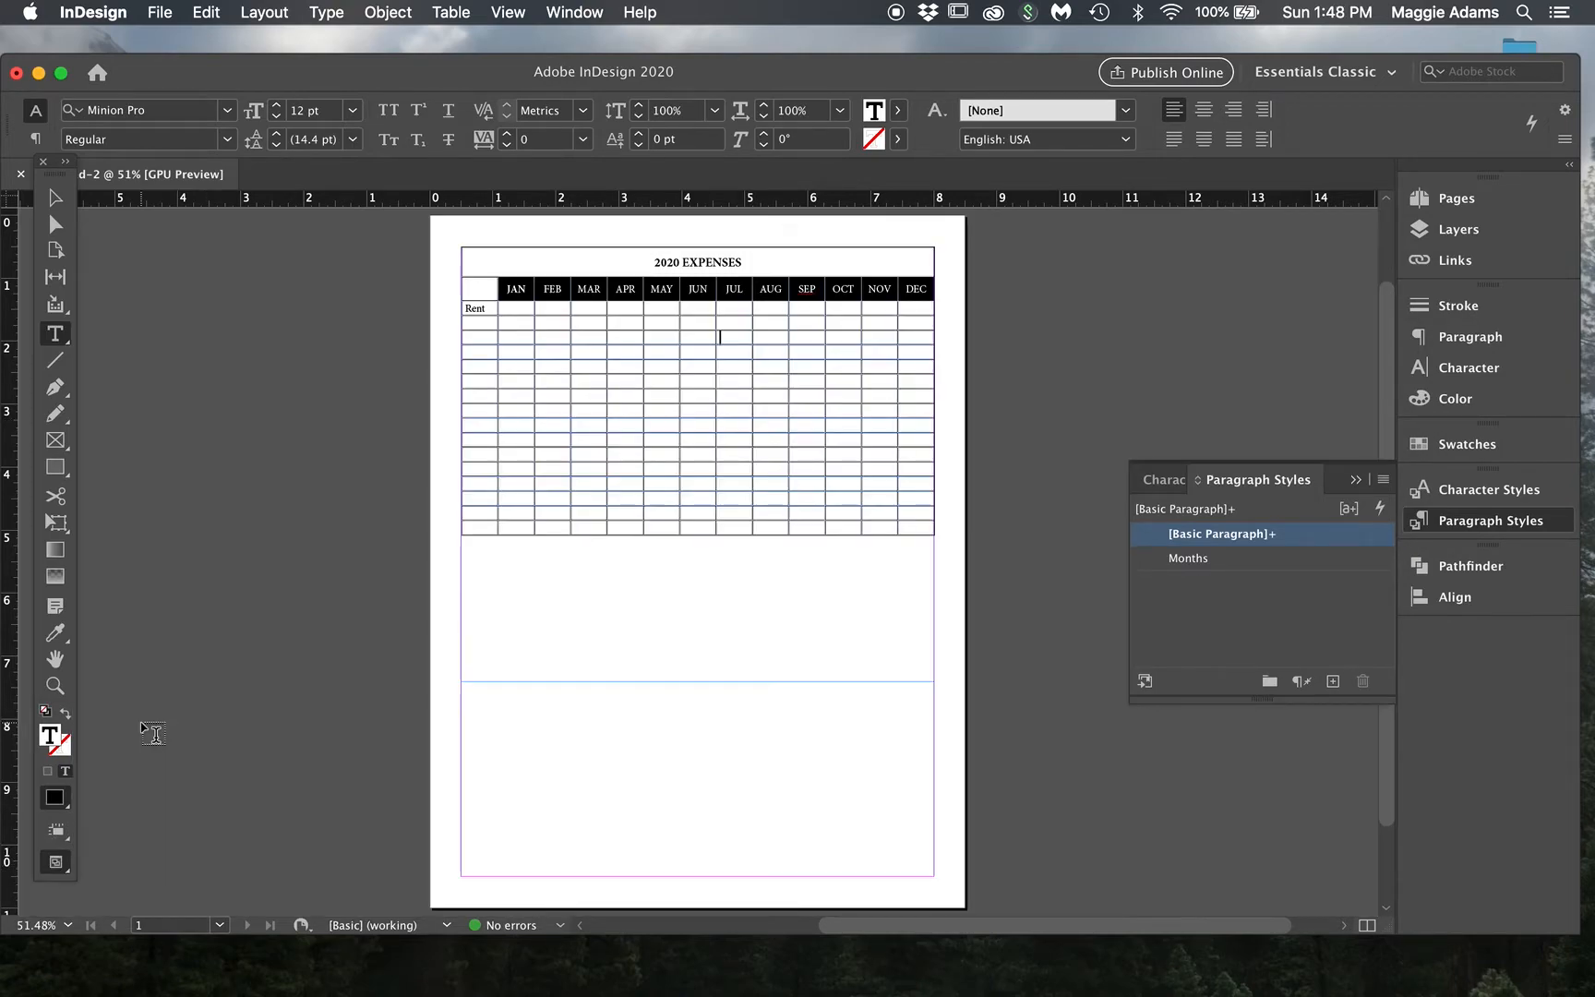
pyautogui.click(594, 419)
pyautogui.click(597, 403)
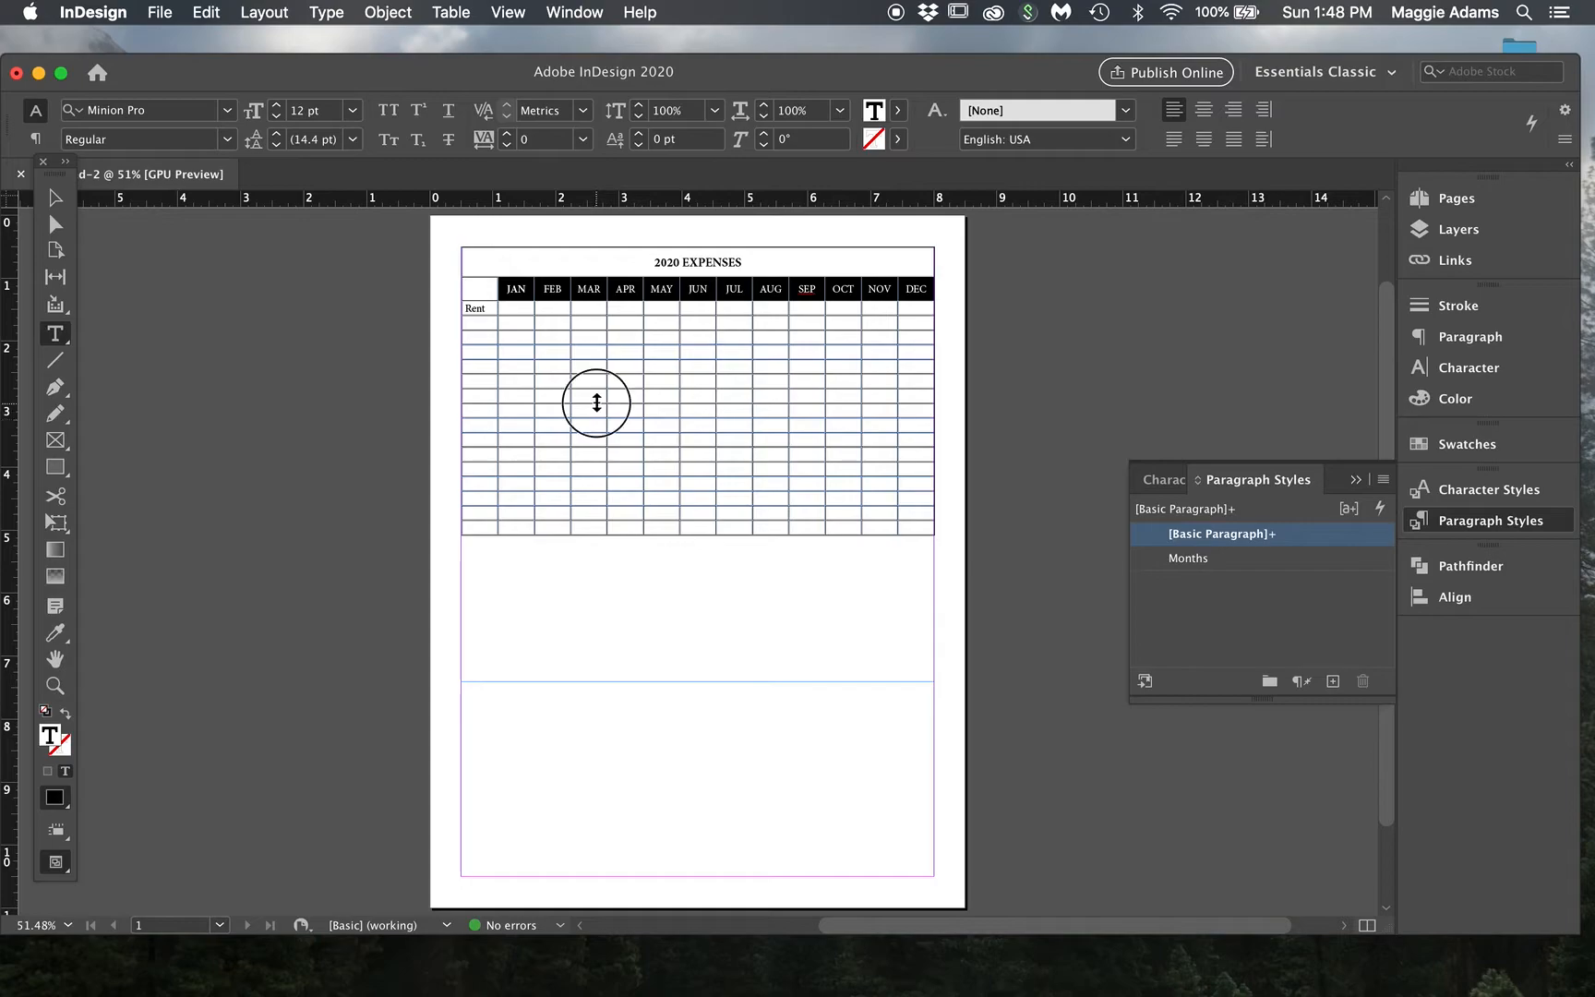
pyautogui.moveTo(56, 861); pyautogui.dragTo(146, 738)
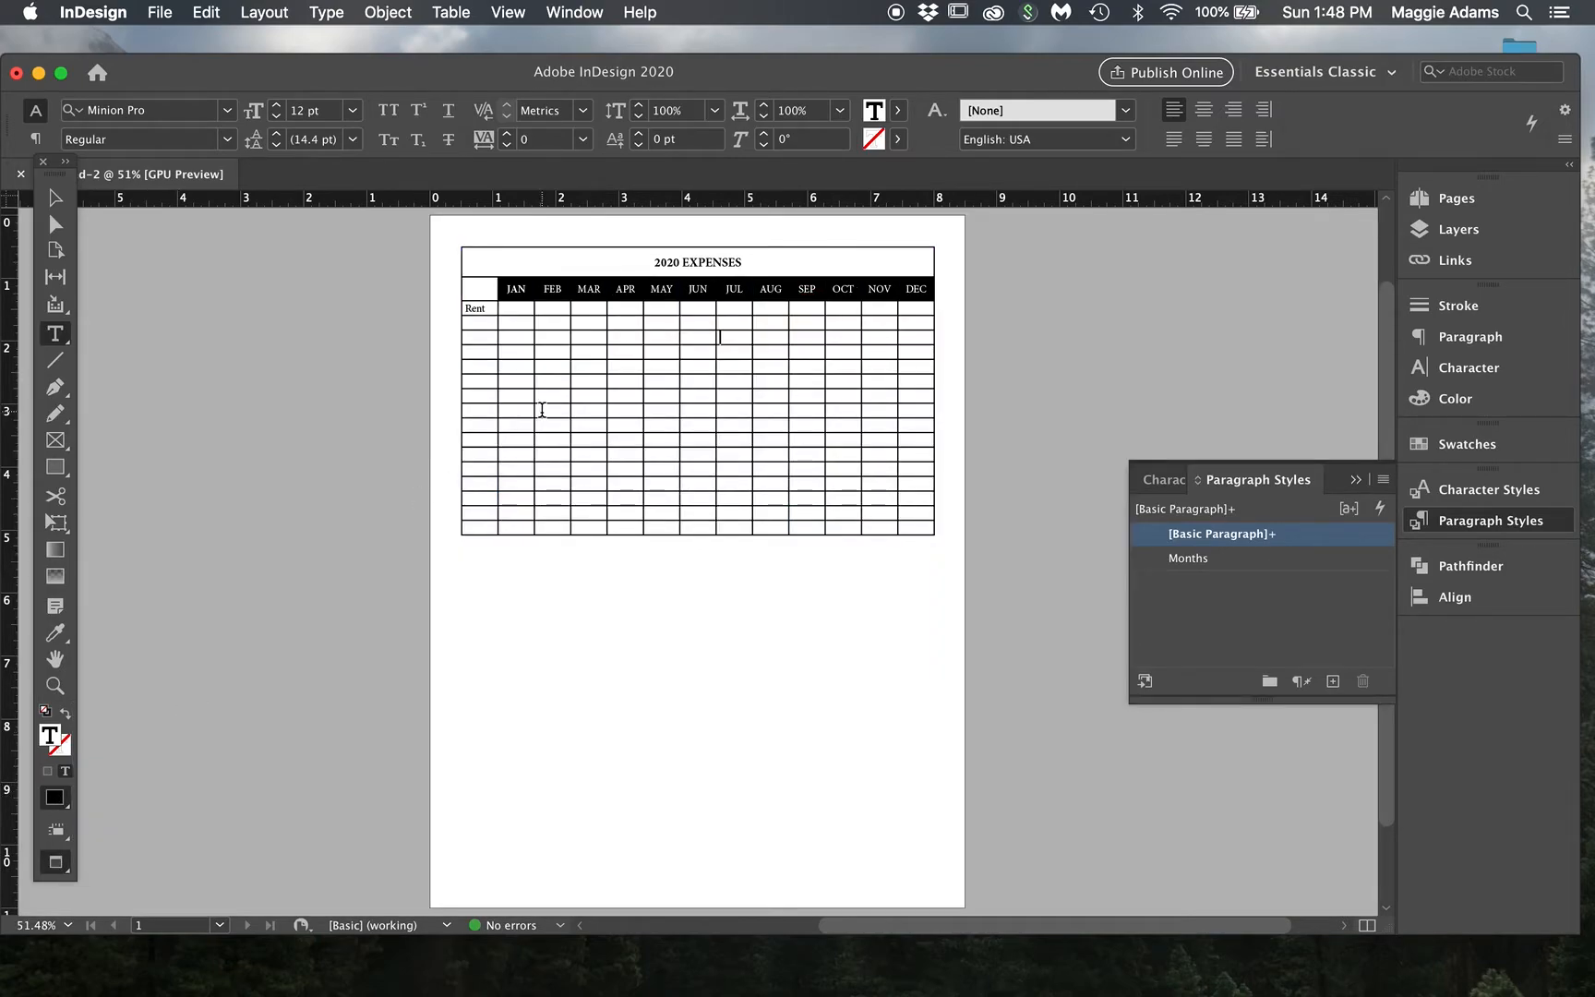
pyautogui.moveTo(55, 861); pyautogui.dragTo(145, 729)
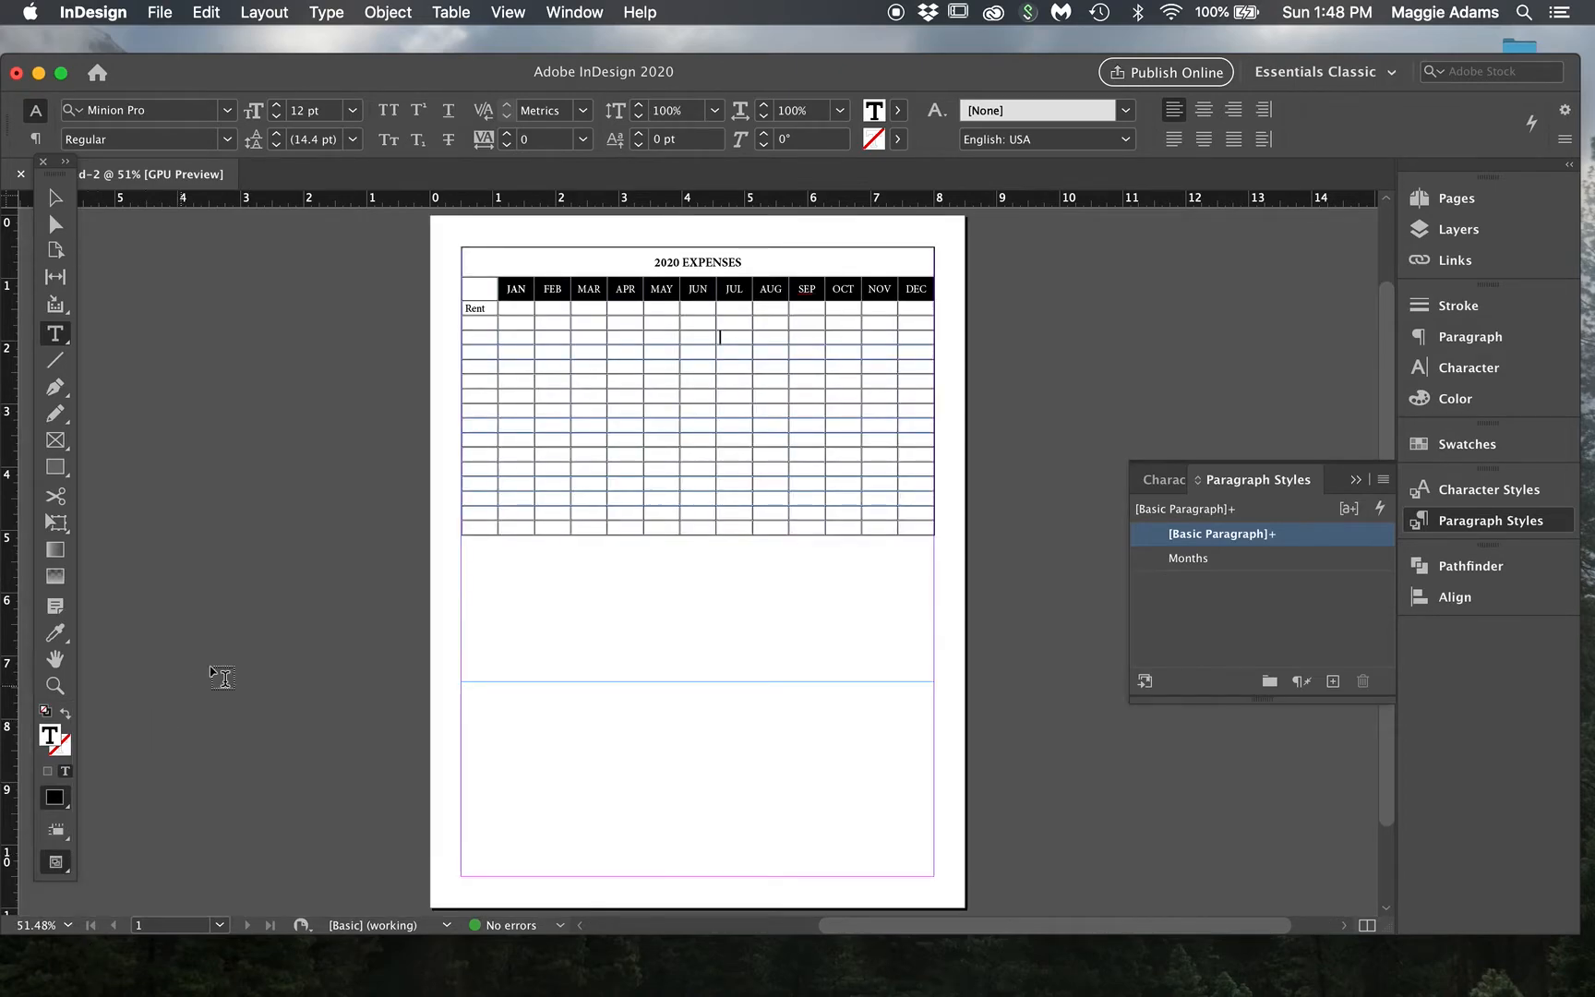
# Step: Set the cell strokes of the entire table to 0.5 pt black with a 70% tint
pyautogui.click(457, 245)
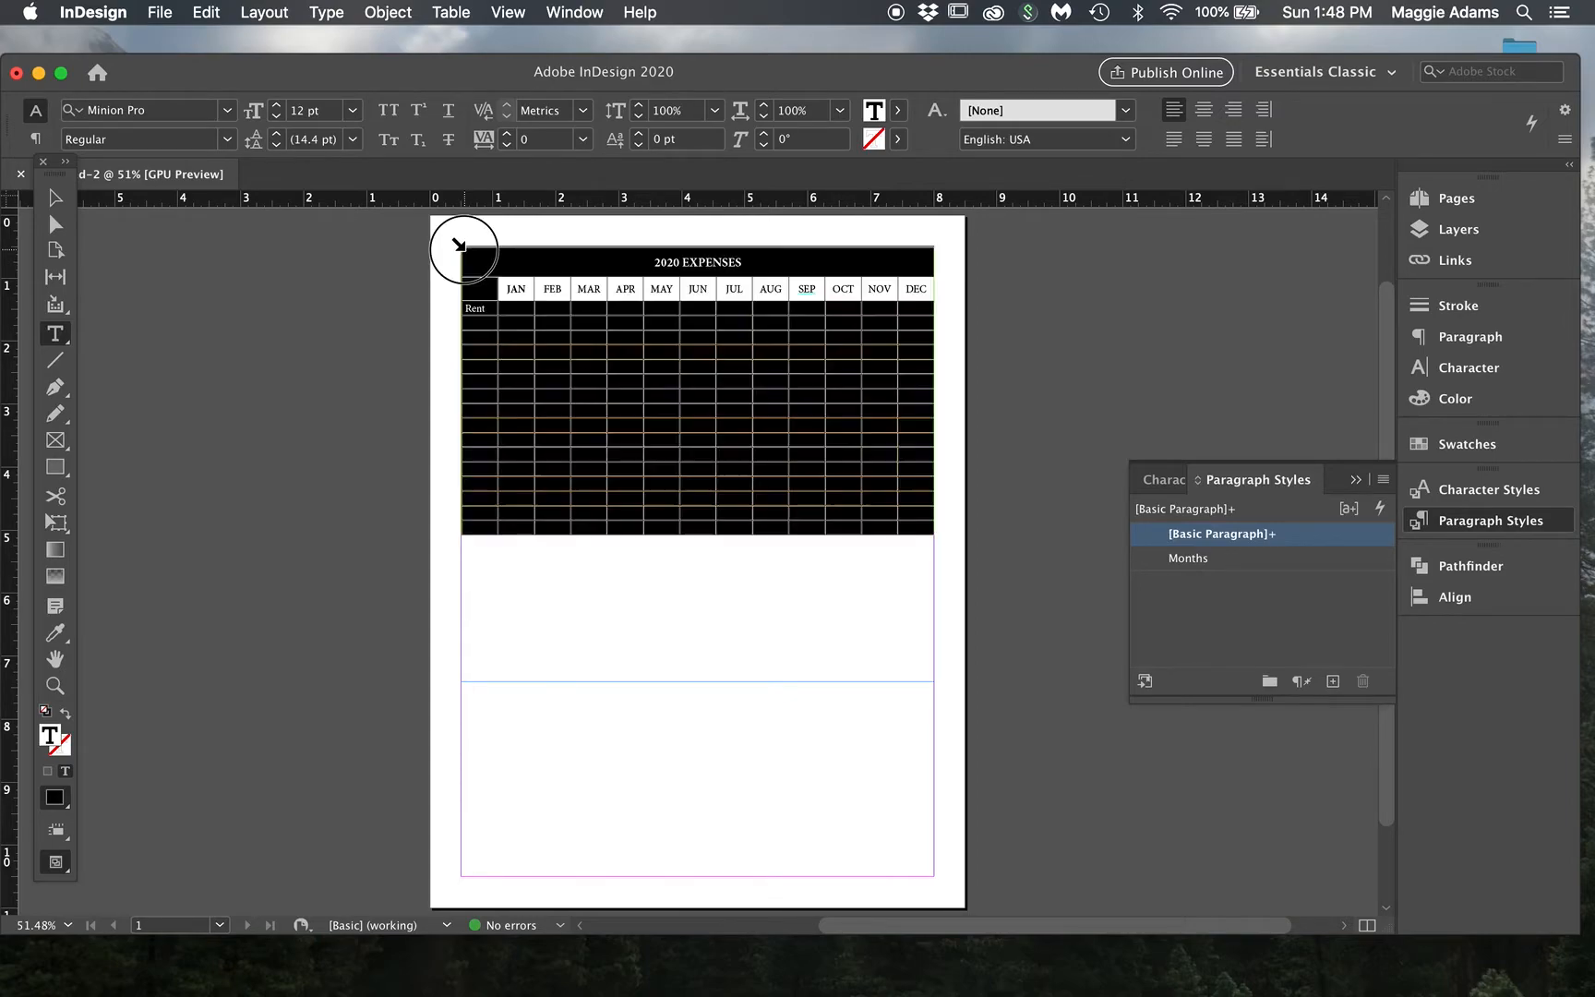
pyautogui.click(452, 12)
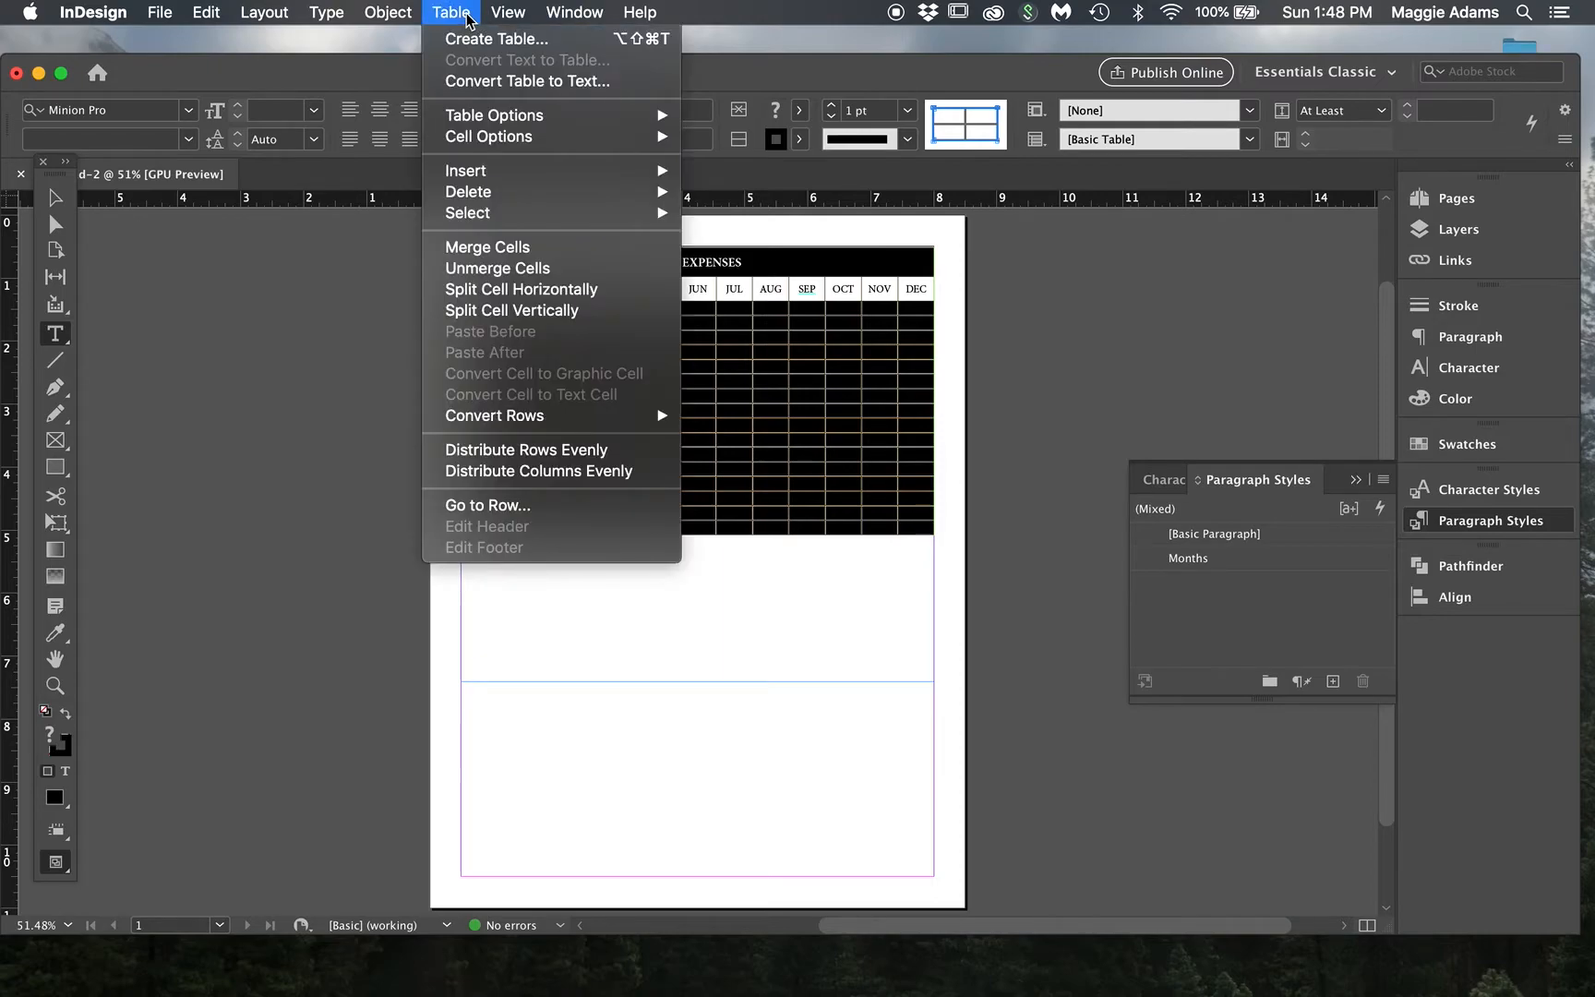
pyautogui.moveTo(494, 137)
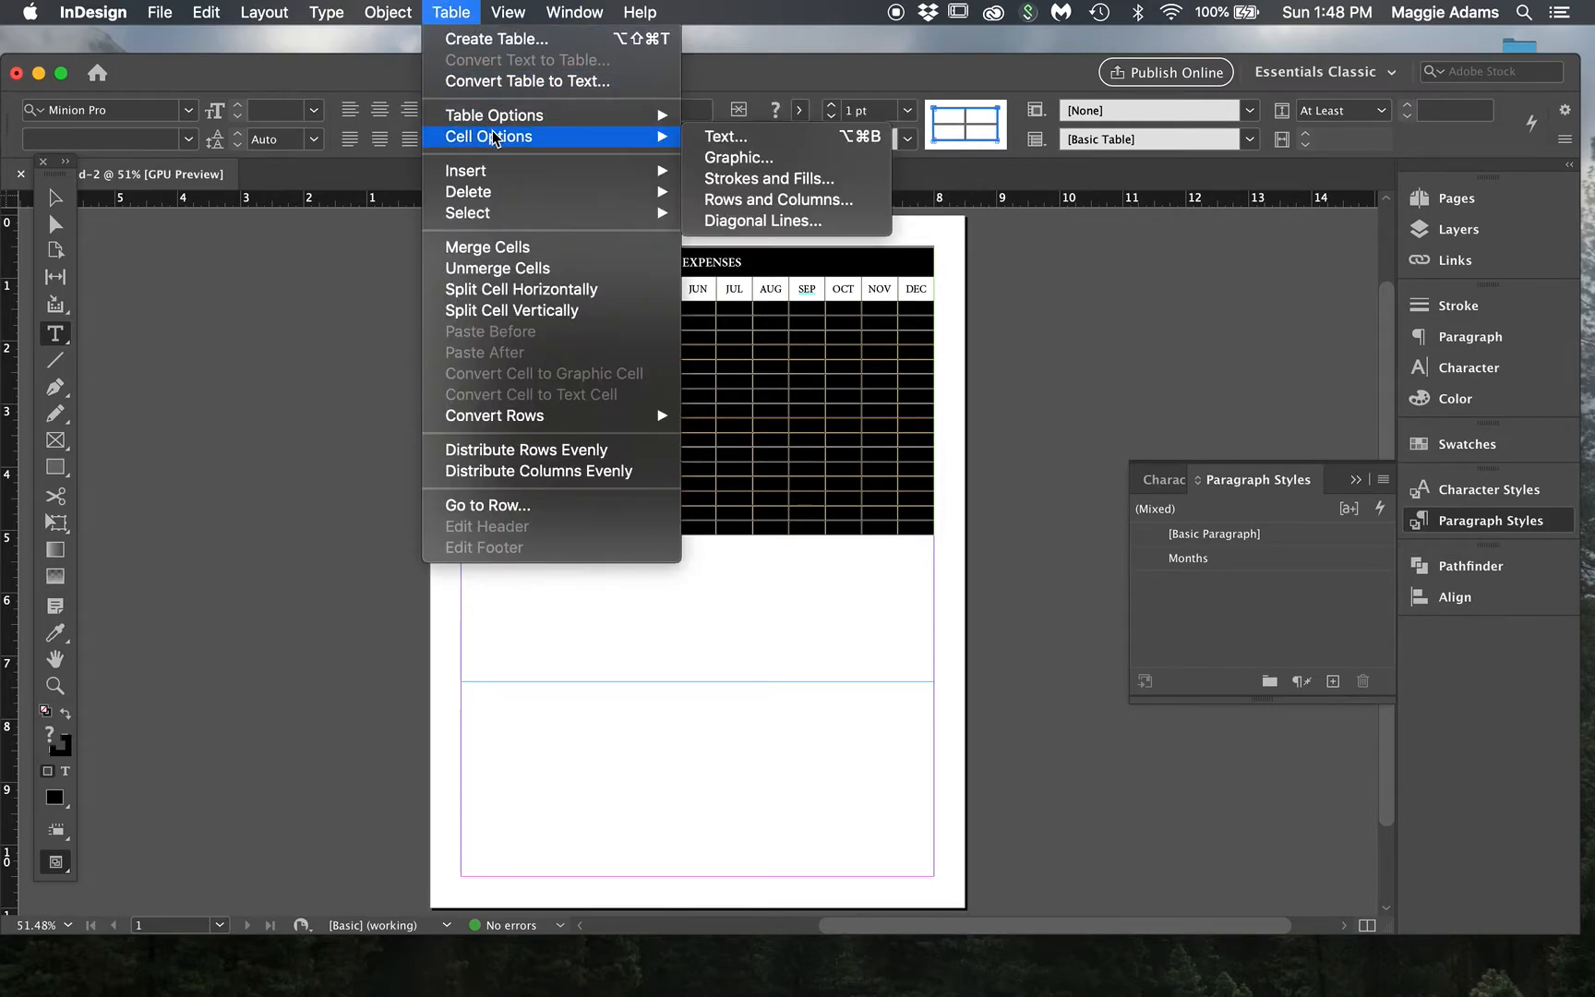
pyautogui.click(769, 178)
pyautogui.moveTo(730, 252); pyautogui.dragTo(891, 251)
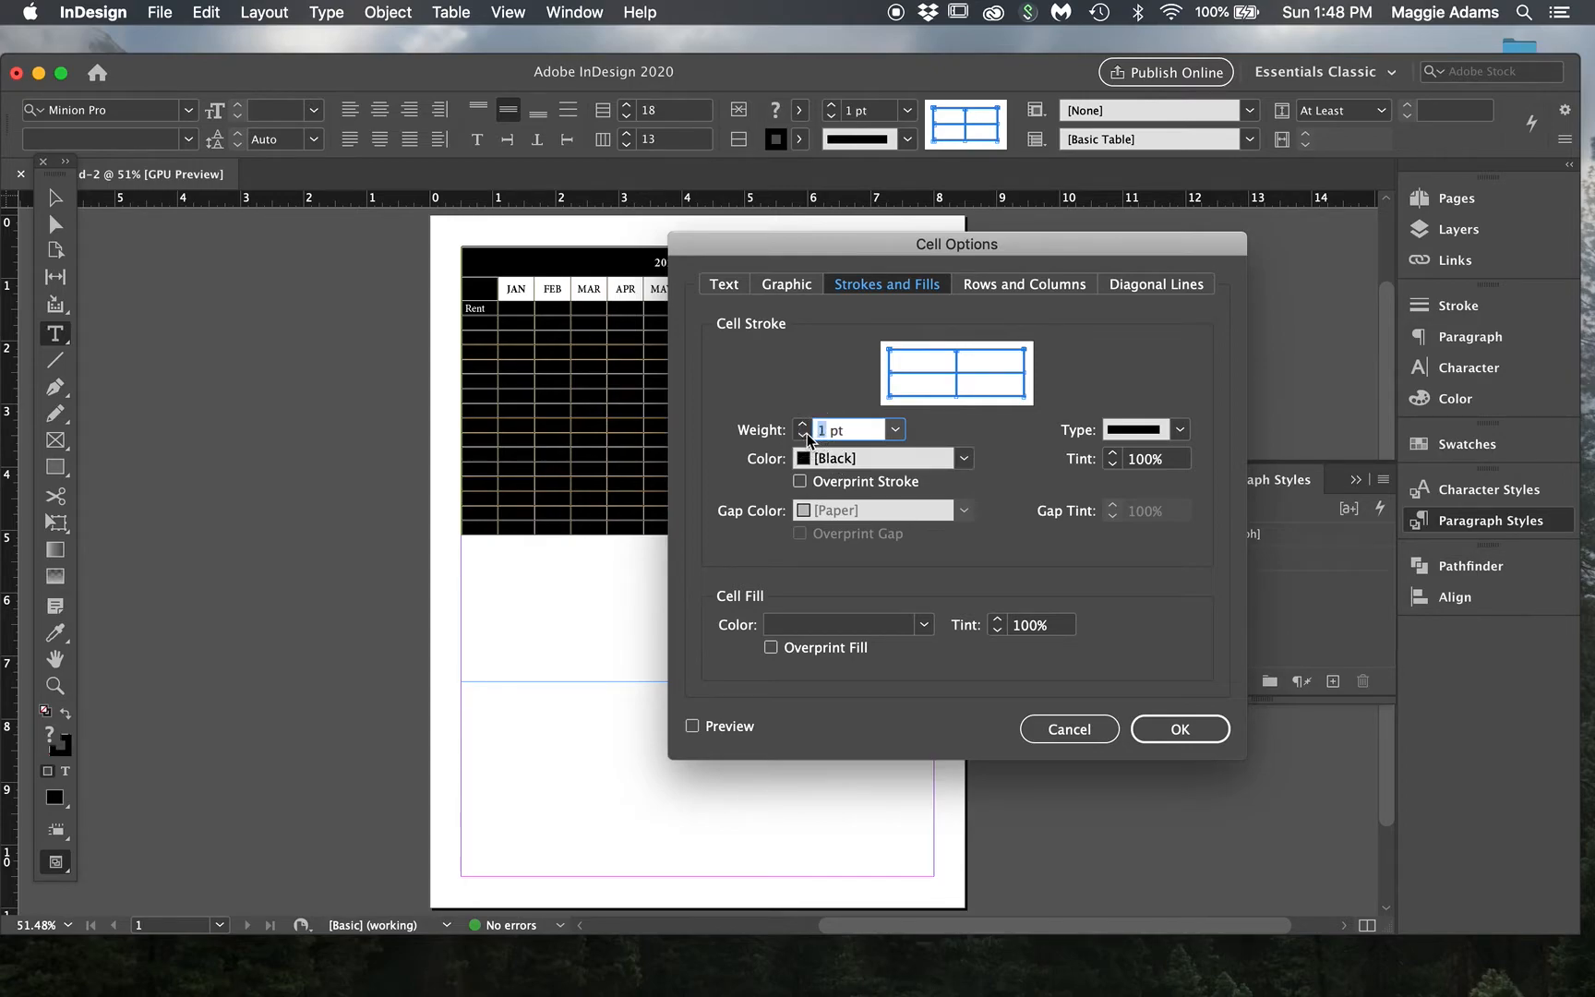
pyautogui.write('.5')
pyautogui.click(1124, 466)
pyautogui.write('70')
pyautogui.click(1183, 729)
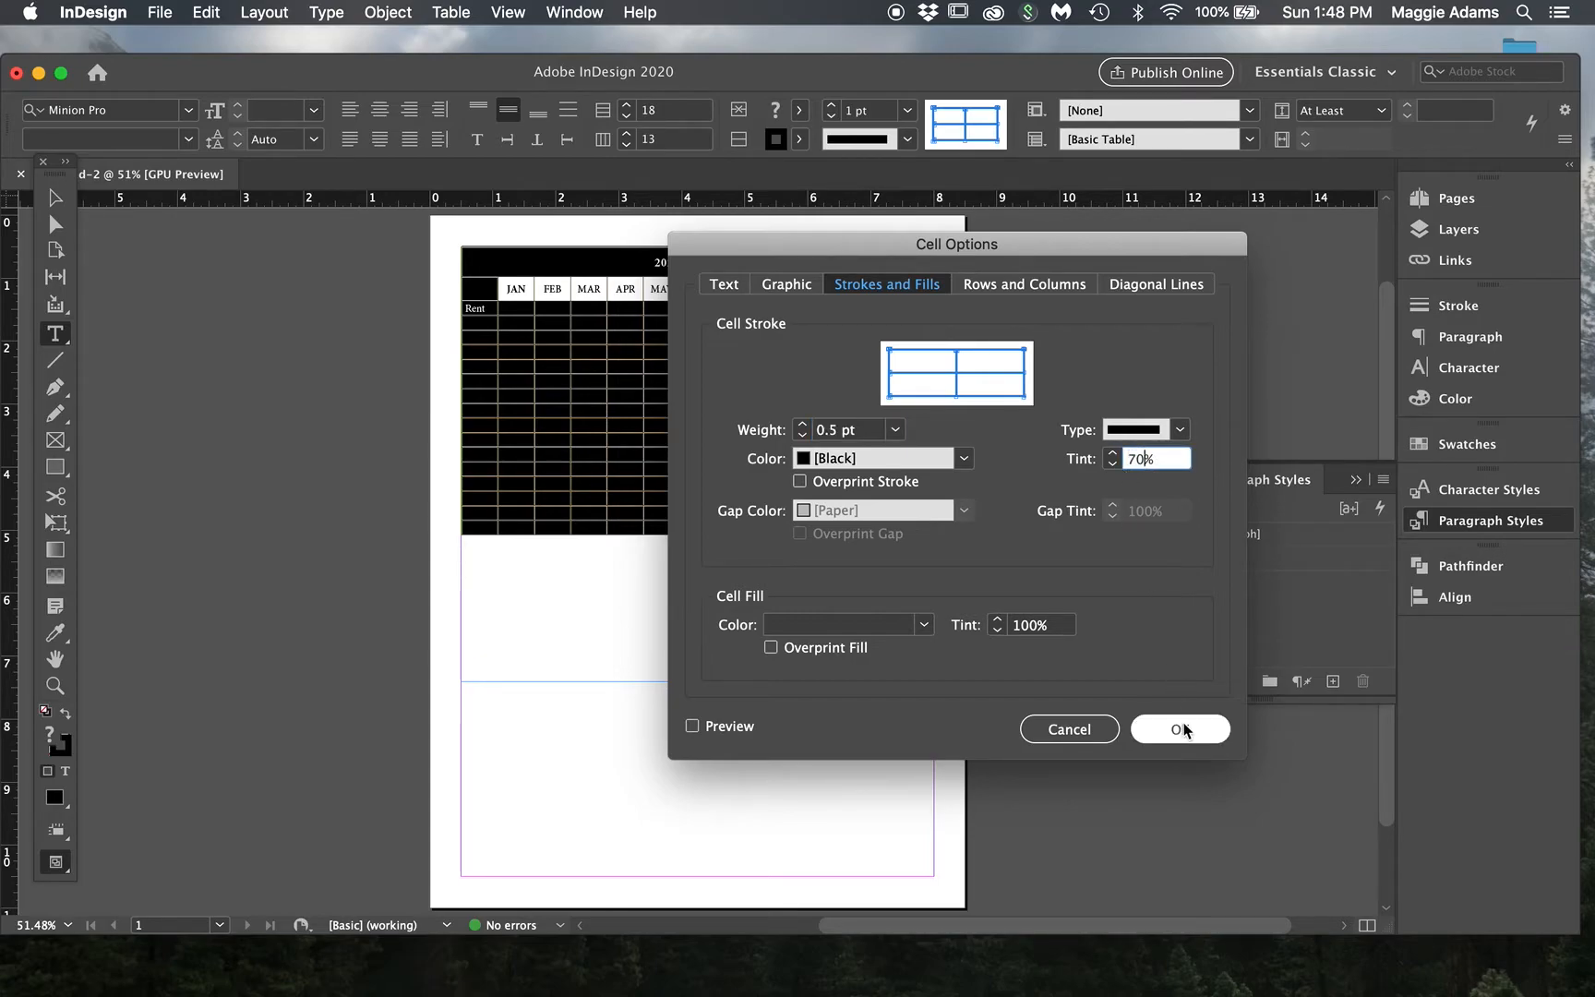
pyautogui.click(1183, 729)
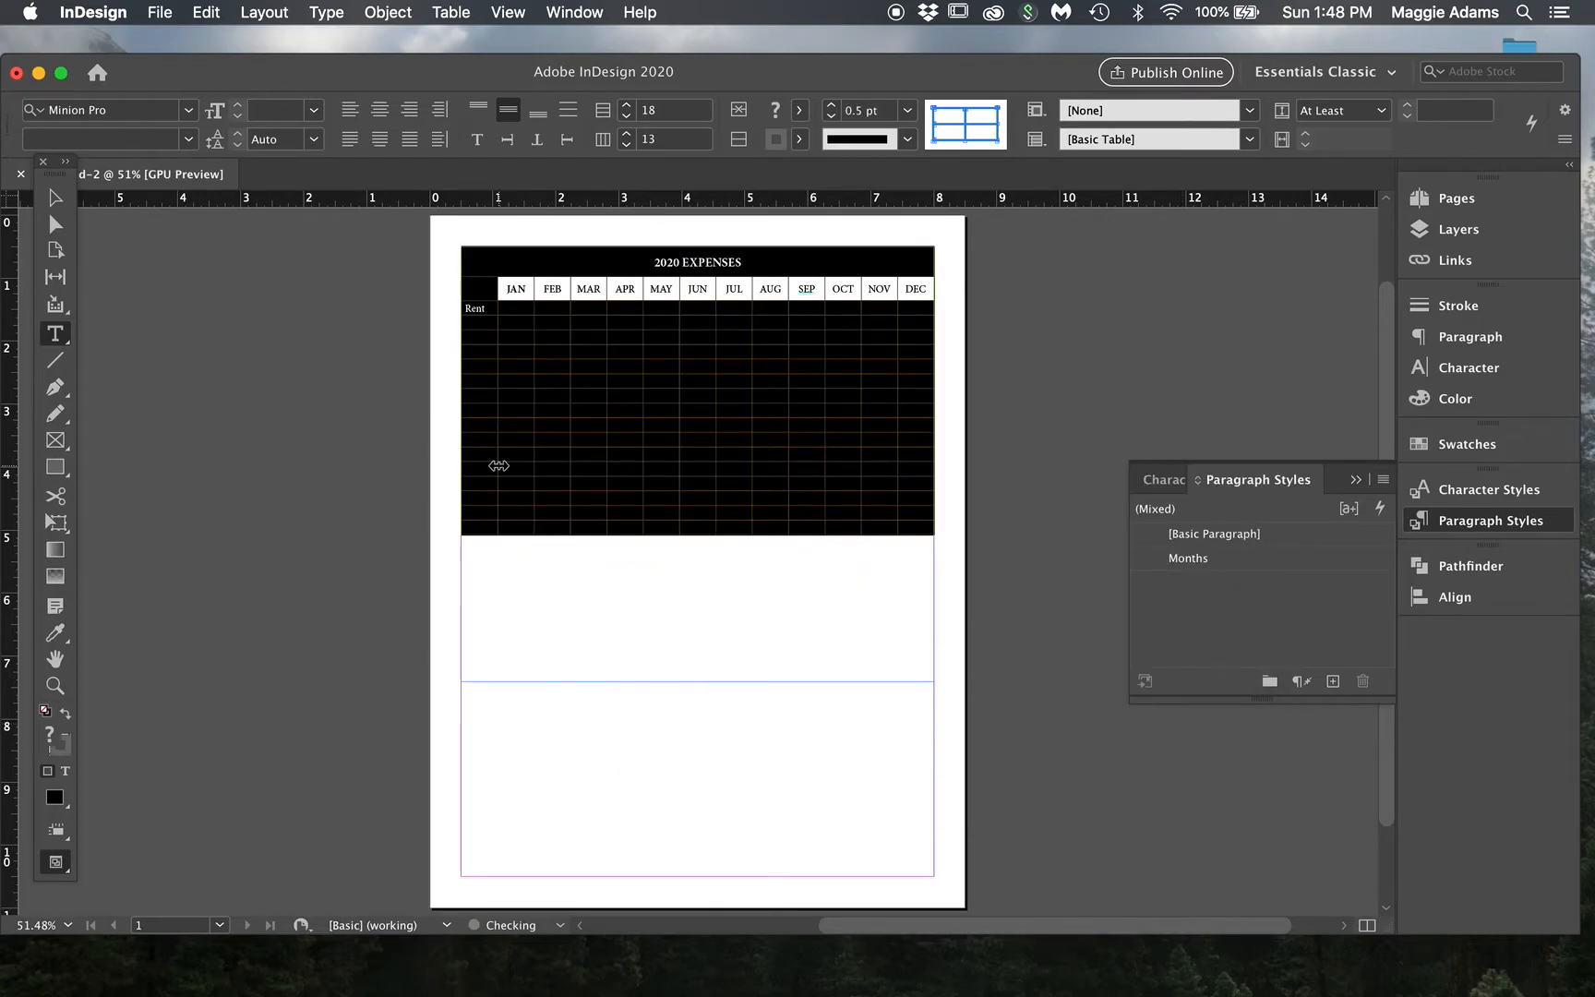
# Step: Switch the page to Preview mode and deselect the table to check the thinner gridlines
pyautogui.moveTo(55, 861); pyautogui.dragTo(139, 738)
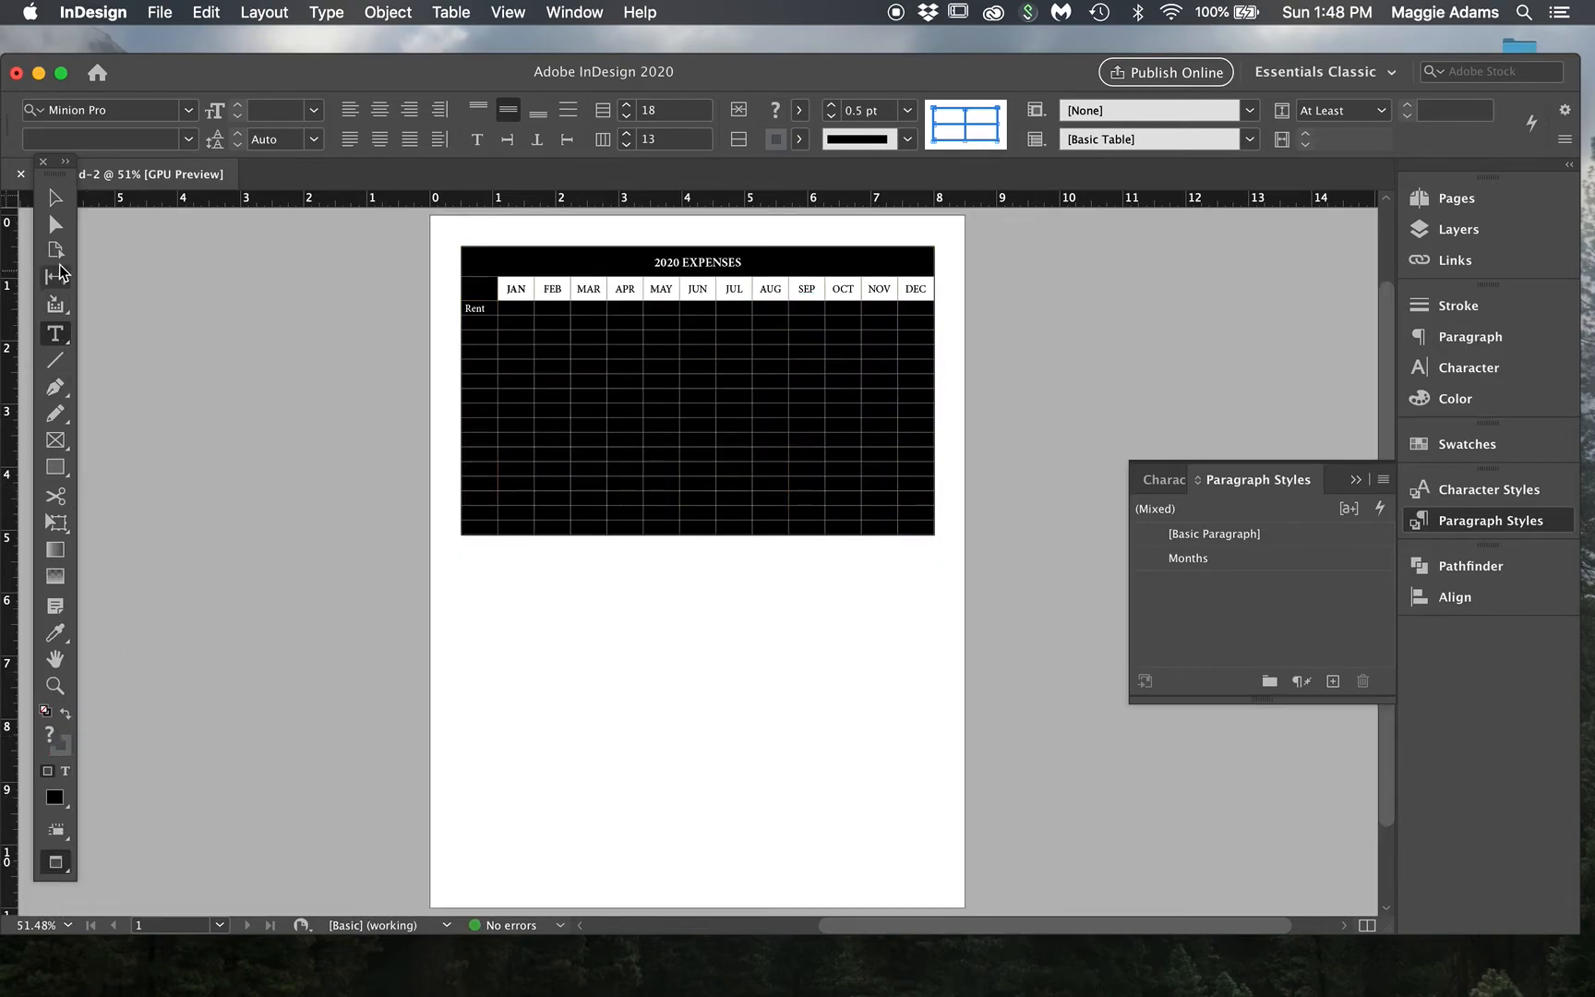
pyautogui.click(55, 199)
pyautogui.click(204, 296)
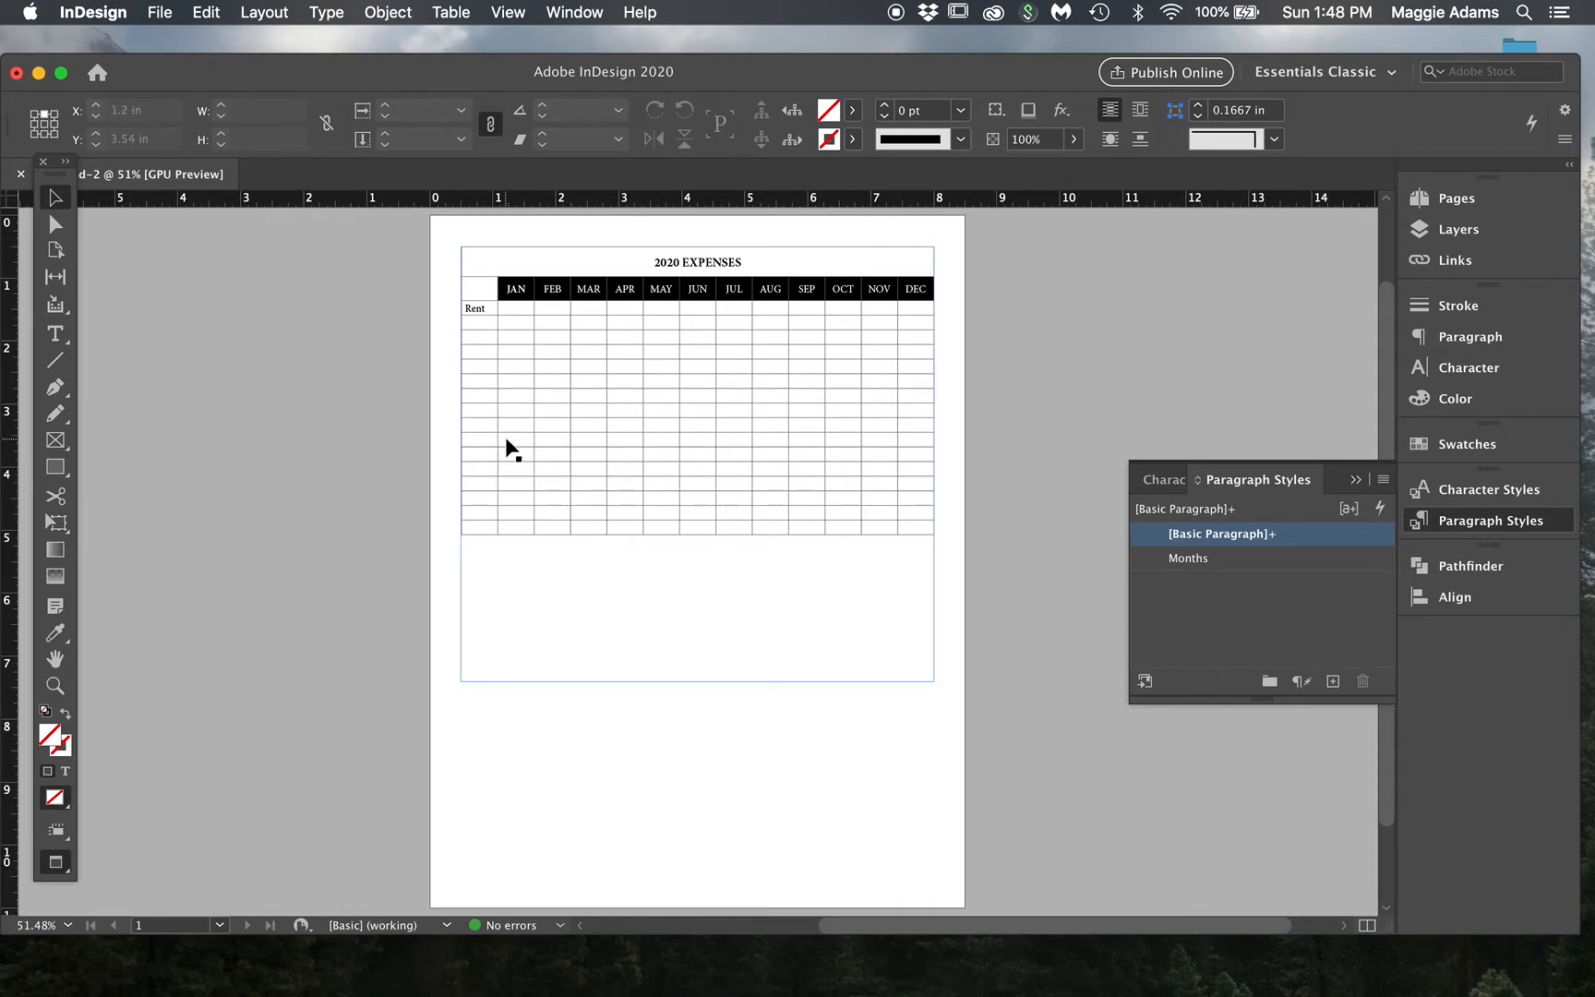
# Step: Select all rows from Rent downward and set their height to exactly 0.375 in
pyautogui.doubleClick(477, 319)
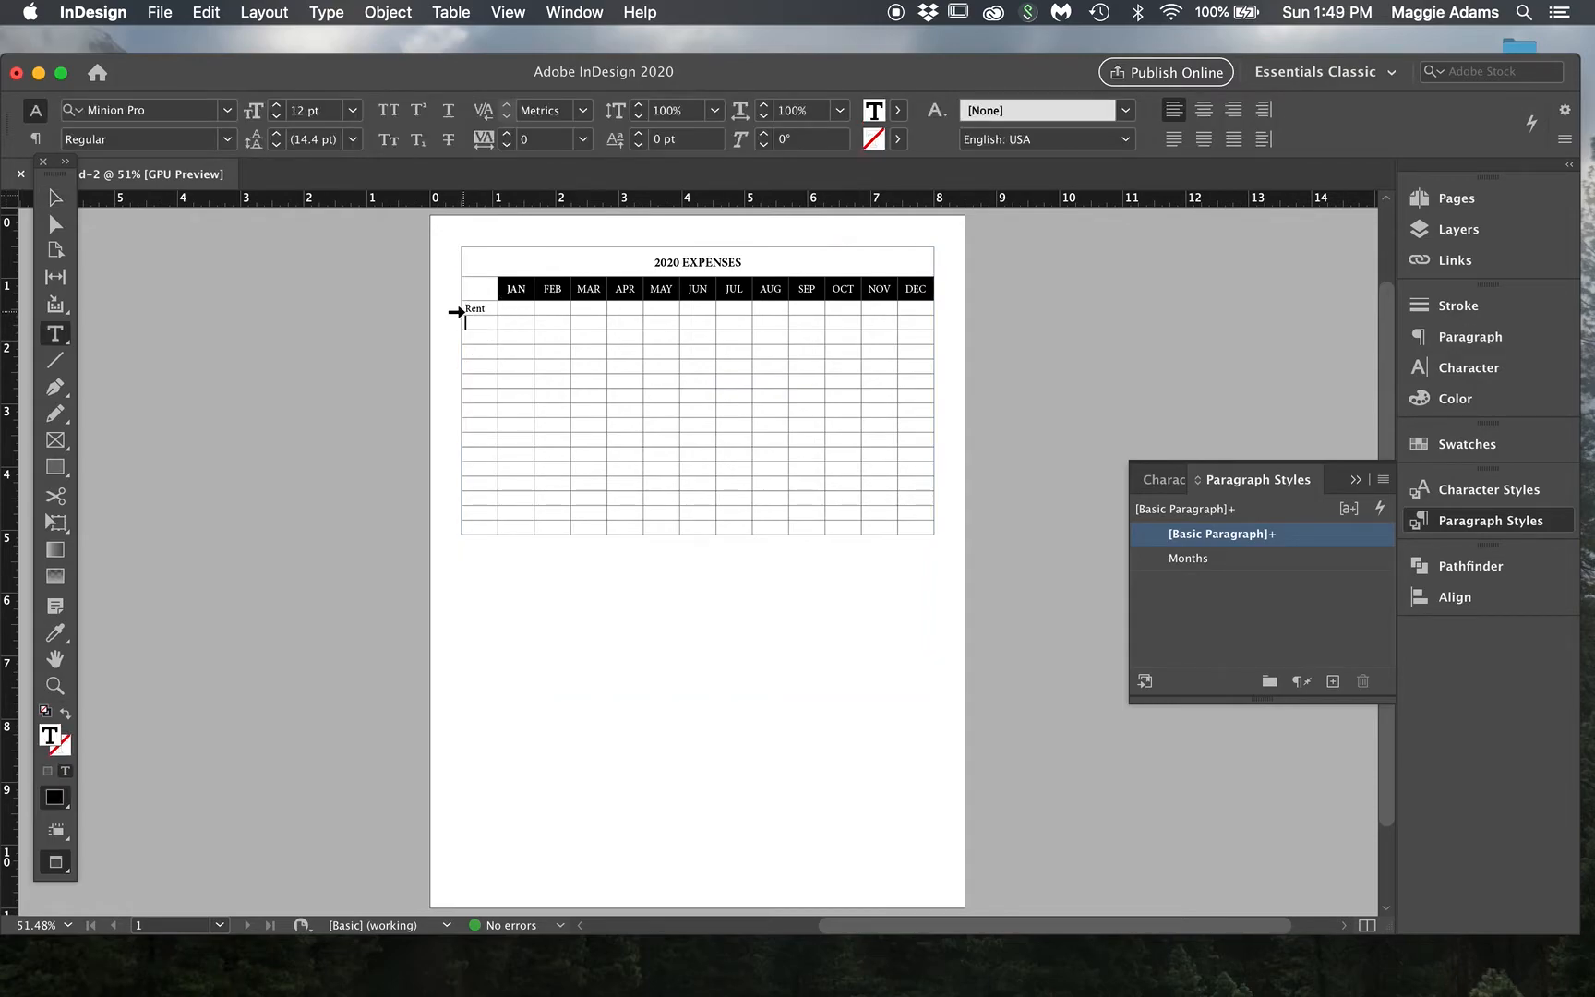
pyautogui.click(458, 310)
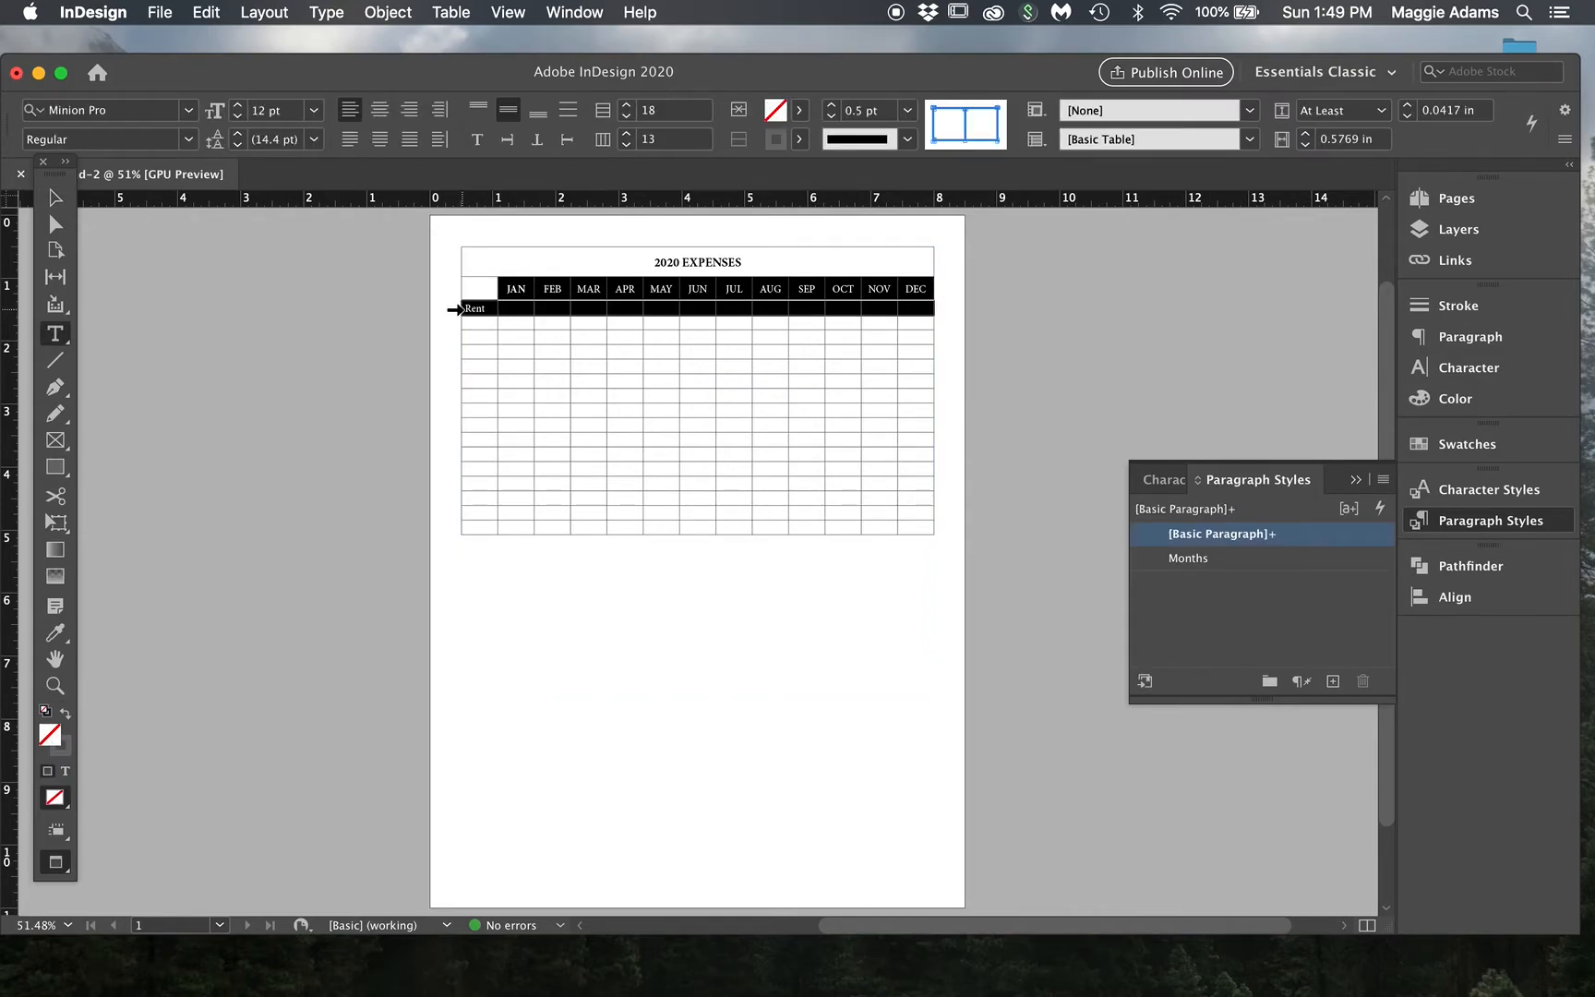
pyautogui.moveTo(459, 312); pyautogui.dragTo(469, 533)
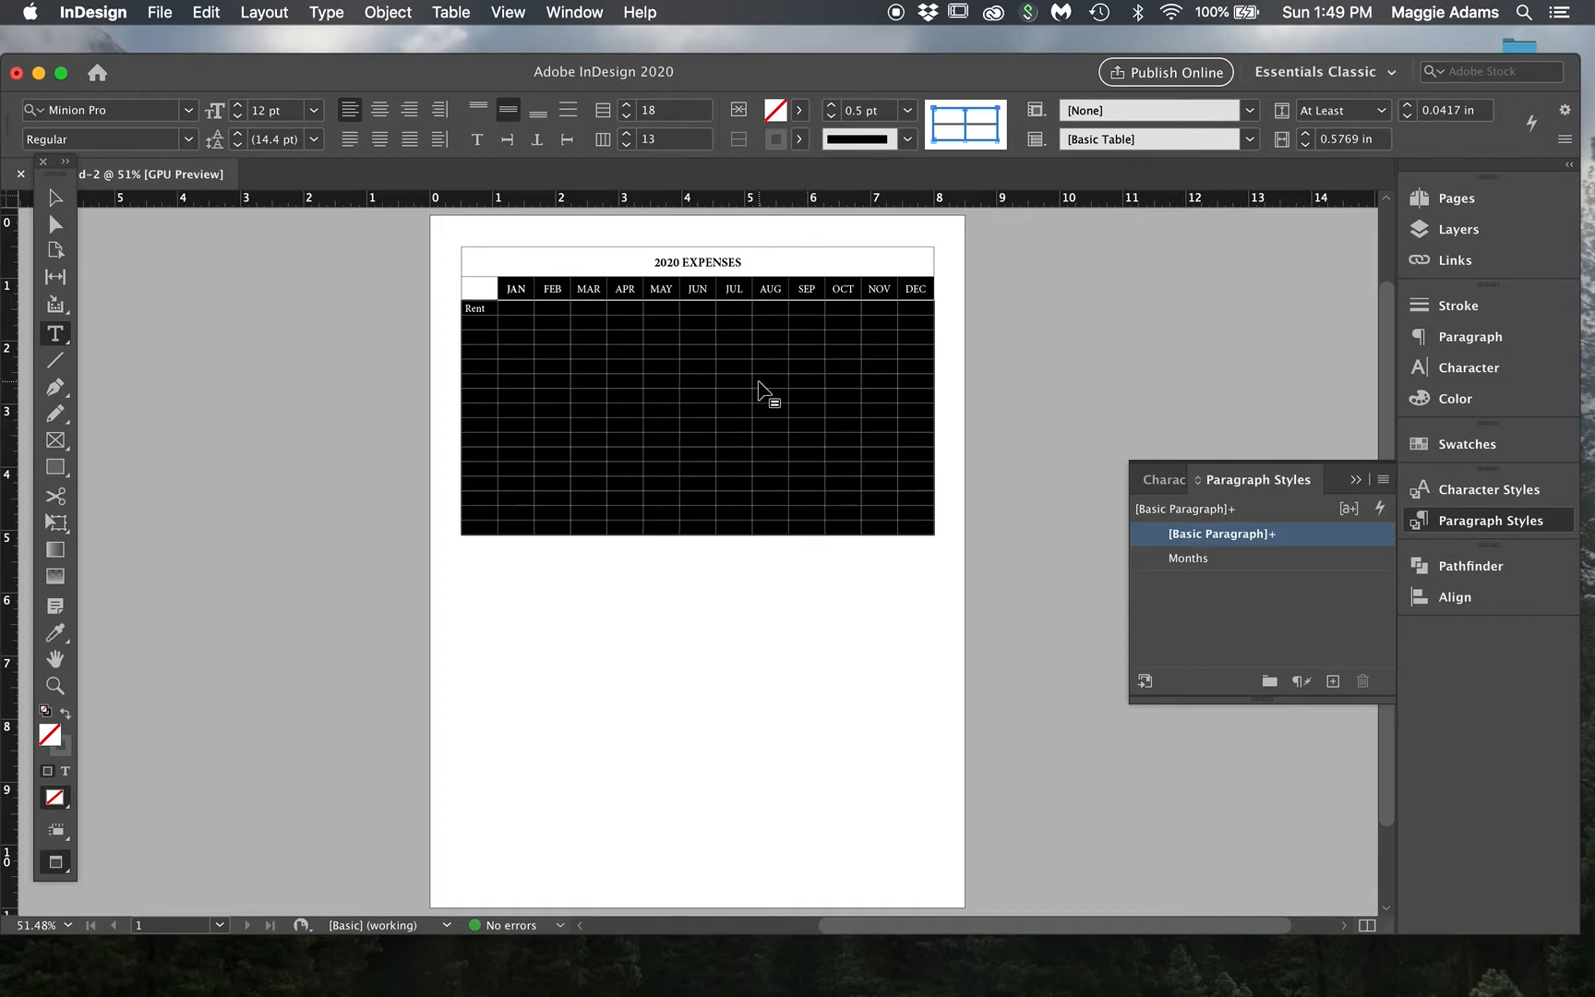
pyautogui.click(1322, 112)
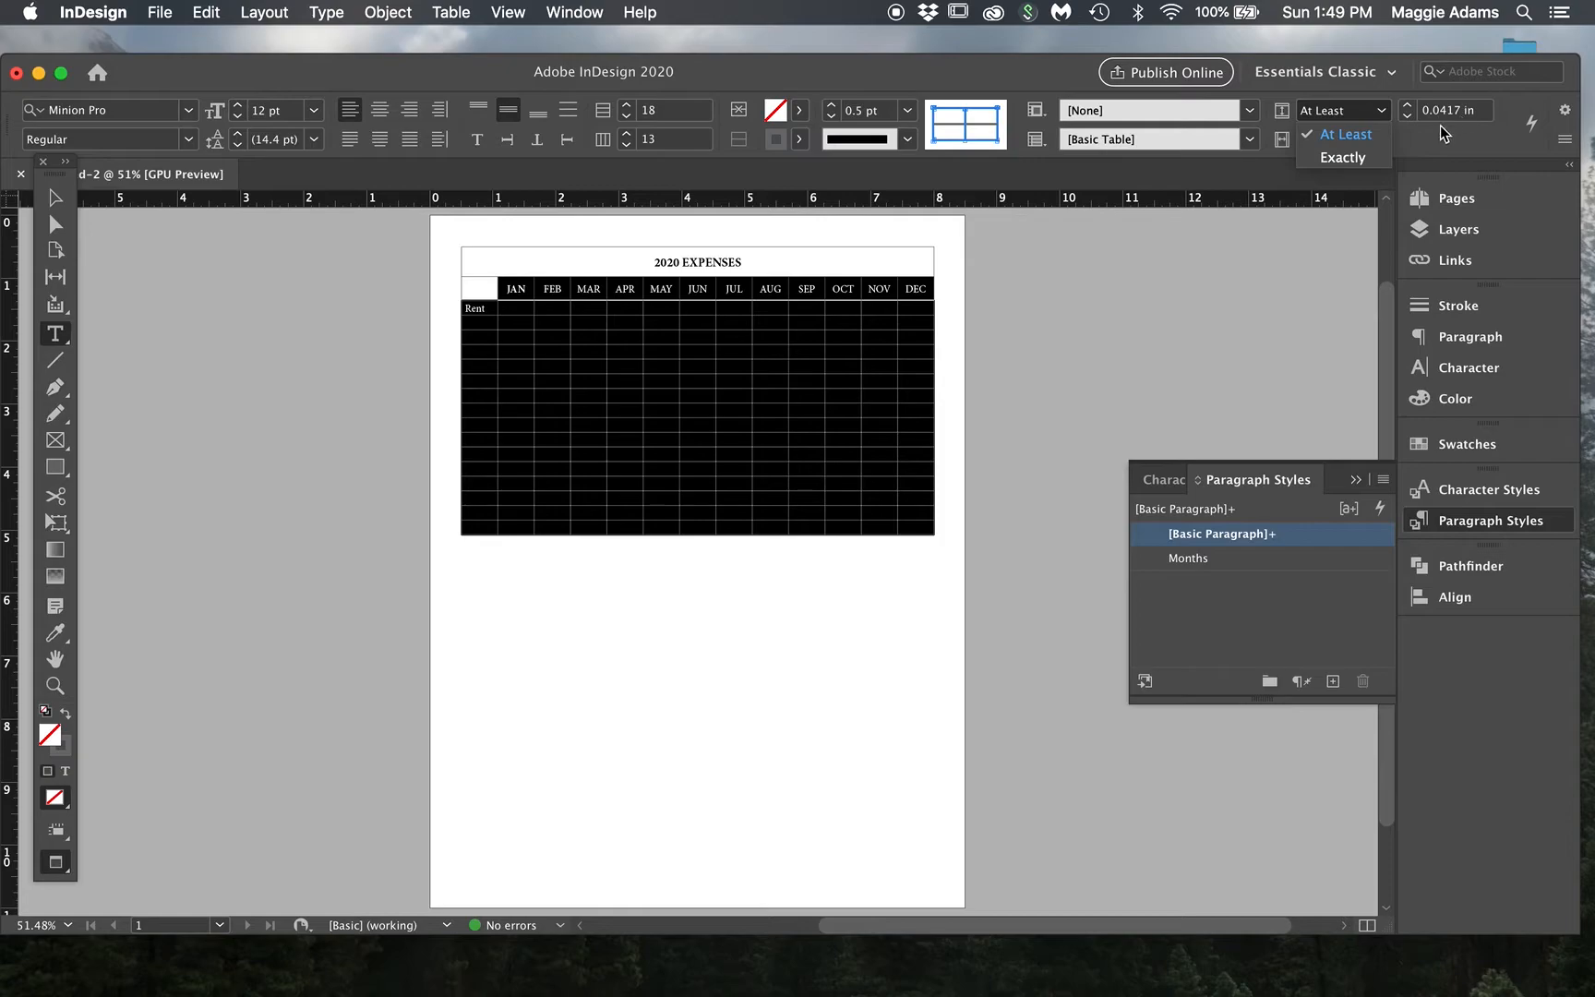
pyautogui.click(1343, 157)
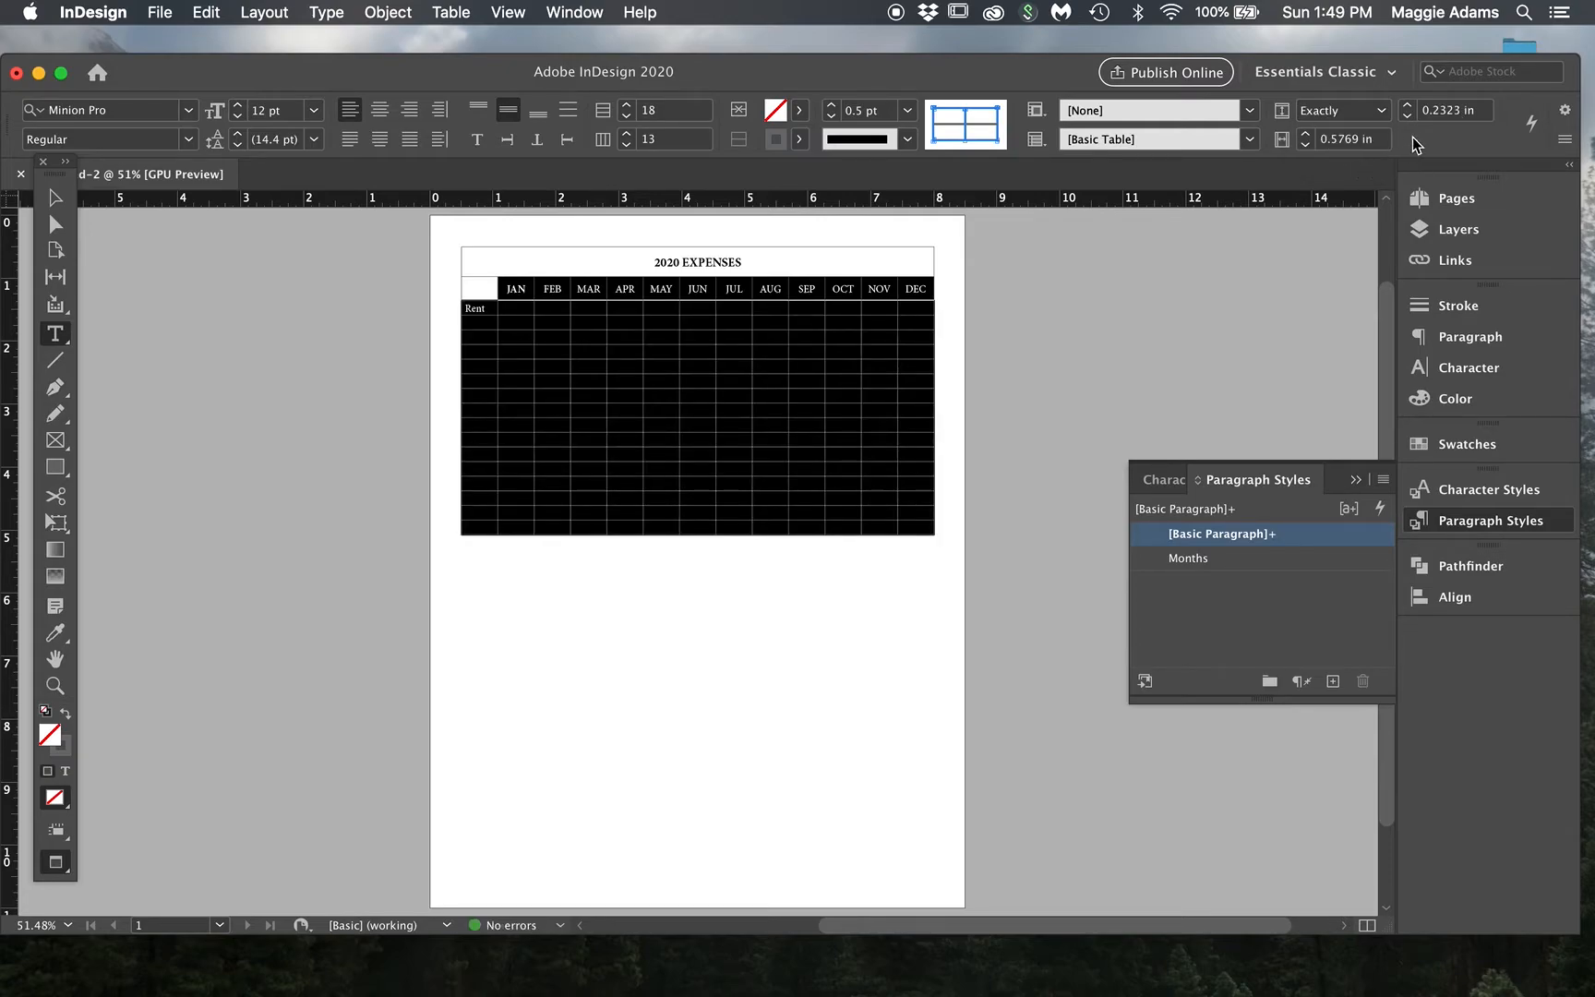
pyautogui.click(1407, 102)
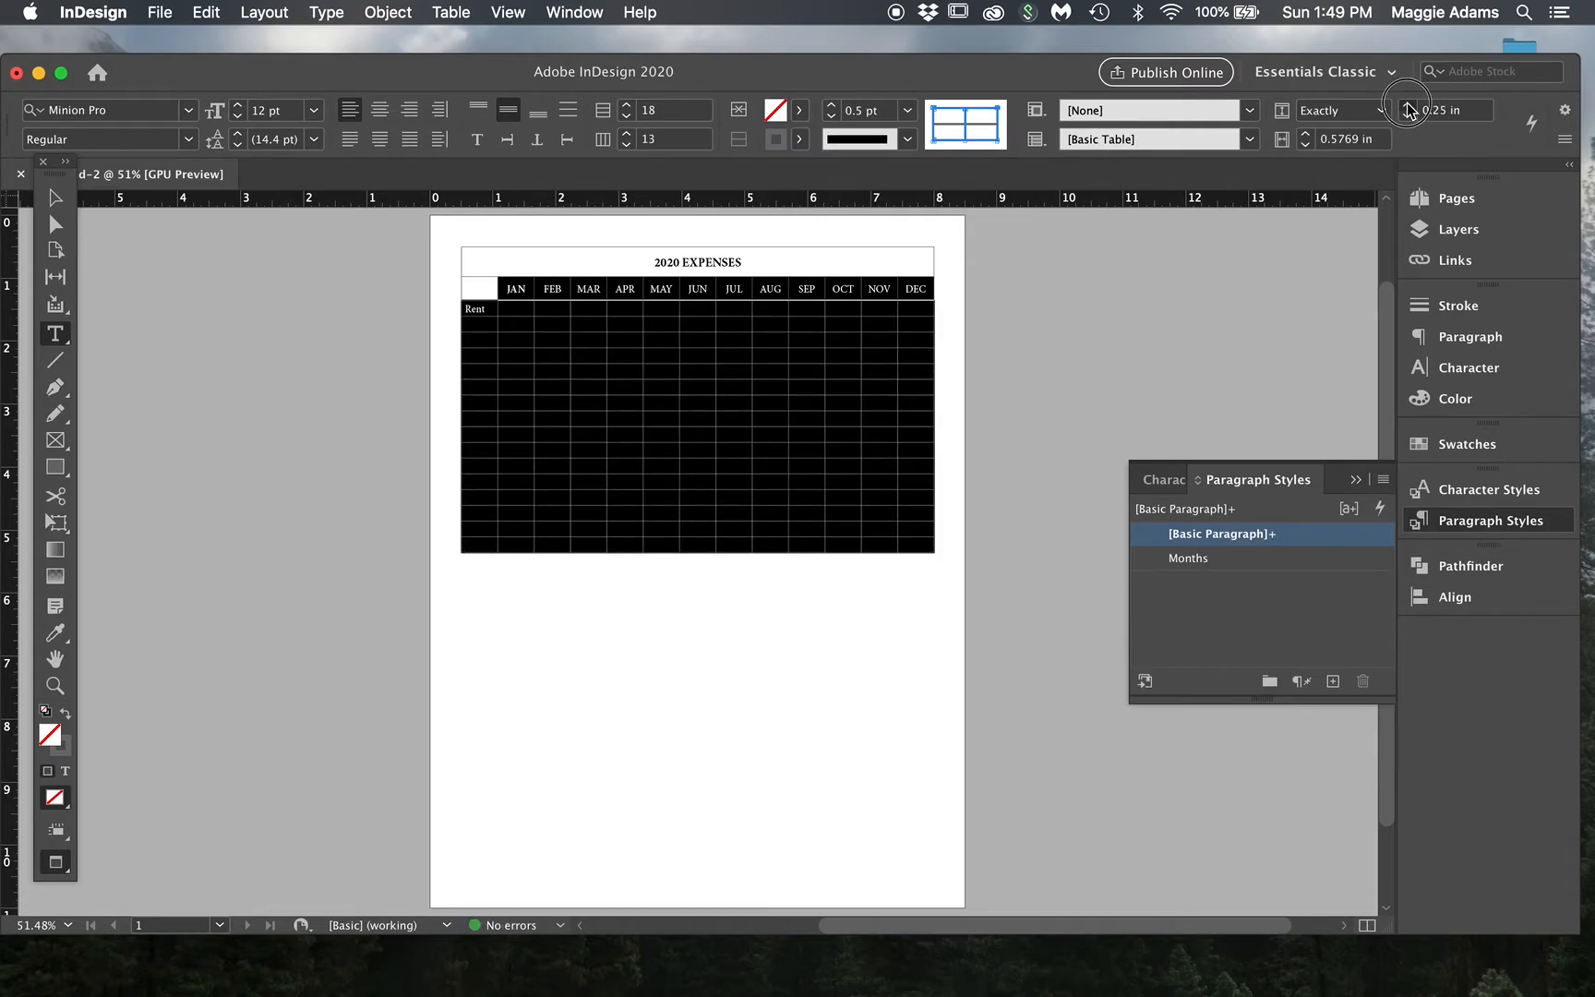
pyautogui.click(1407, 102)
pyautogui.click(1406, 102)
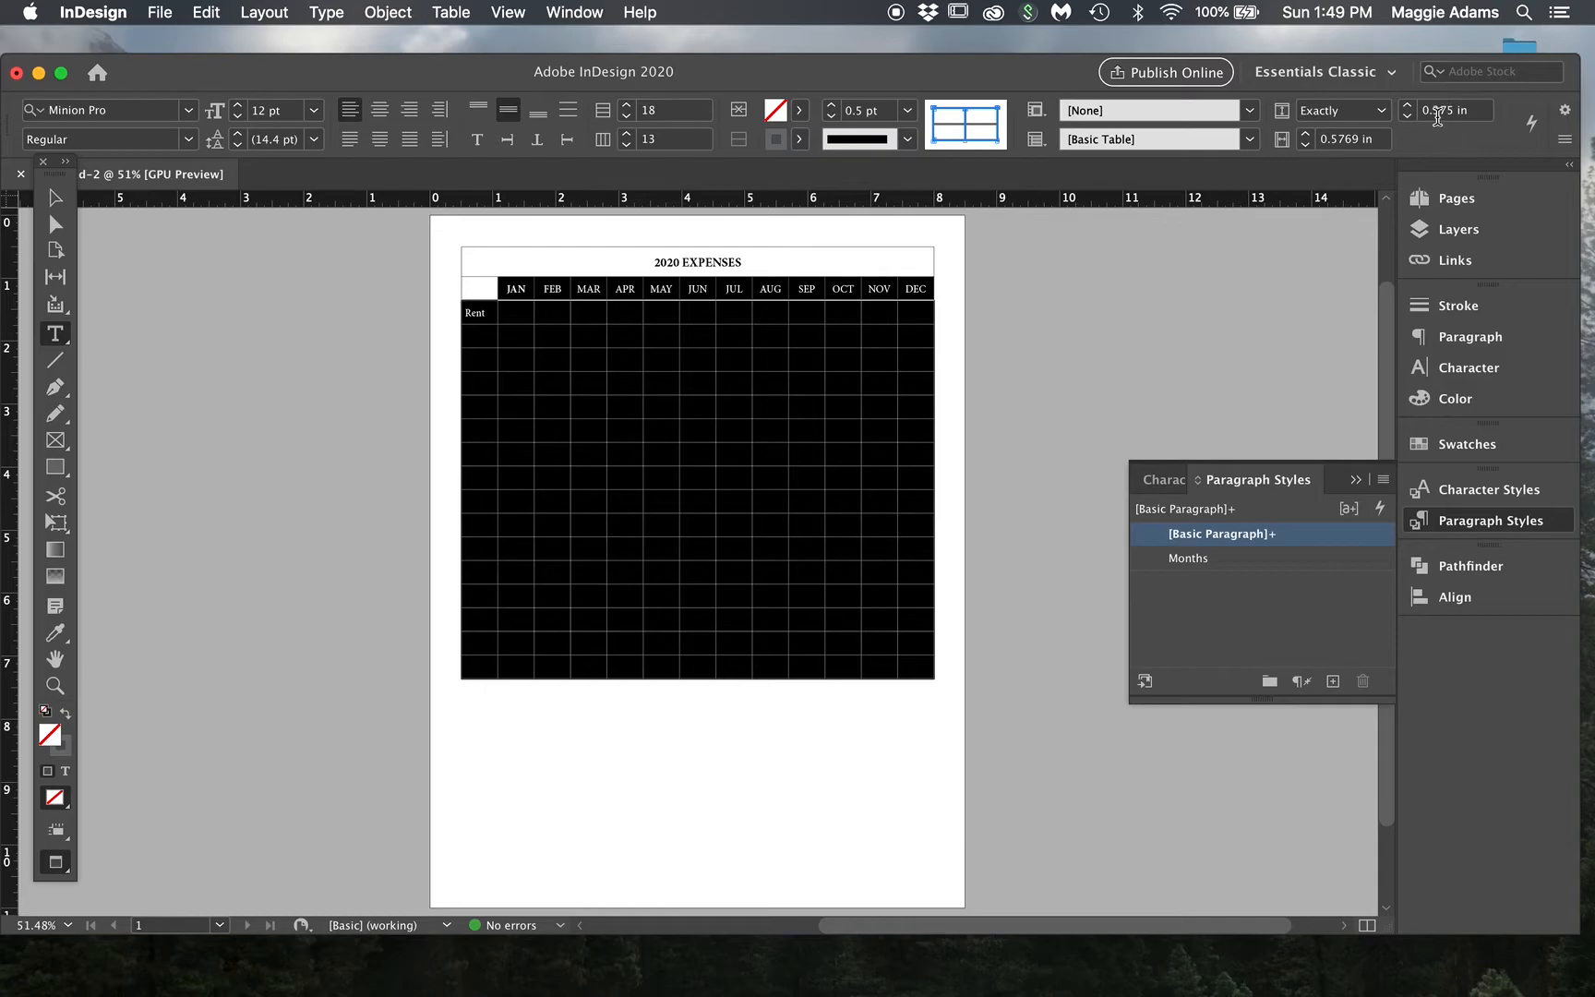
# Step: Make one row in the middle taller, and give all rows from Rent downward a uniform height of exactly 0.5625 in
pyautogui.click(519, 477)
pyautogui.moveTo(530, 440); pyautogui.dragTo(531, 462)
pyautogui.moveTo(473, 313); pyautogui.dragTo(927, 669)
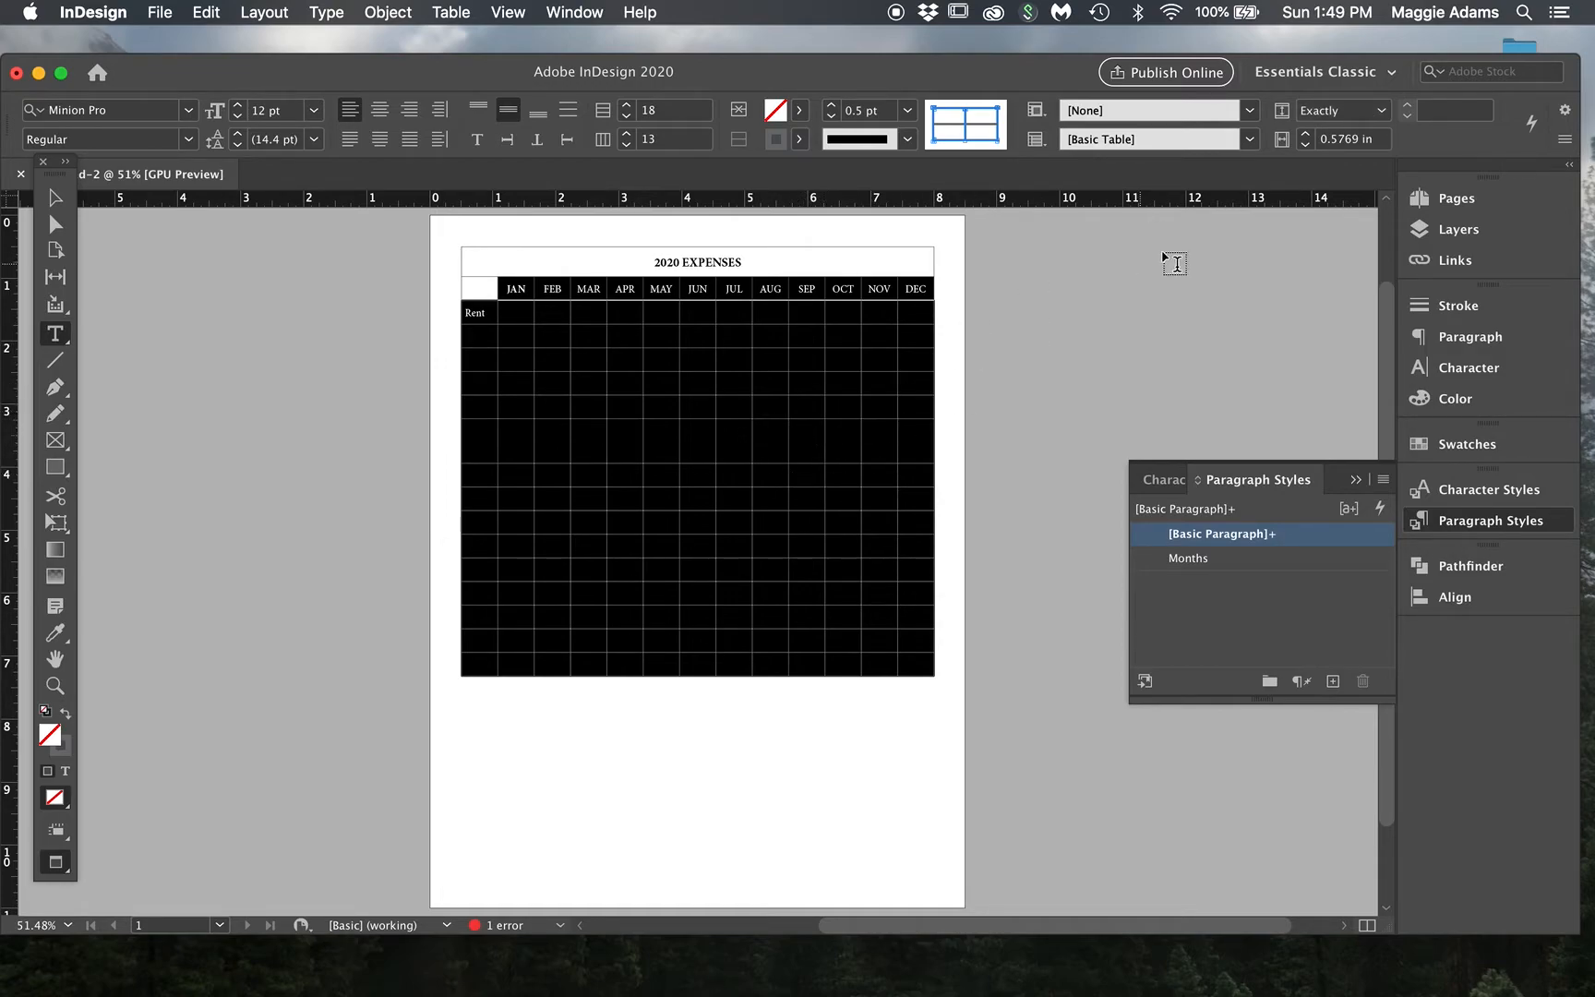
pyautogui.click(1406, 117)
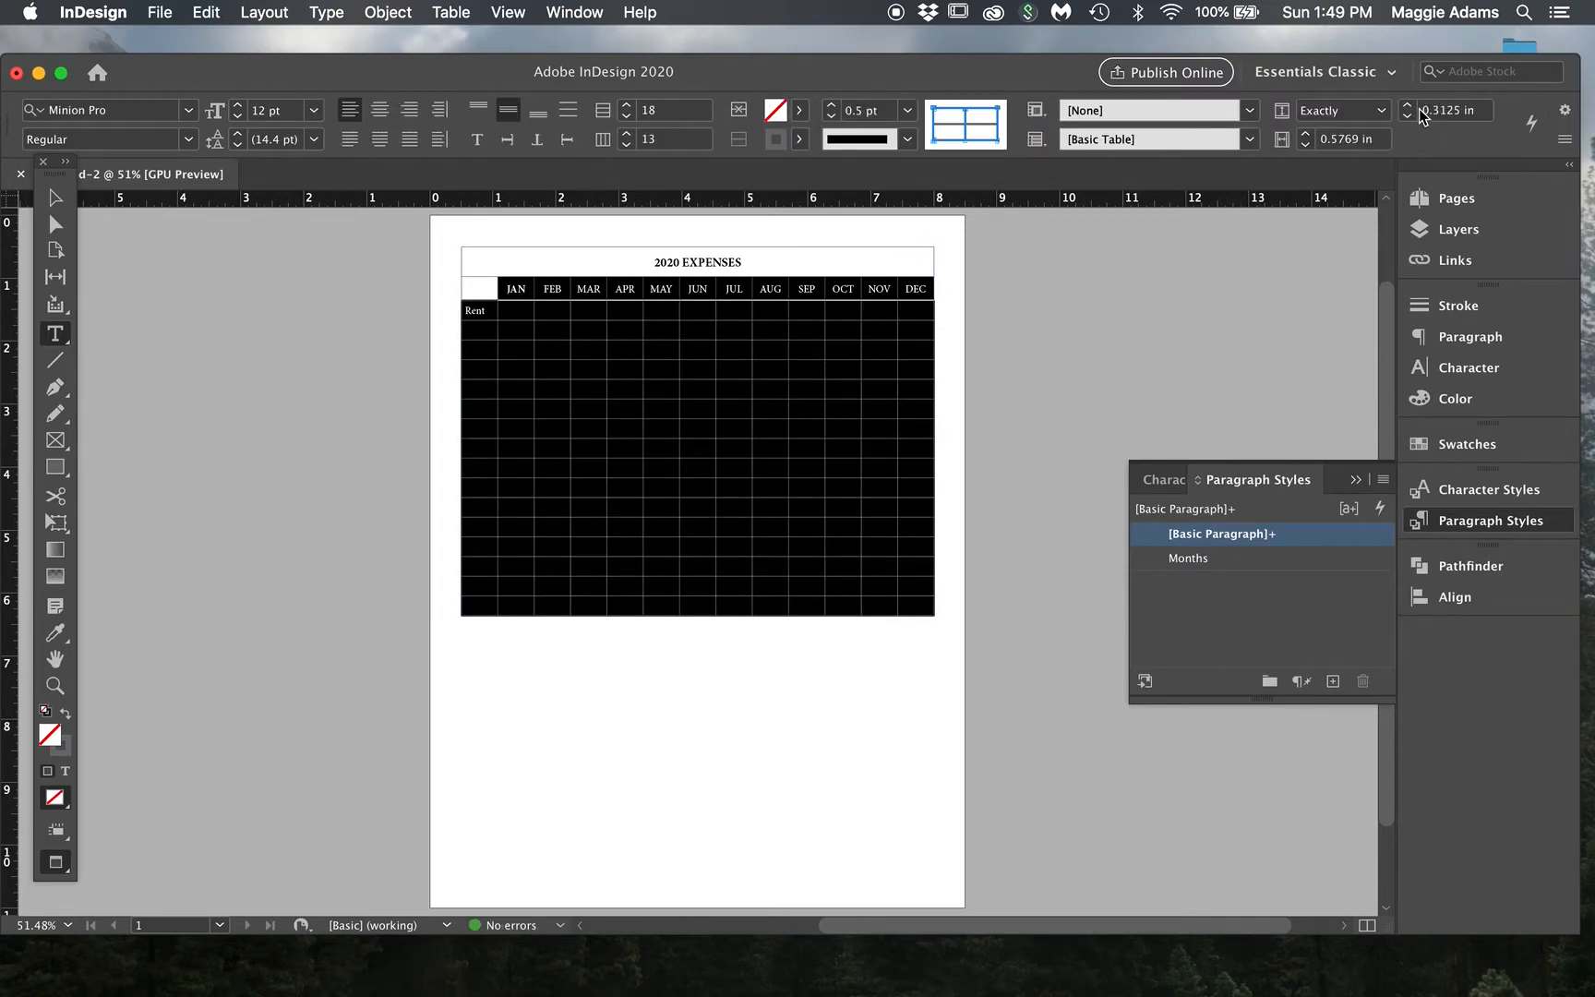
pyautogui.click(1407, 109)
pyautogui.click(1407, 109)
pyautogui.click(1407, 109)
pyautogui.click(1407, 109)
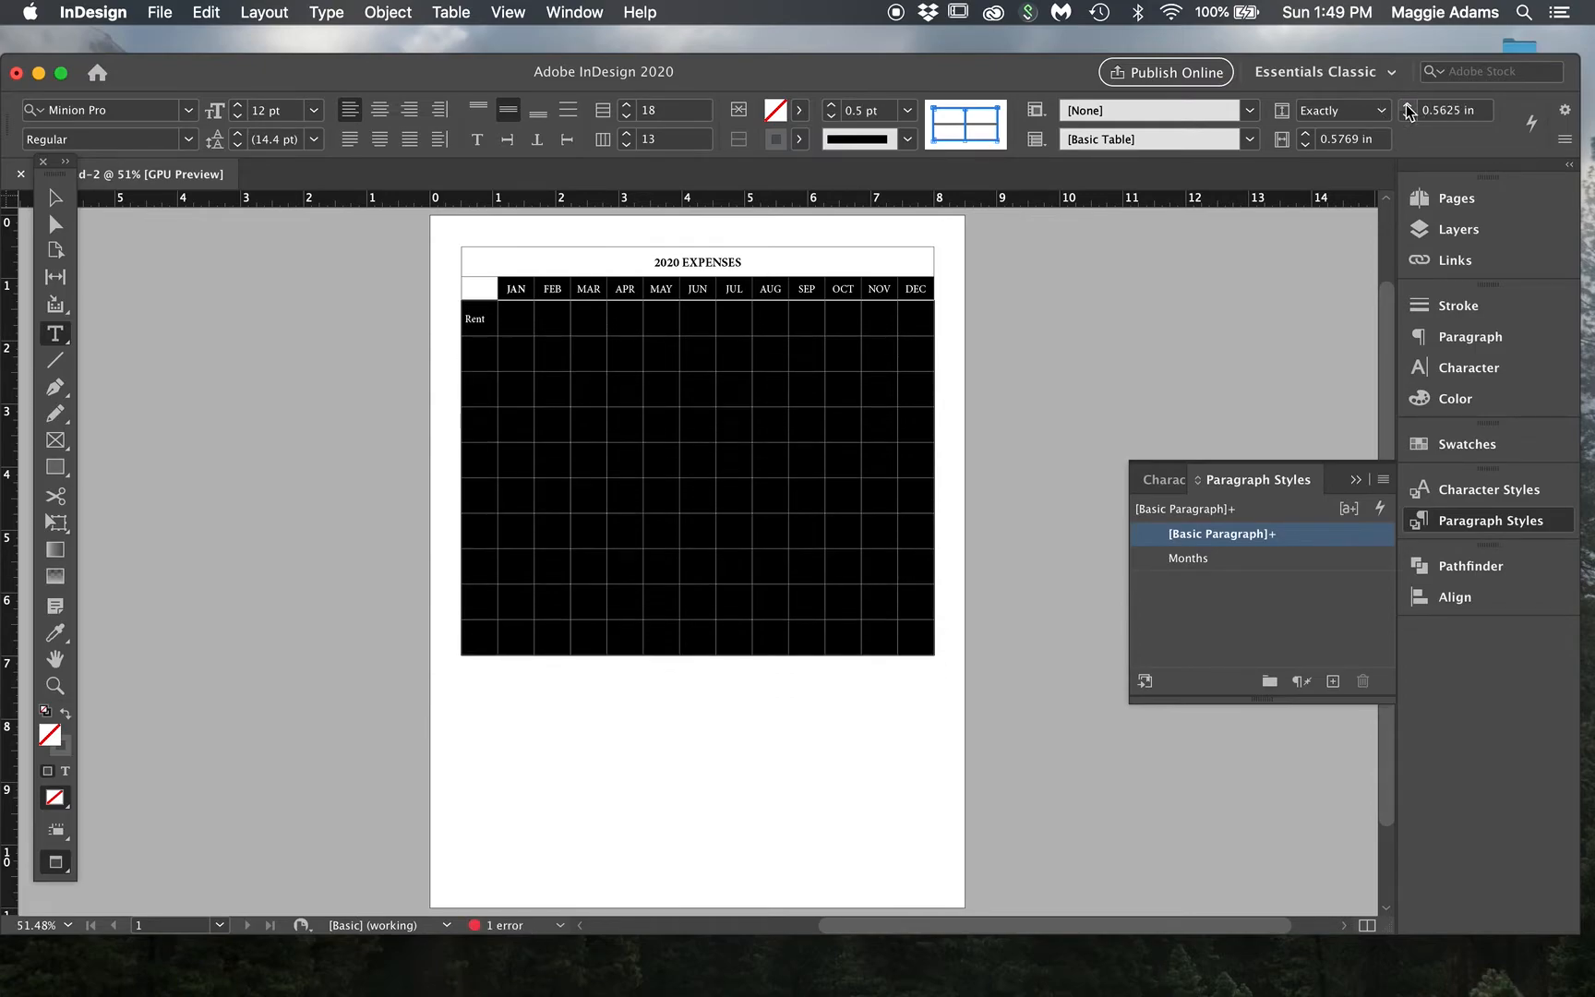
# Step: Extend the table's text frame down to the page's bottom margin, about 10.1 in tall
pyautogui.click(56, 196)
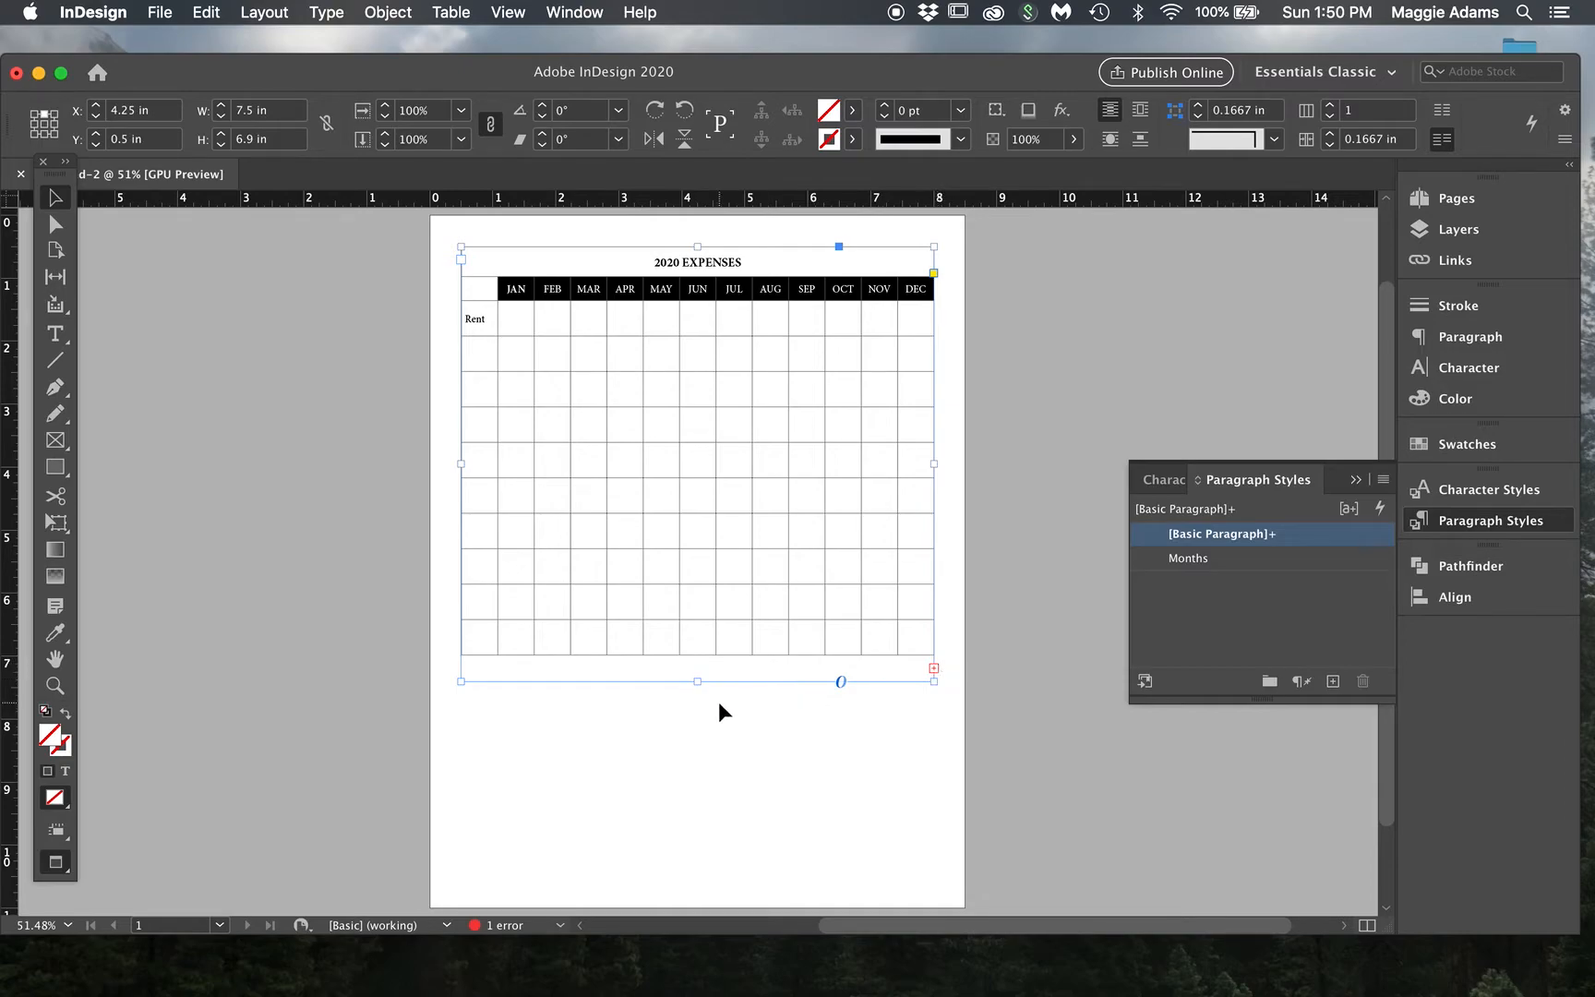
pyautogui.moveTo(698, 680); pyautogui.dragTo(696, 884)
pyautogui.doubleClick(687, 783)
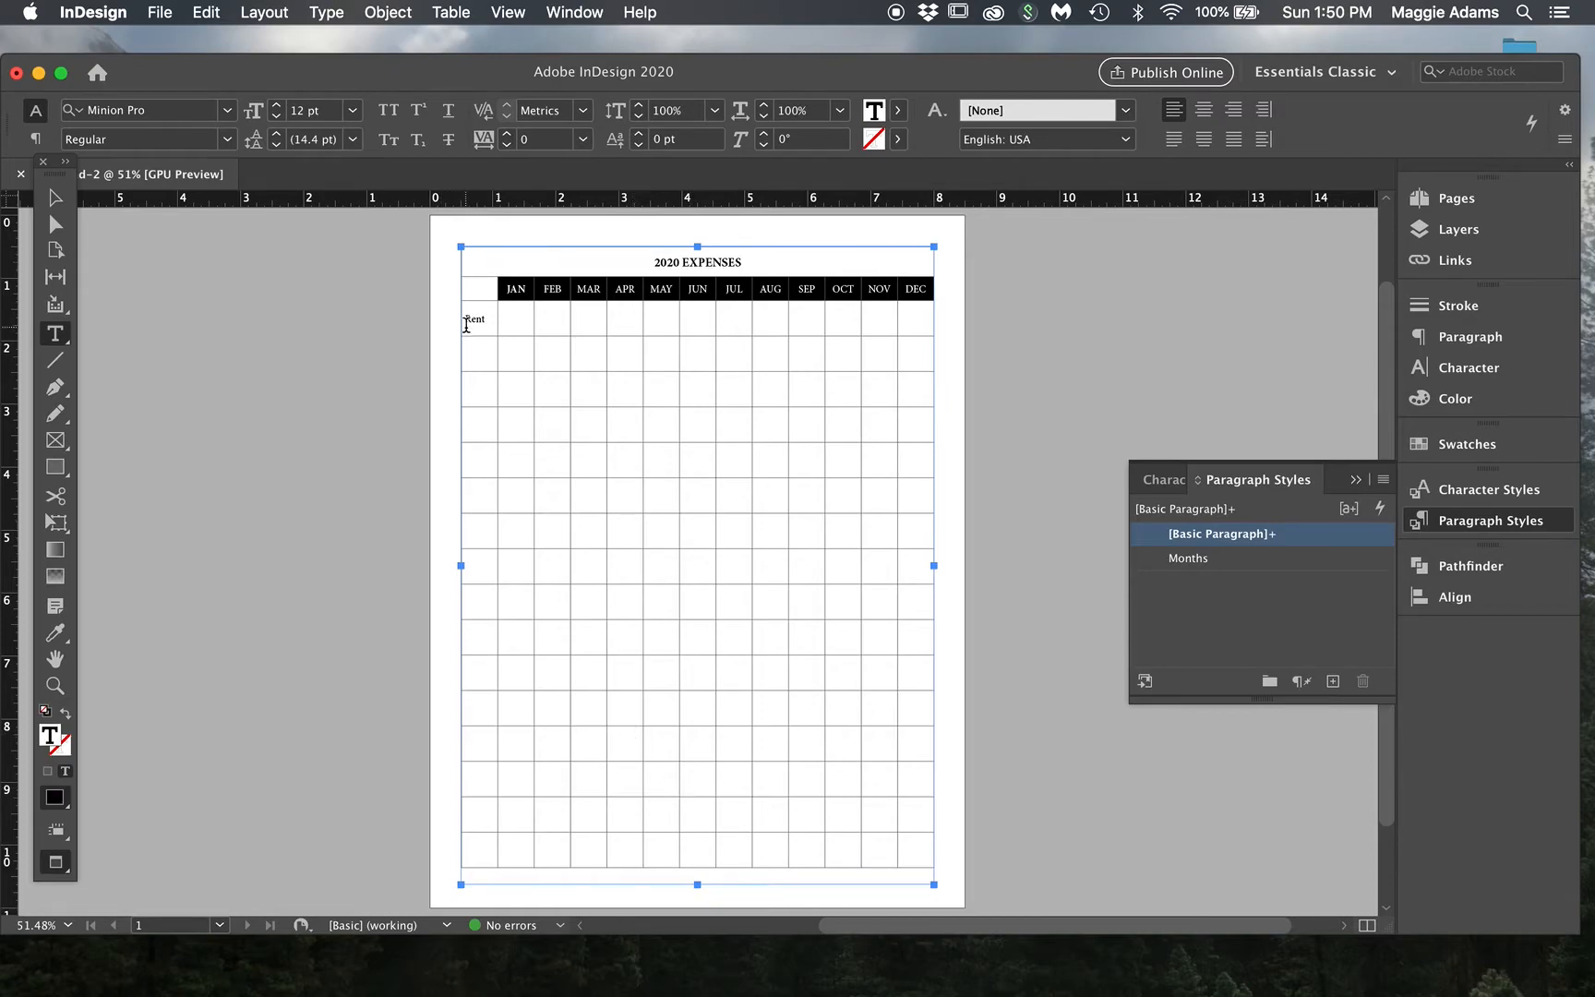
# Step: Set the height of all rows from Rent downward to exactly 0.4375 in
pyautogui.moveTo(455, 325); pyautogui.dragTo(533, 869)
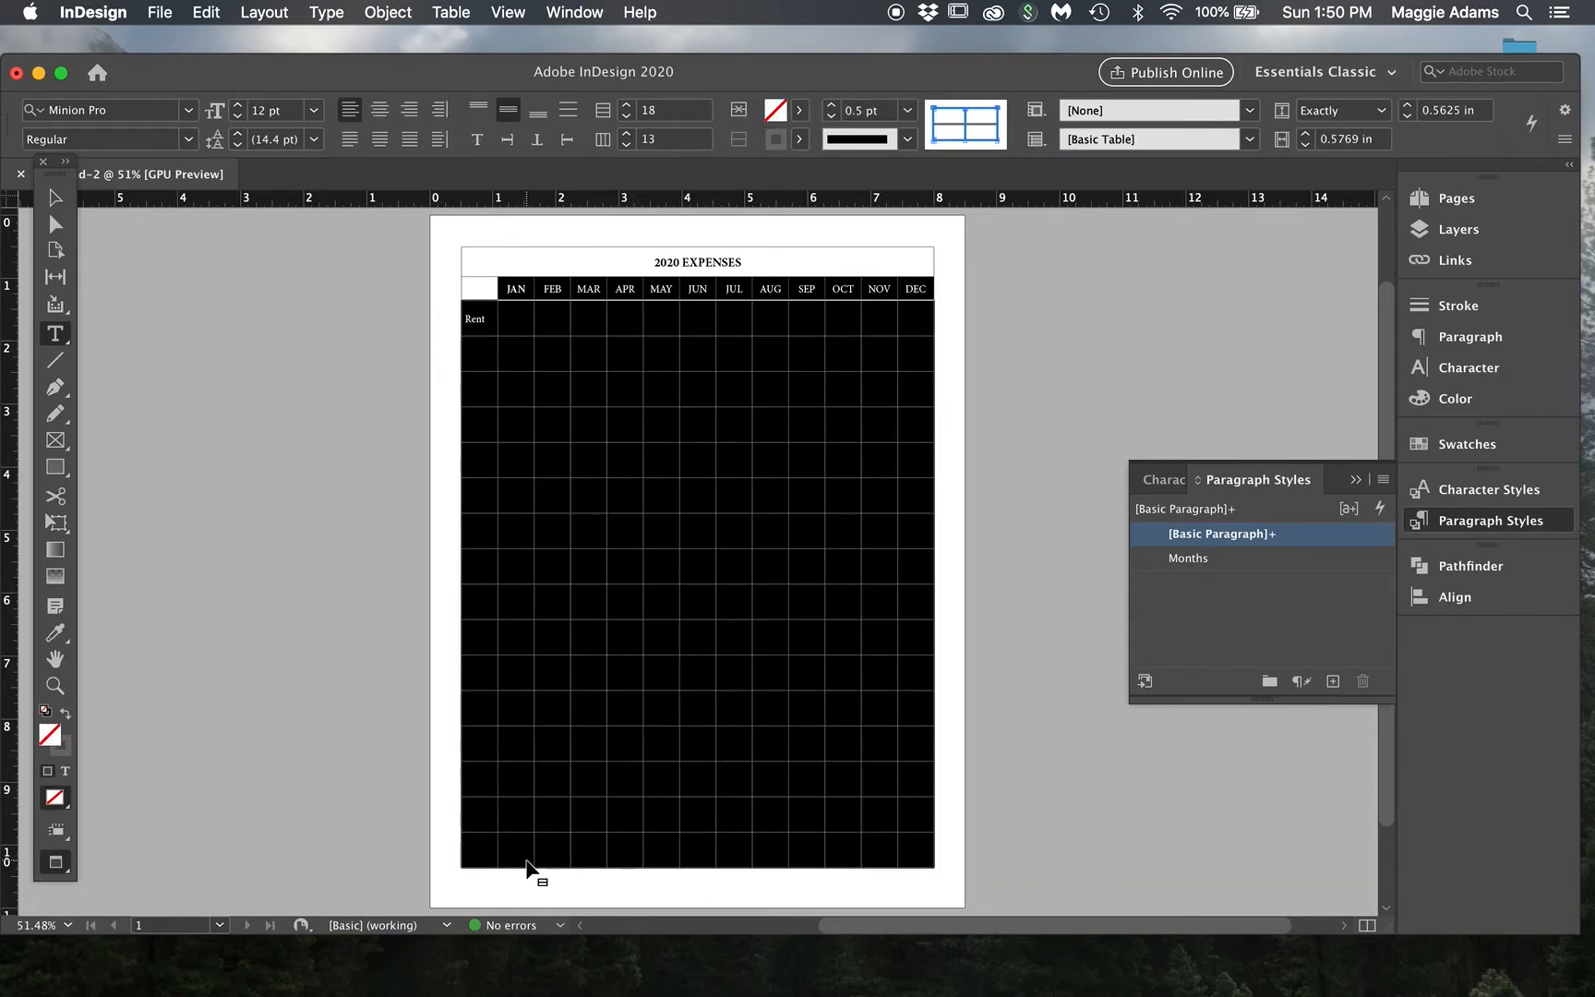
pyautogui.click(1404, 117)
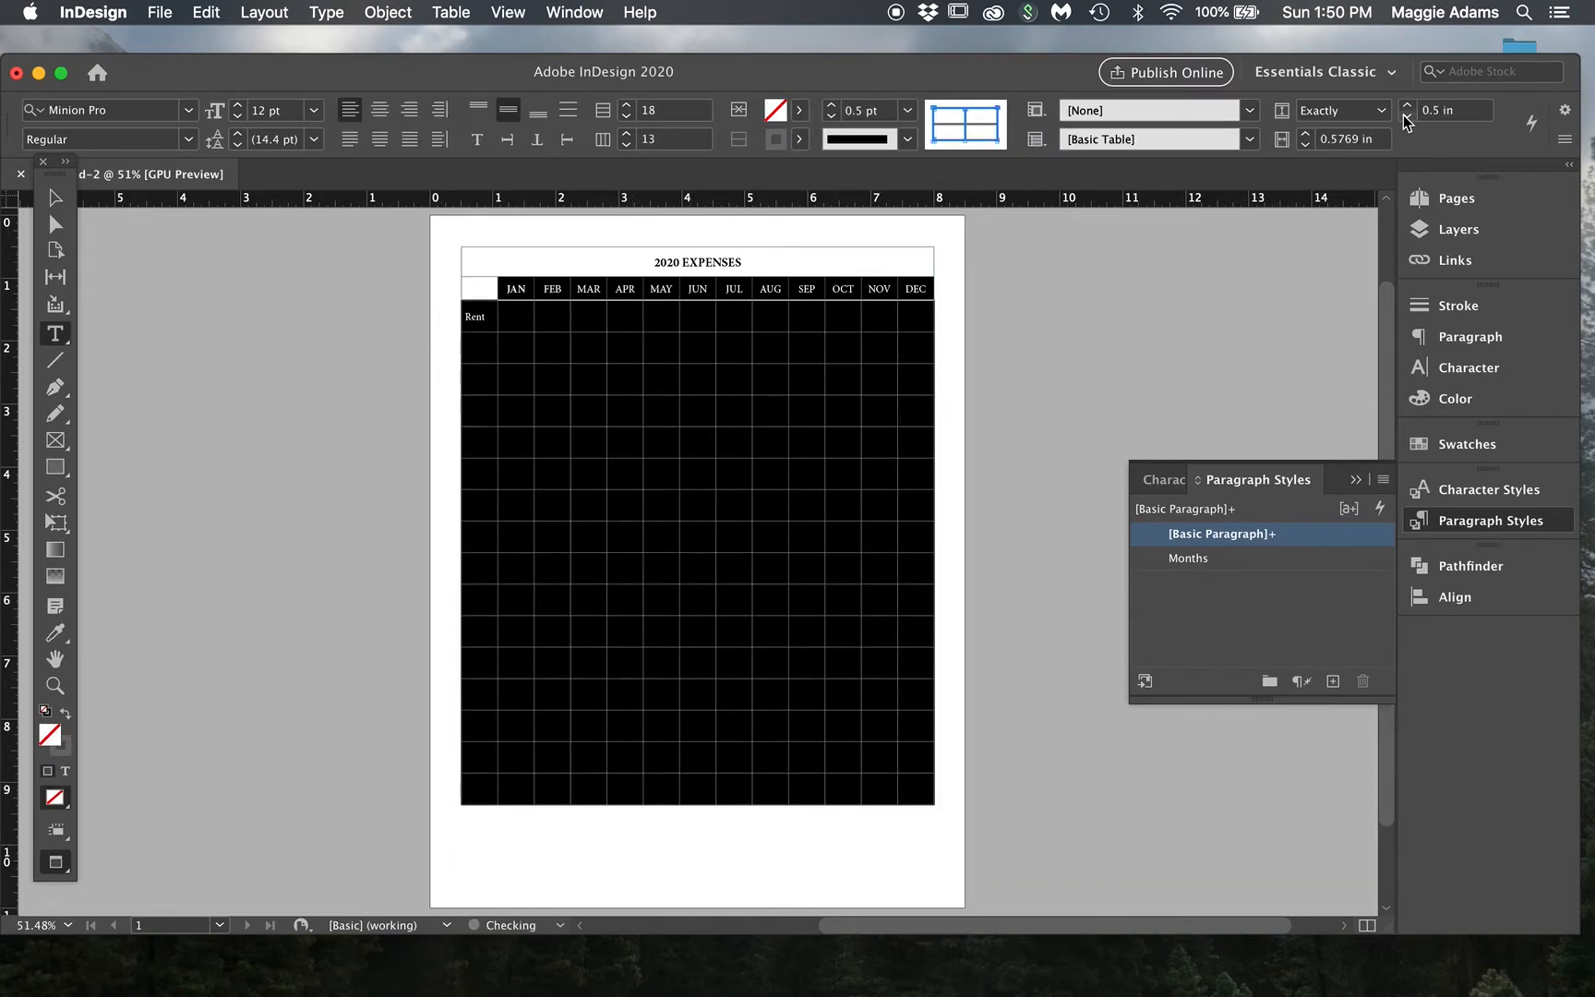
pyautogui.click(1405, 117)
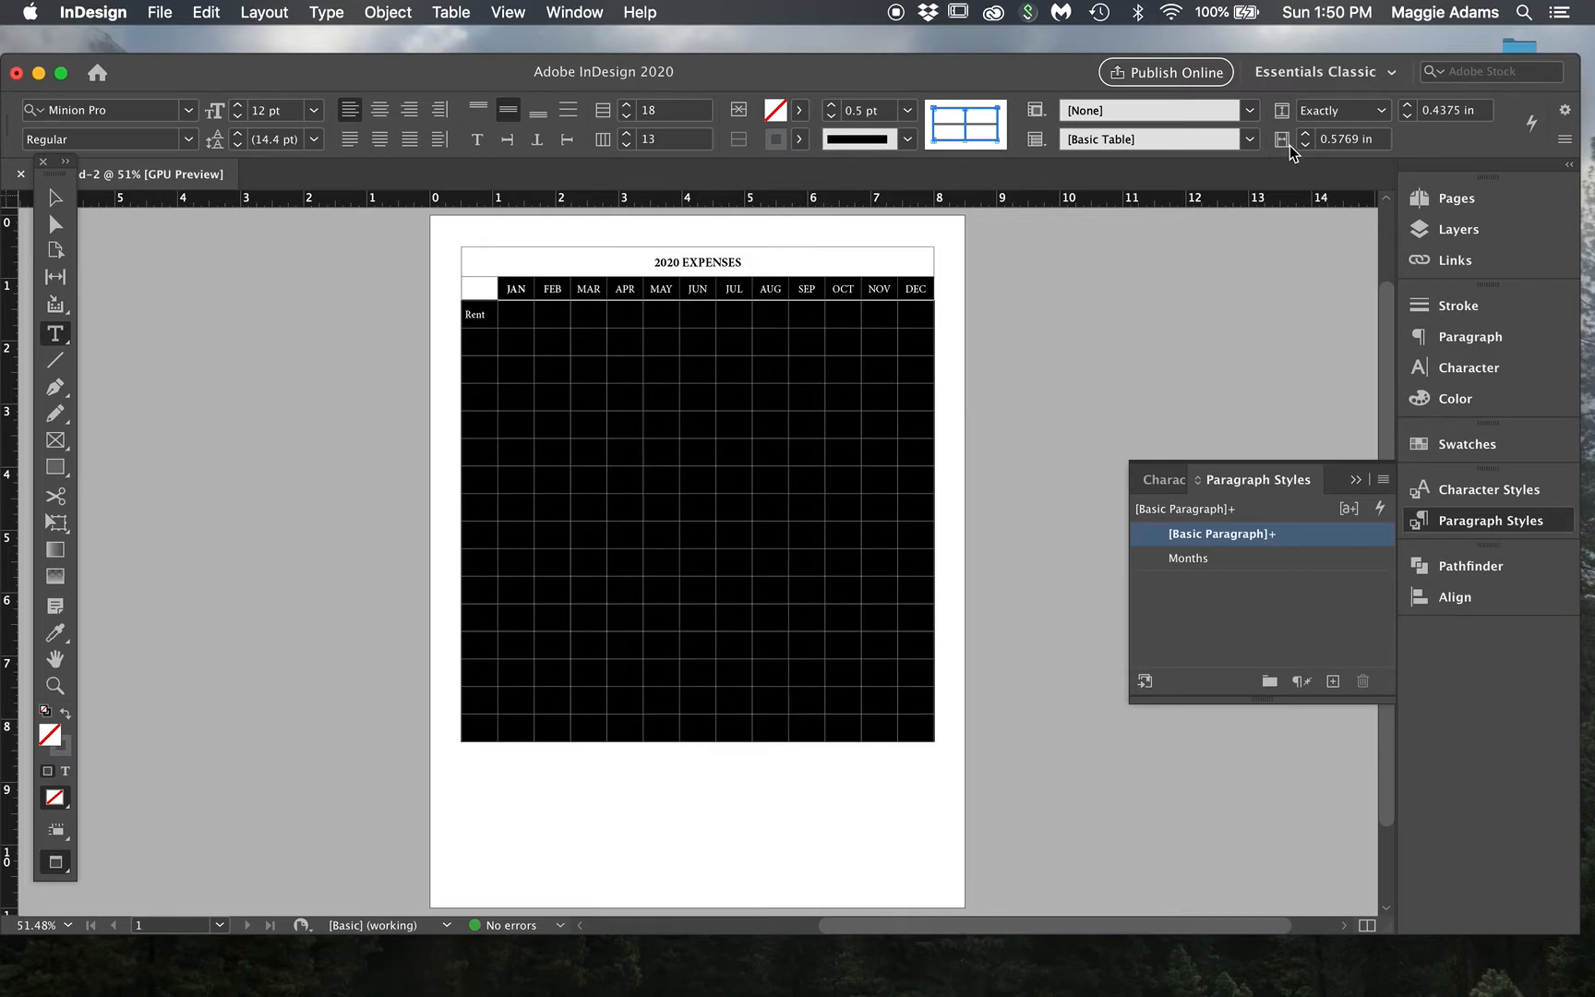
pyautogui.click(653, 358)
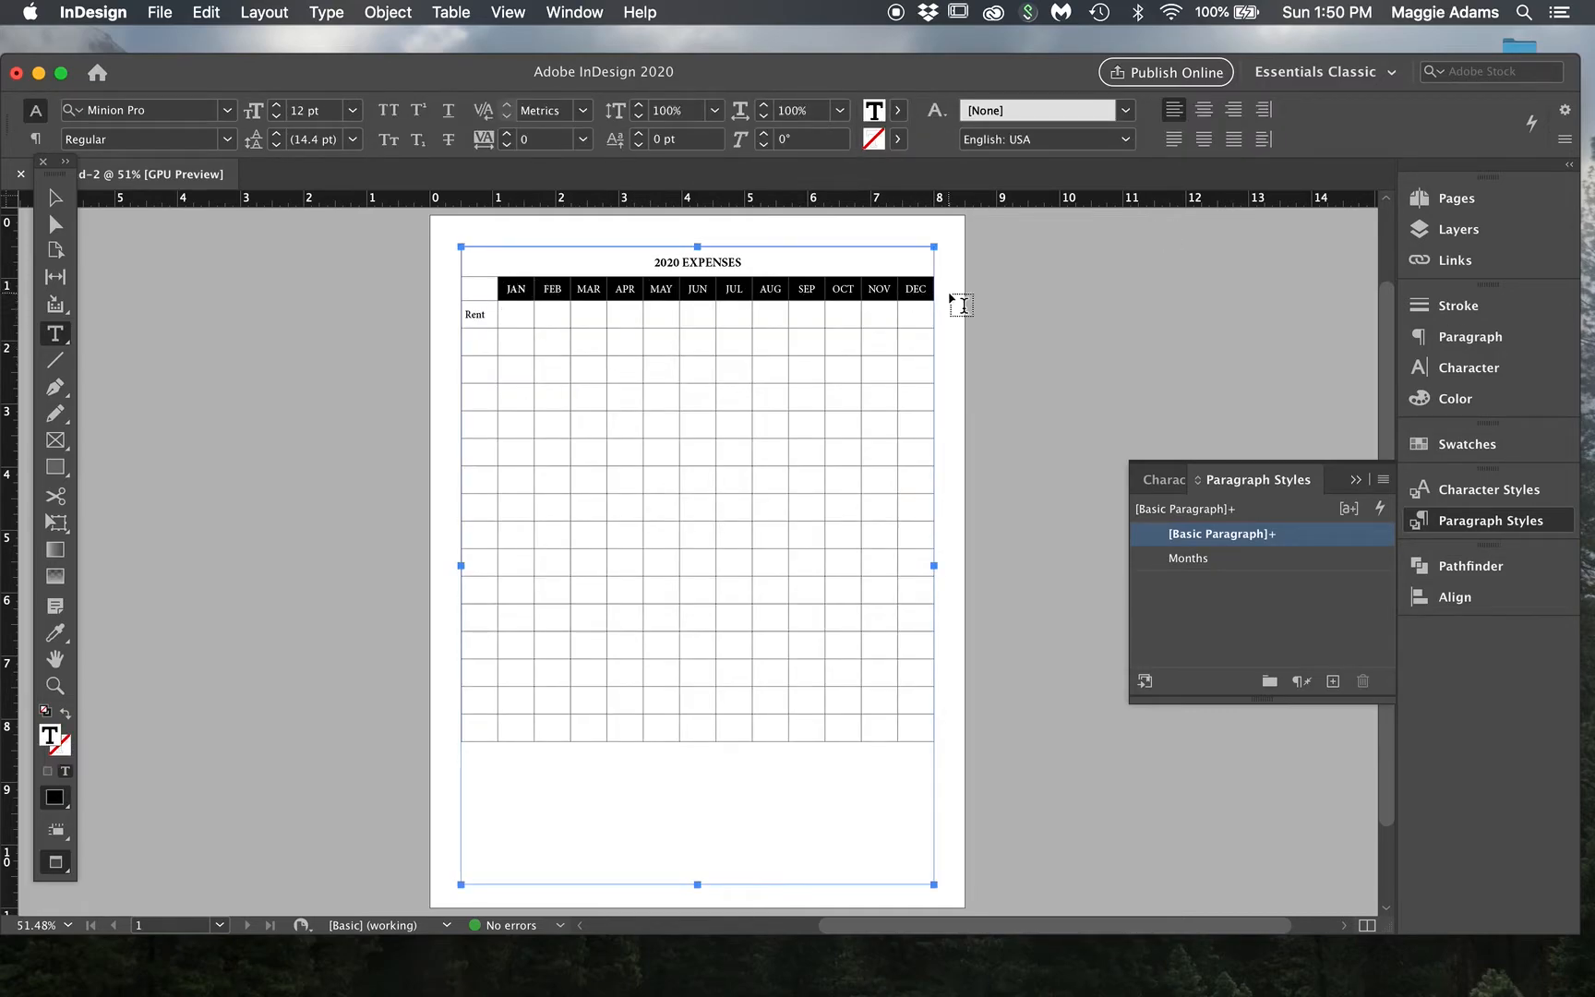
# Step: Widen the first column, which holds the expense labels, to about 1.2 in
pyautogui.click(512, 241)
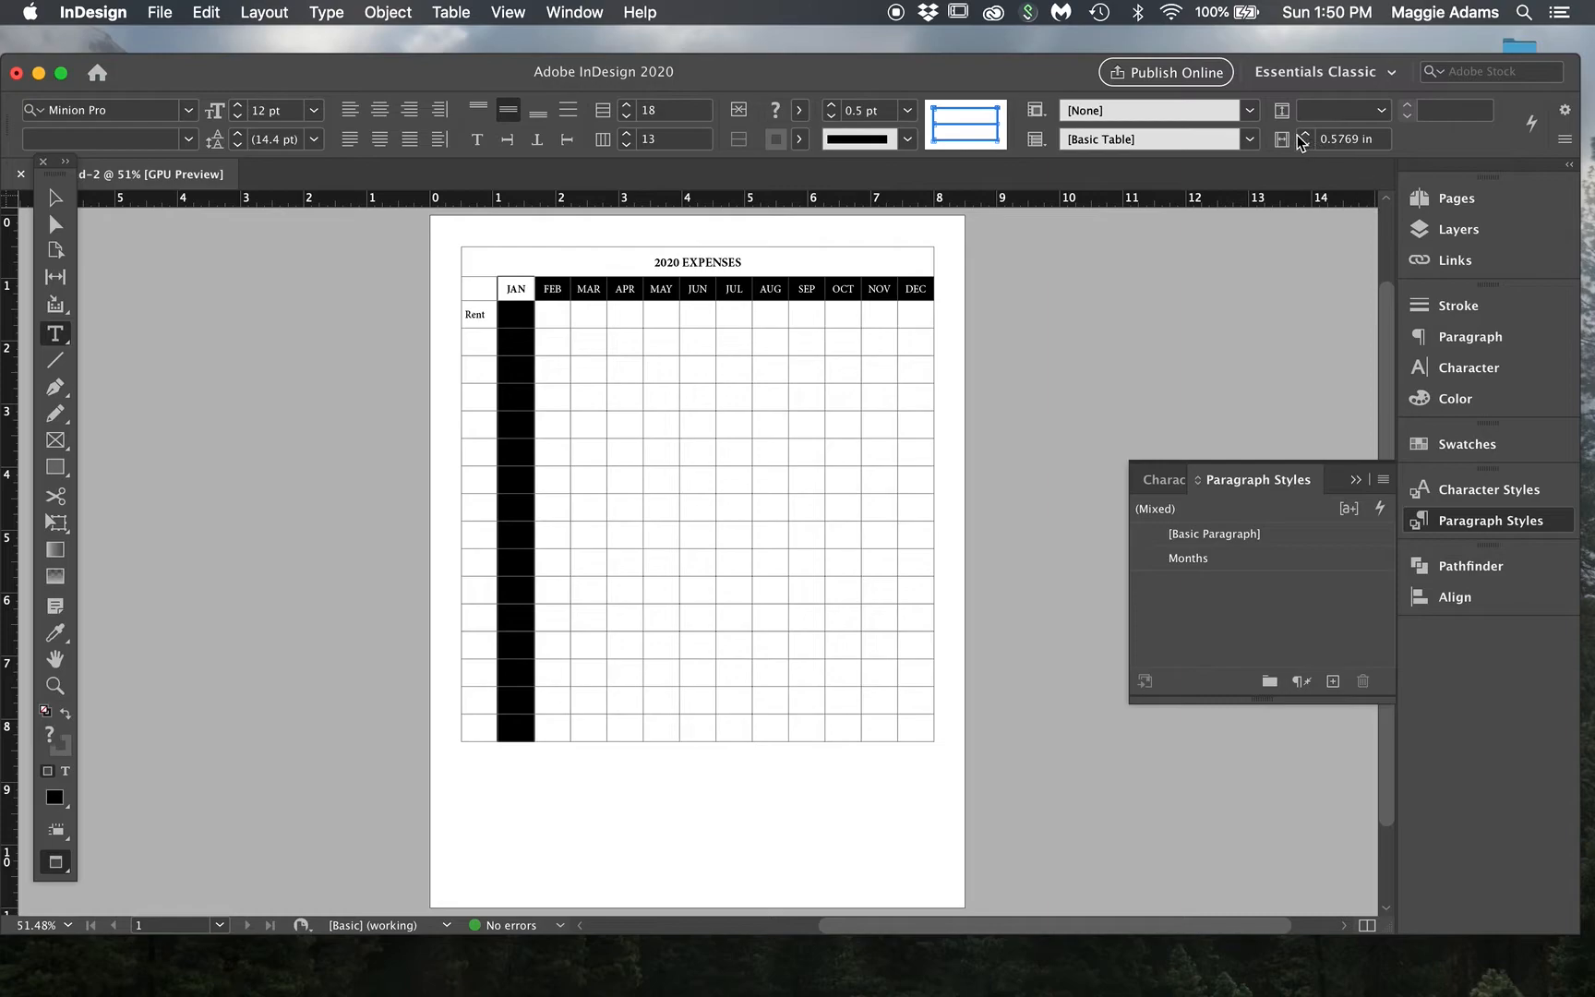
pyautogui.moveTo(534, 370)
pyautogui.mouseDown()
pyautogui.moveTo(575, 370)
pyautogui.moveTo(506, 342)
pyautogui.moveTo(538, 346)
pyautogui.mouseUp()
pyautogui.press('cmd+z')
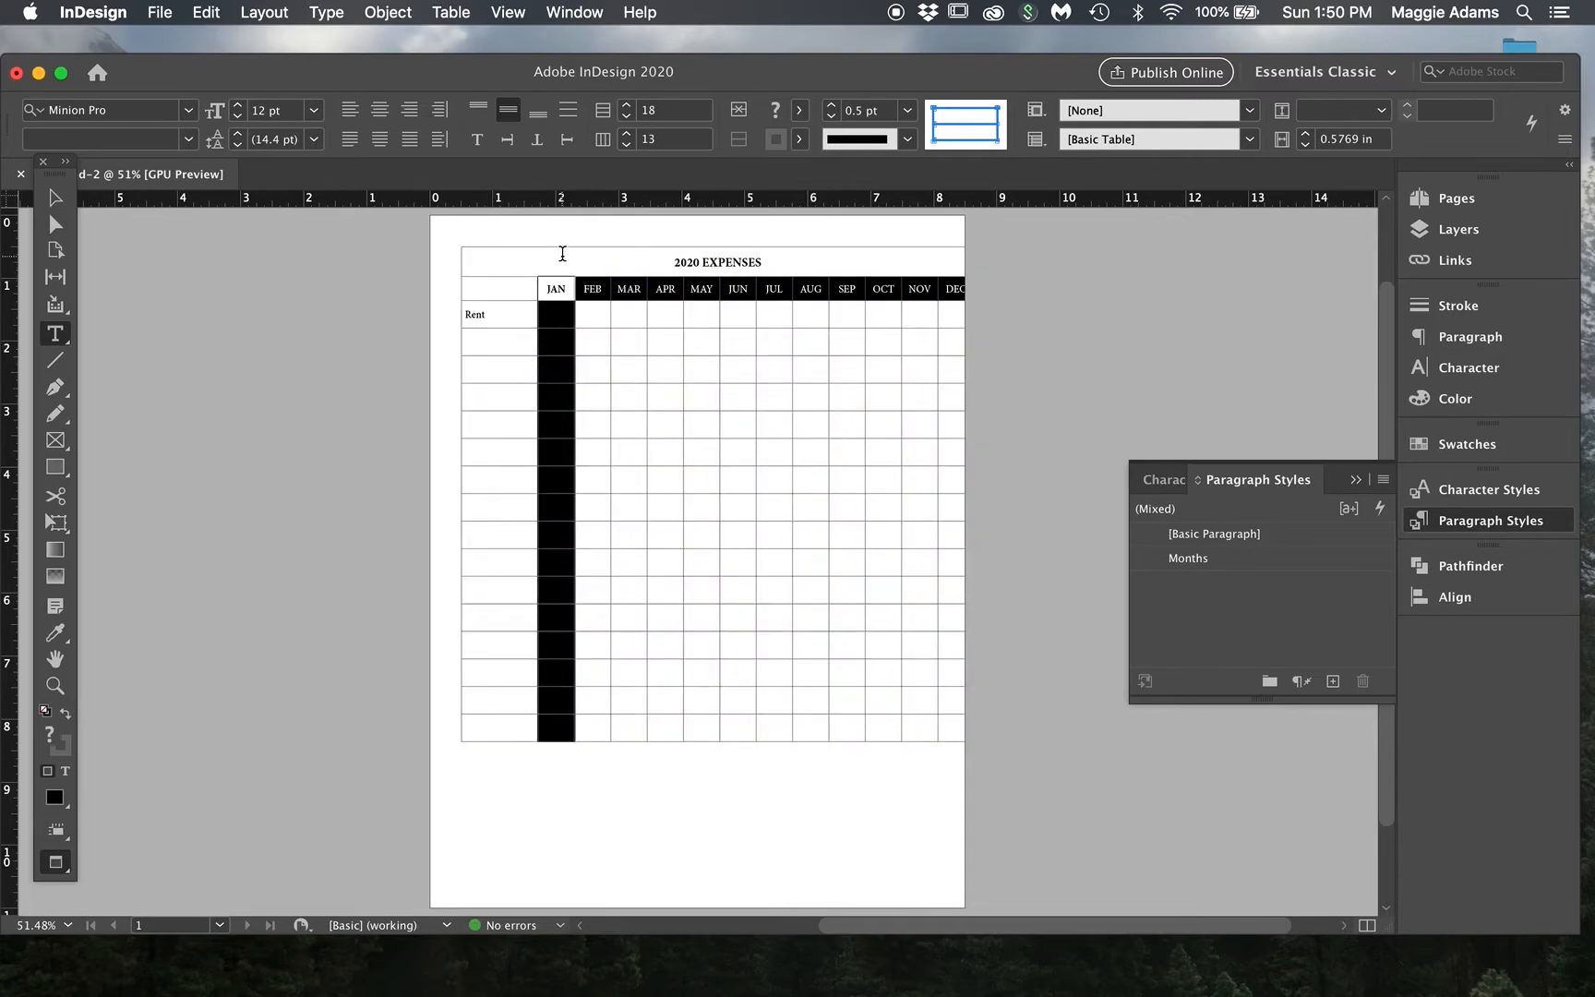
# Step: Set the width of the JAN through DEC columns to 0.5 in and deselect the table
pyautogui.moveTo(559, 242); pyautogui.dragTo(993, 236)
pyautogui.click(1303, 146)
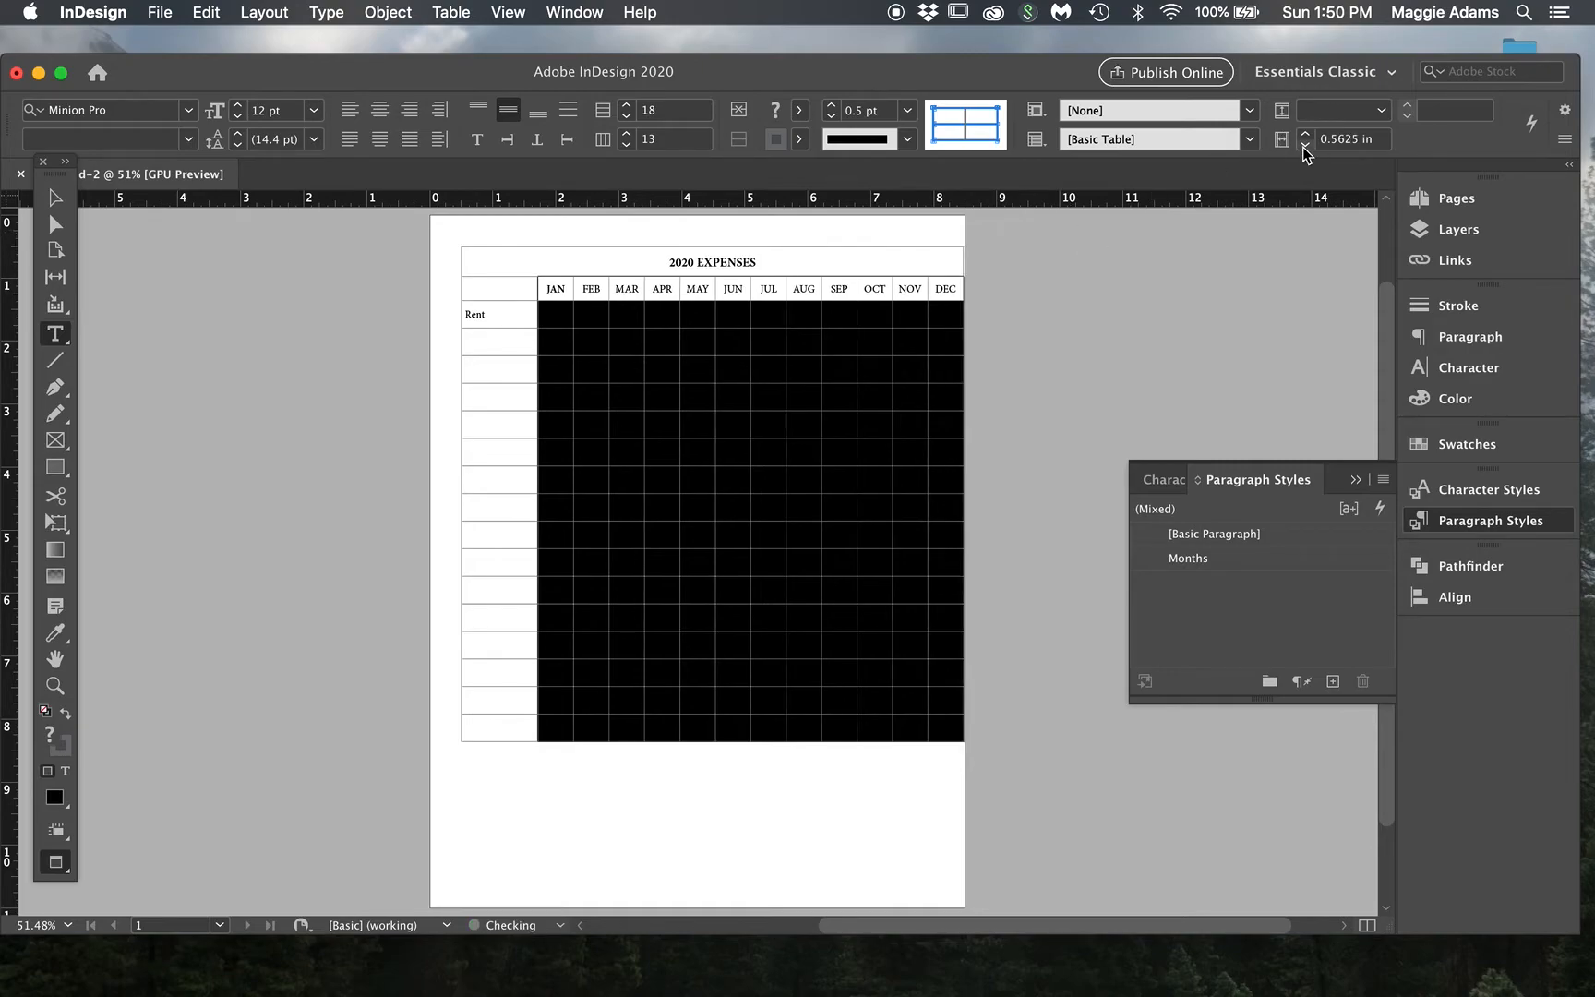
pyautogui.click(1303, 146)
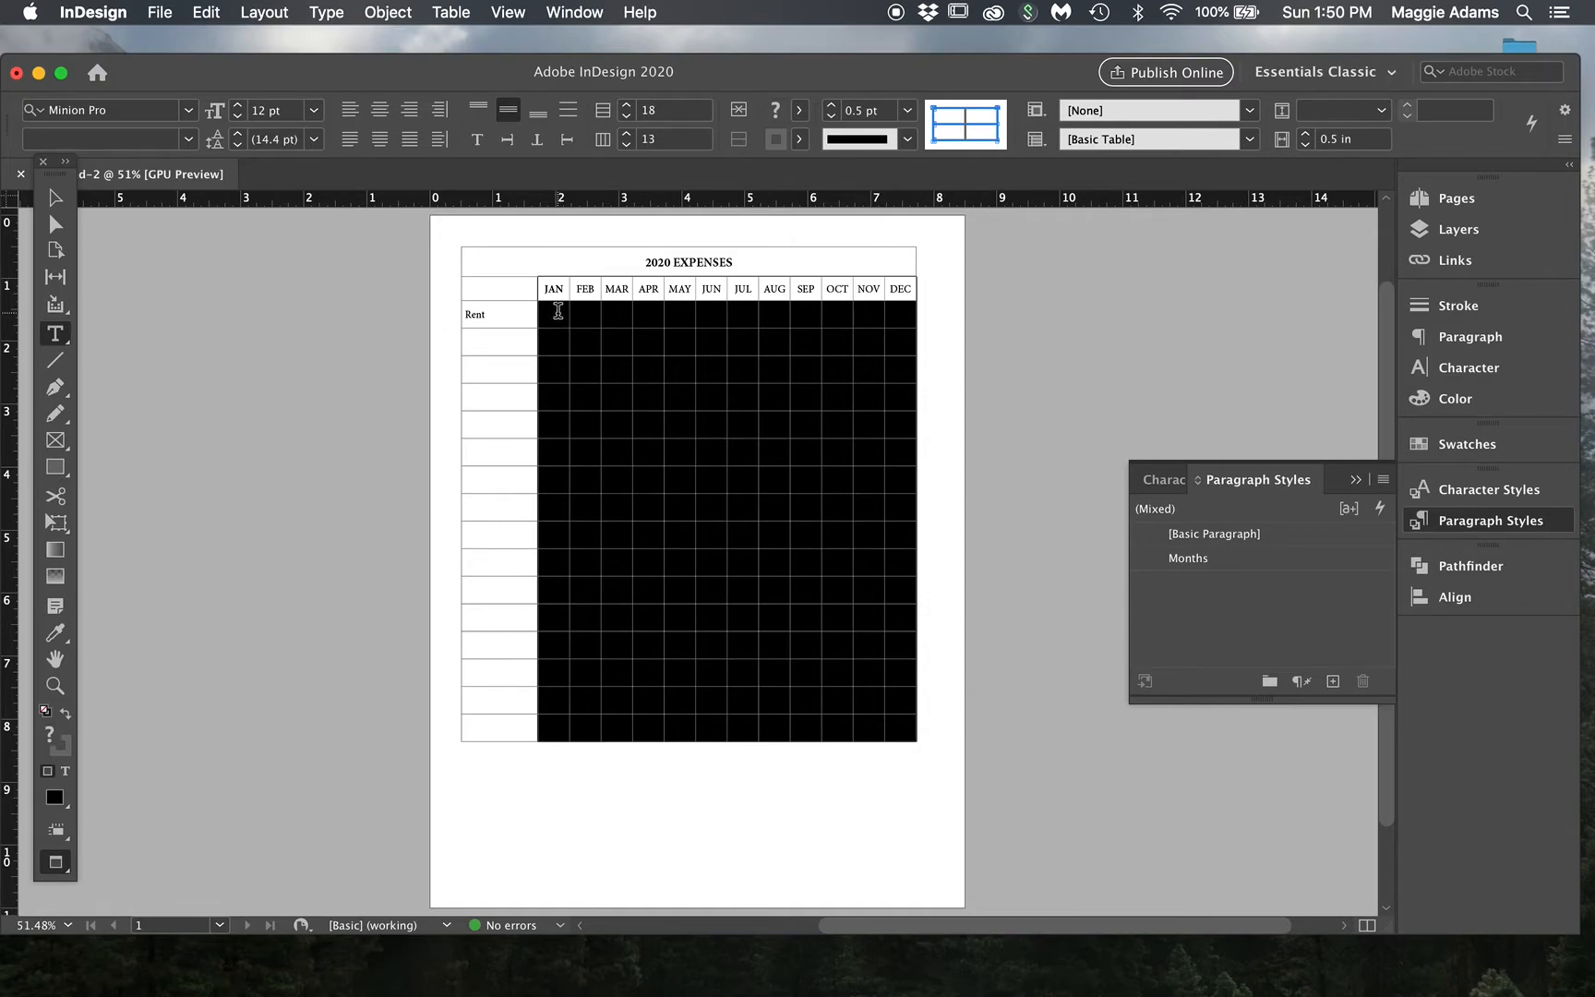
pyautogui.click(59, 198)
pyautogui.click(399, 378)
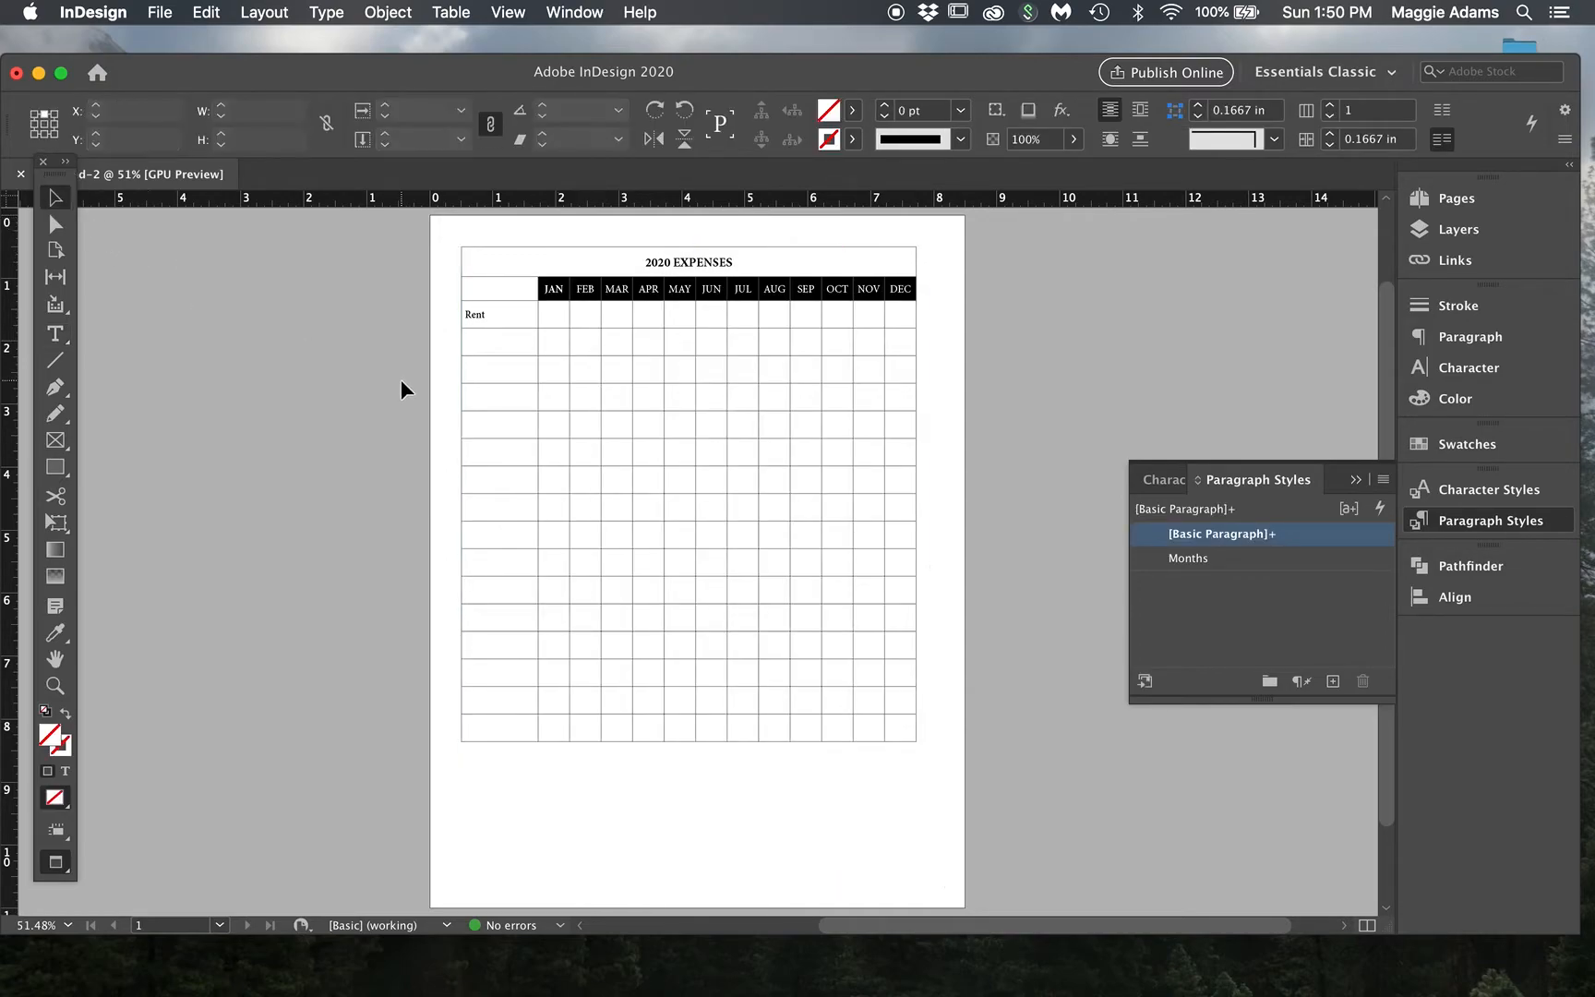
# Step: Turn off facing pages and change the letter-size document to landscape orientation, 11 by 8.5 in
pyautogui.click(161, 12)
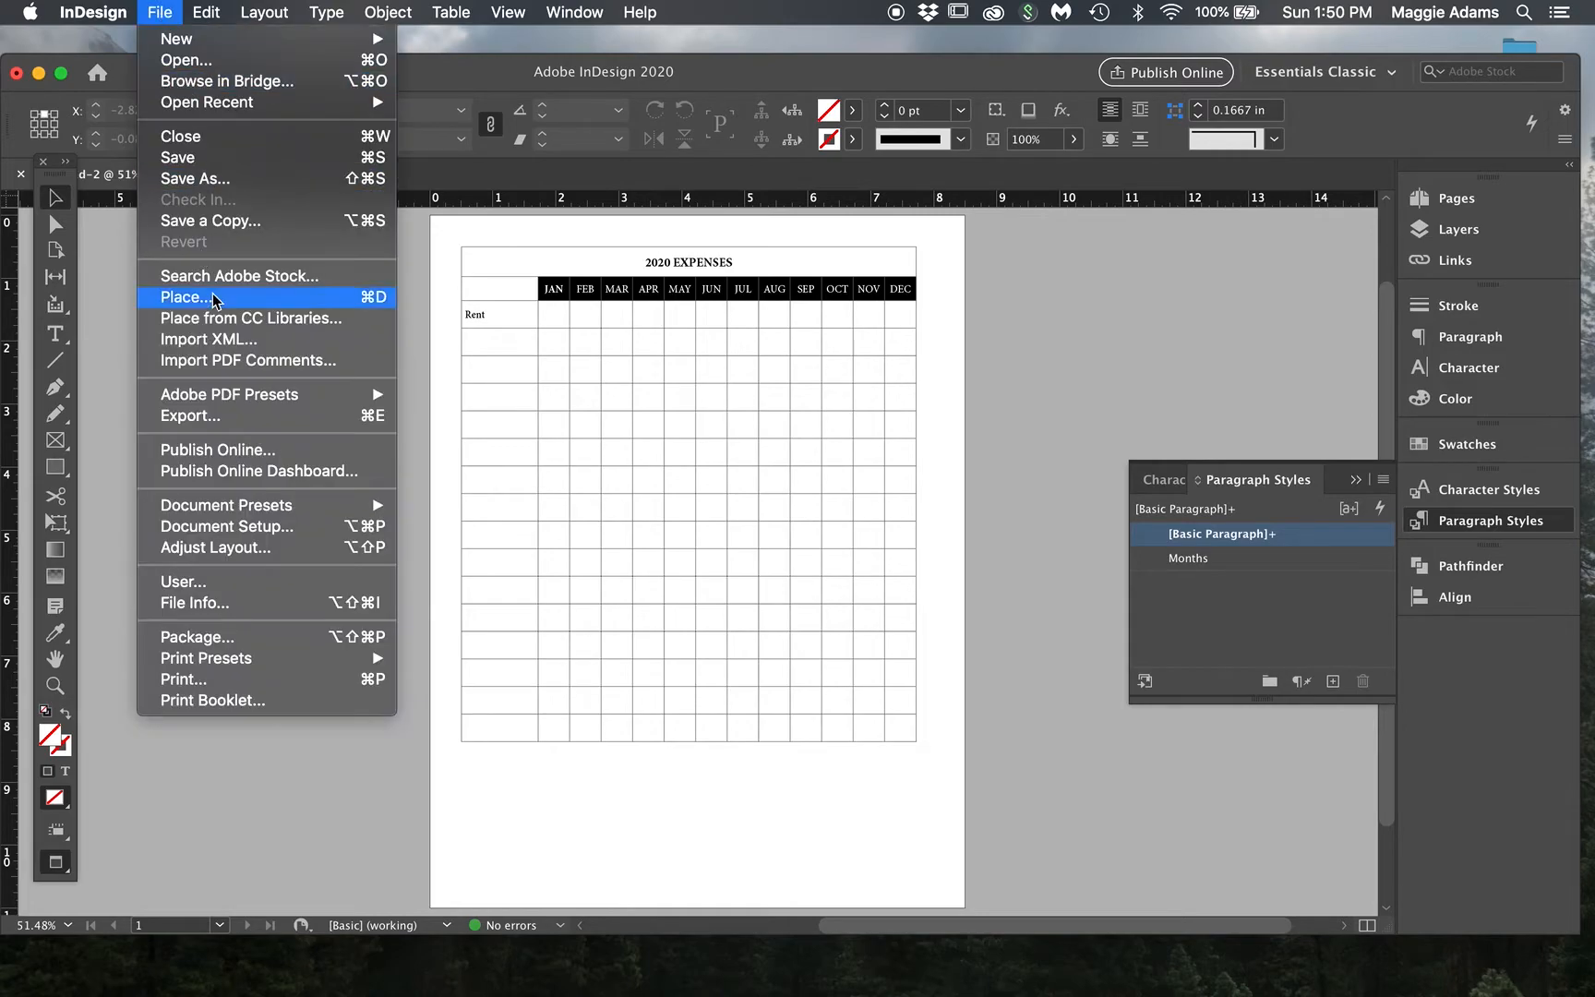
pyautogui.click(267, 526)
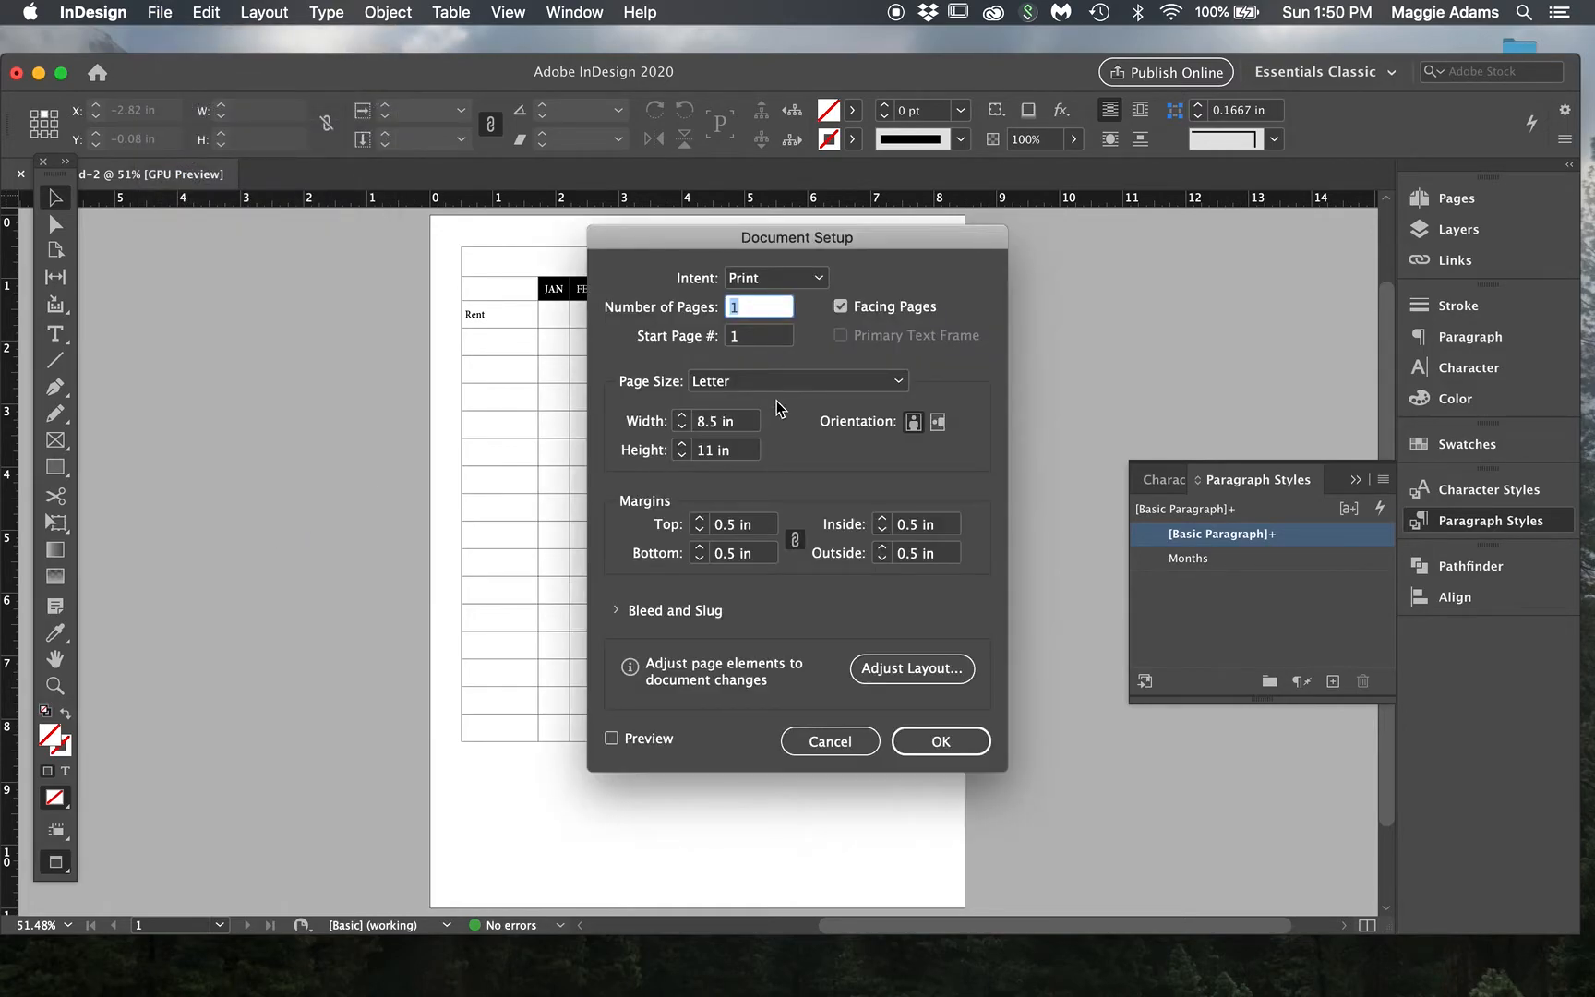
pyautogui.click(849, 308)
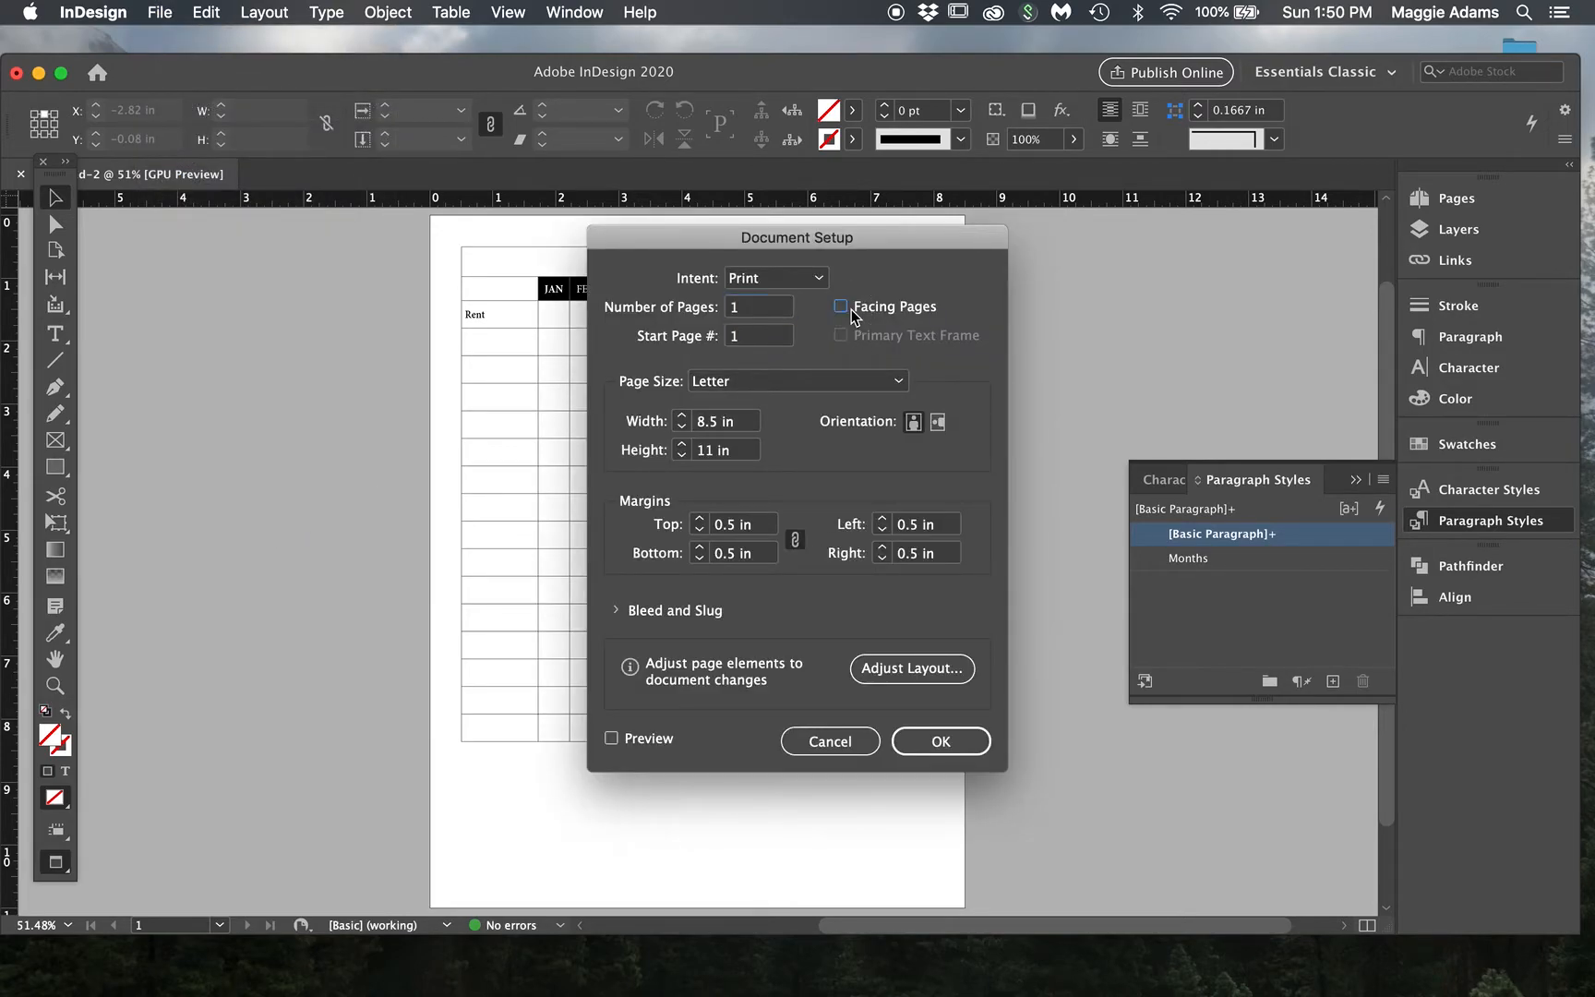
pyautogui.click(937, 423)
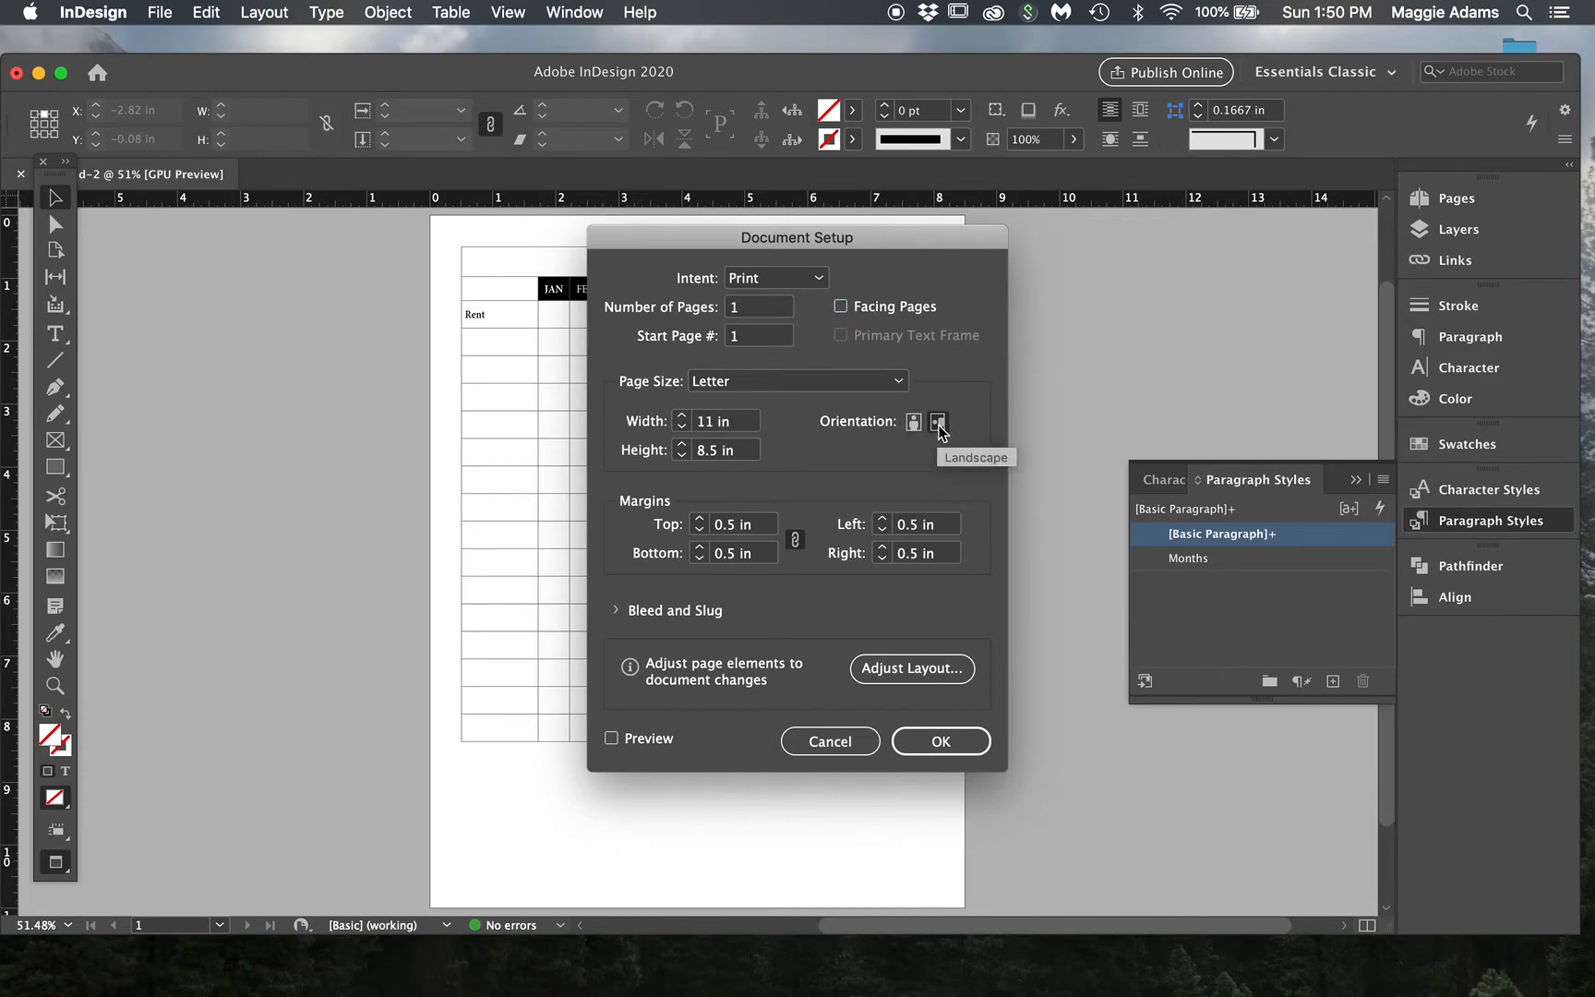
pyautogui.click(941, 741)
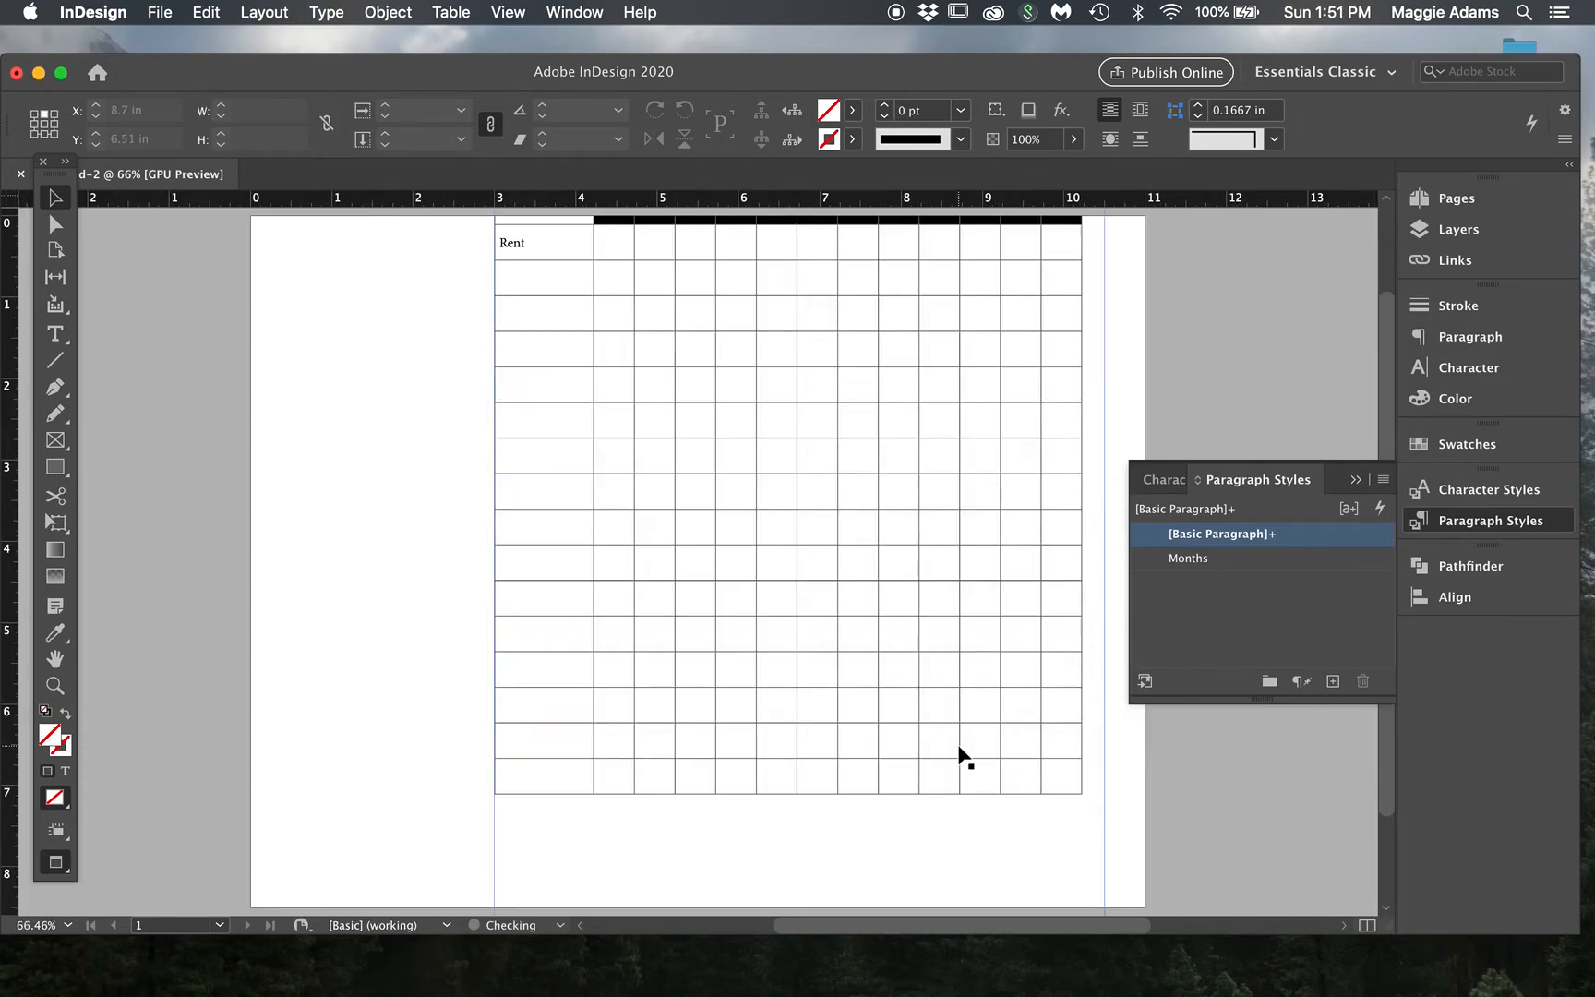
# Step: Move the table's frame toward the upper-left margin corner of the landscape page, to about X 4.33 in, Y 0.5 in
pyautogui.moveTo(712, 416); pyautogui.dragTo(517, 501)
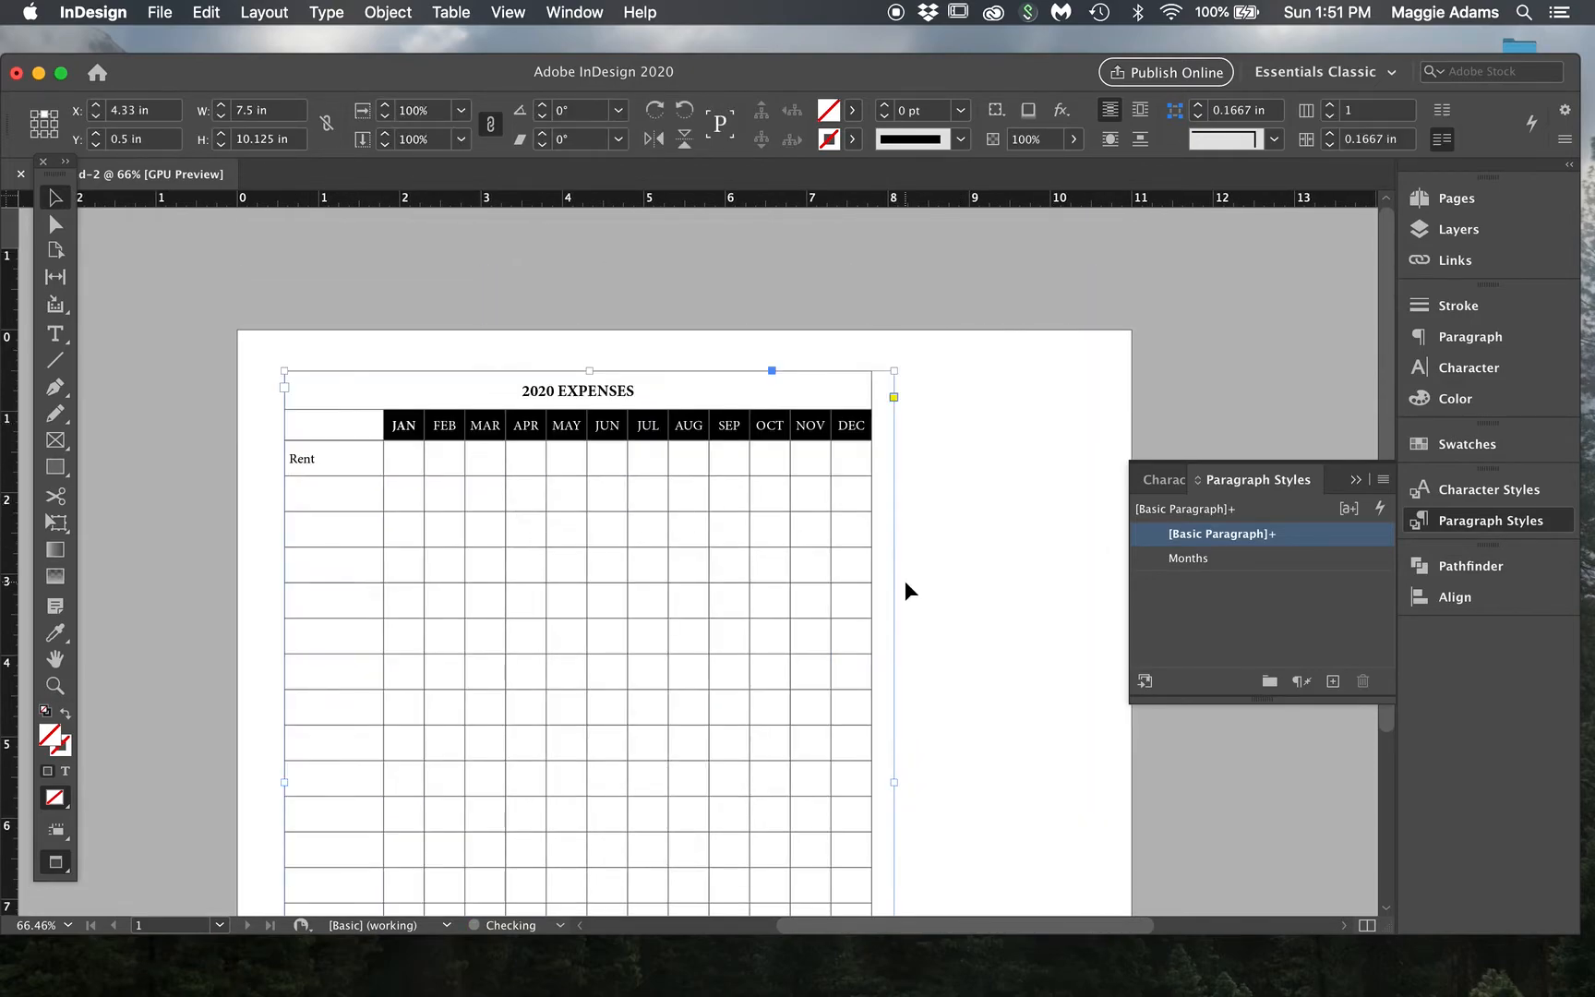
# Step: Widen the table's frame to about 9.92 in and the expense label column to about 1.6 in
pyautogui.moveTo(894, 784); pyautogui.dragTo(1091, 747)
pyautogui.doubleClick(673, 636)
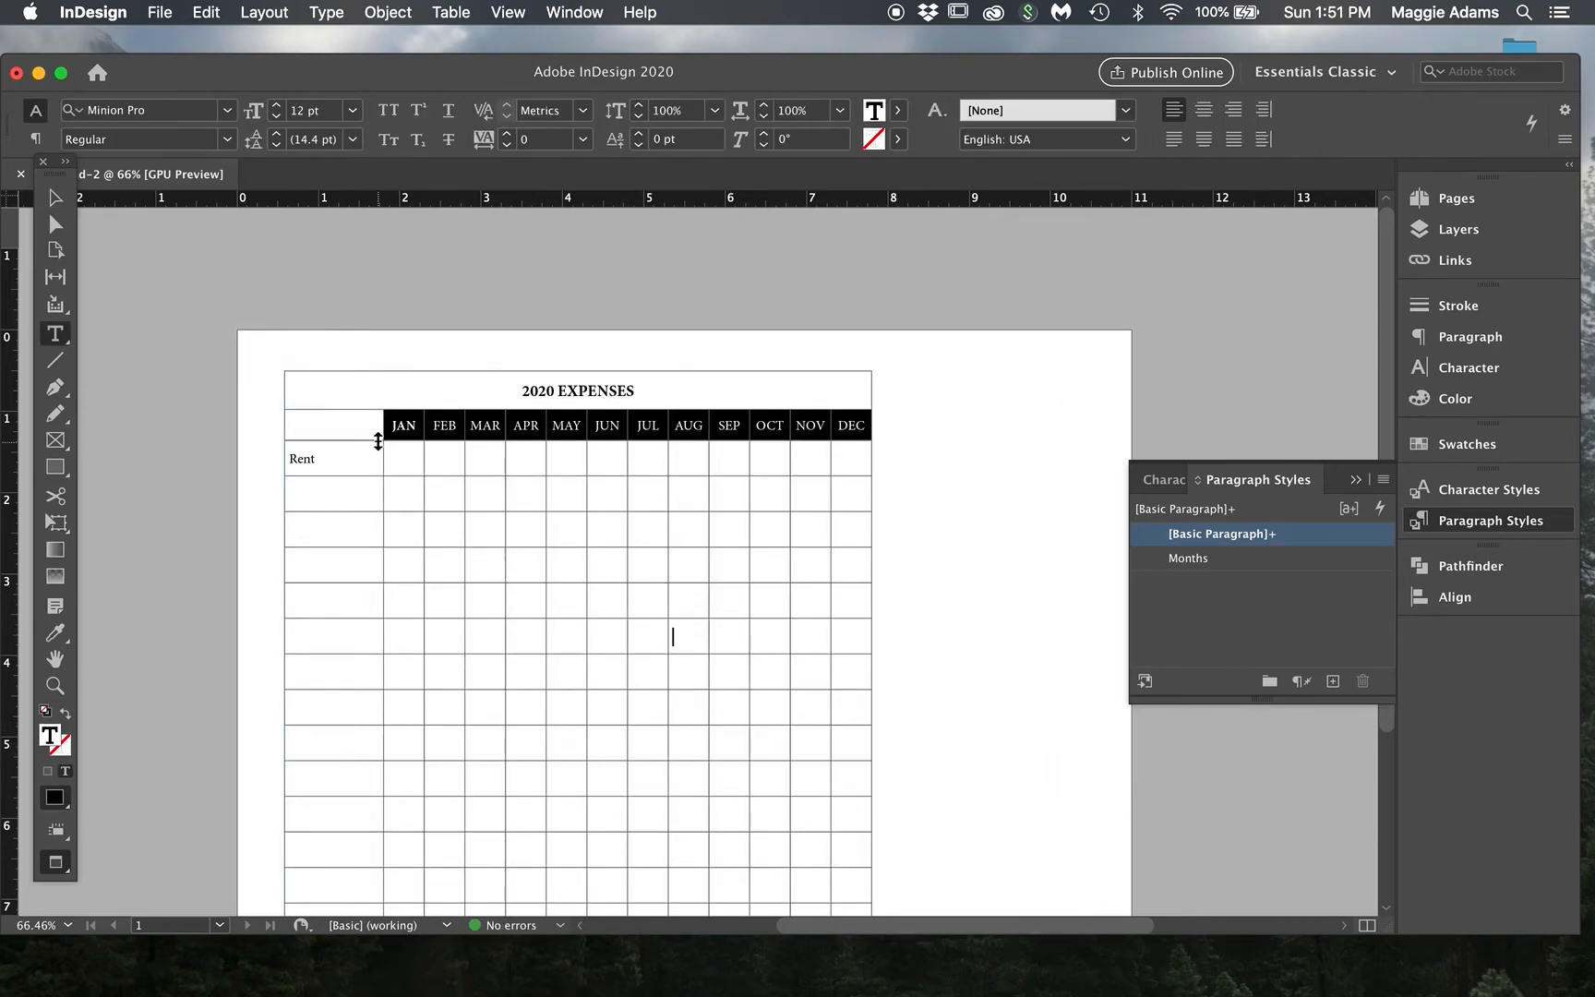
pyautogui.click(370, 403)
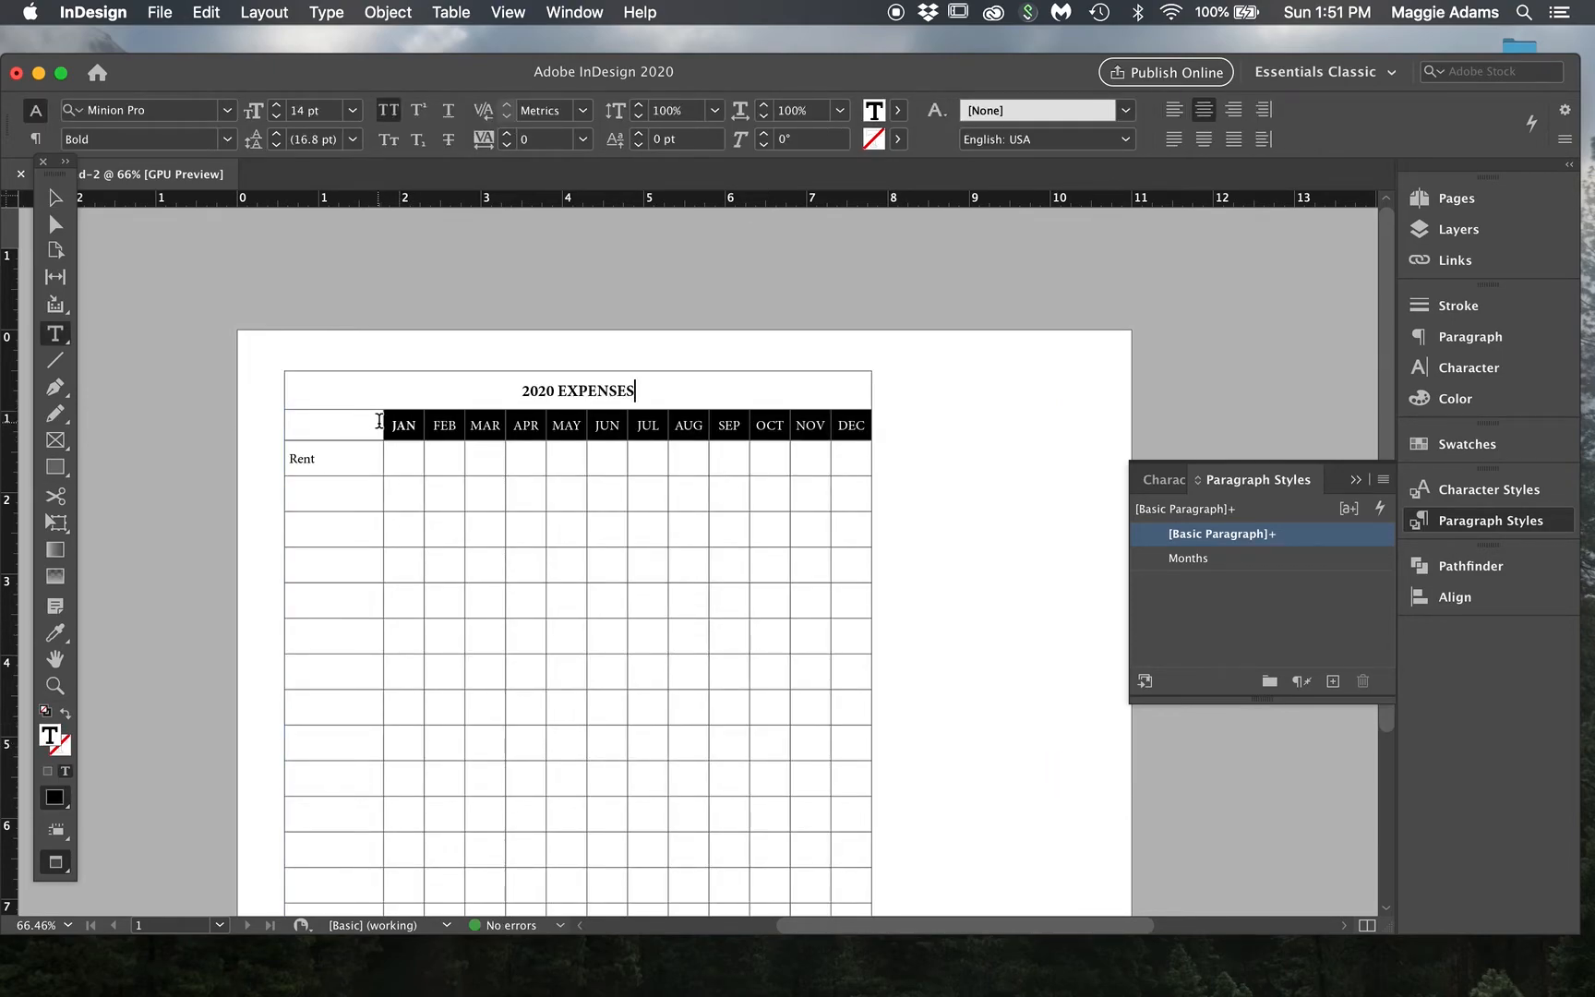
pyautogui.moveTo(385, 422); pyautogui.dragTo(878, 397)
# Step: Set the width of the JAN through DEC columns to 0.6875 in
pyautogui.click(444, 364)
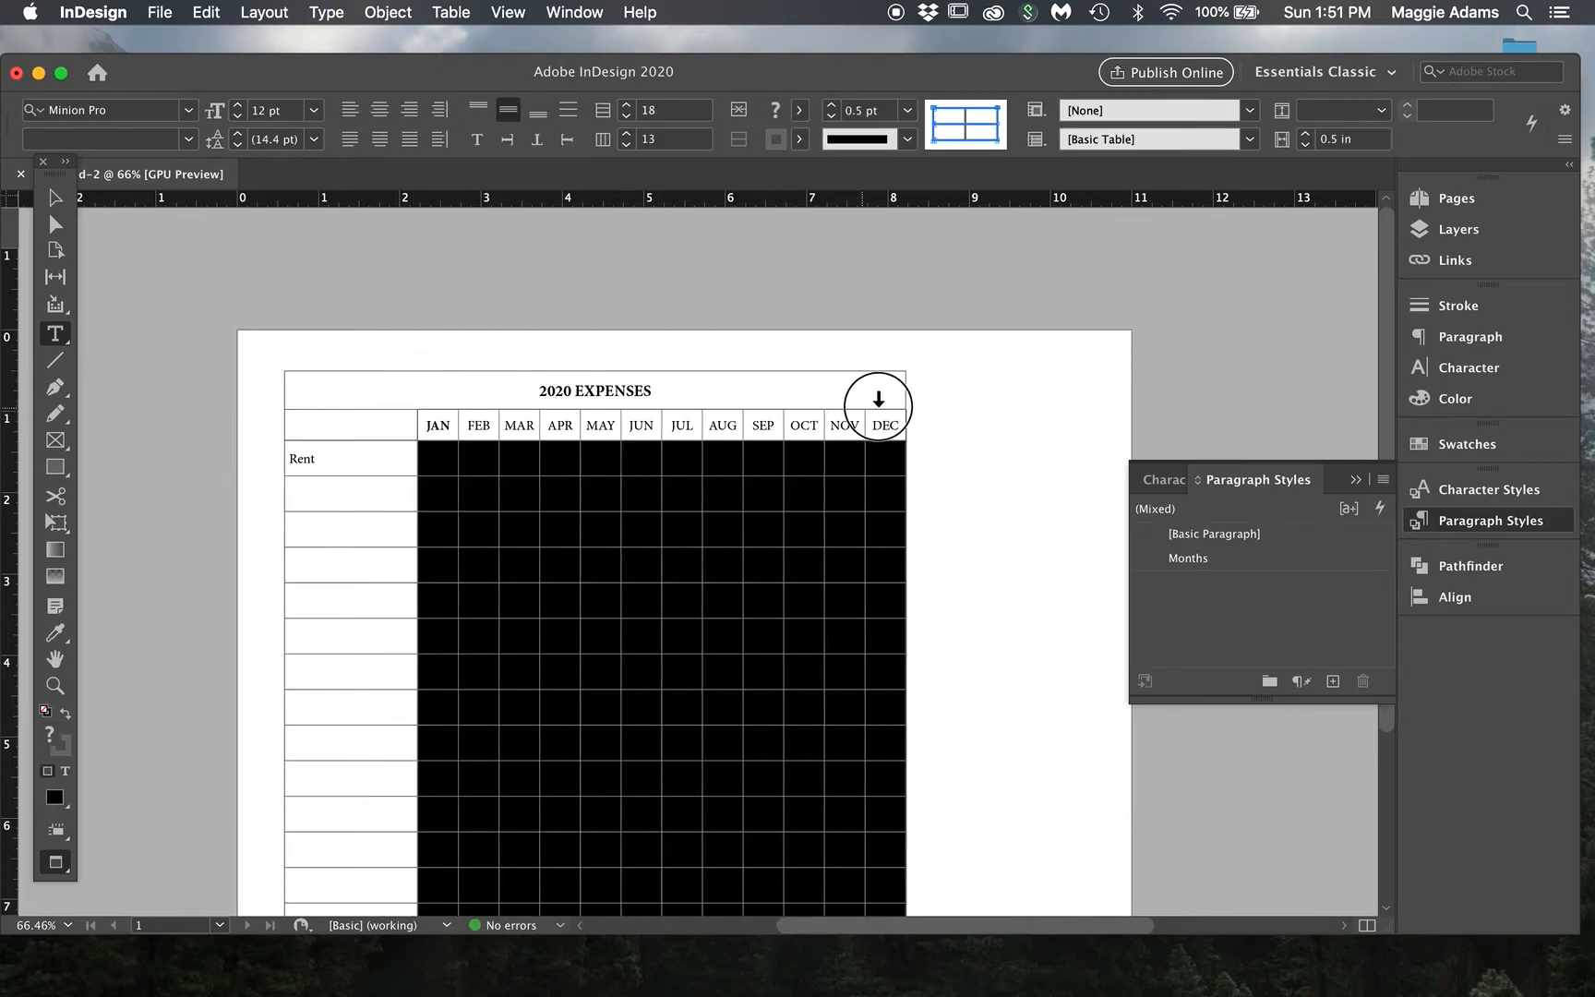
pyautogui.click(1304, 133)
pyautogui.click(1305, 134)
pyautogui.click(1305, 134)
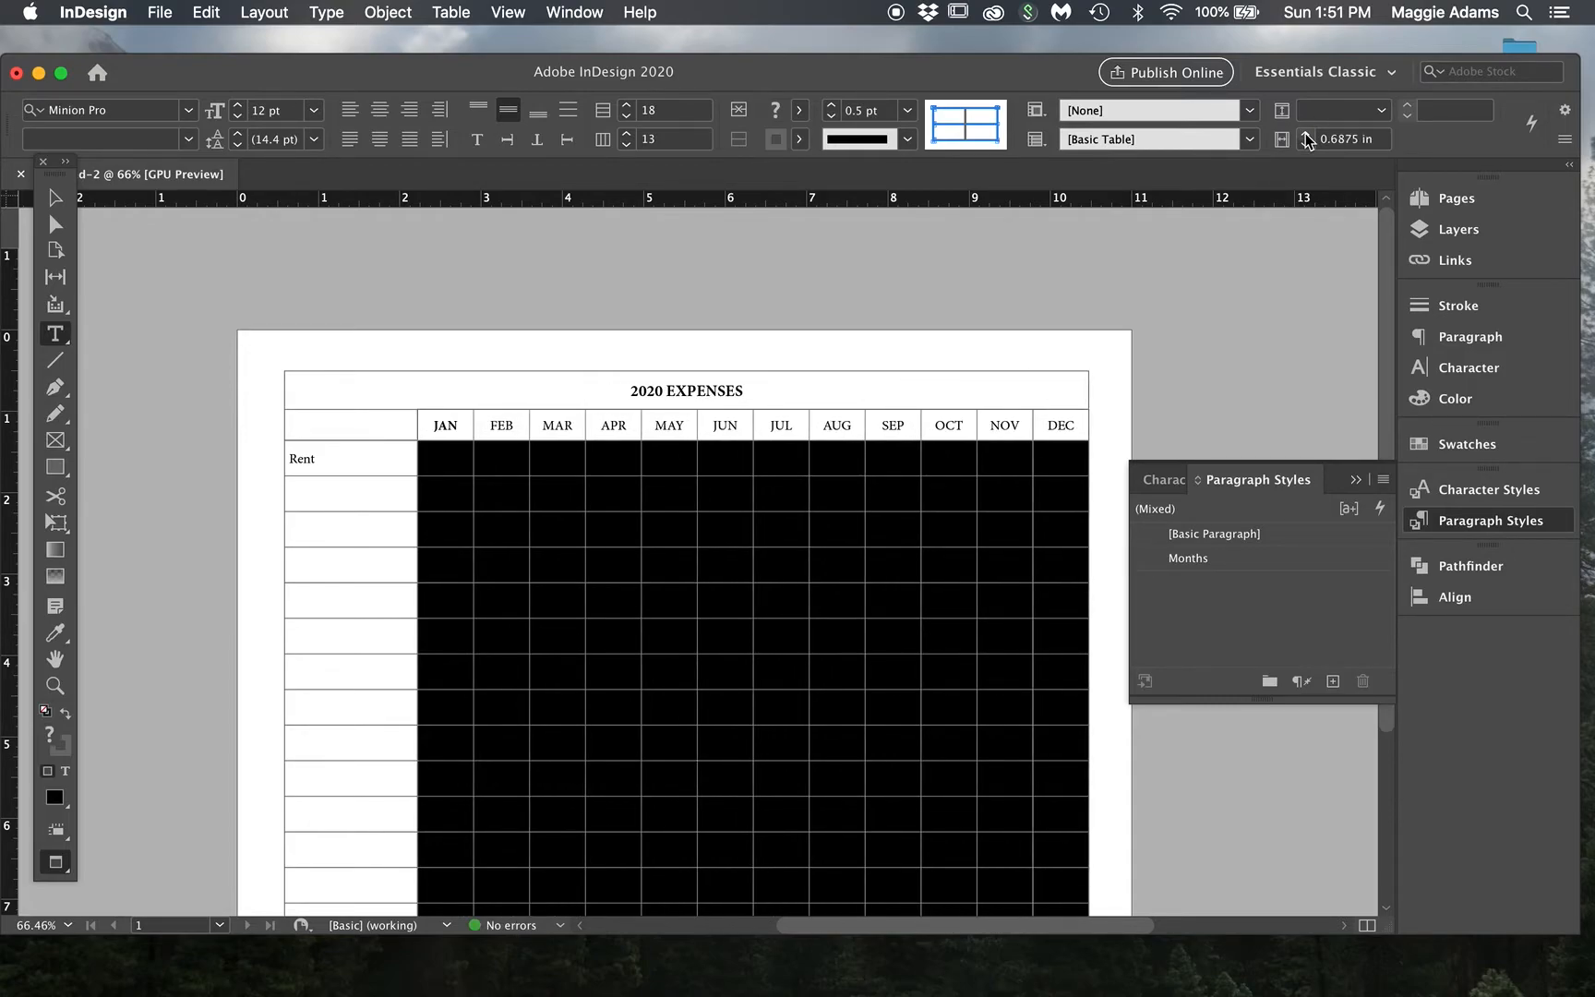
pyautogui.click(56, 198)
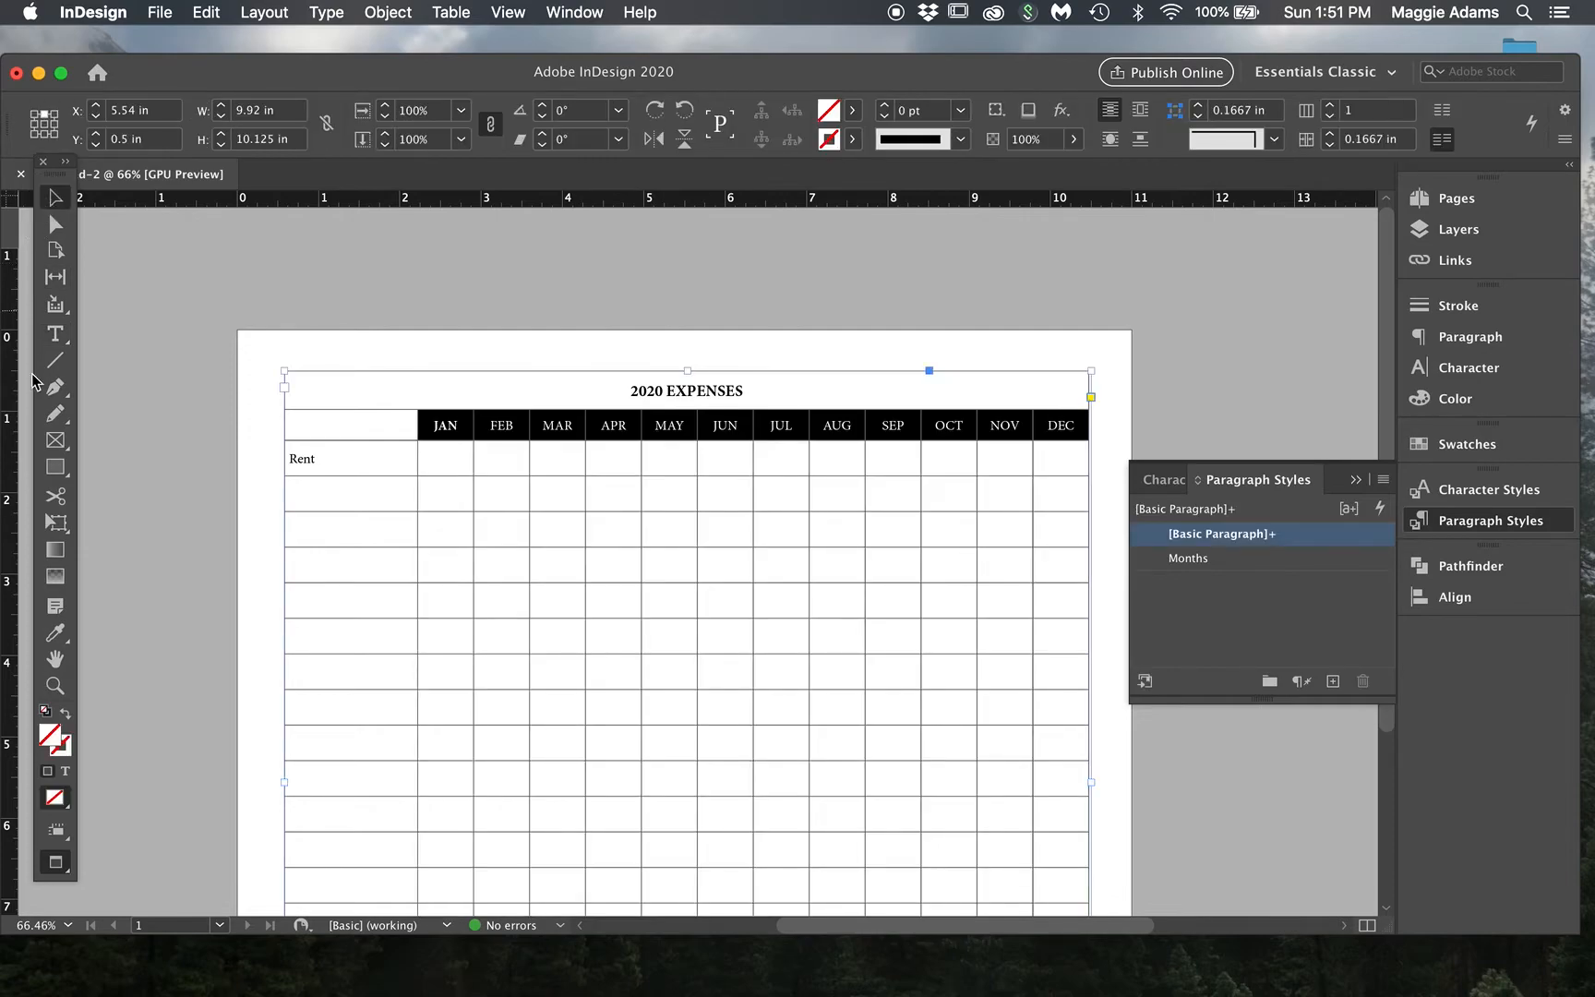
# Step: Set the height of the Rent row and all rows below it to exactly 0.375 in
pyautogui.click(56, 685)
pyautogui.keyDown('alt'); pyautogui.click(692, 716); pyautogui.keyUp('alt')
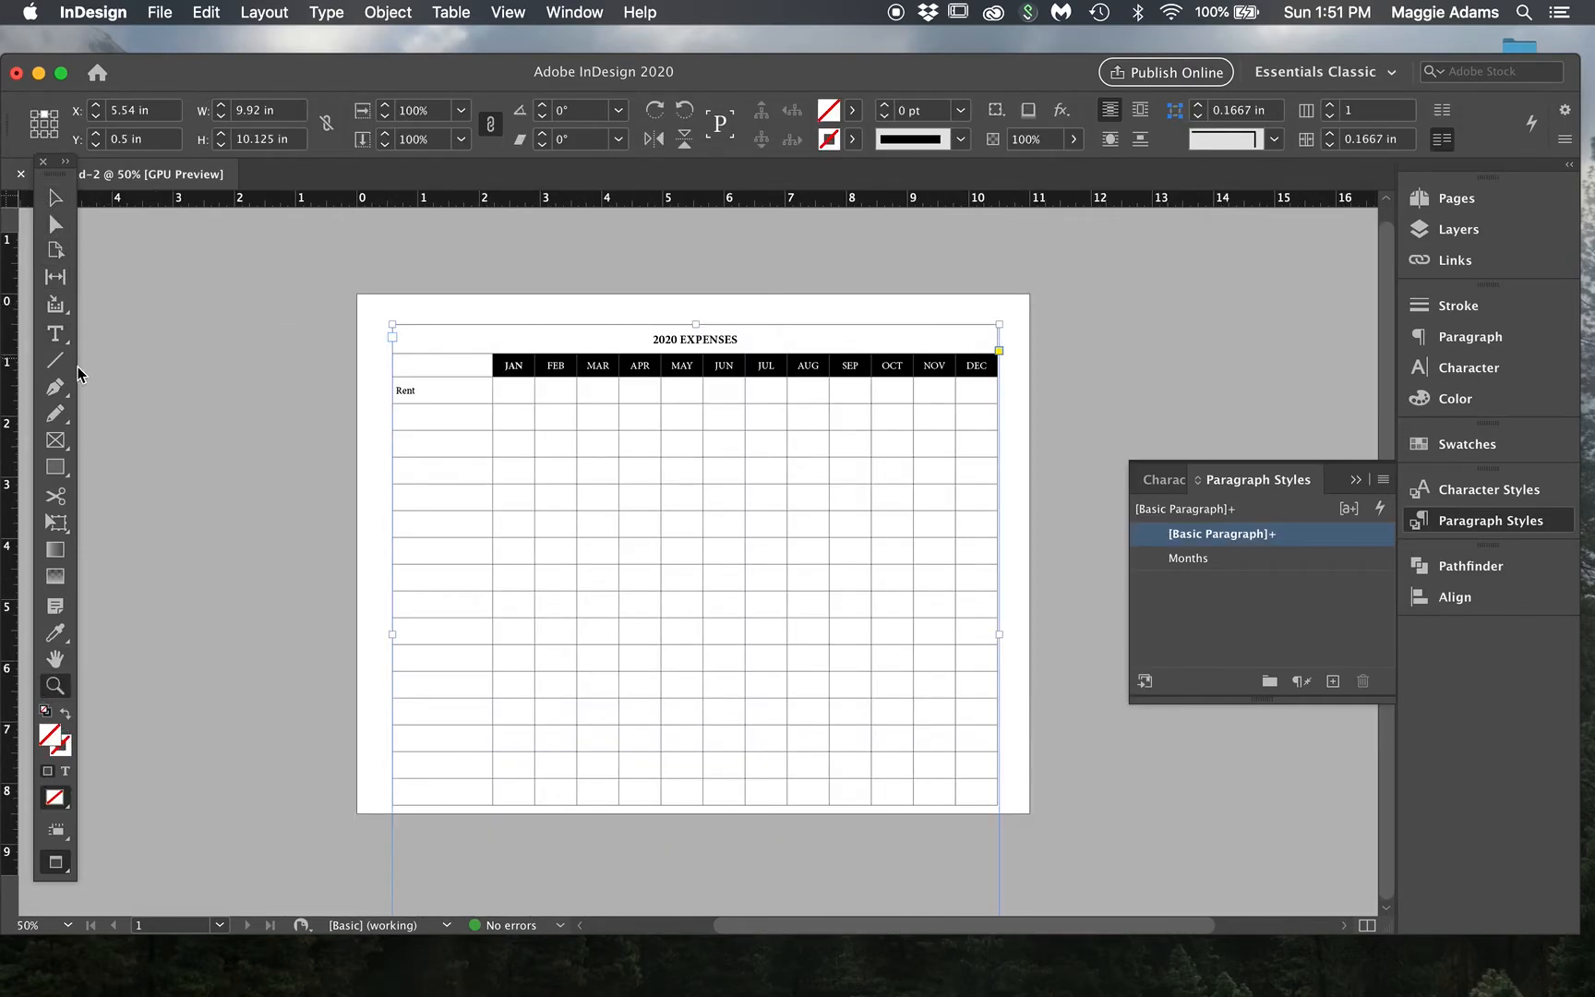
pyautogui.click(56, 333)
pyautogui.click(383, 391)
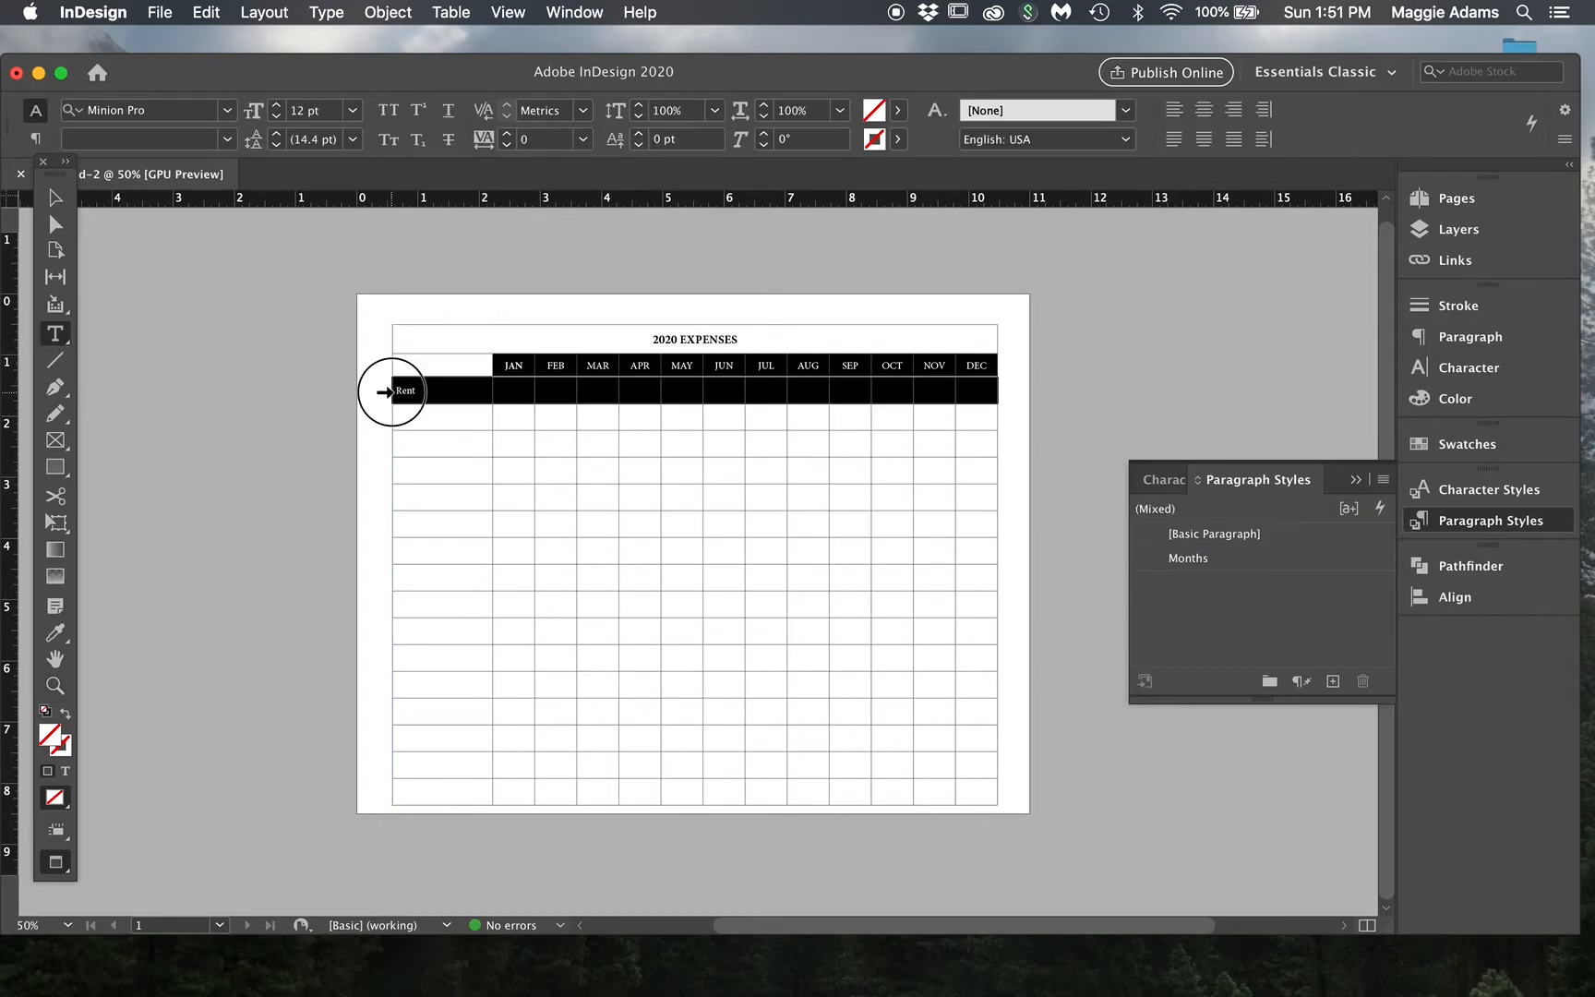
pyautogui.moveTo(383, 391); pyautogui.dragTo(380, 791)
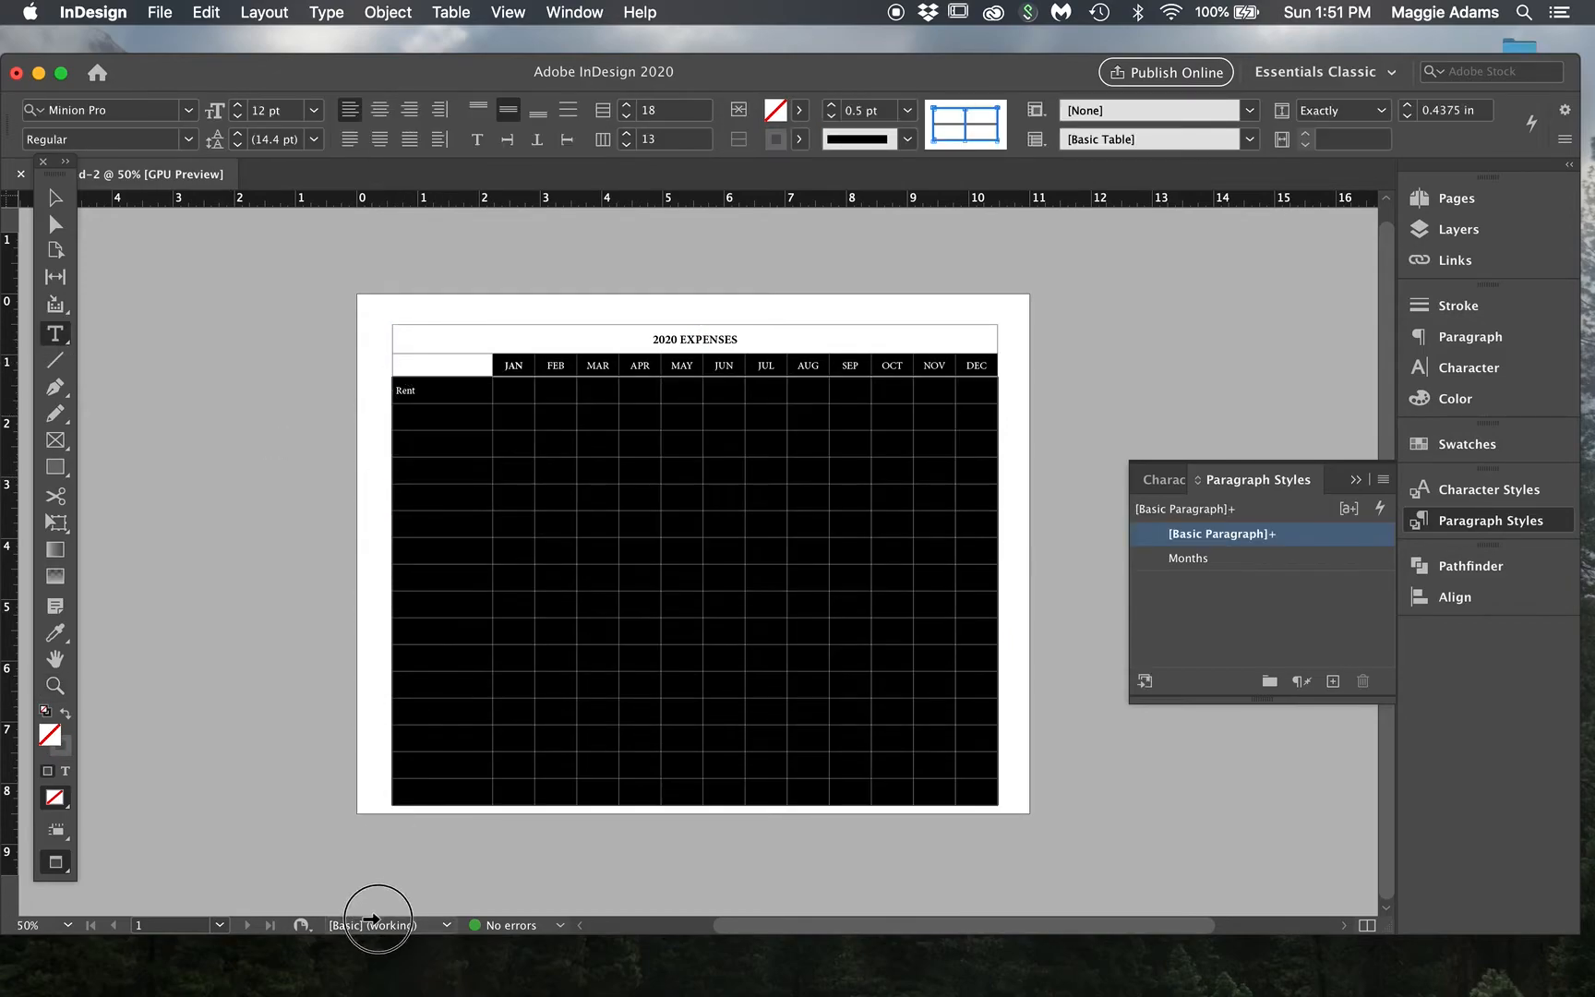
pyautogui.click(1406, 116)
pyautogui.click(686, 598)
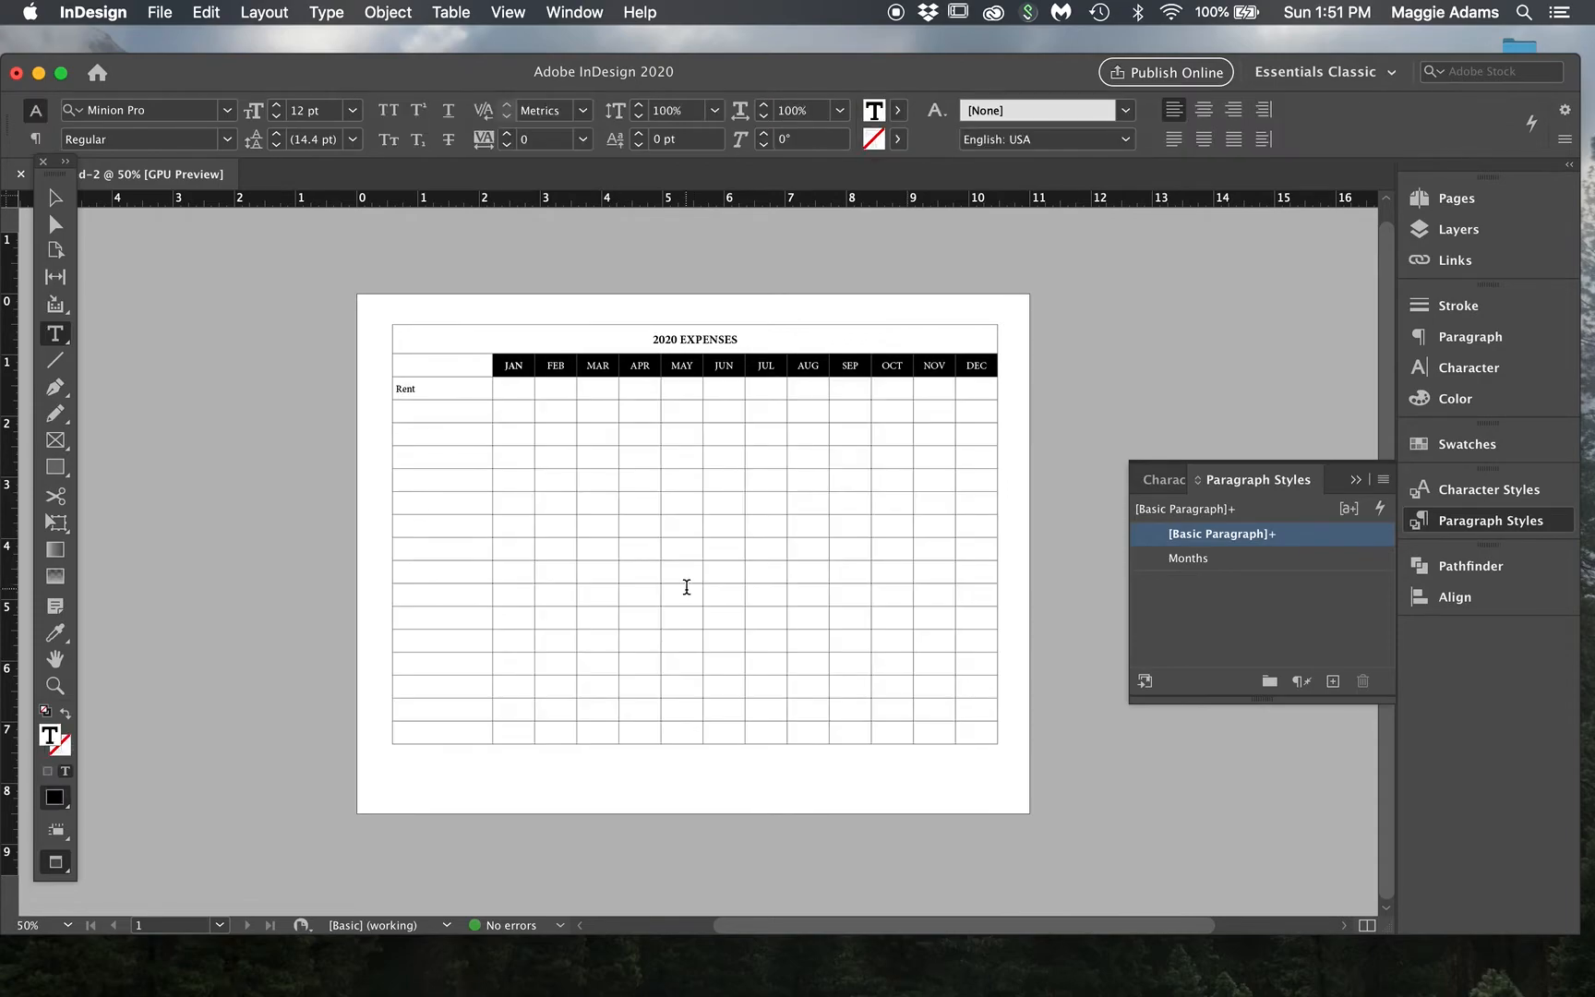
# Step: Enter the expense label Car payment below Rent and move the text cursor through the neighbouring month cells
pyautogui.click(420, 409)
pyautogui.write('Ca')
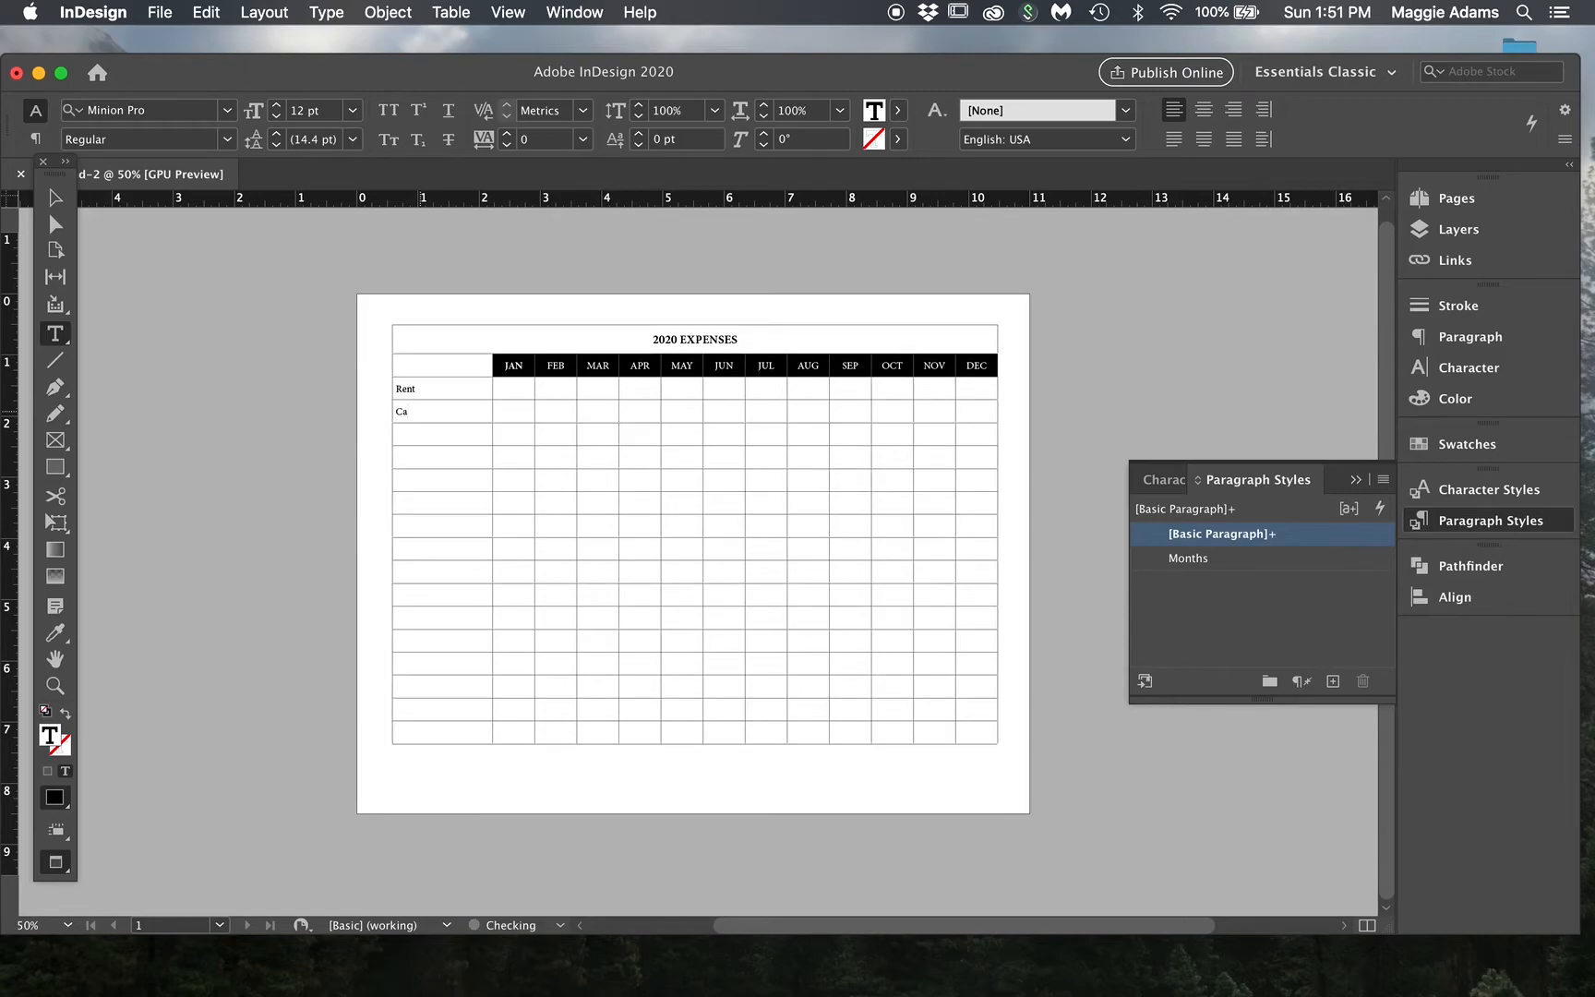
pyautogui.write('r payment')
pyautogui.press('Tab')
pyautogui.press('Tab')
pyautogui.press('Tab')
pyautogui.press('Tab')
pyautogui.press('Tab')
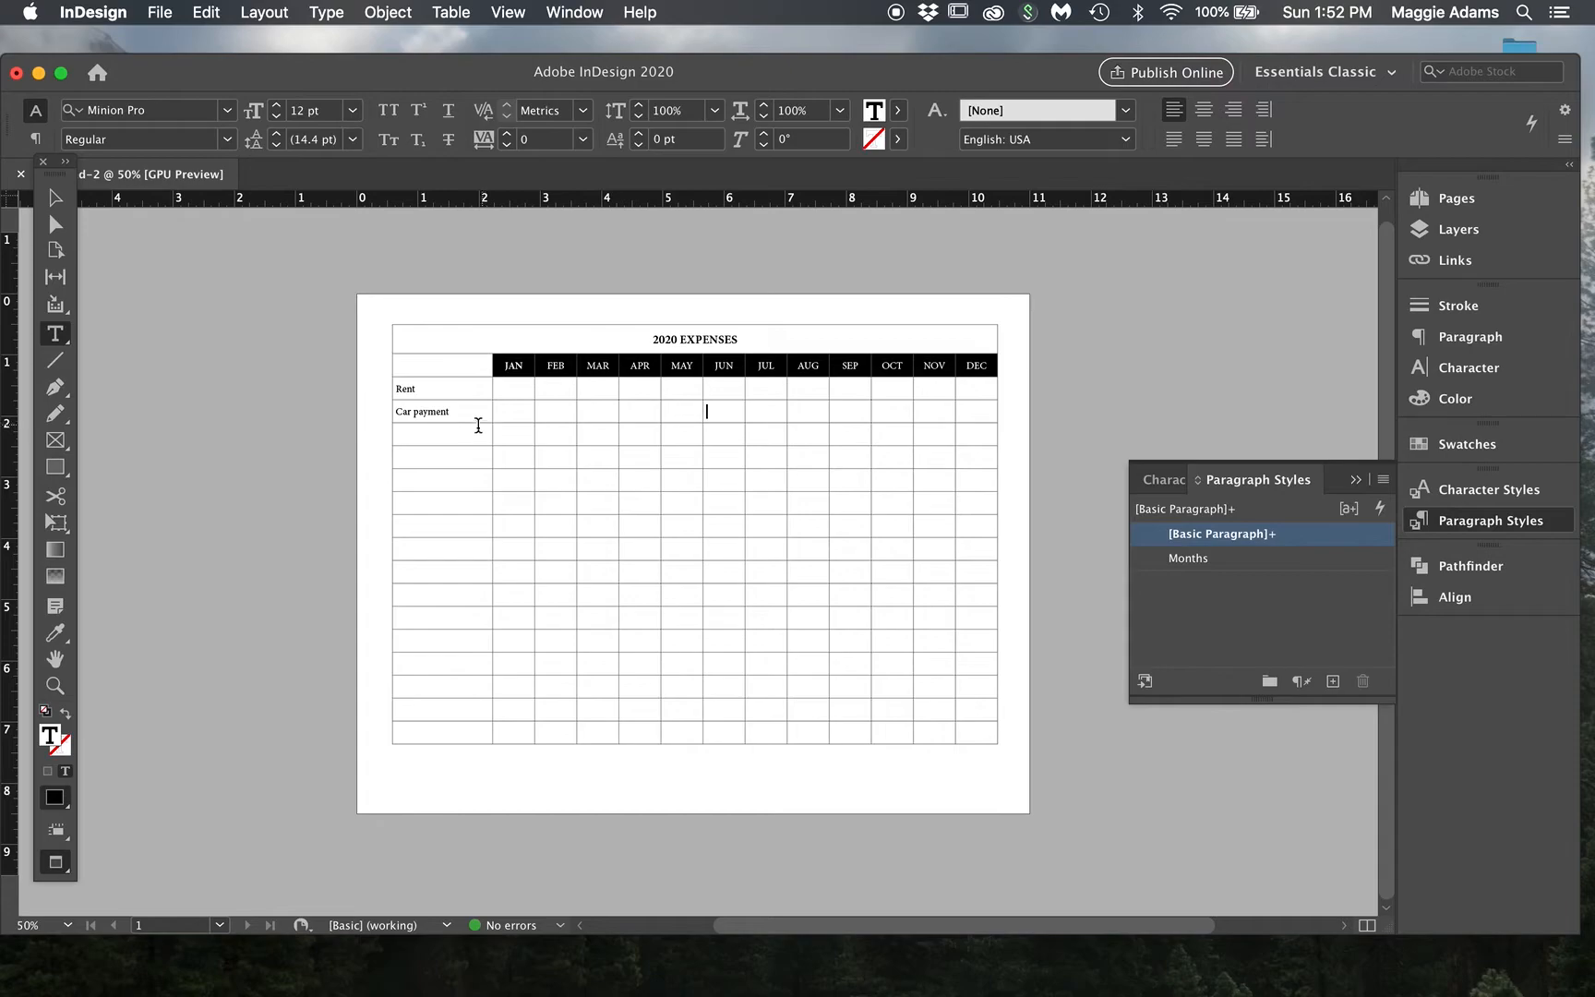
pyautogui.press('Down')
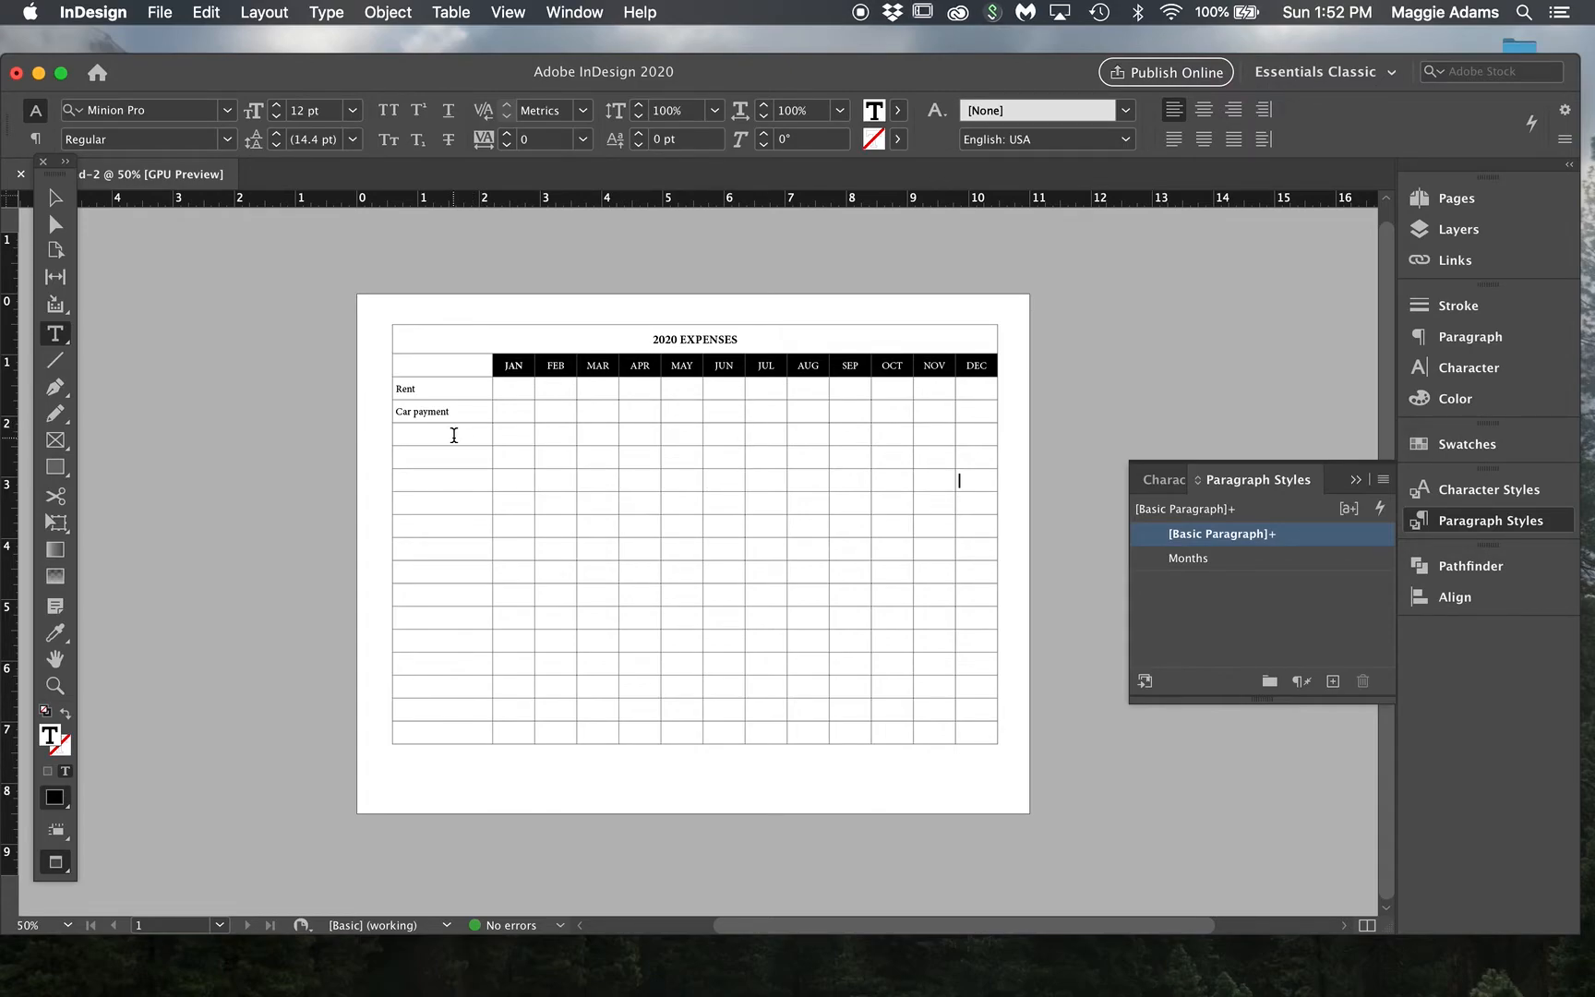
# Step: Enter the expense labels Car Insurance, Electric, Gas and Water in the rows below Car payment
pyautogui.click(438, 431)
pyautogui.write('Car Insurance')
pyautogui.click(442, 450)
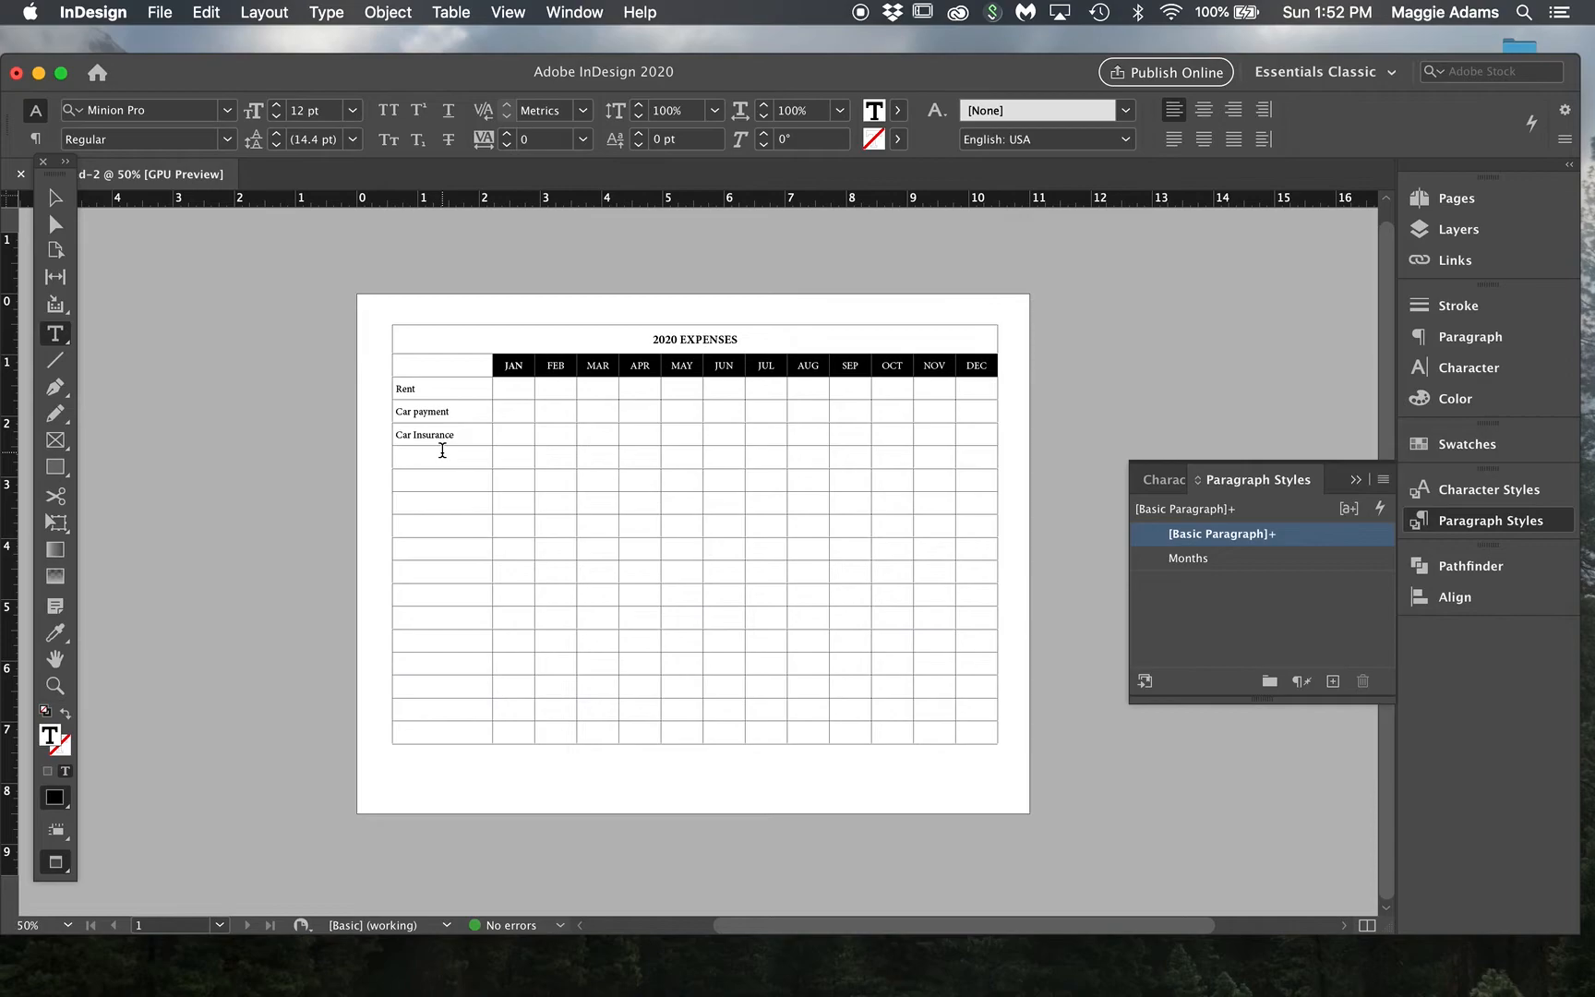
pyautogui.write('Electric')
pyautogui.click(441, 473)
pyautogui.write('Gas')
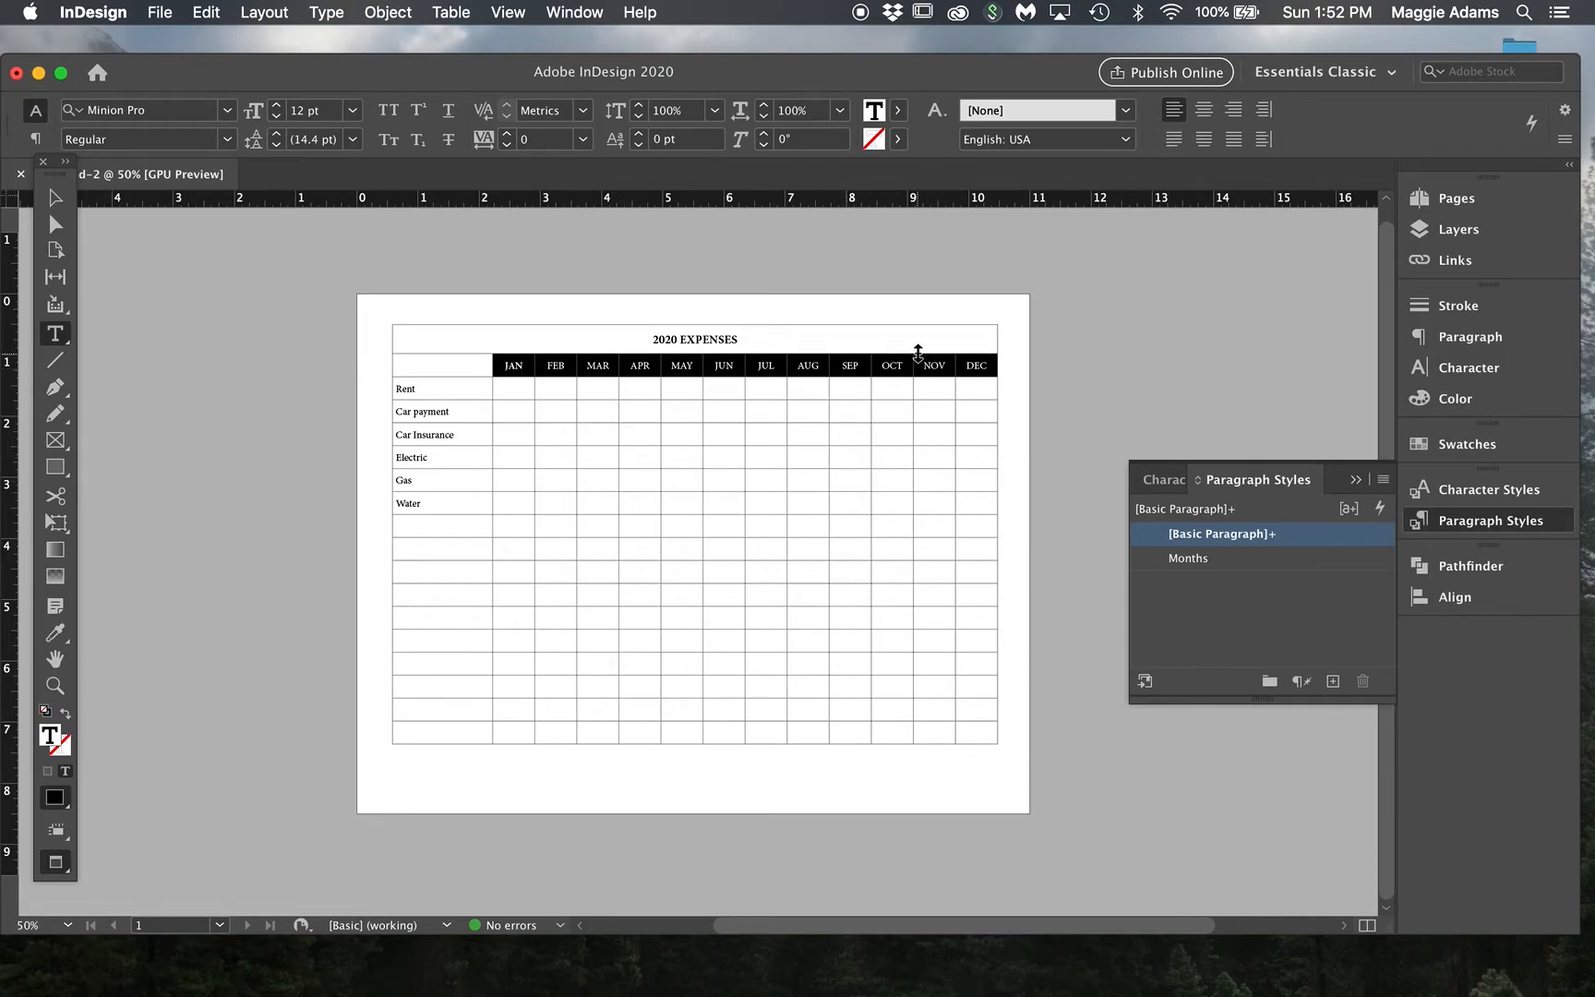
# Step: Insert one column to the right of the DEC column
pyautogui.click(976, 323)
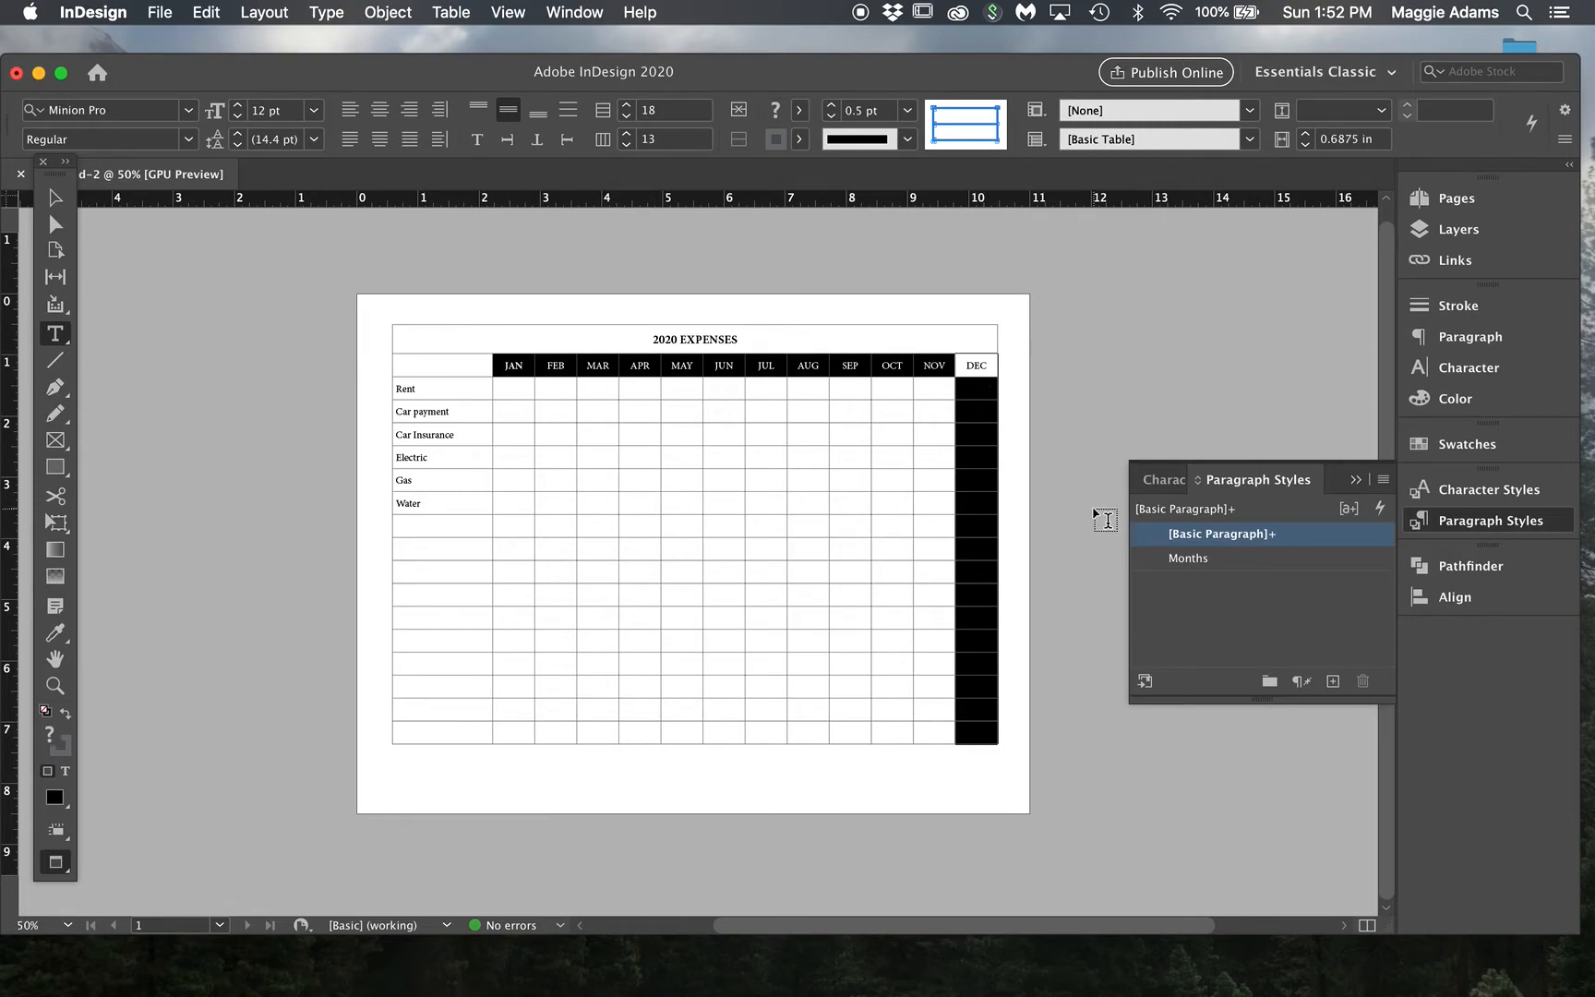
pyautogui.click(451, 13)
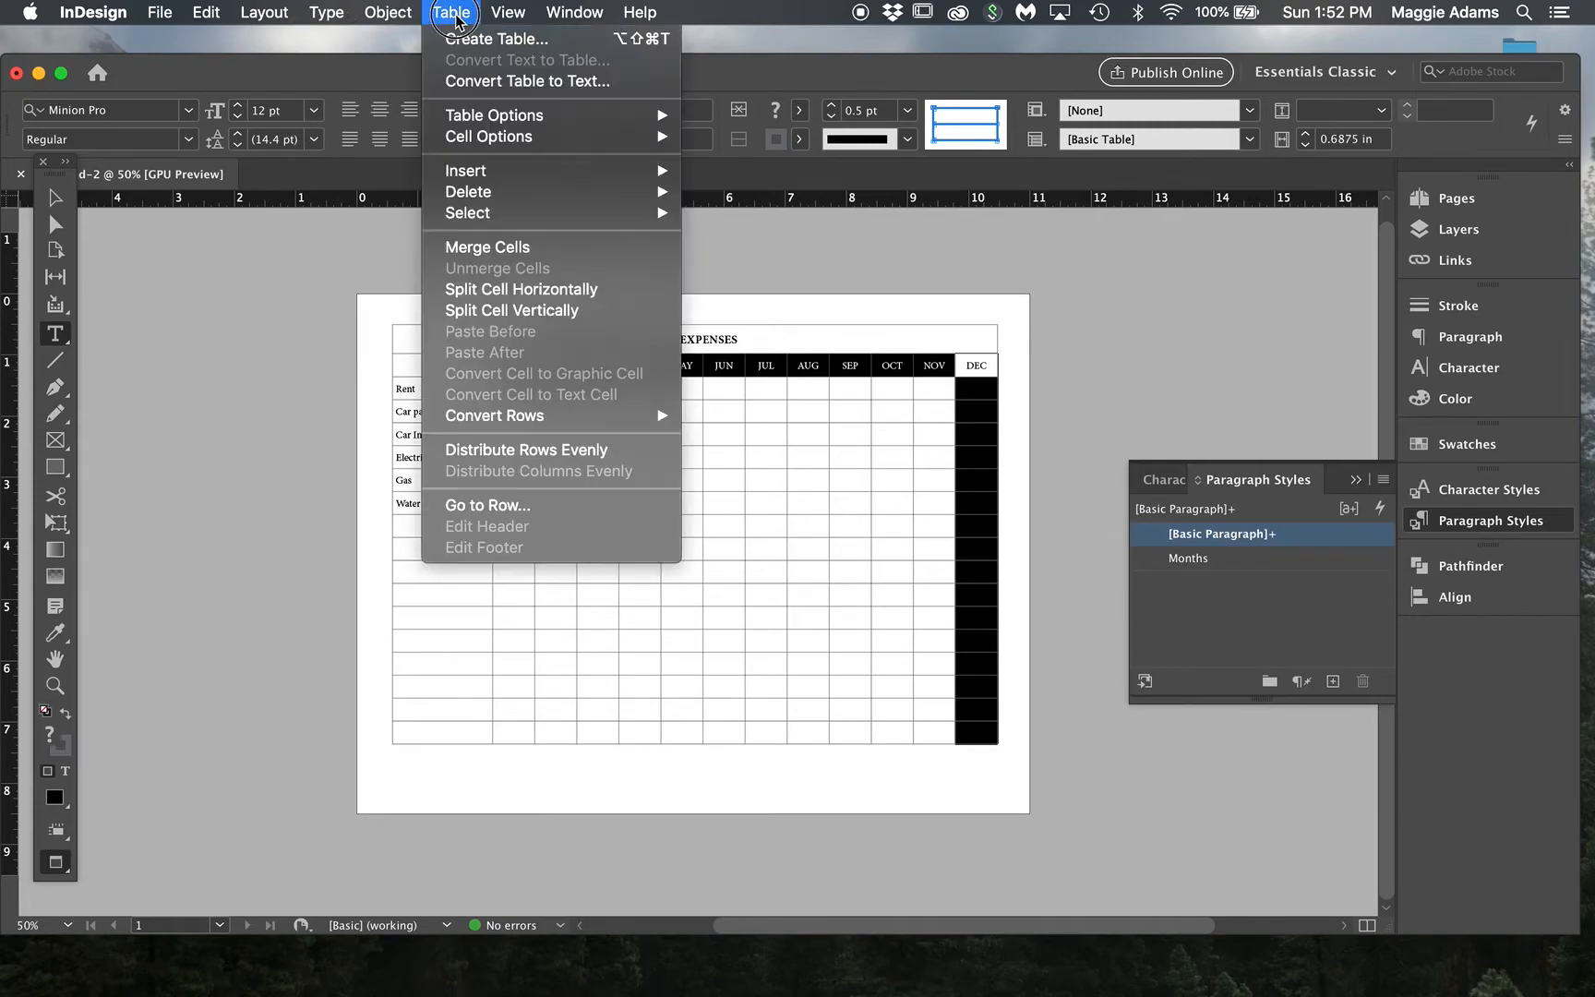
pyautogui.moveTo(516, 173)
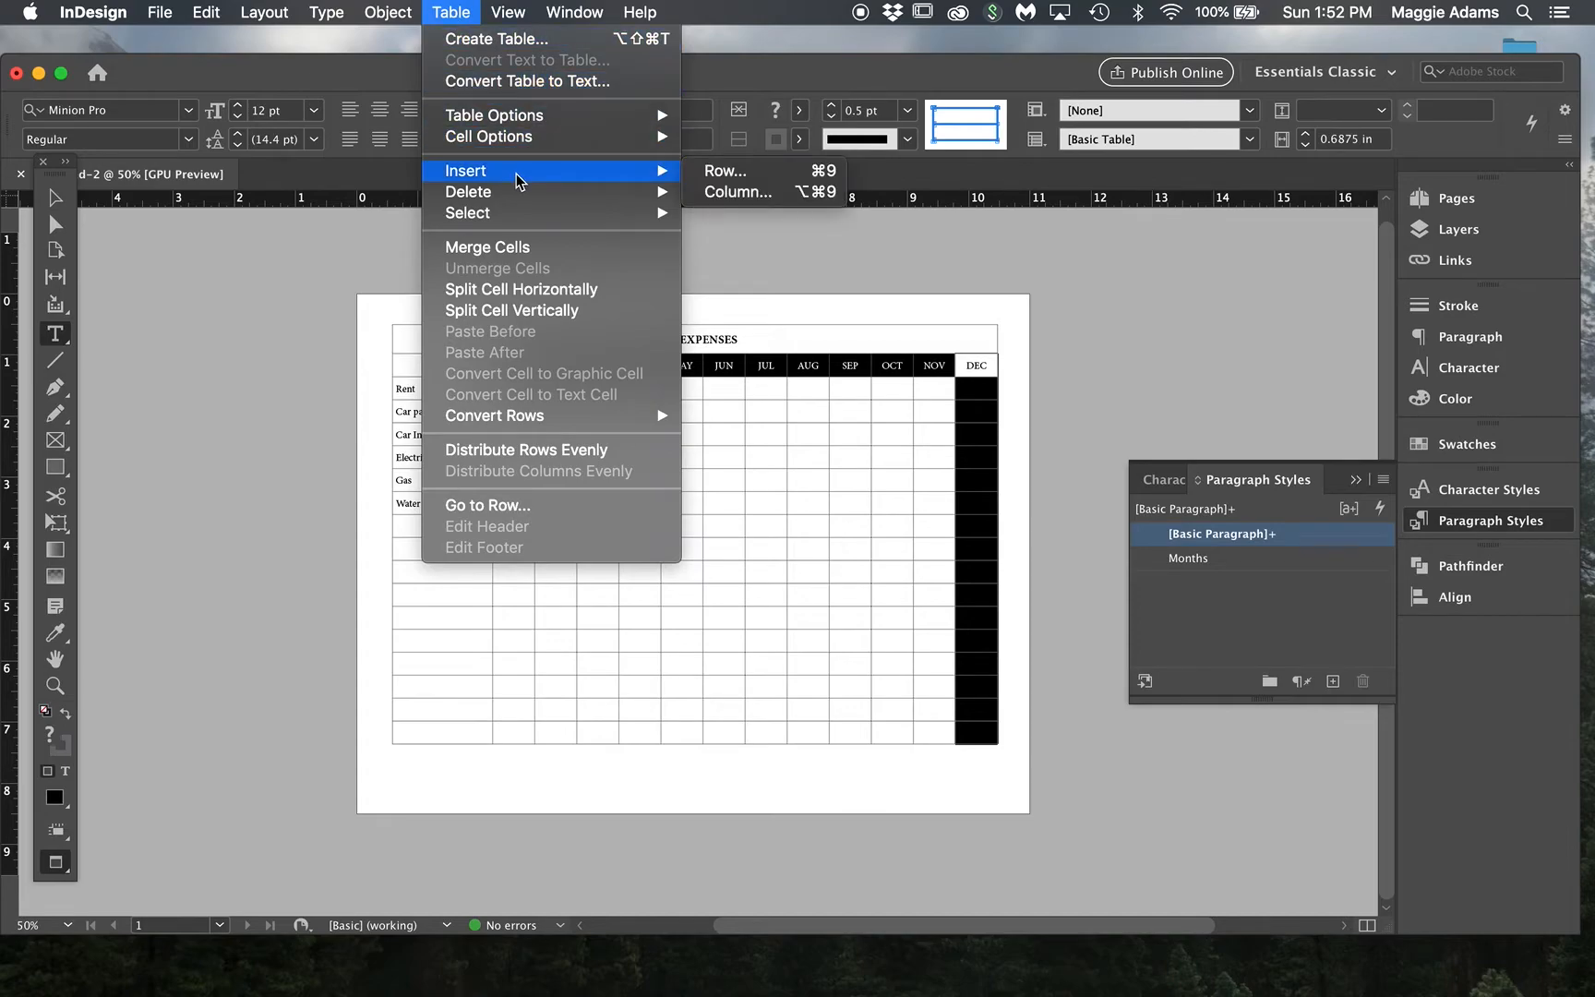
pyautogui.click(734, 194)
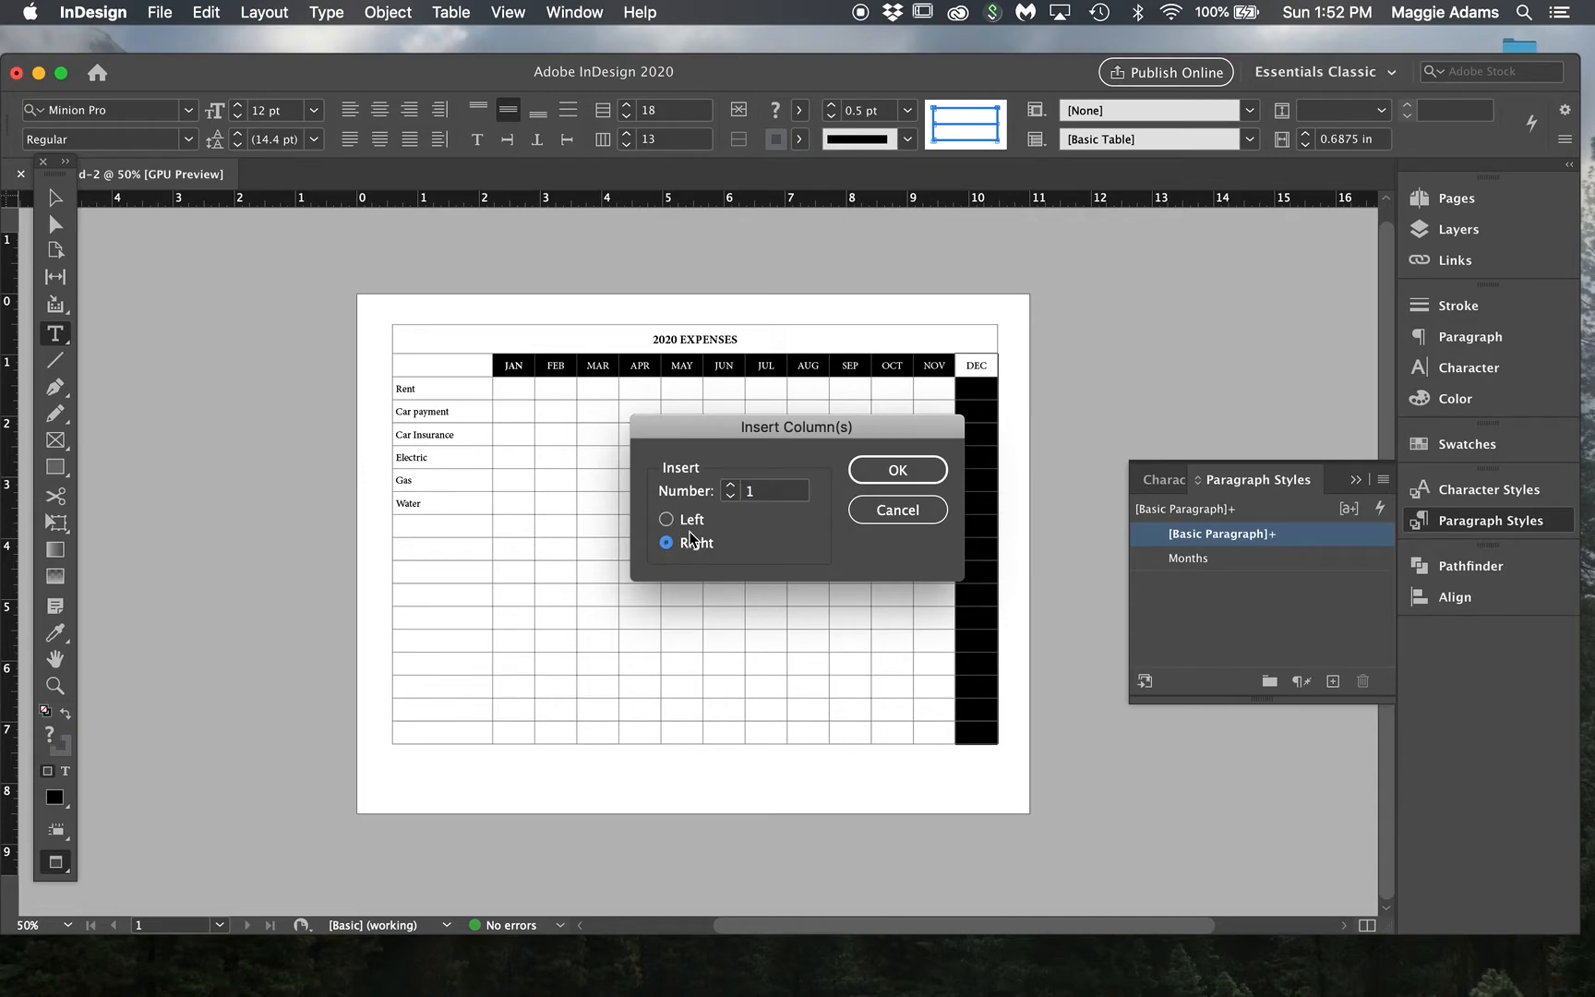
pyautogui.click(731, 485)
pyautogui.click(730, 492)
pyautogui.click(897, 469)
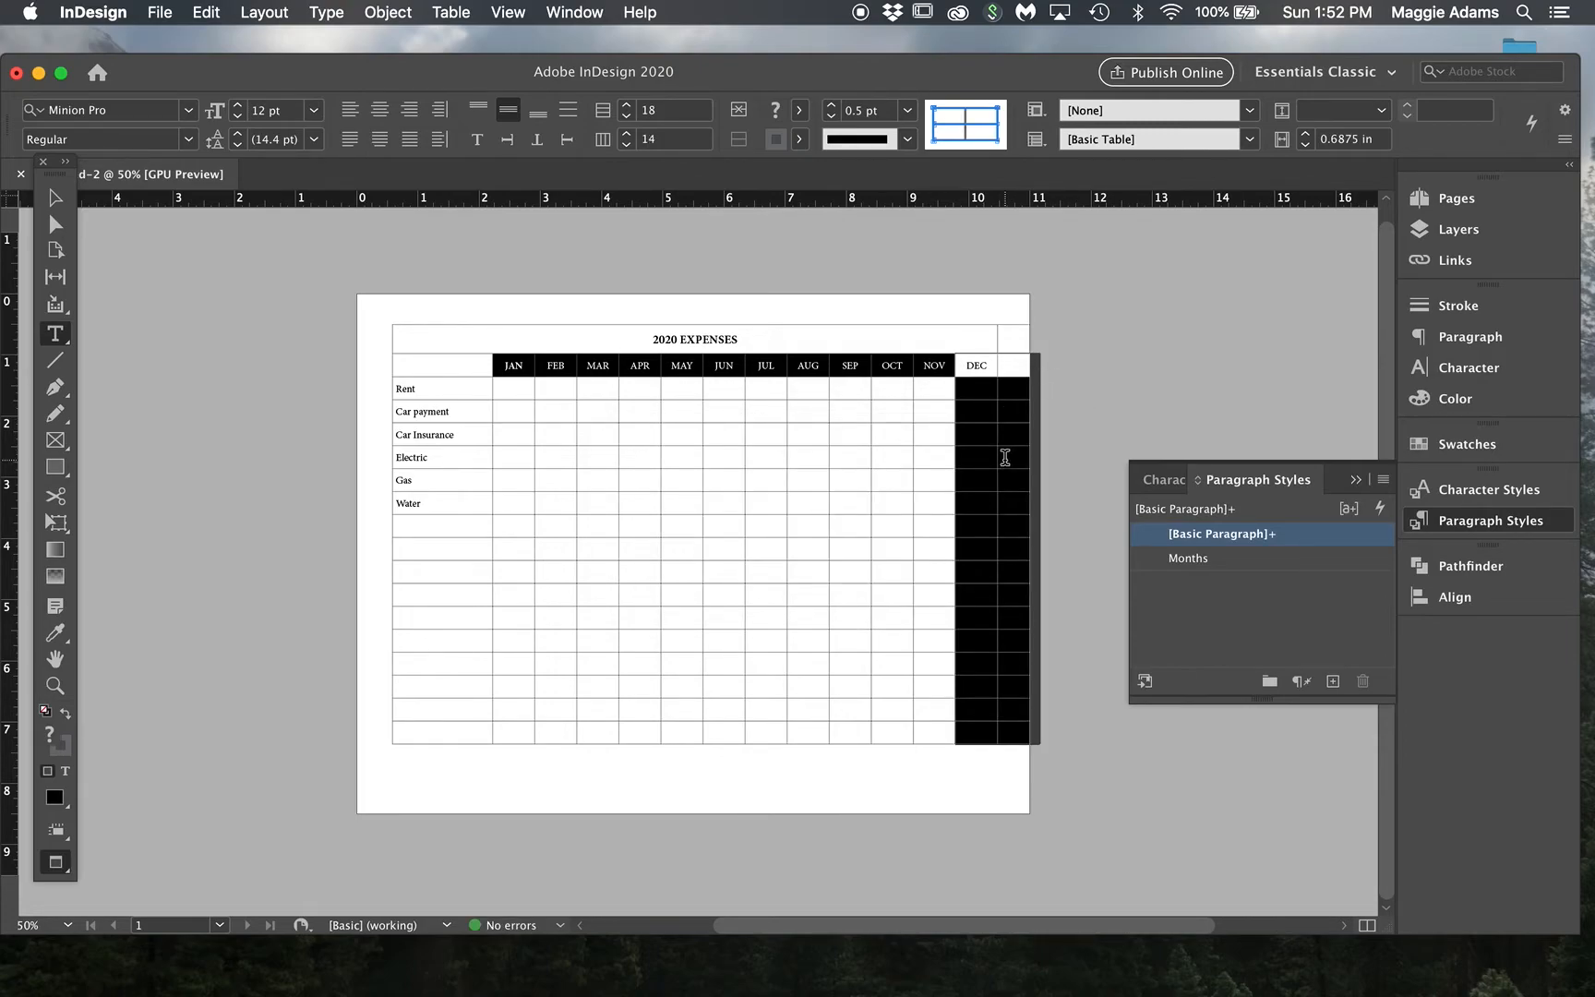
# Step: Insert one row above the first blank row below Water
pyautogui.click(386, 525)
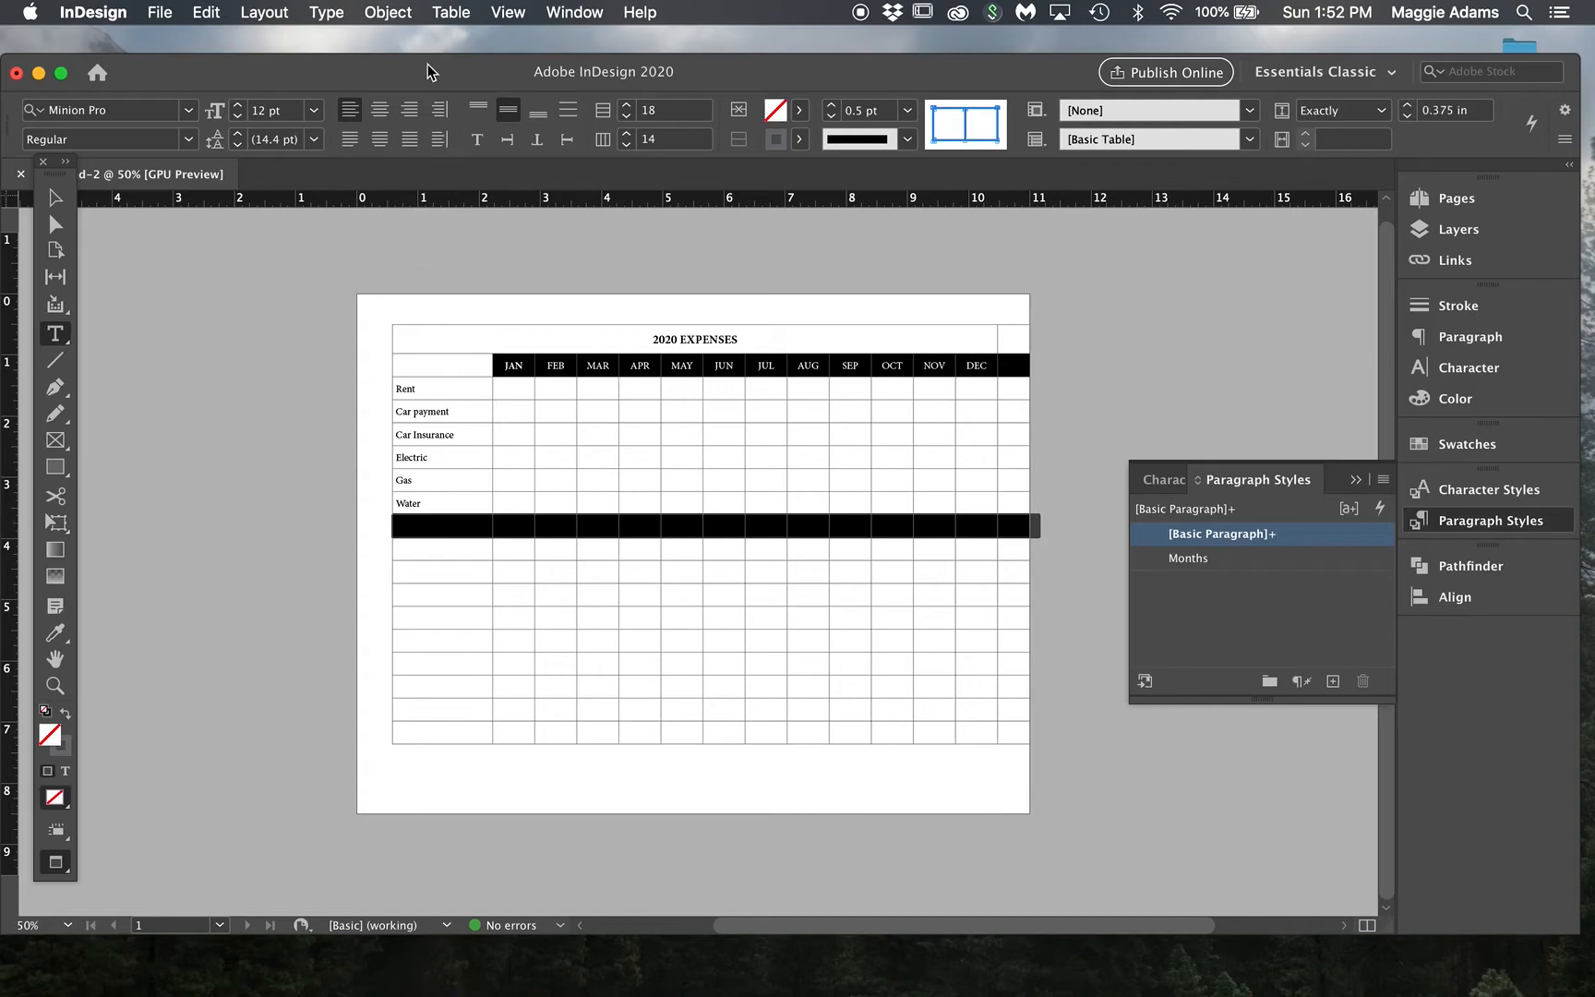
pyautogui.click(461, 13)
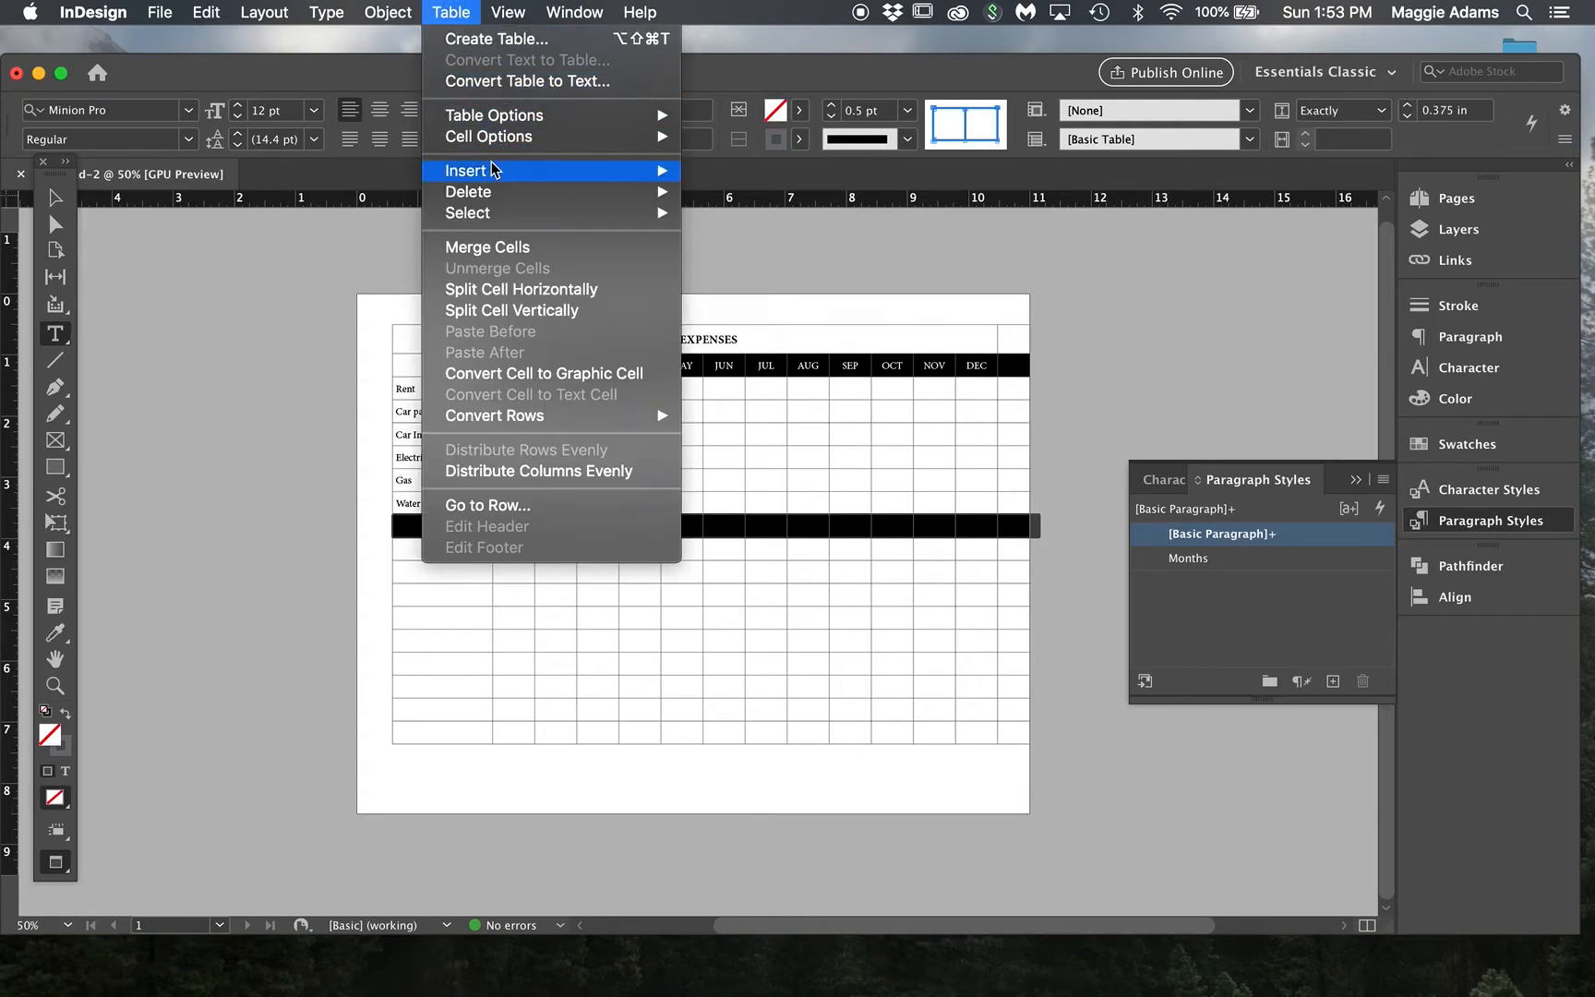
pyautogui.moveTo(491, 166)
pyautogui.click(720, 173)
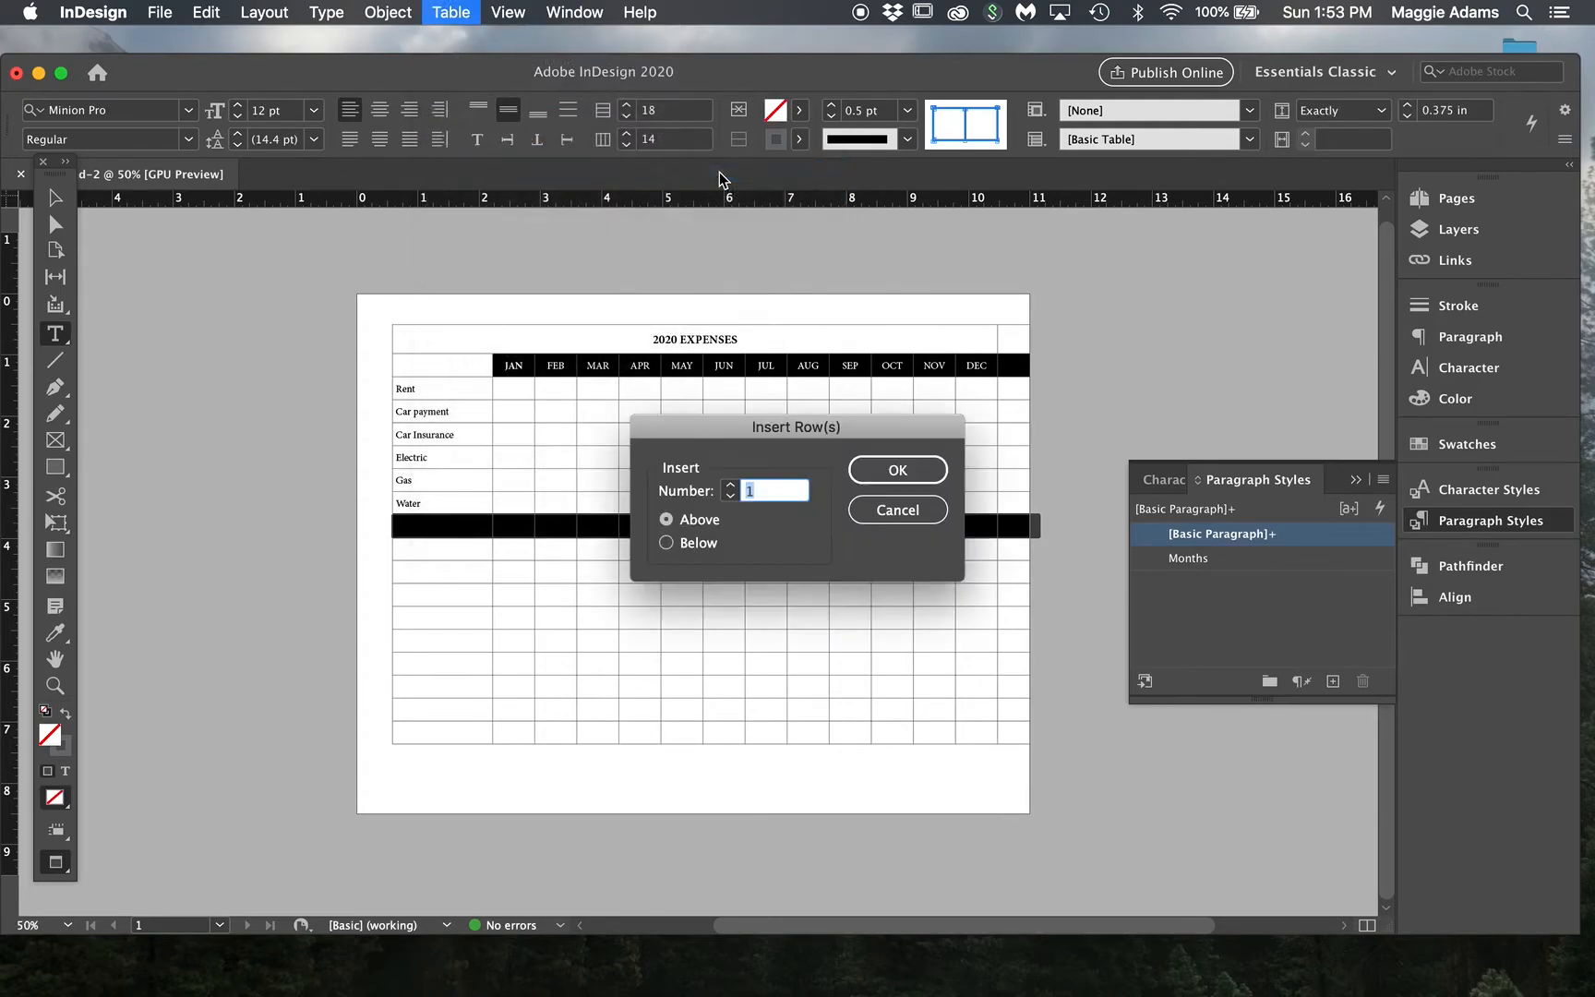
pyautogui.click(891, 469)
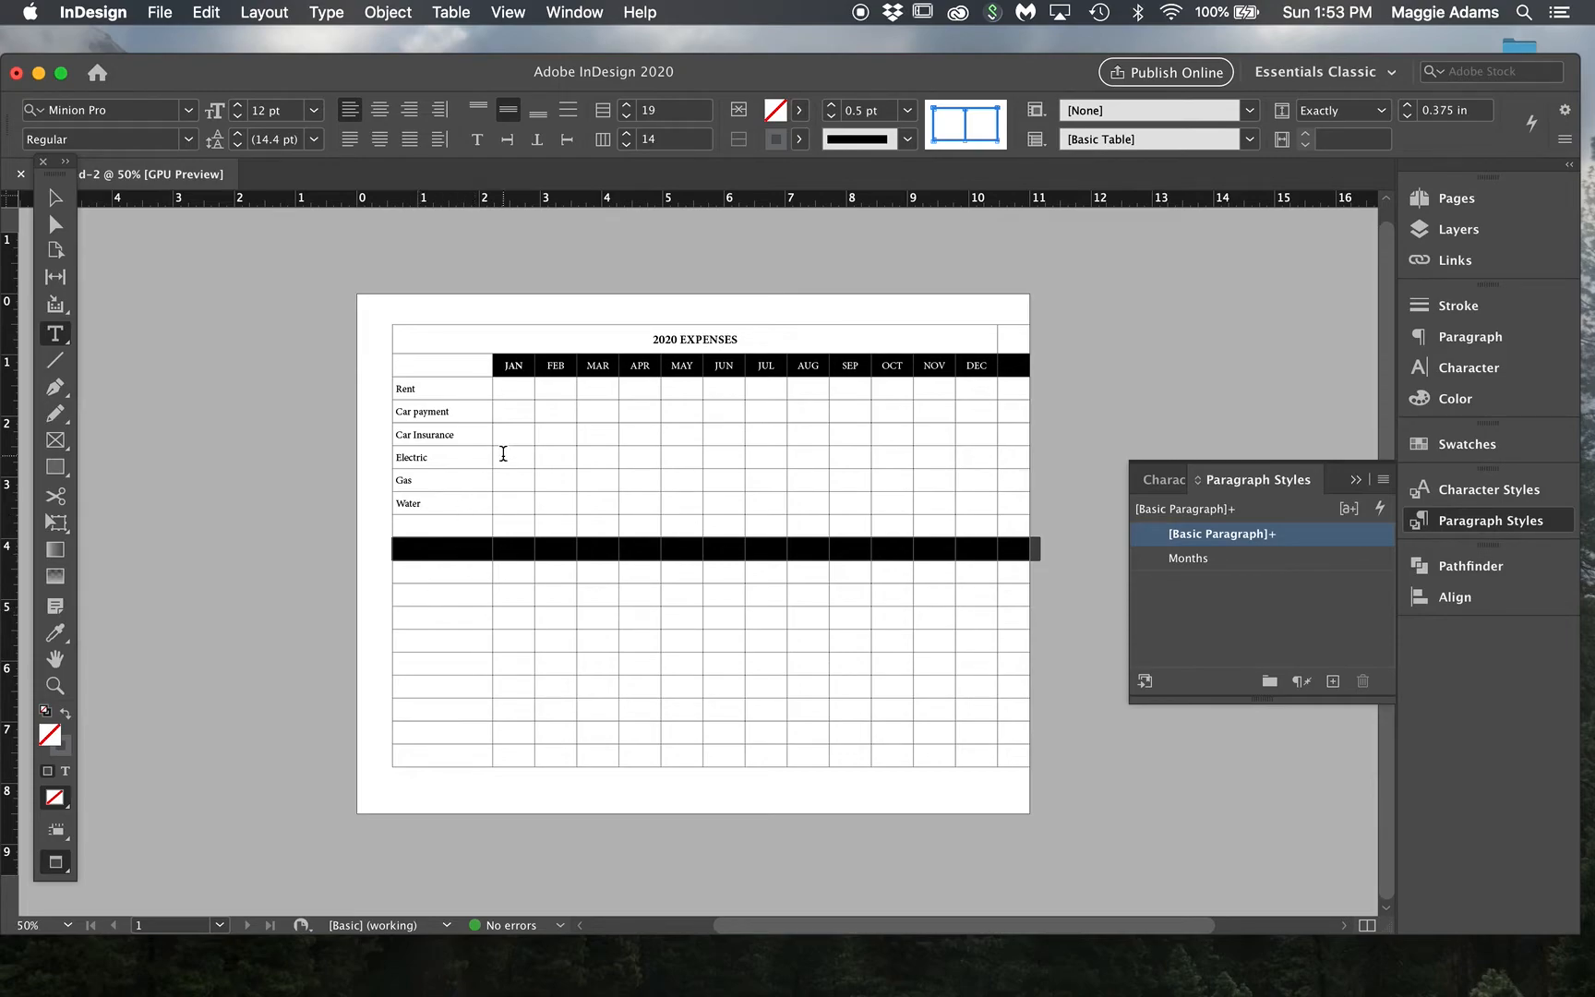
# Step: Move the Car Insurance row below Gas and back to its place below Car payment, and deselect it
pyautogui.click(381, 435)
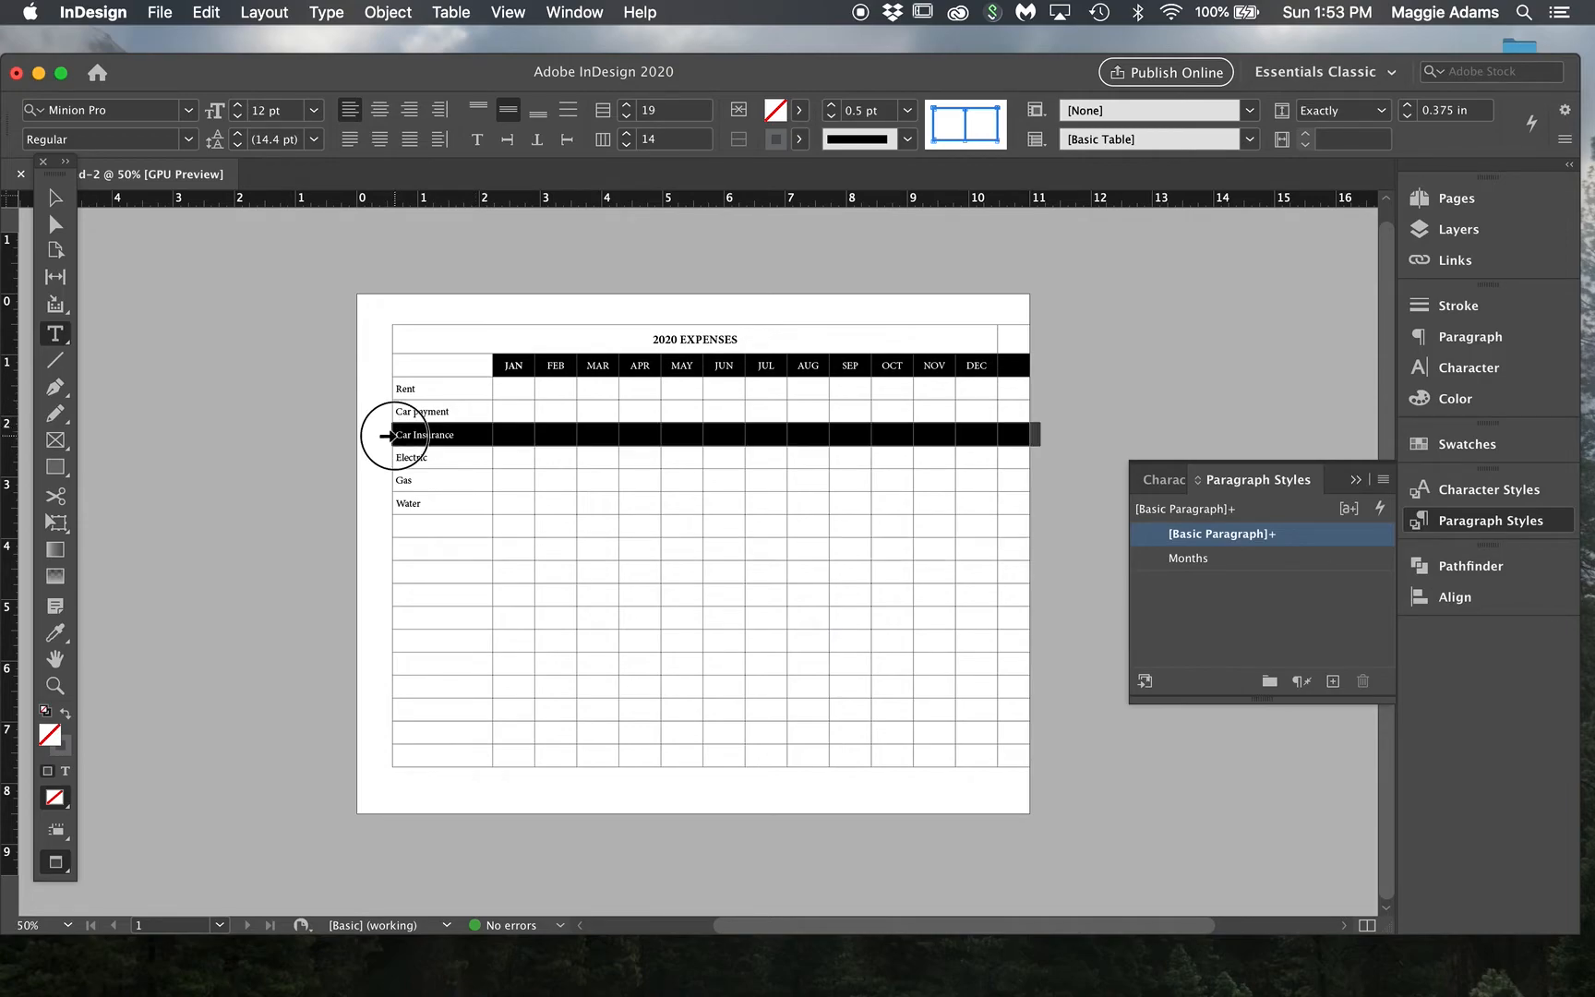
pyautogui.moveTo(382, 435); pyautogui.dragTo(473, 489)
pyautogui.click(386, 436)
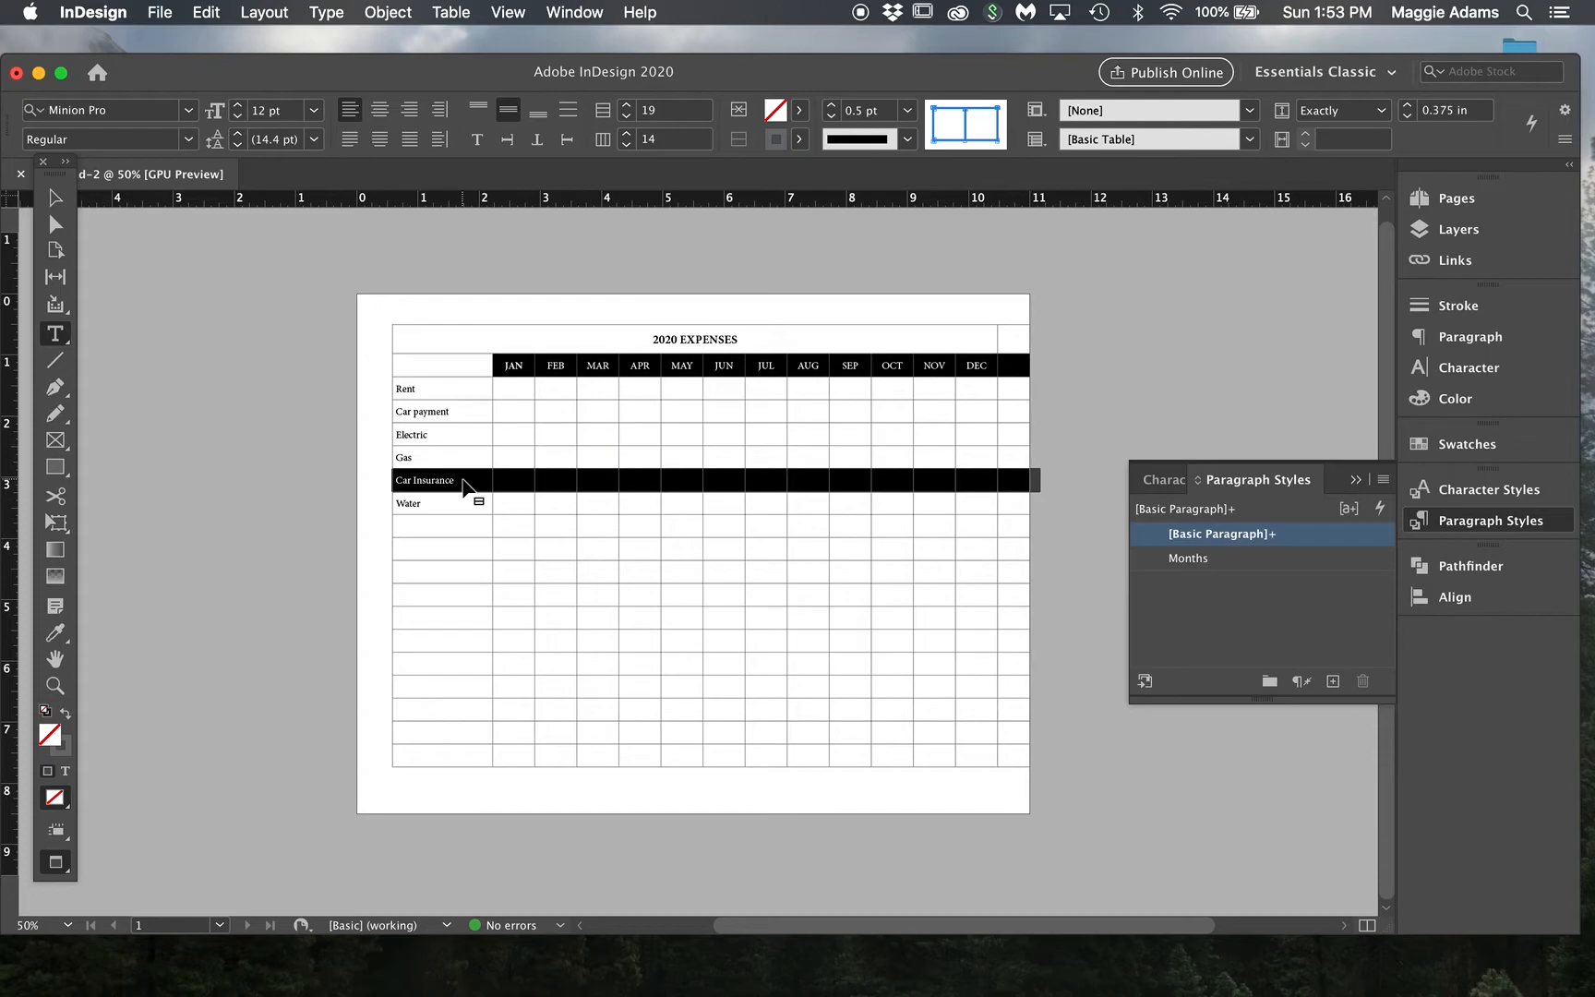
pyautogui.moveTo(470, 484); pyautogui.dragTo(453, 425)
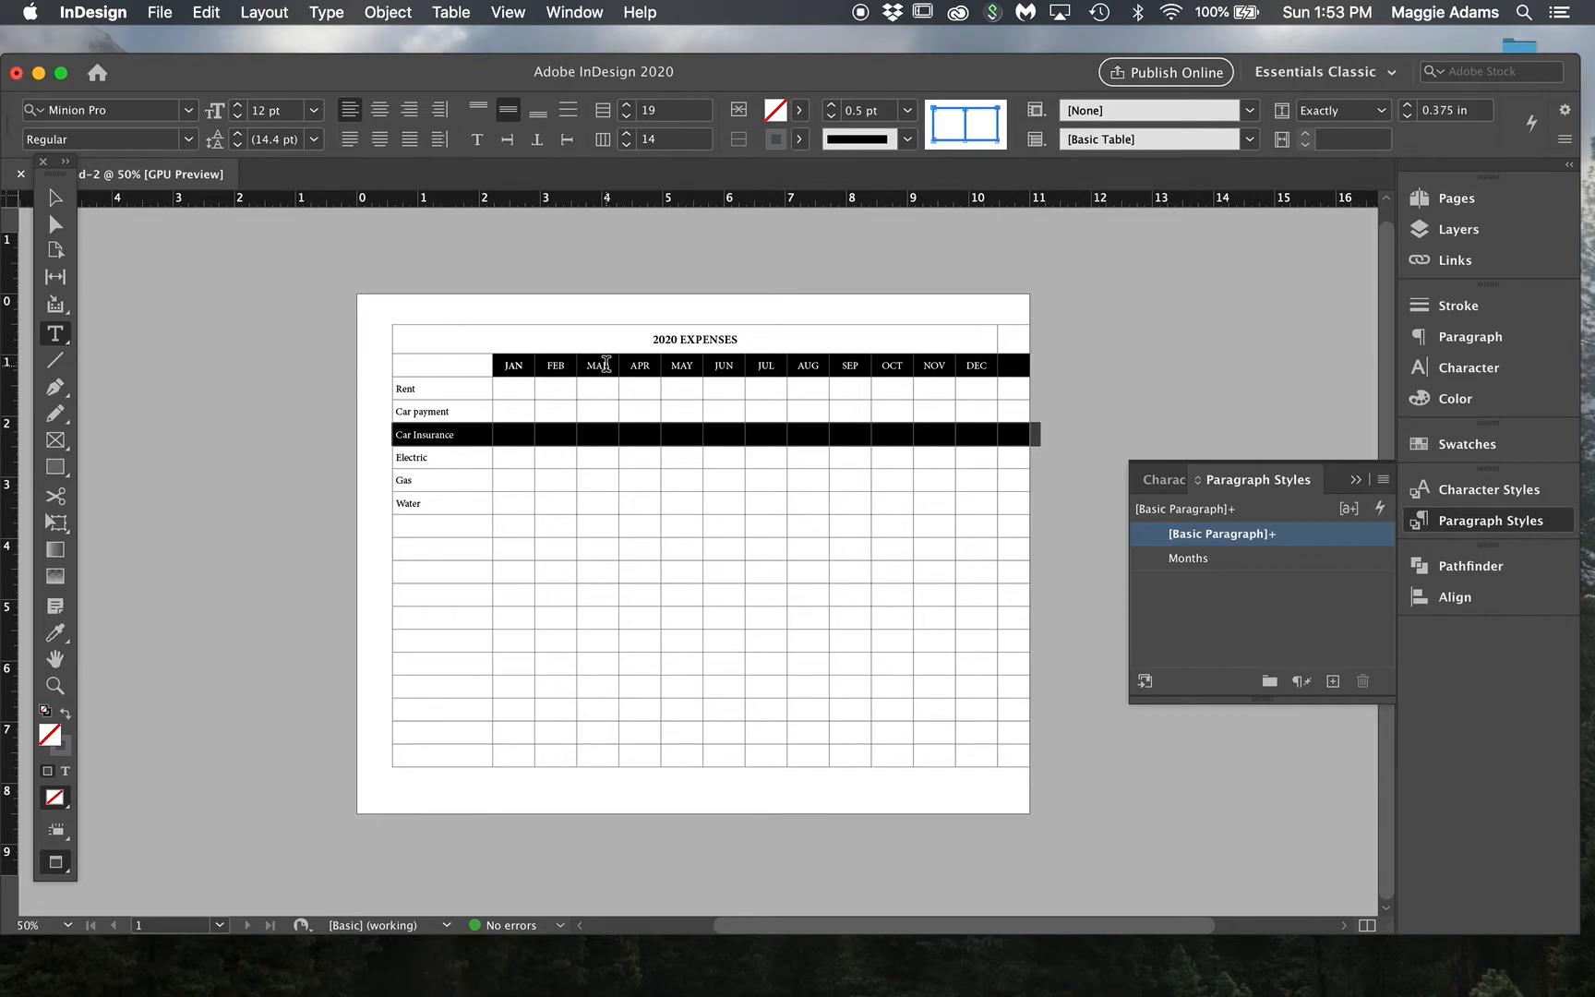
pyautogui.click(673, 413)
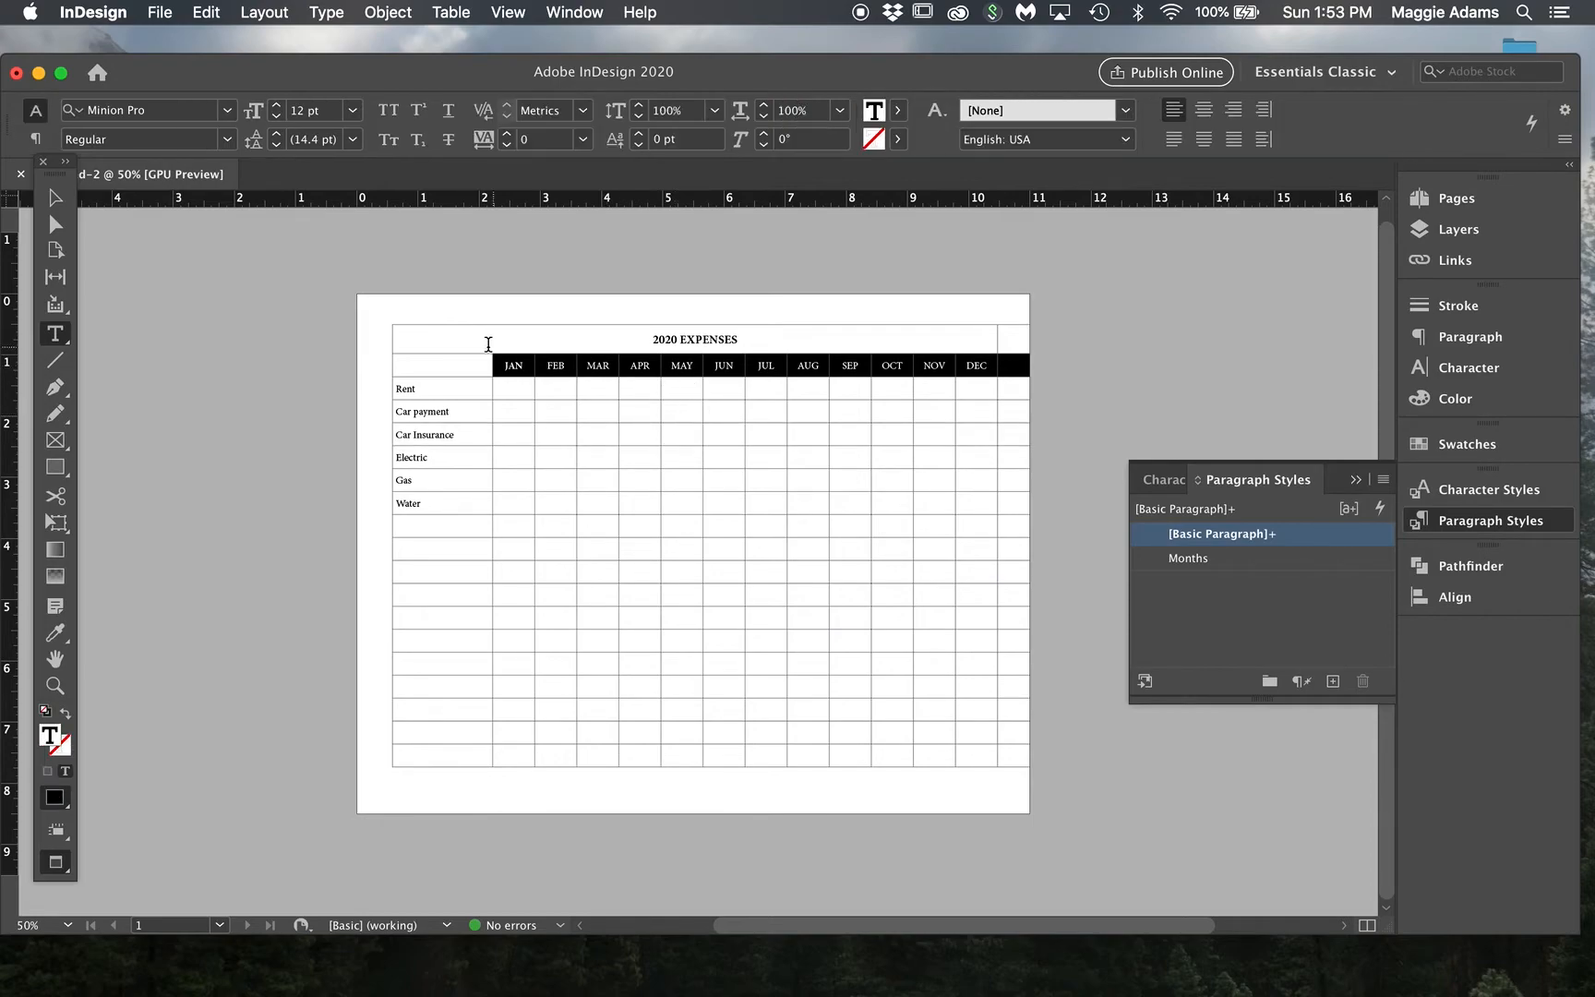
# Step: Delete the extra column to the right of DEC
pyautogui.click(1019, 315)
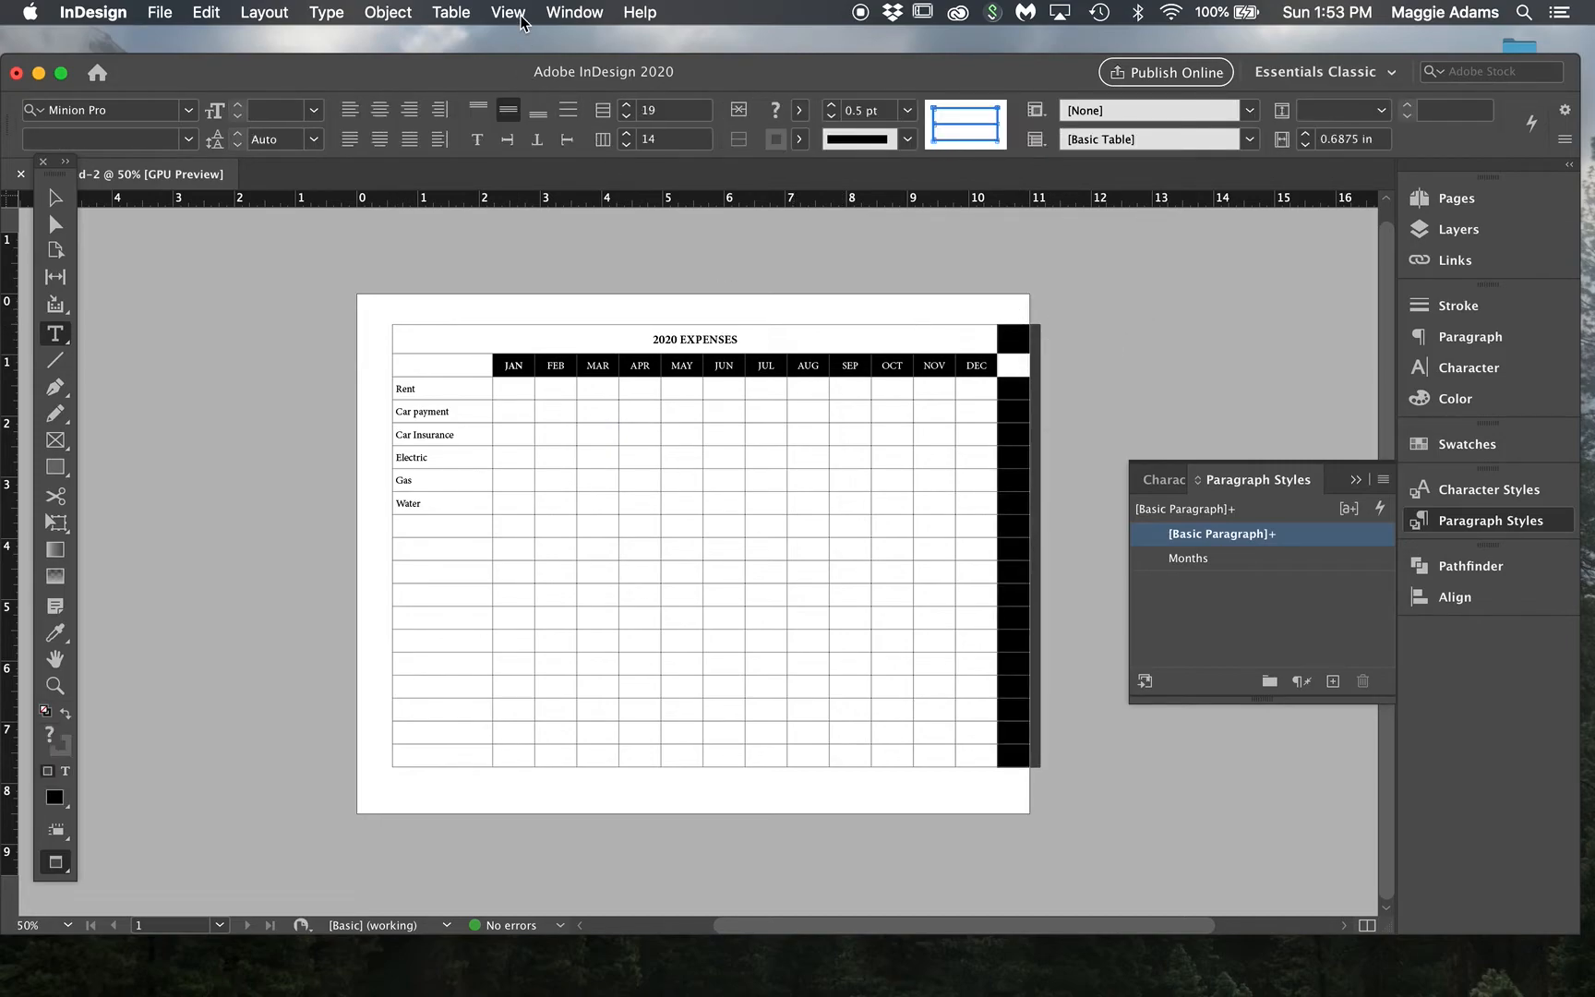
pyautogui.click(466, 13)
pyautogui.moveTo(624, 204)
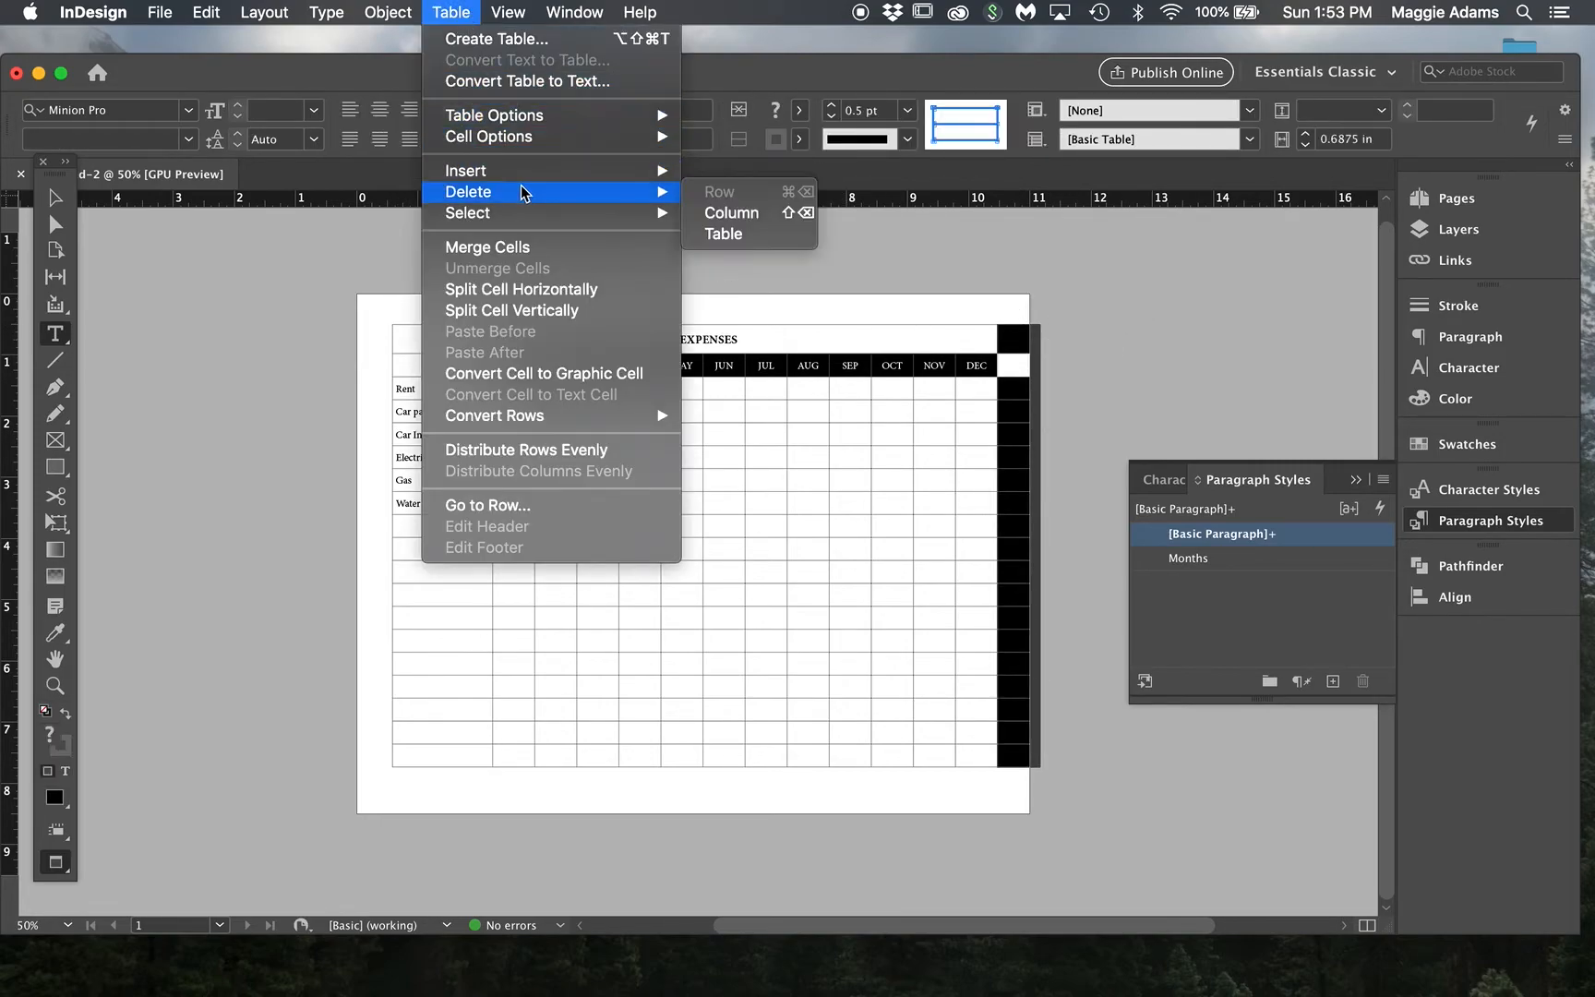
pyautogui.click(729, 212)
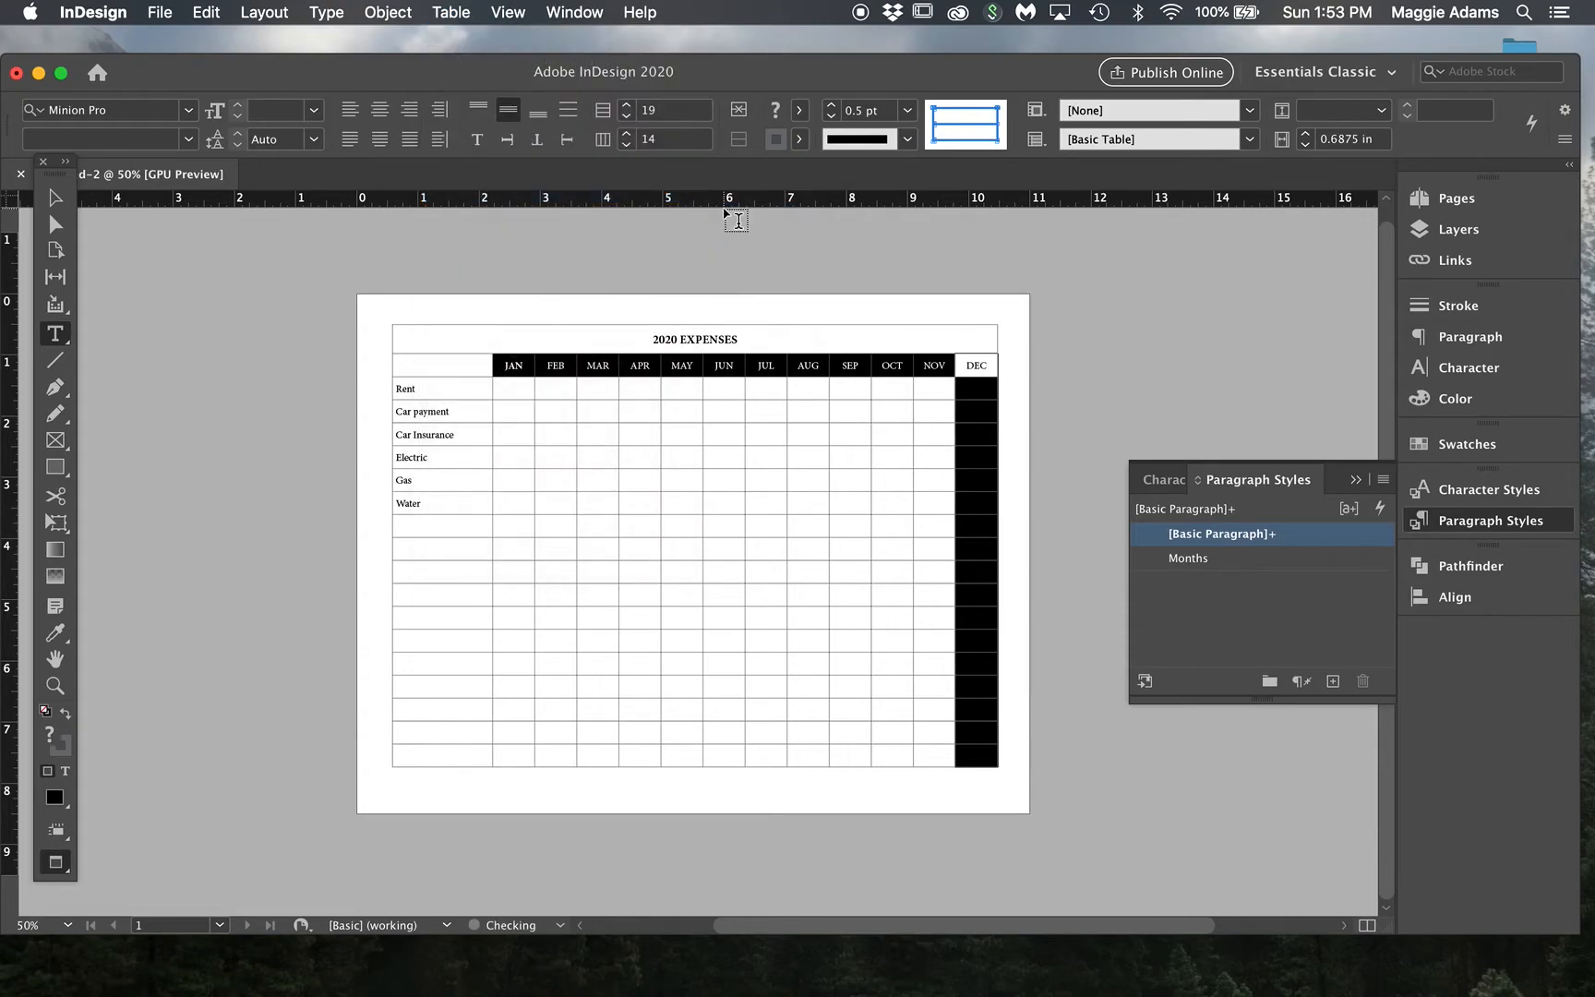
# Step: Set the cell stroke weight of the 2020 EXPENSES title row to 0 pt on all sides and deselect the table
pyautogui.tripleClick(587, 345)
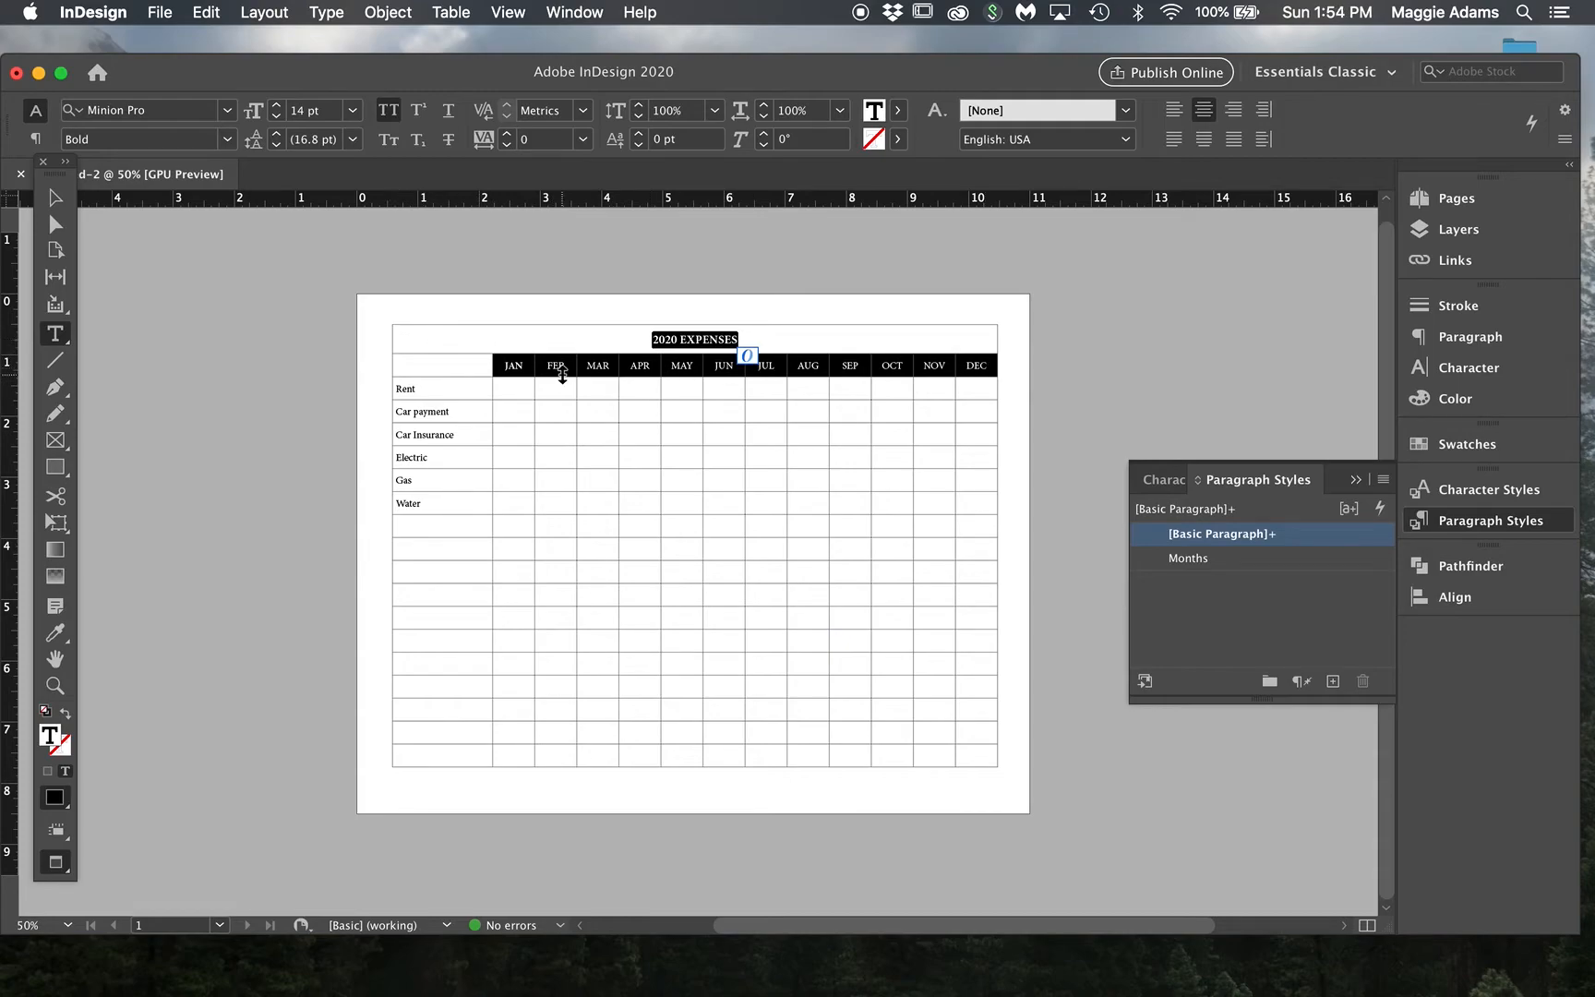
pyautogui.click(385, 340)
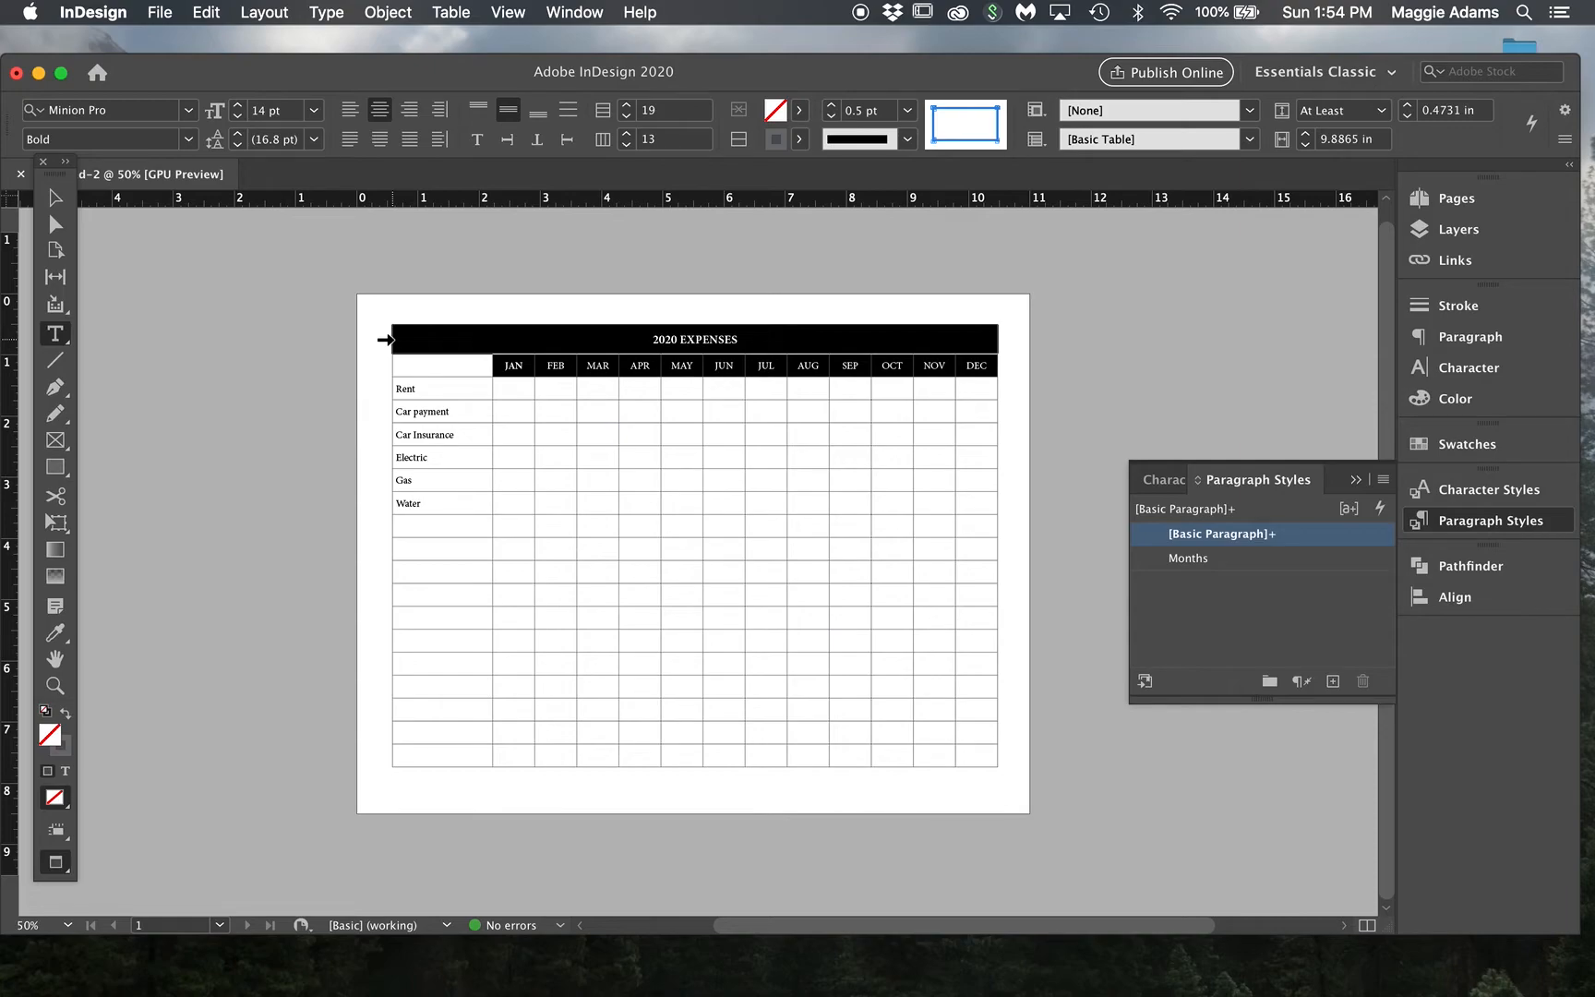
pyautogui.click(451, 12)
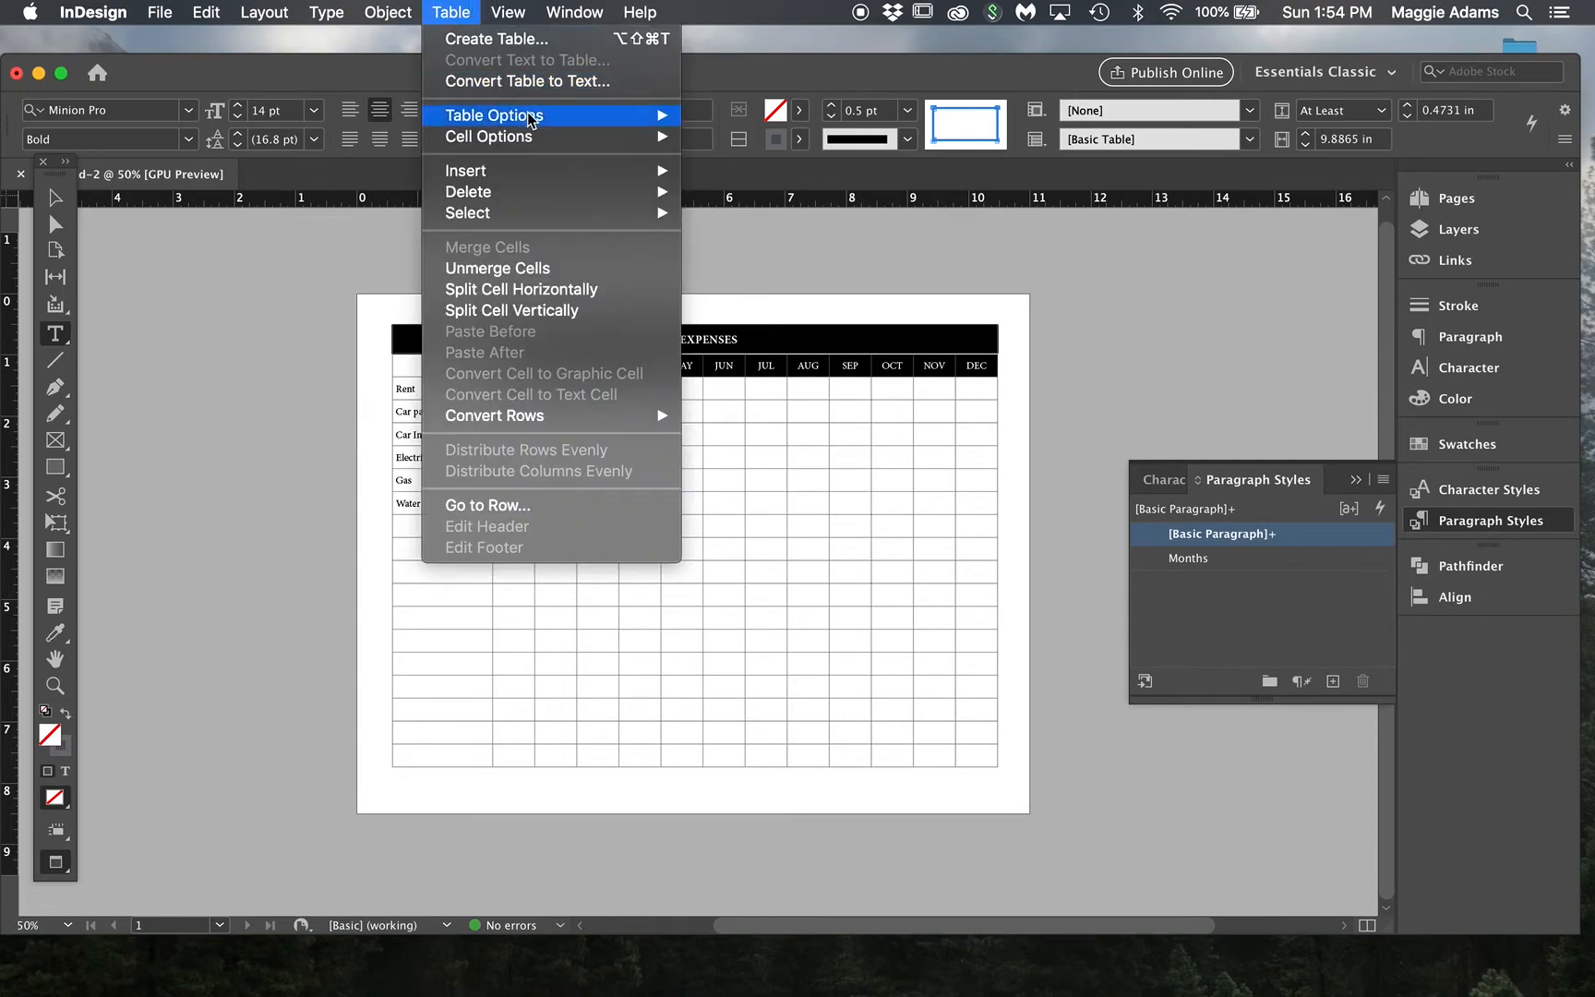
pyautogui.moveTo(538, 143)
pyautogui.click(812, 179)
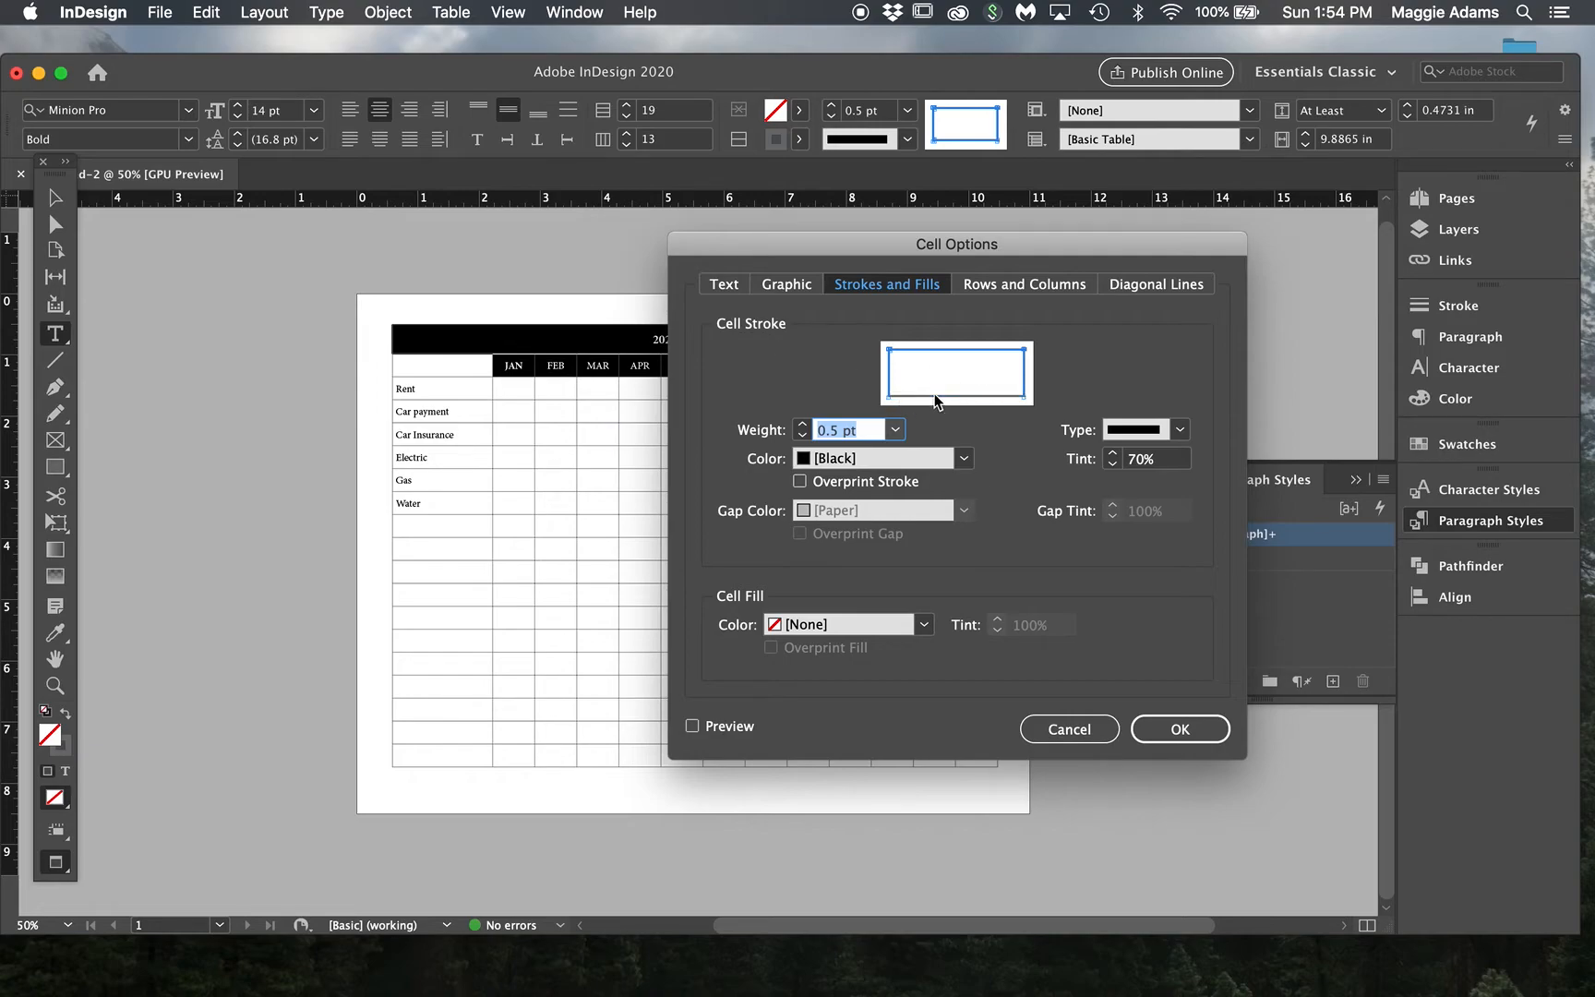
pyautogui.moveTo(1024, 245); pyautogui.dragTo(699, 430)
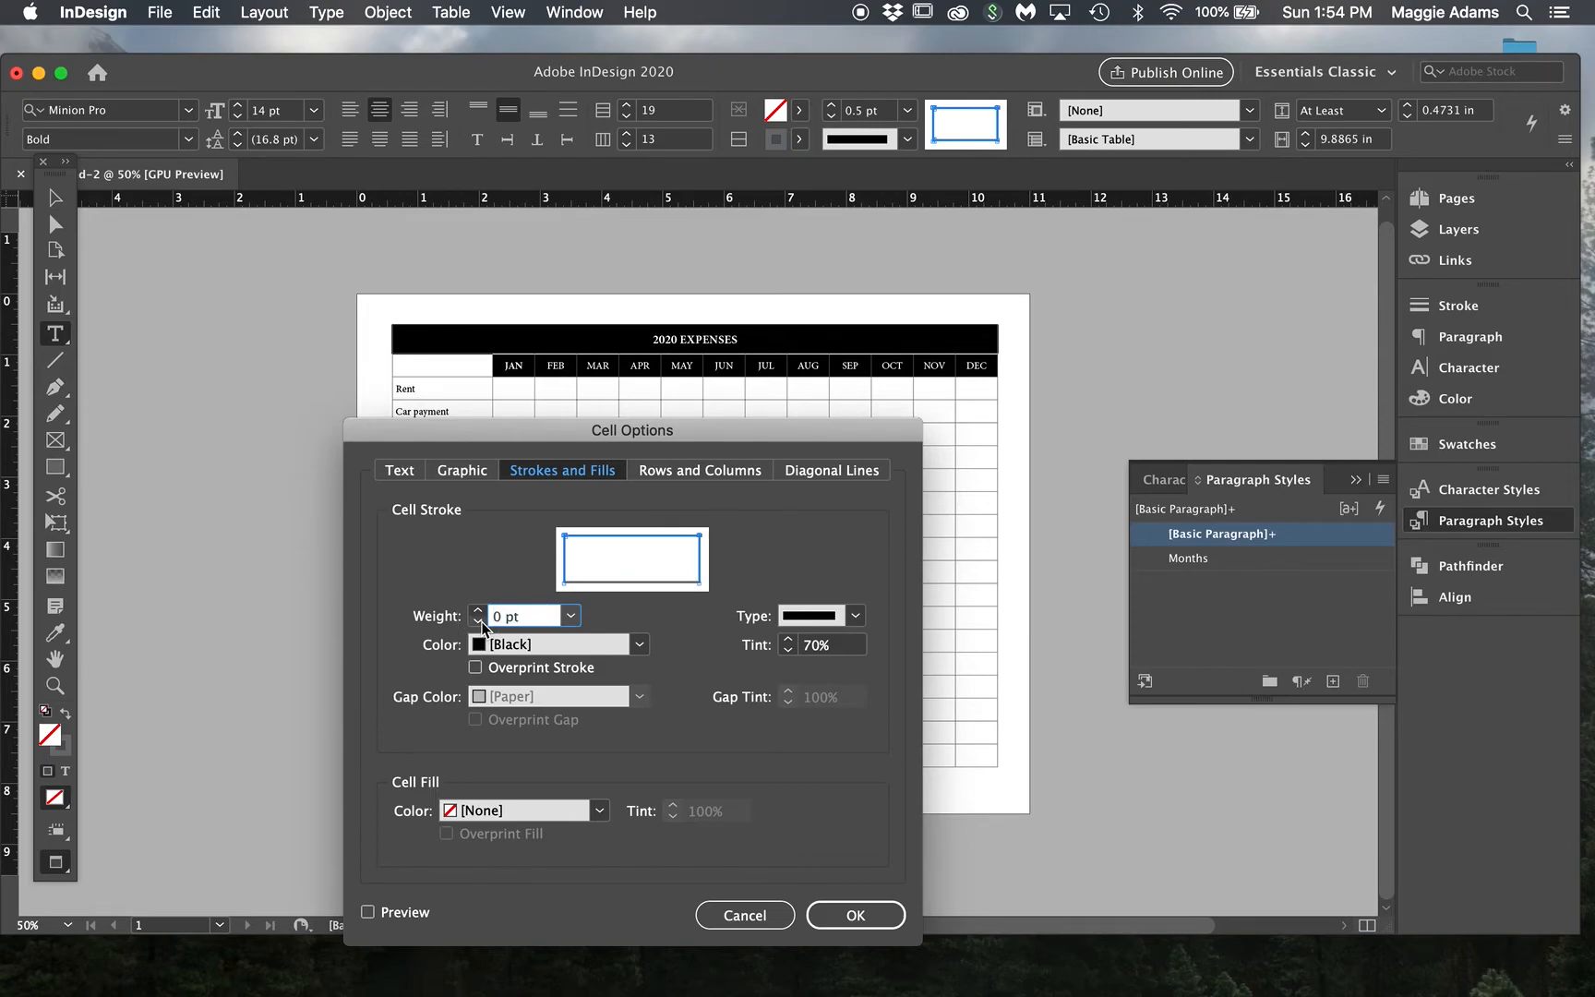
pyautogui.click(411, 913)
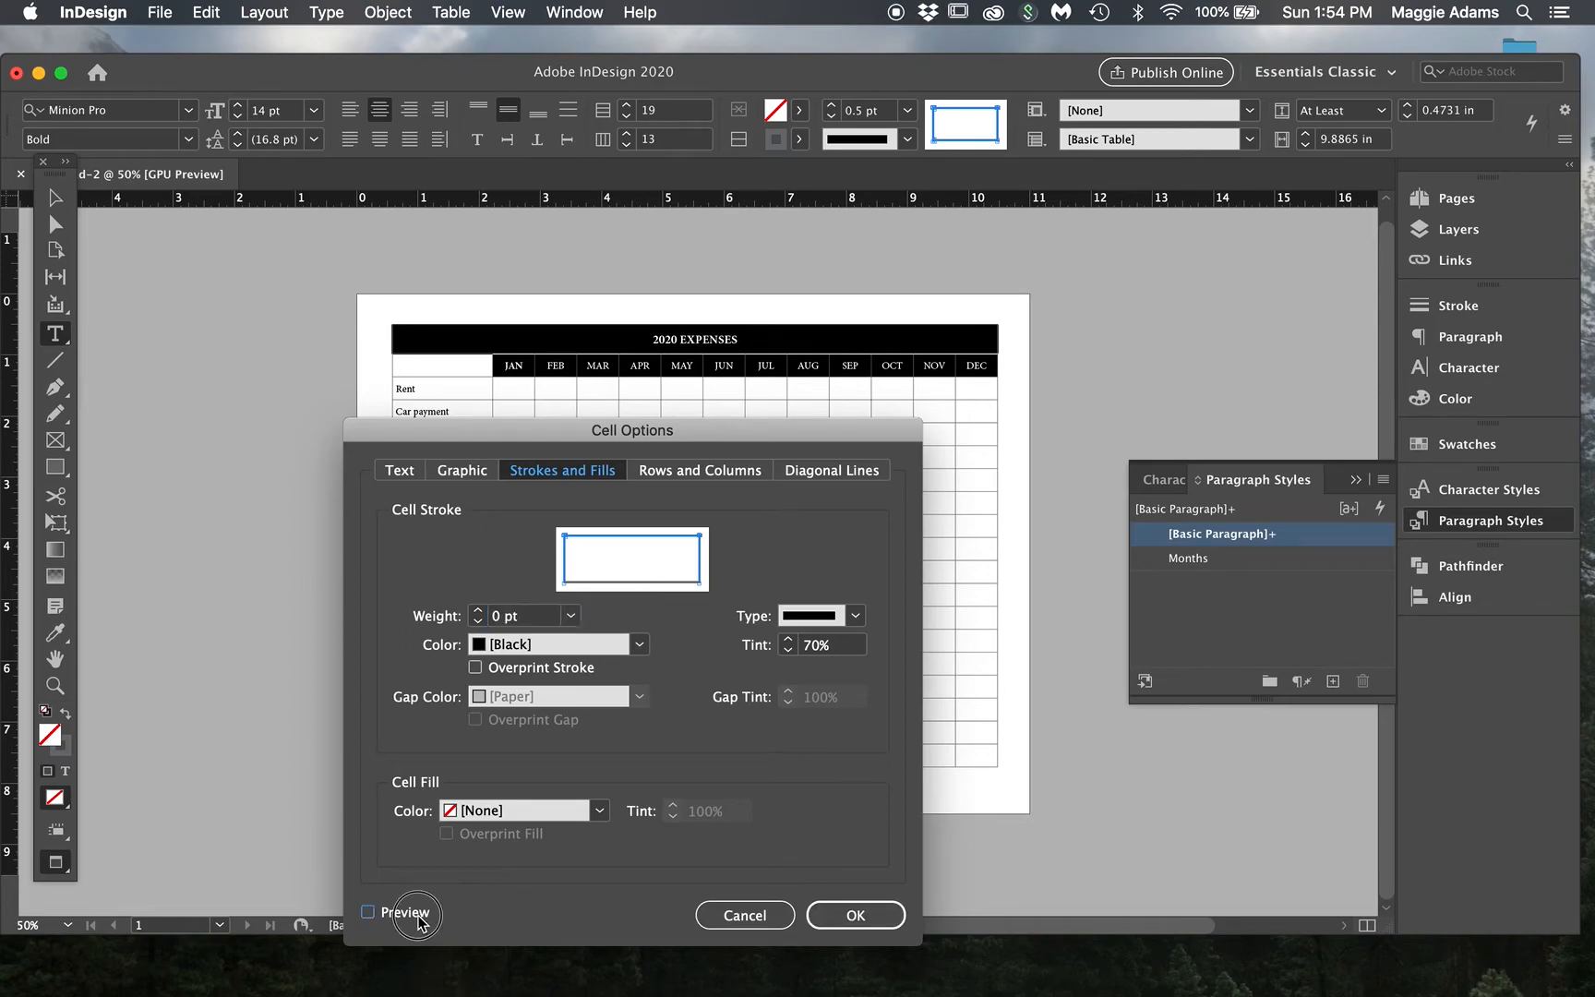
pyautogui.click(855, 914)
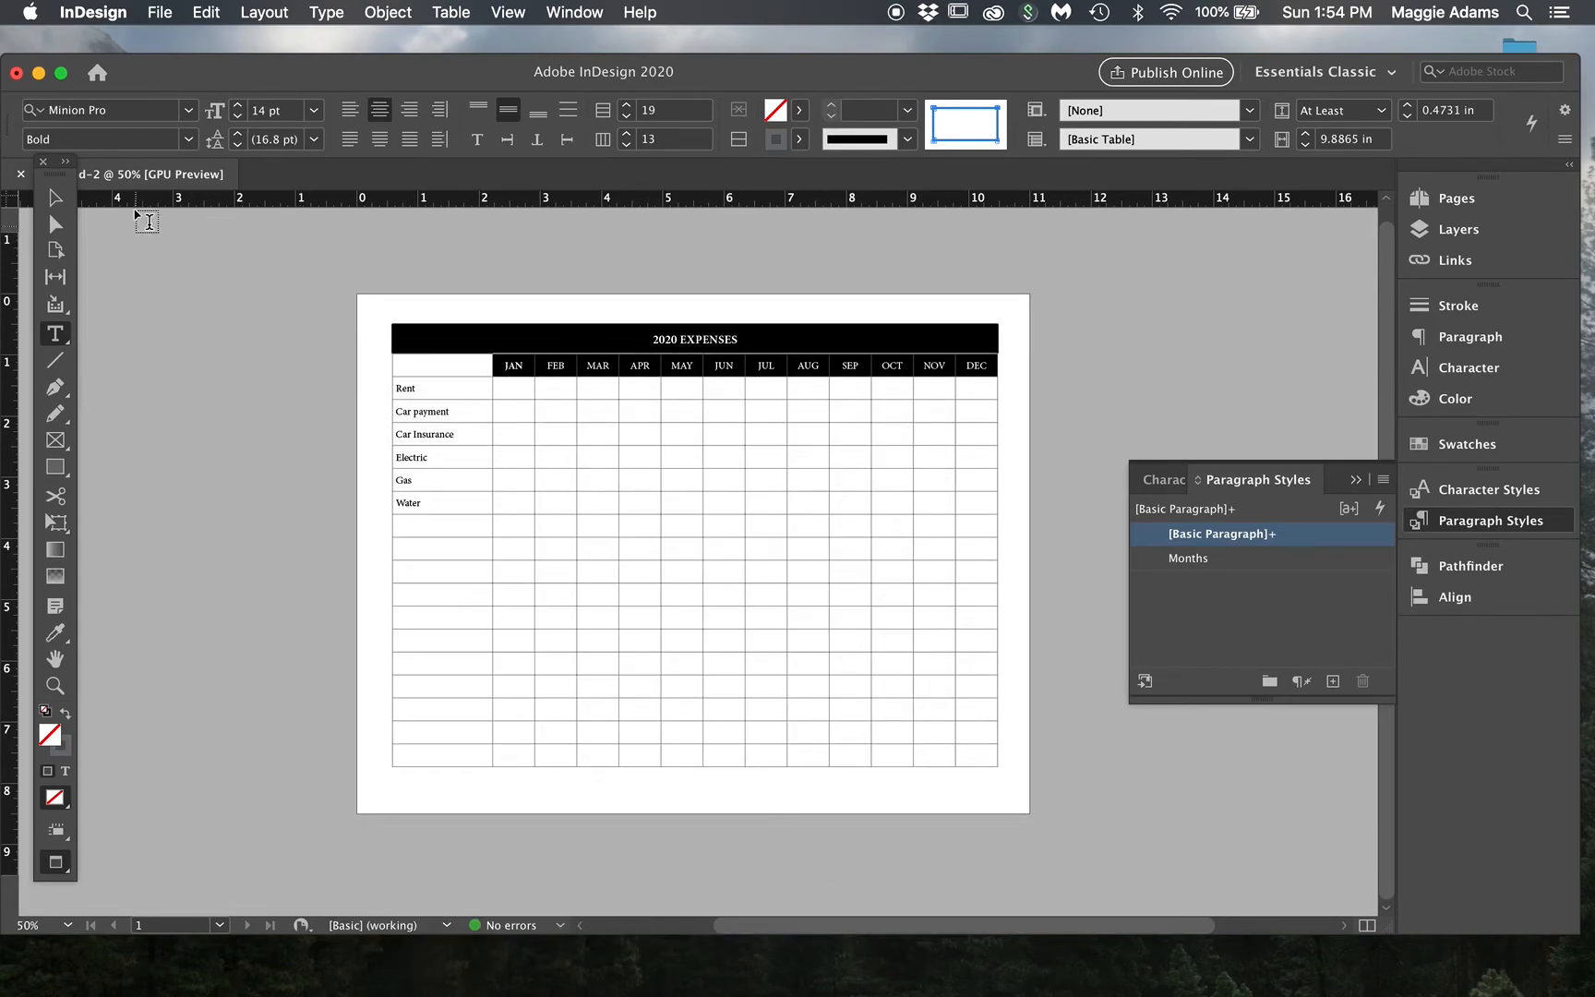
pyautogui.click(55, 197)
pyautogui.click(239, 312)
pyautogui.click(403, 408)
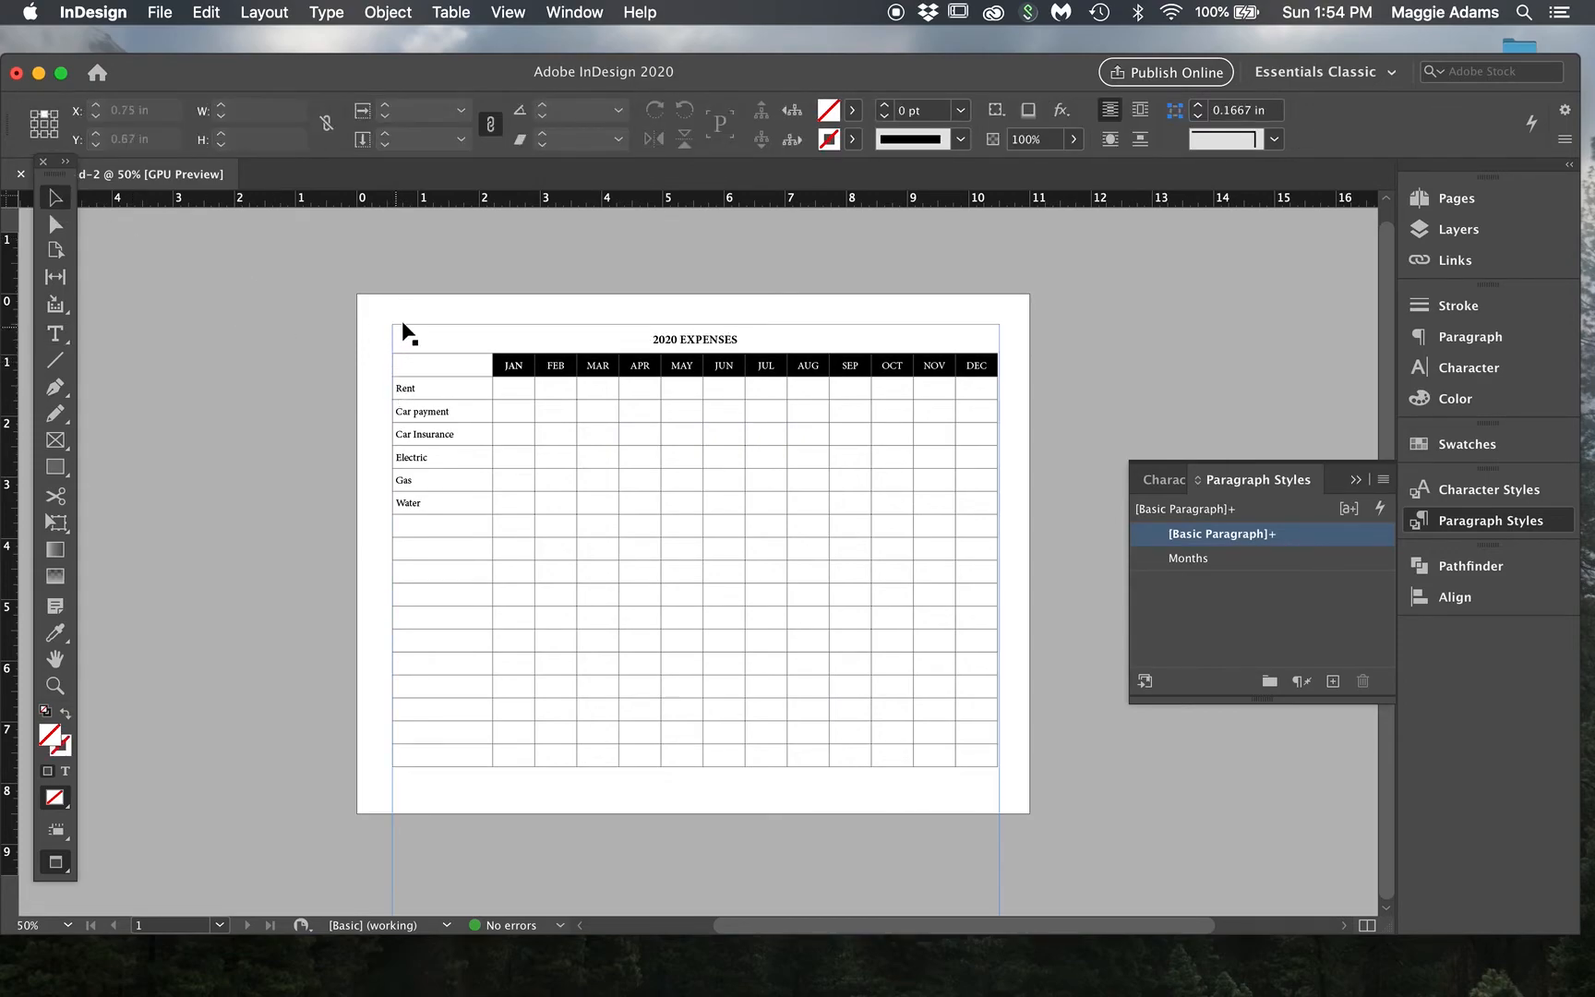
pyautogui.doubleClick(931, 336)
pyautogui.press('super+a')
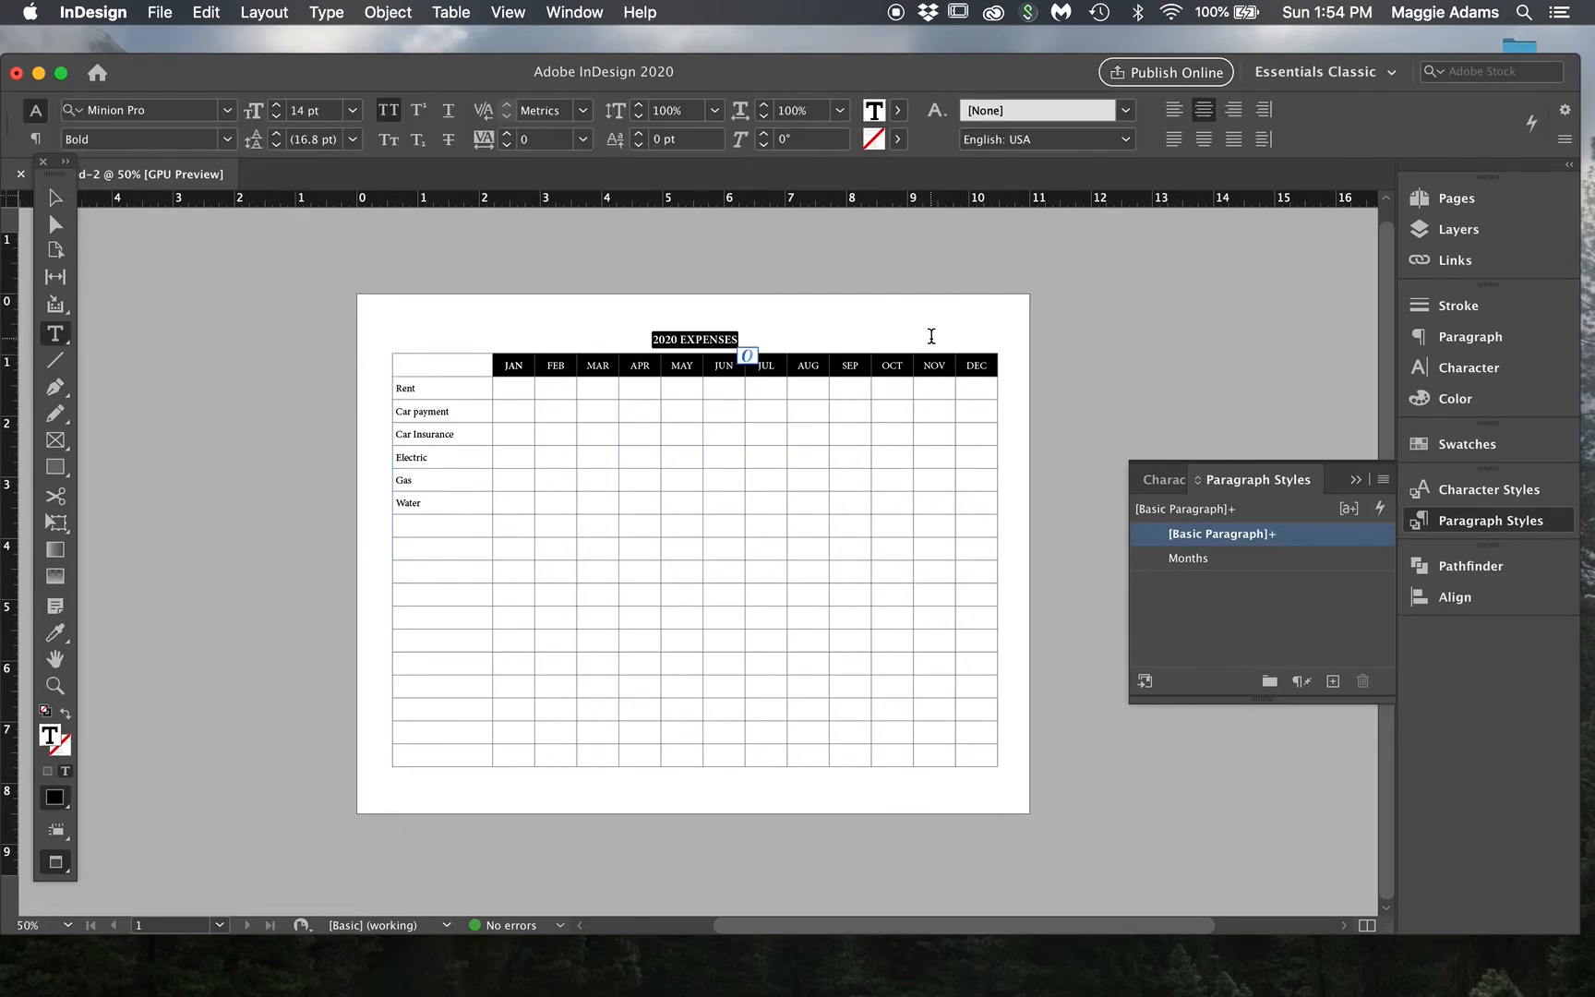
pyautogui.click(384, 339)
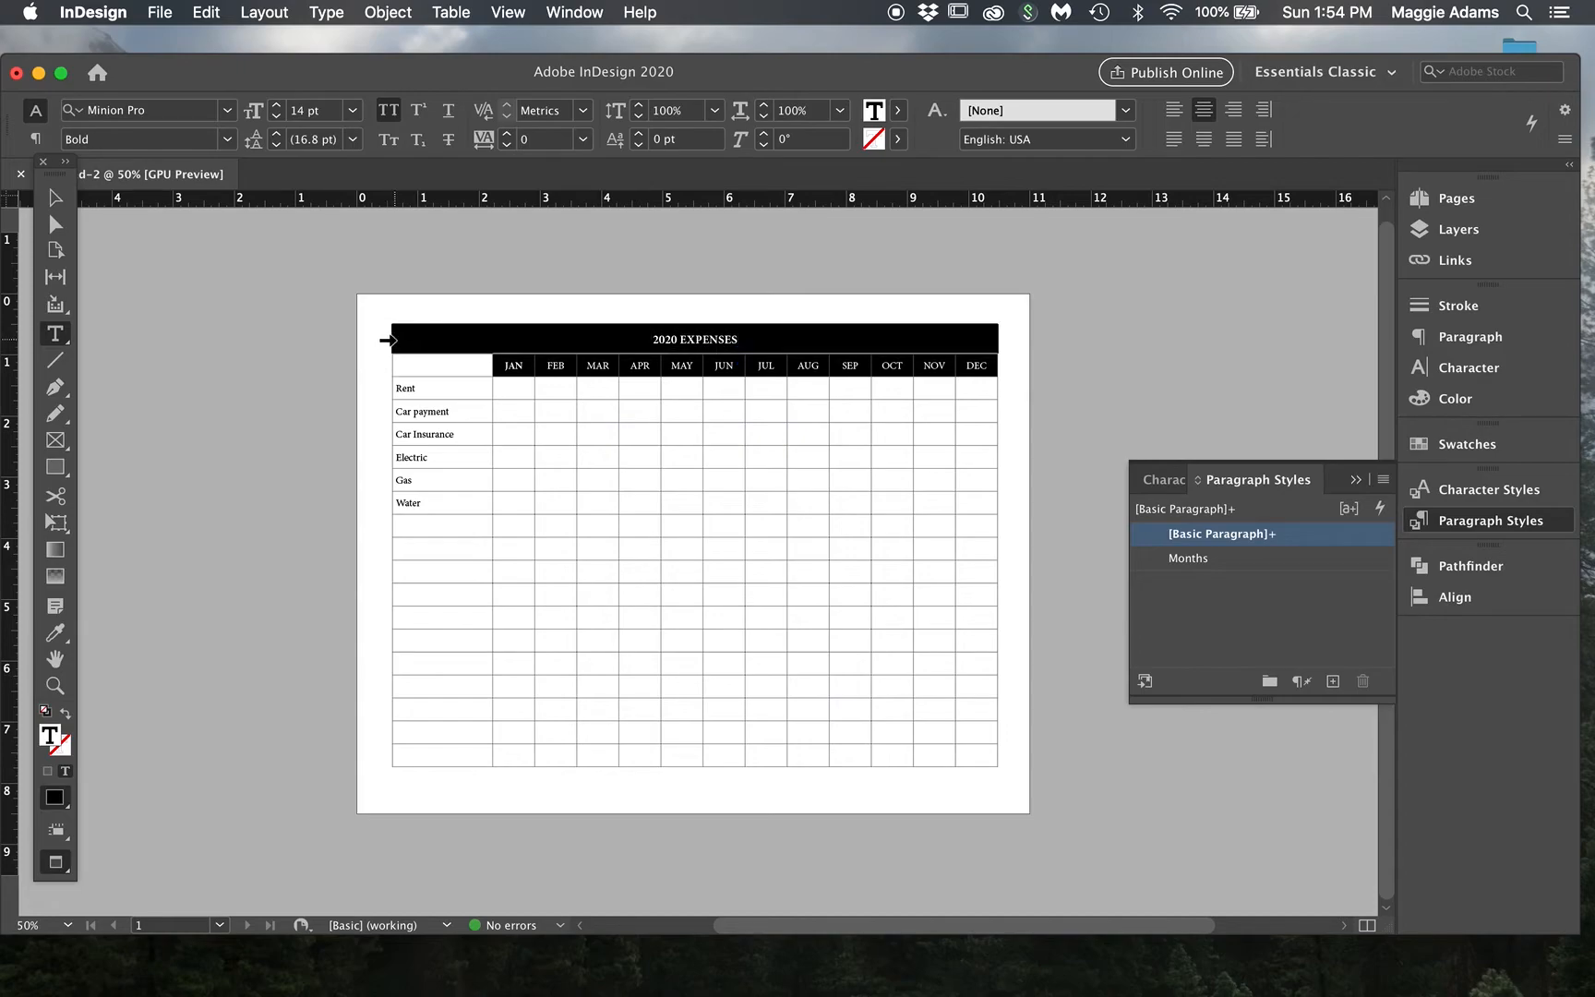
pyautogui.click(55, 197)
pyautogui.click(355, 271)
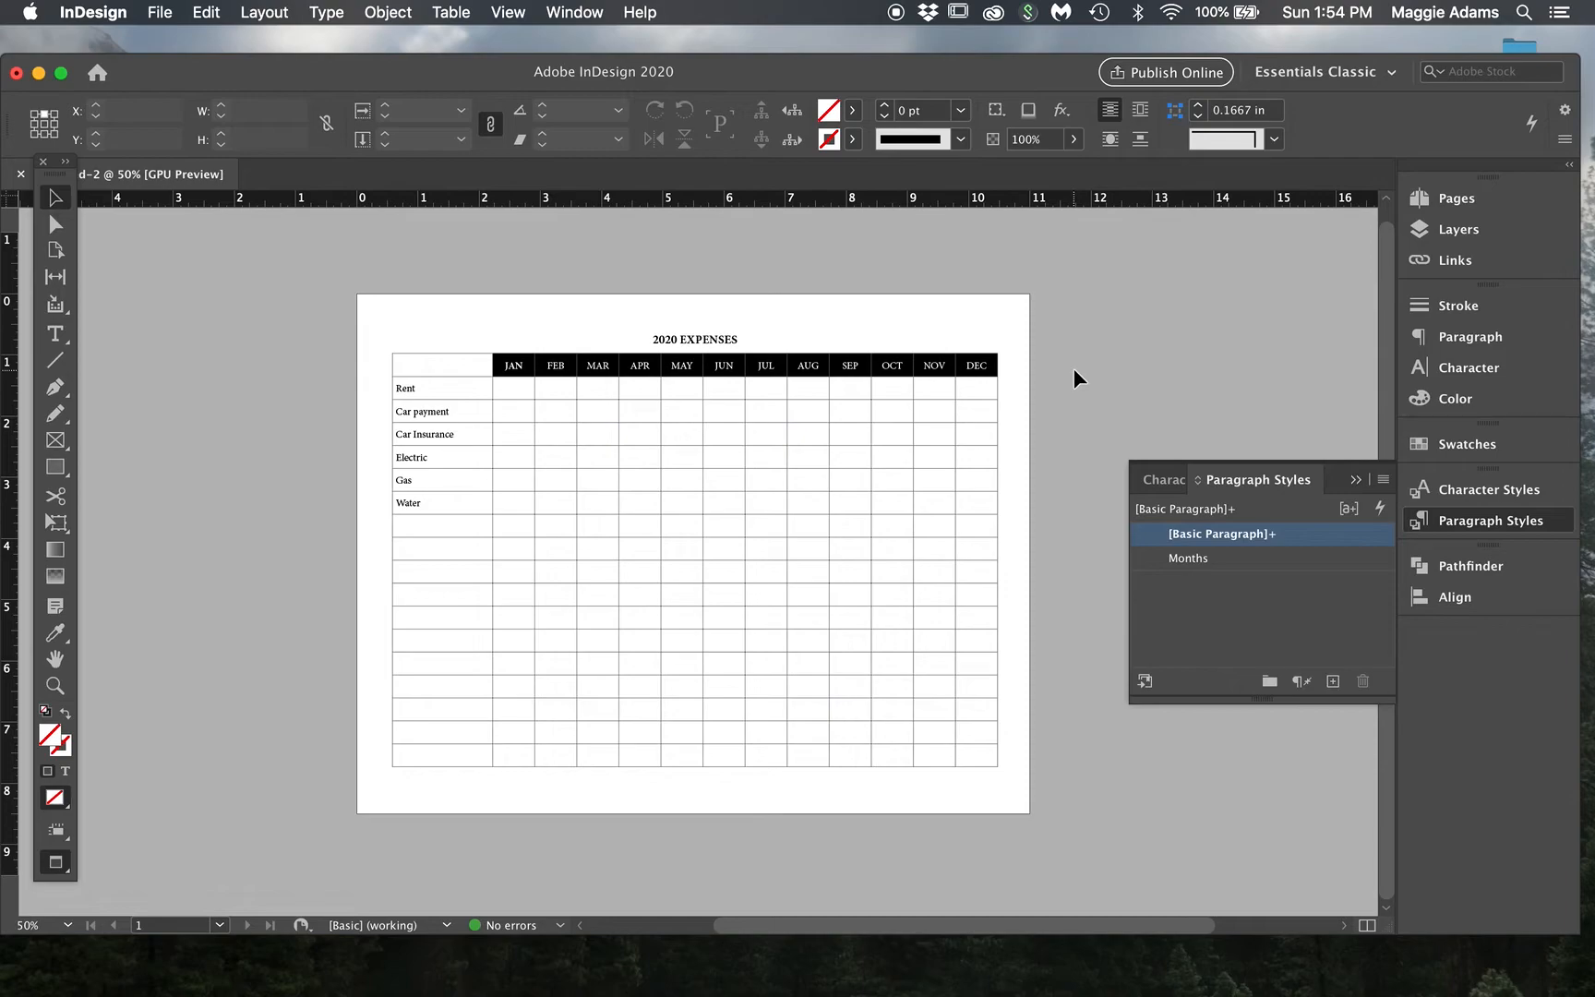
# Step: Set the weight of only the inner horizontal cell strokes in the FEB column to 0 pt, leaving the outer edges out
pyautogui.doubleClick(559, 369)
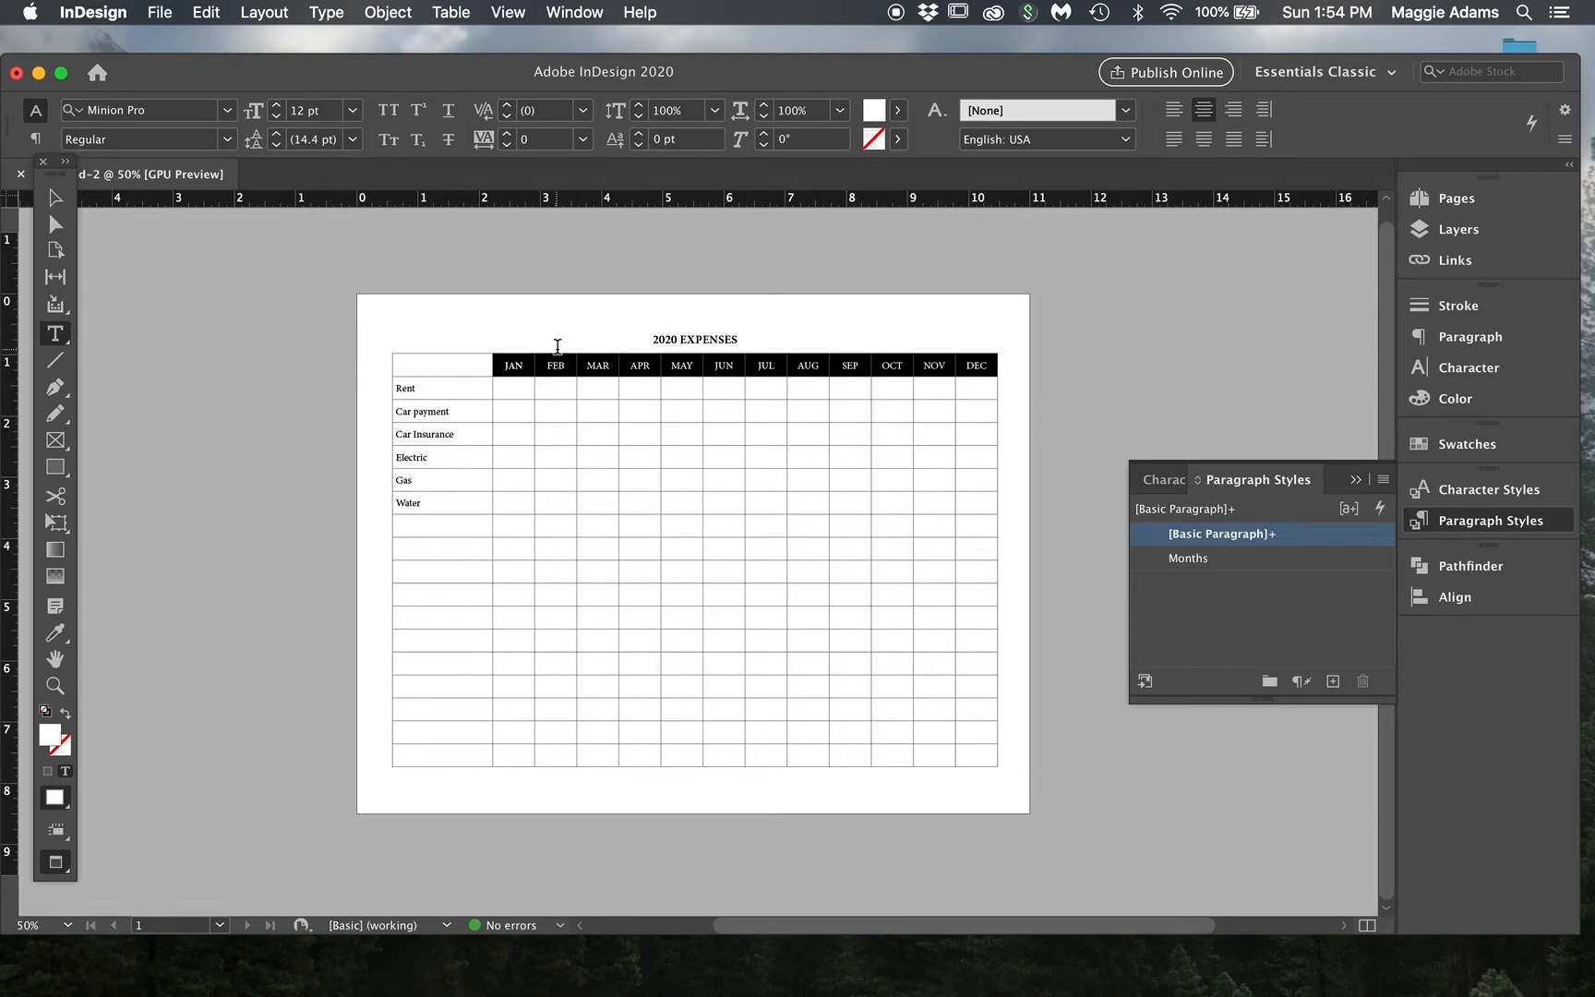
pyautogui.click(557, 316)
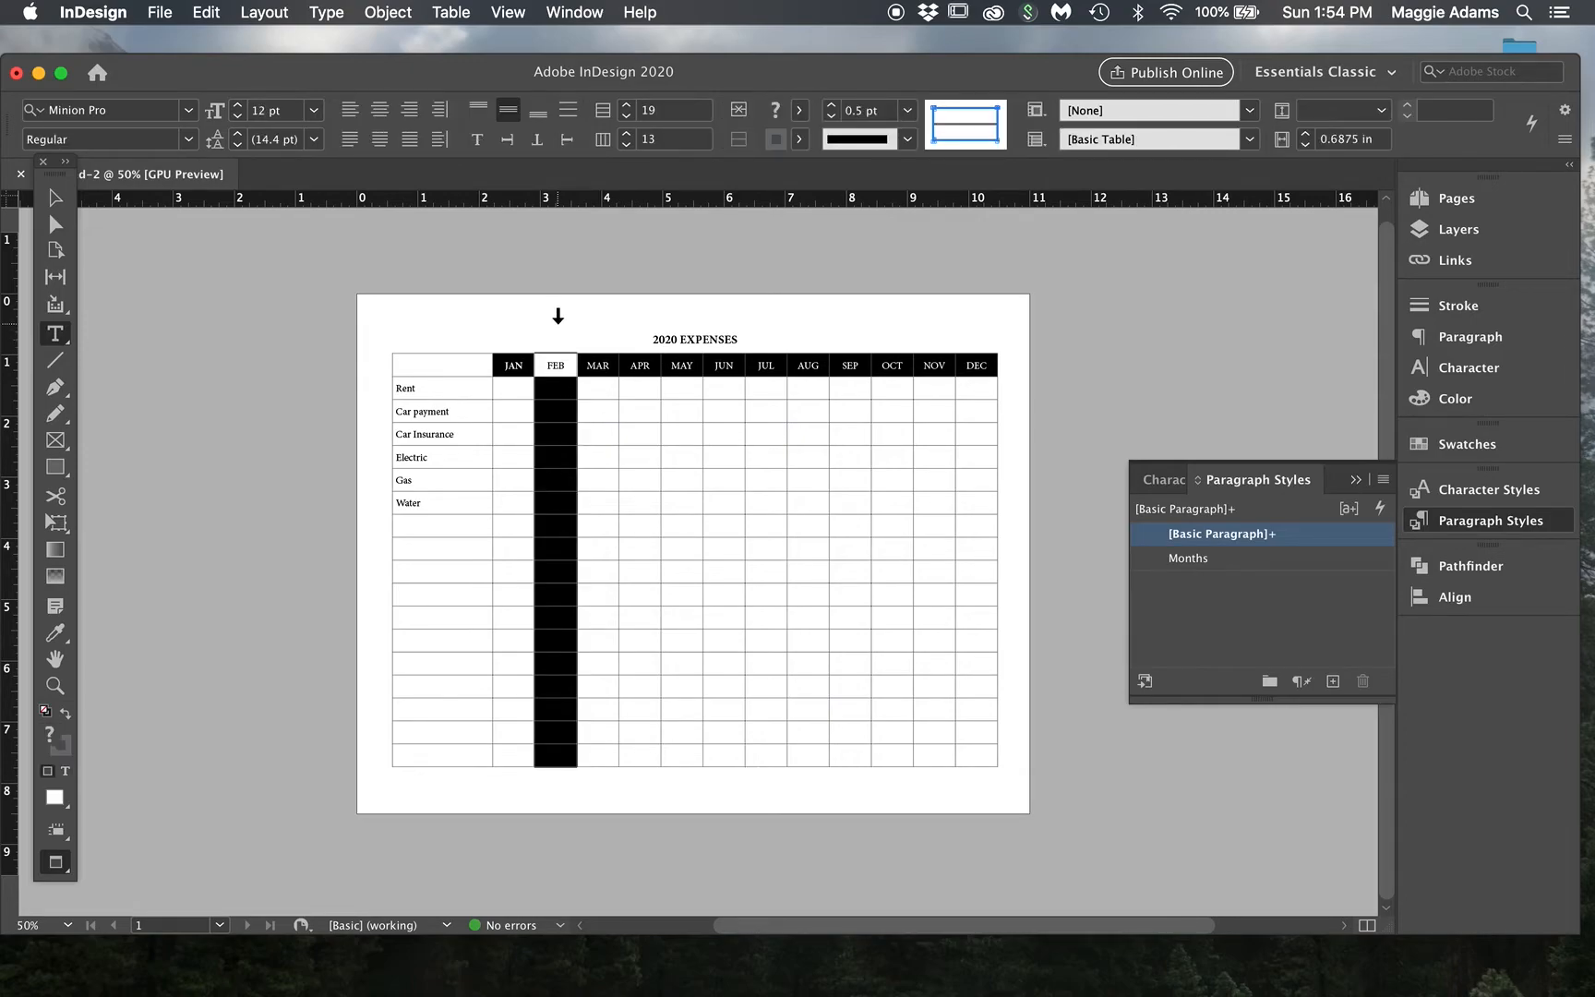
pyautogui.click(451, 13)
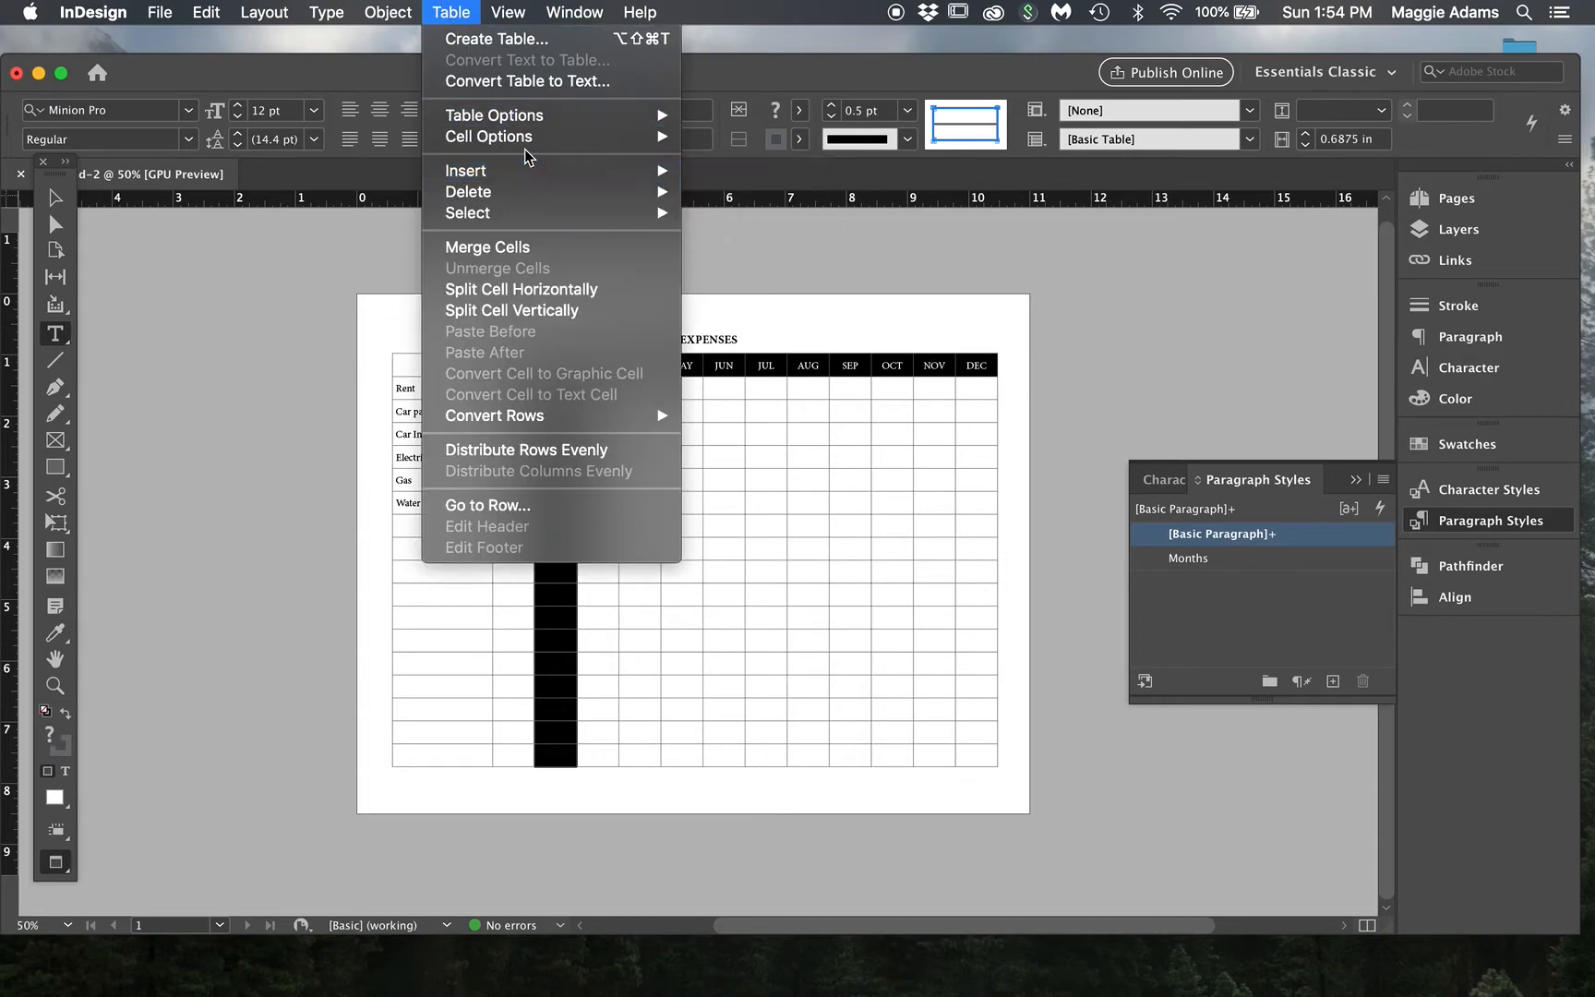
pyautogui.moveTo(532, 141)
pyautogui.click(787, 178)
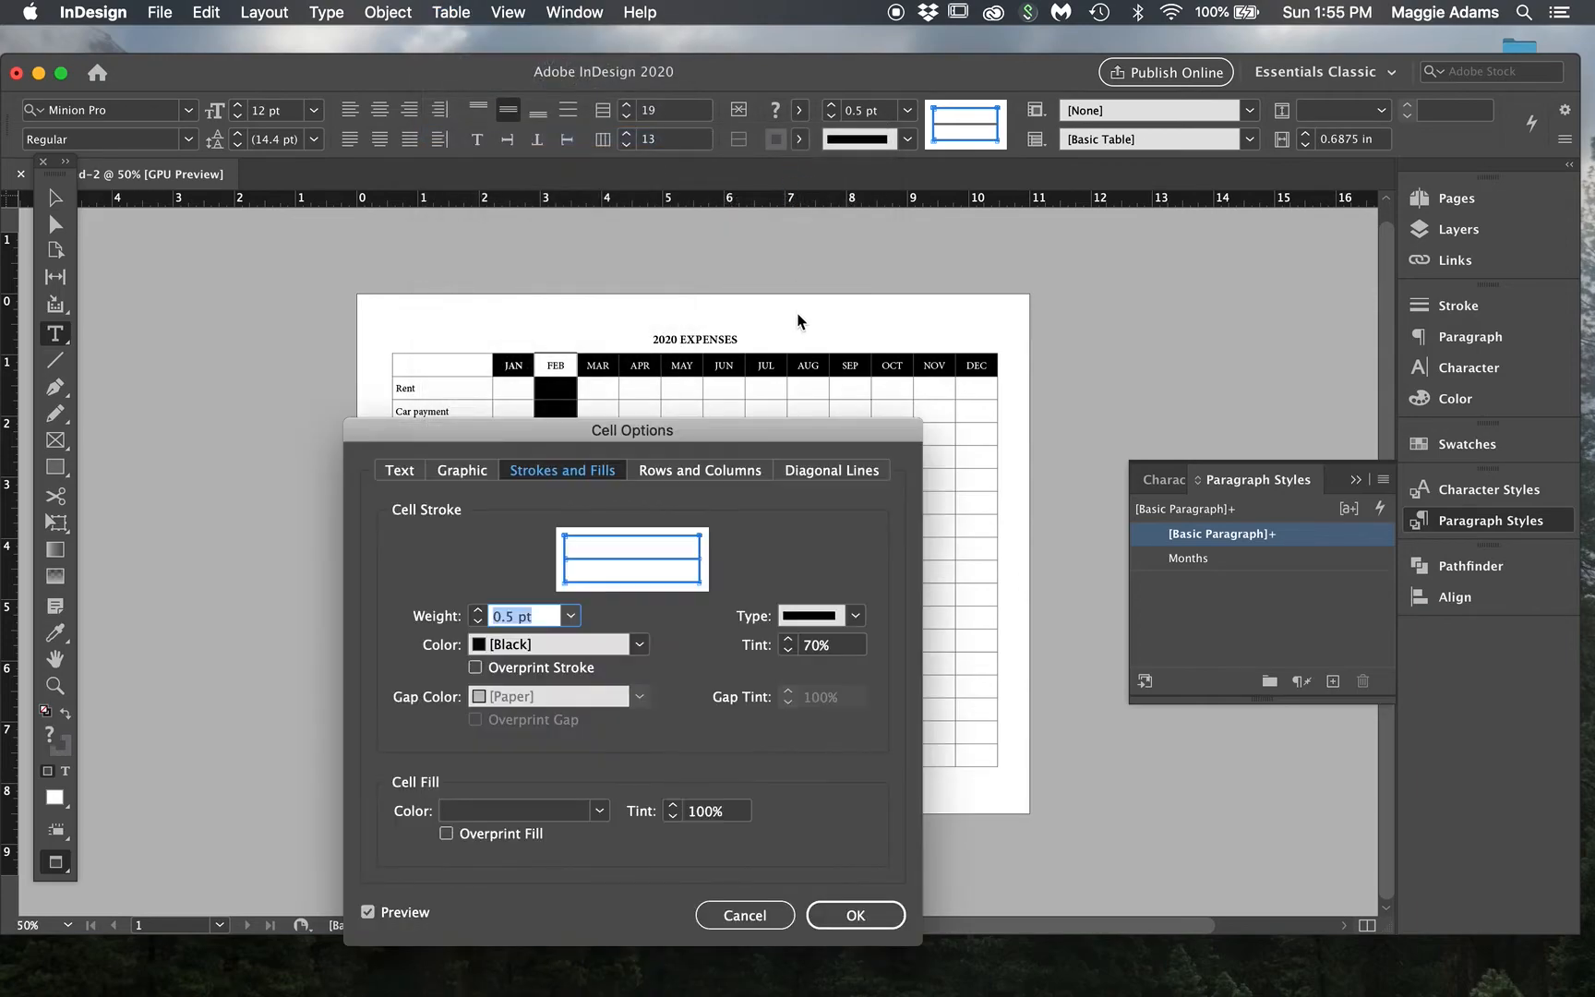
pyautogui.moveTo(799, 431); pyautogui.dragTo(1125, 268)
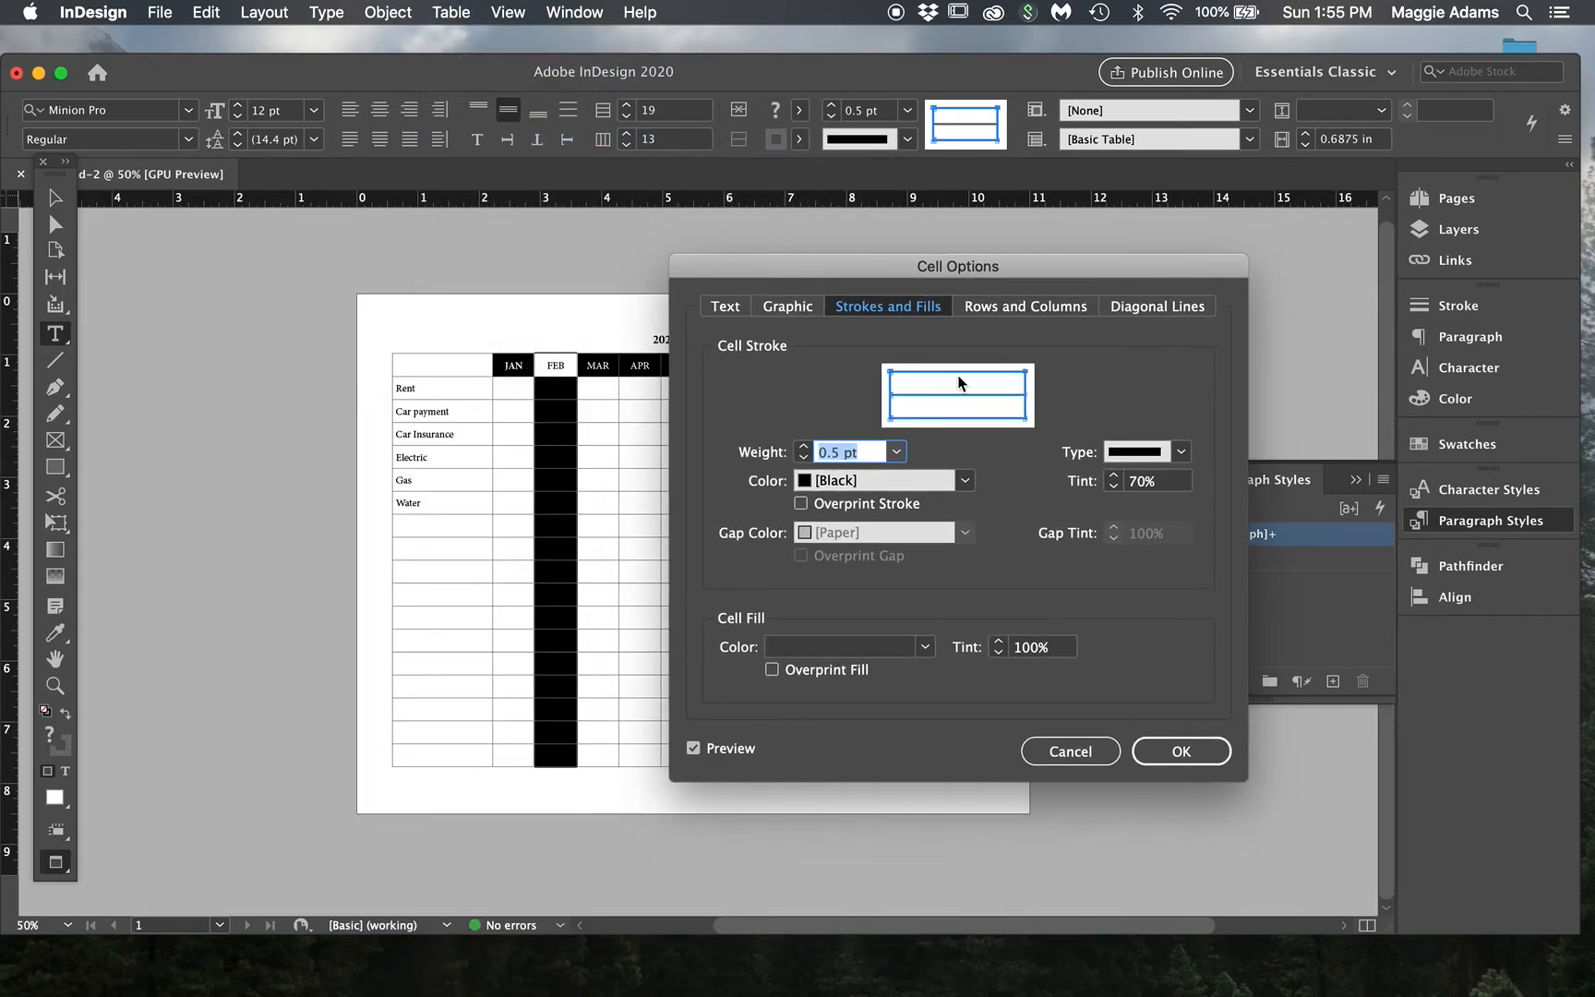
pyautogui.click(890, 382)
pyautogui.click(1027, 406)
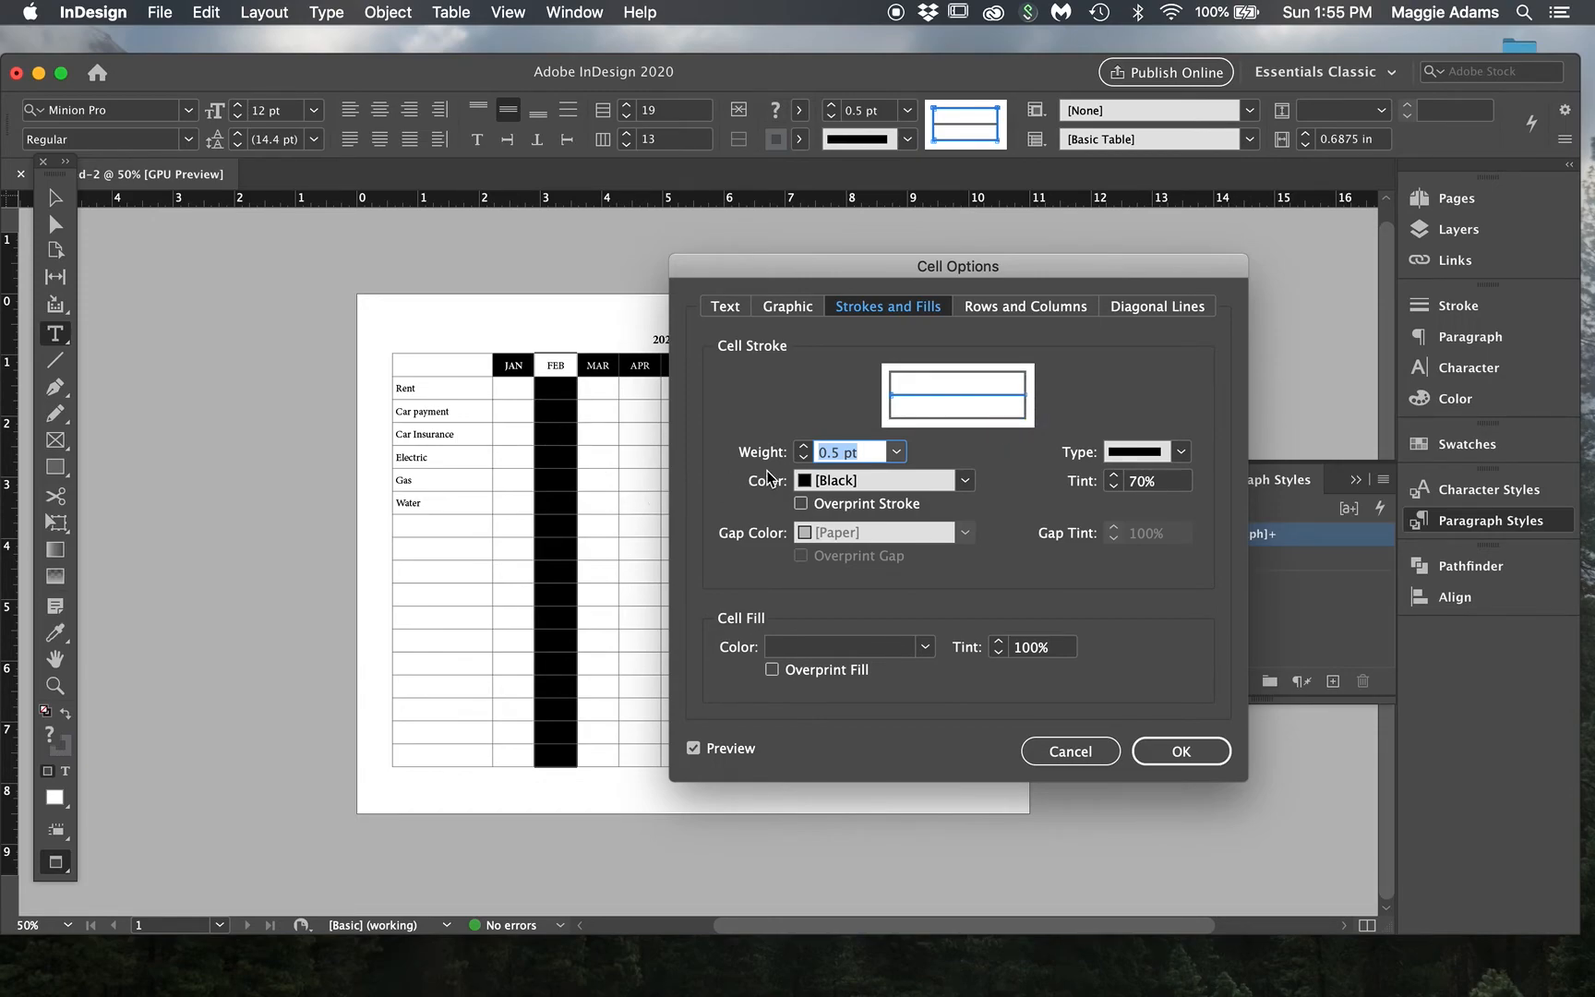
pyautogui.click(804, 457)
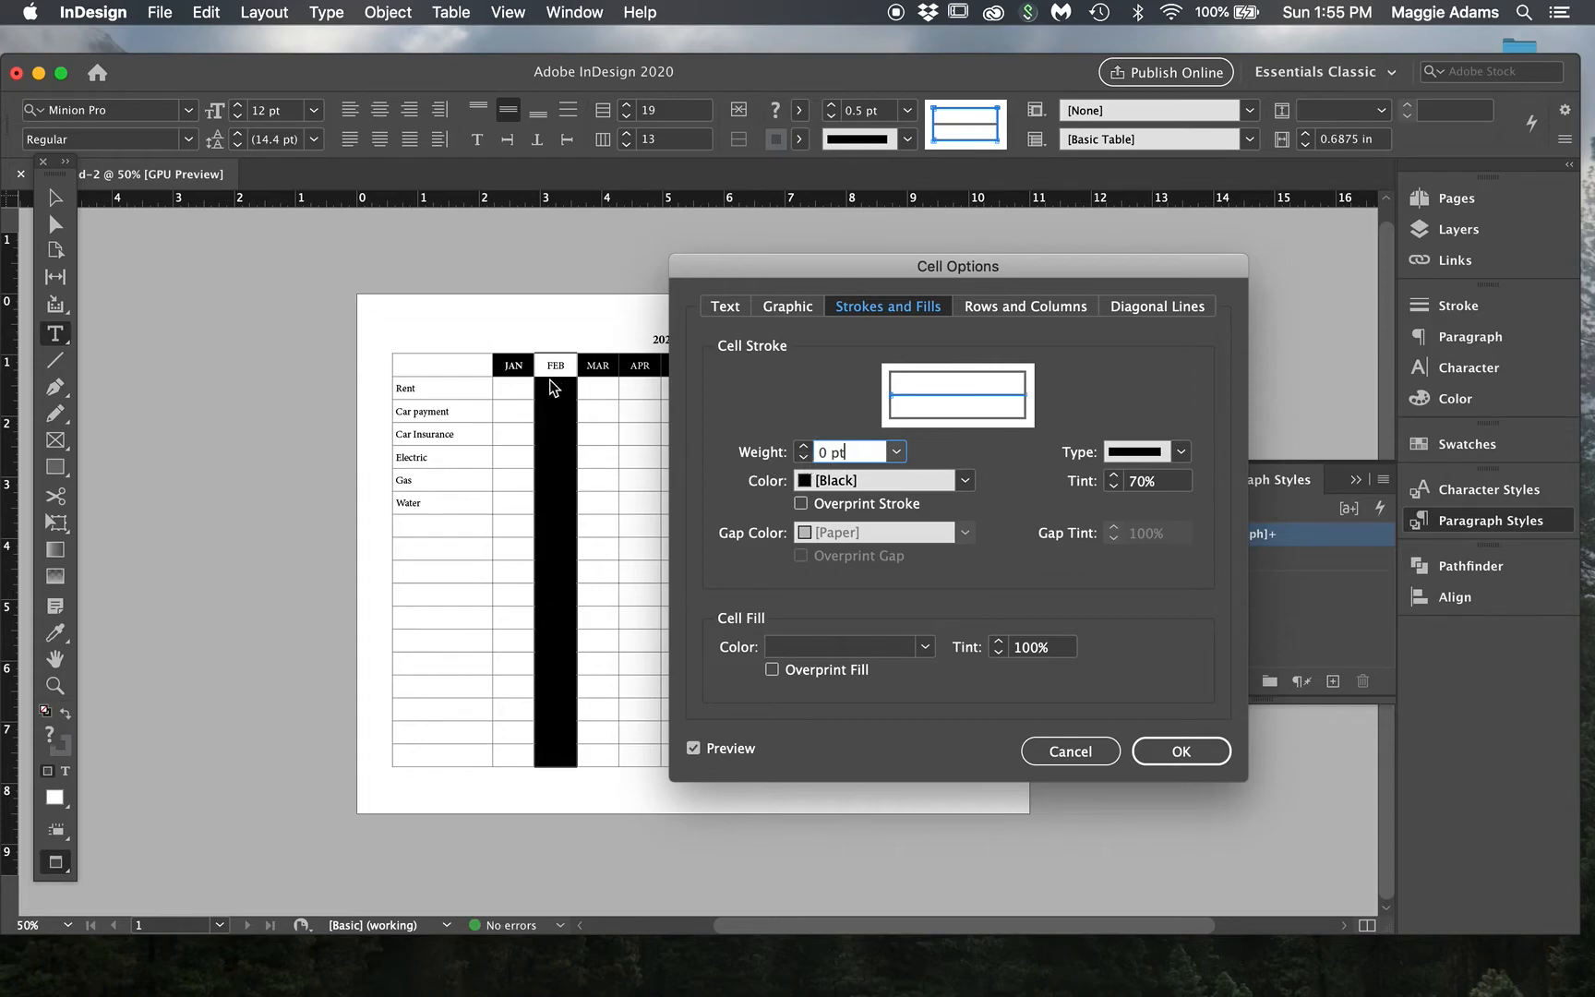
pyautogui.click(1176, 751)
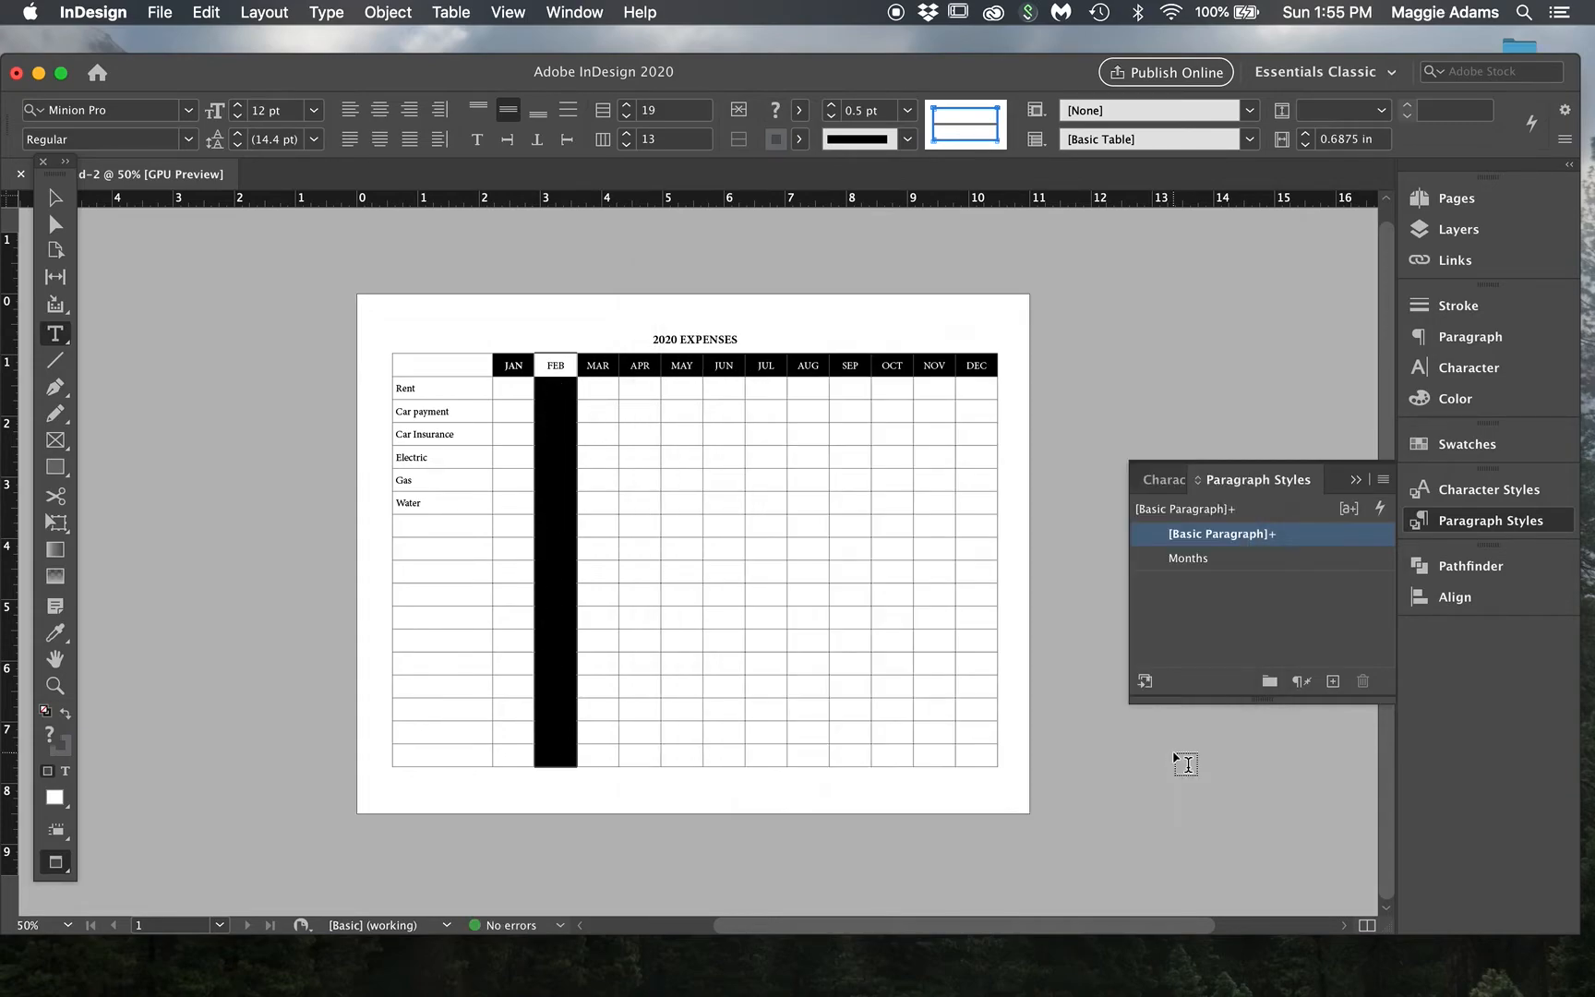
pyautogui.click(617, 427)
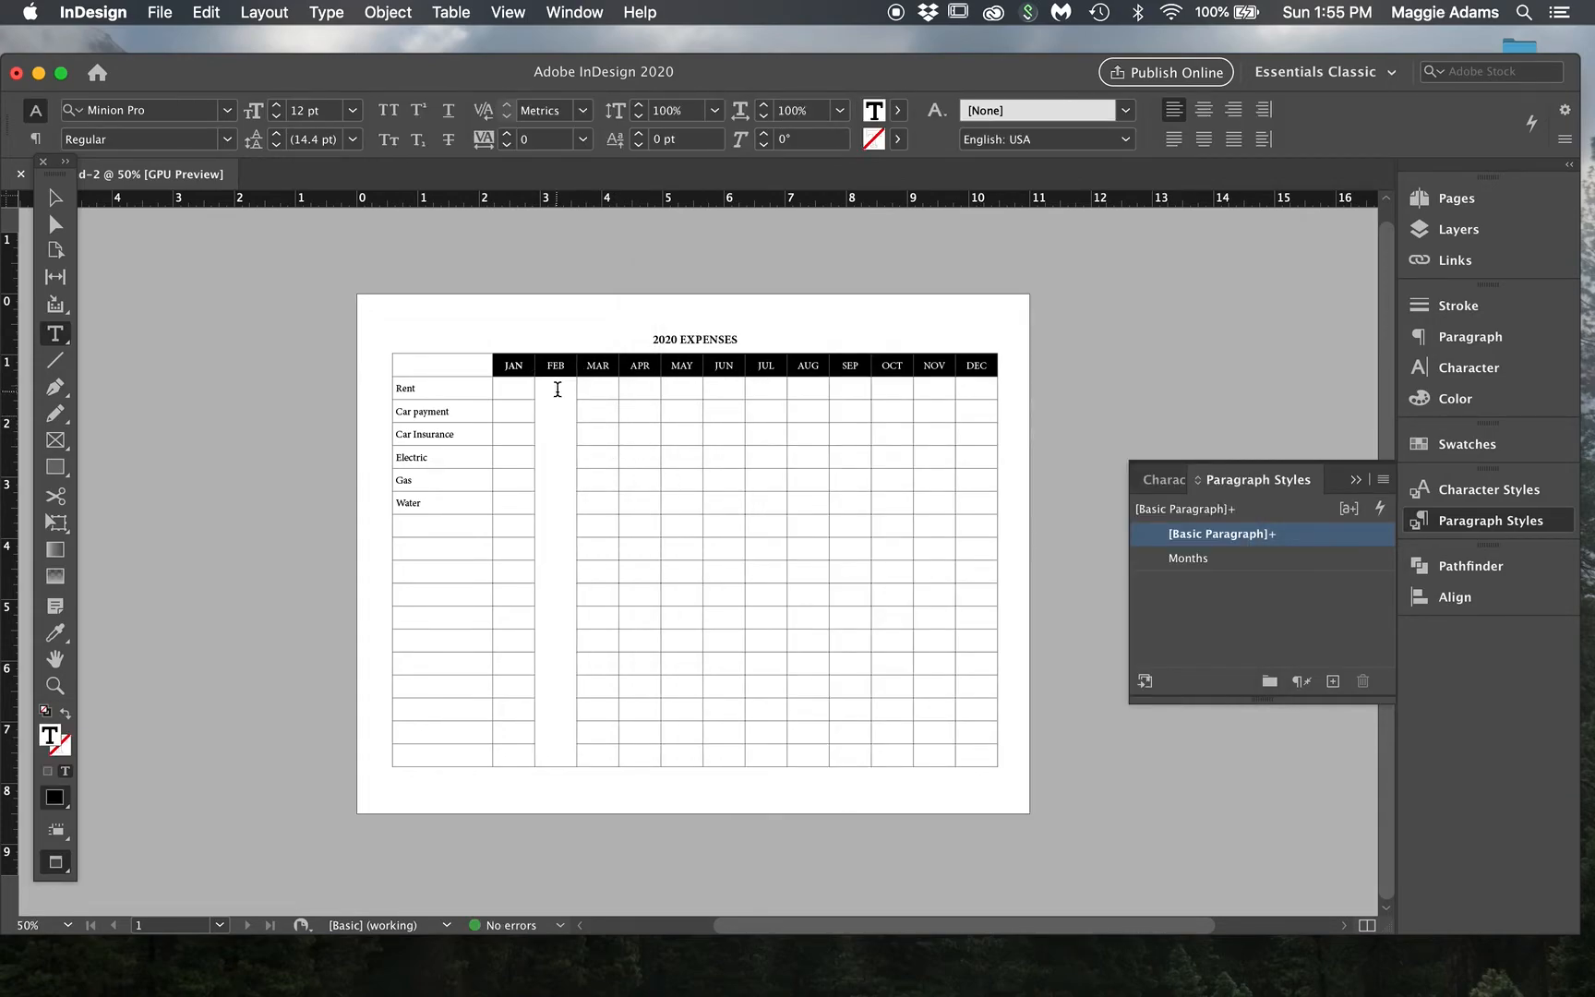
# Step: Undo the FEB column's stroke change and deselect the column
pyautogui.moveTo(557, 389); pyautogui.dragTo(569, 421)
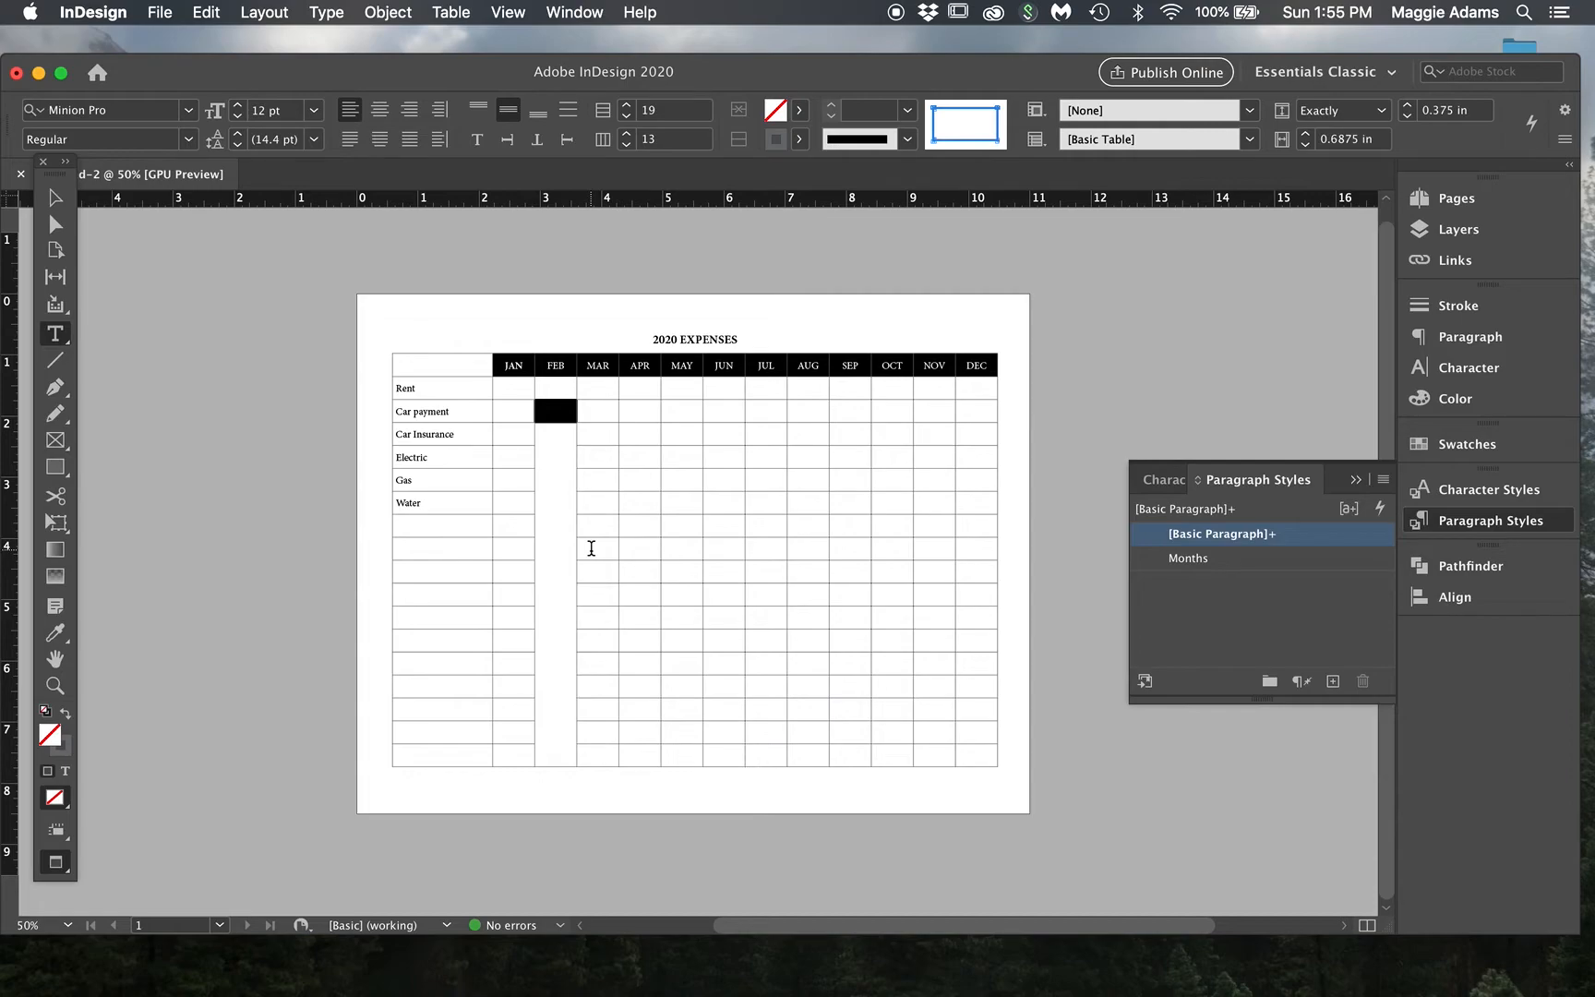
pyautogui.press('super+alt+3')
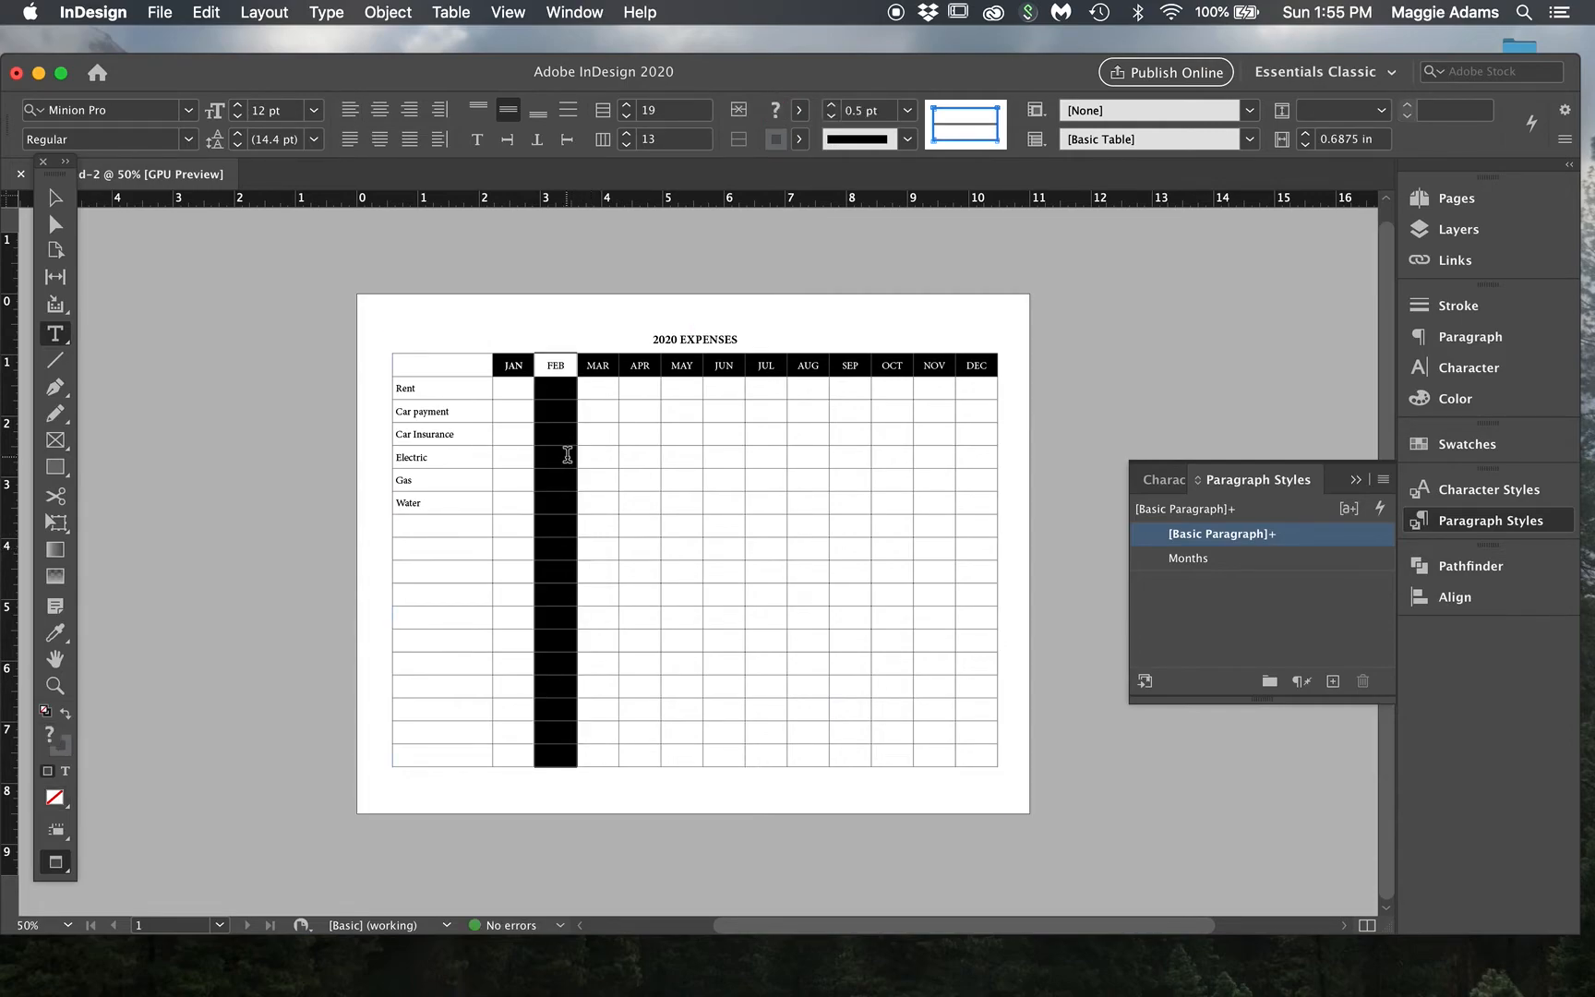
pyautogui.click(567, 455)
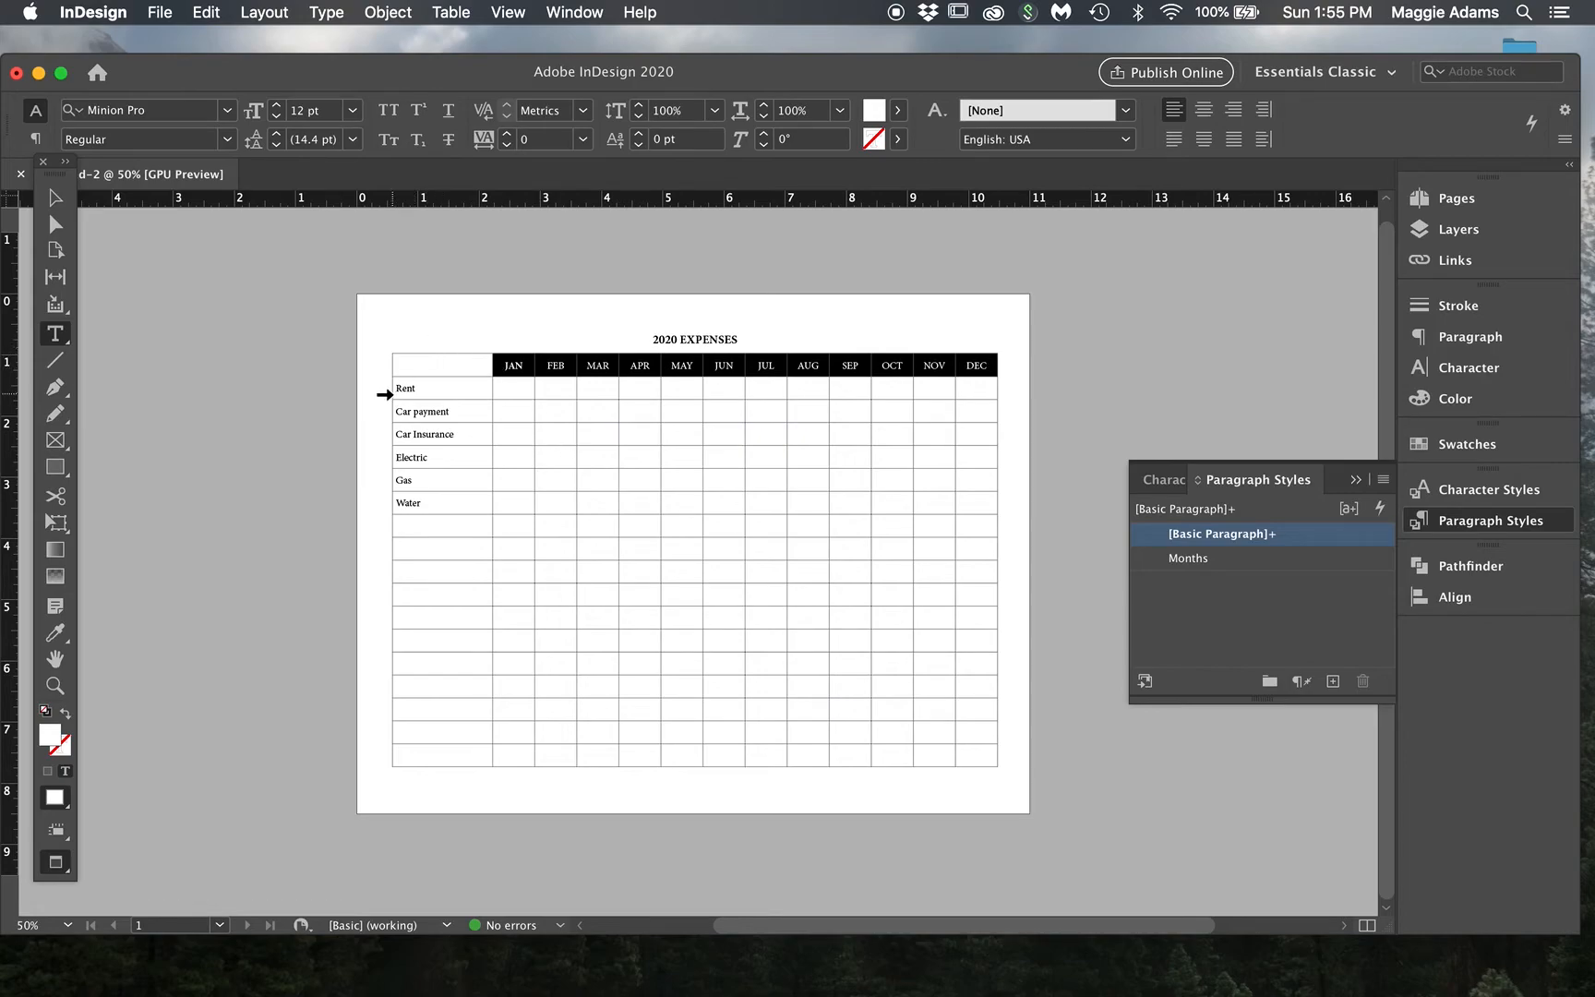
# Step: Select the rows from Rent down to the last row and set the table's alternating fill pattern to Every Other Row with preview on
pyautogui.moveTo(385, 393); pyautogui.dragTo(404, 759)
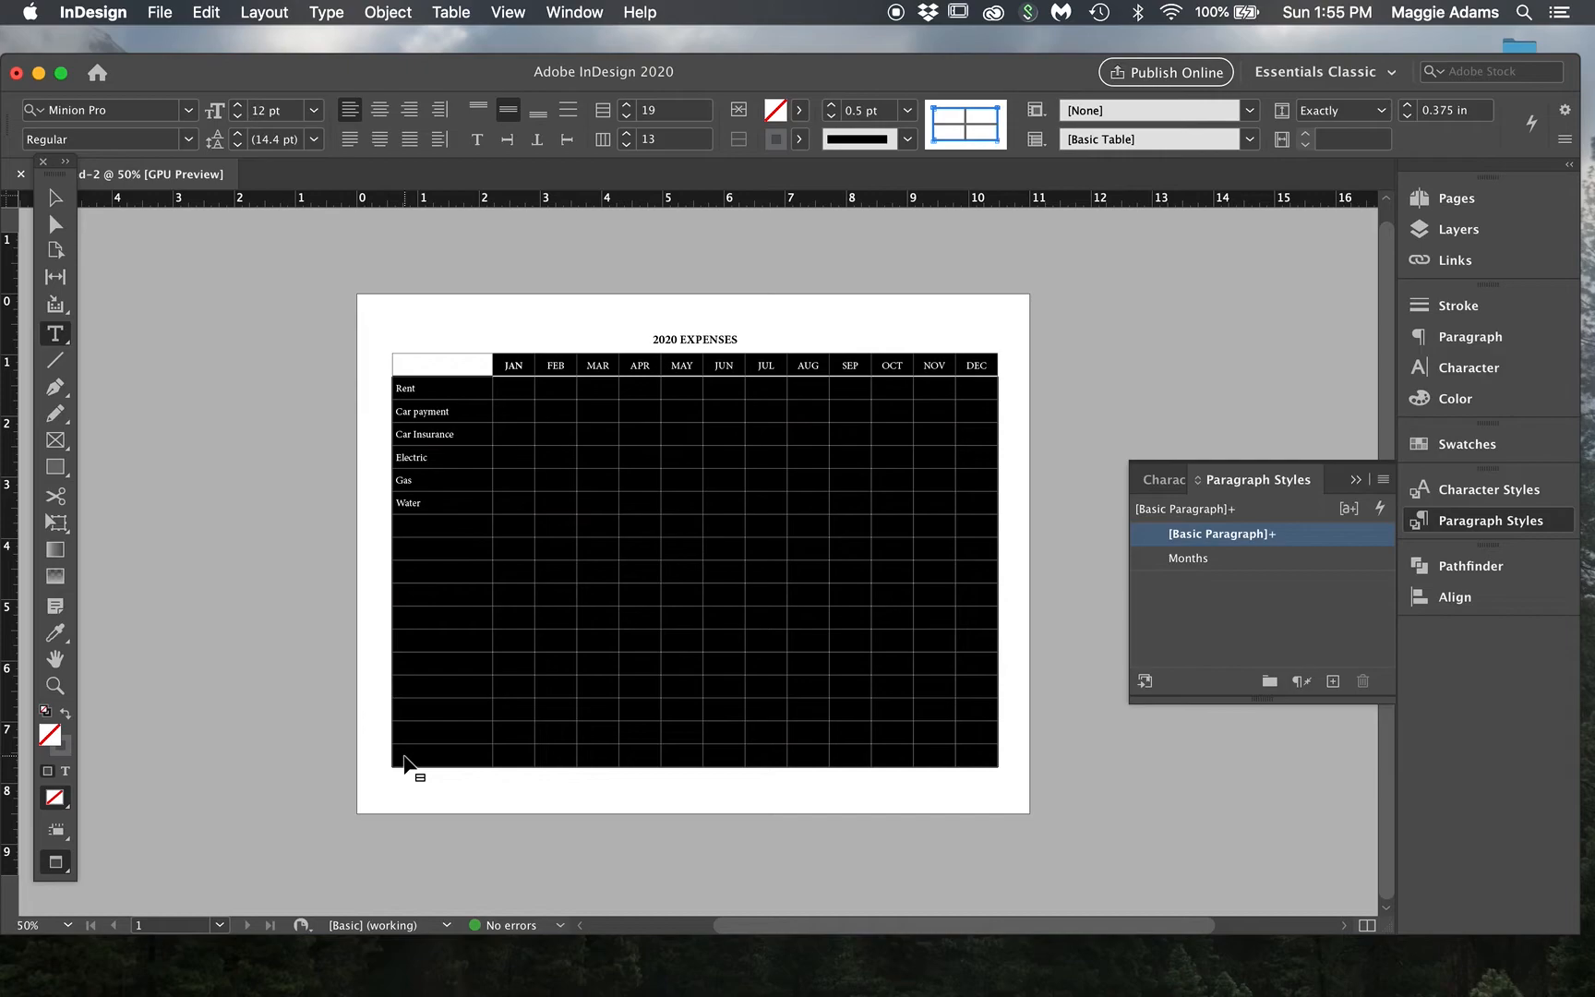
pyautogui.click(452, 12)
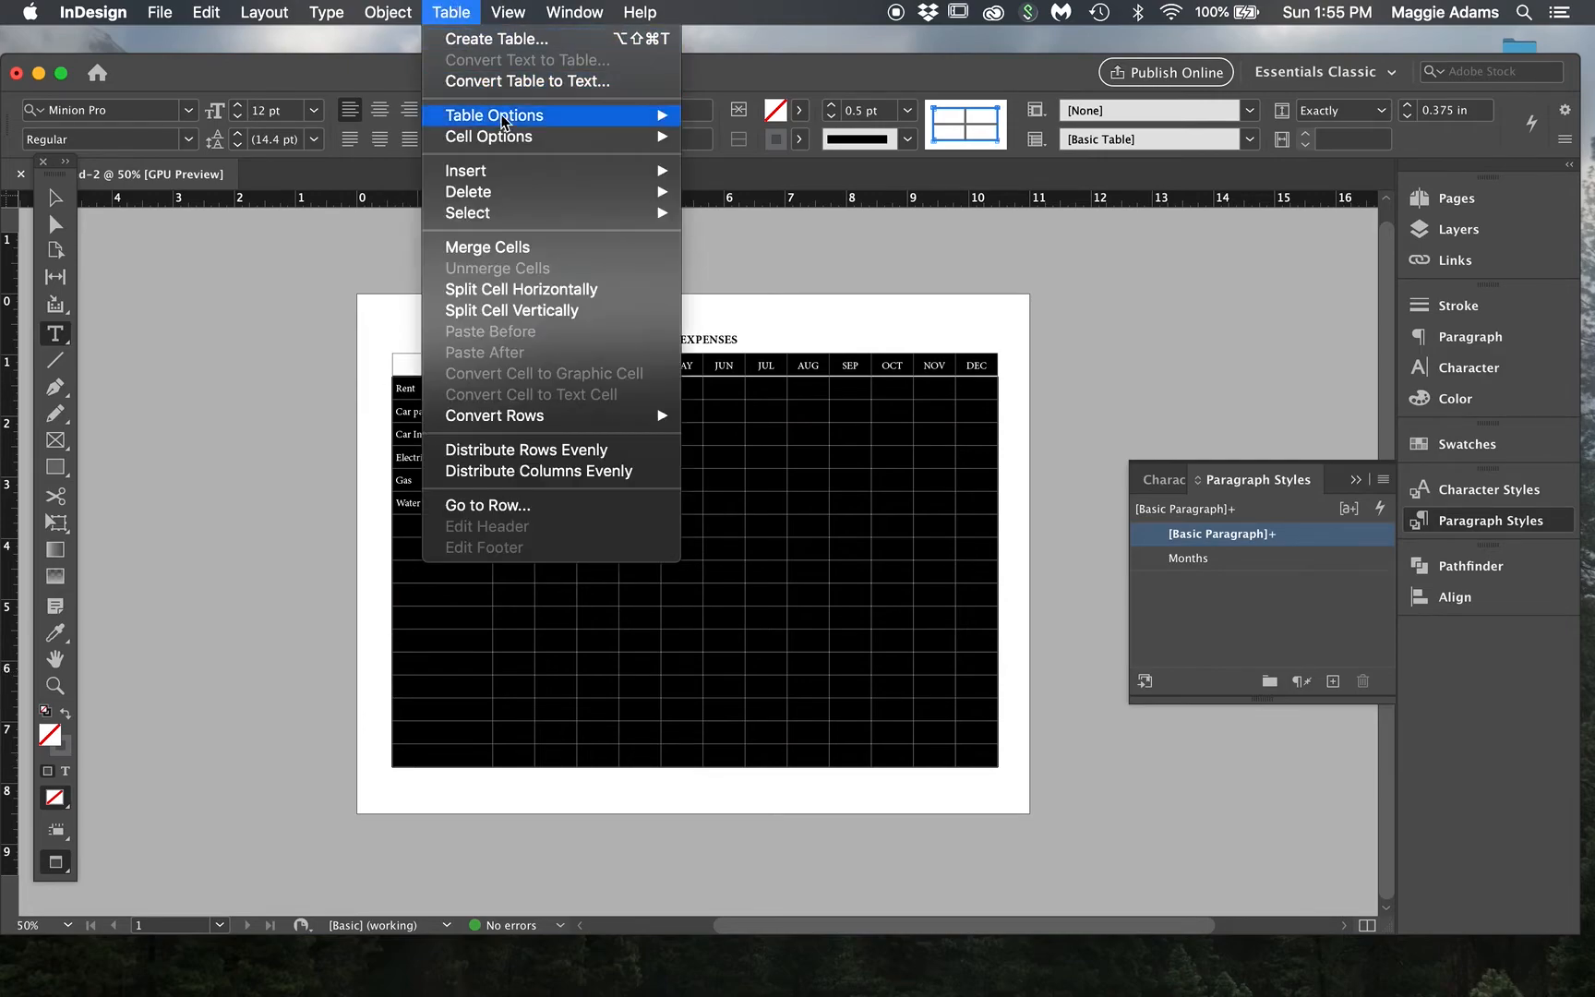
pyautogui.moveTo(510, 140)
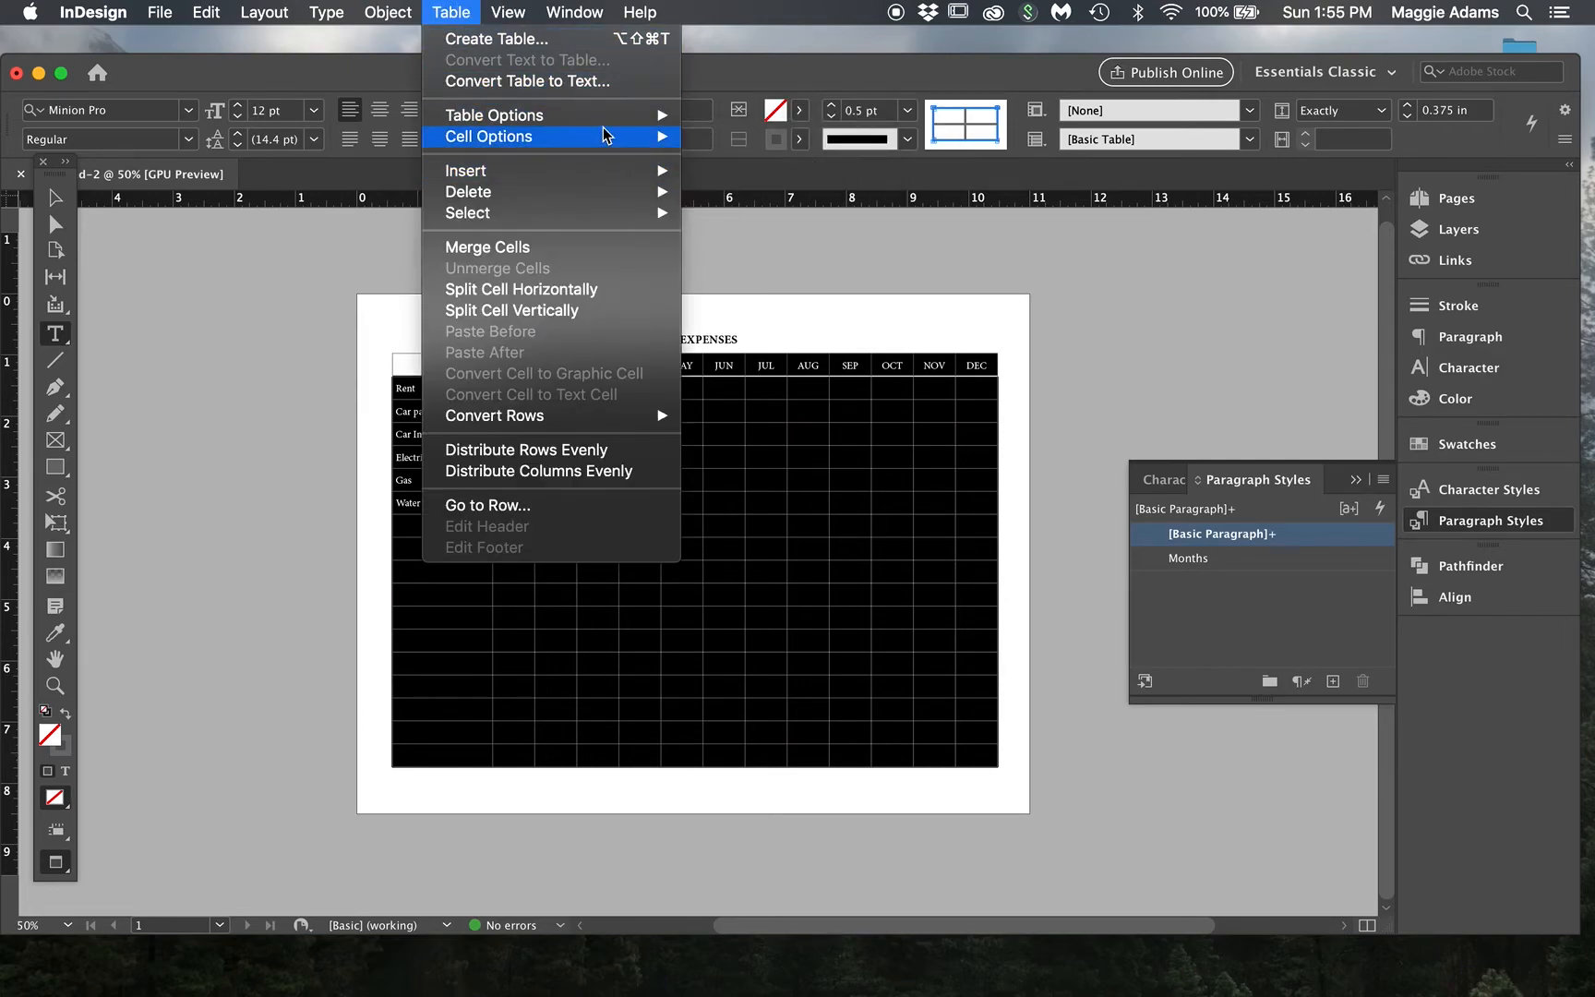
pyautogui.moveTo(601, 115)
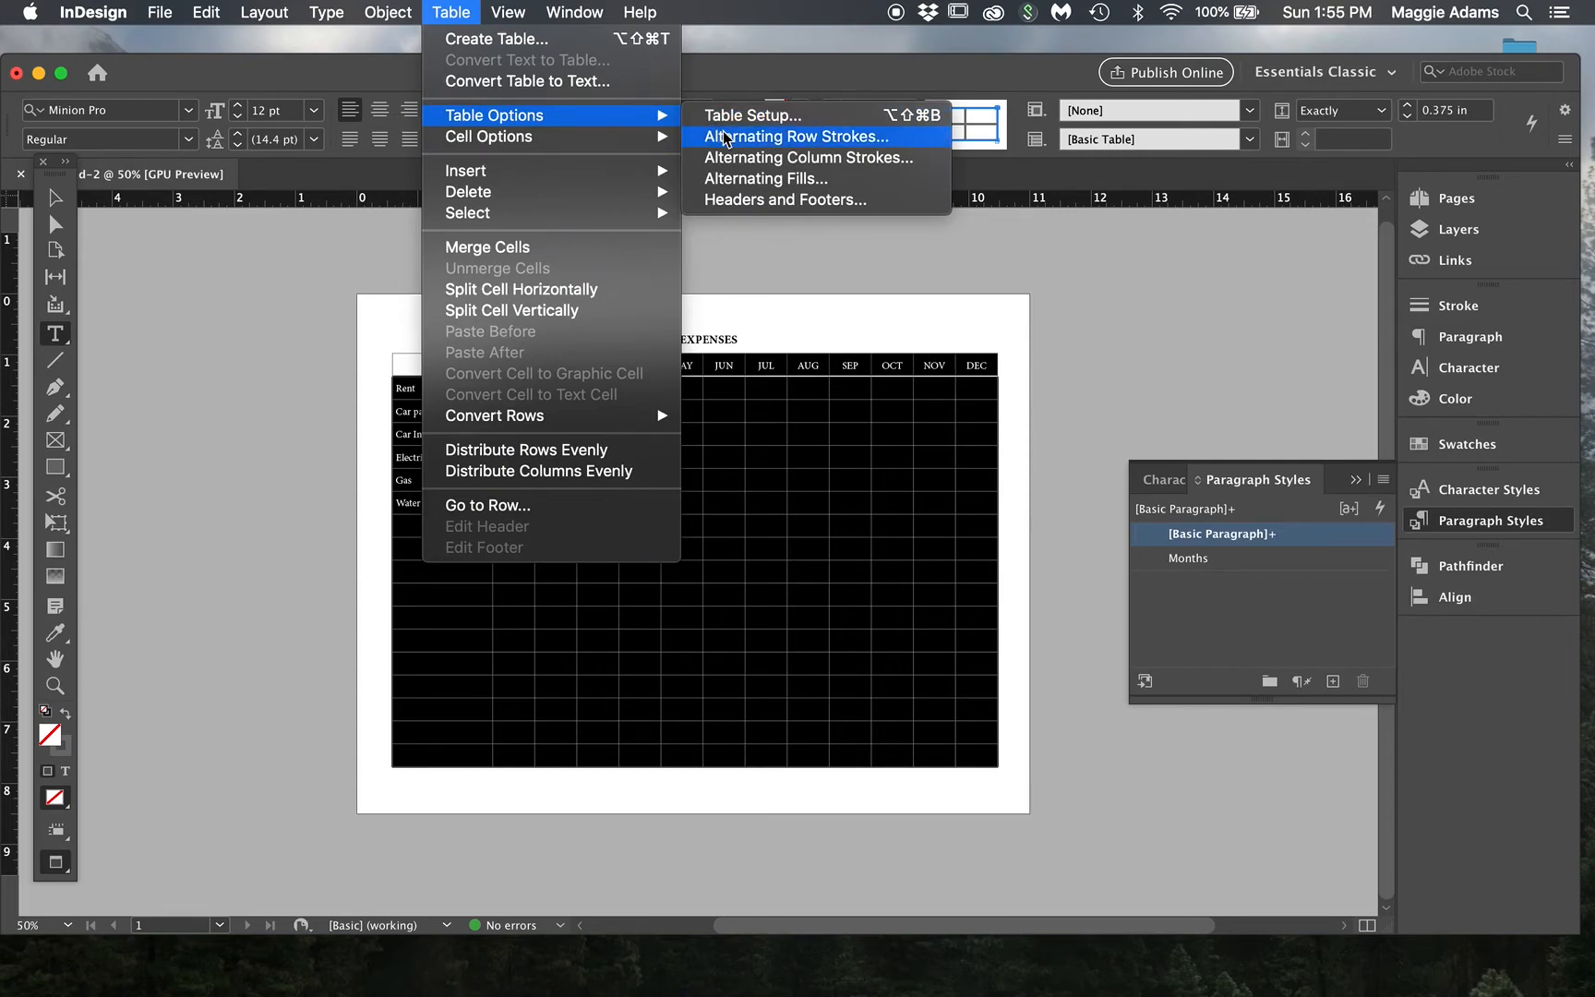
pyautogui.click(739, 181)
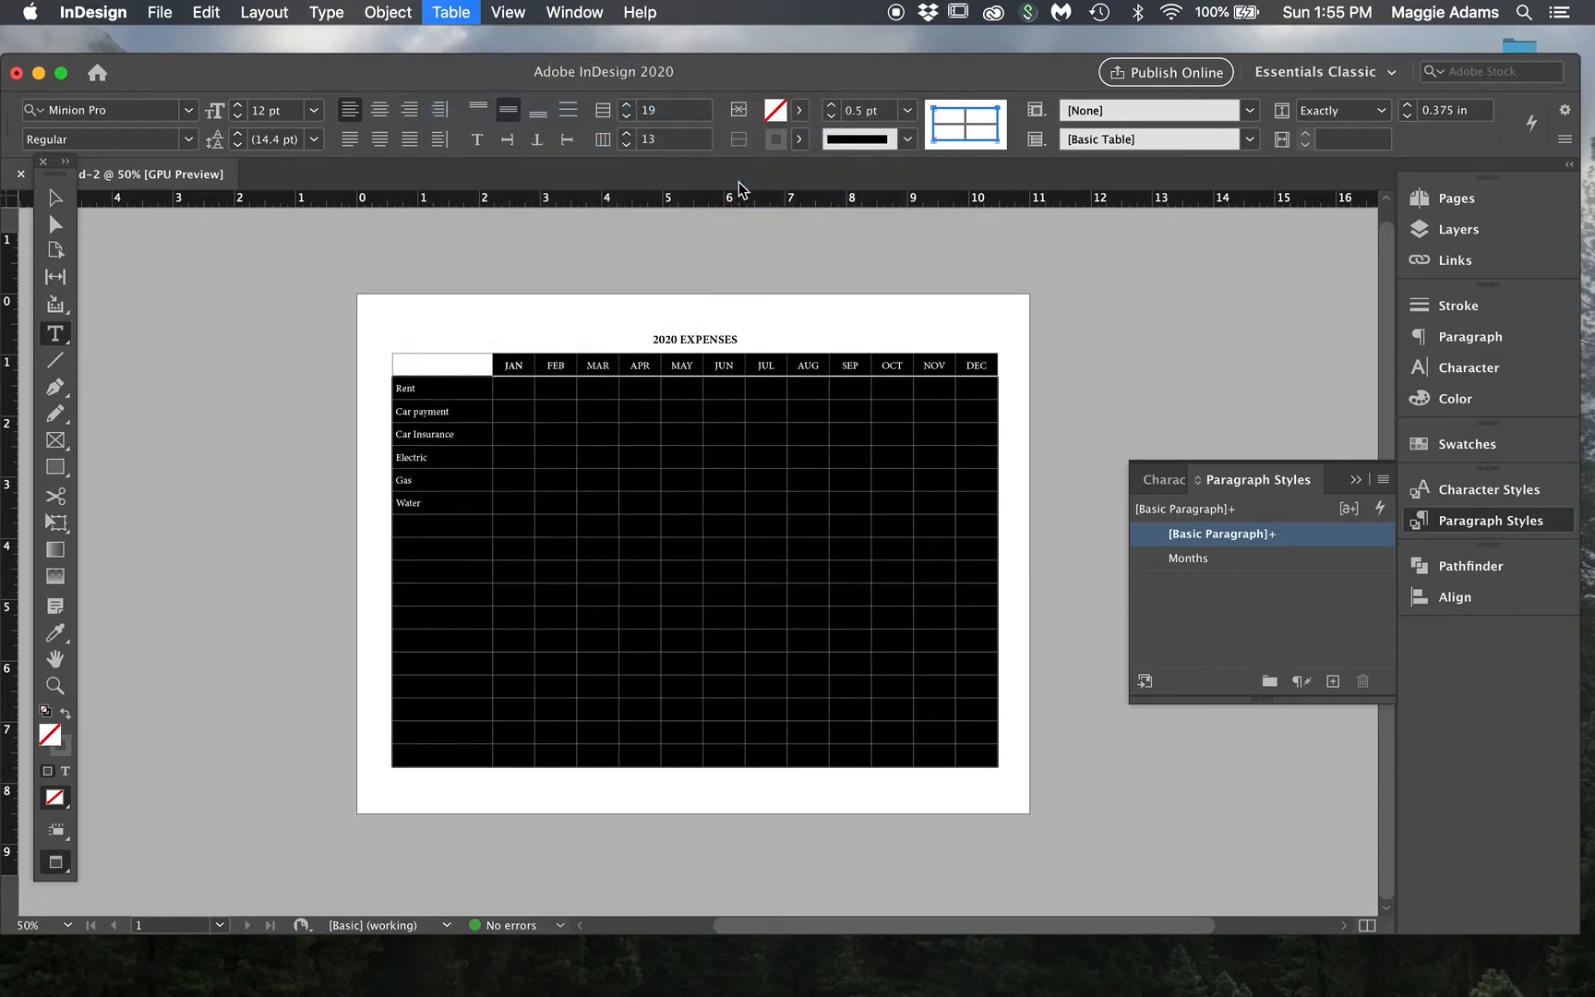
pyautogui.moveTo(730, 195); pyautogui.dragTo(964, 119)
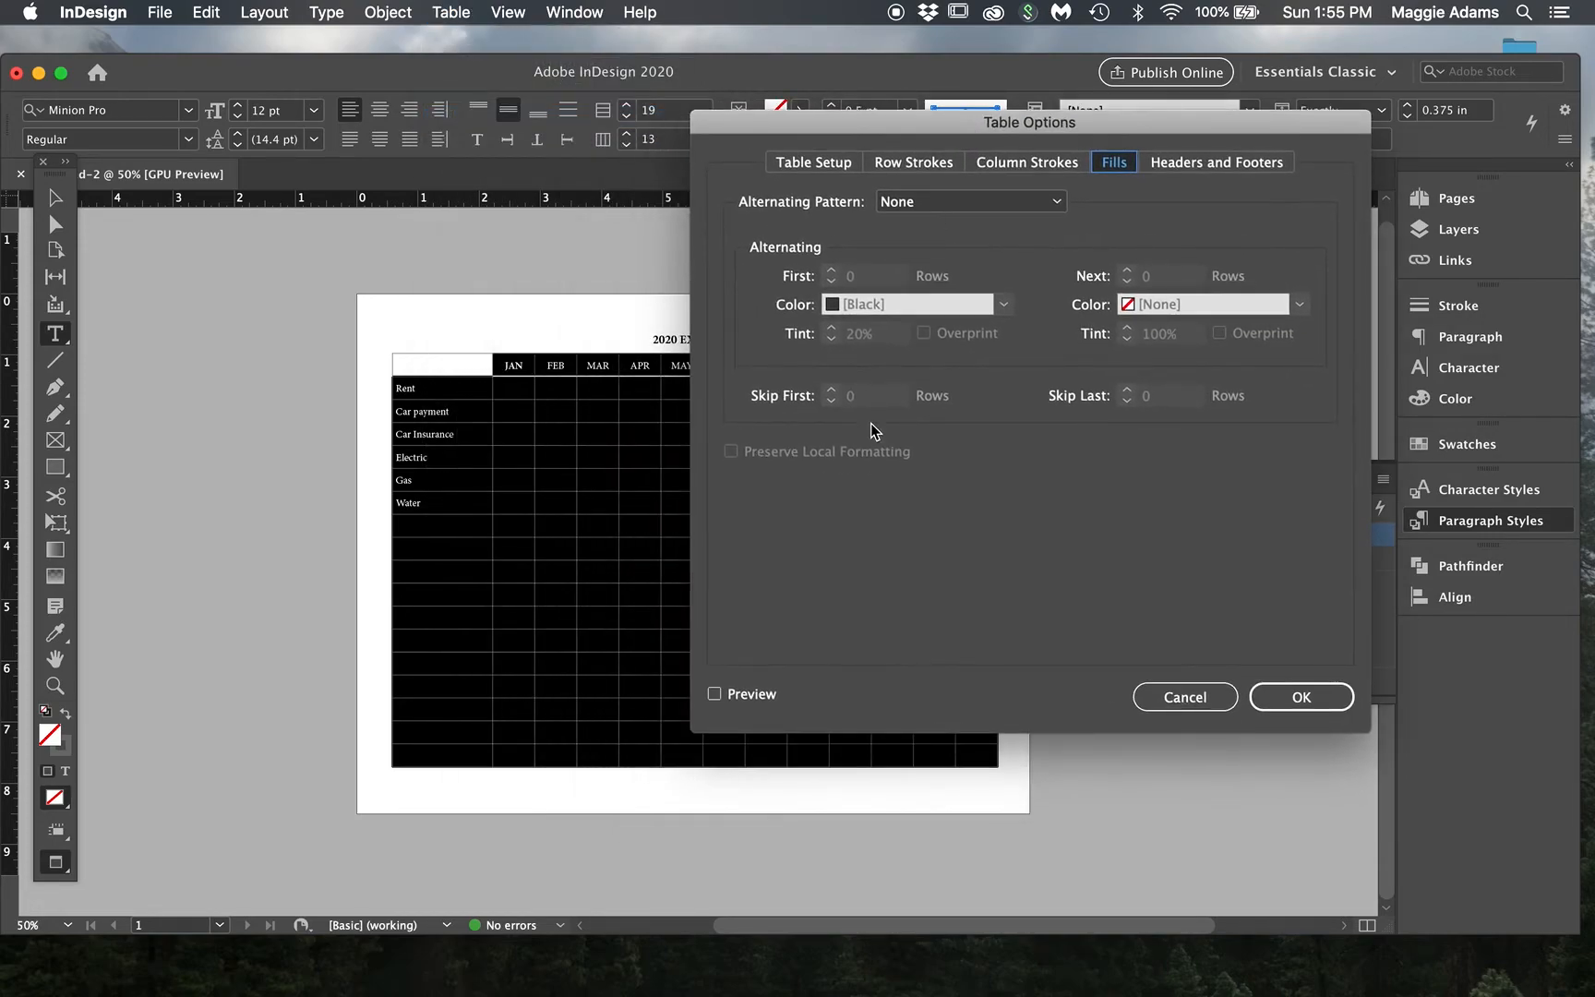
pyautogui.click(713, 693)
pyautogui.click(937, 198)
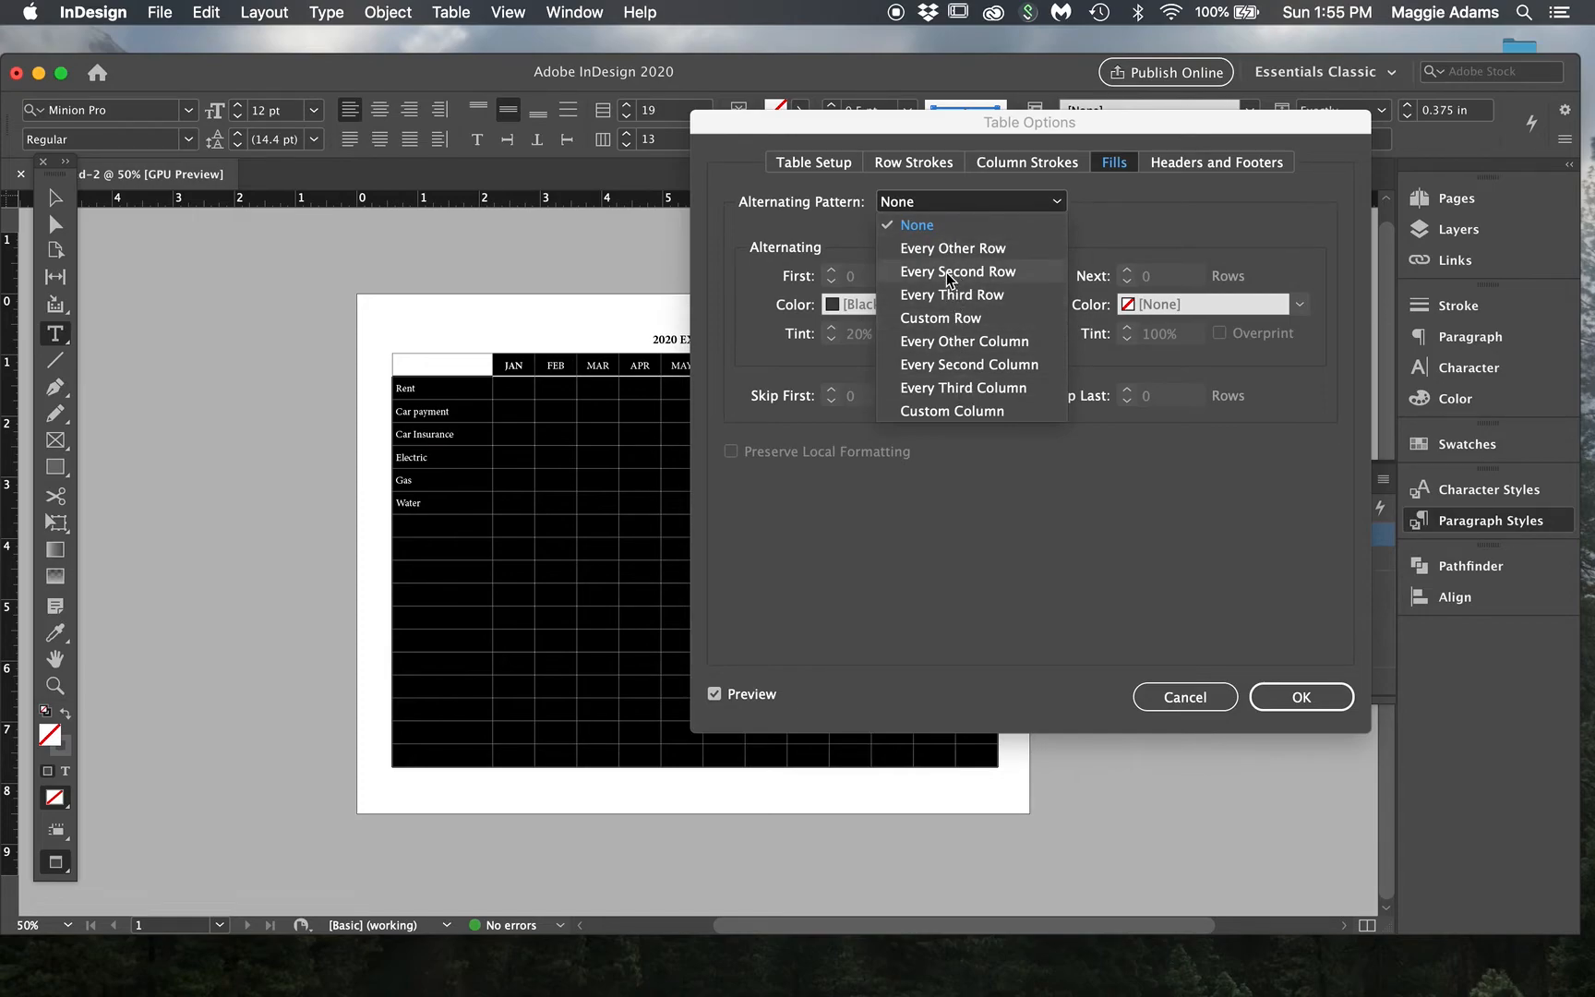
pyautogui.click(946, 244)
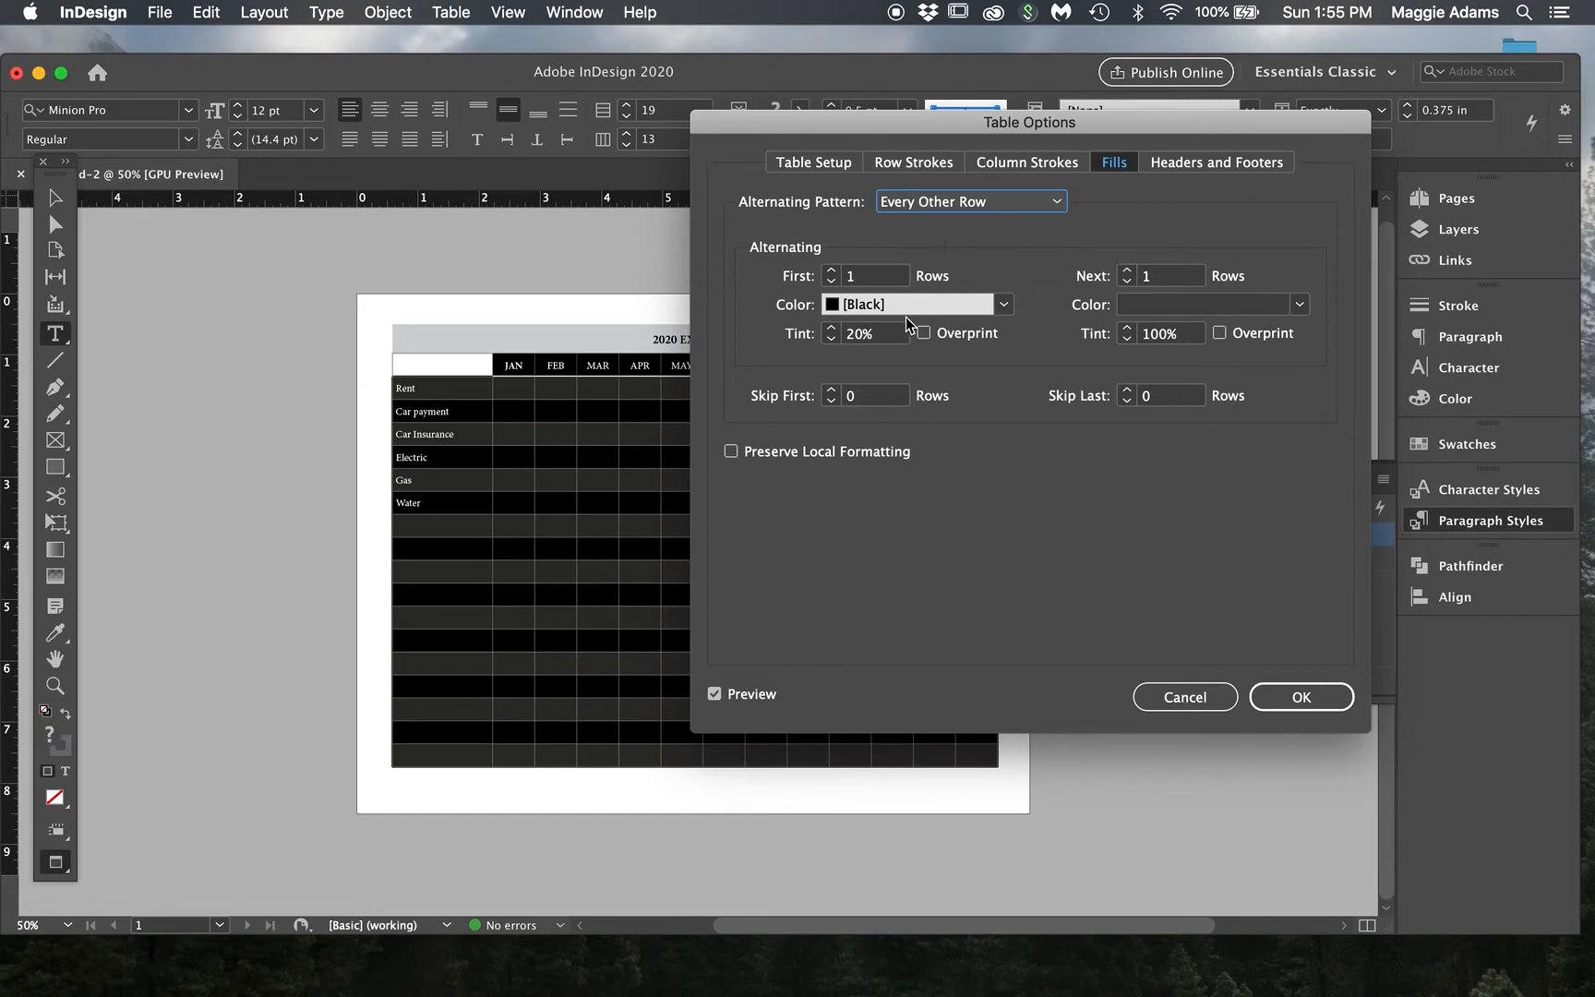
# Step: Keep [Black] as the first alternating fill color, skip the first 1 row, and apply the table options
pyautogui.click(1004, 305)
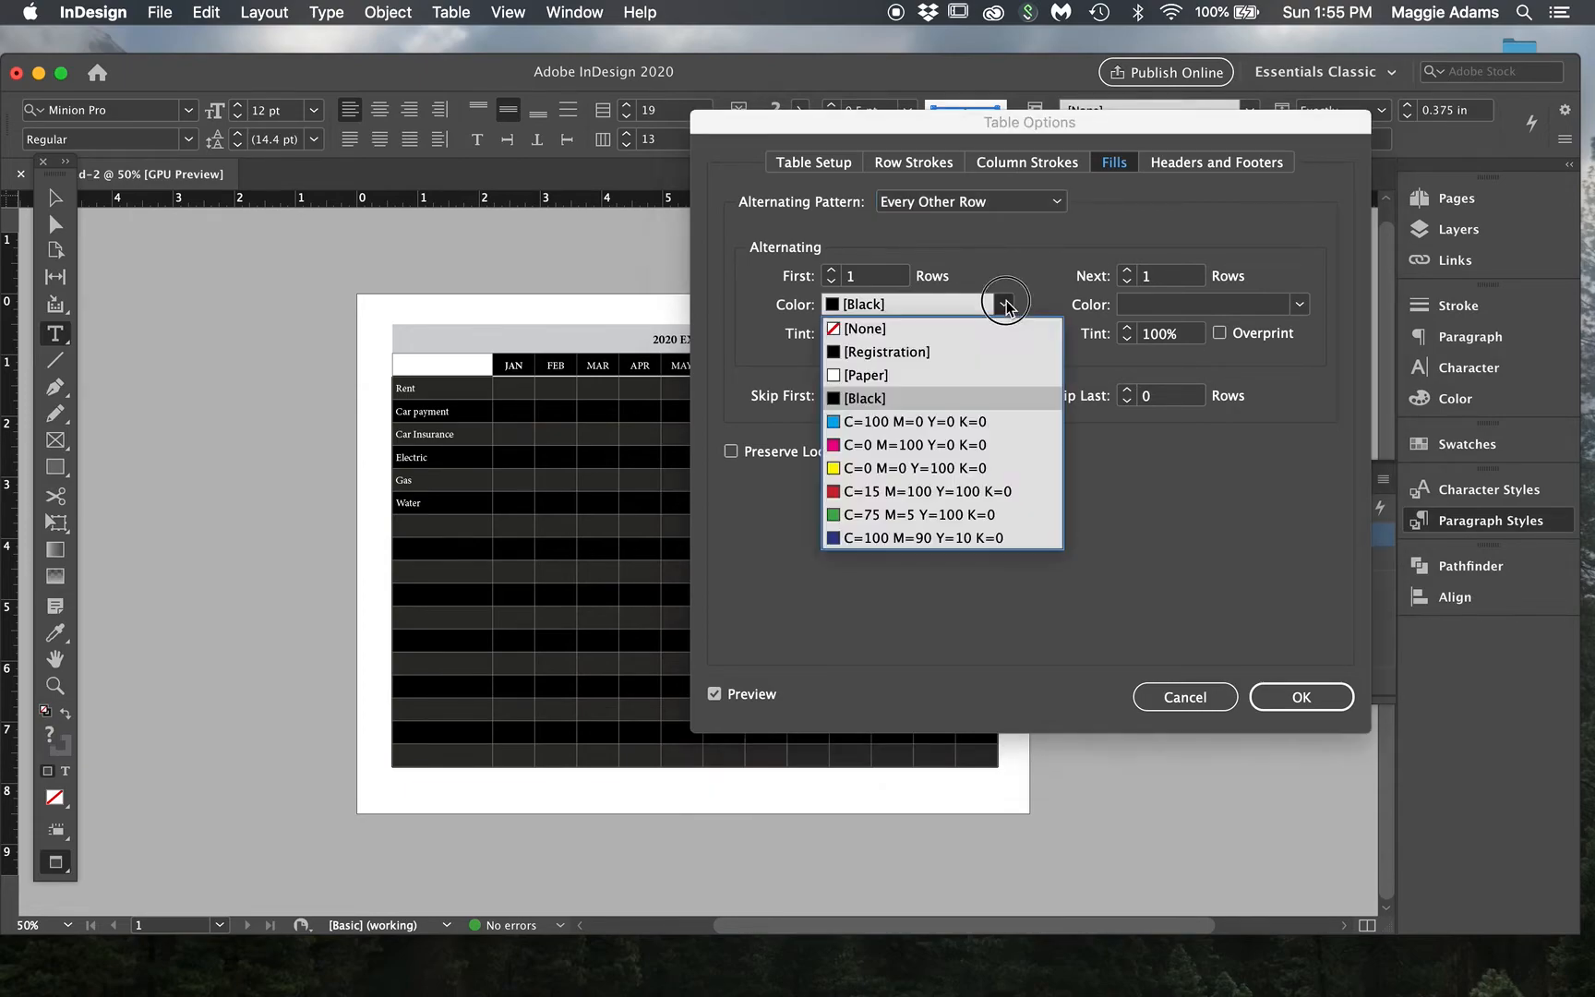
pyautogui.click(748, 300)
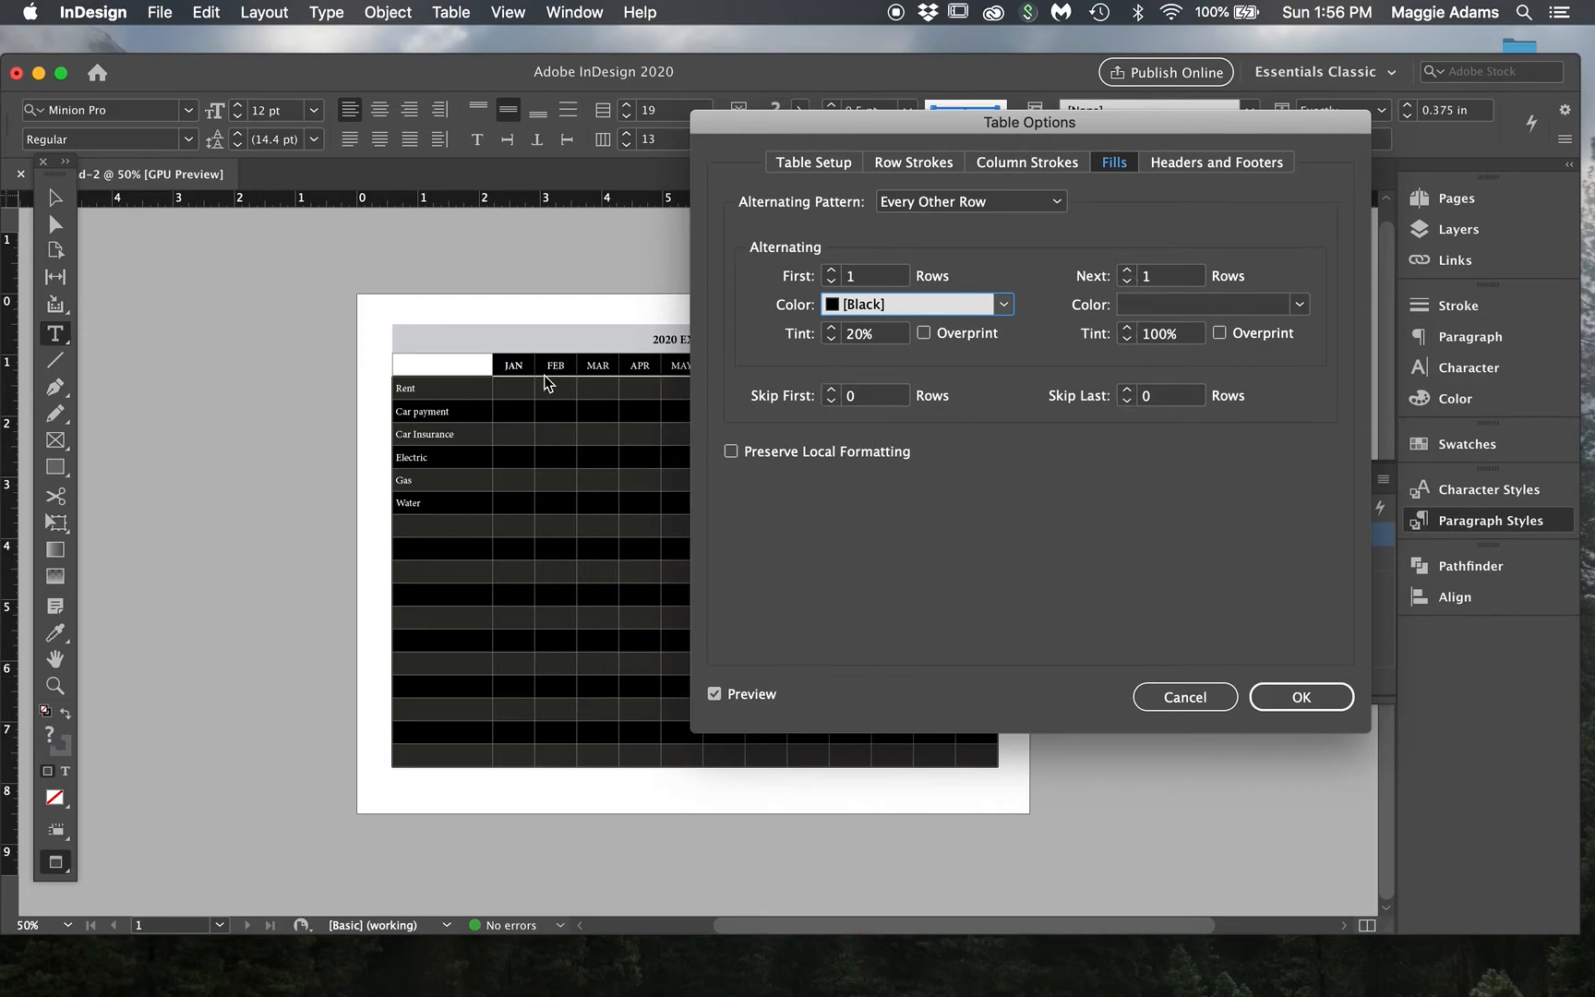
pyautogui.click(832, 390)
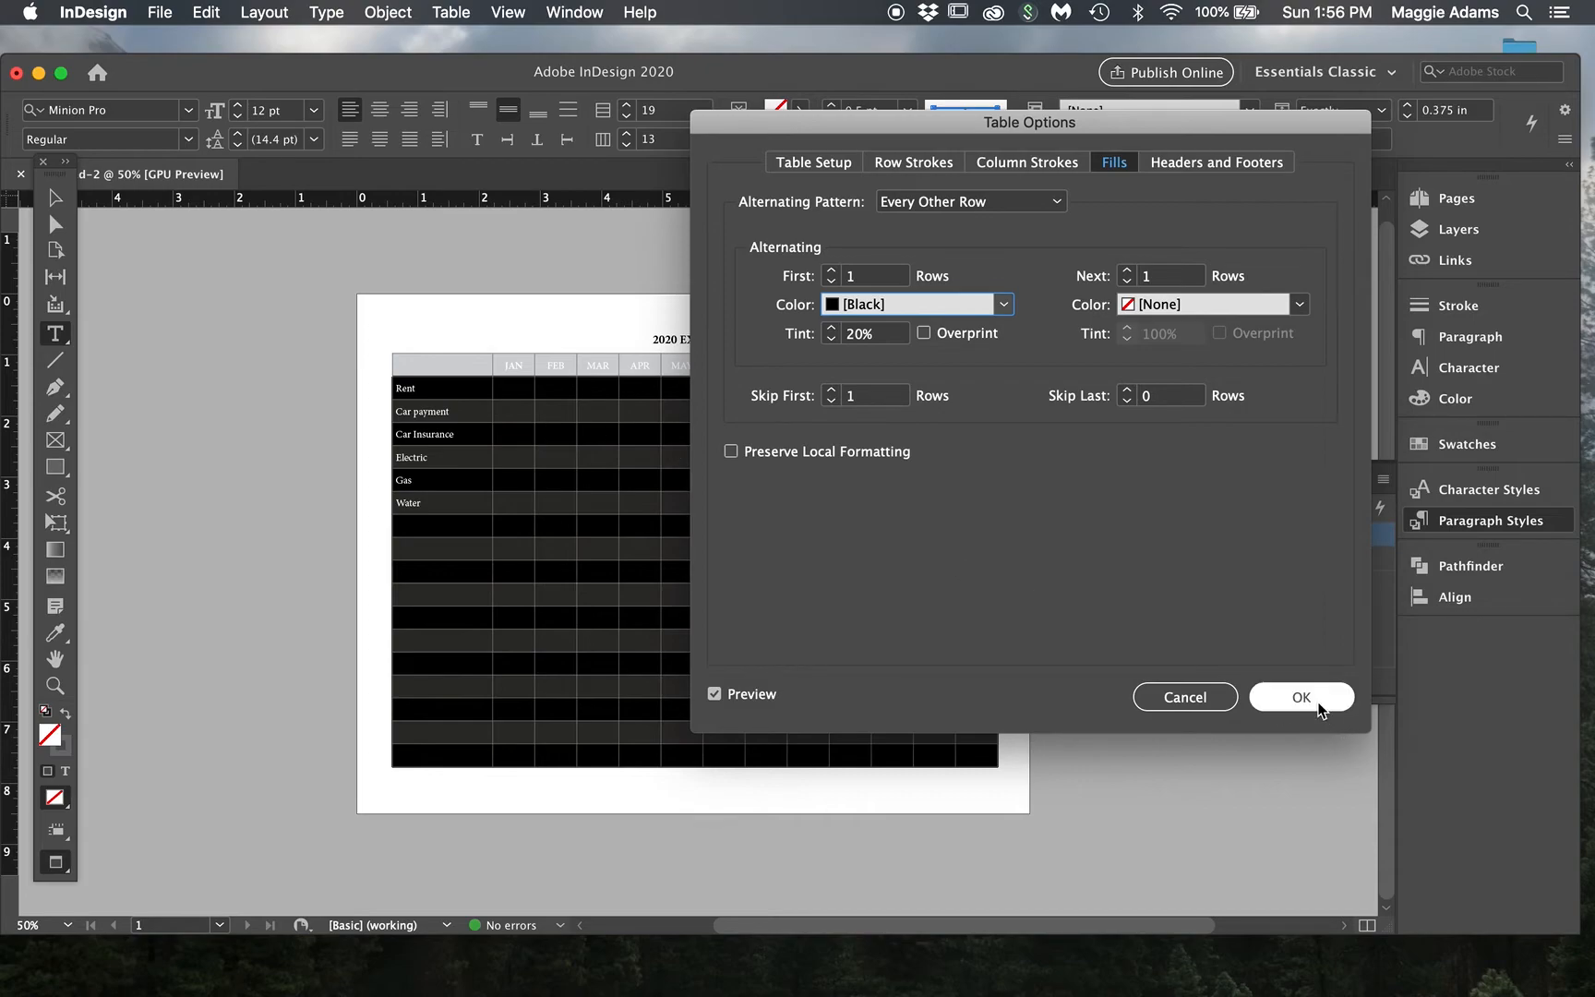
pyautogui.click(1320, 708)
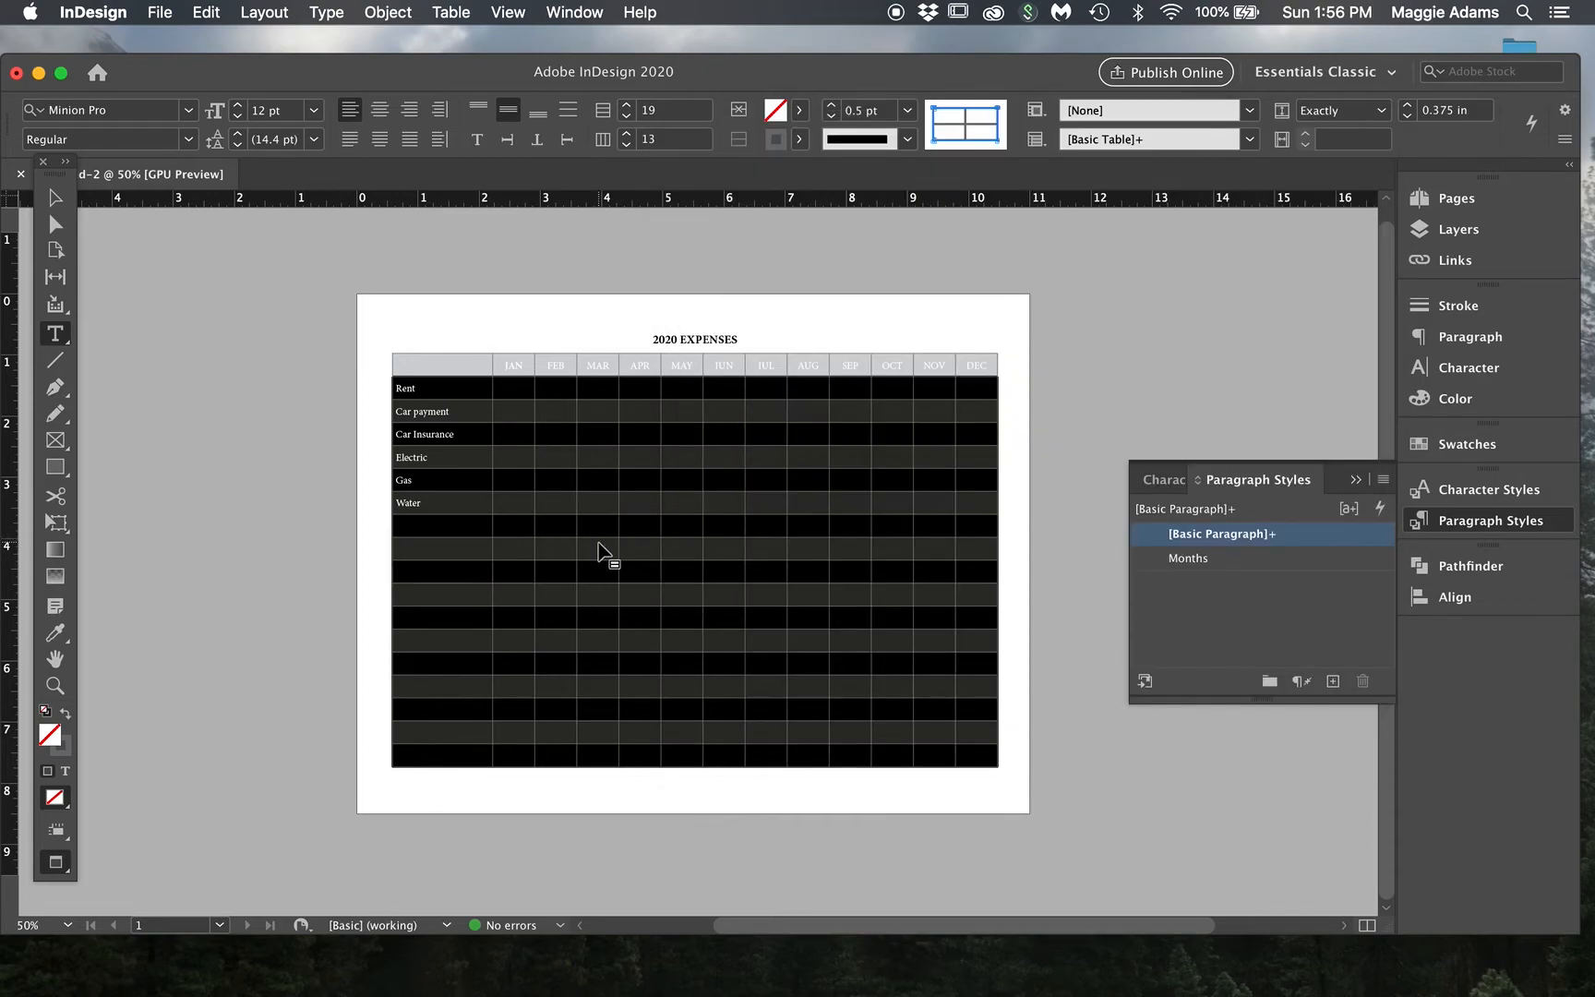
# Step: Raise the black fill of the JAN to DEC heading cells to full tint and deselect them
pyautogui.click(599, 546)
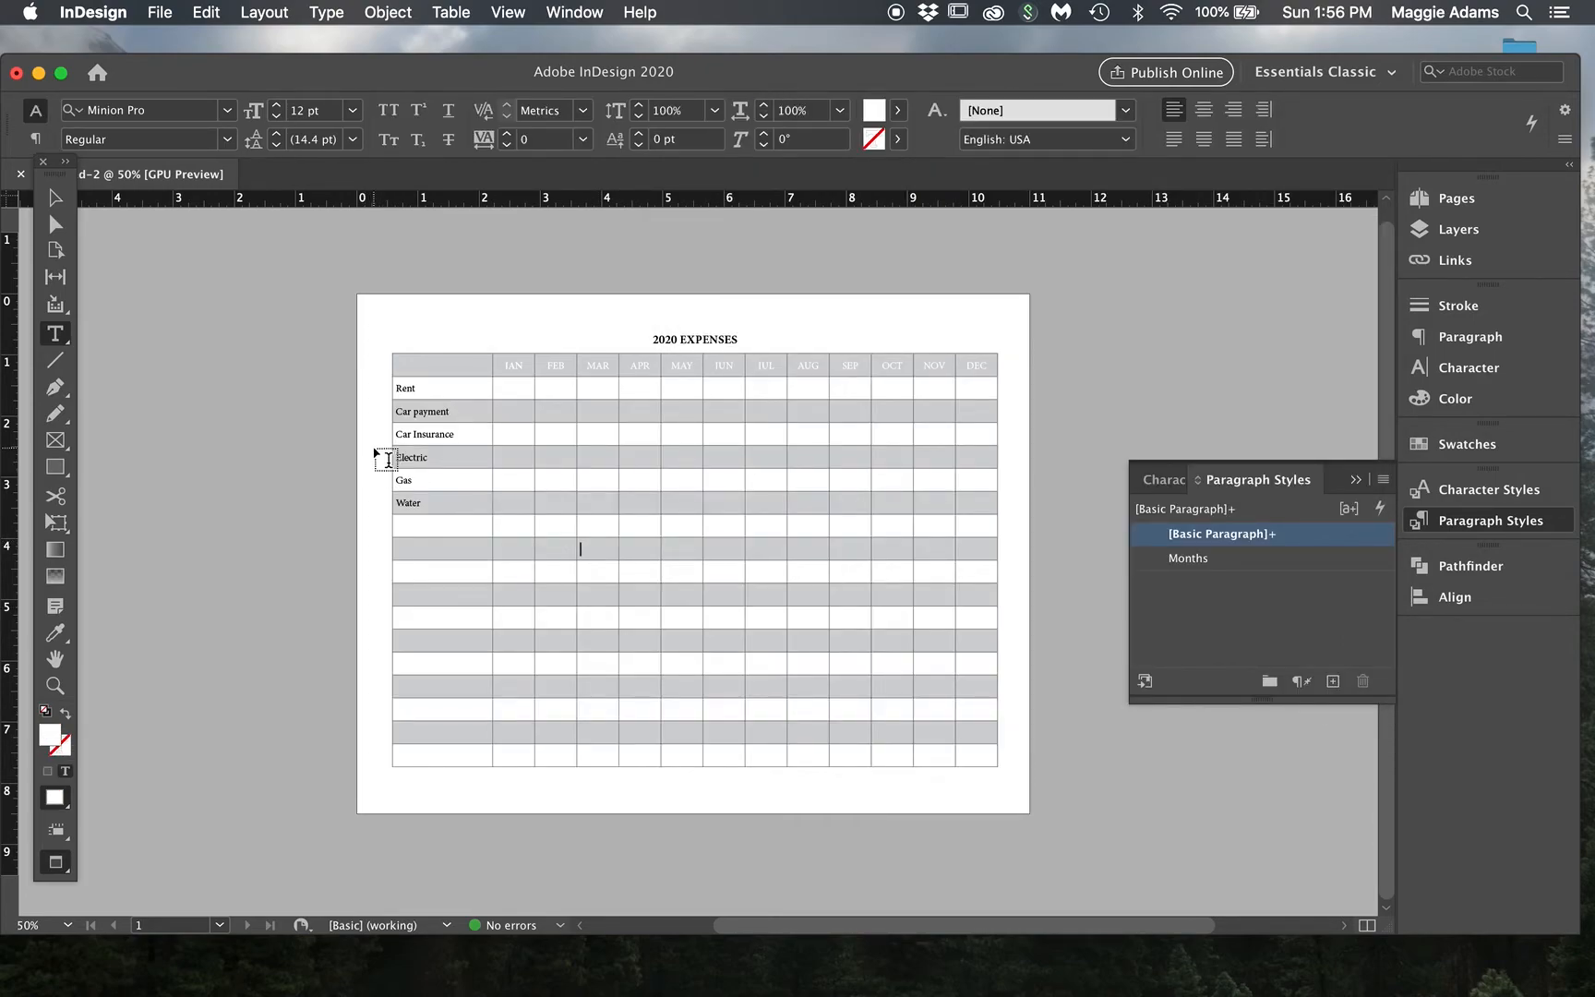
pyautogui.moveTo(506, 367); pyautogui.dragTo(986, 364)
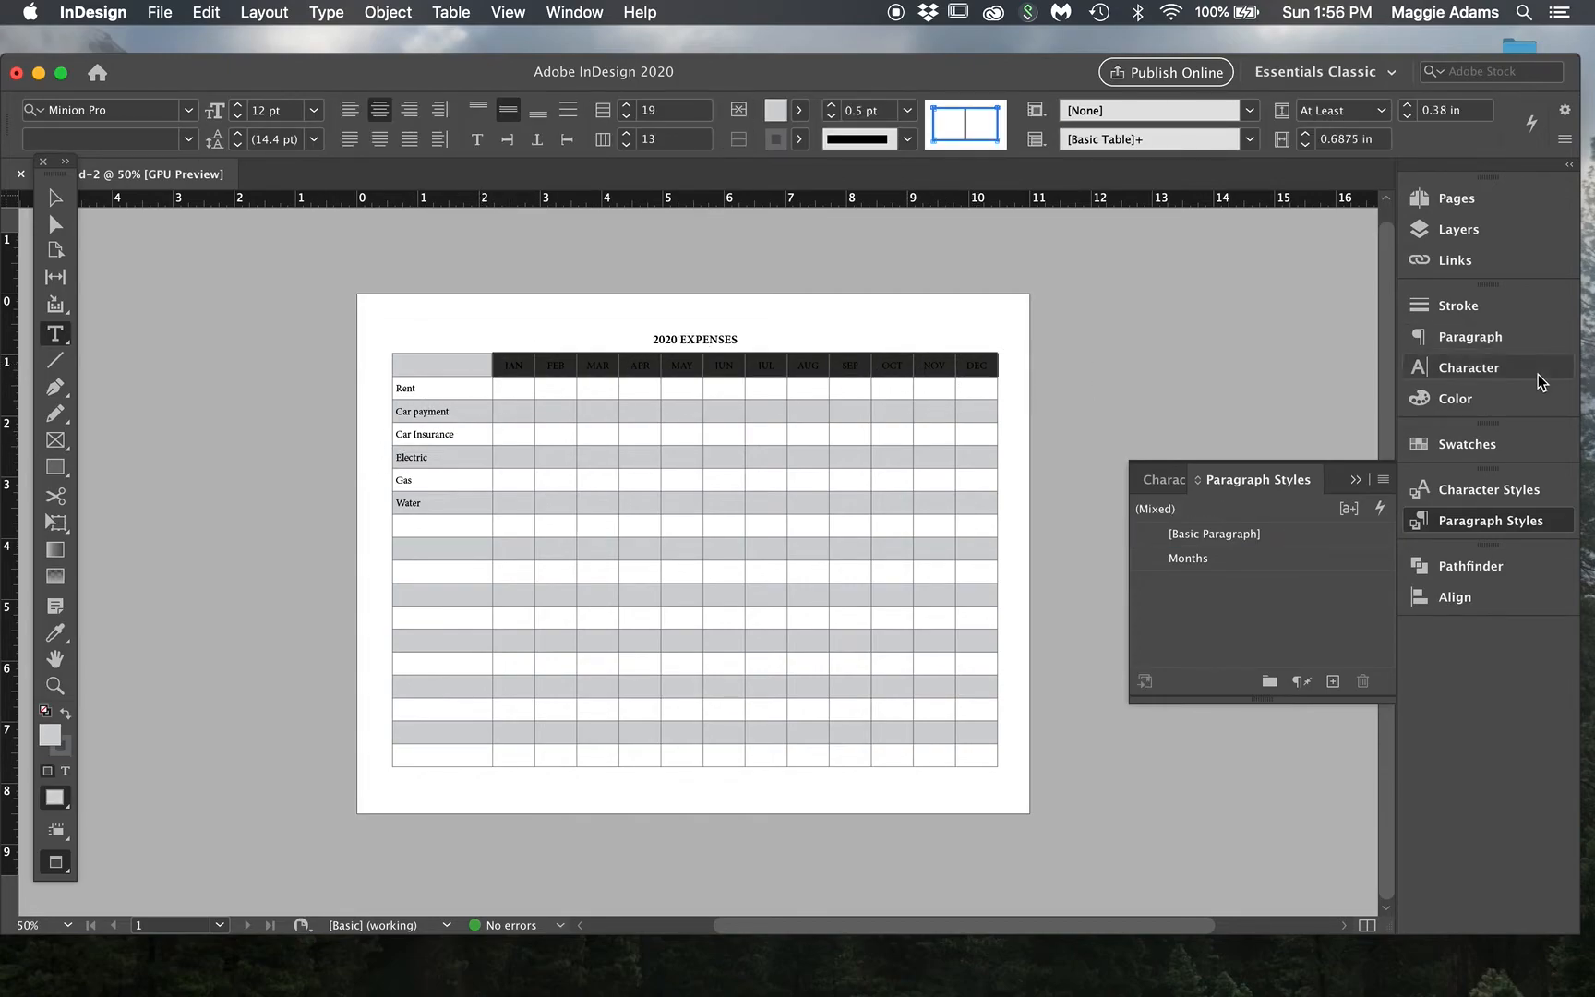
pyautogui.click(1528, 444)
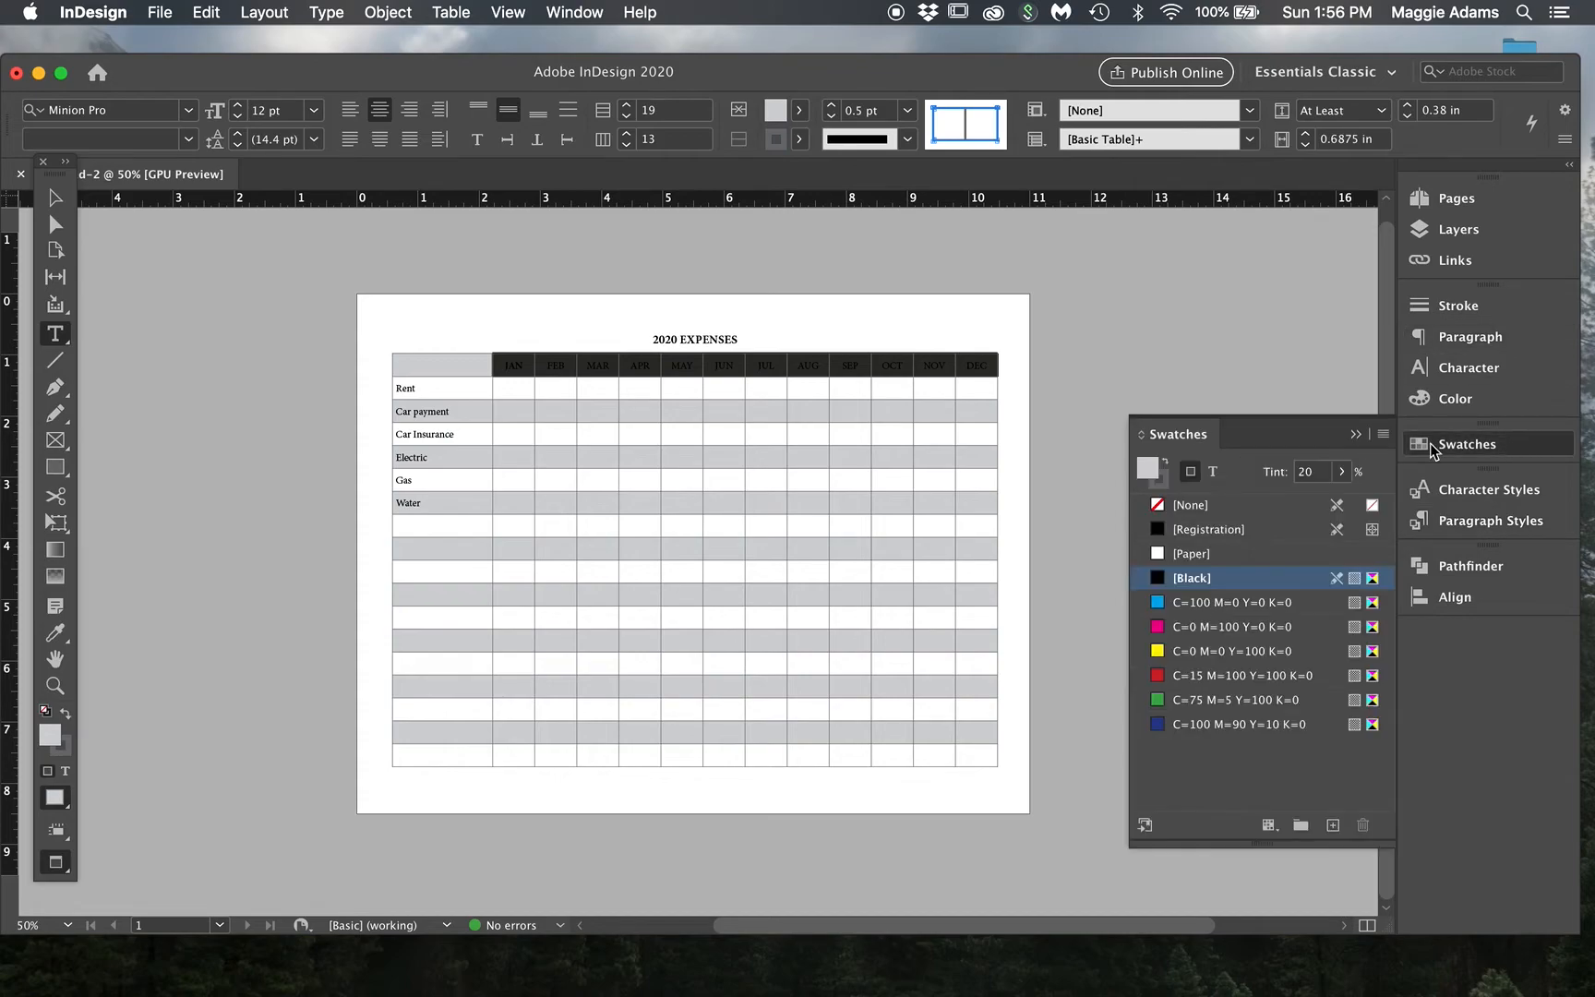
pyautogui.click(1341, 471)
pyautogui.moveTo(1251, 499); pyautogui.dragTo(1481, 517)
pyautogui.click(1144, 369)
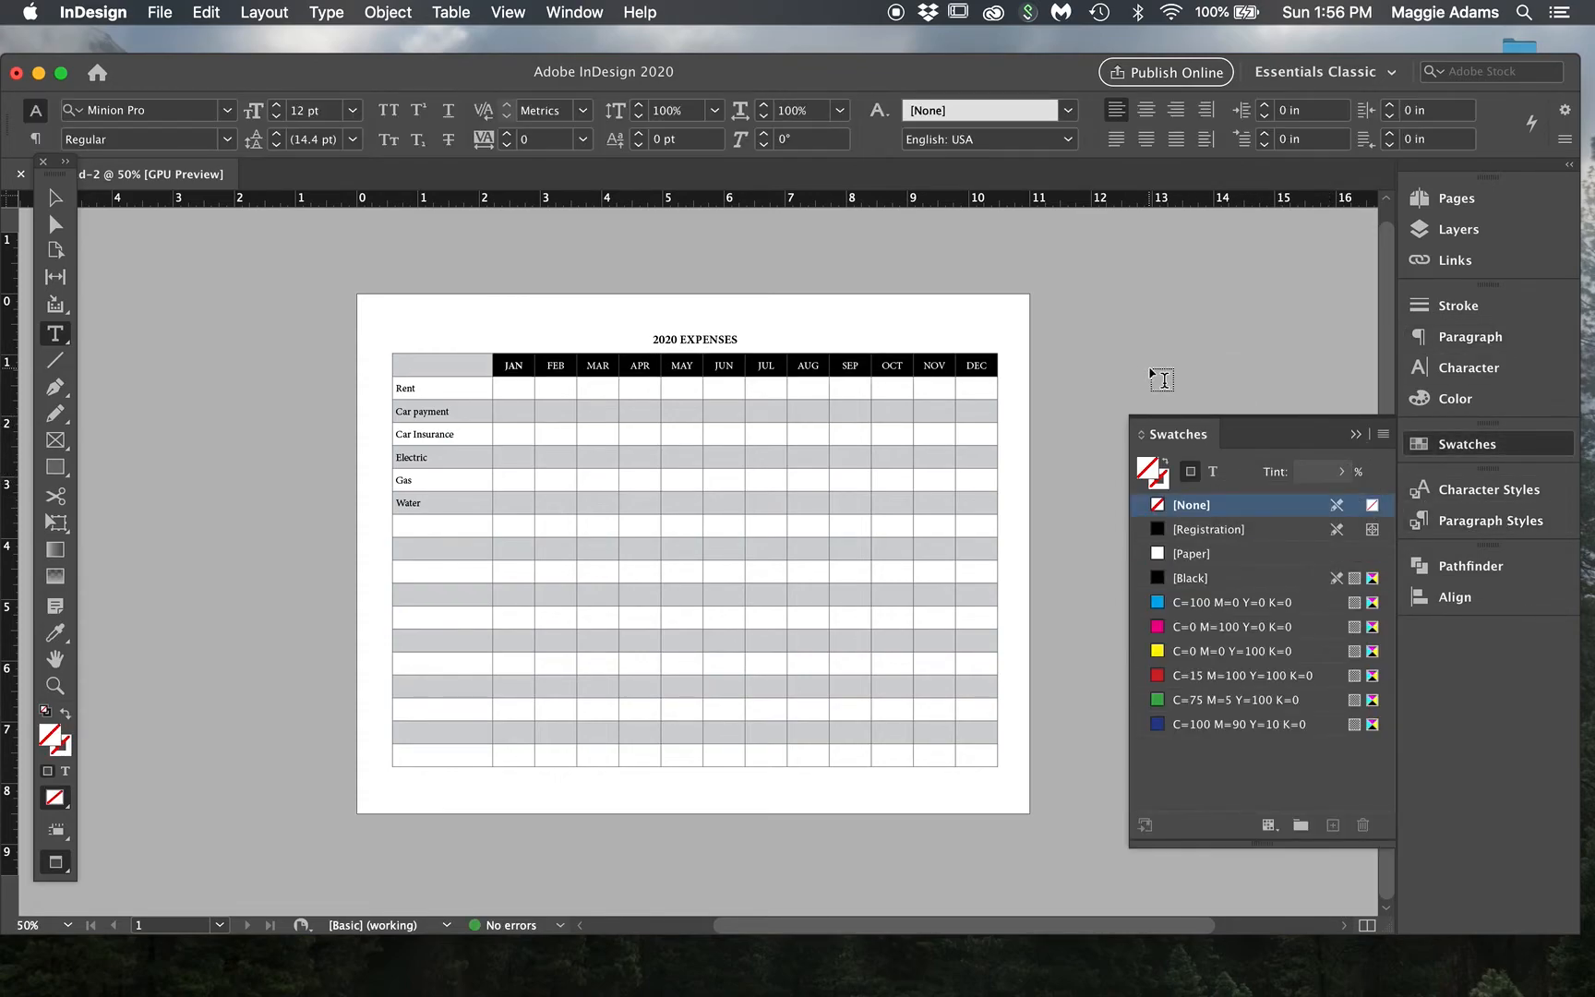
pyautogui.click(1467, 444)
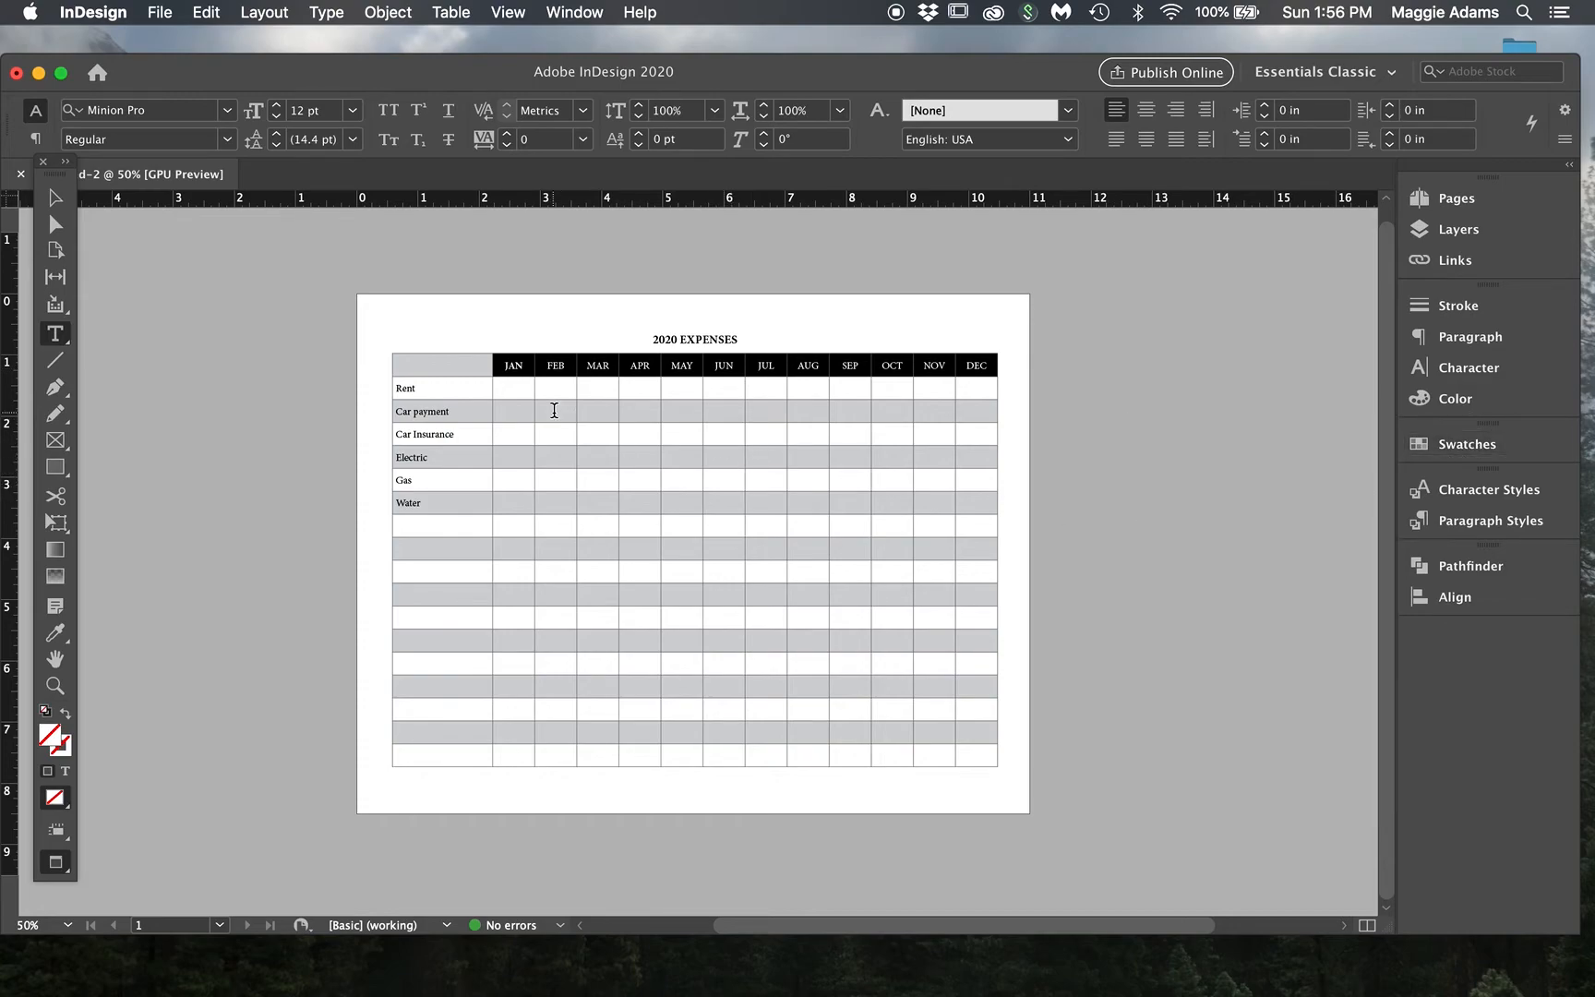
# Step: Set the fill of the blank corner cell beside JAN to [None] and deselect it
pyautogui.moveTo(400, 365); pyautogui.dragTo(463, 364)
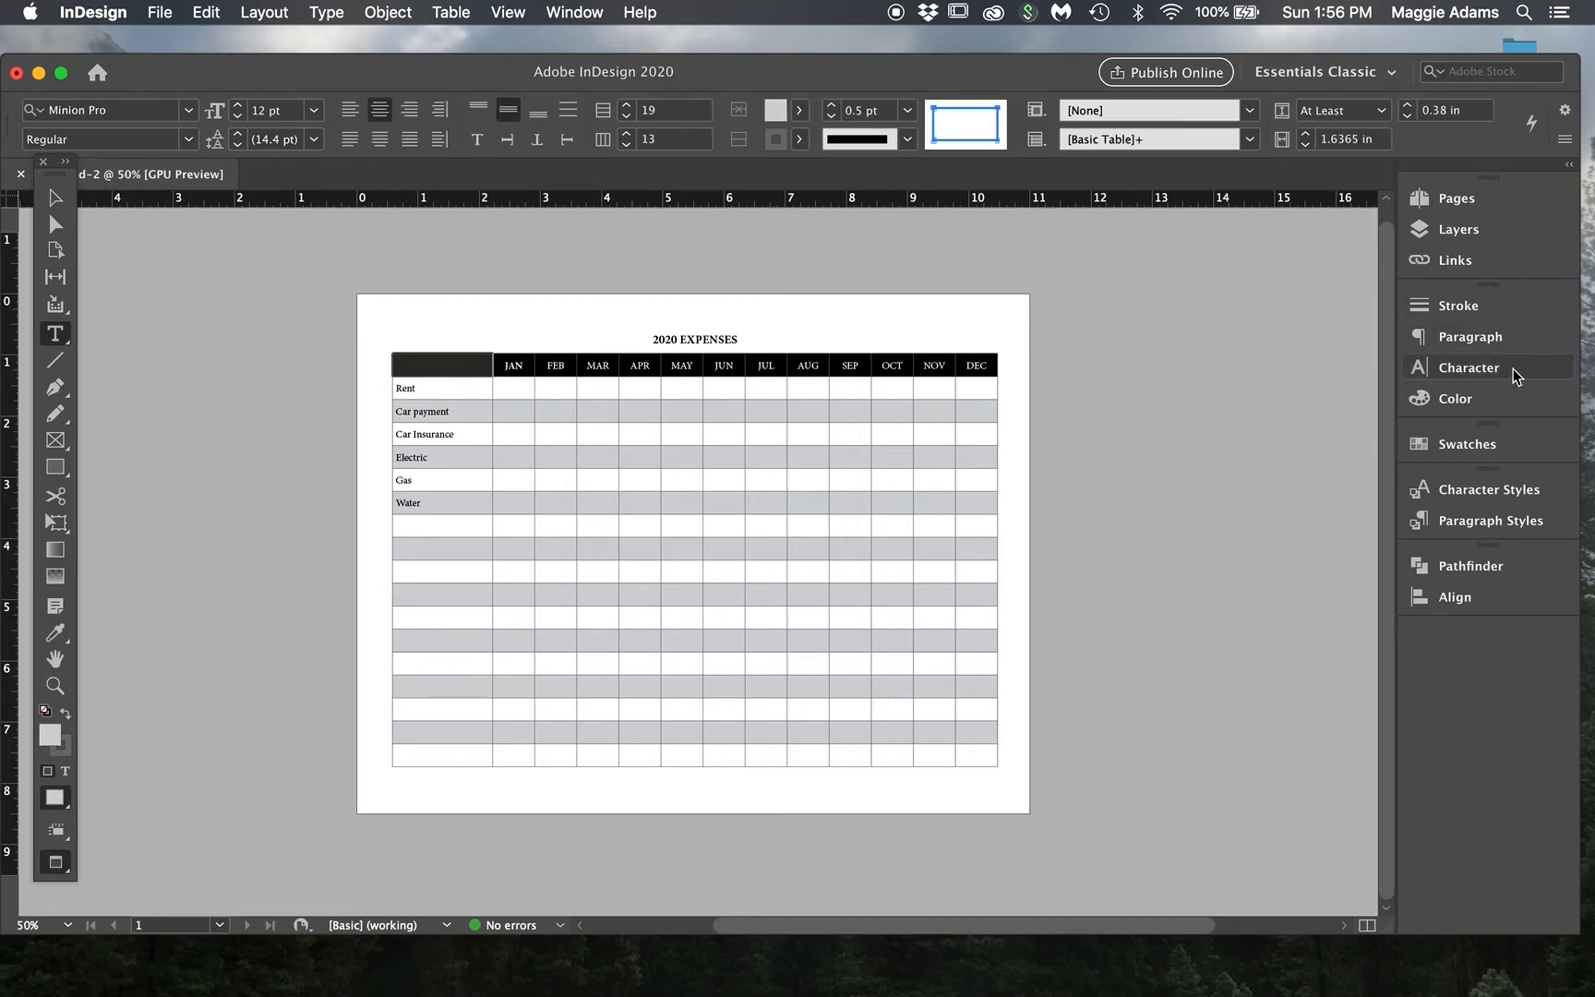
pyautogui.click(1467, 443)
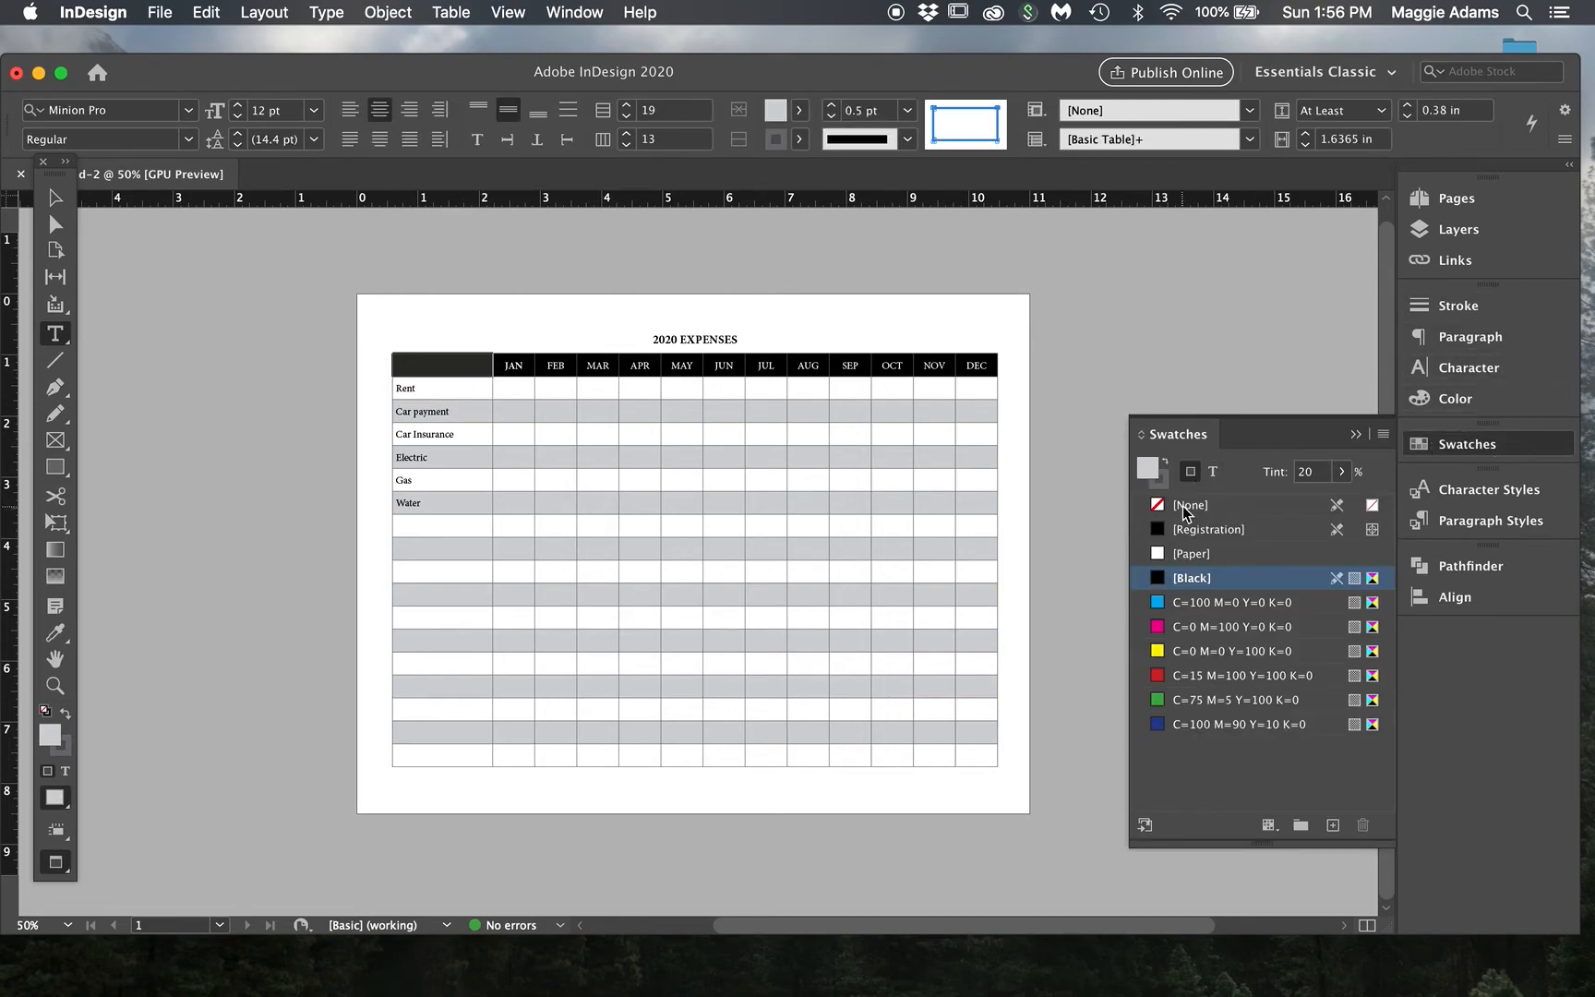
pyautogui.click(1185, 506)
pyautogui.click(1496, 437)
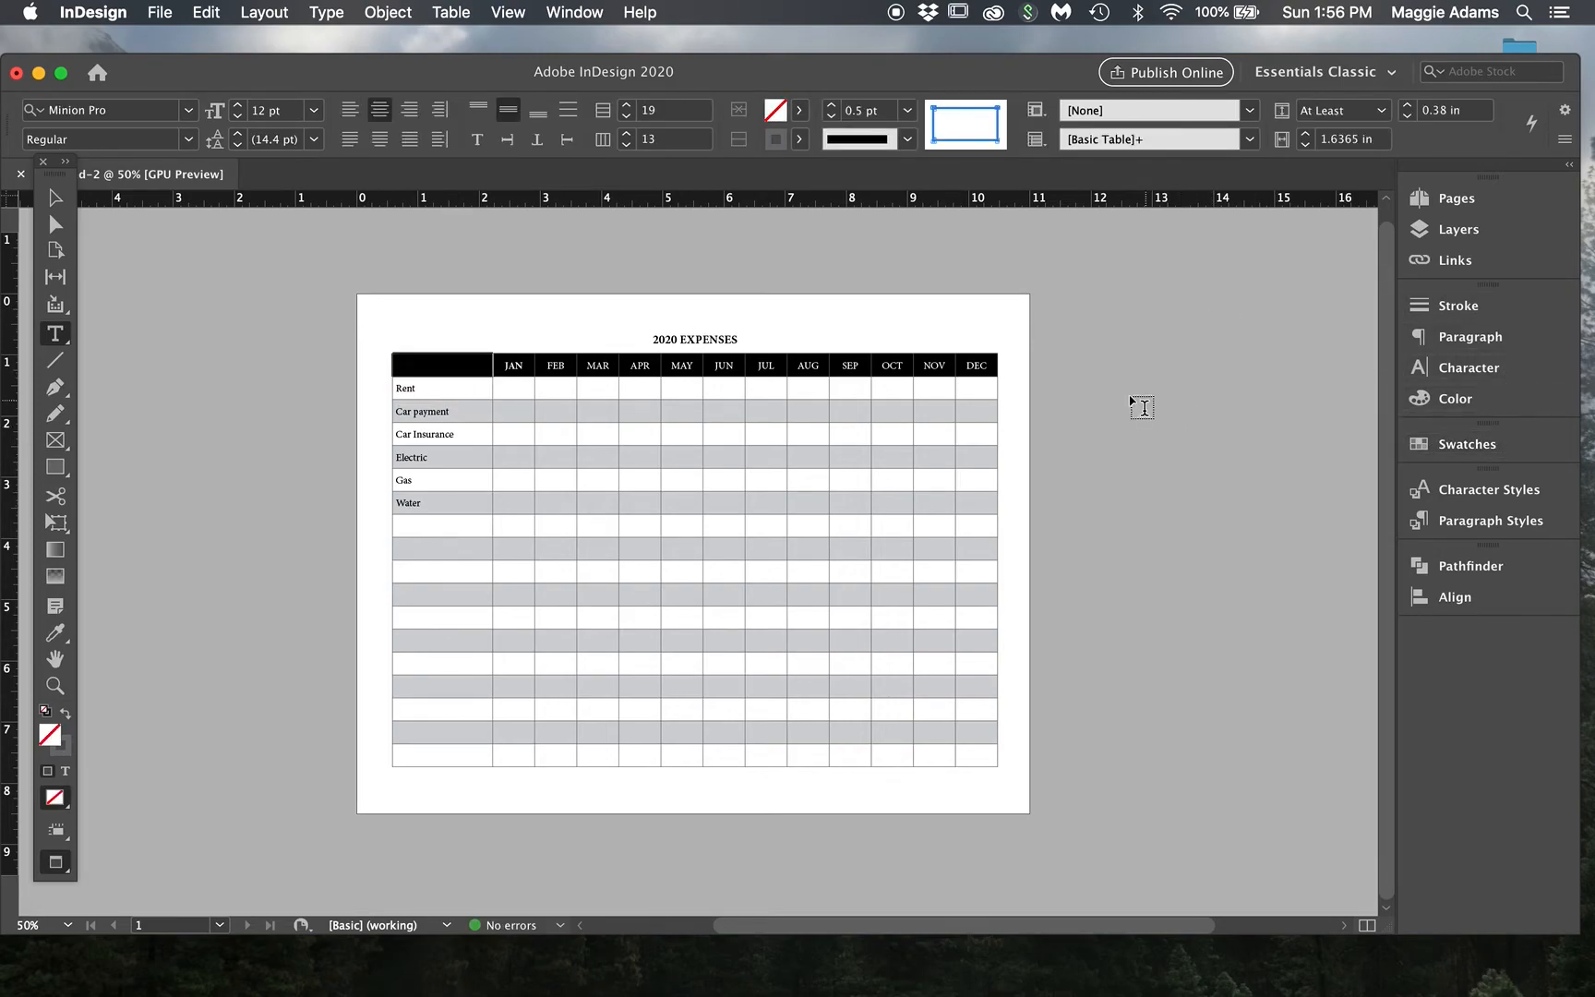
pyautogui.click(1084, 387)
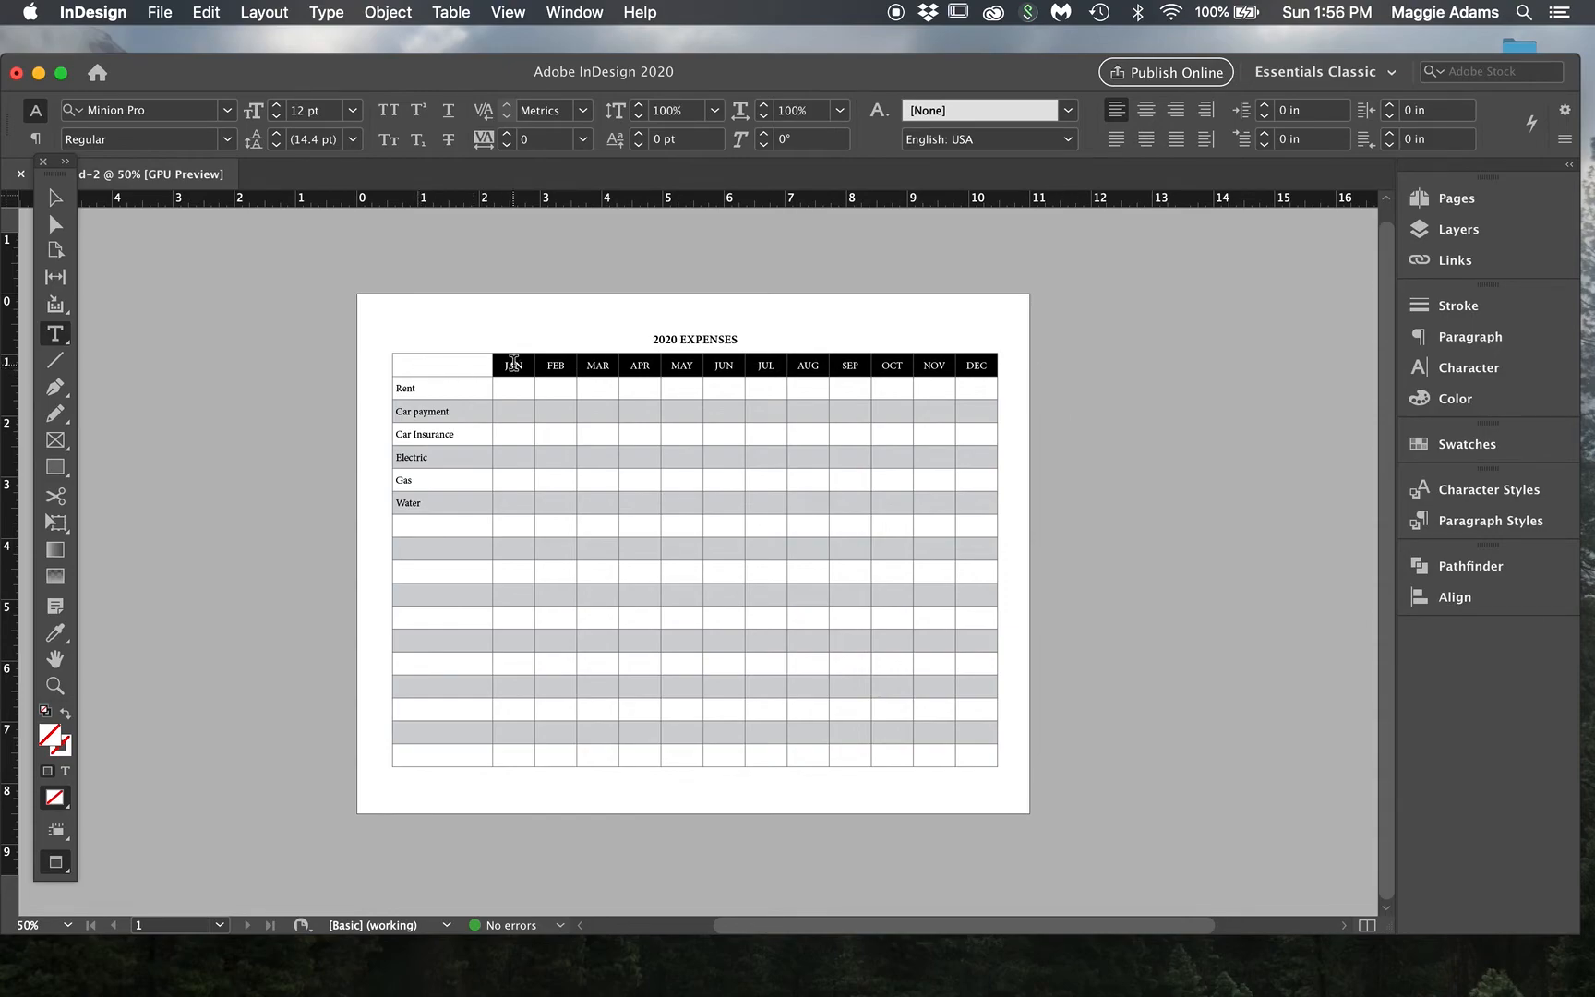
# Step: Remove the blank corner cell's top and left strokes in its cell options, leaving the right and bottom edges out
pyautogui.click(464, 363)
pyautogui.moveTo(465, 362); pyautogui.dragTo(482, 374)
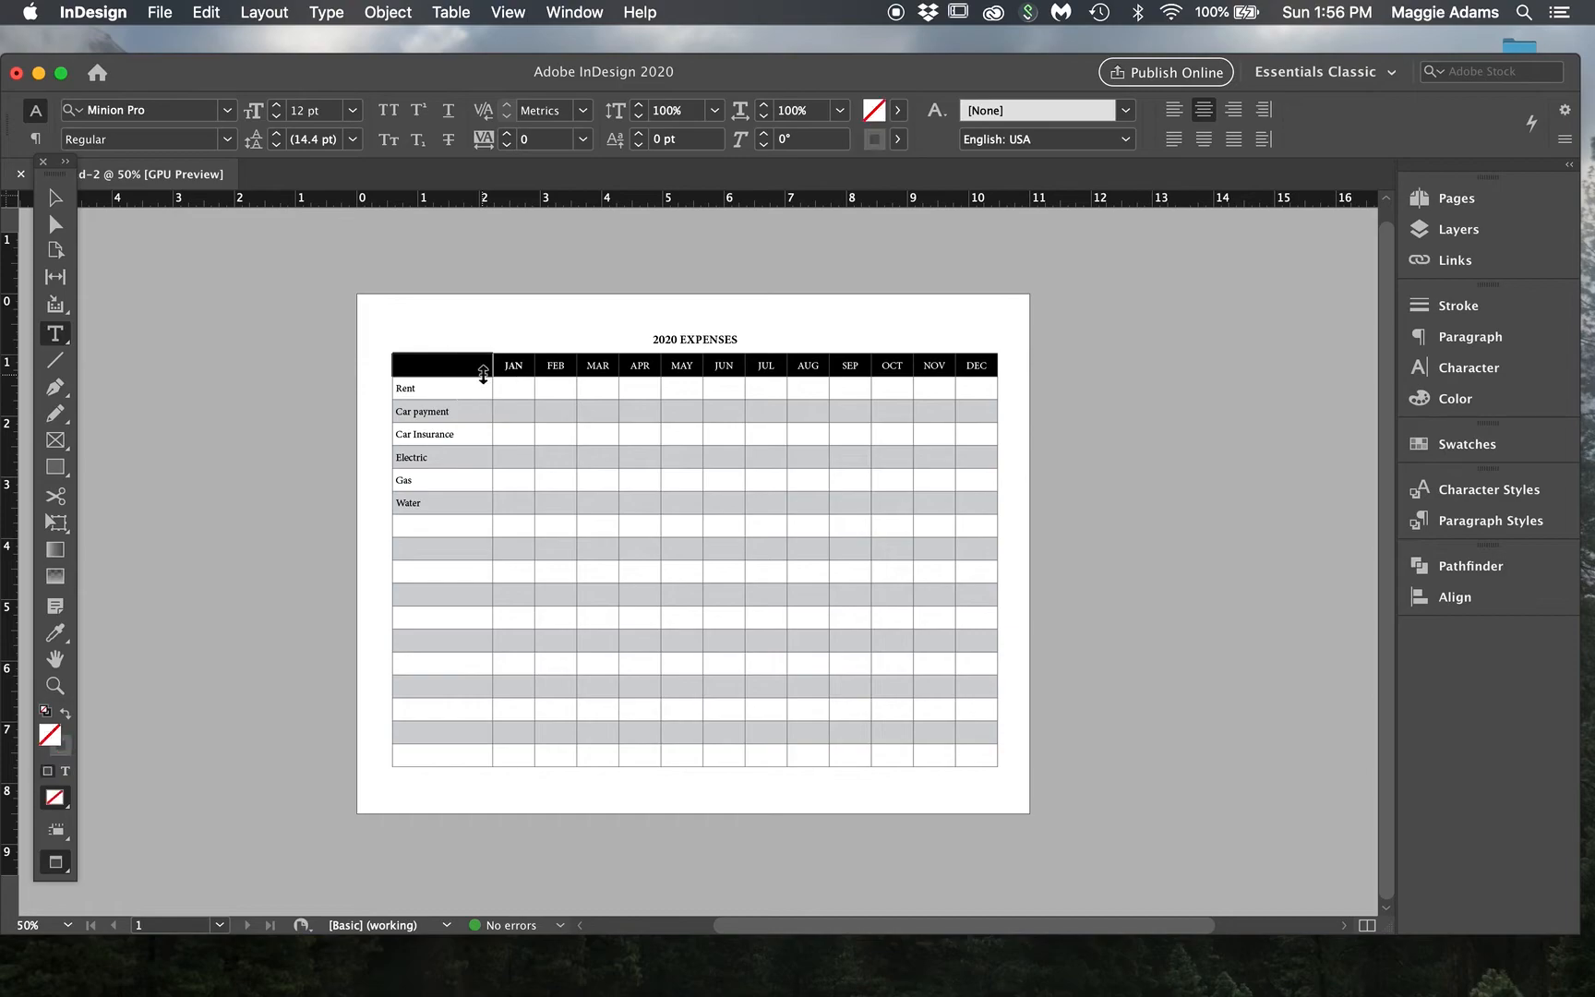
pyautogui.click(458, 12)
pyautogui.moveTo(510, 182)
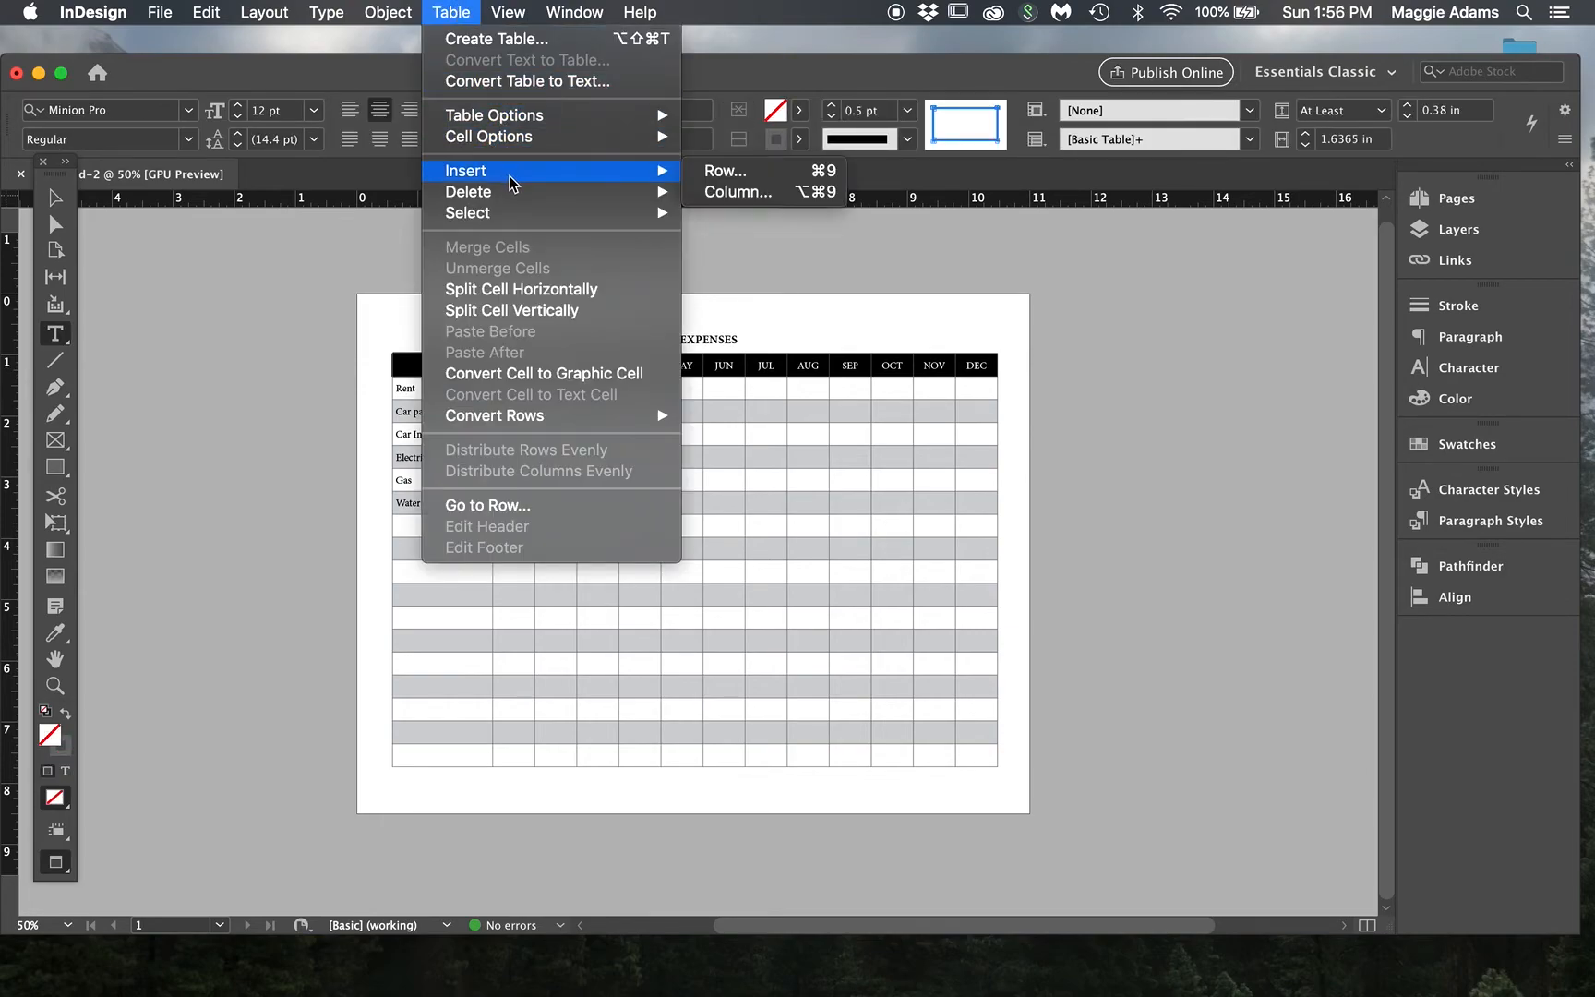
pyautogui.moveTo(519, 120)
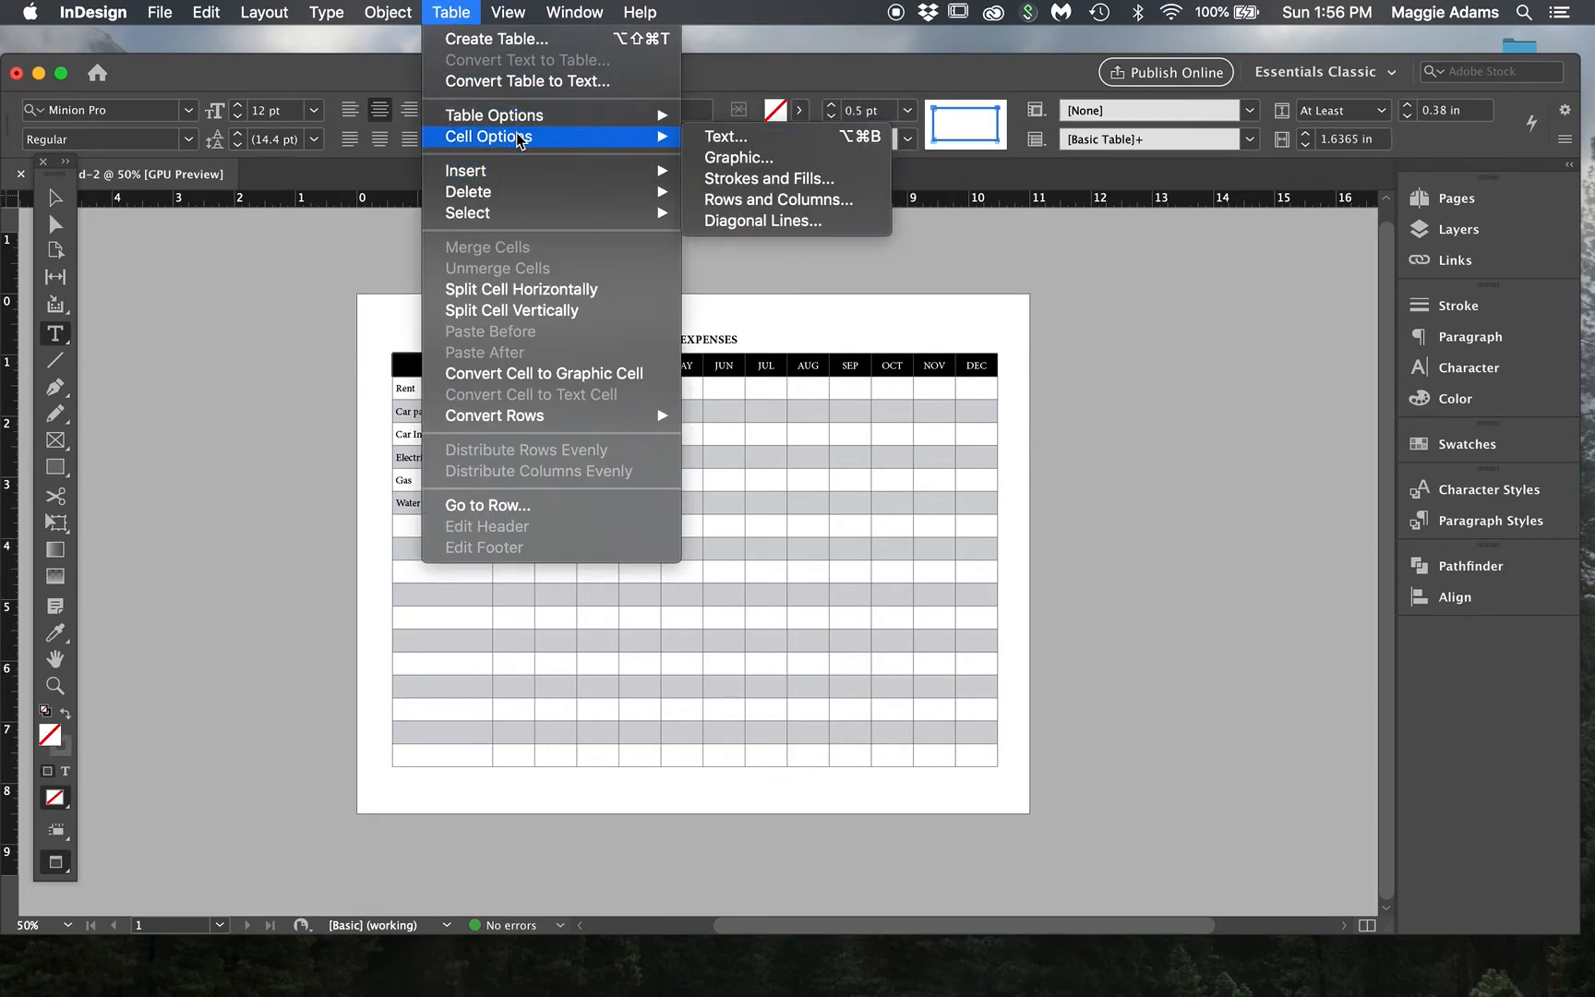
pyautogui.click(753, 179)
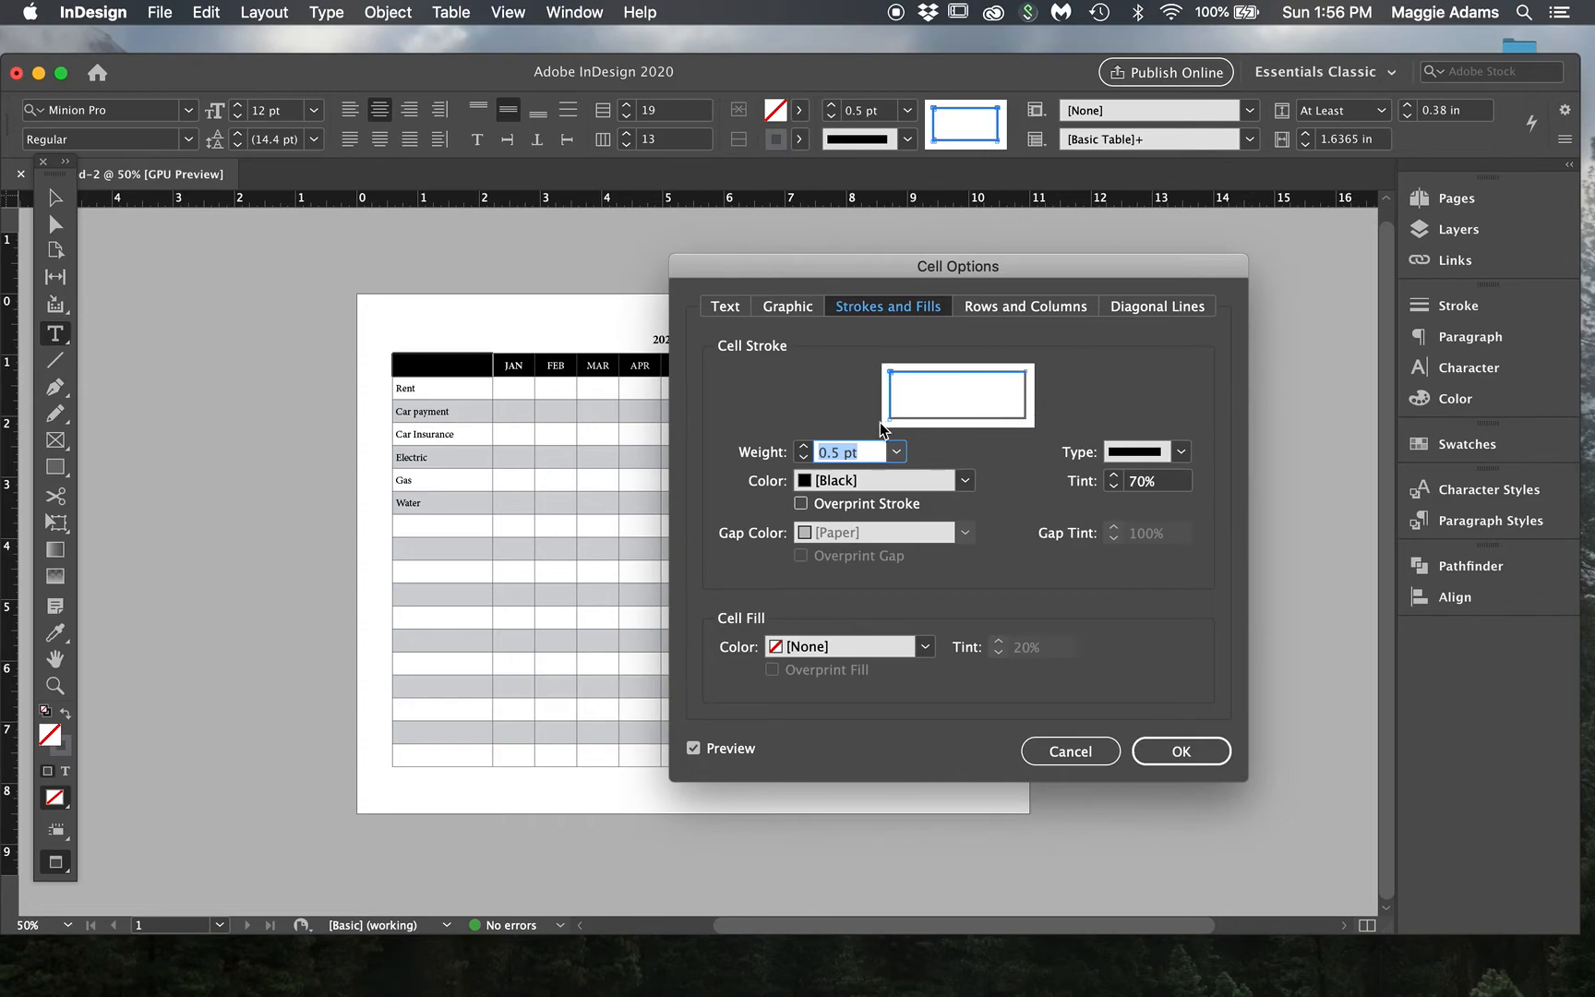
pyautogui.click(798, 457)
pyautogui.click(1198, 746)
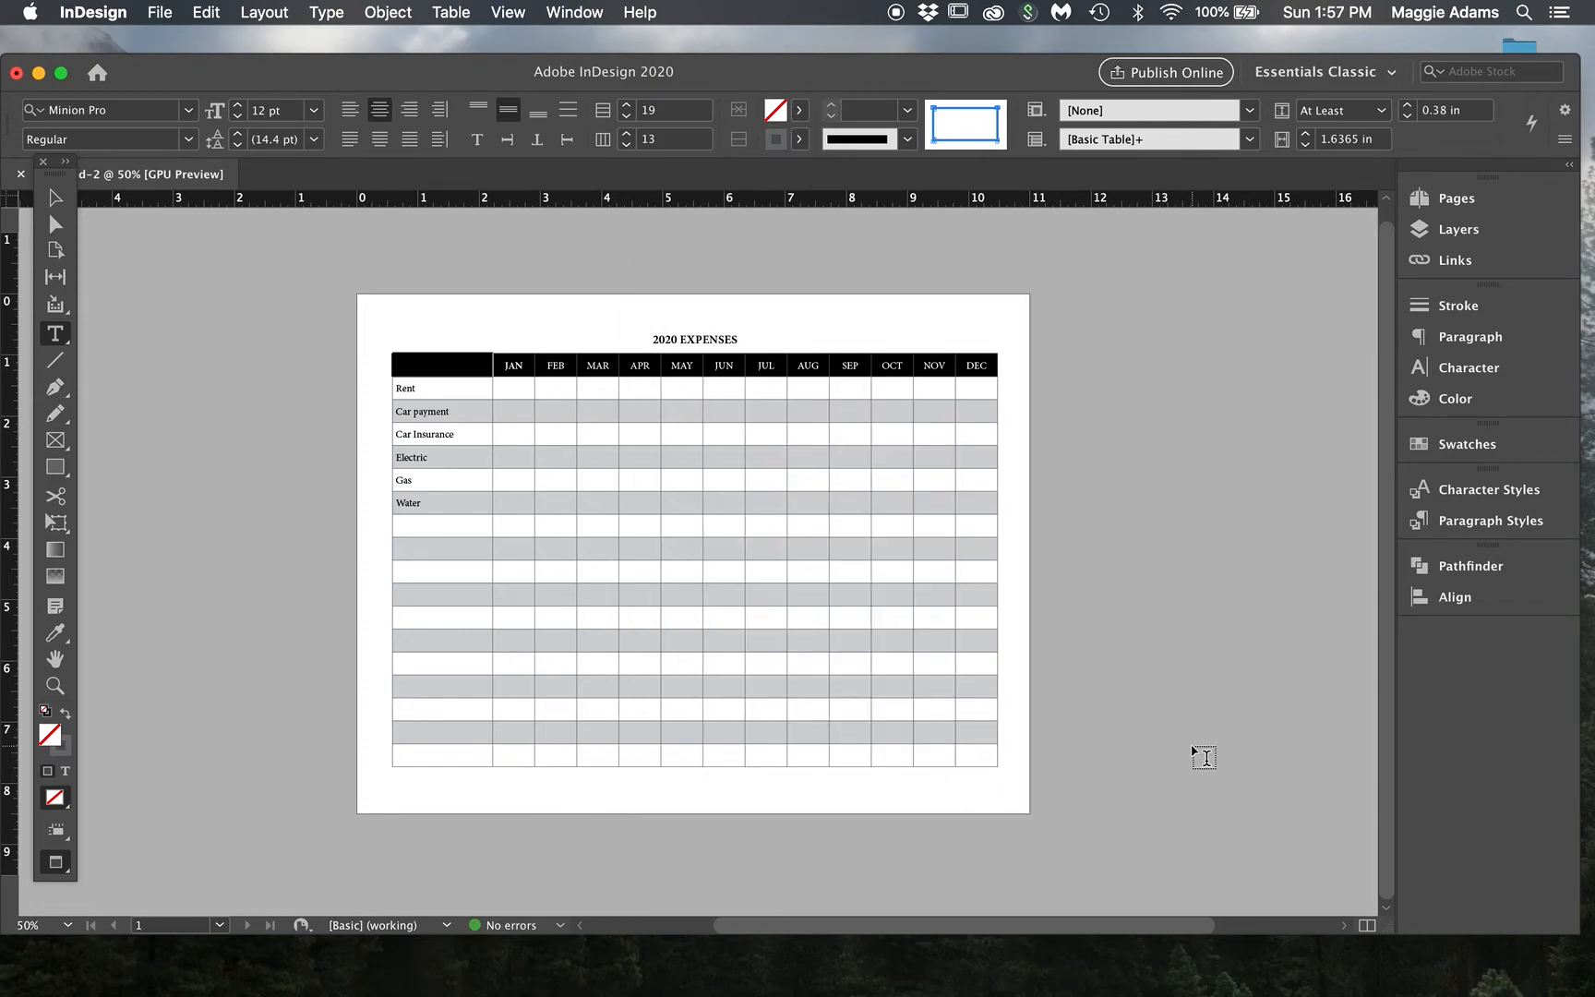
pyautogui.click(544, 441)
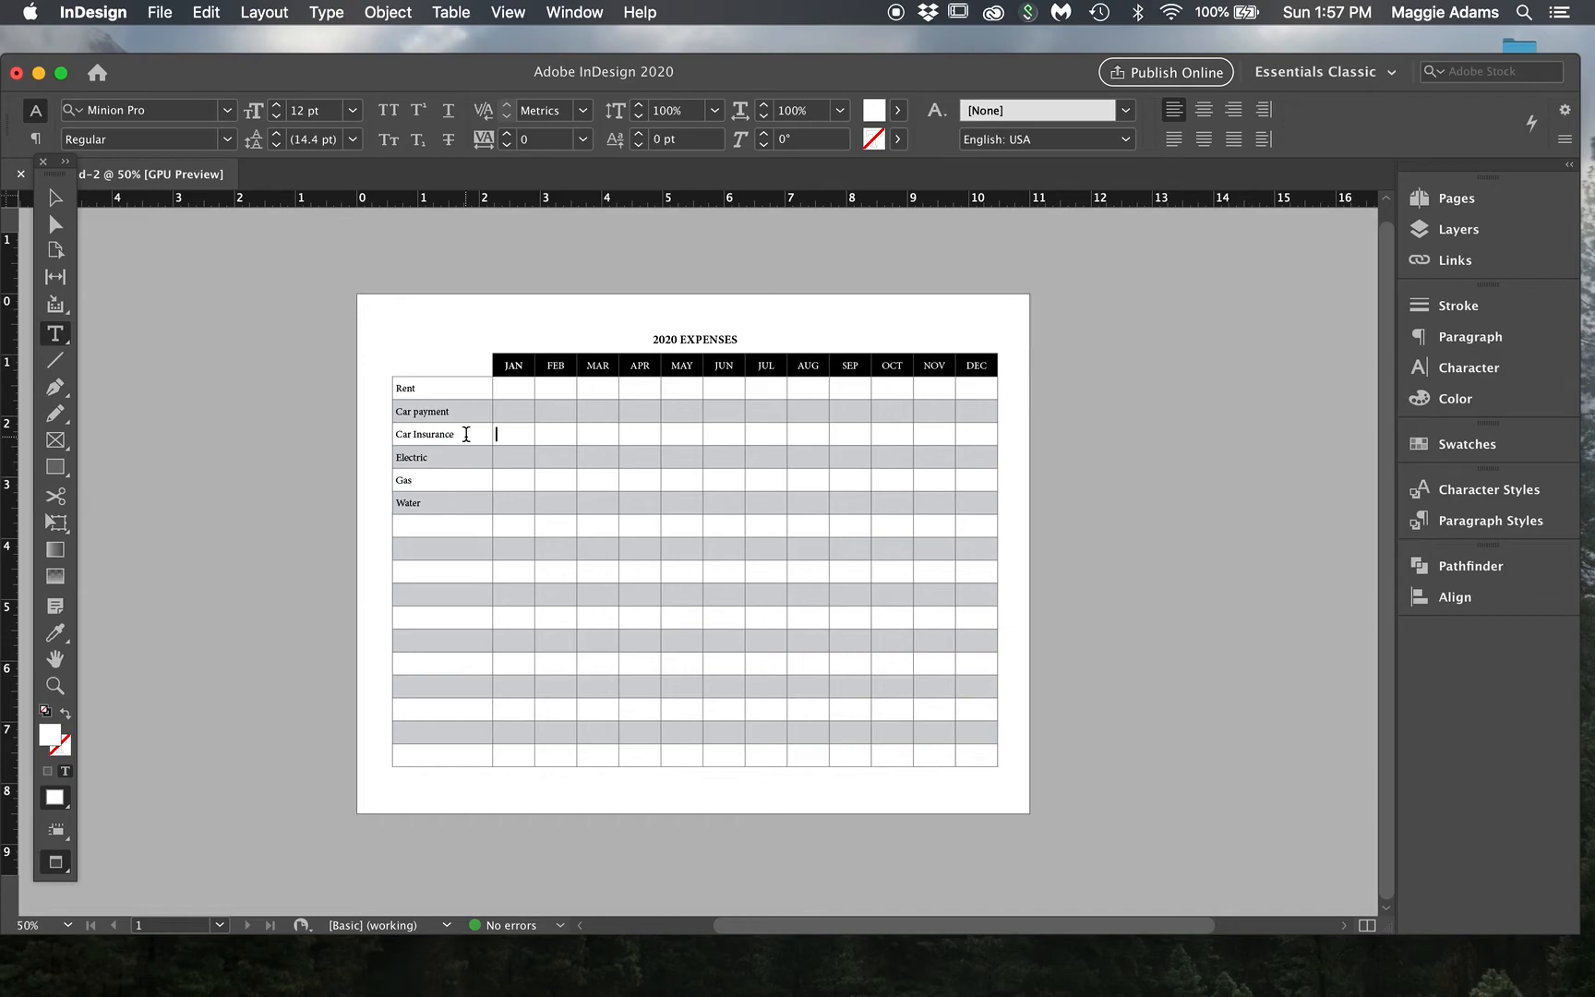
pyautogui.press('Tab')
# Step: Add a second page based on A-Master and return to page 1
pyautogui.click(1440, 201)
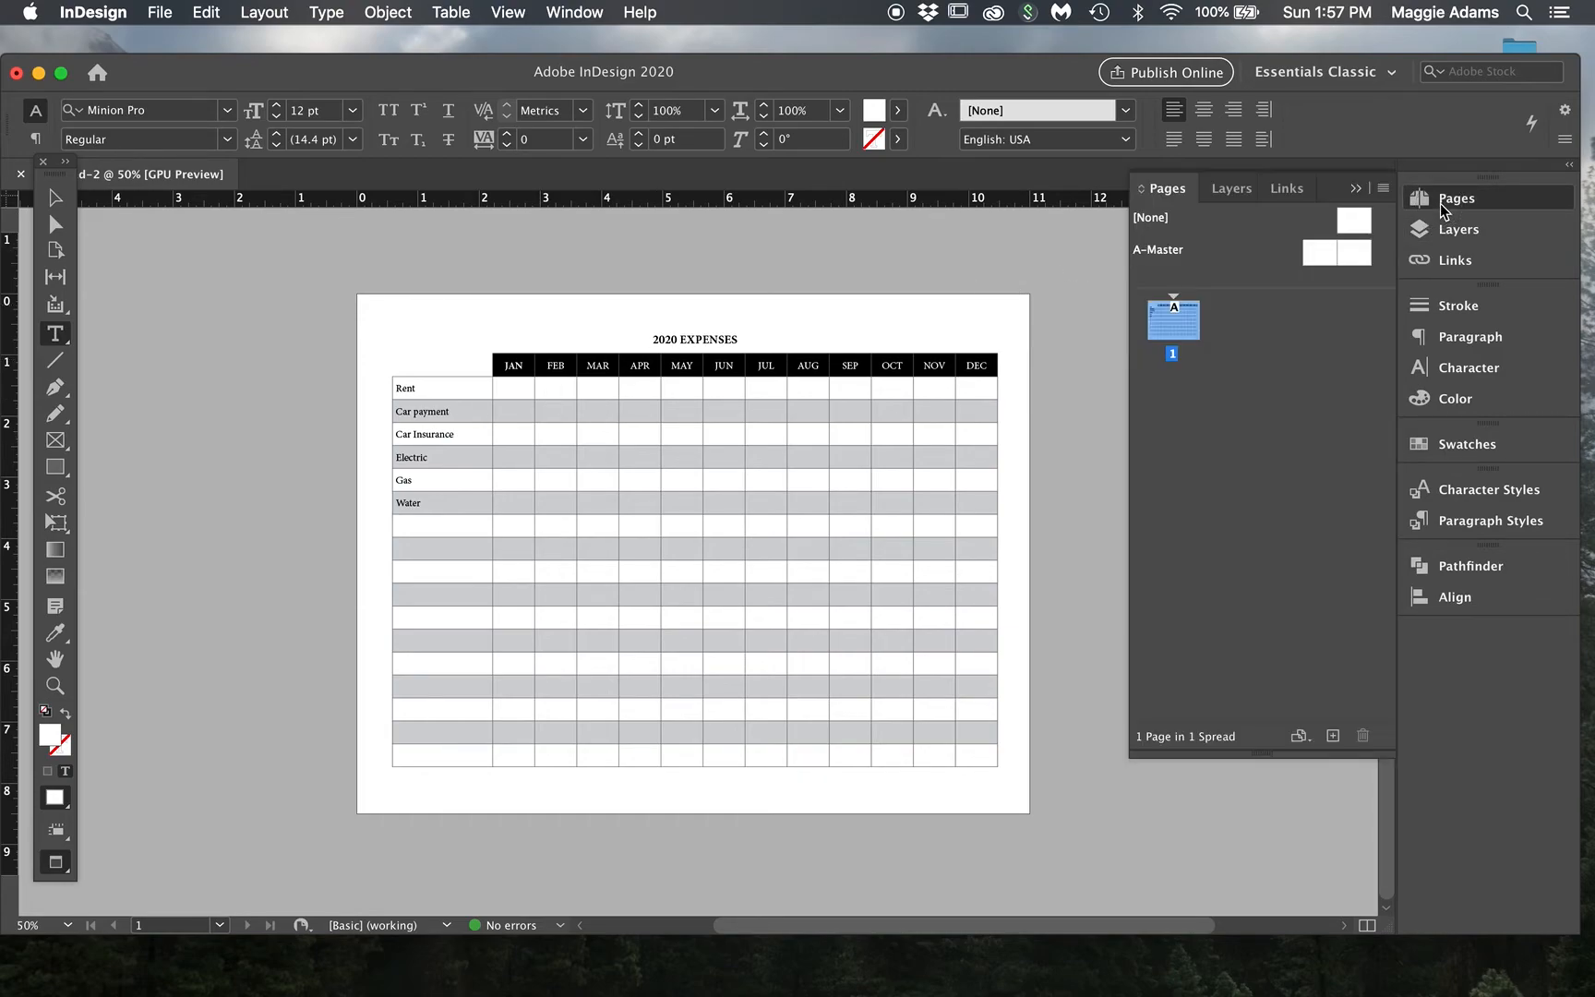
pyautogui.moveTo(1325, 253); pyautogui.dragTo(1216, 340)
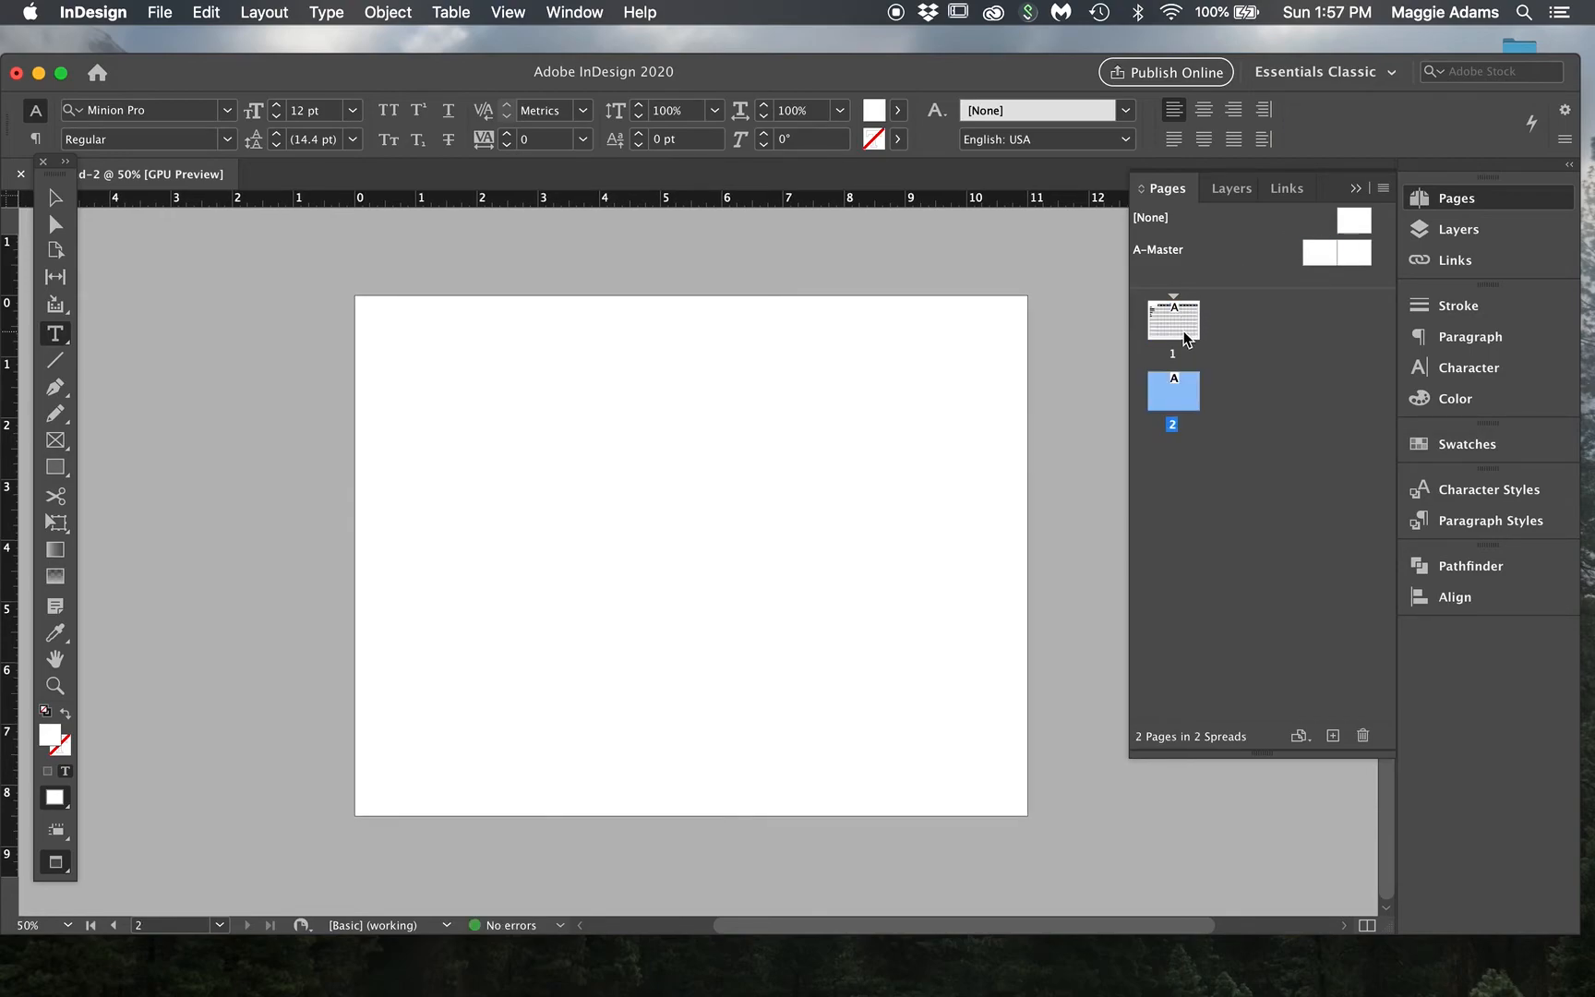
pyautogui.doubleClick(1184, 336)
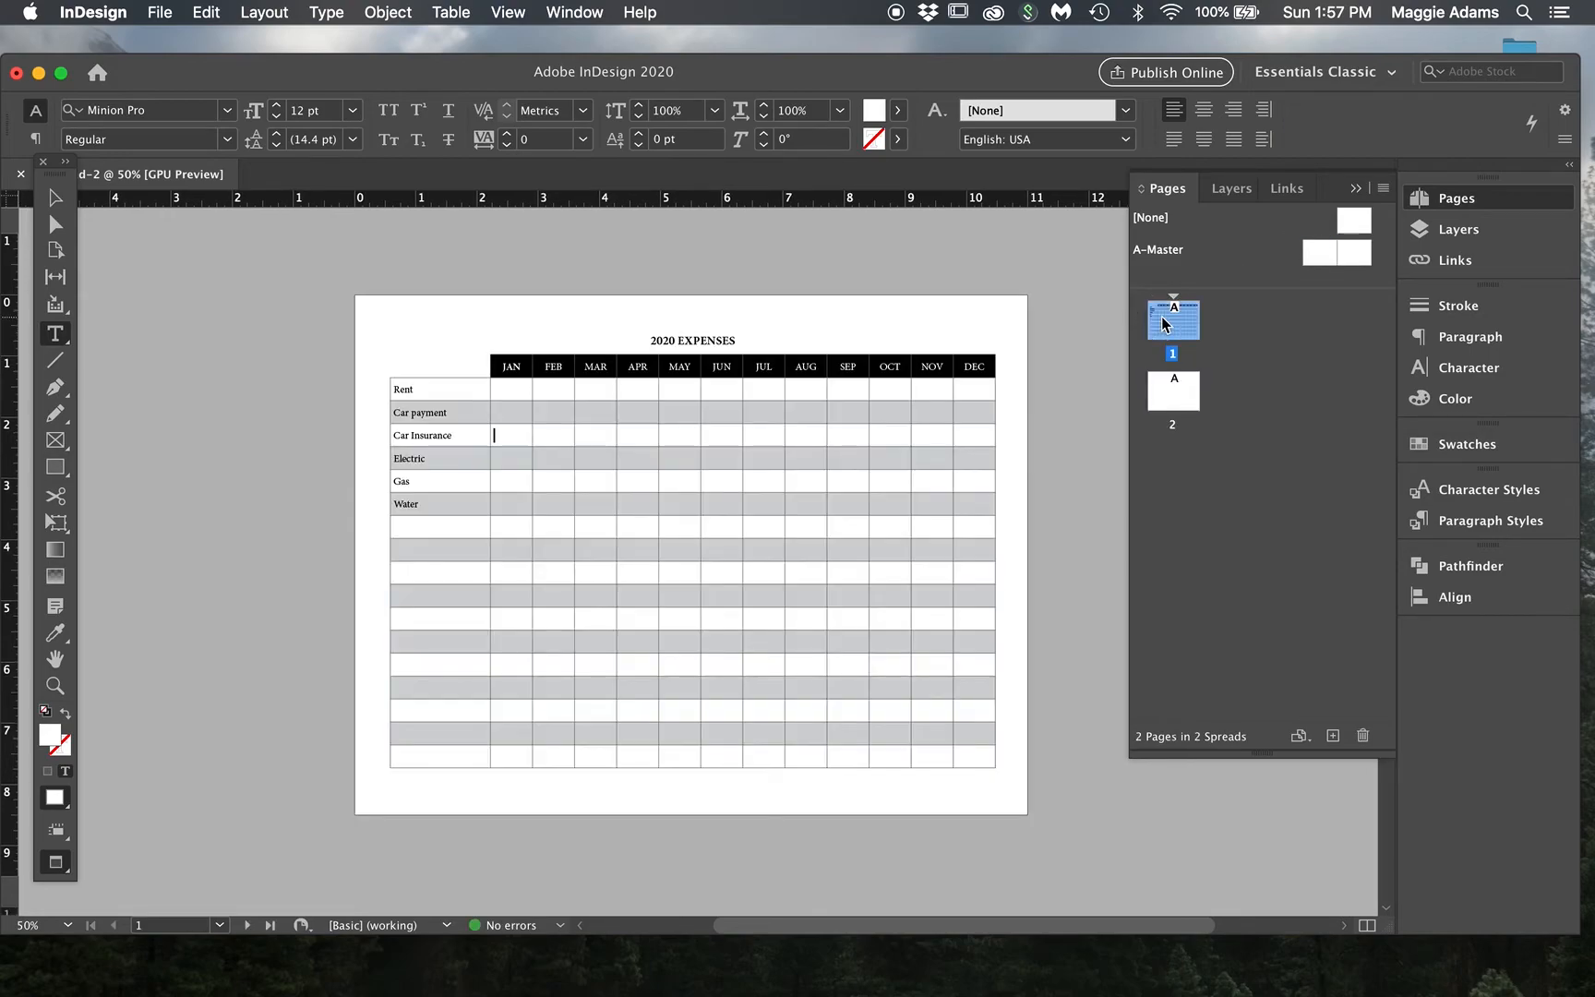
# Step: Give the table 1 header row, set Repeat Header to Once per Page, and apply the table options
pyautogui.click(389, 360)
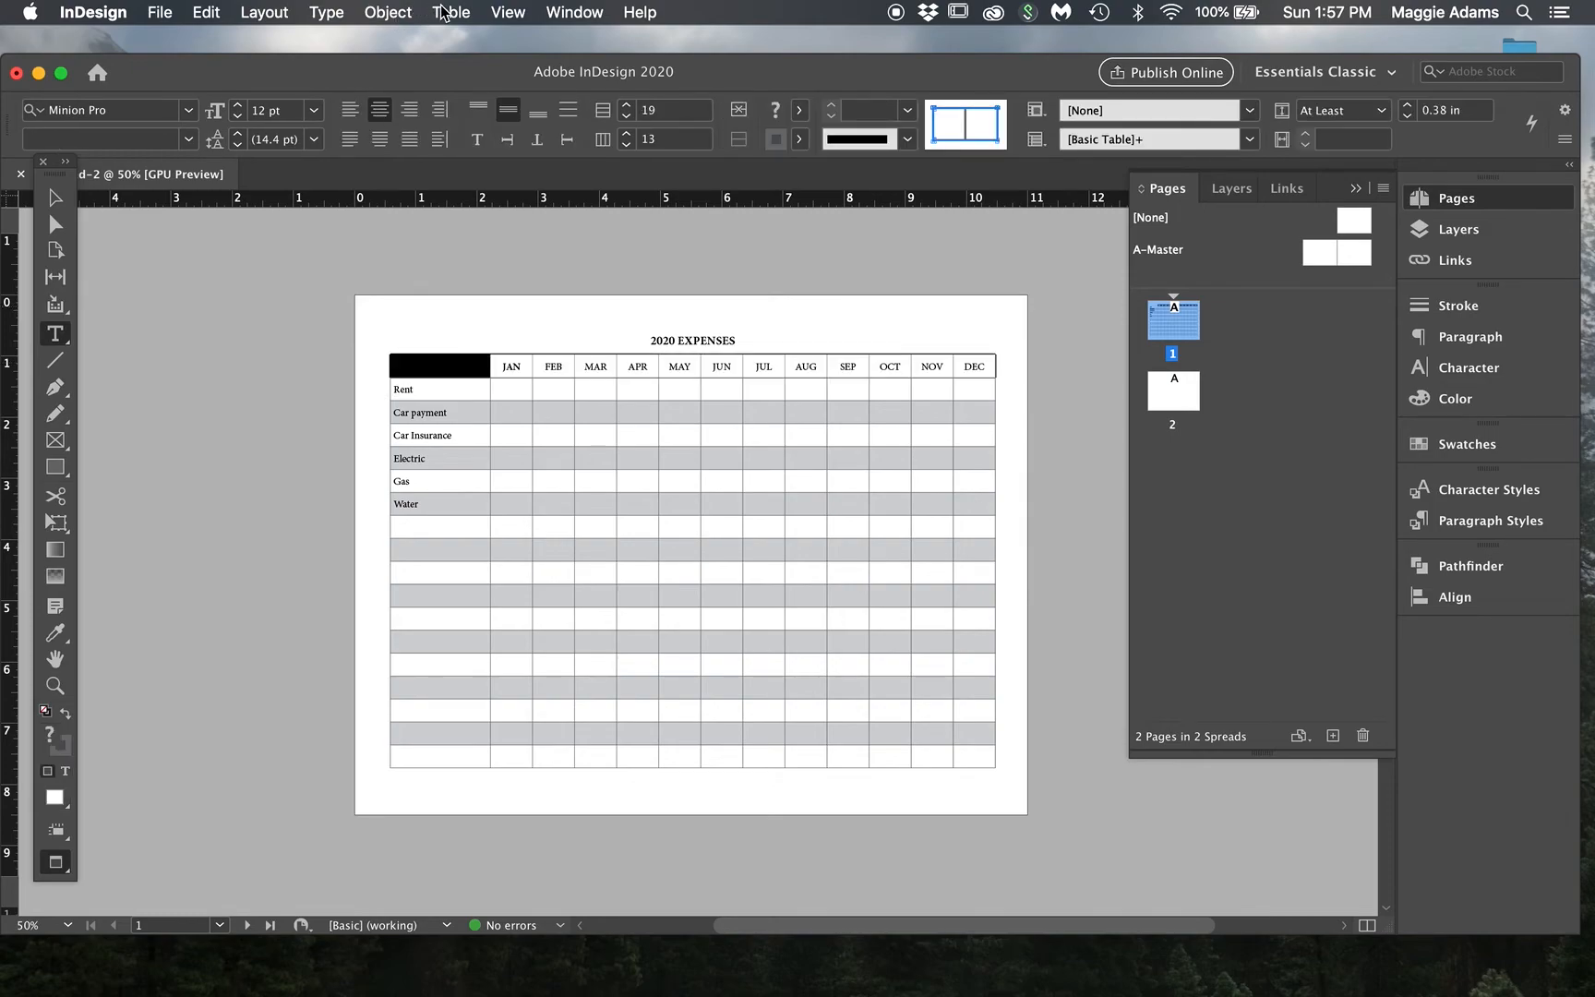
pyautogui.click(444, 12)
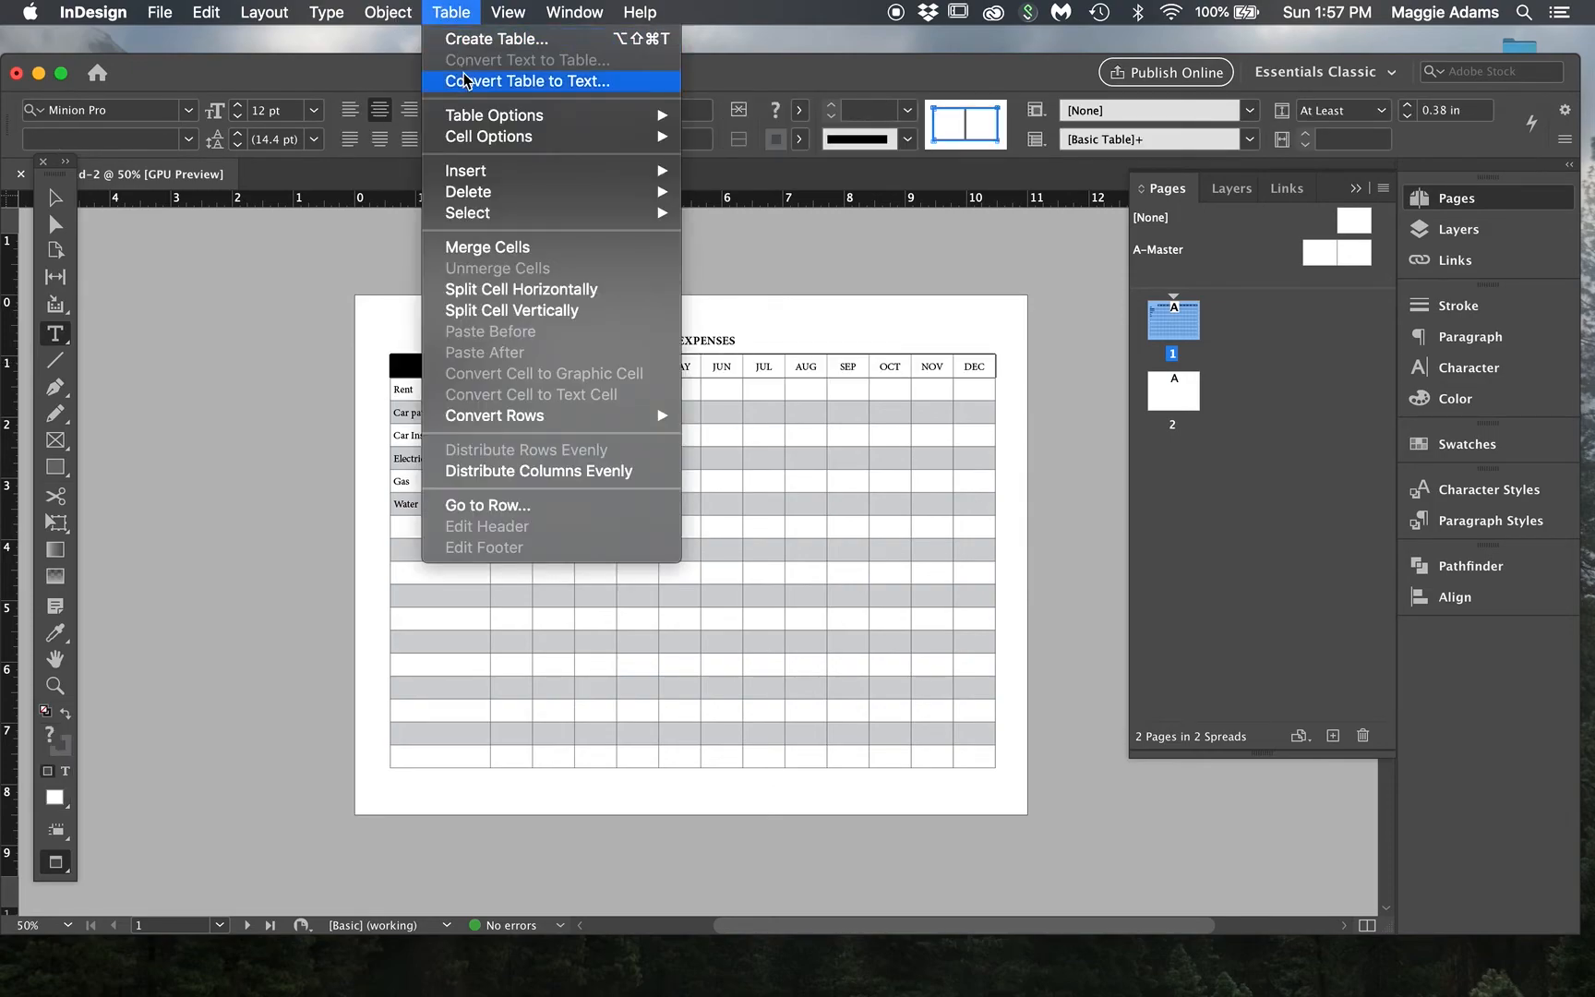
pyautogui.moveTo(484, 137)
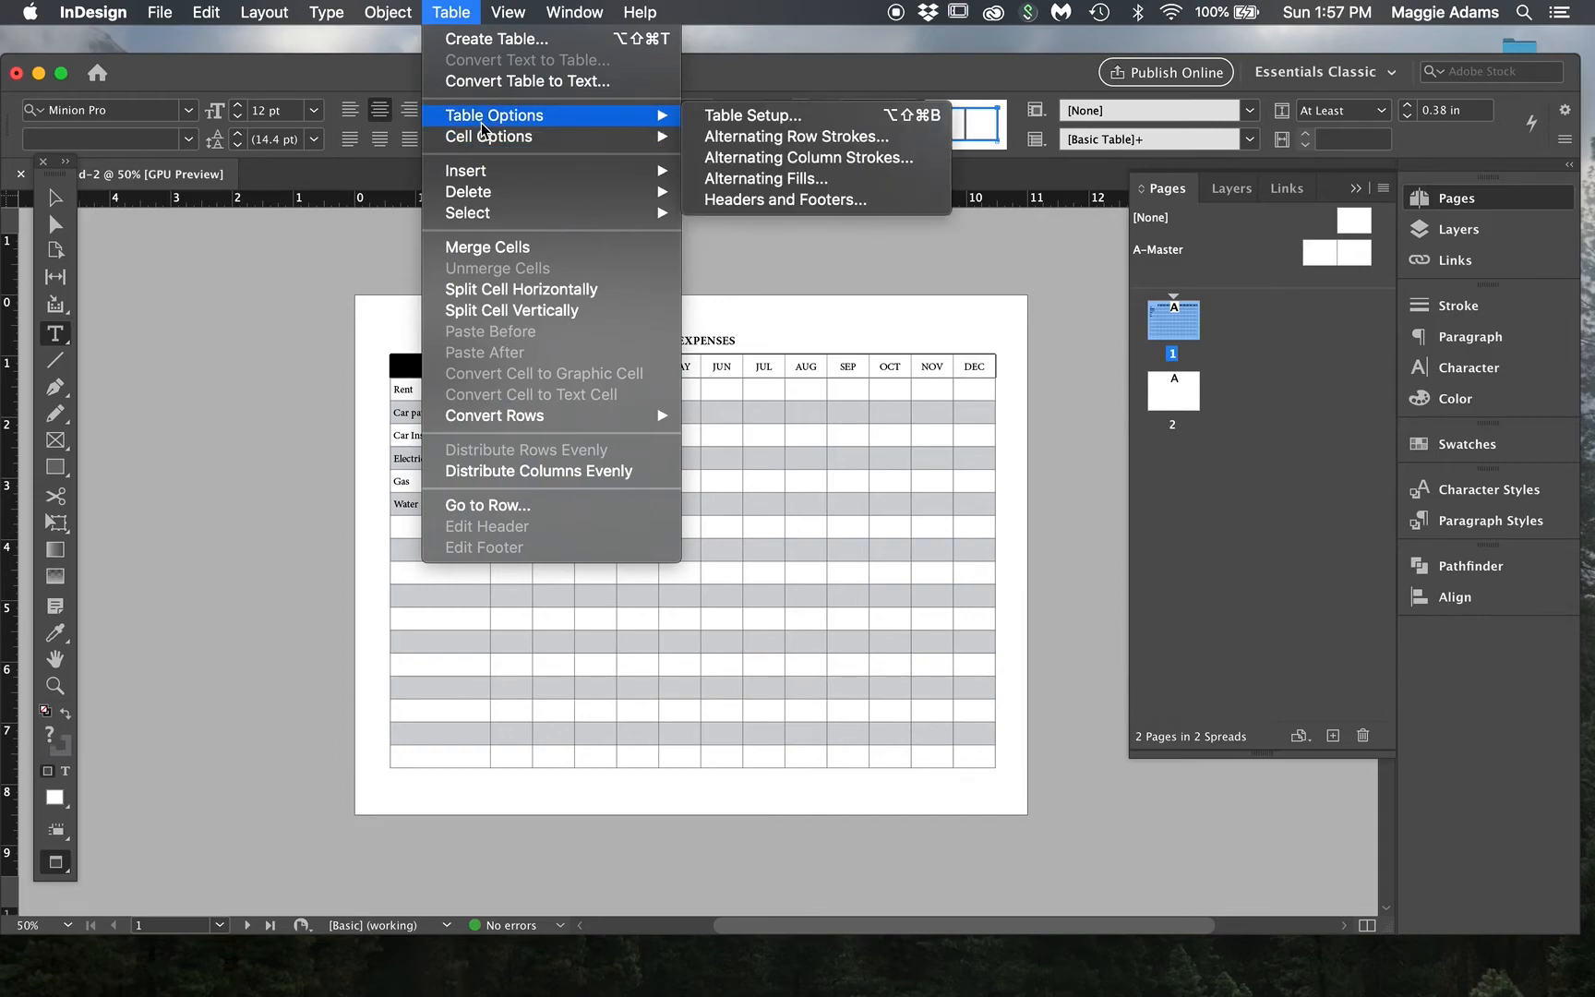
pyautogui.click(757, 201)
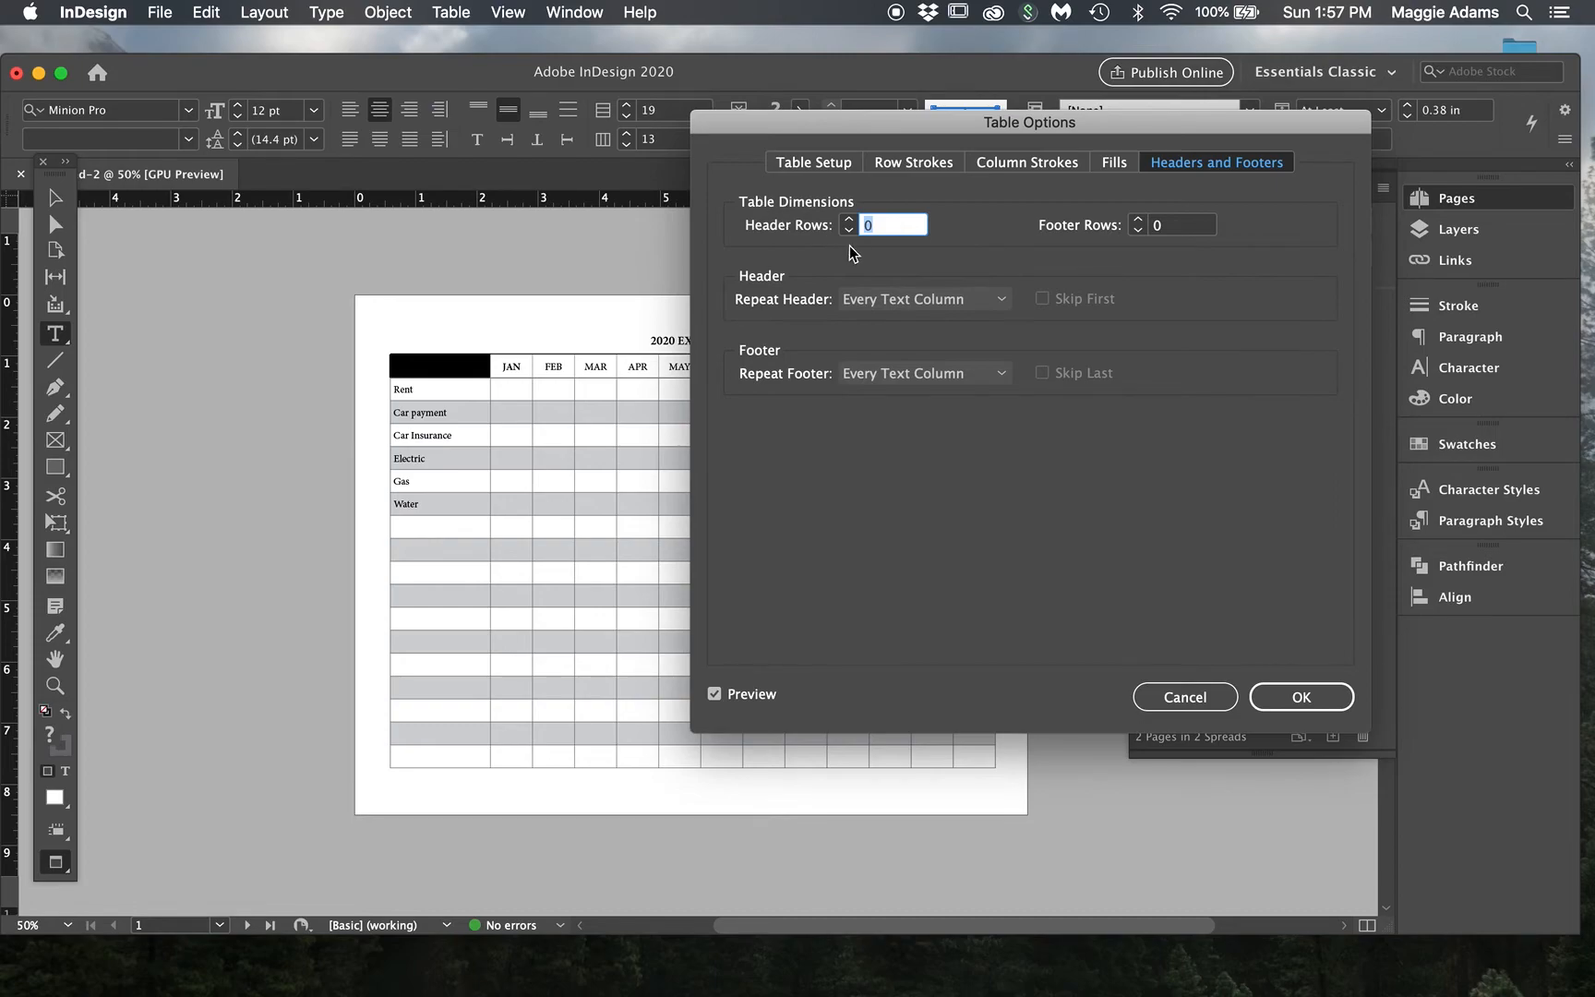
pyautogui.click(850, 220)
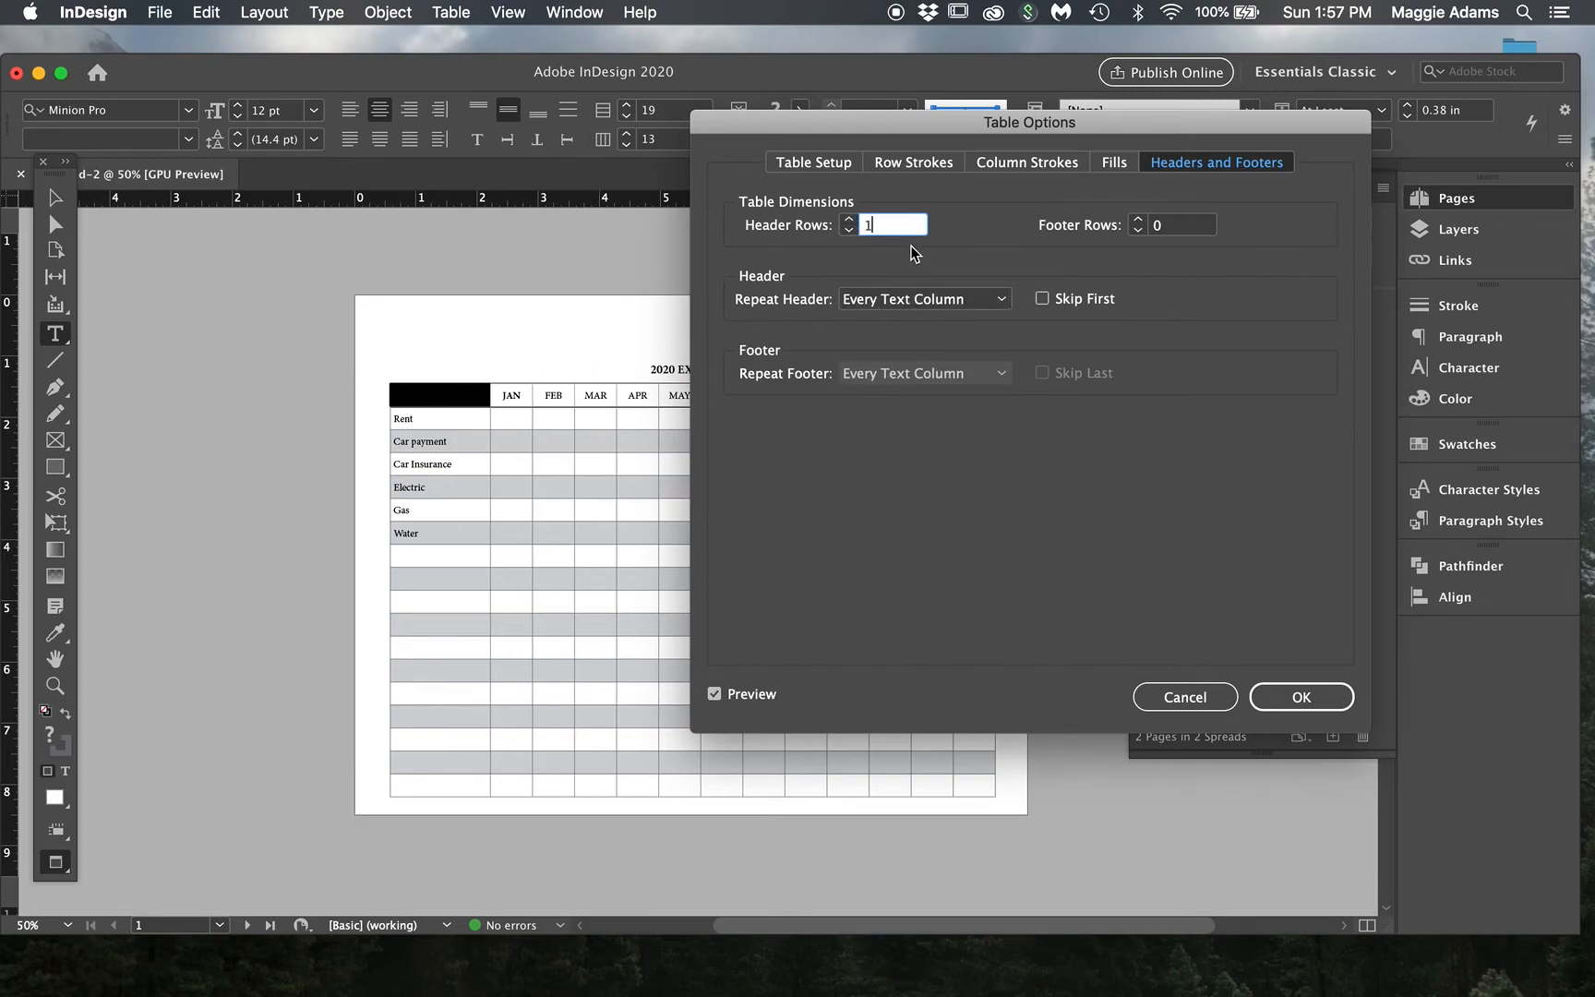
pyautogui.click(877, 303)
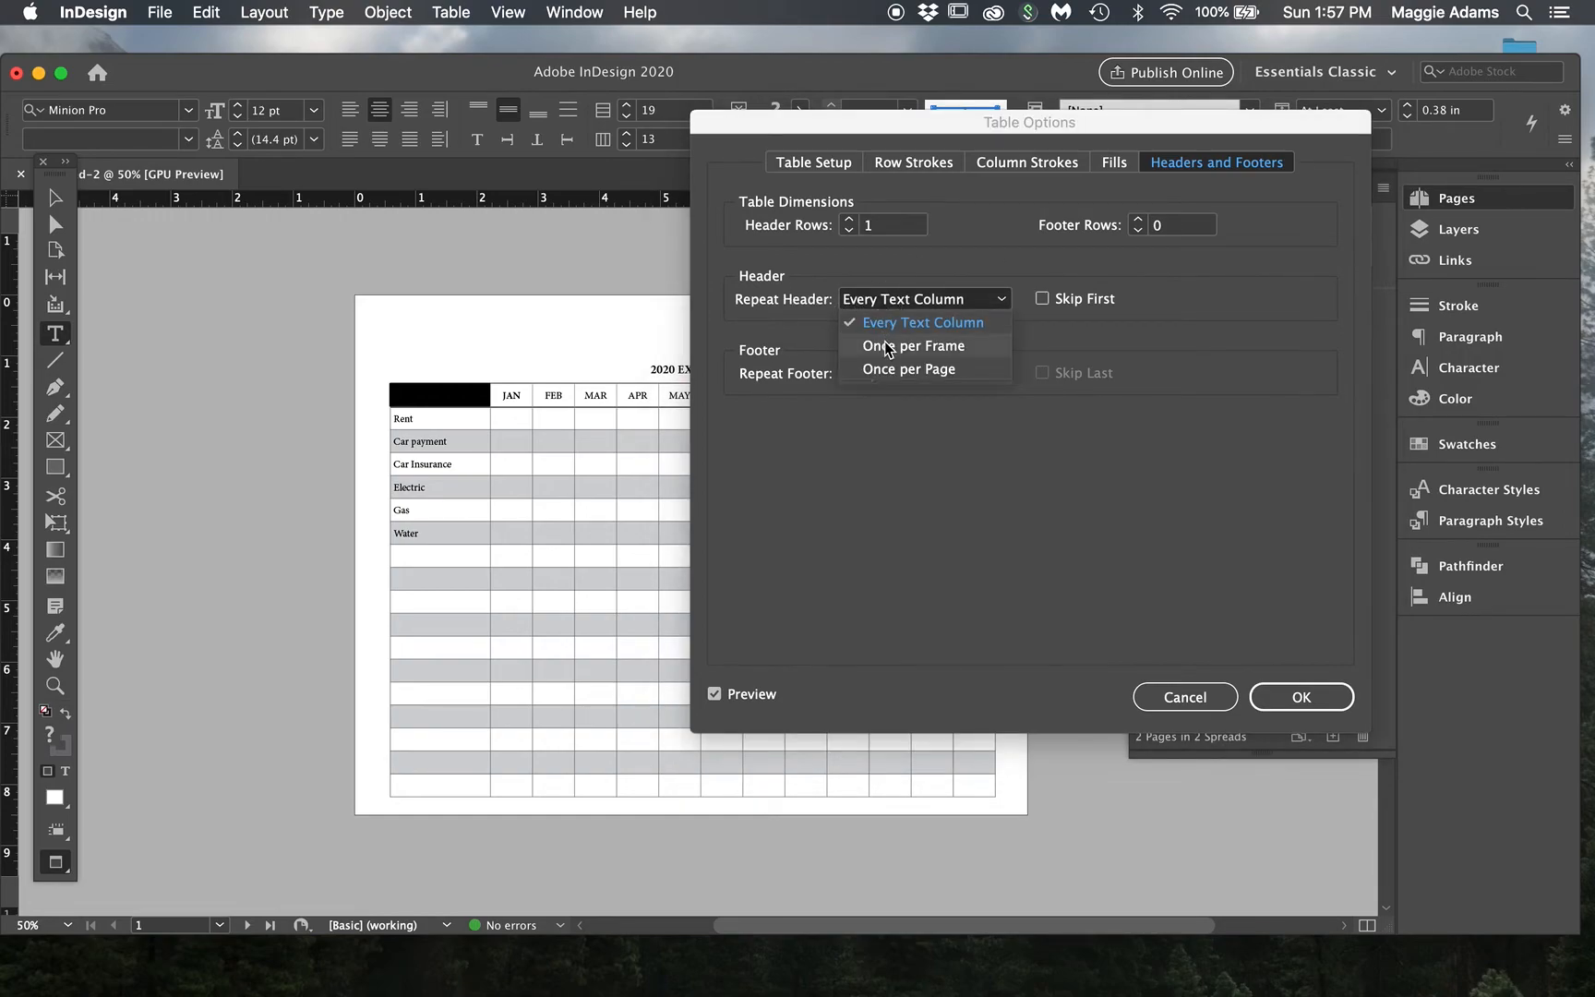
pyautogui.click(886, 370)
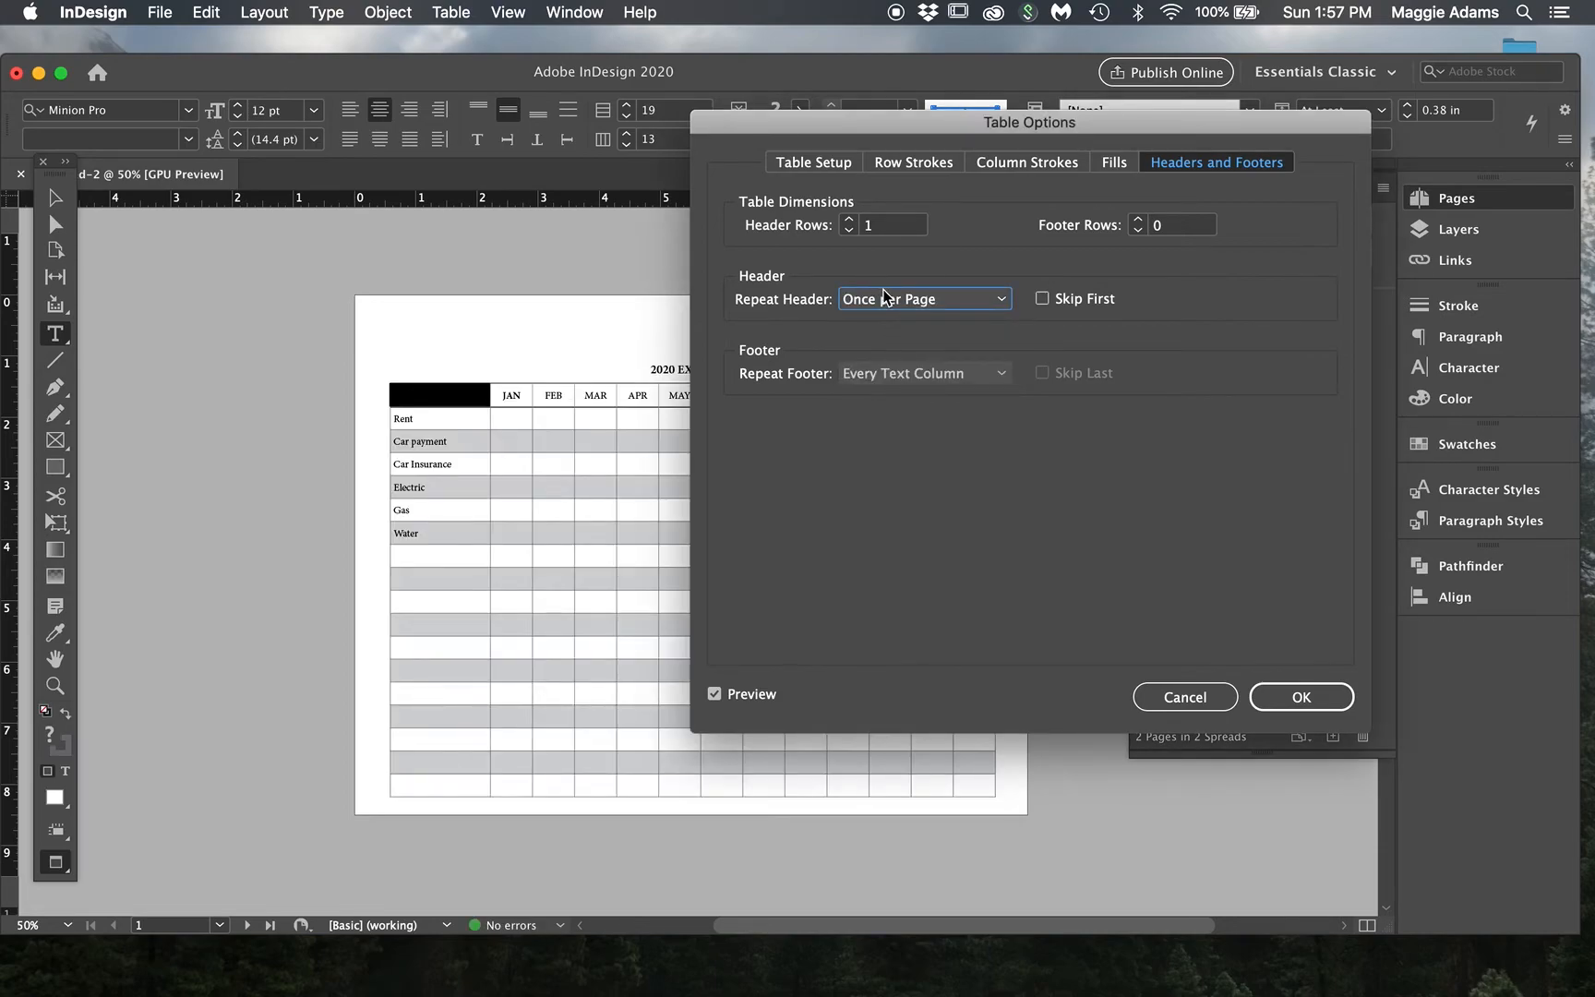
pyautogui.click(1302, 703)
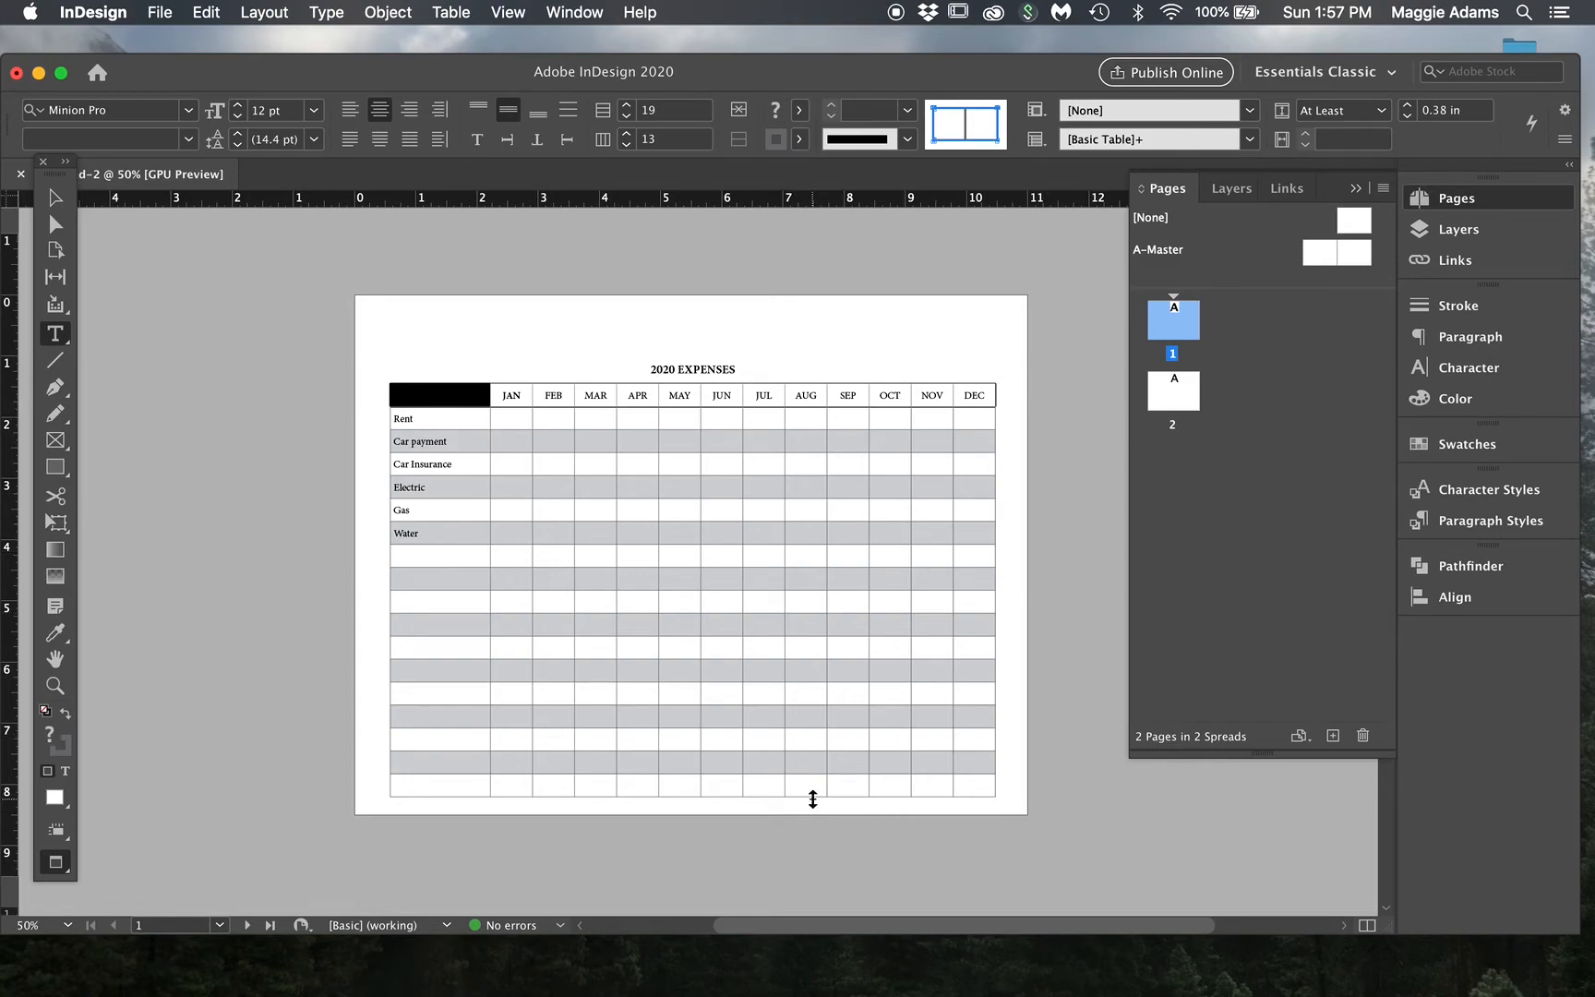
# Step: Copy the months row and paste it over the new blank header row above the 2020 EXPENSES title
pyautogui.click(538, 344)
pyautogui.click(432, 345)
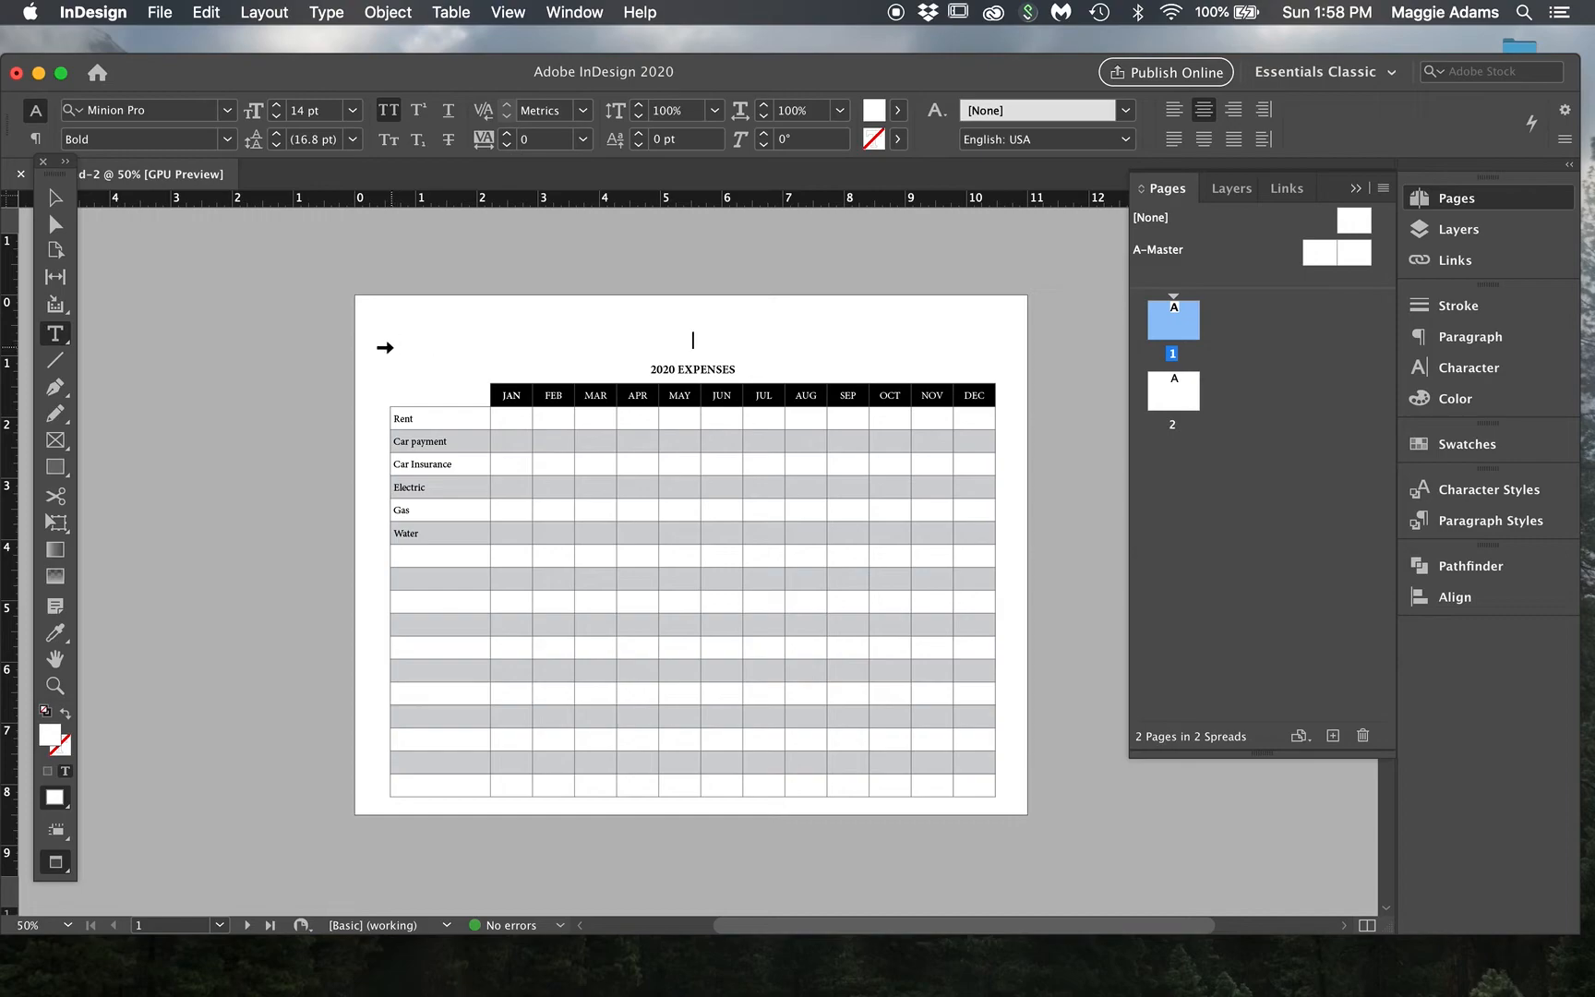
pyautogui.click(383, 345)
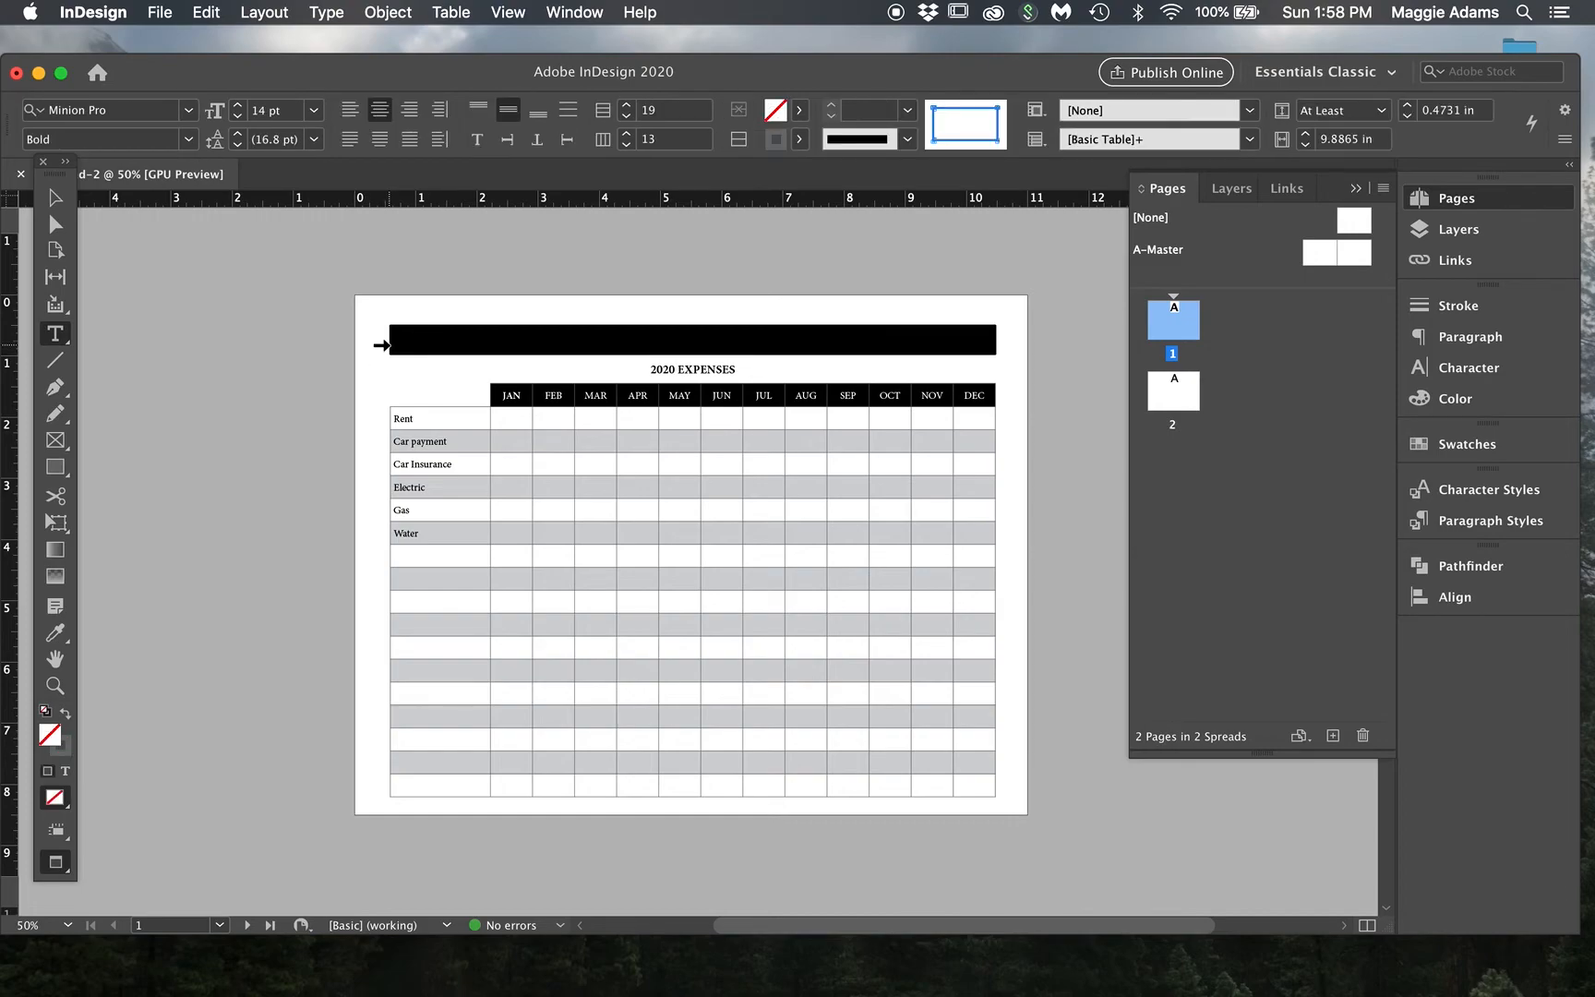
pyautogui.click(387, 394)
pyautogui.press('super+c')
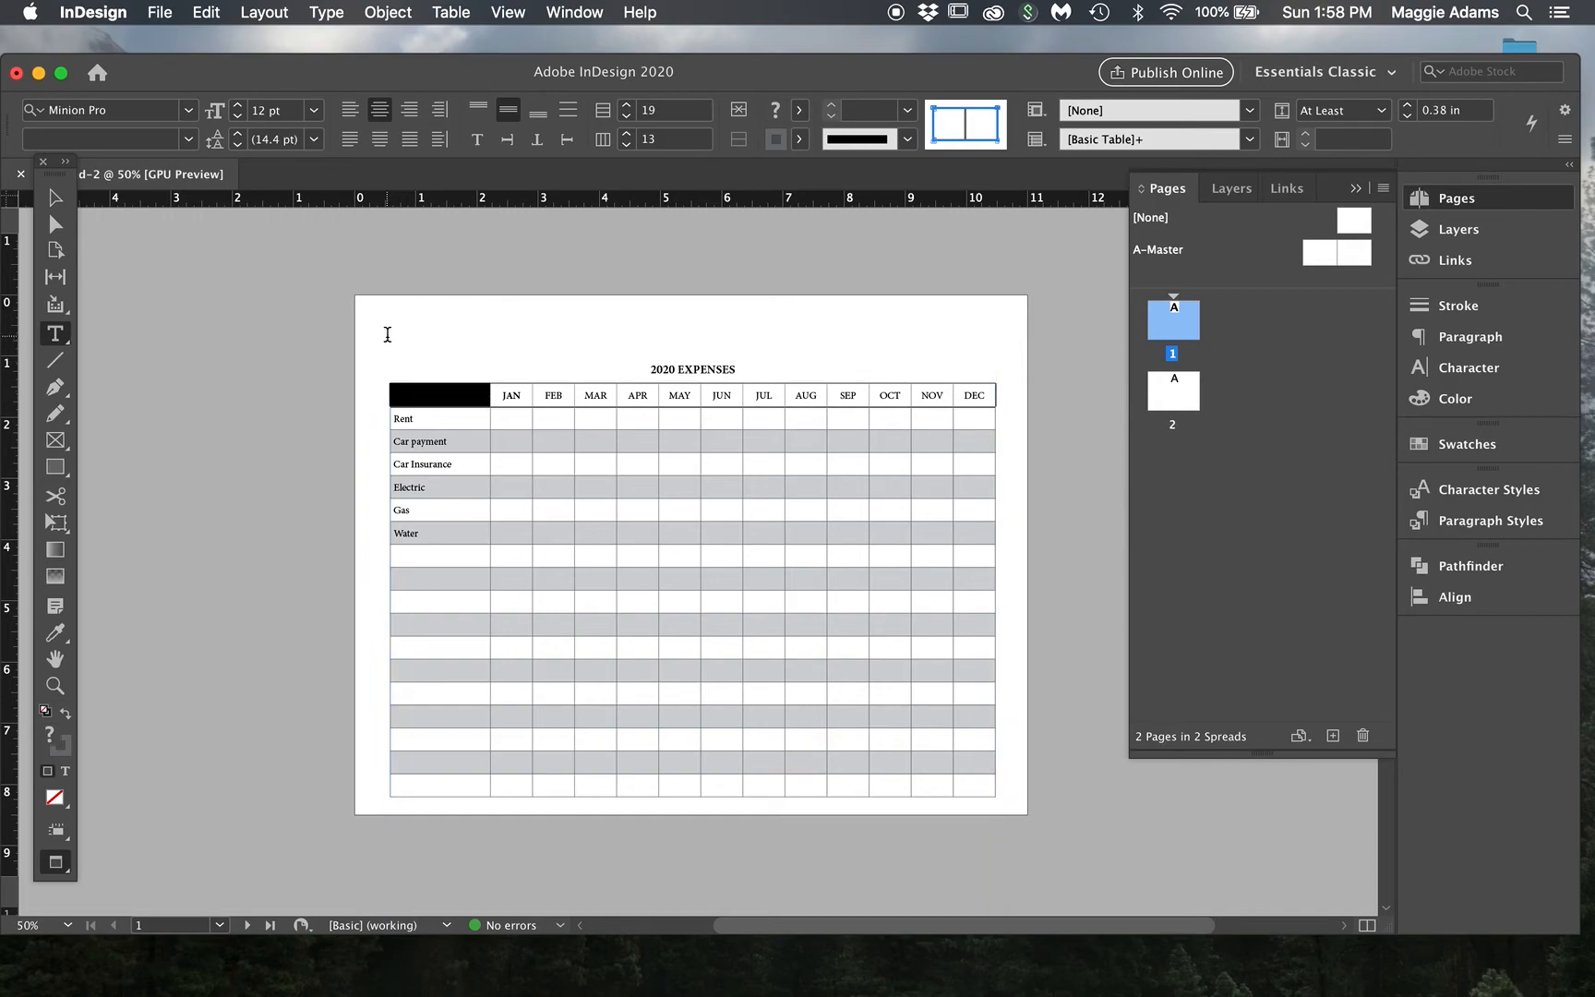
pyautogui.click(382, 338)
pyautogui.press('super+v')
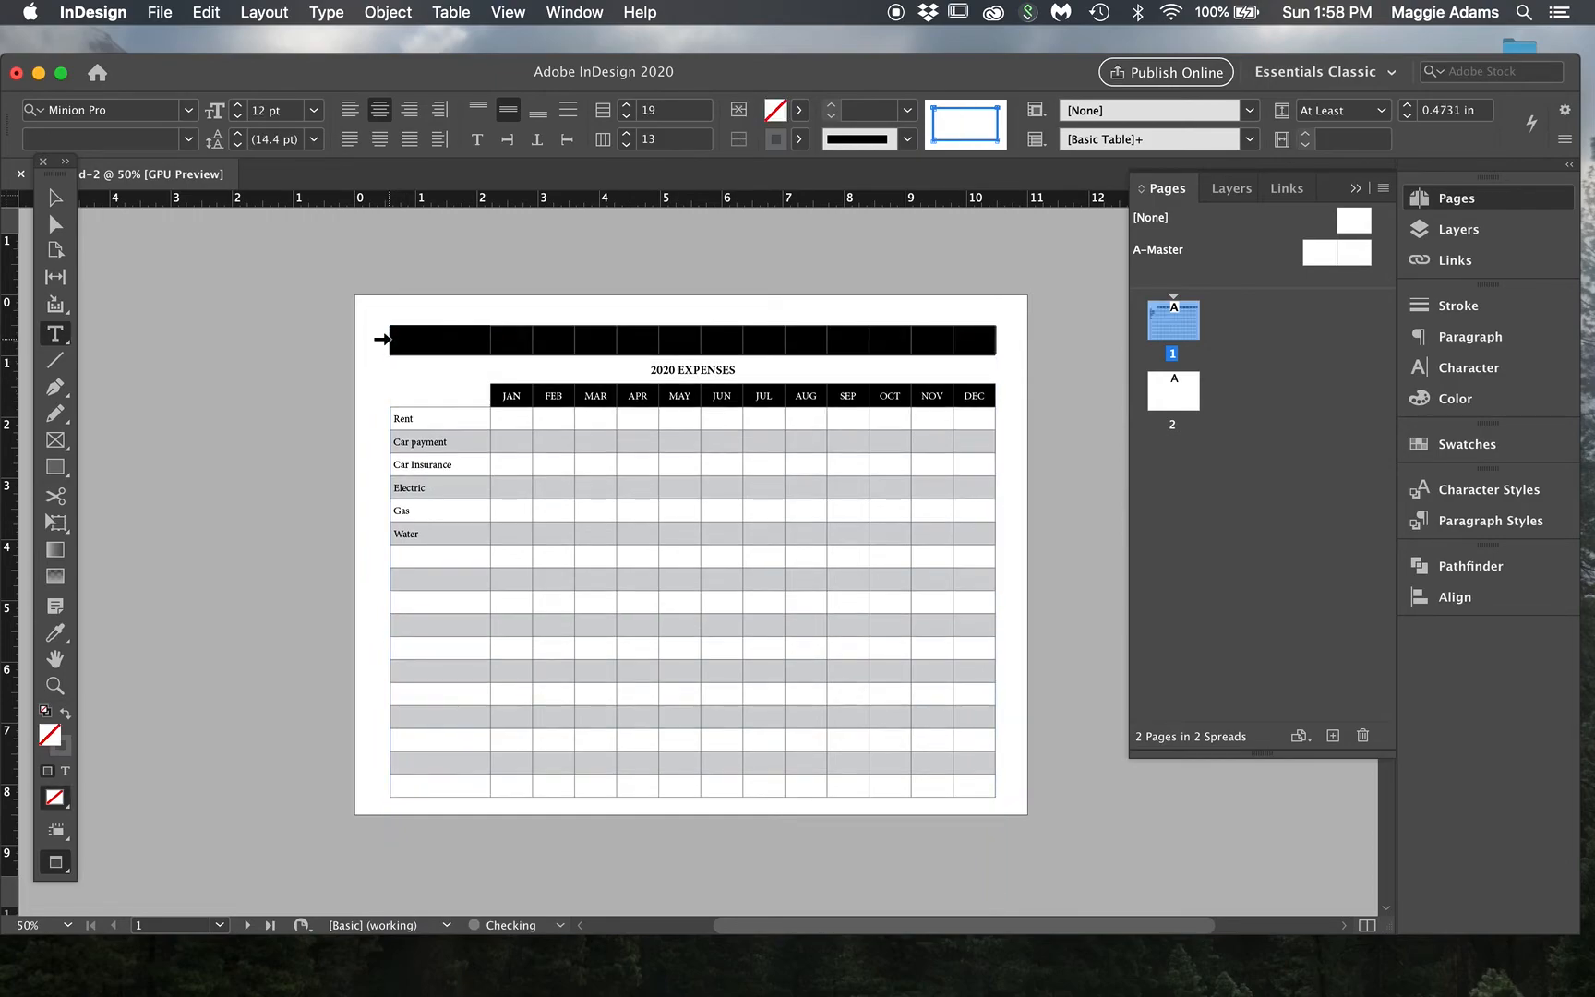
pyautogui.click(412, 371)
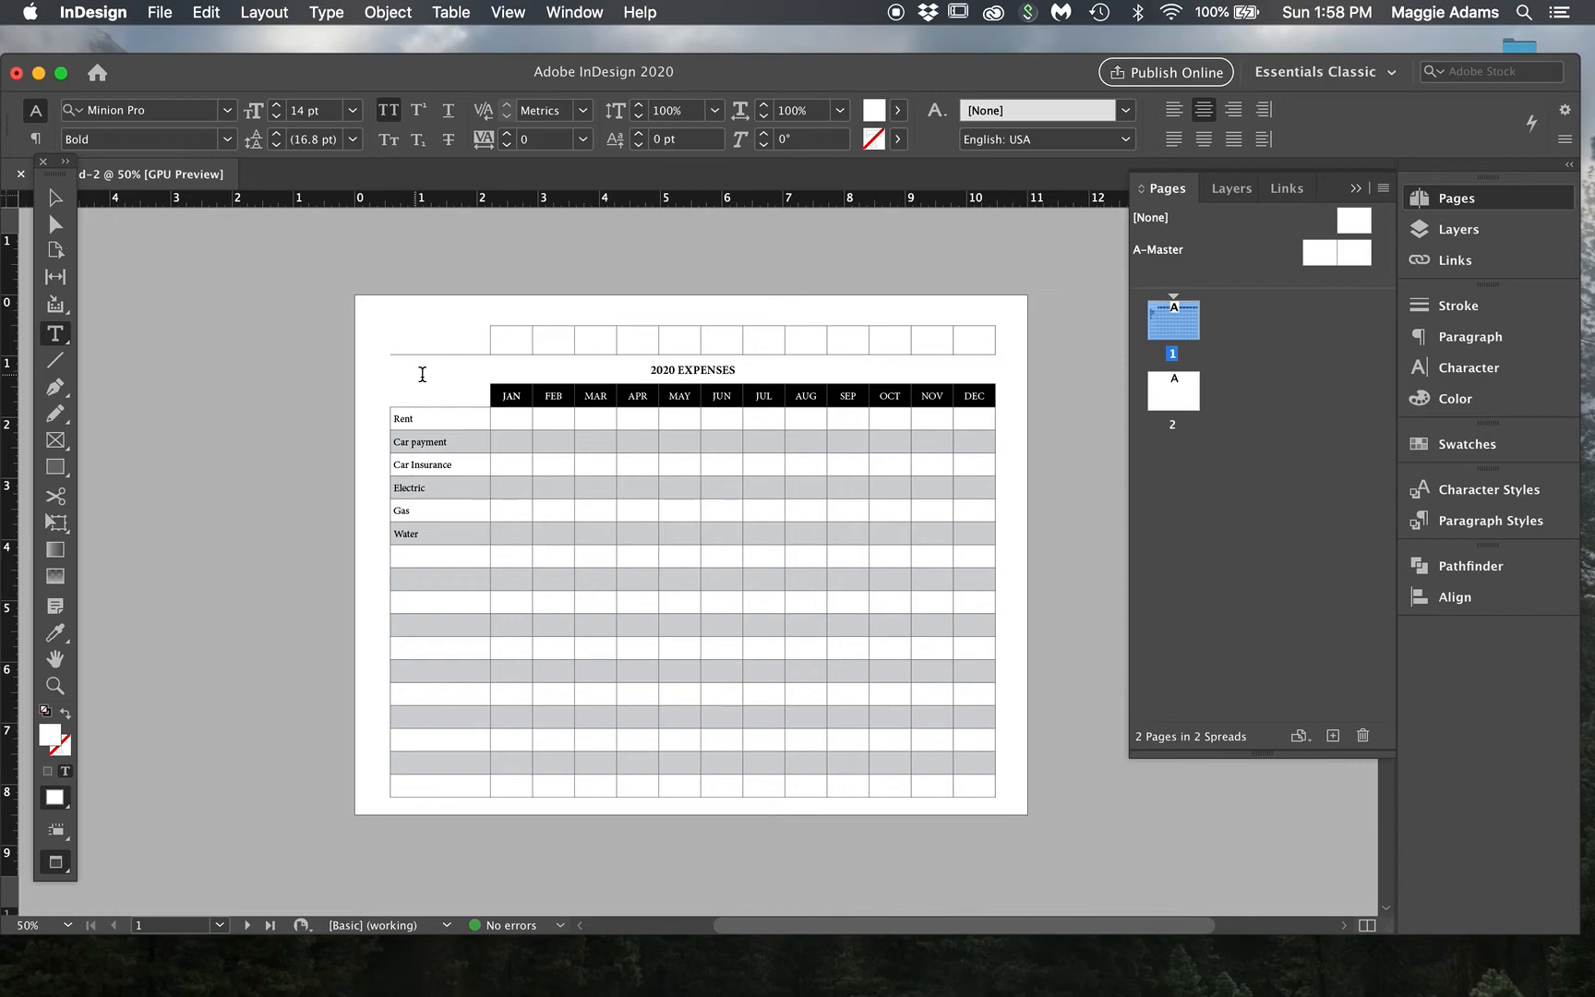
# Step: Fill the twelve month cells of the header row with [Black] so the white JAN to DEC labels stand out
pyautogui.moveTo(499, 396); pyautogui.dragTo(965, 395)
pyautogui.moveTo(517, 331); pyautogui.dragTo(956, 333)
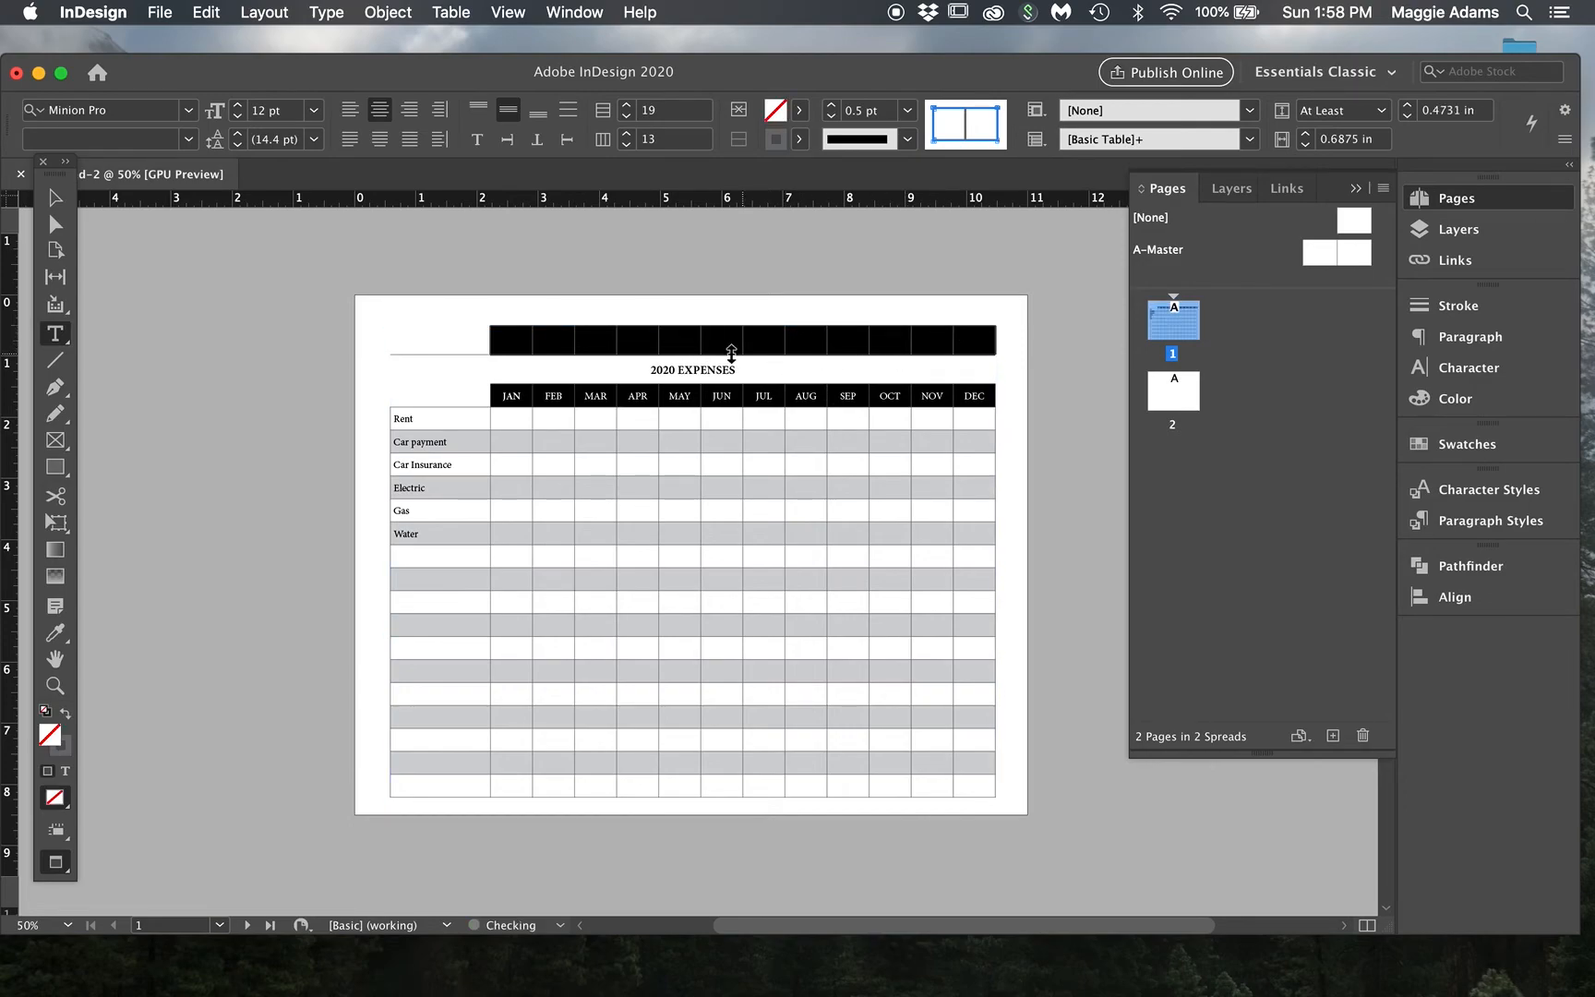
pyautogui.click(552, 418)
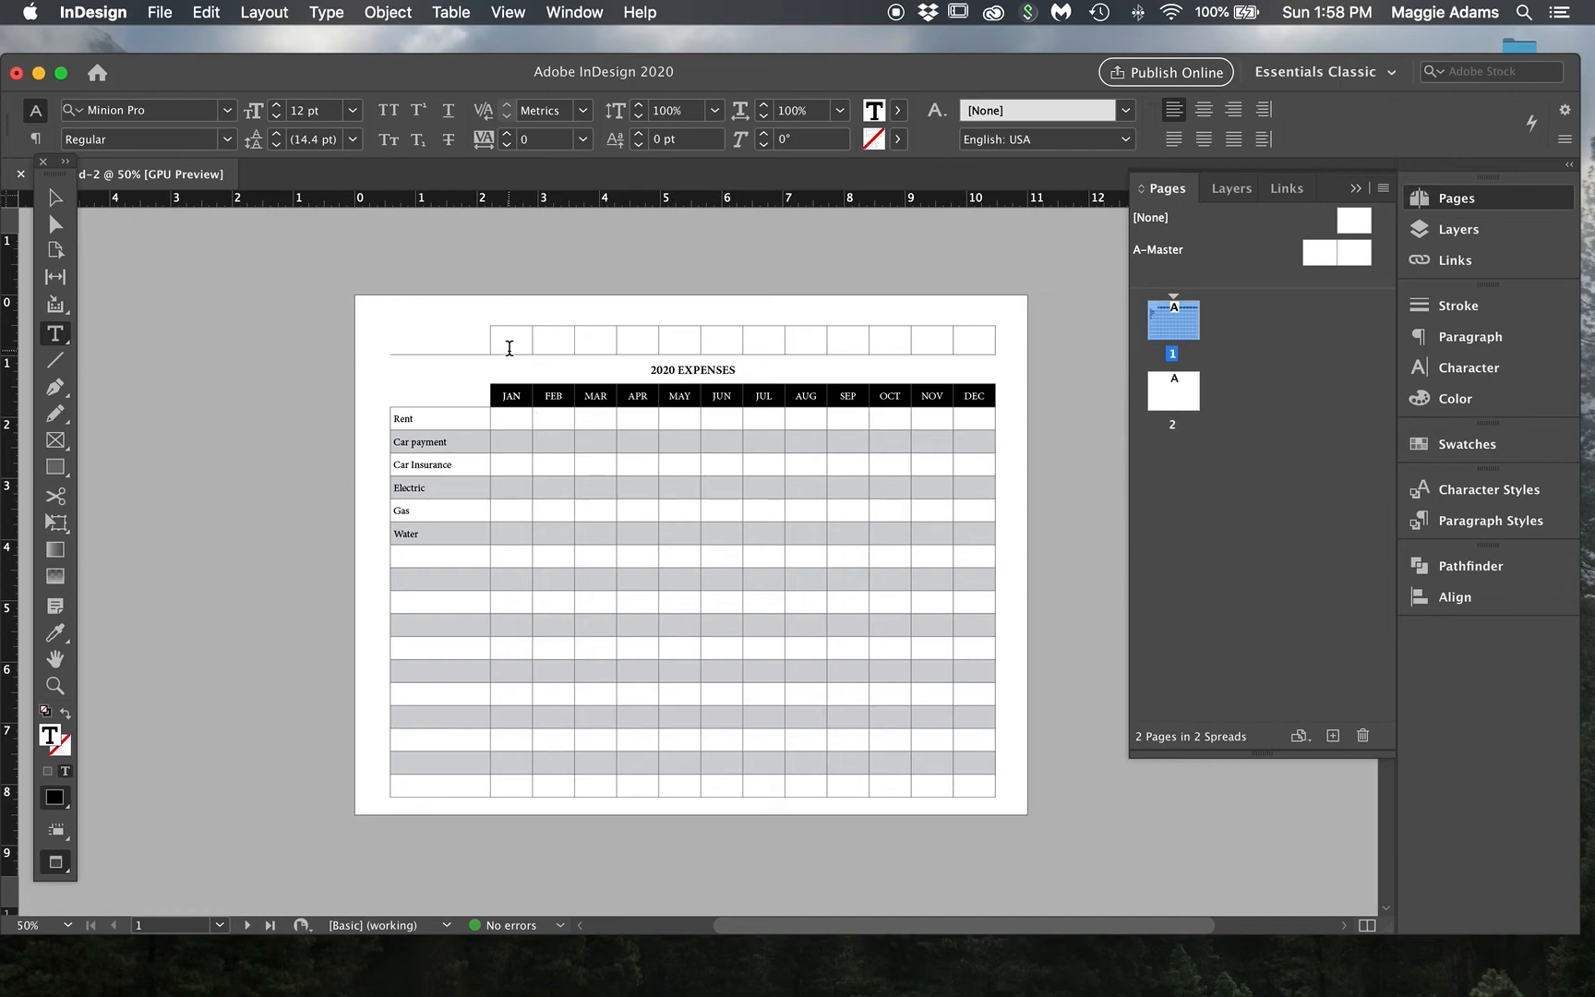
pyautogui.doubleClick(508, 394)
pyautogui.moveTo(505, 341); pyautogui.dragTo(975, 334)
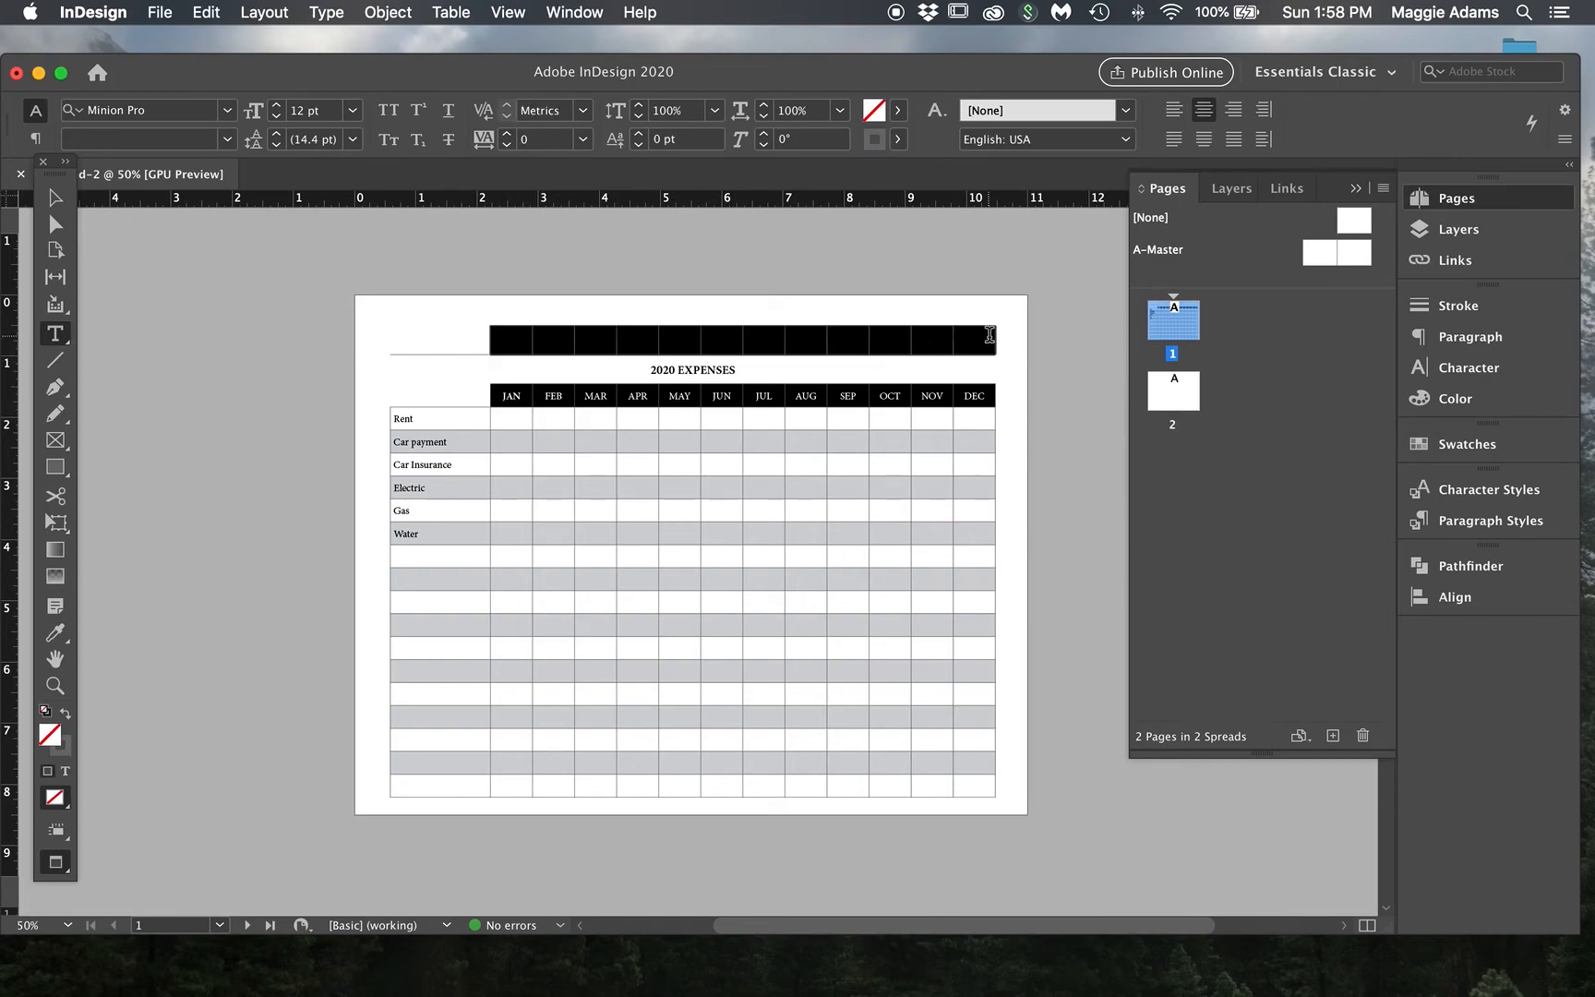
pyautogui.click(1529, 446)
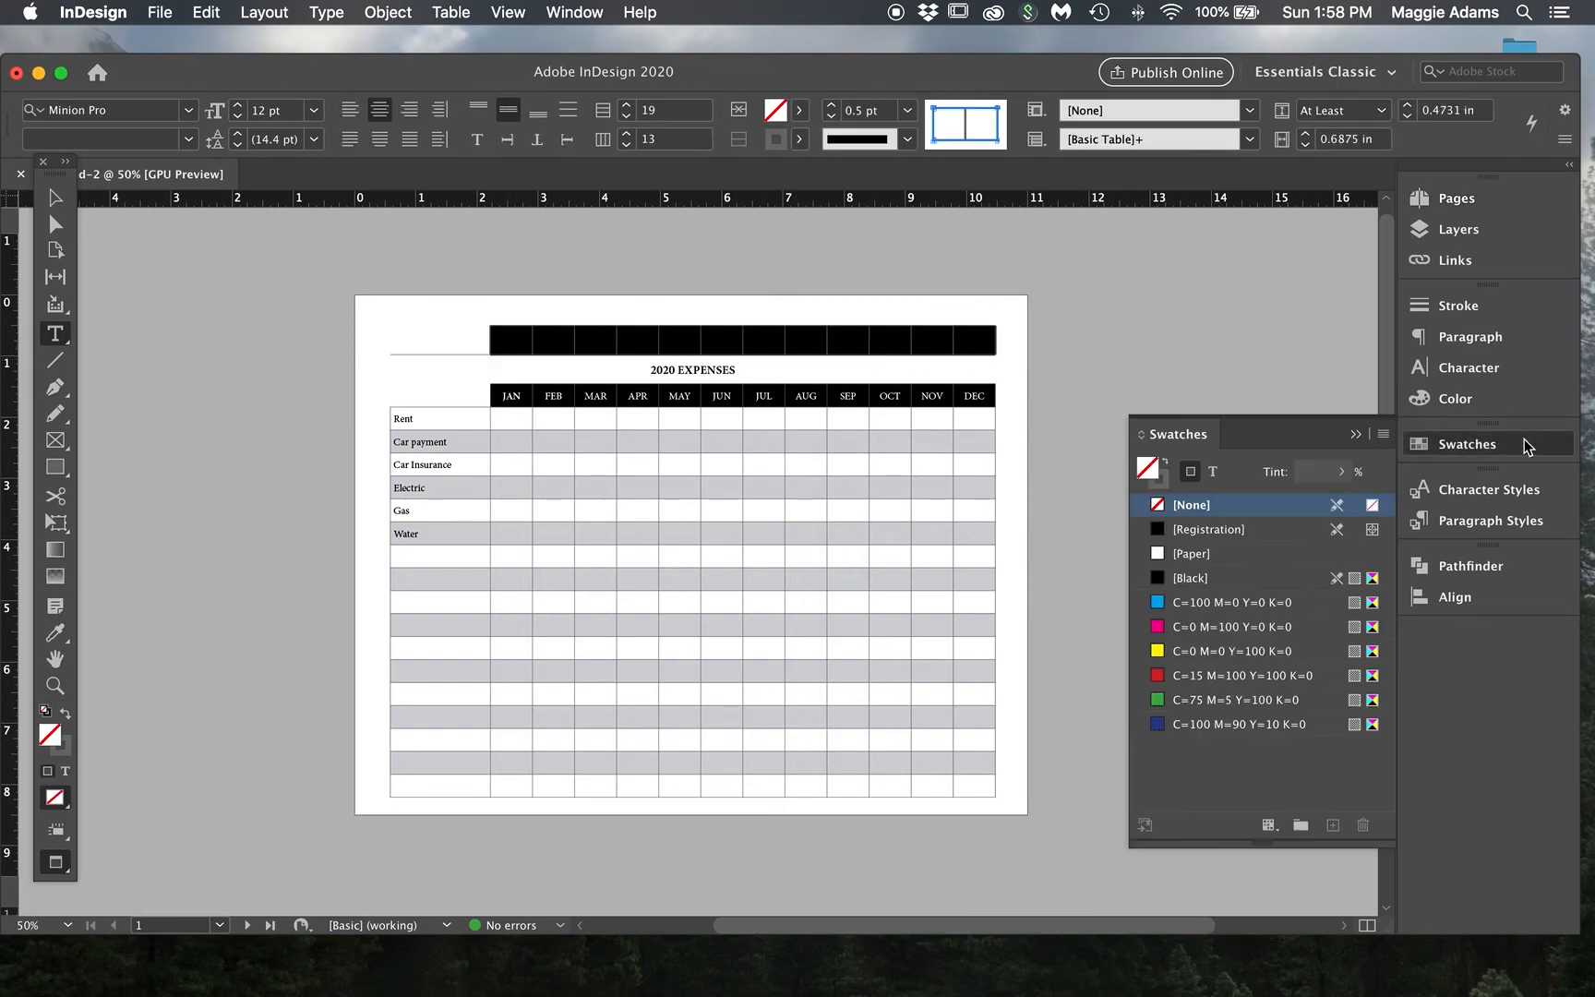
pyautogui.click(1197, 578)
pyautogui.click(595, 340)
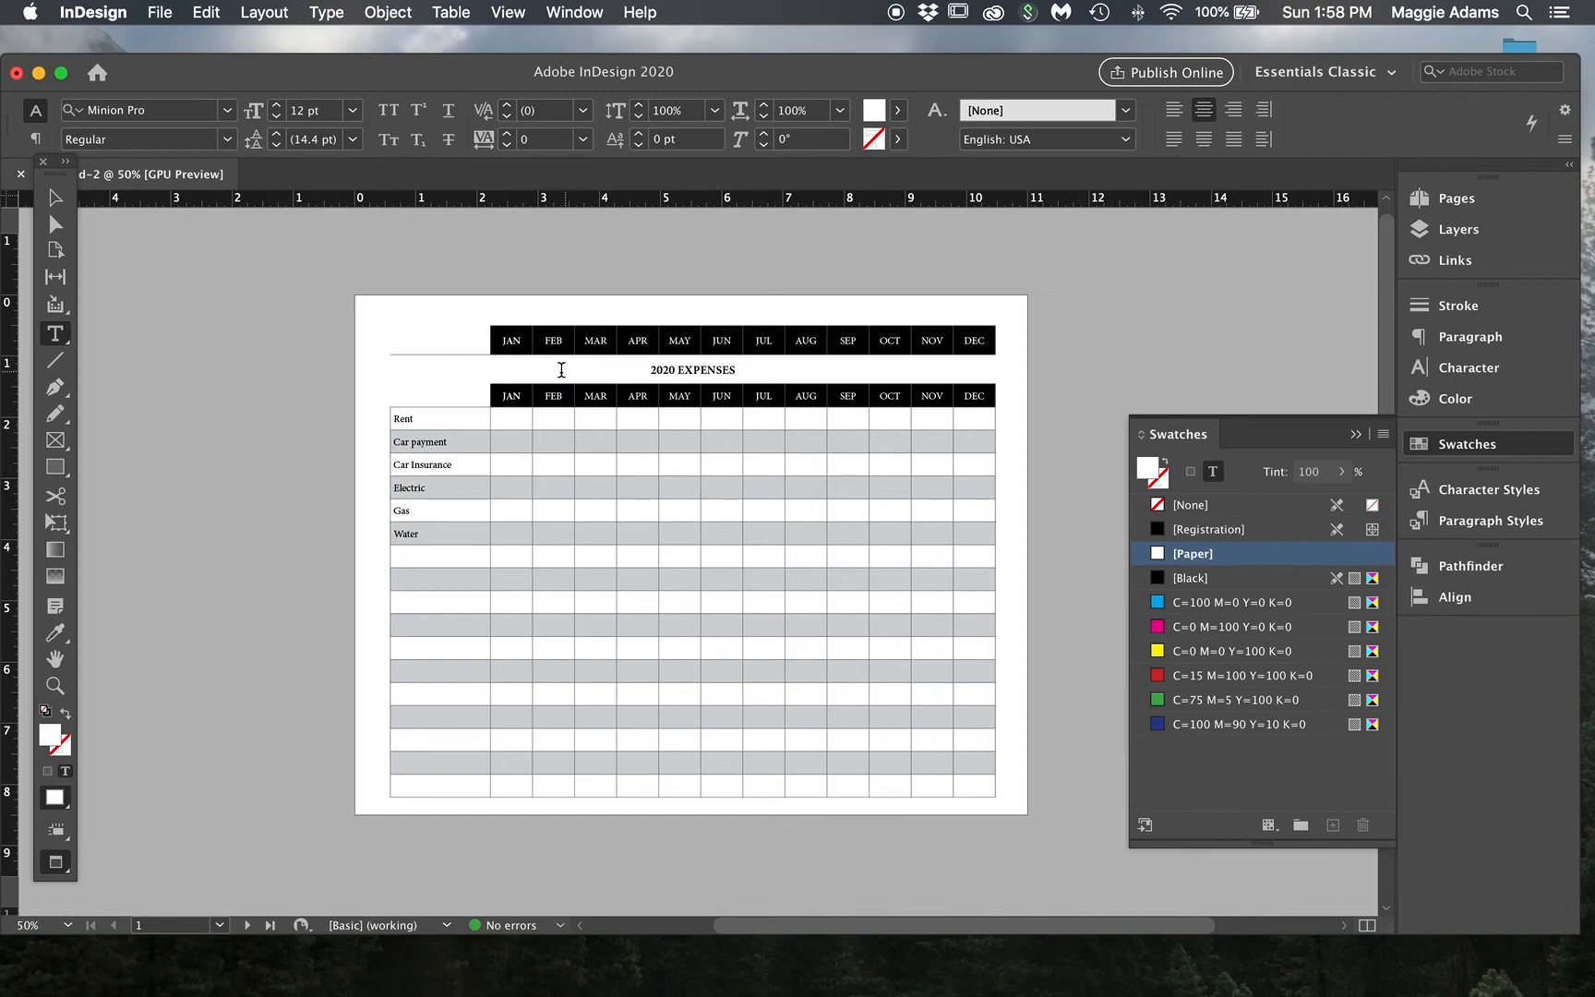
# Step: Delete the old 2020 EXPENSES title row and the redundant row between the months header and the Rent row
pyautogui.click(384, 376)
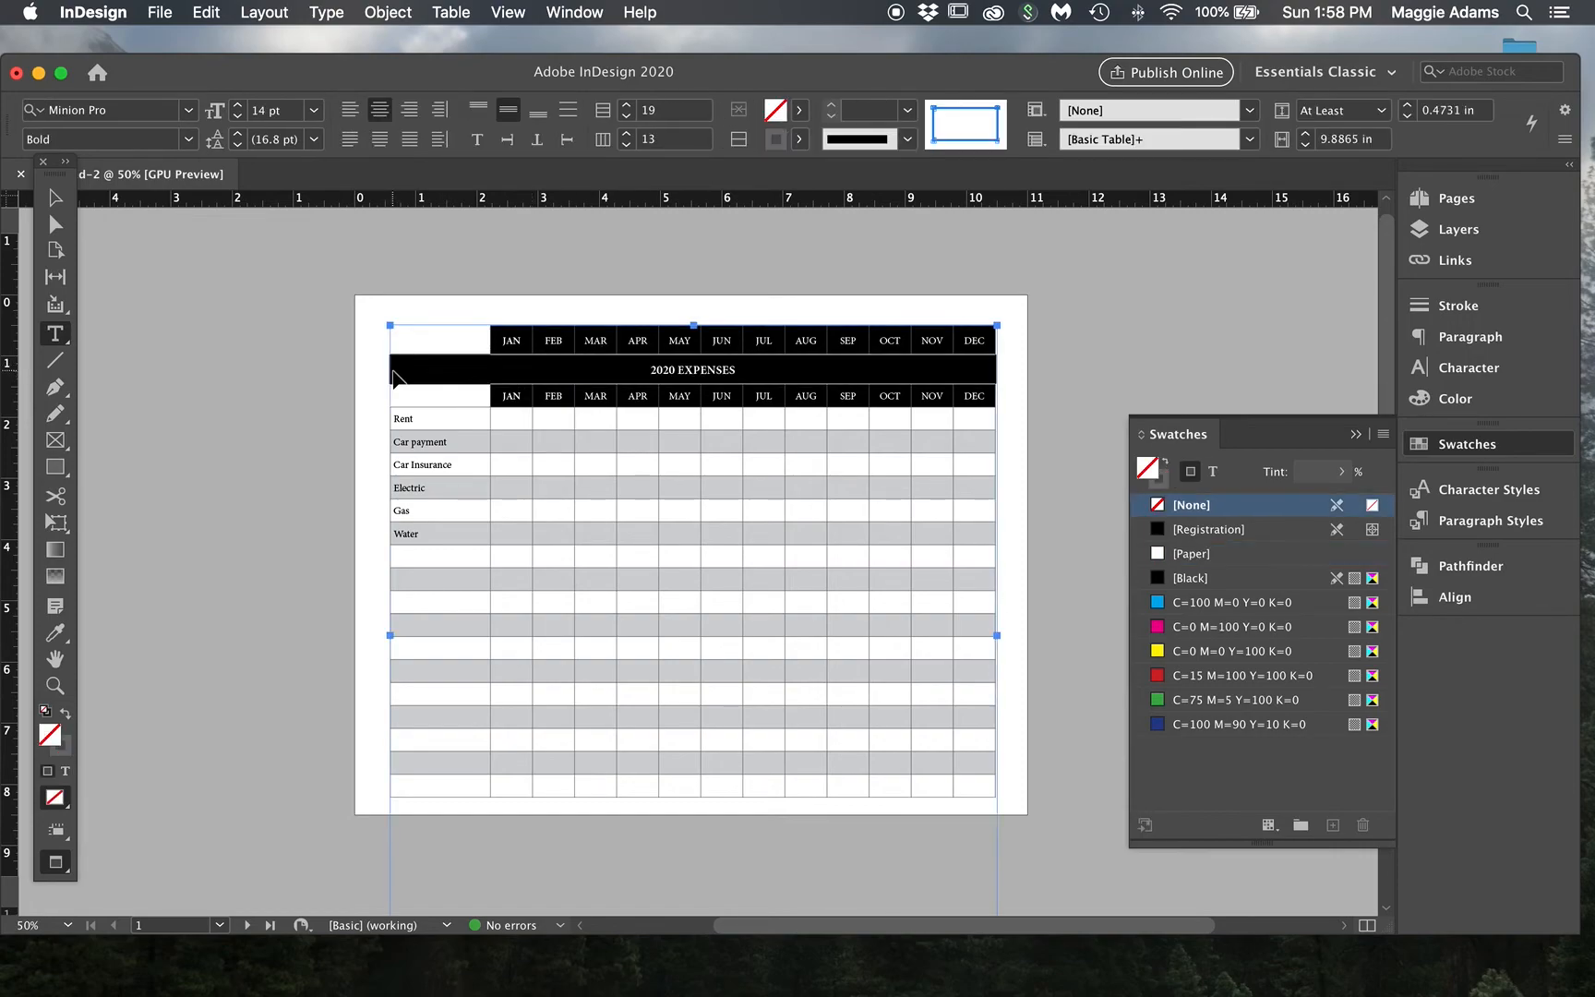
pyautogui.press('super+BackSpace')
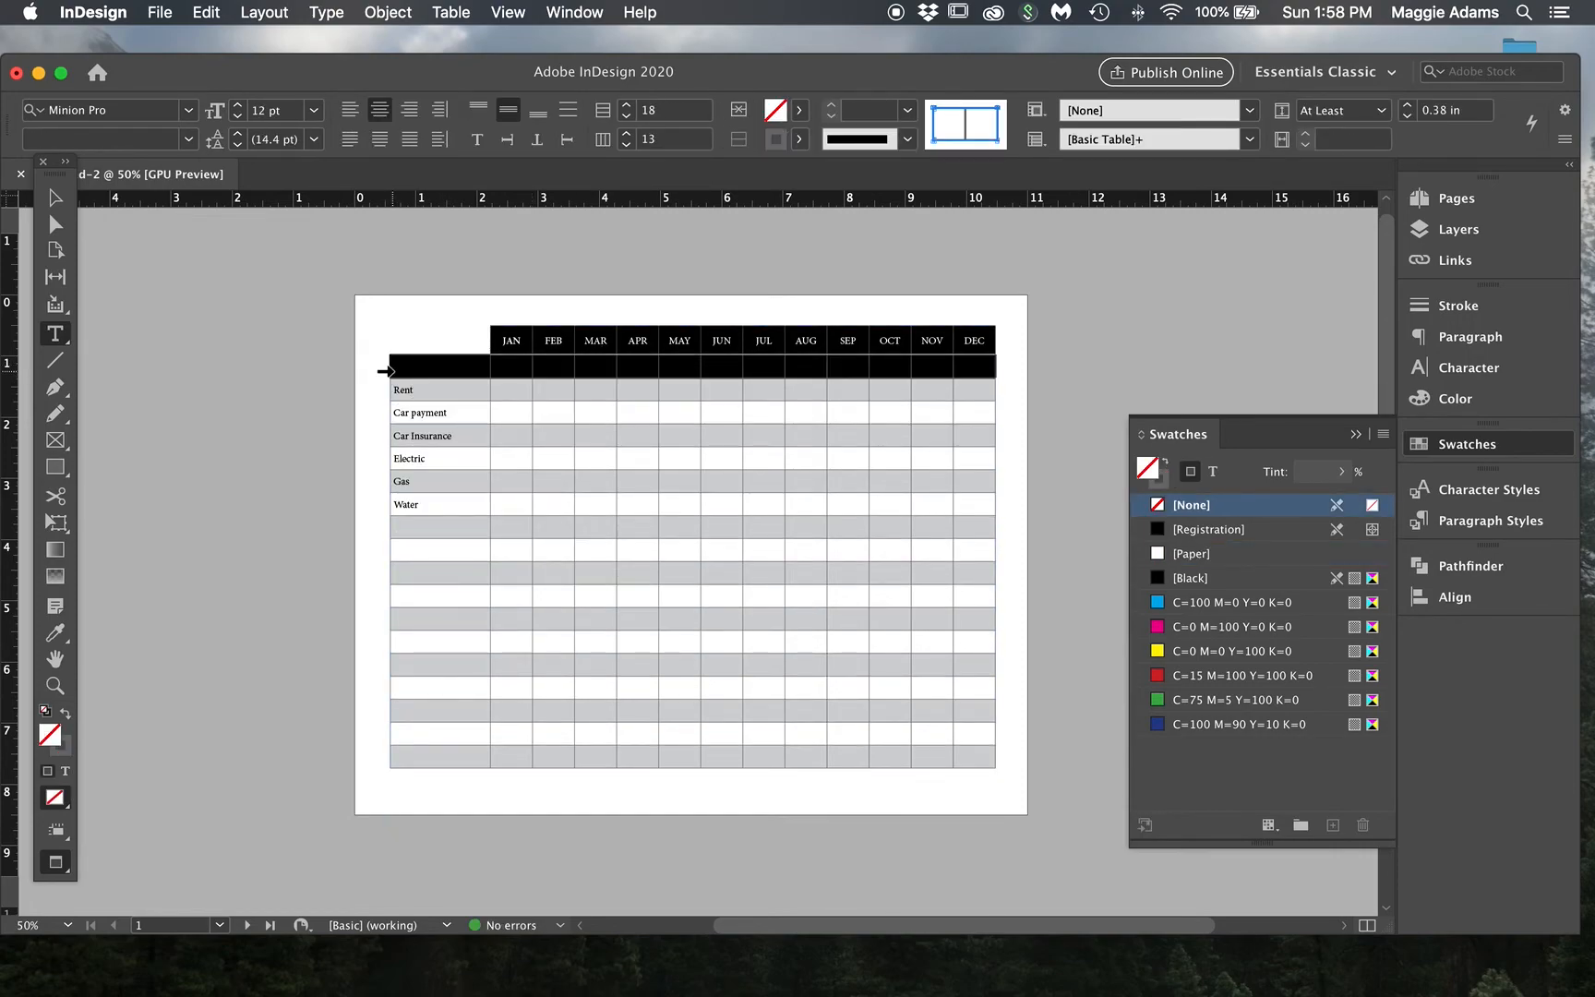
pyautogui.click(411, 398)
pyautogui.click(382, 365)
pyautogui.click(450, 12)
pyautogui.click(706, 193)
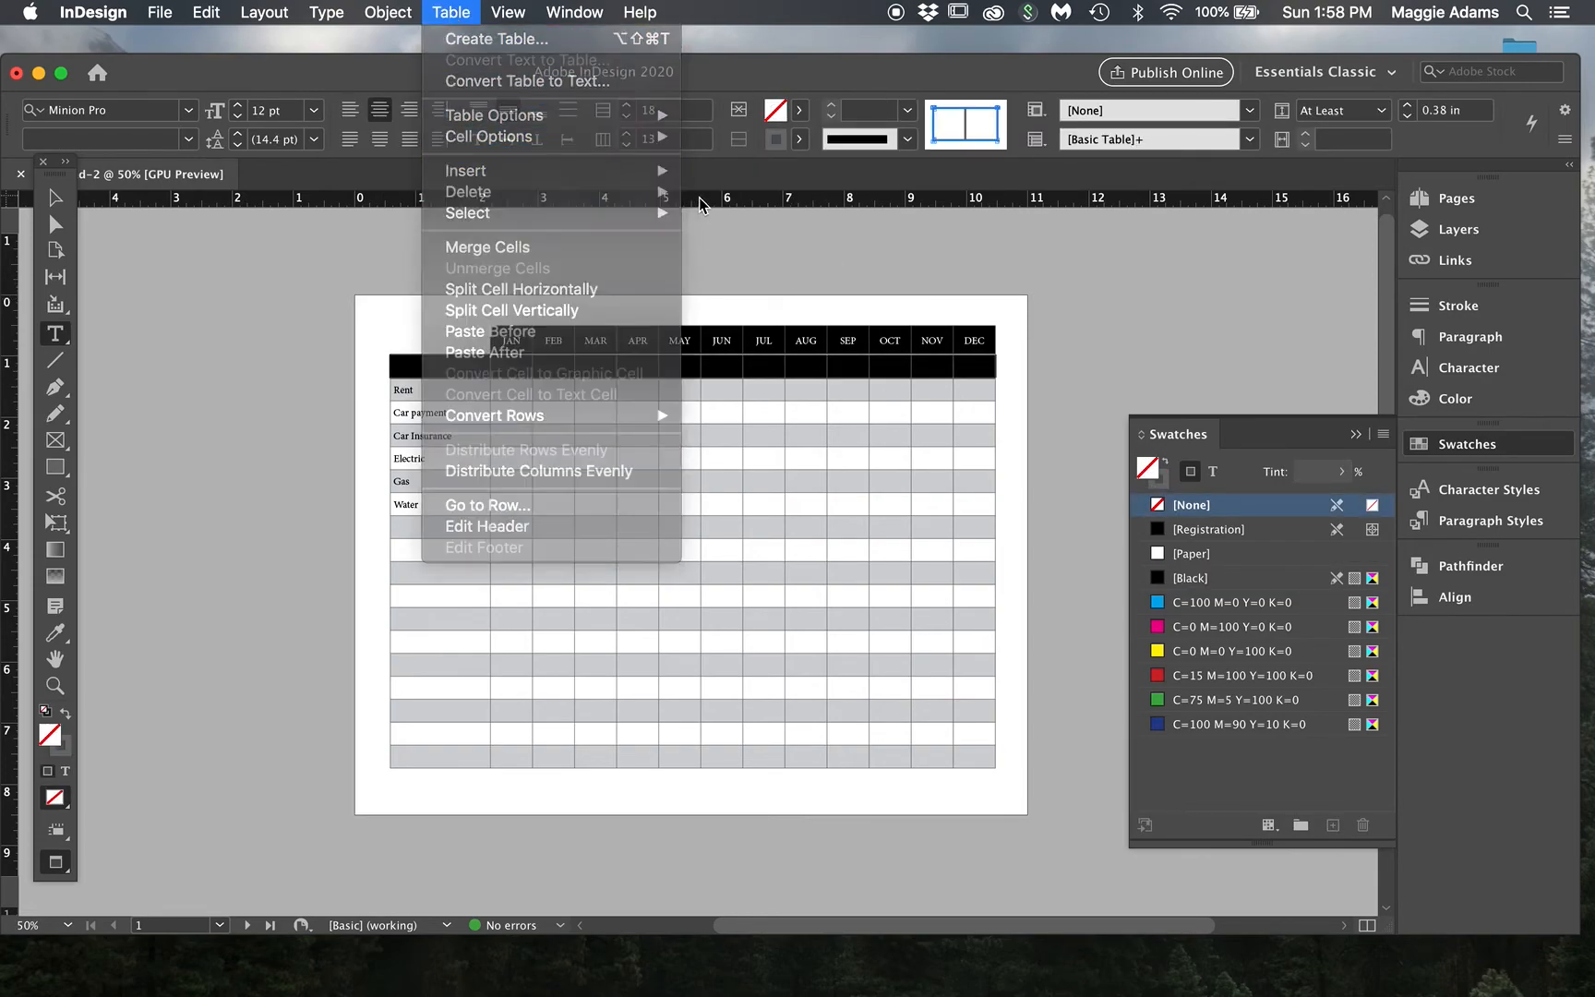
pyautogui.click(450, 12)
pyautogui.moveTo(517, 192)
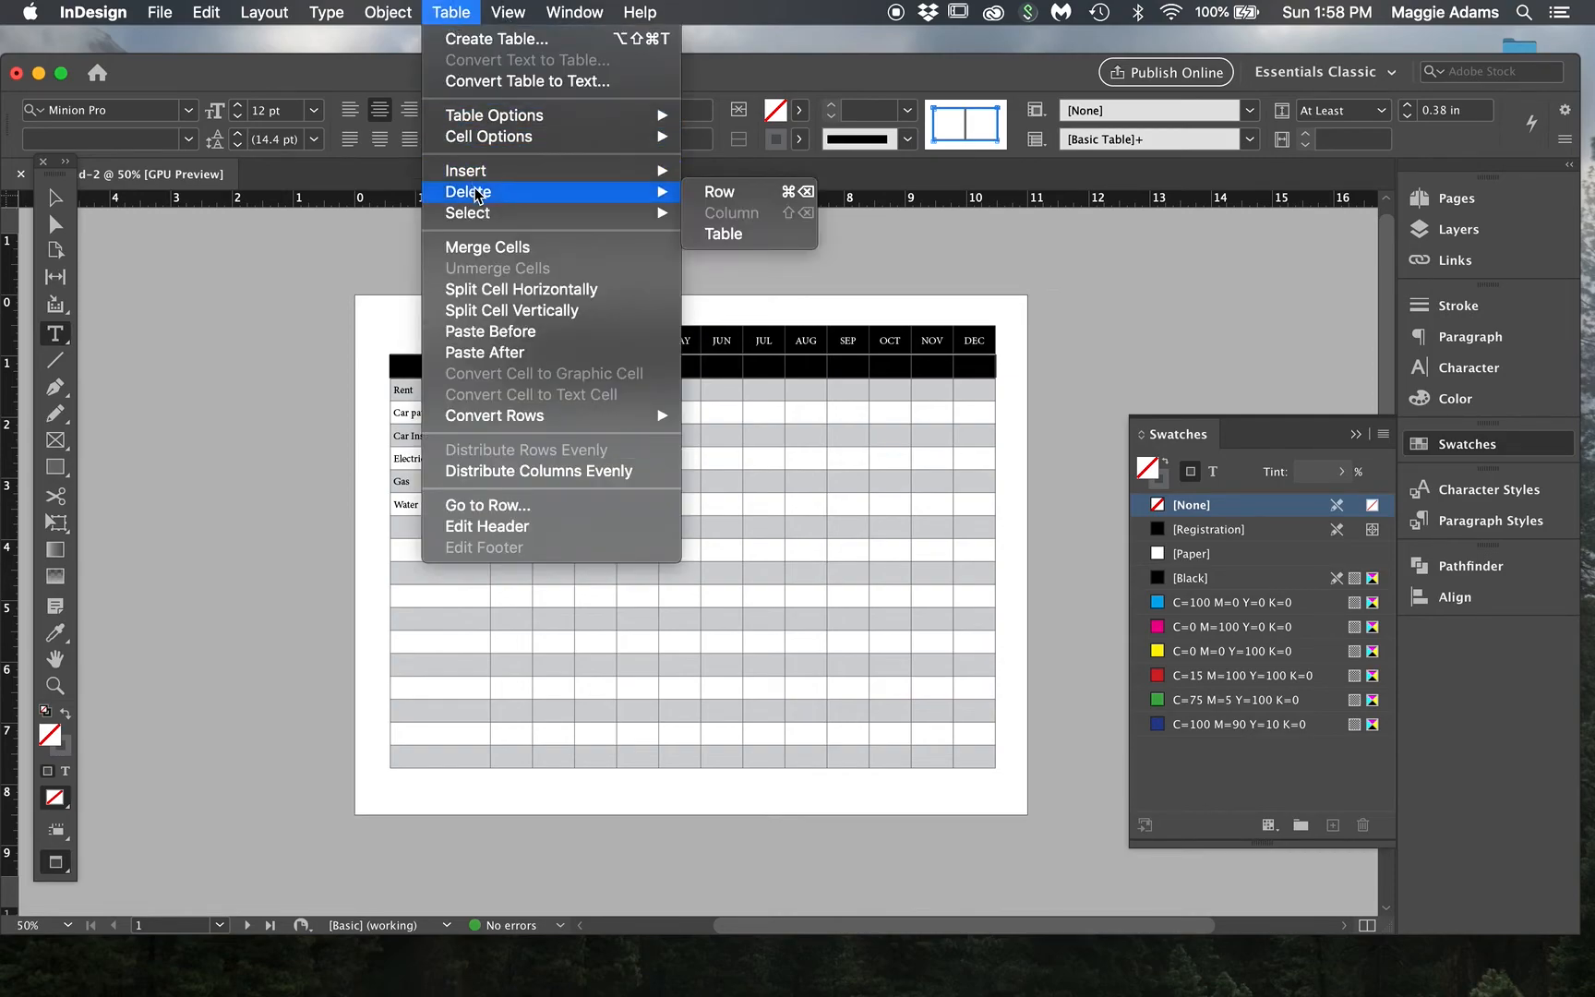
pyautogui.click(741, 203)
pyautogui.click(579, 387)
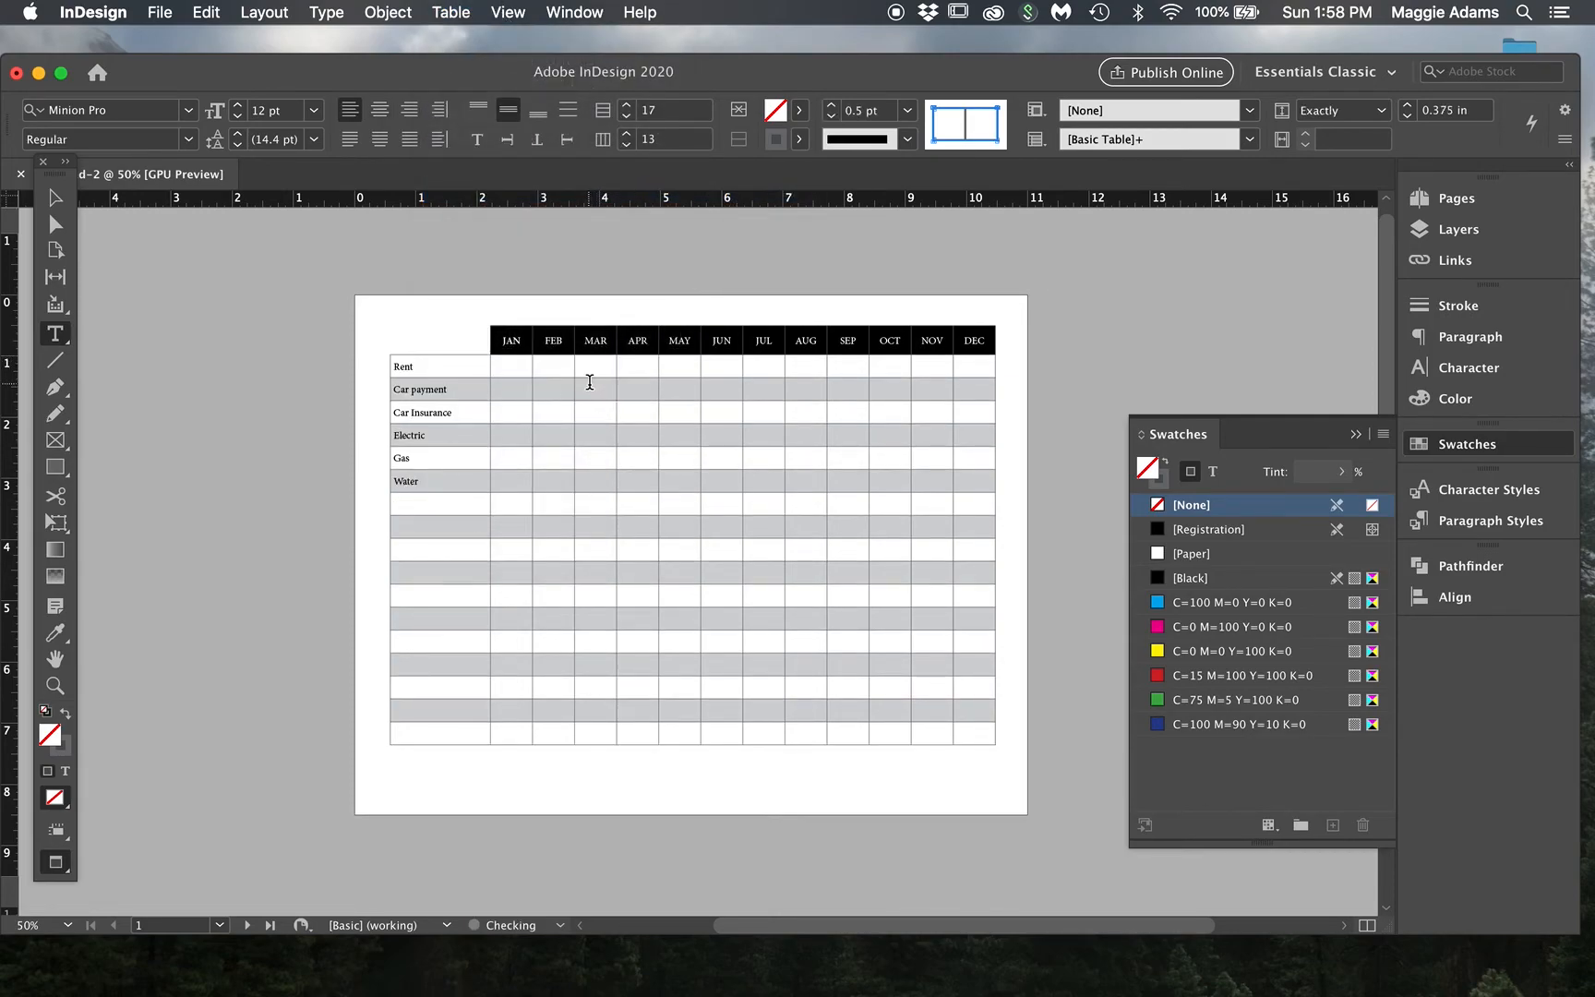
# Step: Insert a new row above the months row in the table header
pyautogui.click(384, 341)
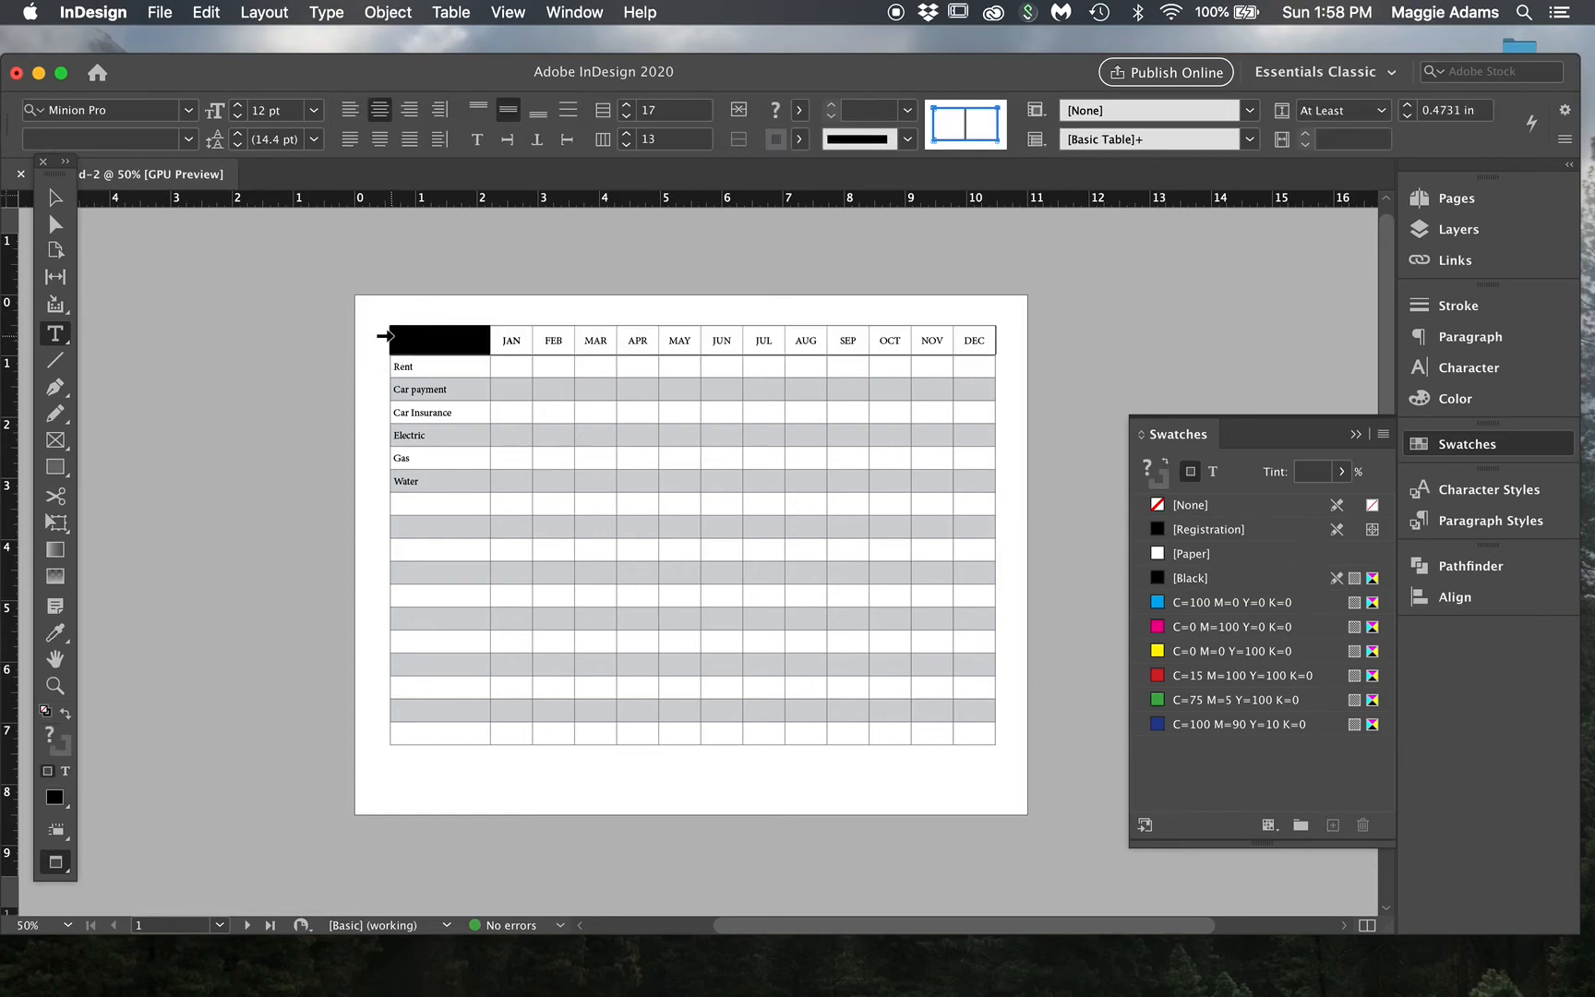
pyautogui.click(450, 12)
pyautogui.moveTo(498, 170)
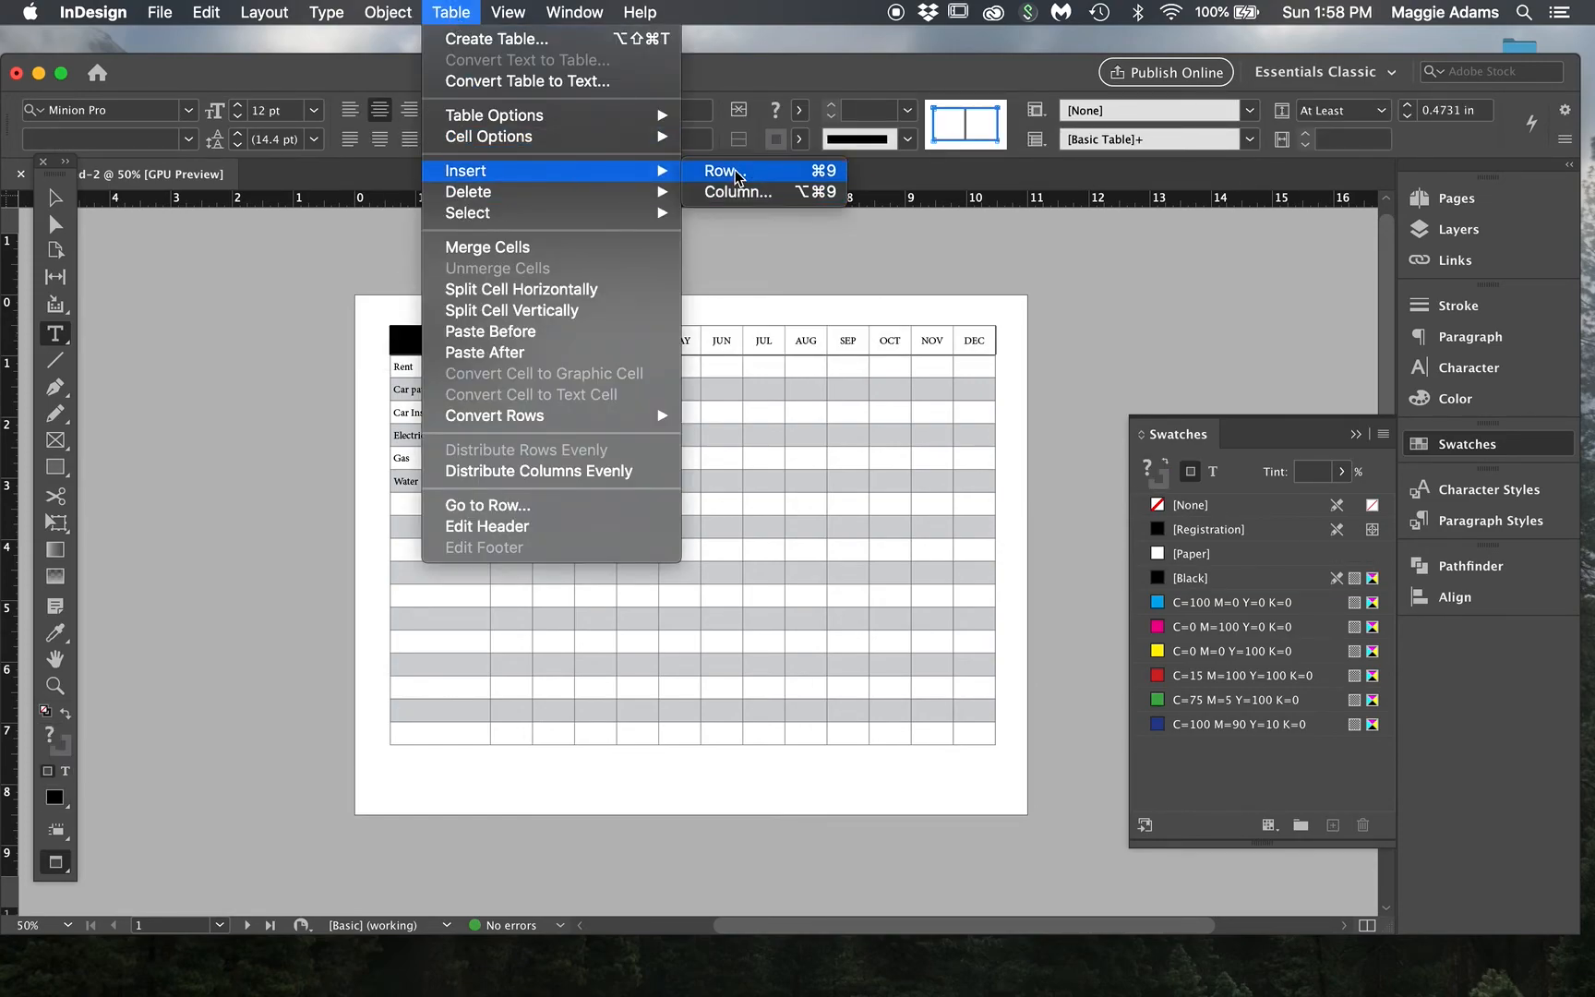
pyautogui.click(729, 172)
pyautogui.click(919, 468)
pyautogui.click(420, 342)
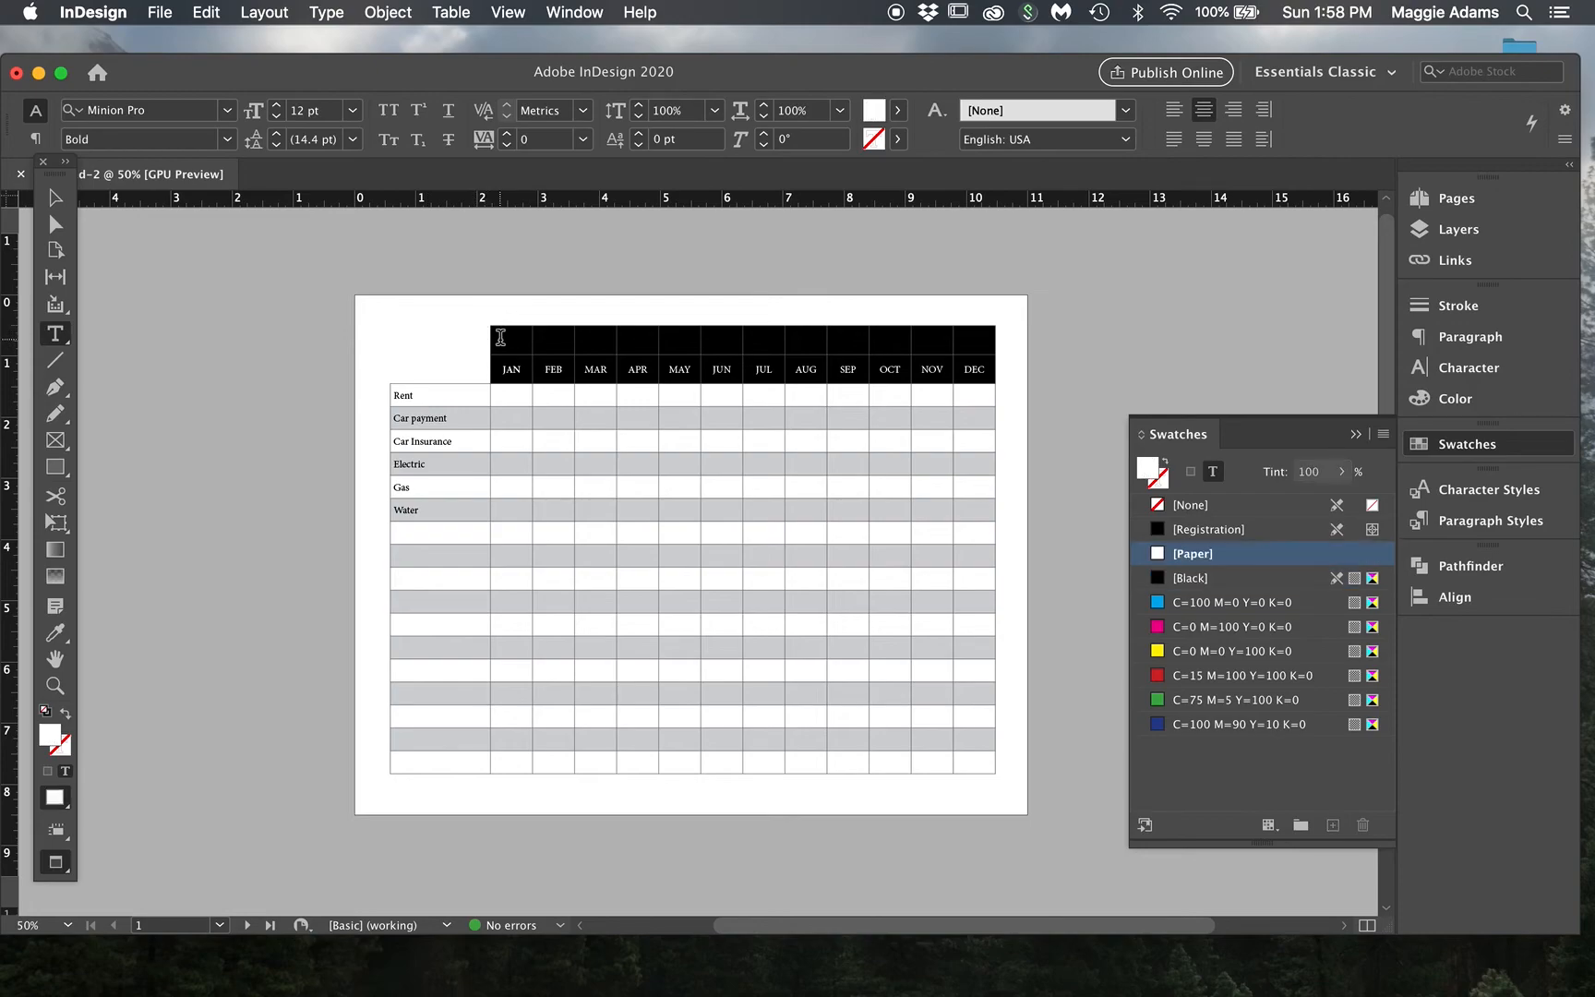
# Step: Merge all cells of the new blank header row and enter the title 2020 EXPENSES in it
pyautogui.moveTo(468, 343); pyautogui.dragTo(959, 315)
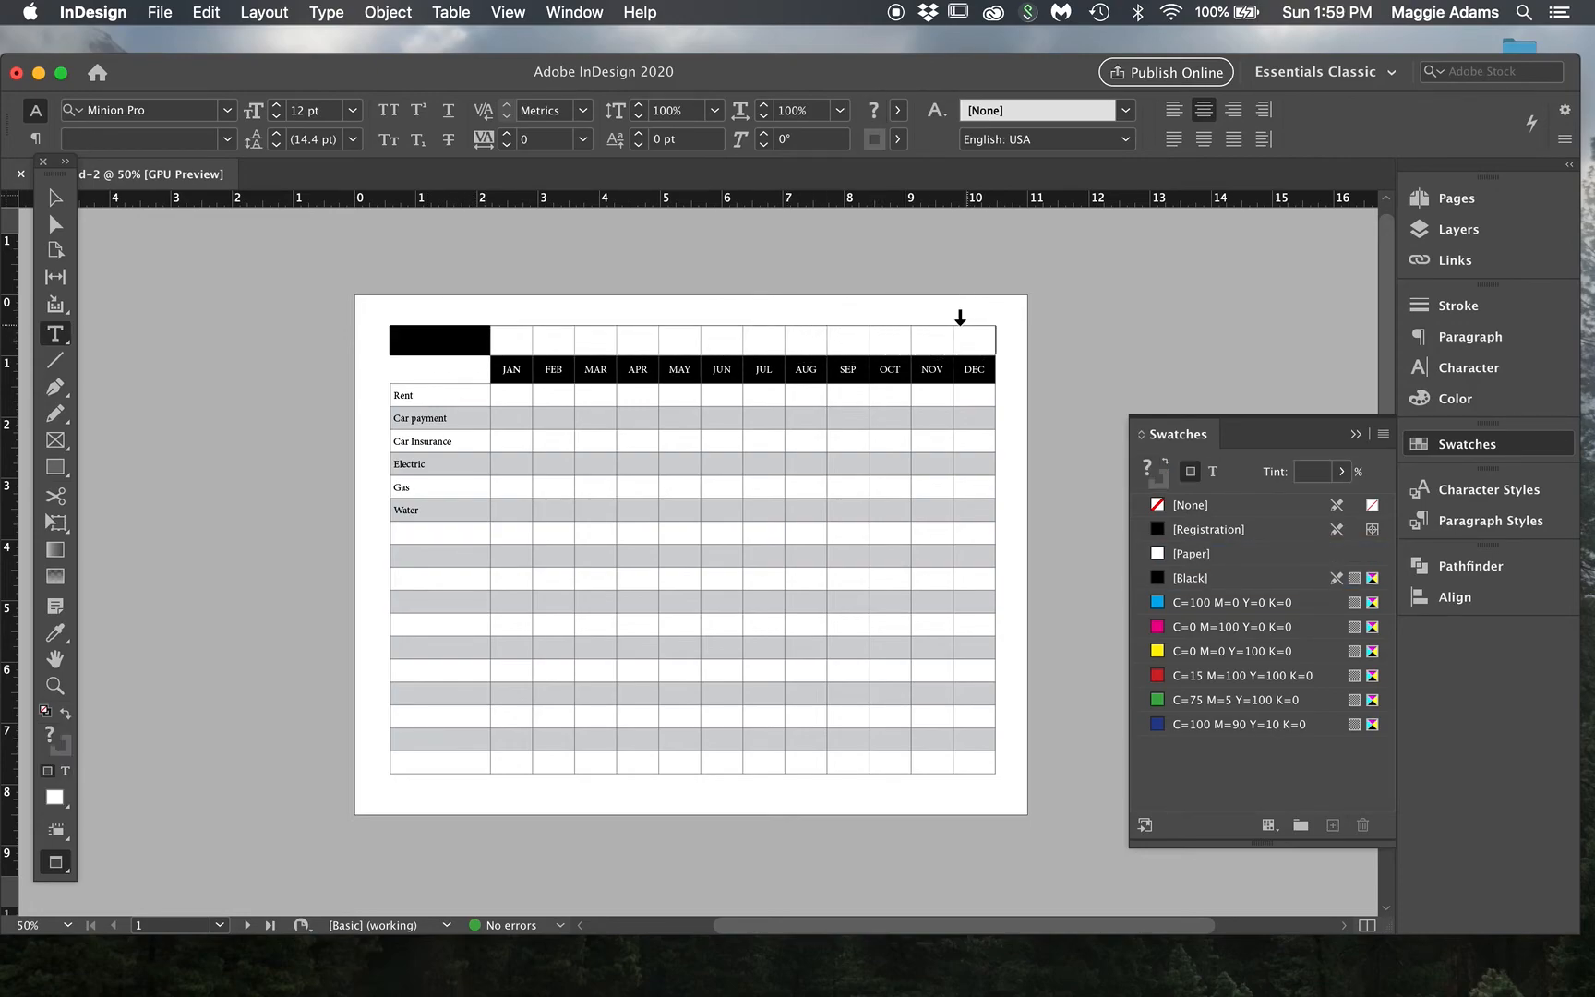
pyautogui.click(451, 12)
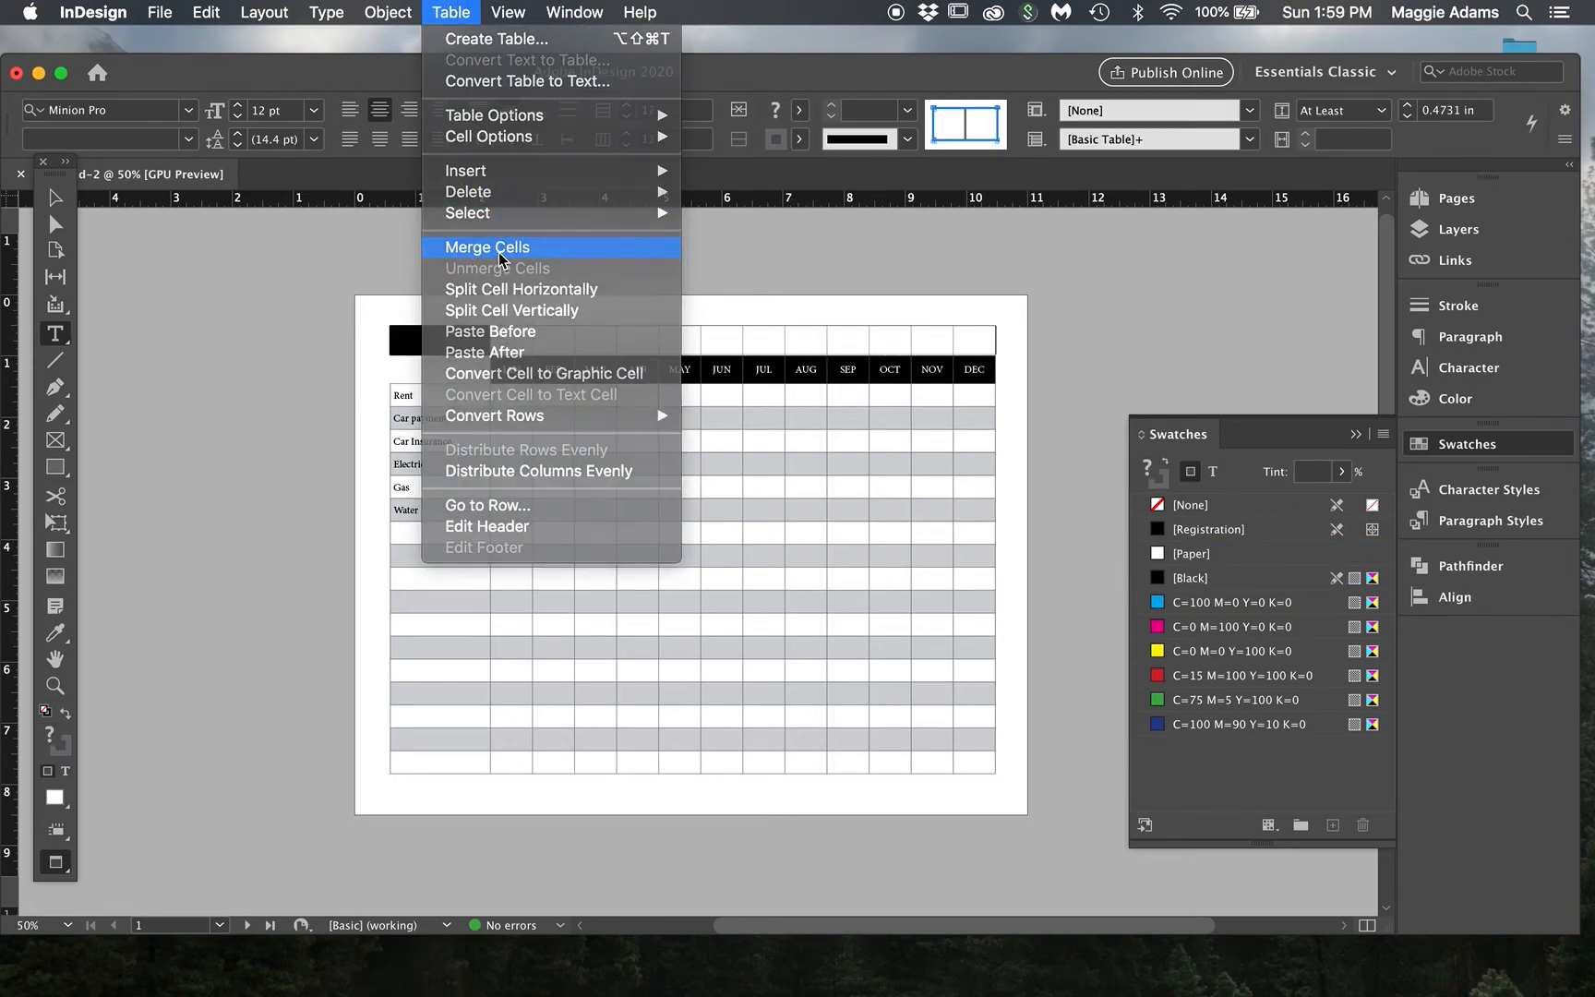
pyautogui.click(498, 249)
pyautogui.click(451, 12)
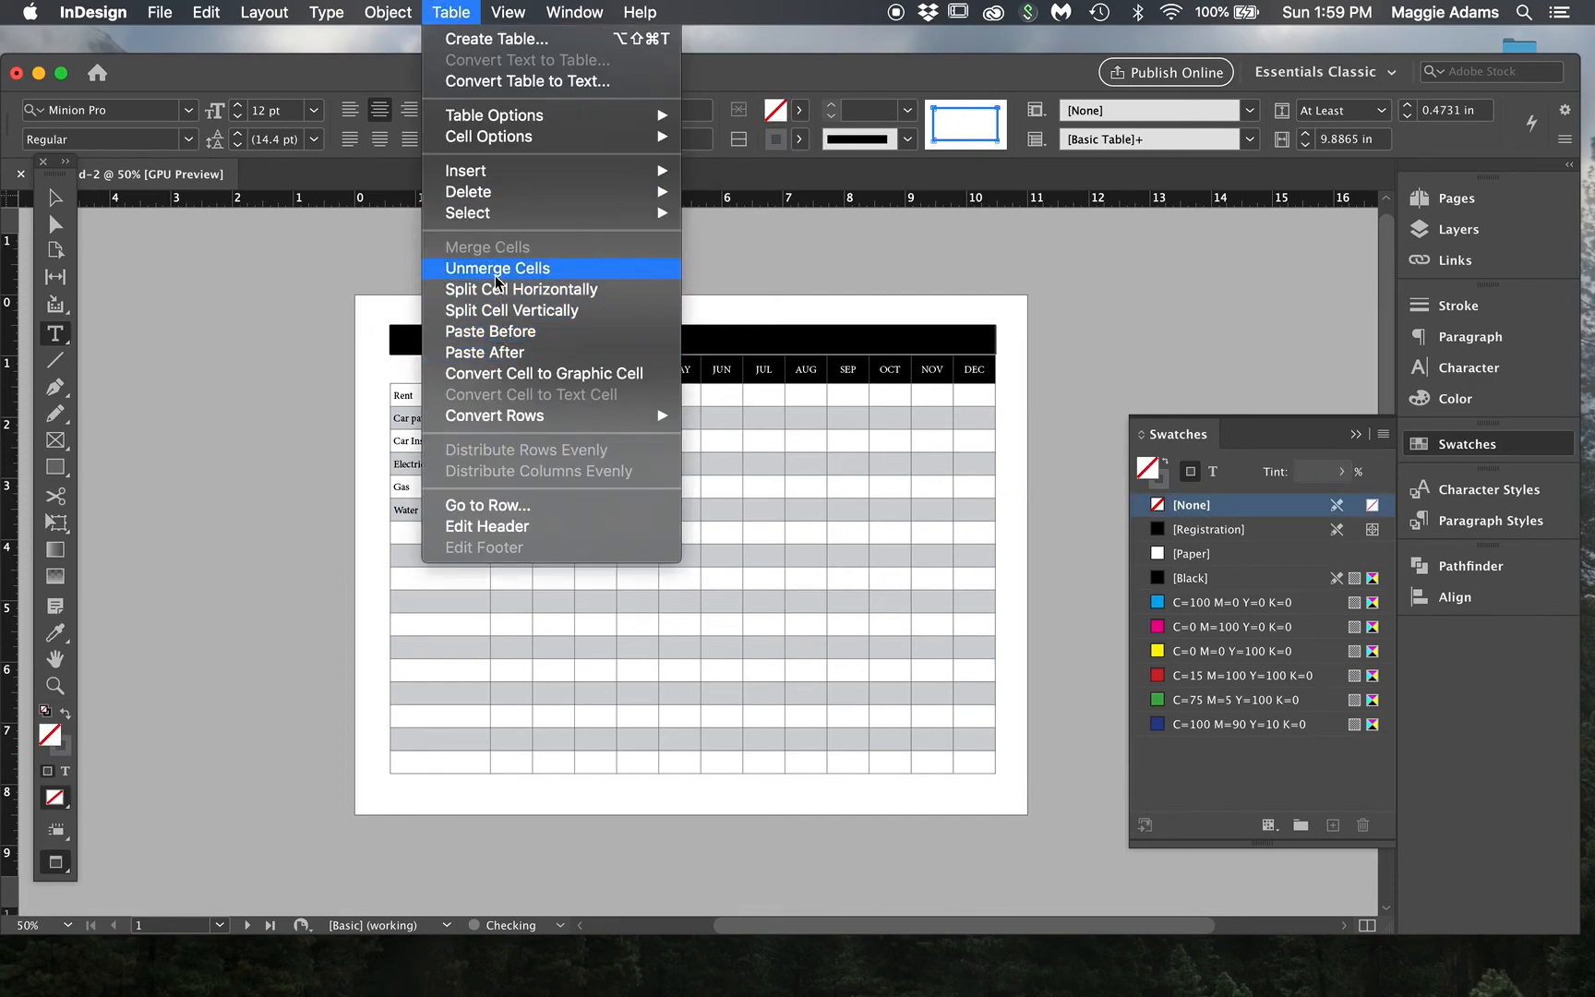
pyautogui.click(741, 337)
pyautogui.click(741, 337)
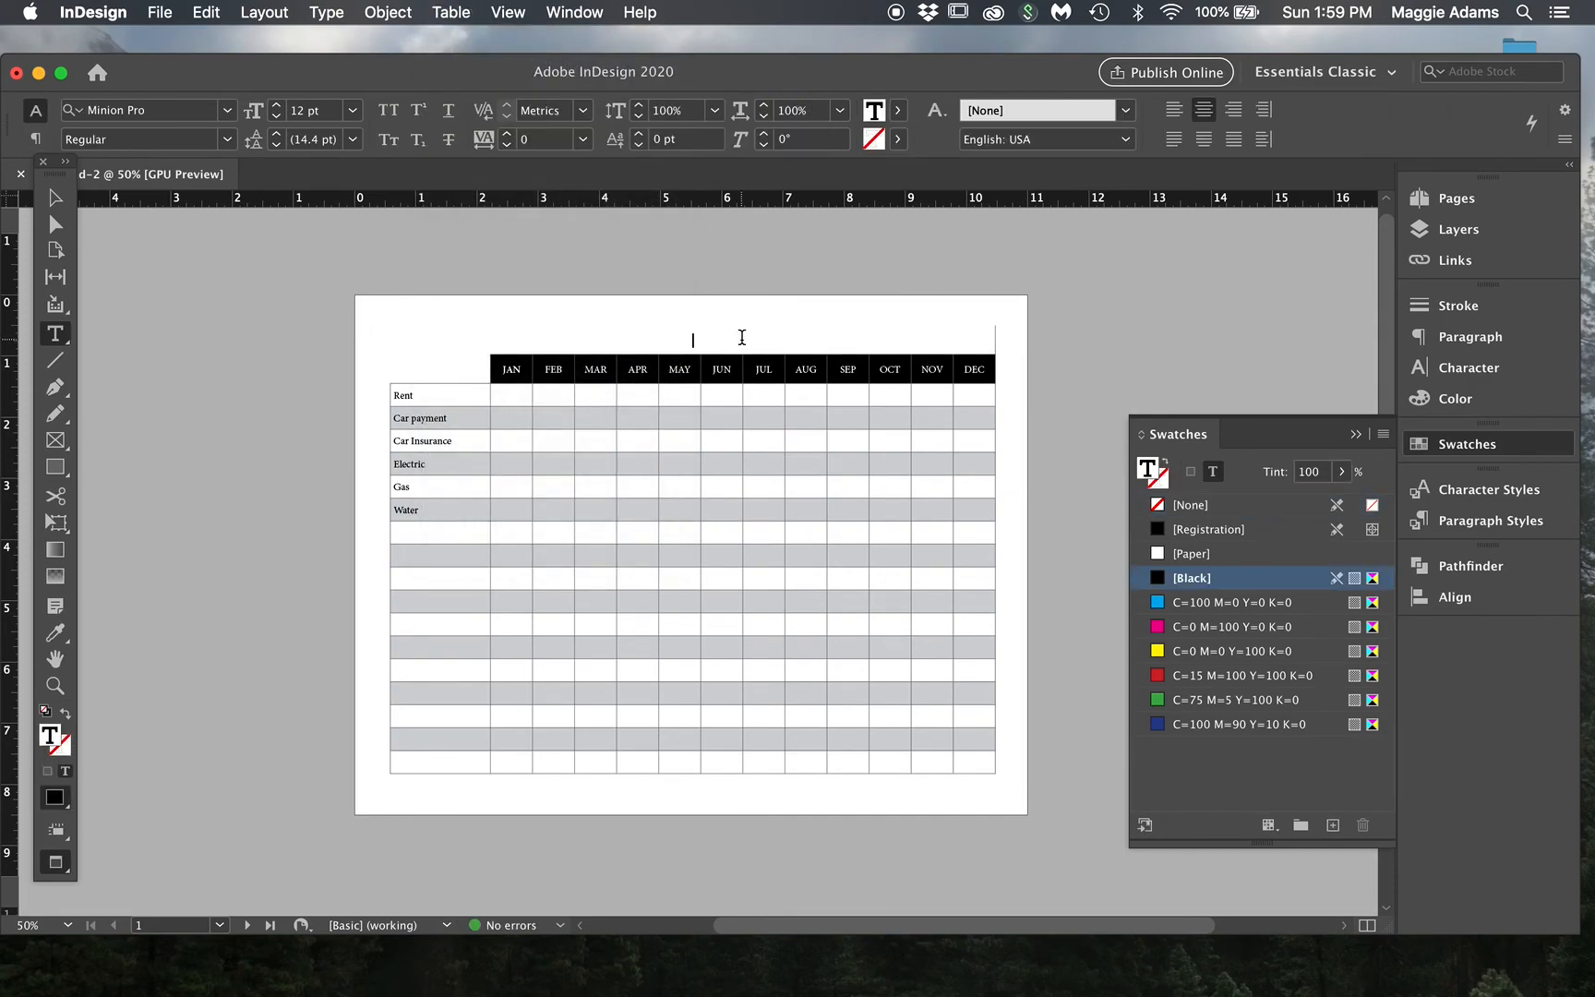
pyautogui.write('2020 EXPENSES')
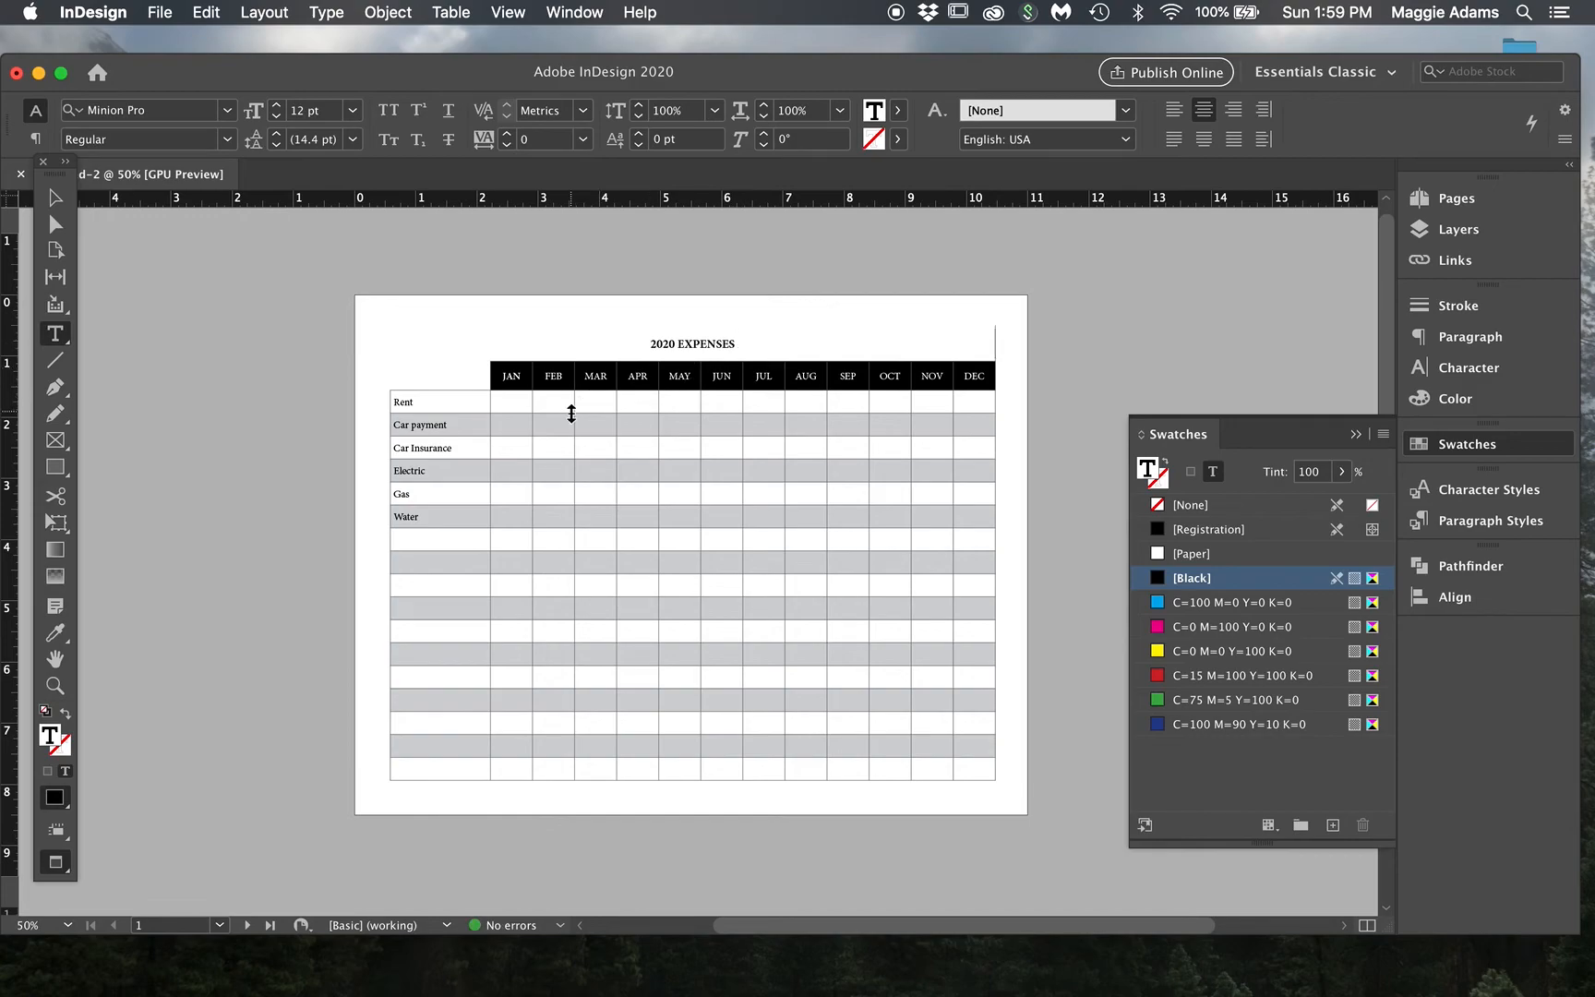
# Step: Shorten the table's text frame on page 1 from its bottom edge to about 6.13 in high, leaving the last rows overset
pyautogui.click(1525, 204)
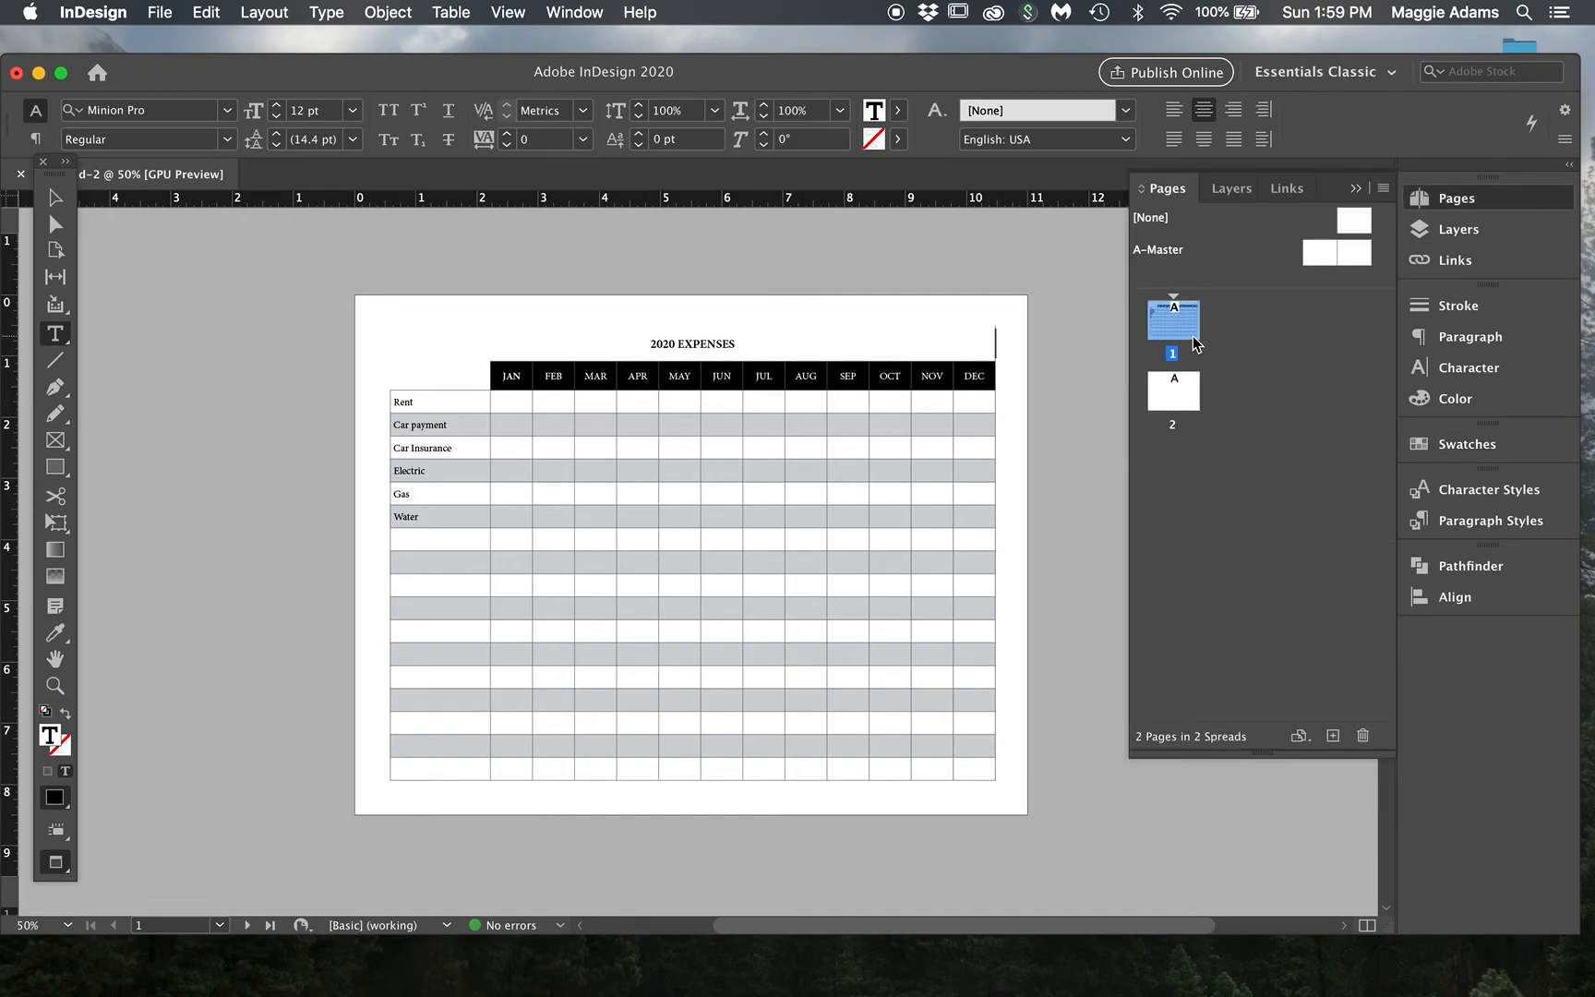
pyautogui.click(937, 747)
pyautogui.click(55, 197)
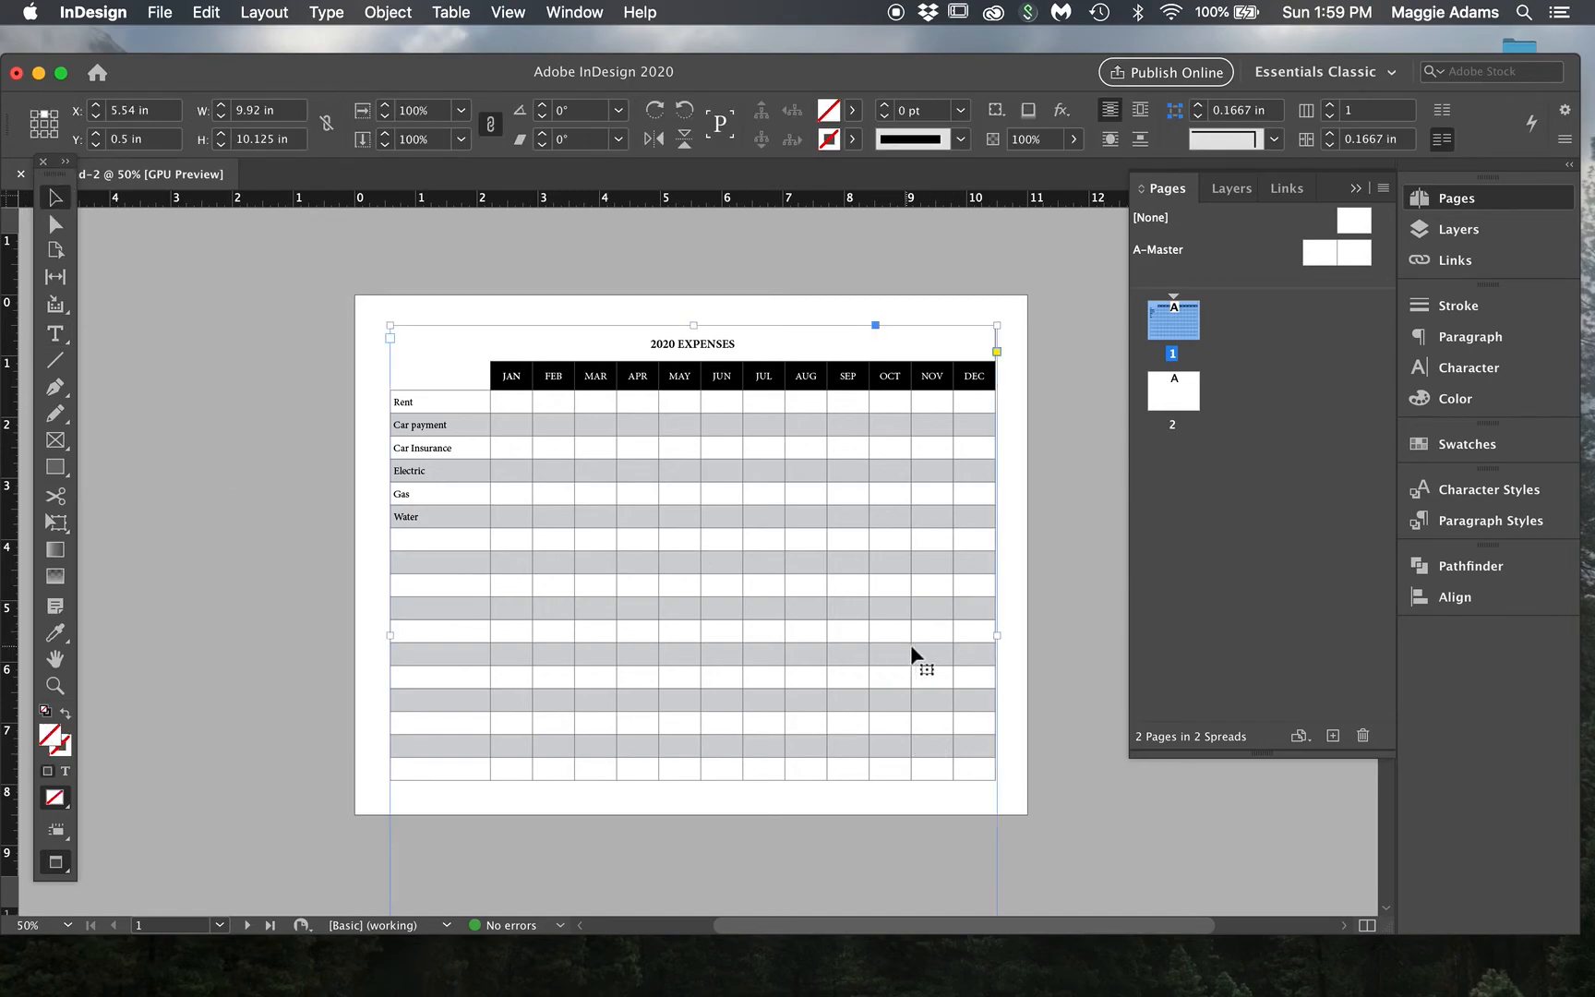
pyautogui.scroll(-3, 1000, 648)
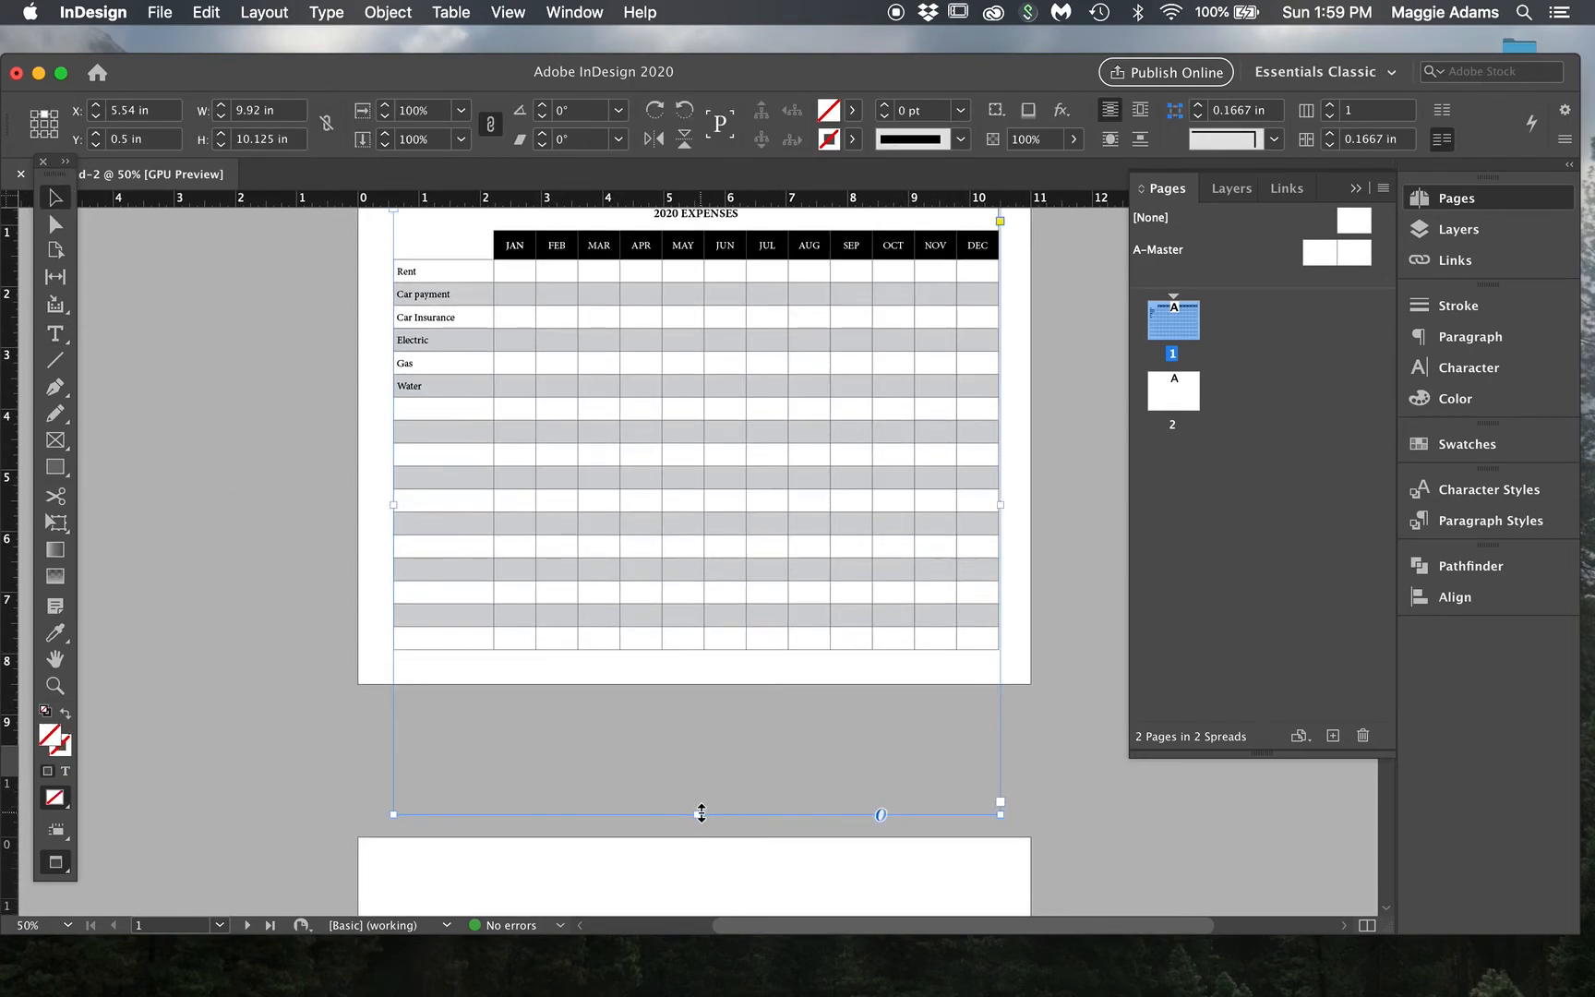
pyautogui.moveTo(698, 815); pyautogui.dragTo(698, 569)
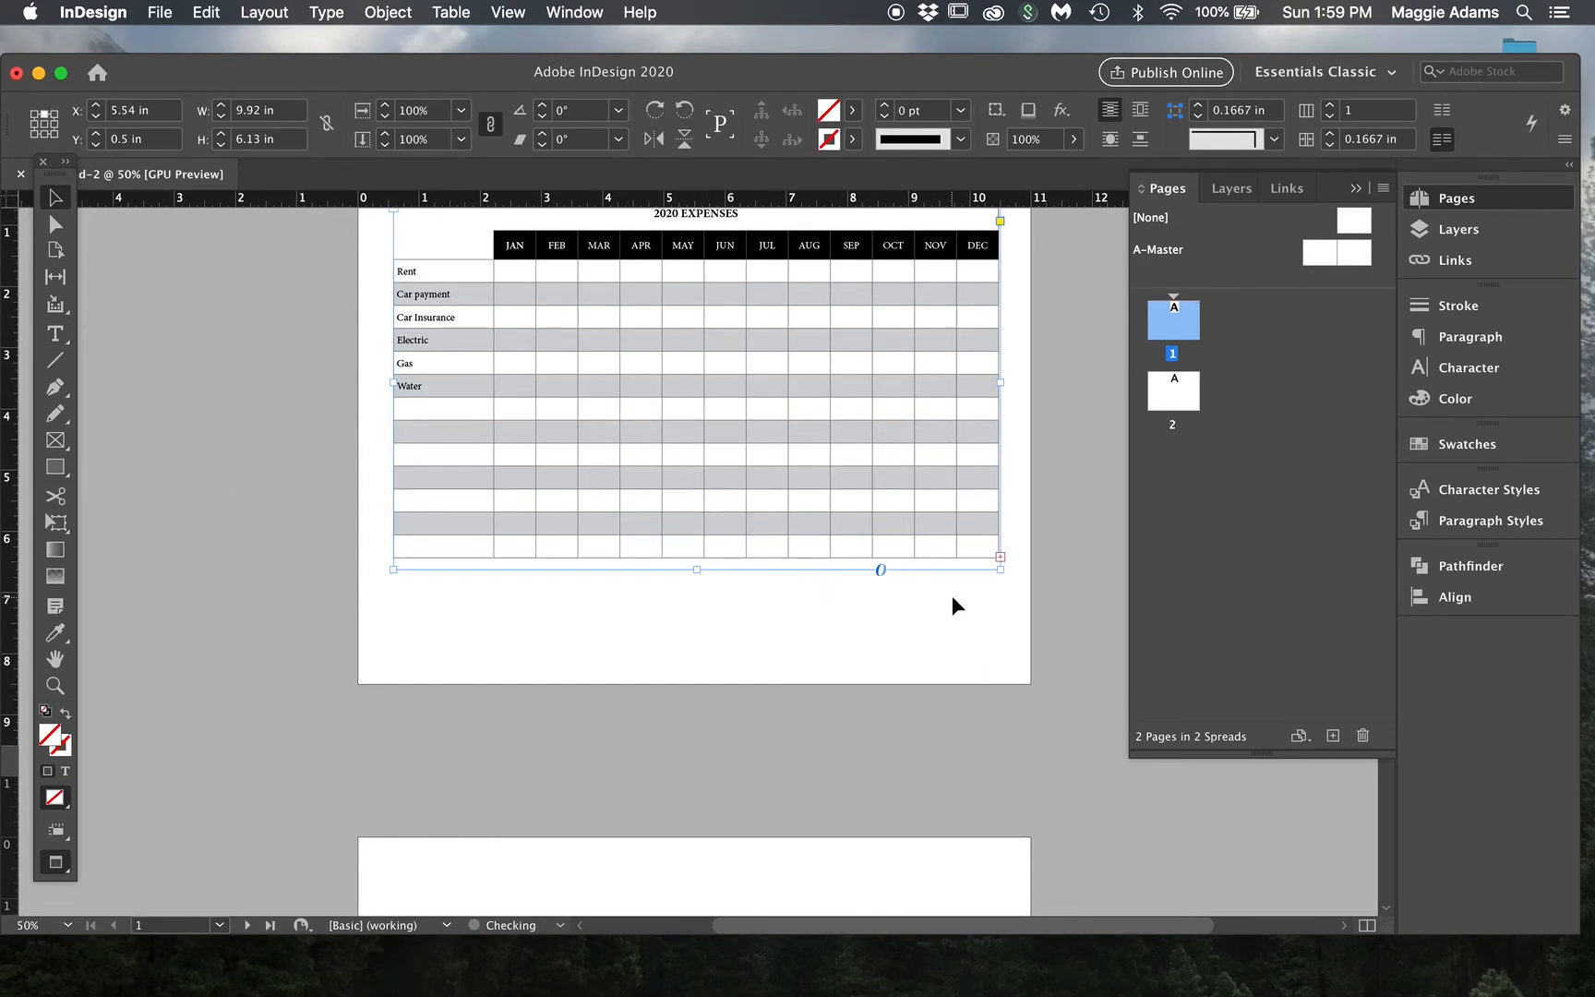
# Step: Flow the overset table rows into a new threaded frame within the margins of page 2
pyautogui.click(1001, 558)
pyautogui.scroll(-8, 722, 562)
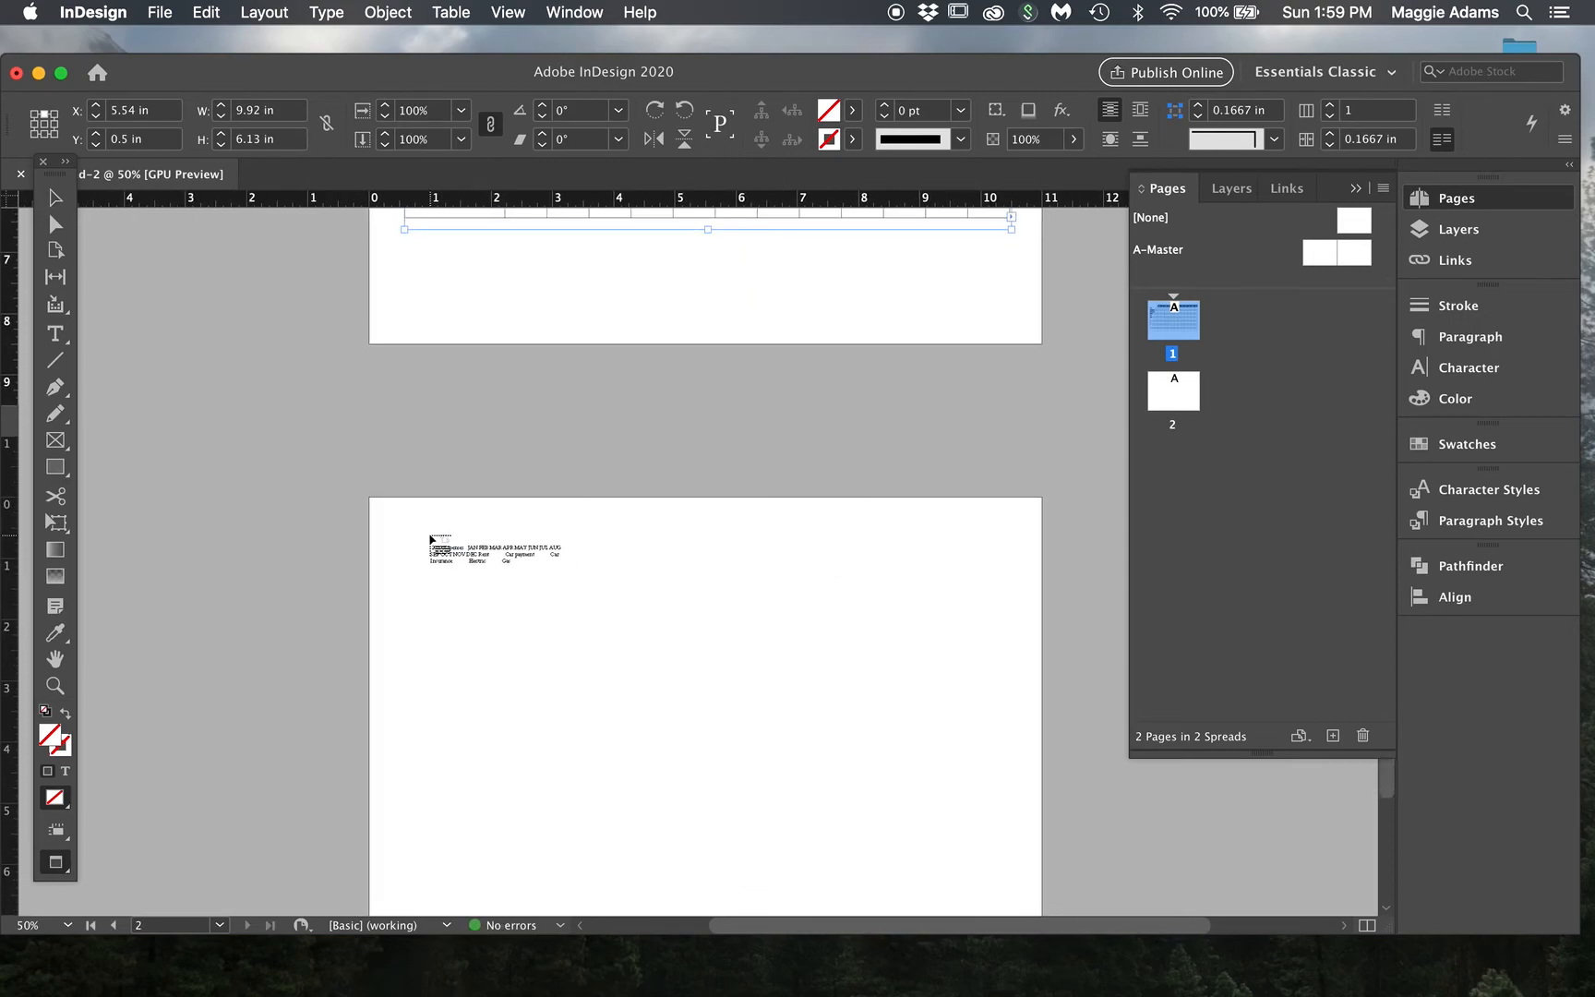
pyautogui.click(406, 533)
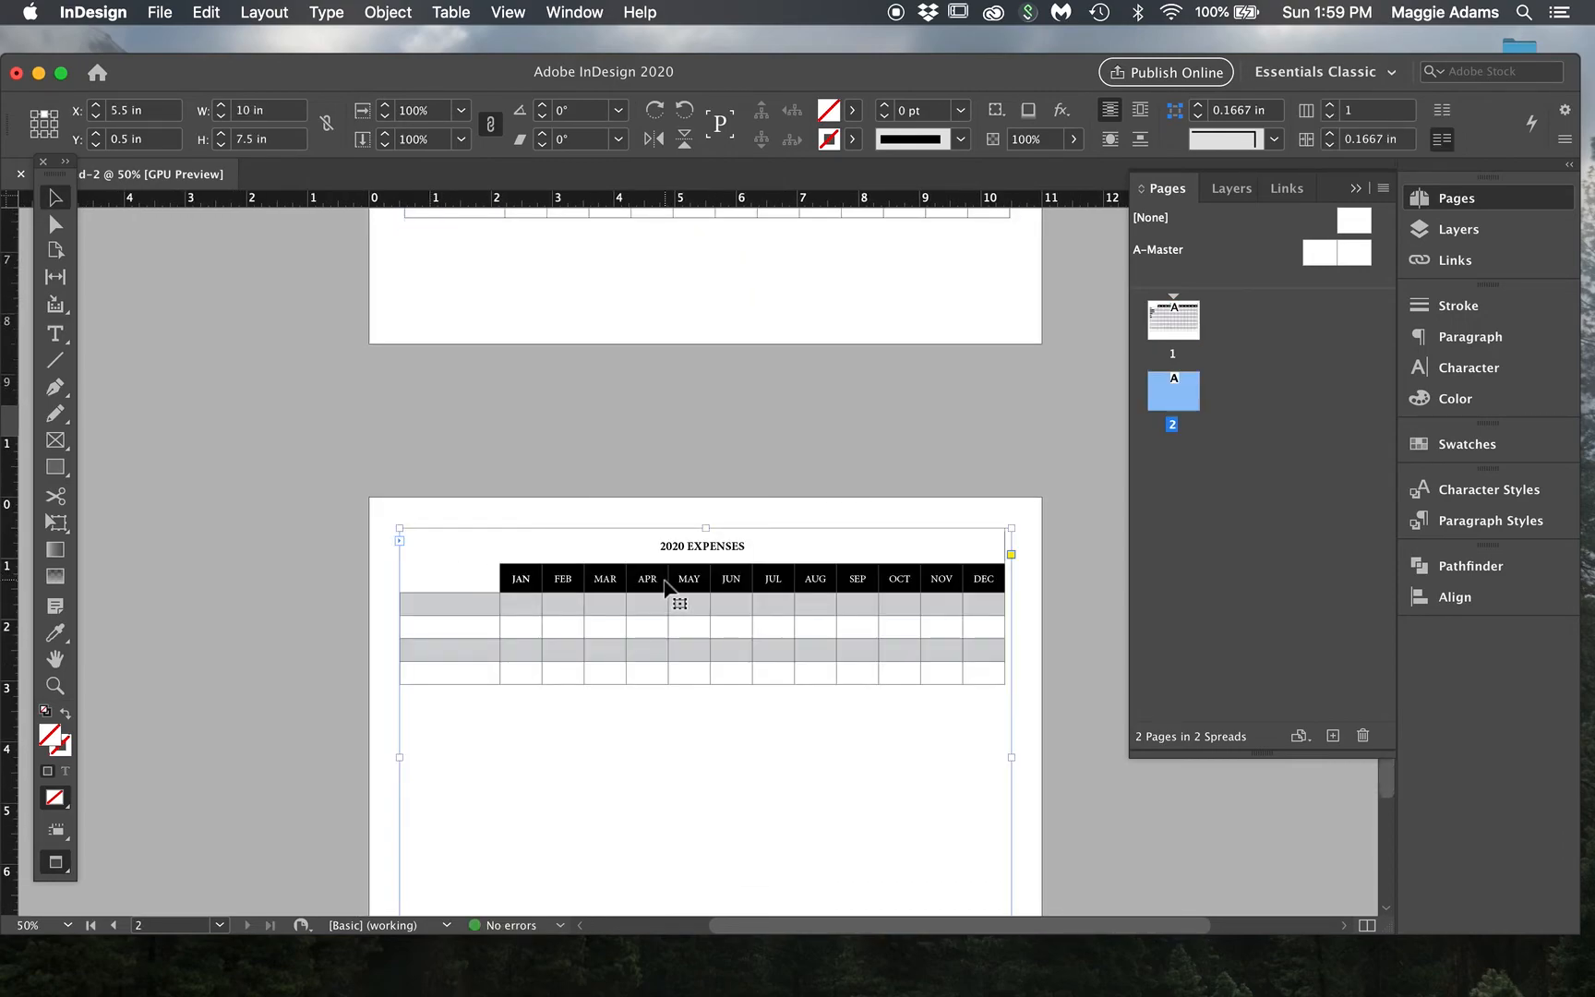
# Step: Compare the tables on pages 1 and 2, examining the title and months header rows on each page
pyautogui.click(730, 472)
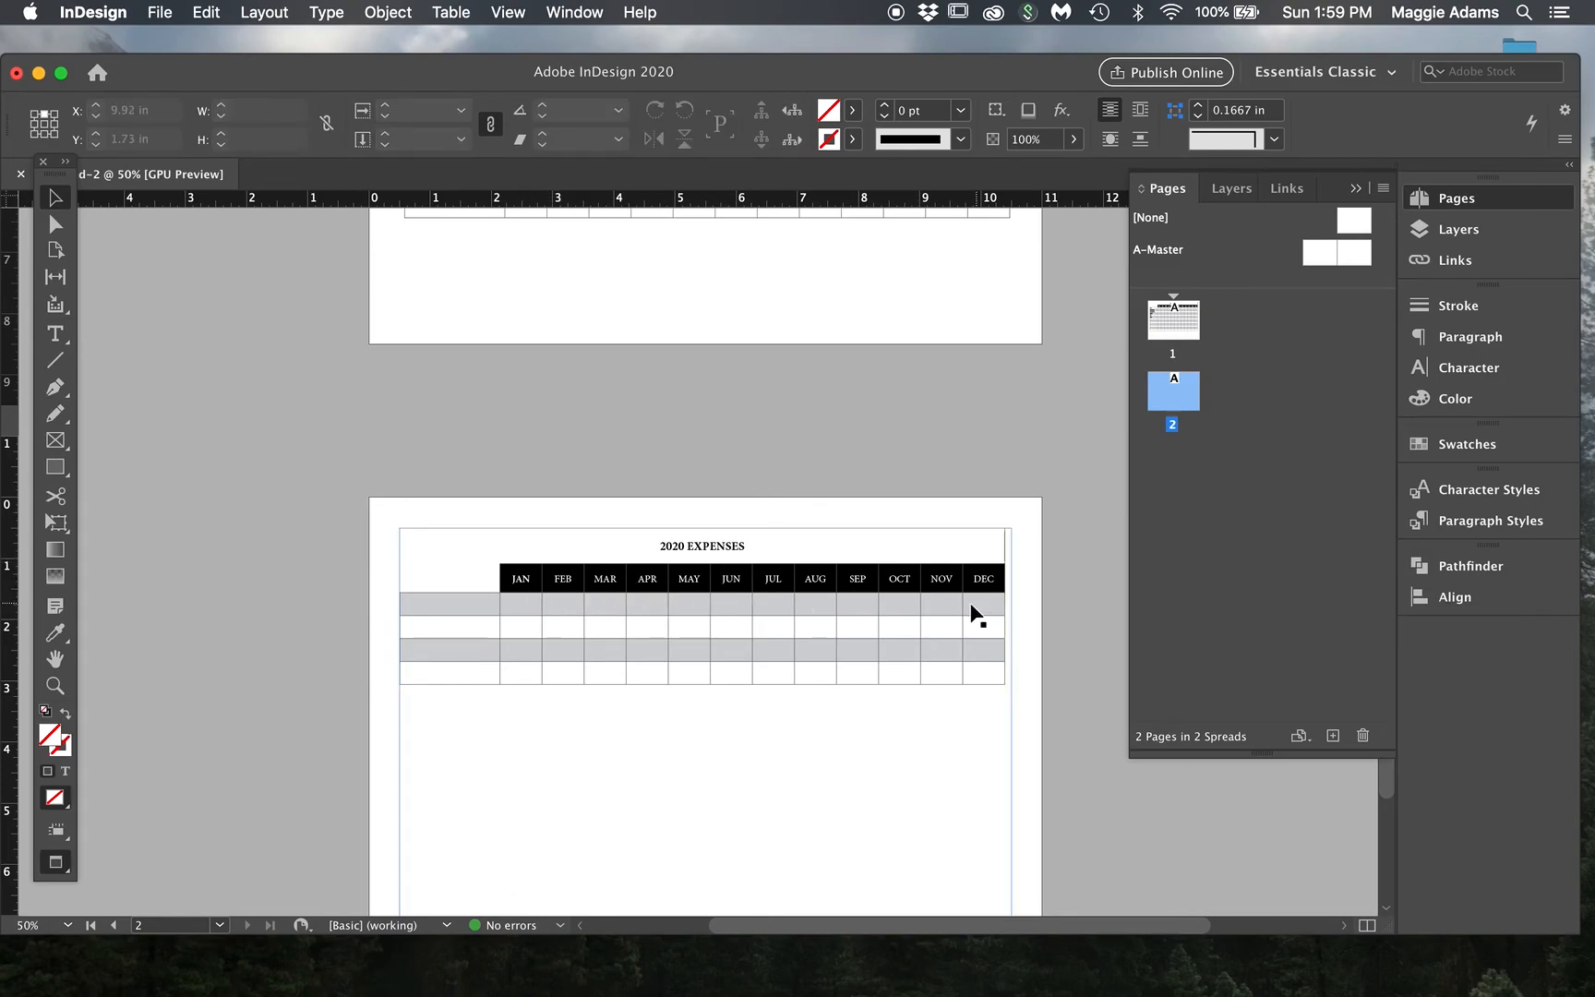
pyautogui.scroll(5, 800, 441)
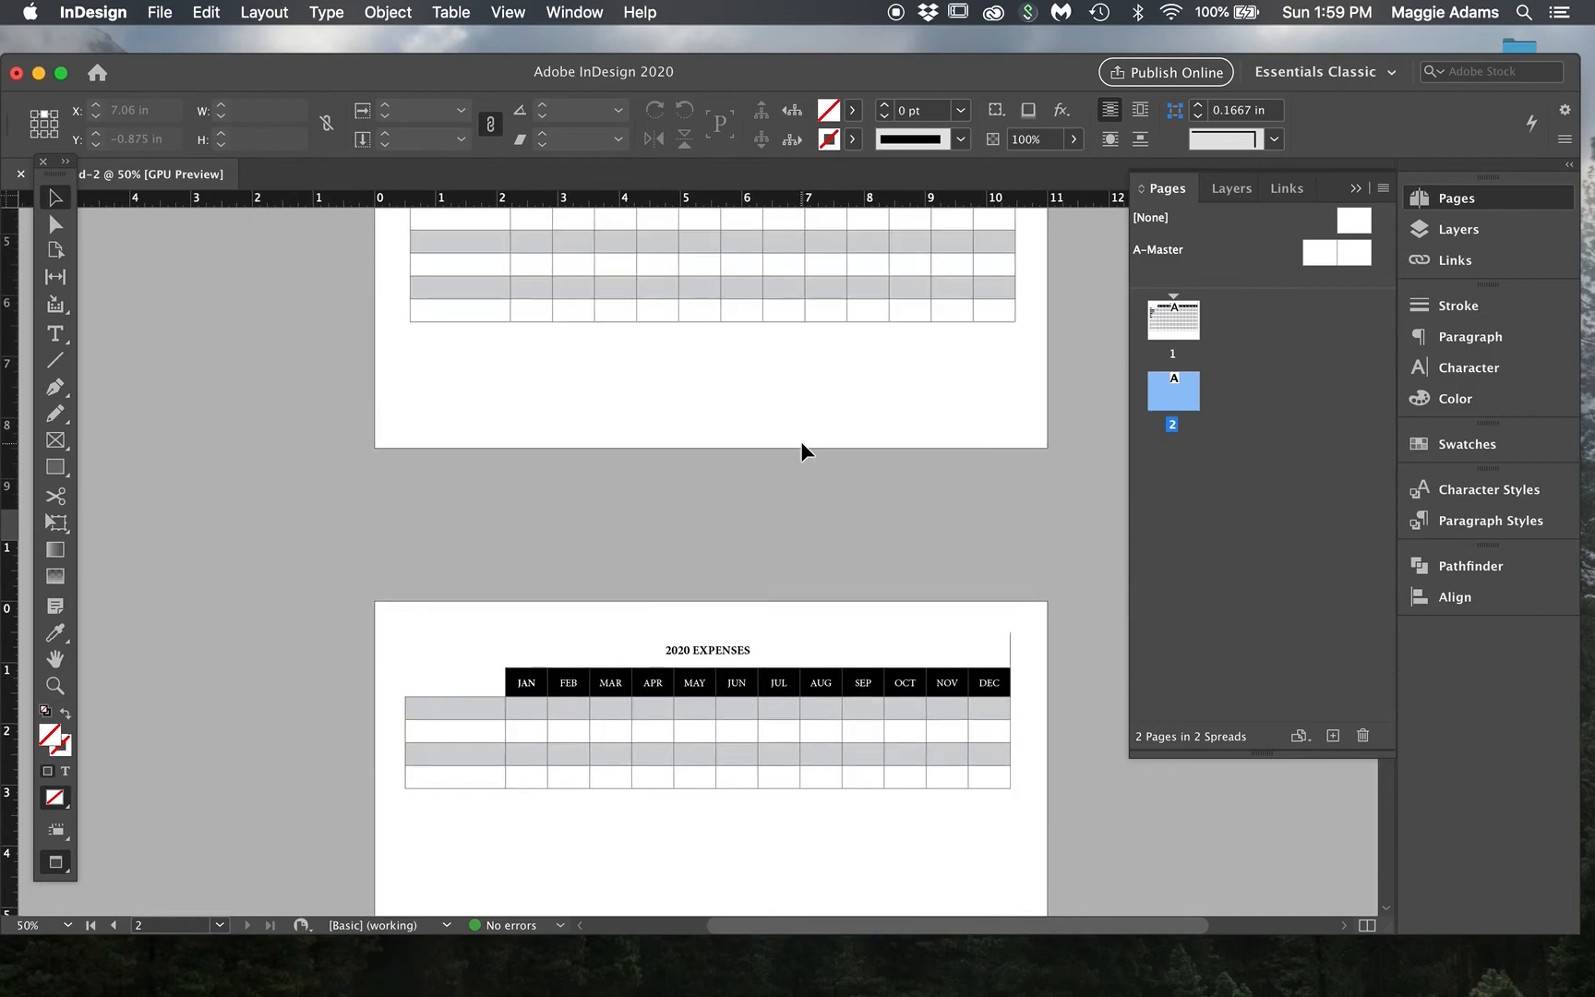
pyautogui.scroll(-3, 800, 441)
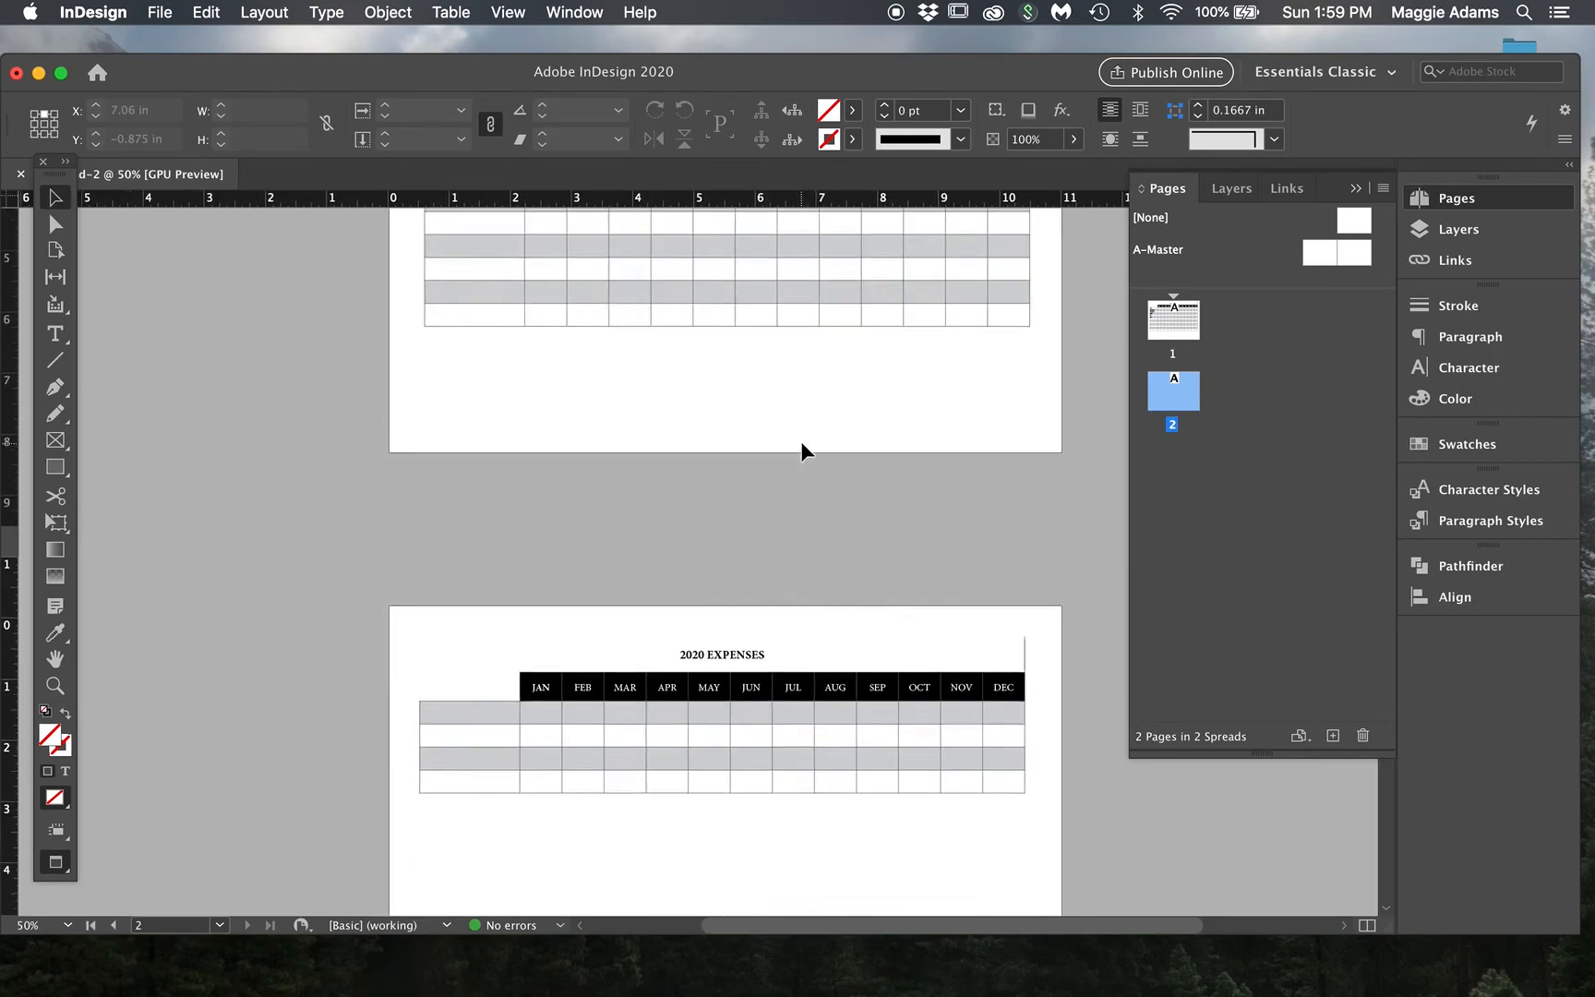
pyautogui.scroll(5, 800, 441)
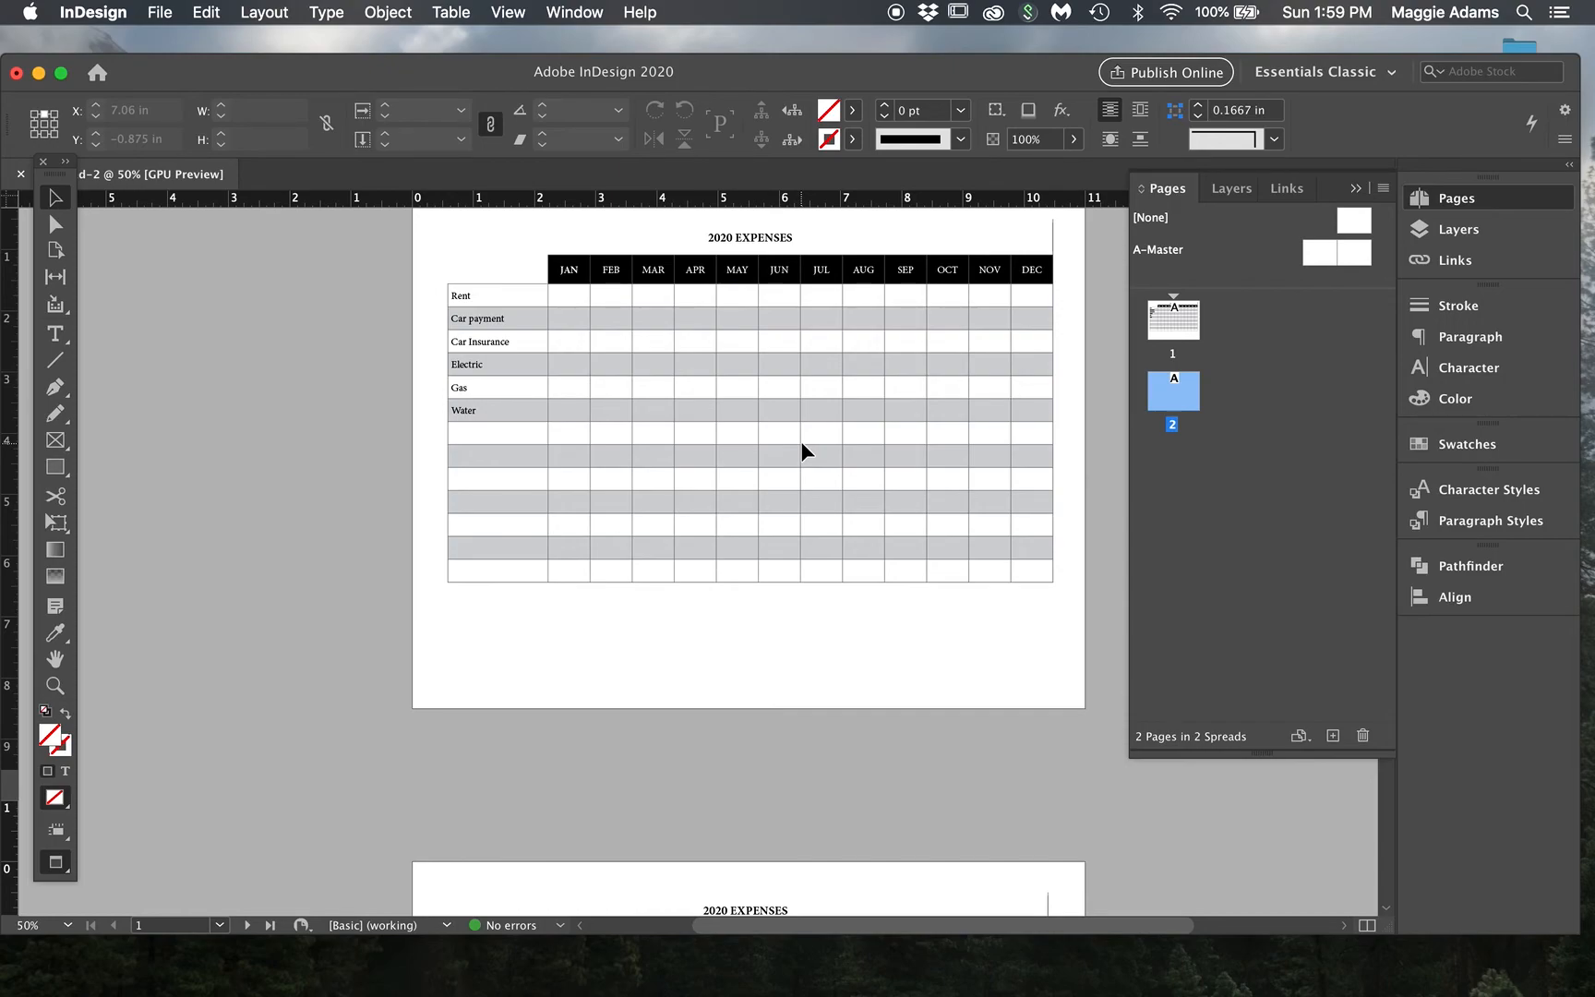
pyautogui.scroll(-5, 801, 441)
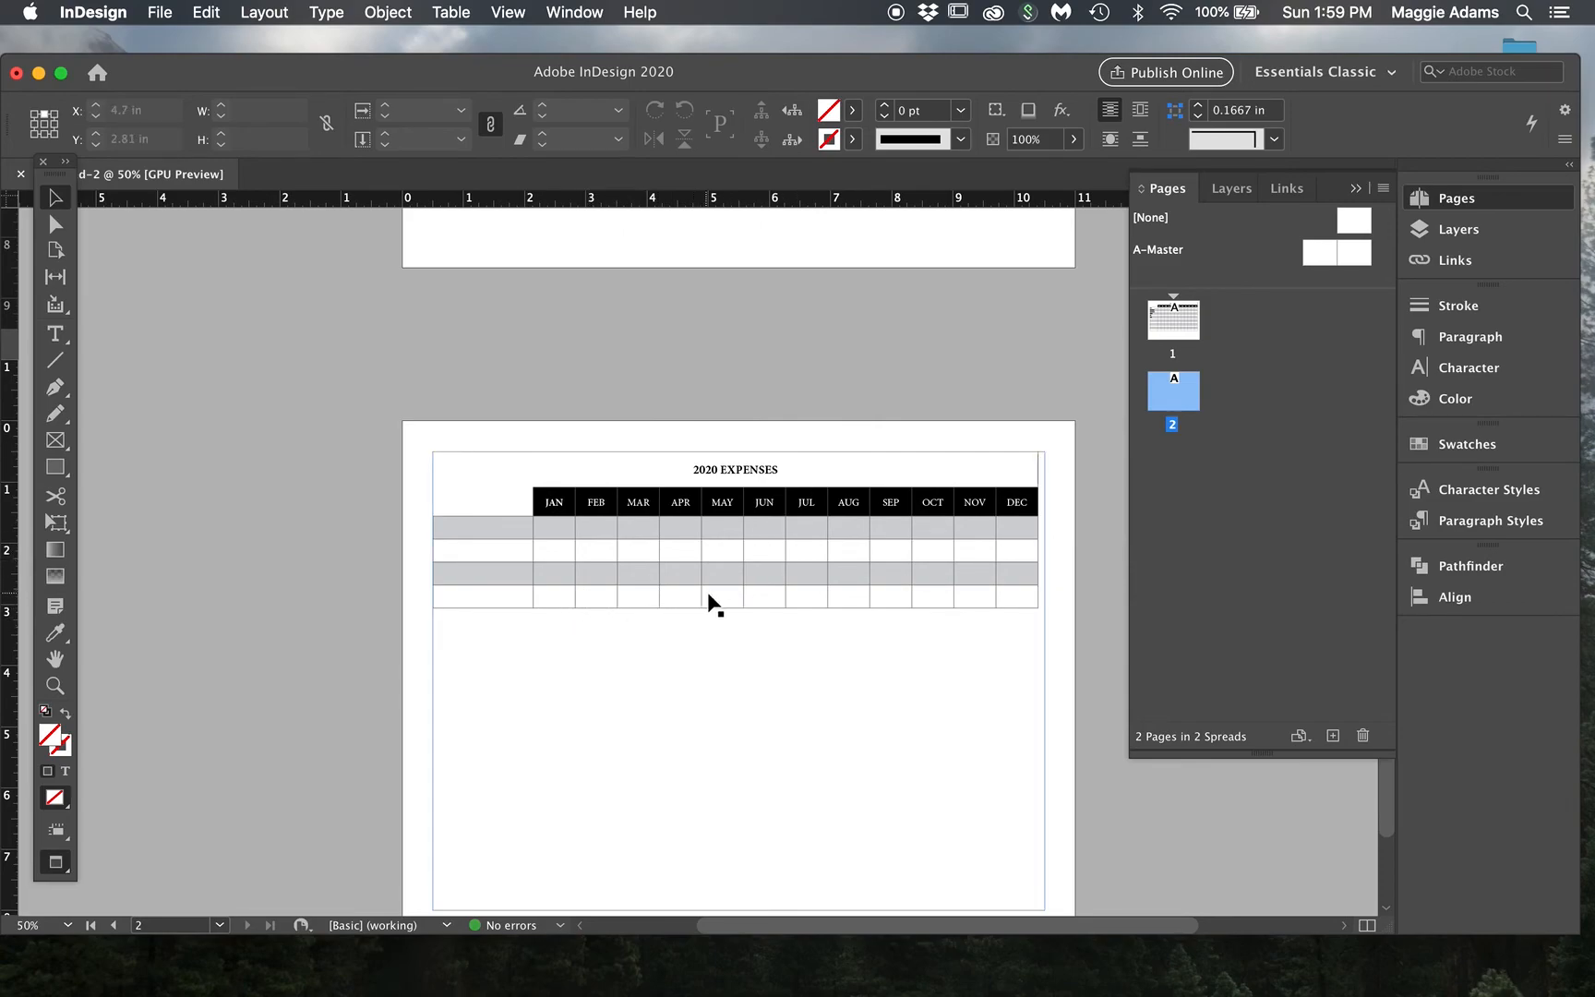
pyautogui.scroll(8, 771, 595)
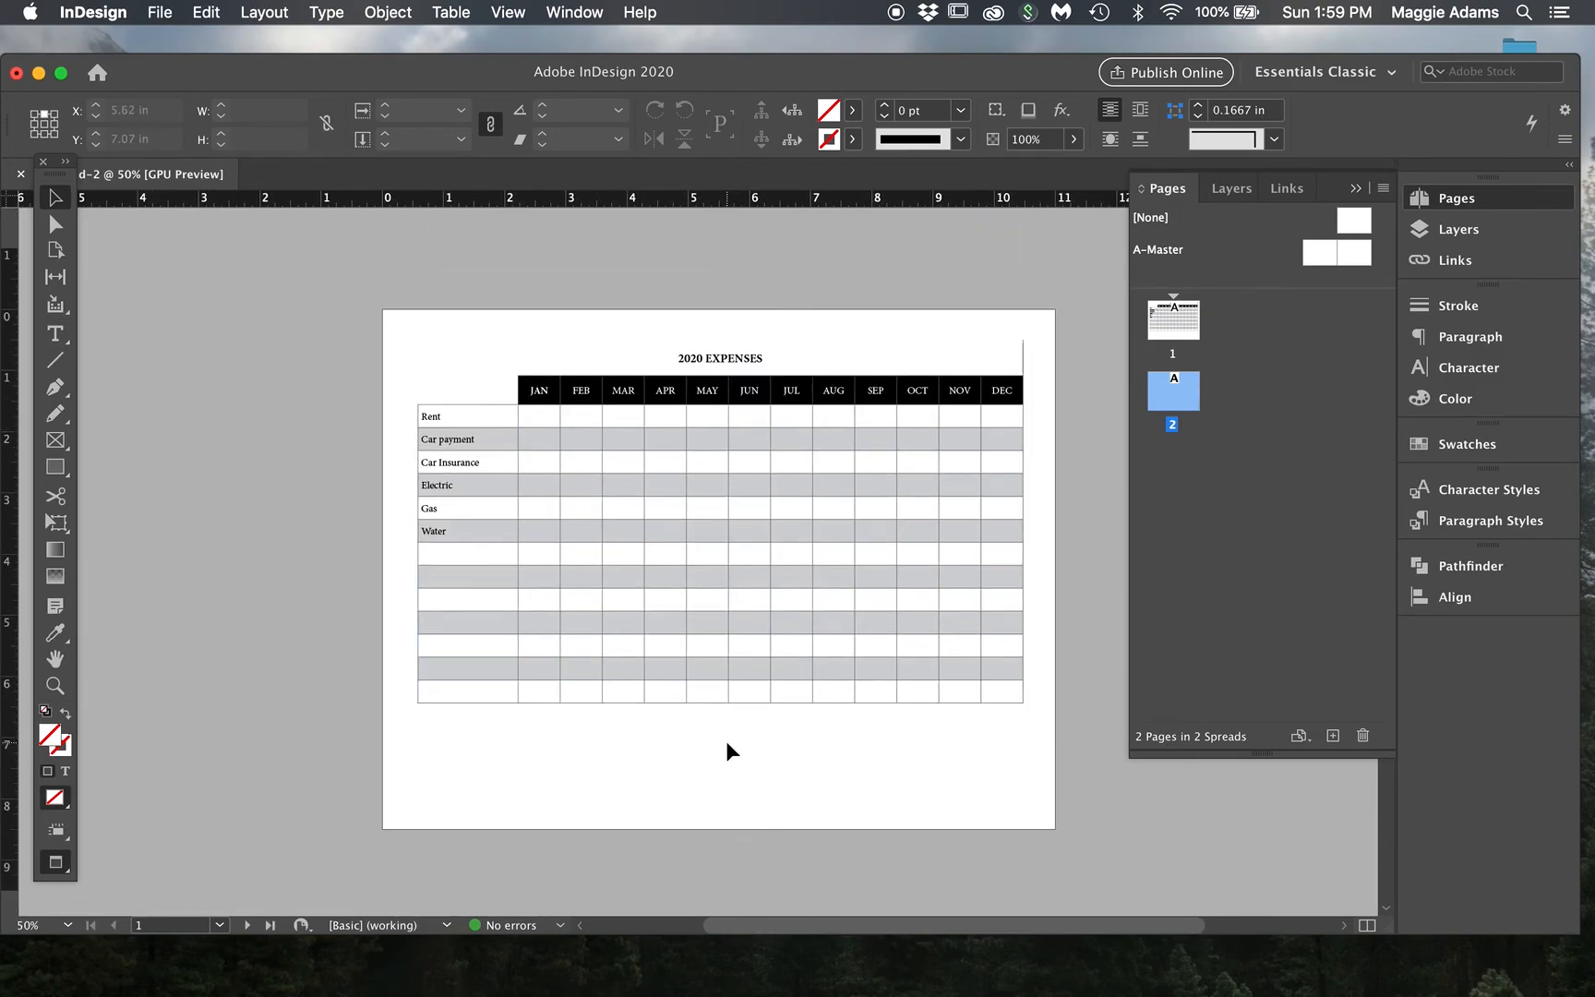
pyautogui.hscroll(3, 740, 634)
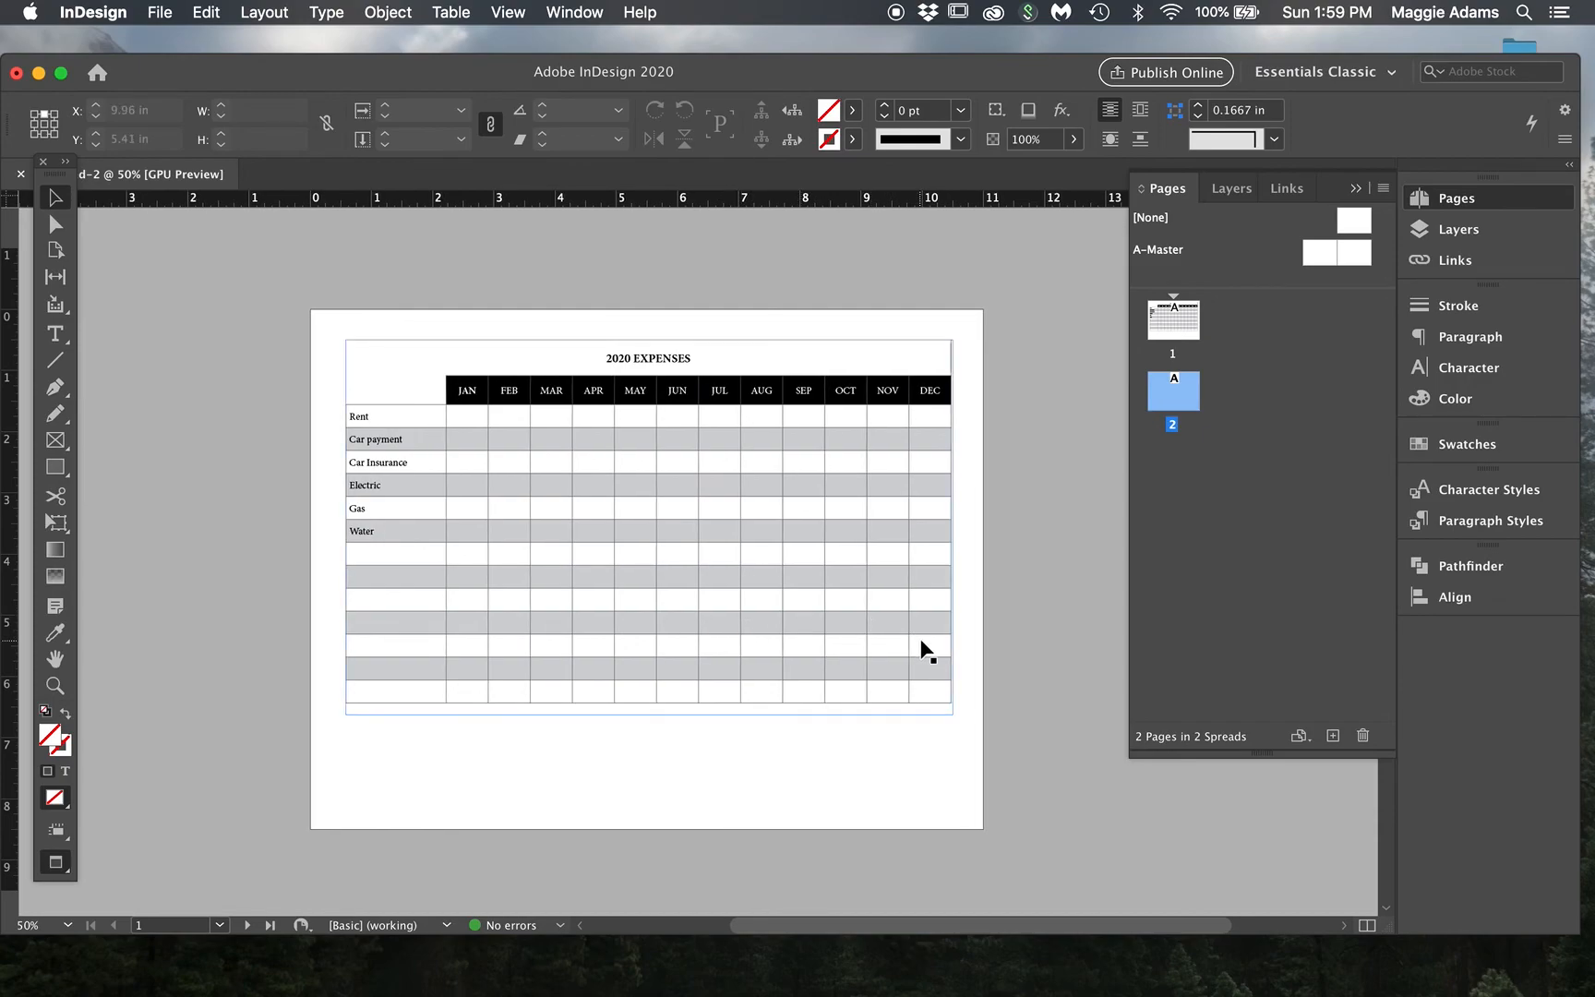
# Step: Make the last table row on page 2 taller and widen the DEC column out to the page's right edge
pyautogui.doubleClick(918, 422)
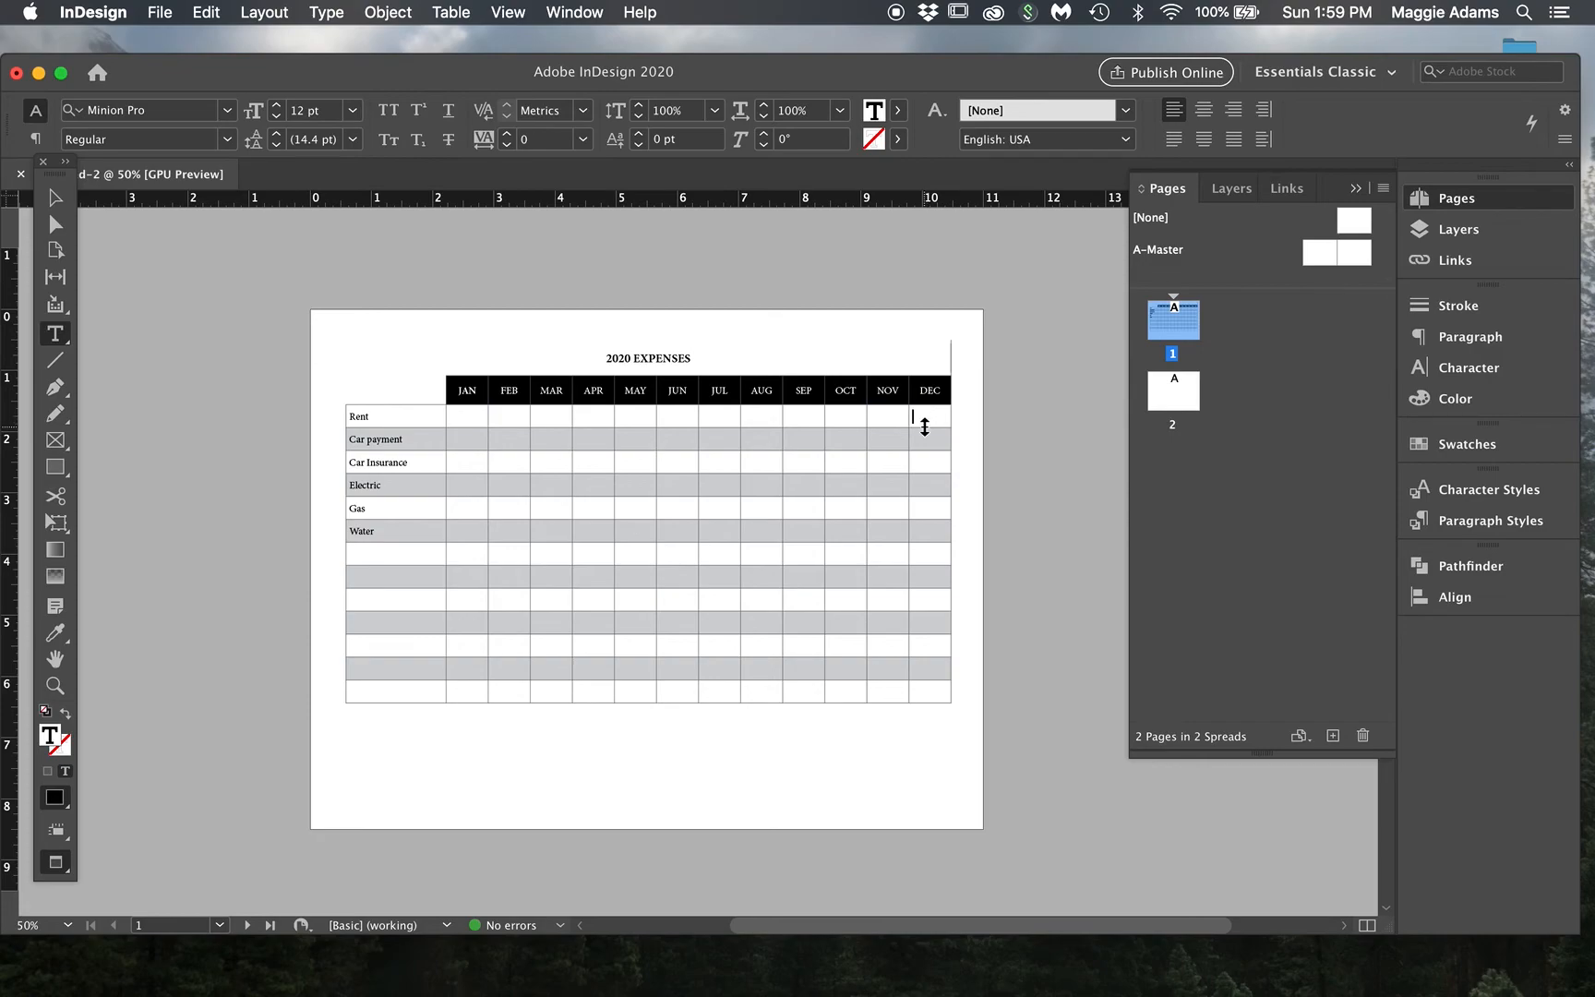
pyautogui.scroll(-10, 924, 427)
pyautogui.moveTo(914, 489); pyautogui.dragTo(925, 557)
pyautogui.scroll(-5, 901, 412)
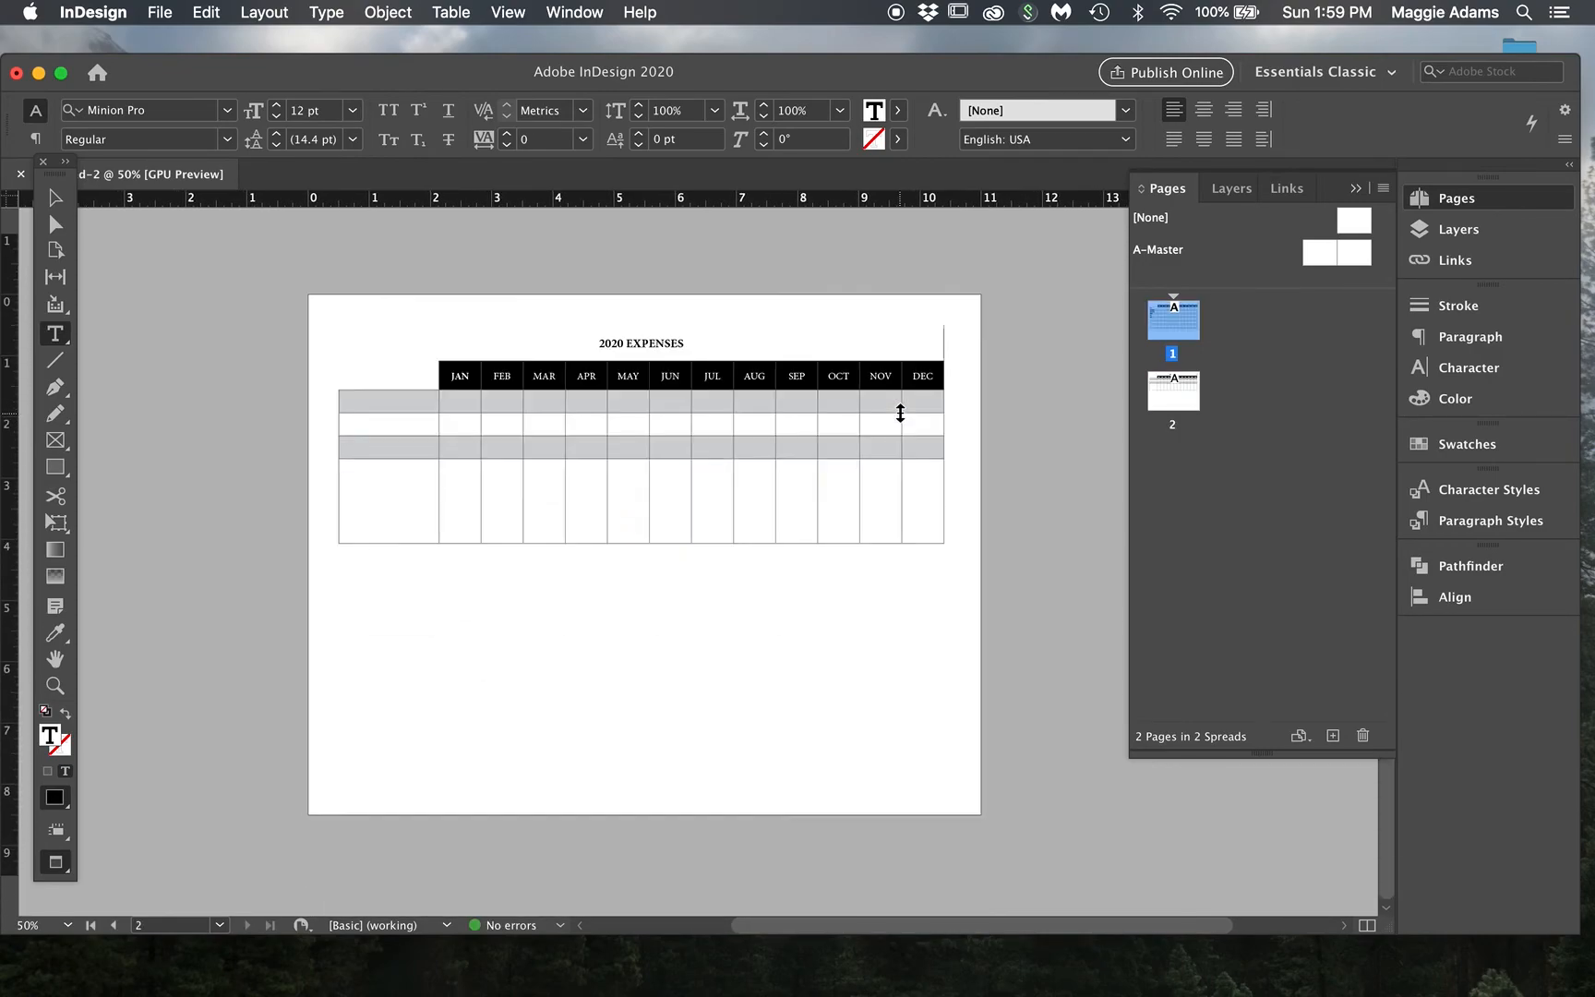
pyautogui.click(914, 495)
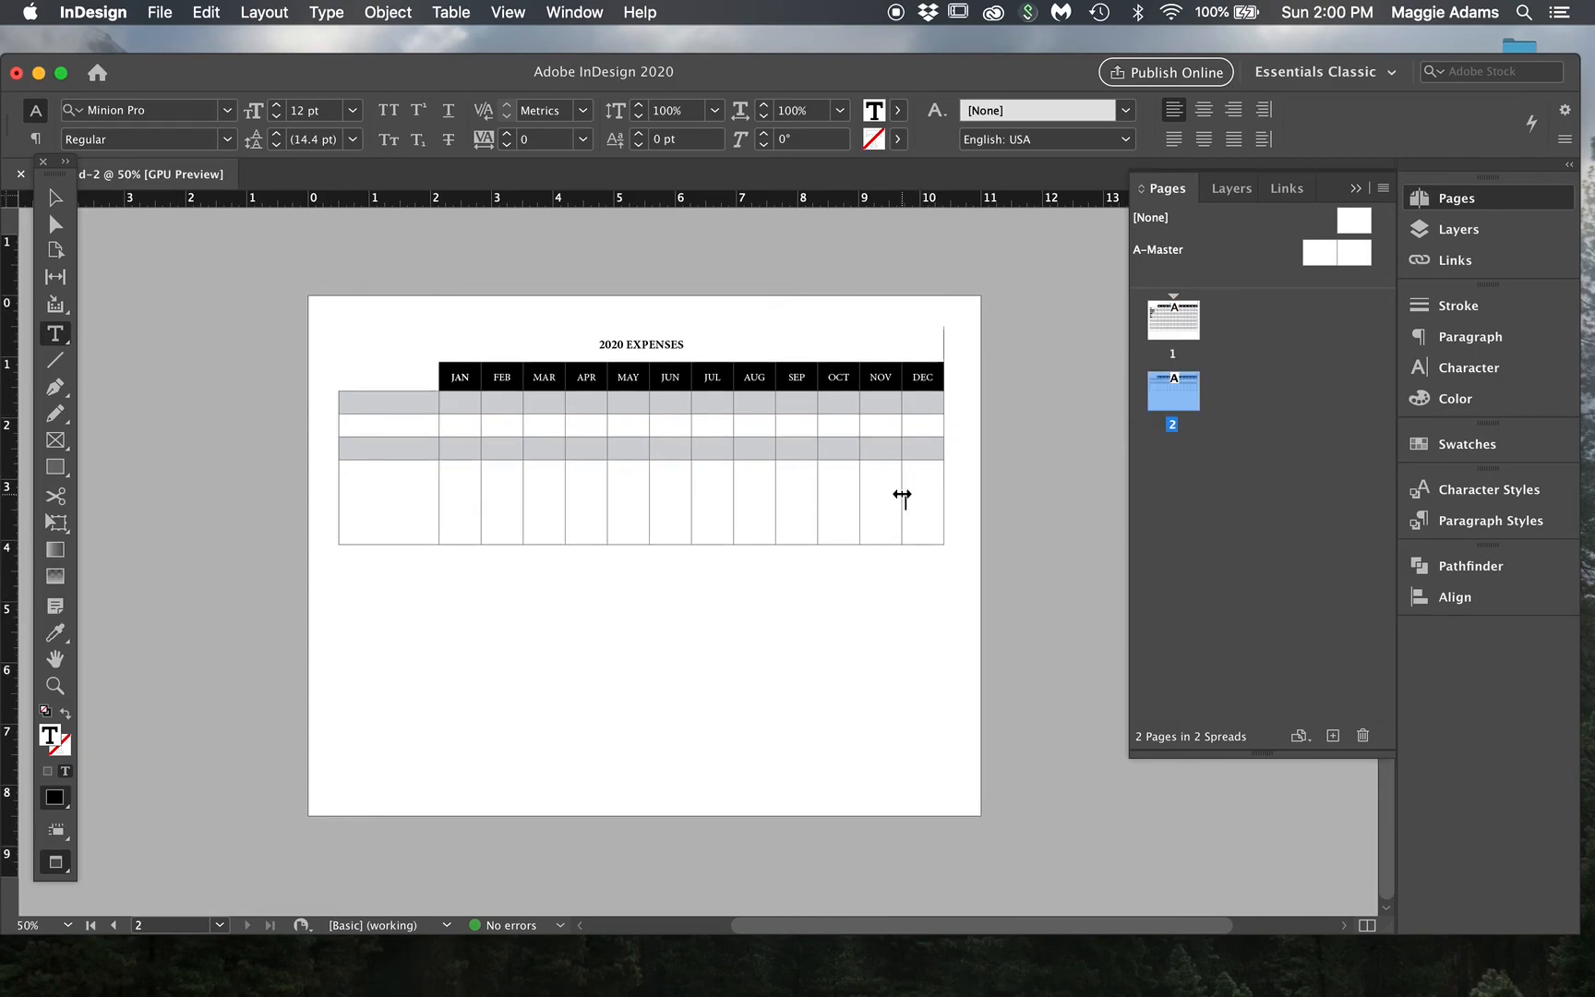
pyautogui.moveTo(944, 481); pyautogui.dragTo(980, 480)
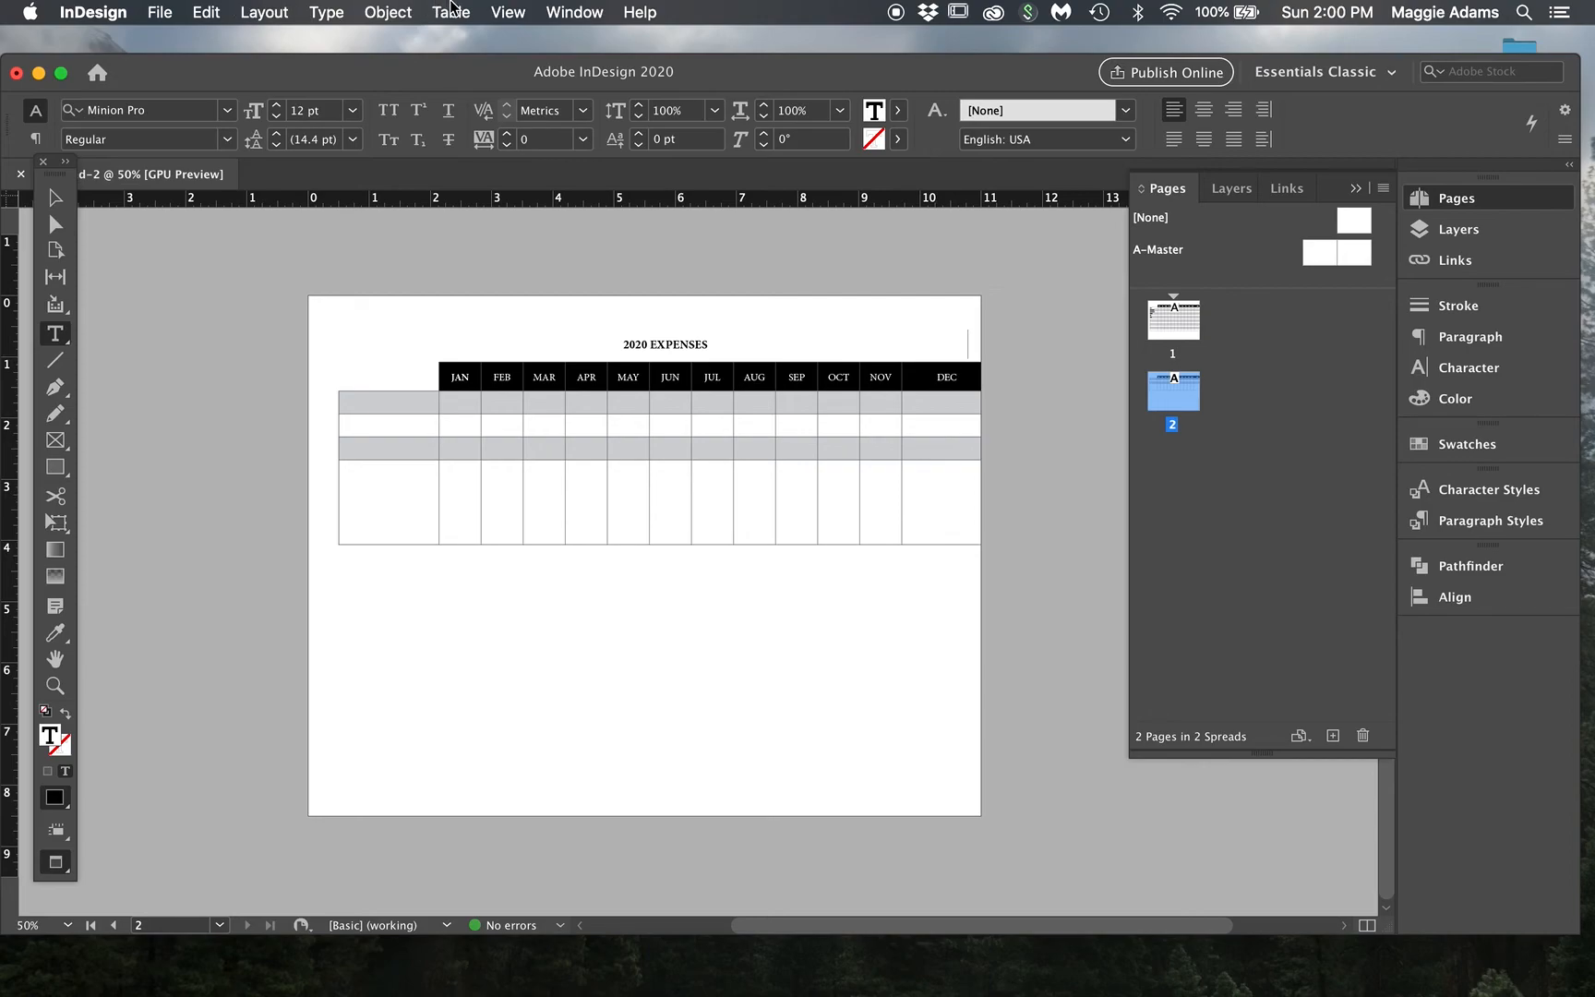
# Step: Place the picture Bake.jpg in the DEC cell of the tall last row on page 2
pyautogui.click(160, 12)
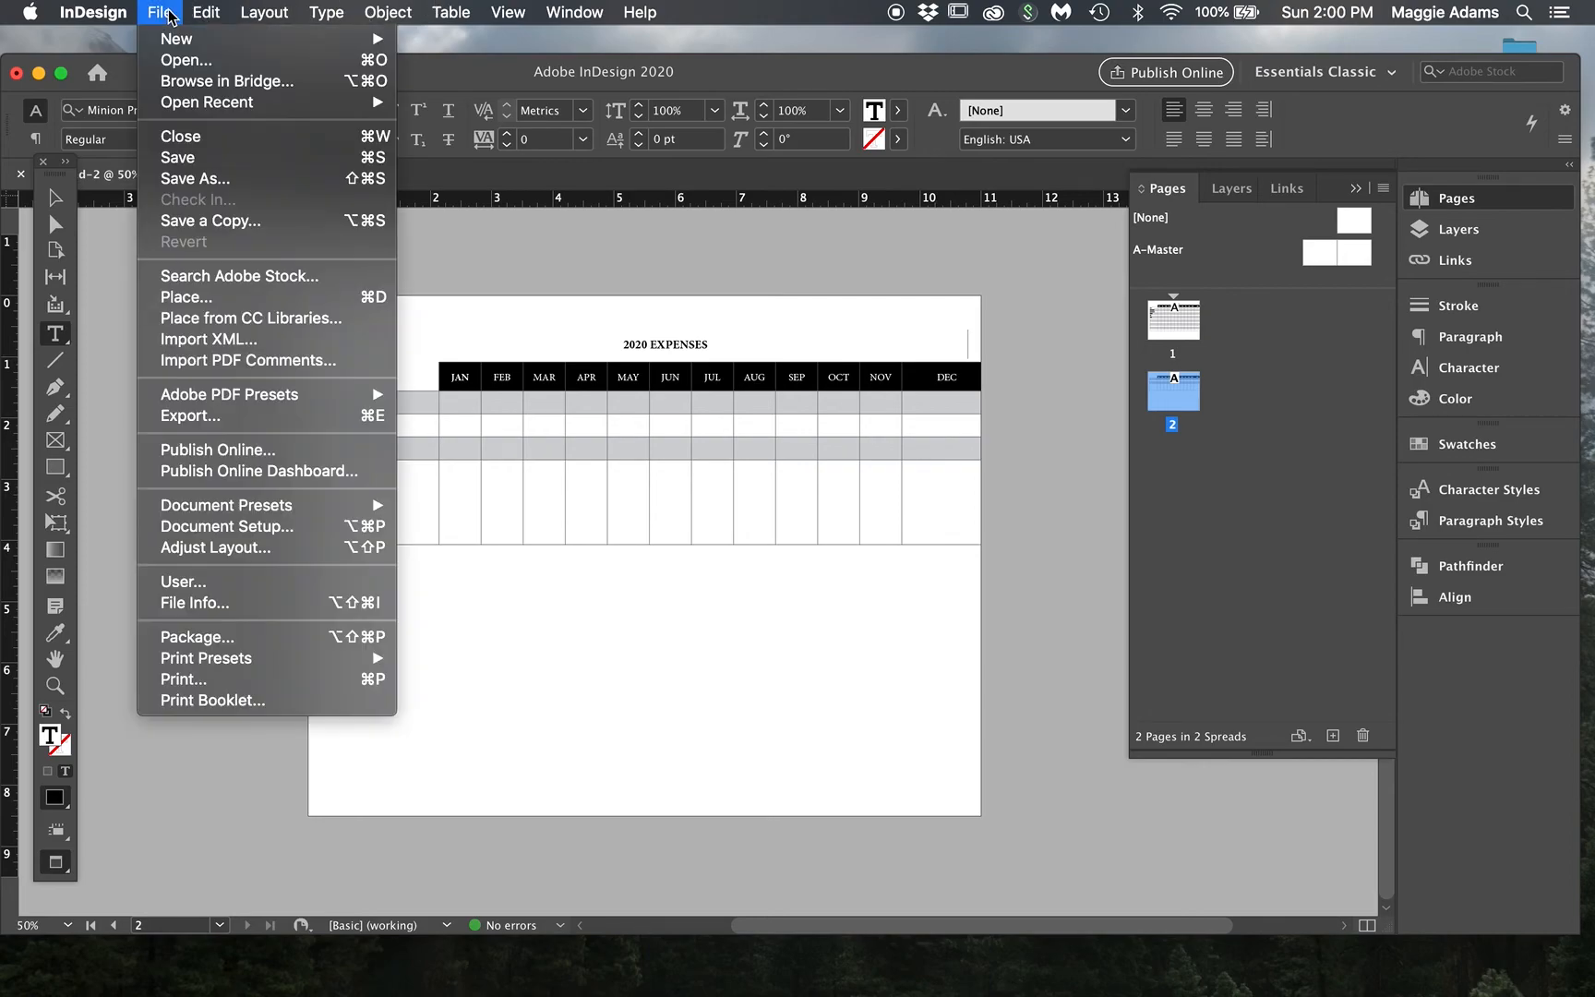
pyautogui.click(192, 298)
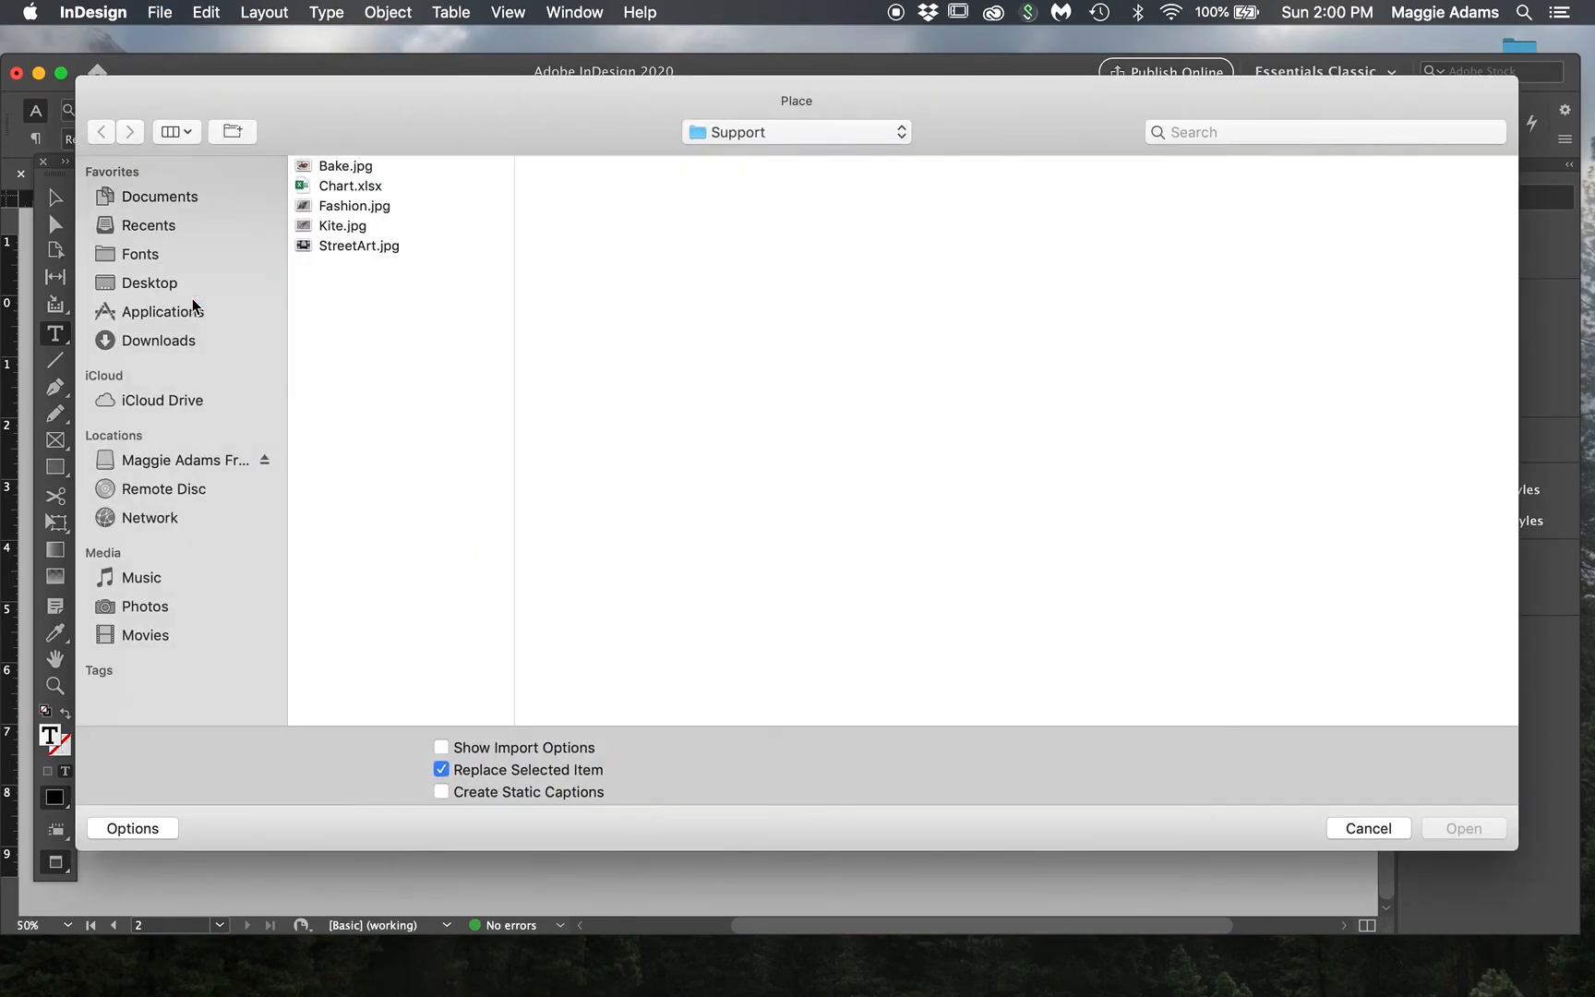
pyautogui.click(346, 166)
pyautogui.doubleClick(346, 164)
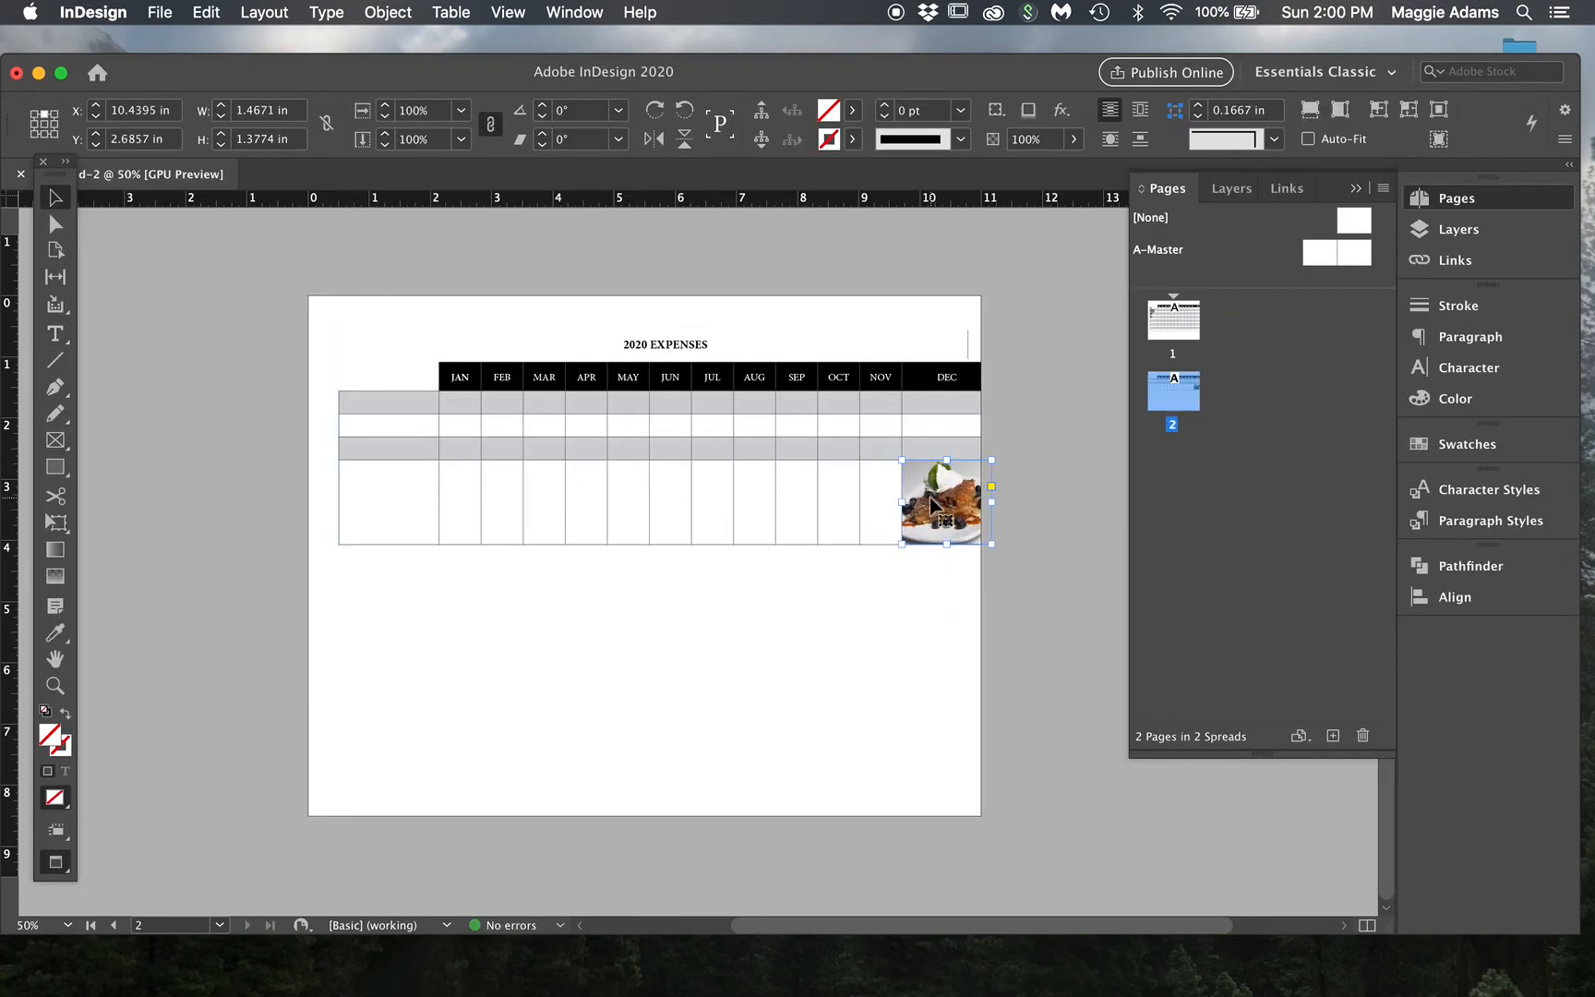
# Step: Try to move the pancake picture down out of its DEC cell
pyautogui.click(1007, 556)
pyautogui.click(974, 504)
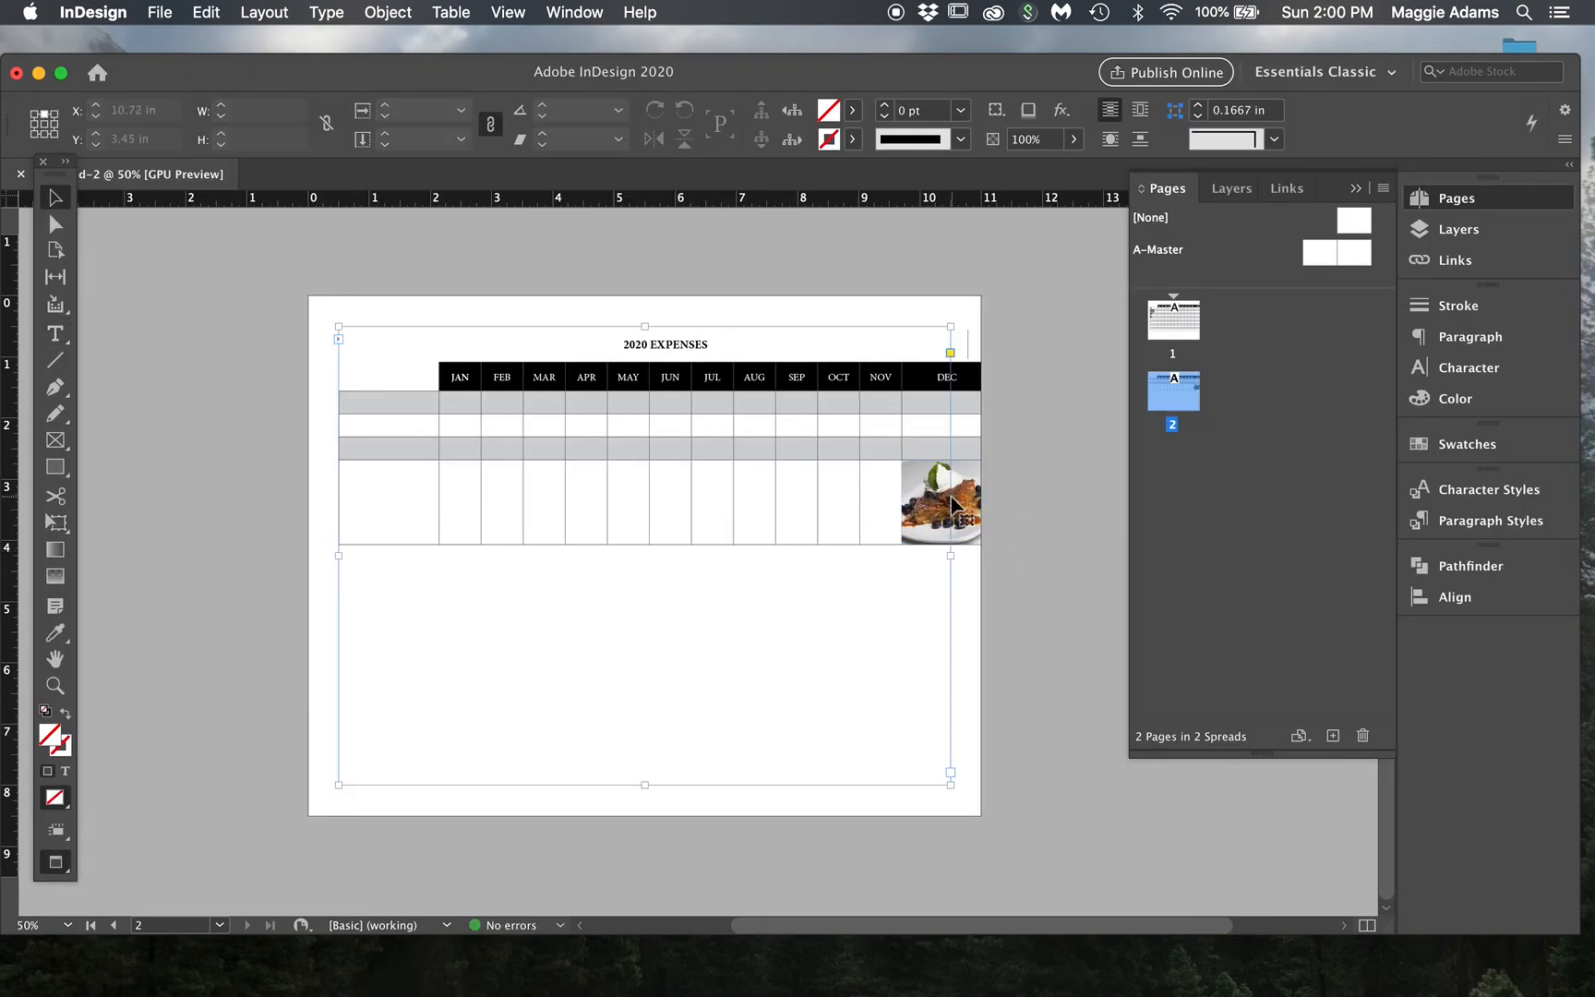
pyautogui.click(974, 502)
pyautogui.moveTo(971, 507); pyautogui.dragTo(960, 595)
pyautogui.moveTo(953, 536); pyautogui.dragTo(968, 589)
pyautogui.moveTo(965, 517); pyautogui.dragTo(969, 588)
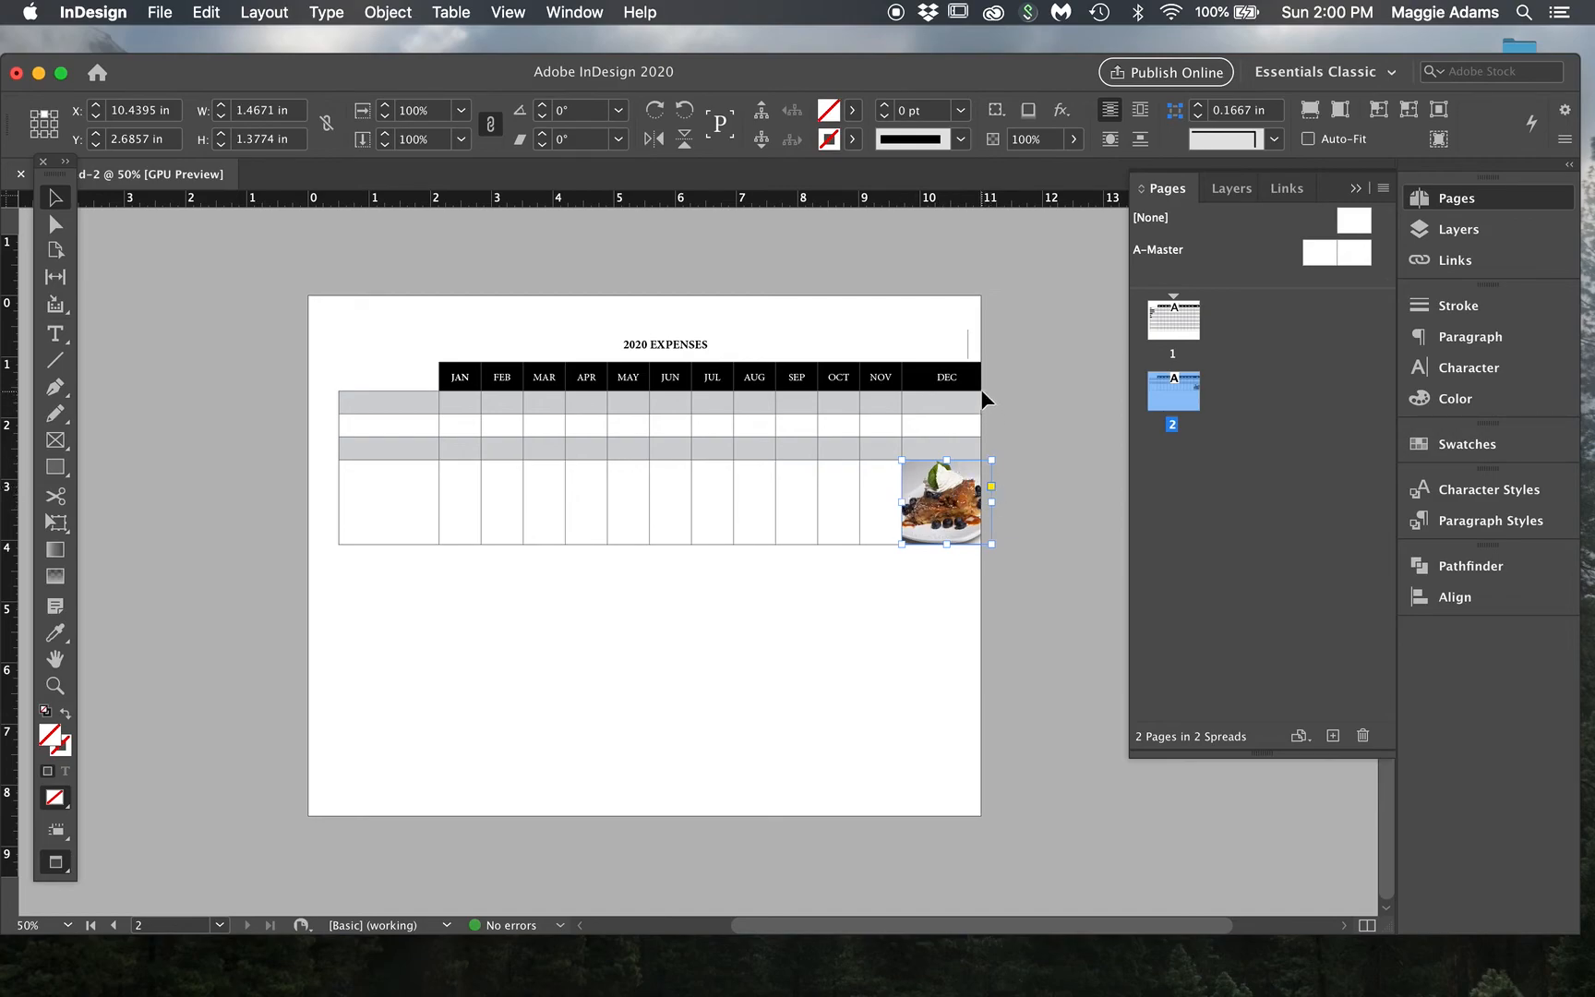
# Step: Widen the DEC column so its picture cell is about 2.1 in wide, past the page's right edge
pyautogui.click(906, 442)
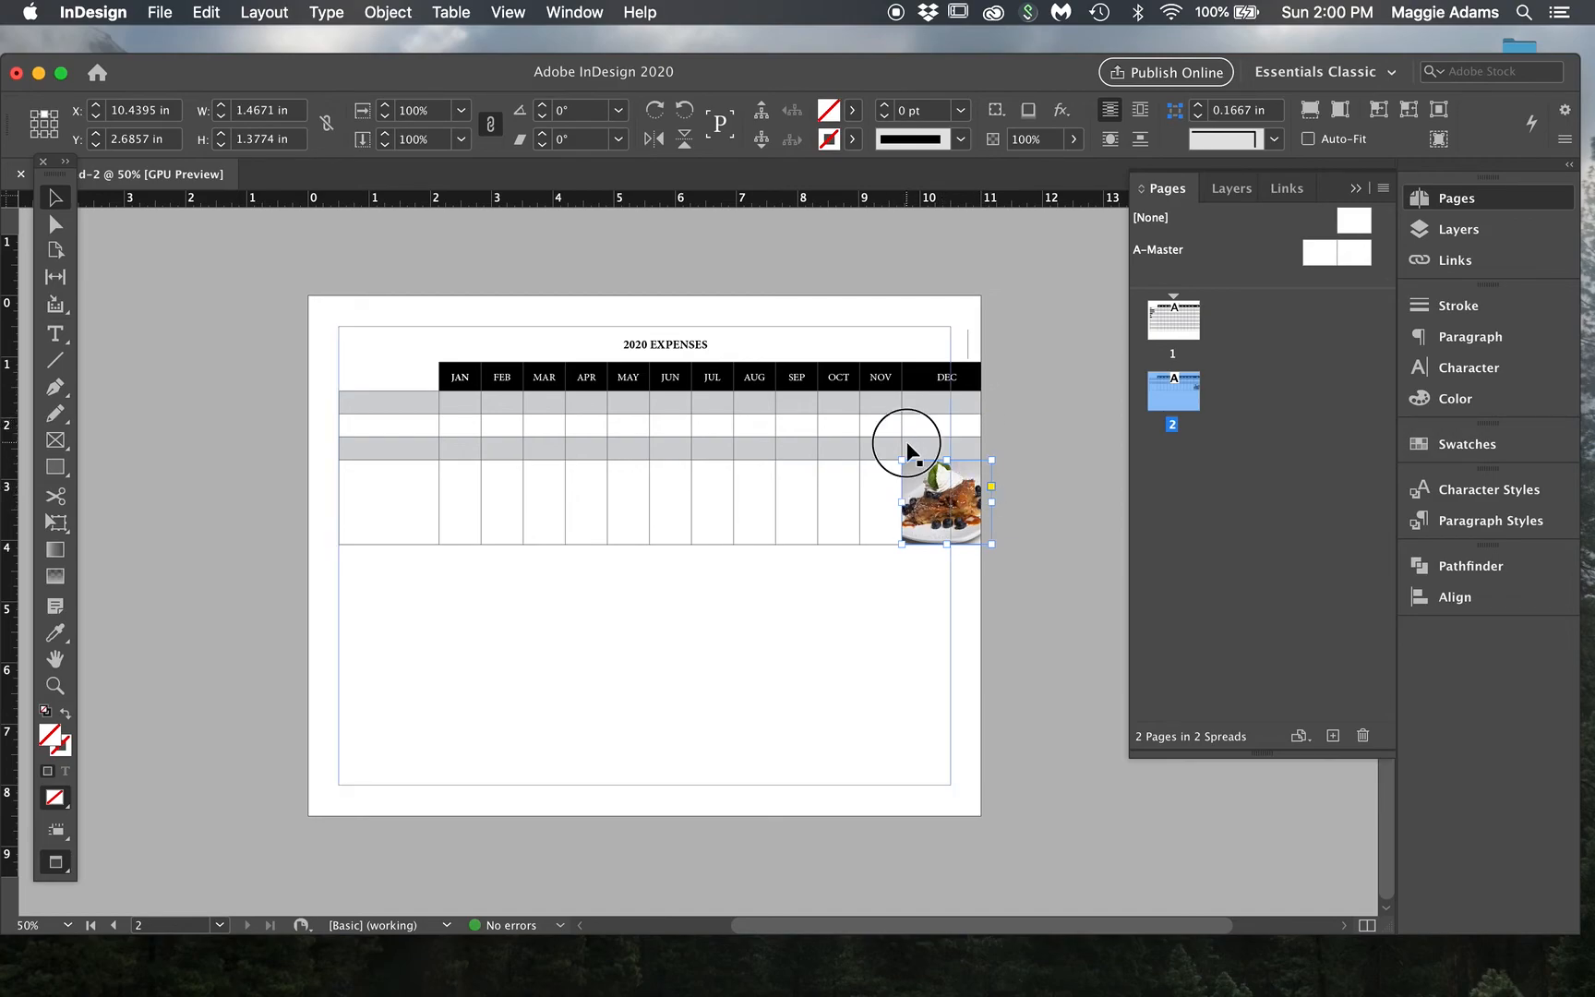
pyautogui.click(904, 503)
pyautogui.moveTo(901, 506)
pyautogui.mouseDown()
pyautogui.moveTo(886, 506)
pyautogui.moveTo(902, 507)
pyautogui.mouseUp()
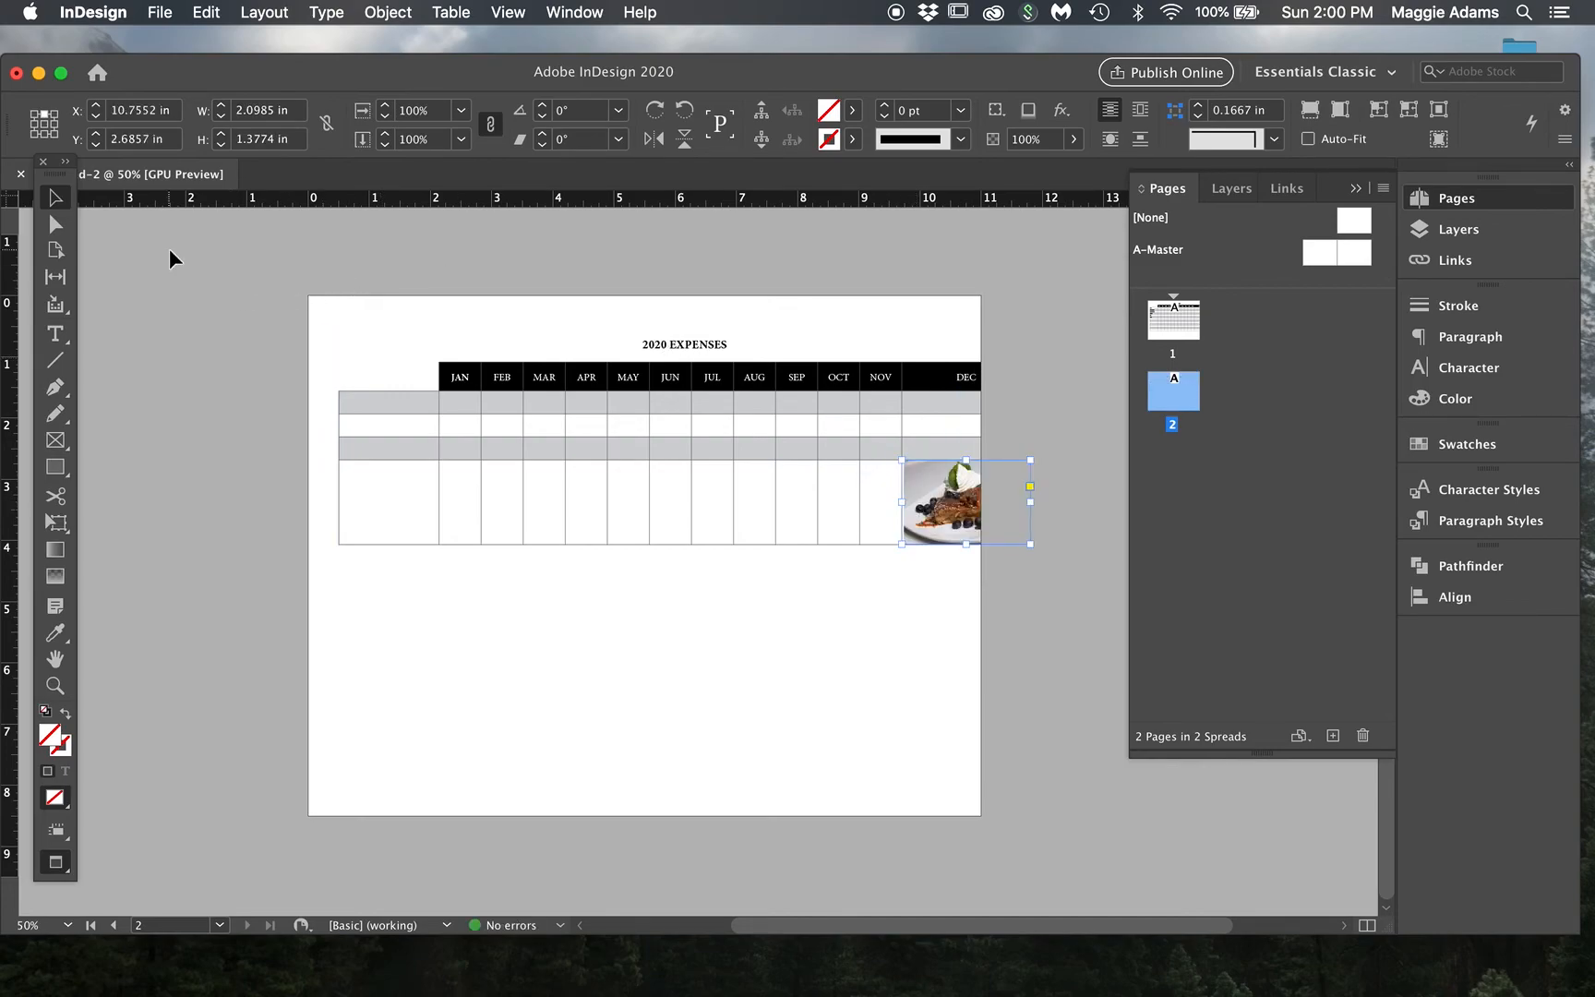
# Step: Reposition the pancake image within its frame in the DEC cell
pyautogui.click(55, 224)
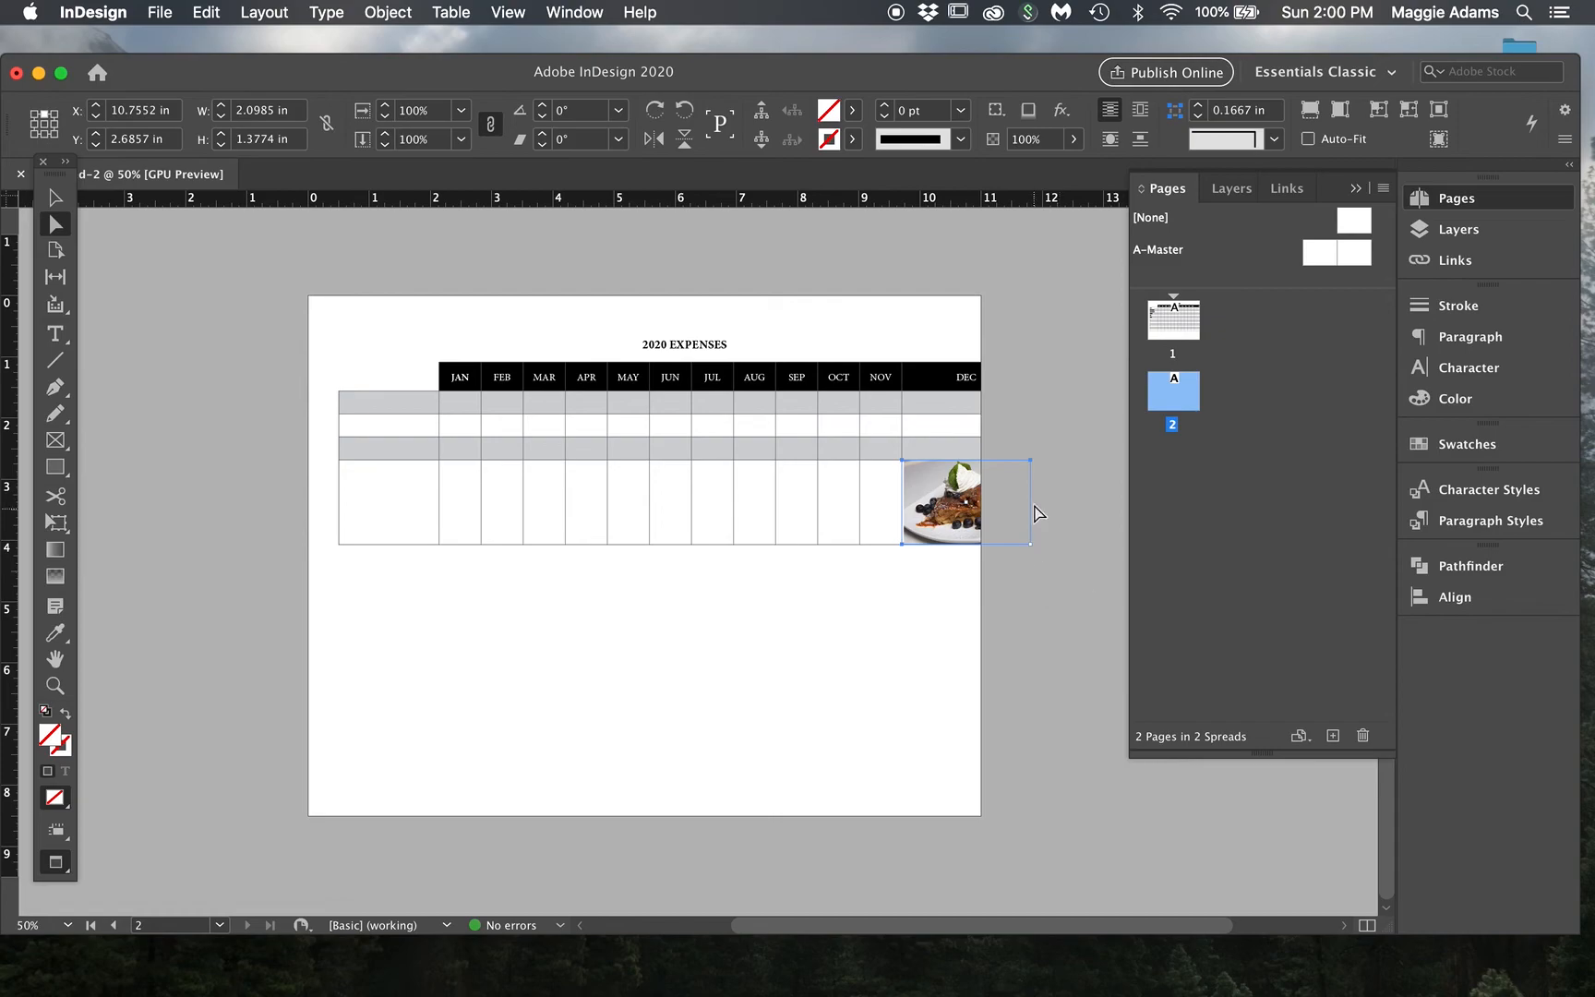
pyautogui.click(964, 477)
pyautogui.moveTo(965, 479)
pyautogui.mouseDown()
pyautogui.moveTo(971, 492)
pyautogui.moveTo(1066, 448)
pyautogui.moveTo(939, 492)
pyautogui.moveTo(954, 497)
pyautogui.mouseUp()
pyautogui.press('super+z')
pyautogui.click(962, 496)
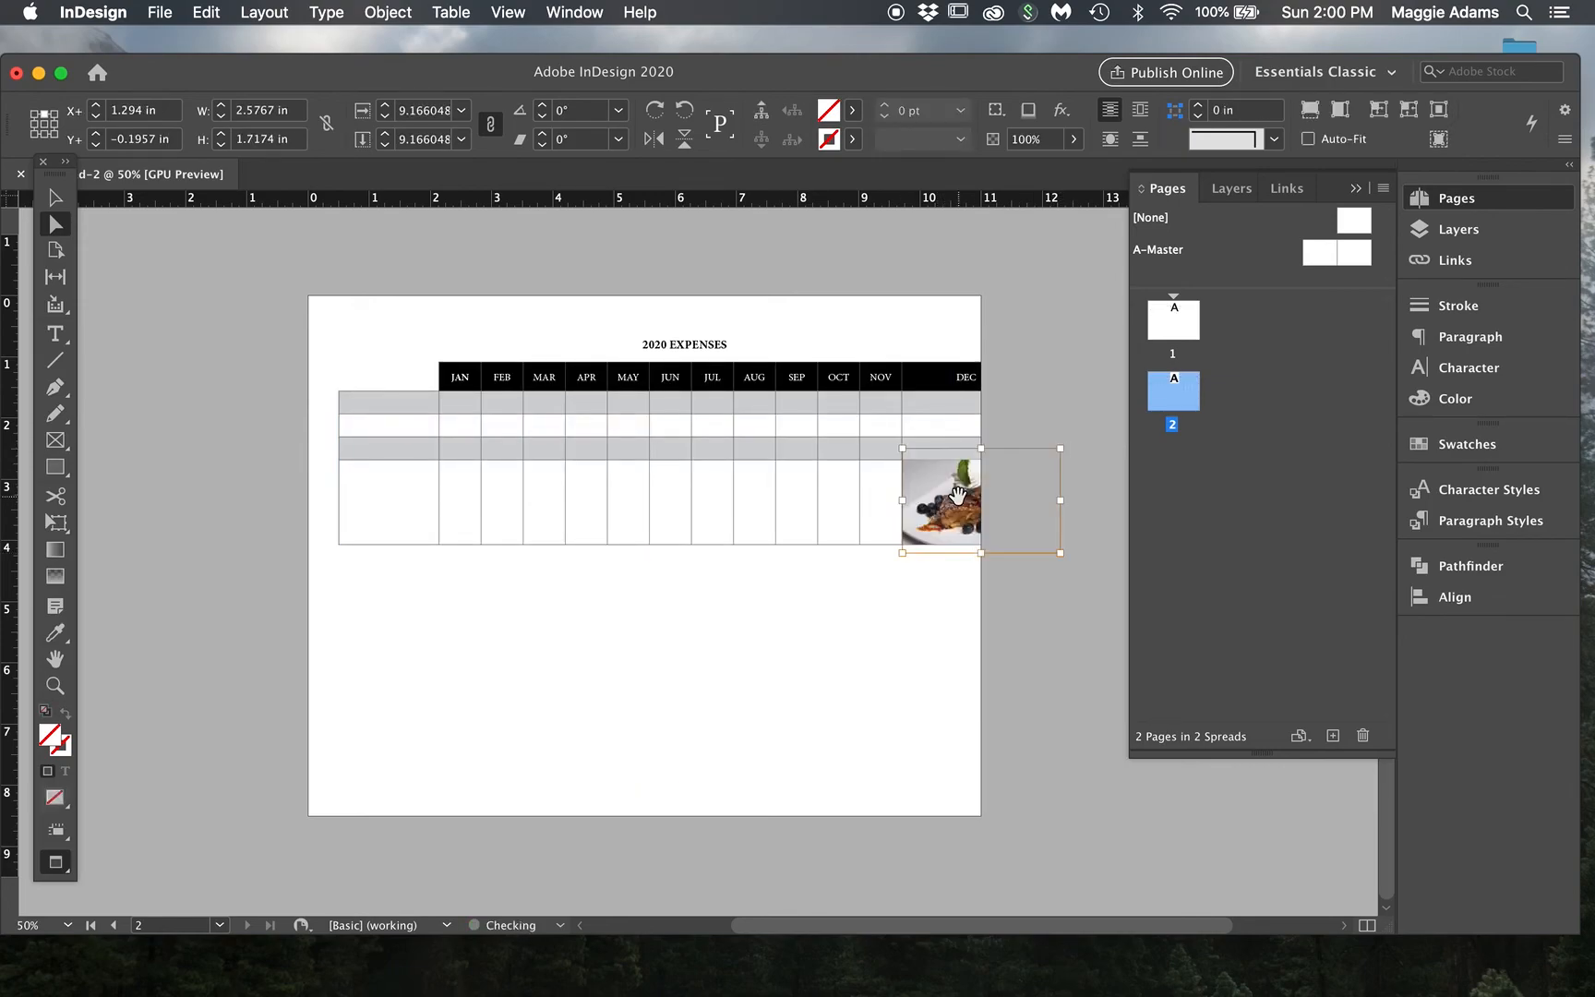
# Step: Take the picture out of the DEC cell and paste it loose on page 2, below the table near the right edge
pyautogui.click(55, 199)
pyautogui.click(1000, 566)
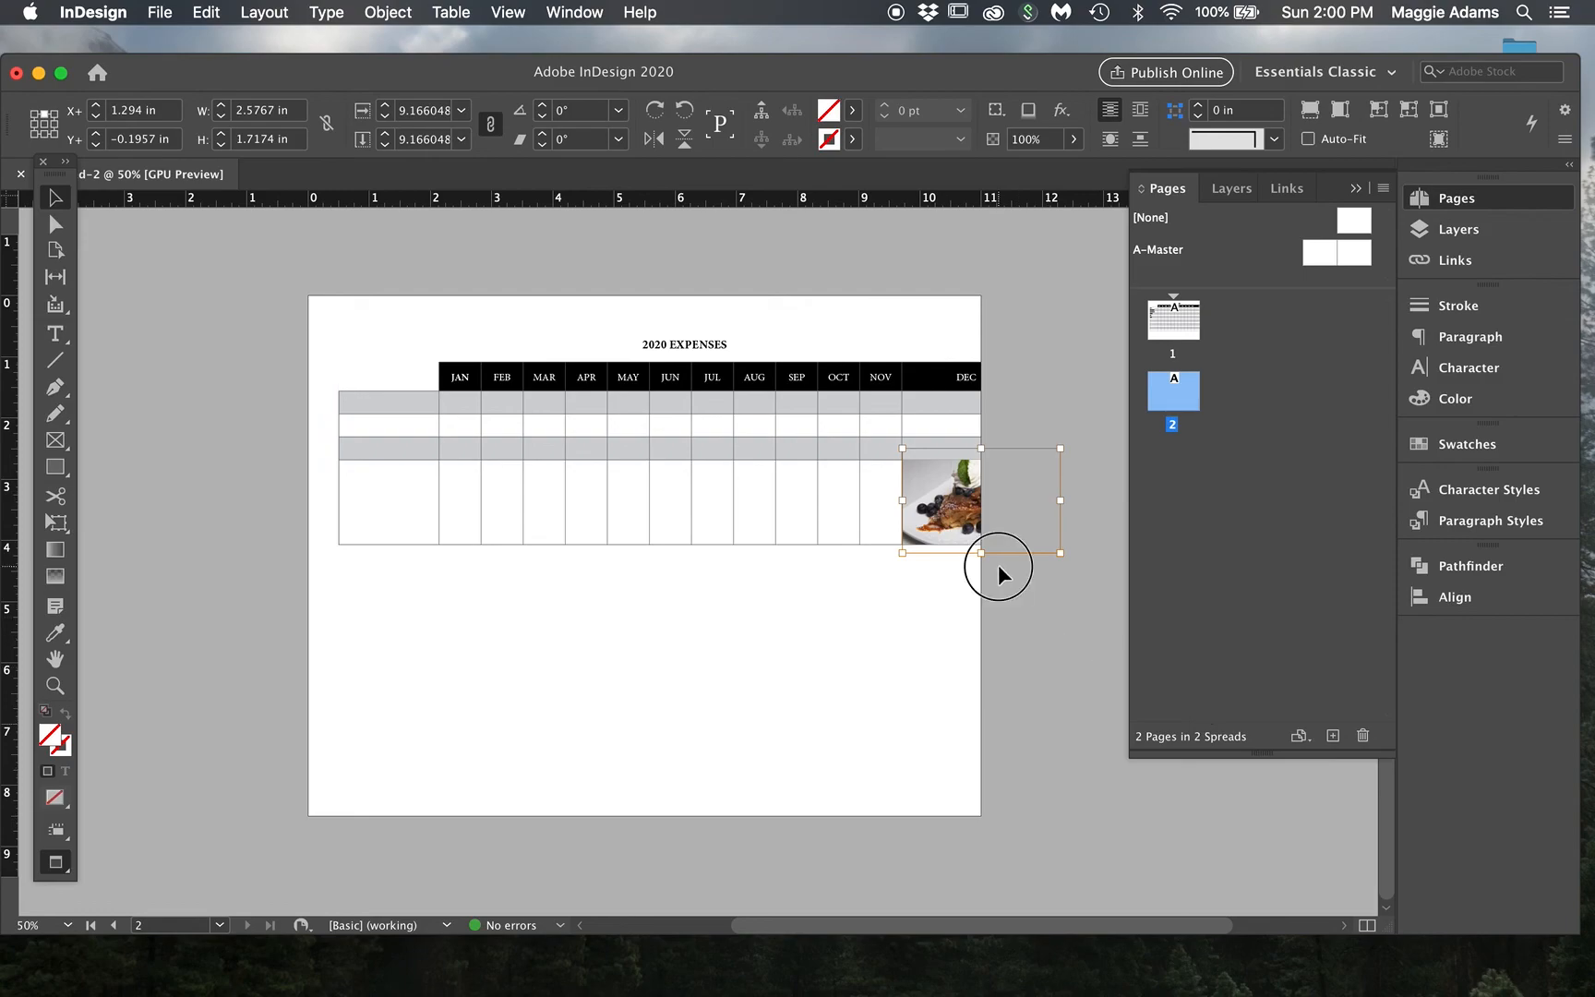
pyautogui.click(954, 498)
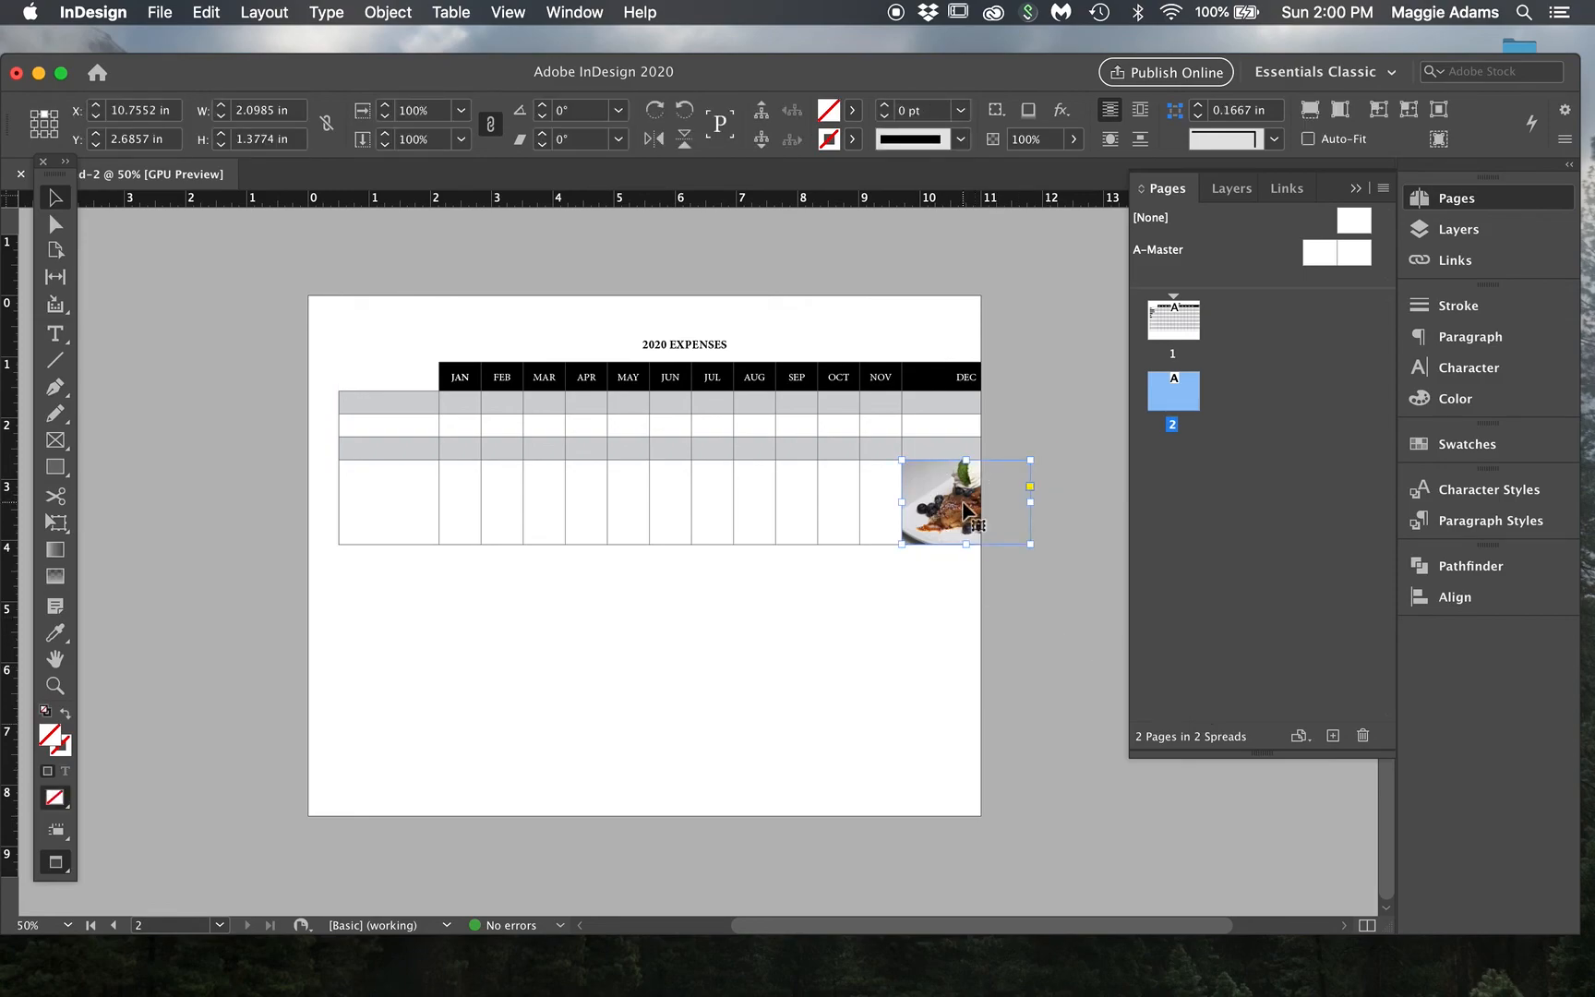
pyautogui.press('Delete')
pyautogui.click(812, 687)
pyautogui.click(1019, 648)
pyautogui.press('cmd+v')
pyautogui.moveTo(737, 588); pyautogui.dragTo(956, 712)
pyautogui.doubleClick(929, 487)
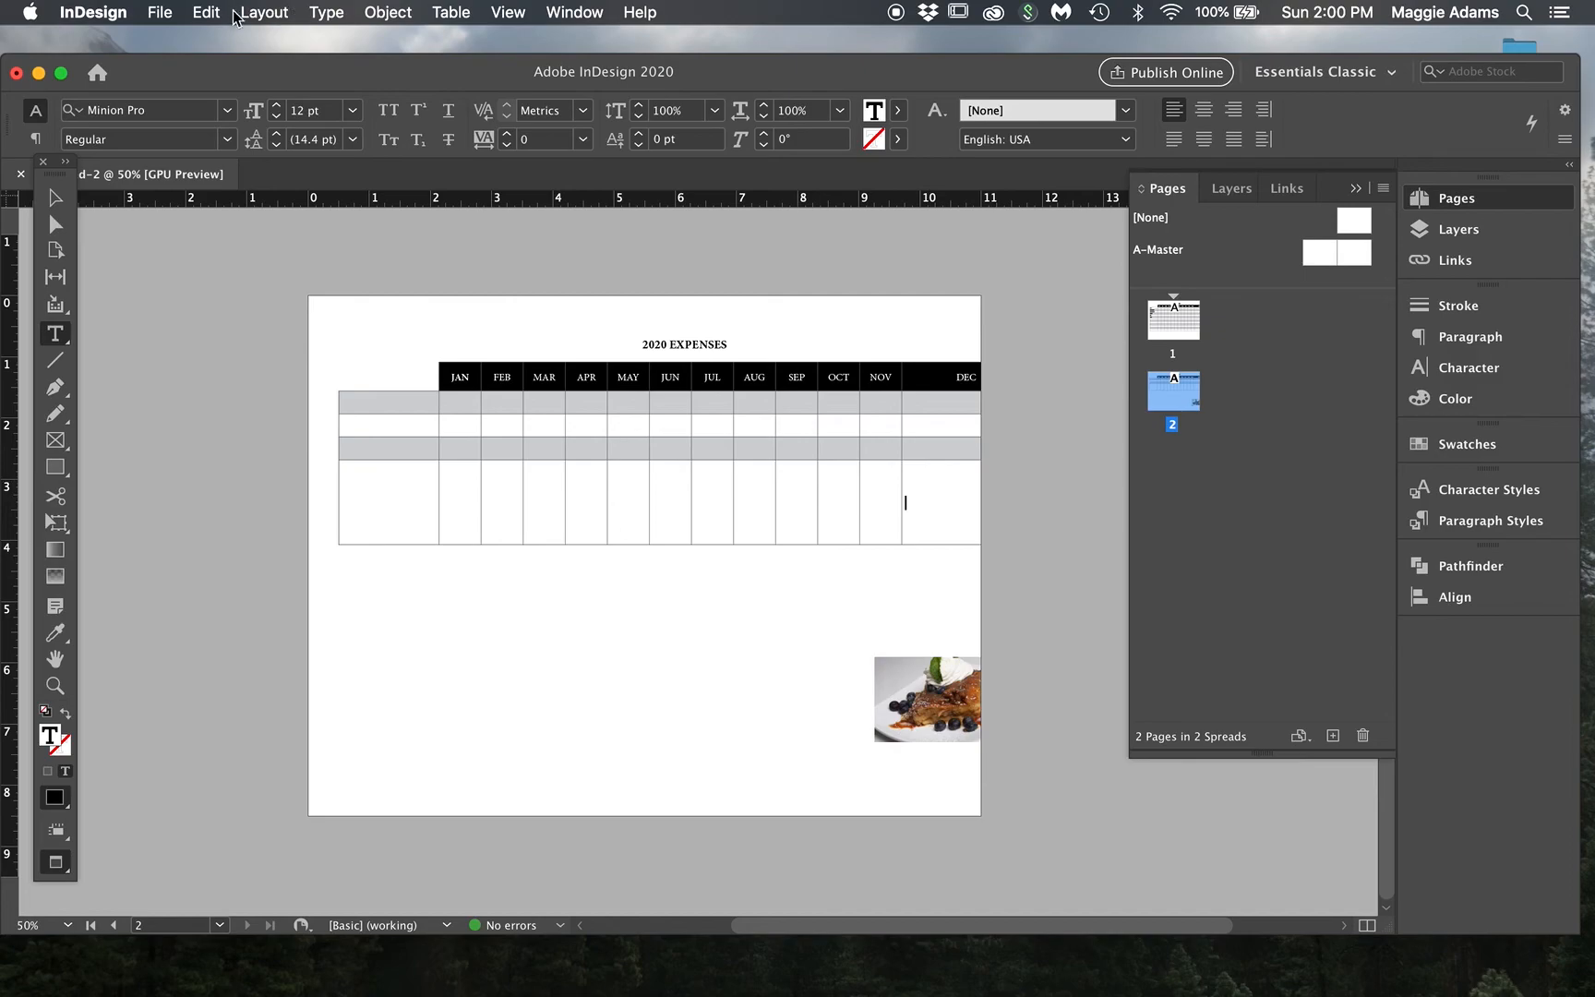
pyautogui.click(208, 12)
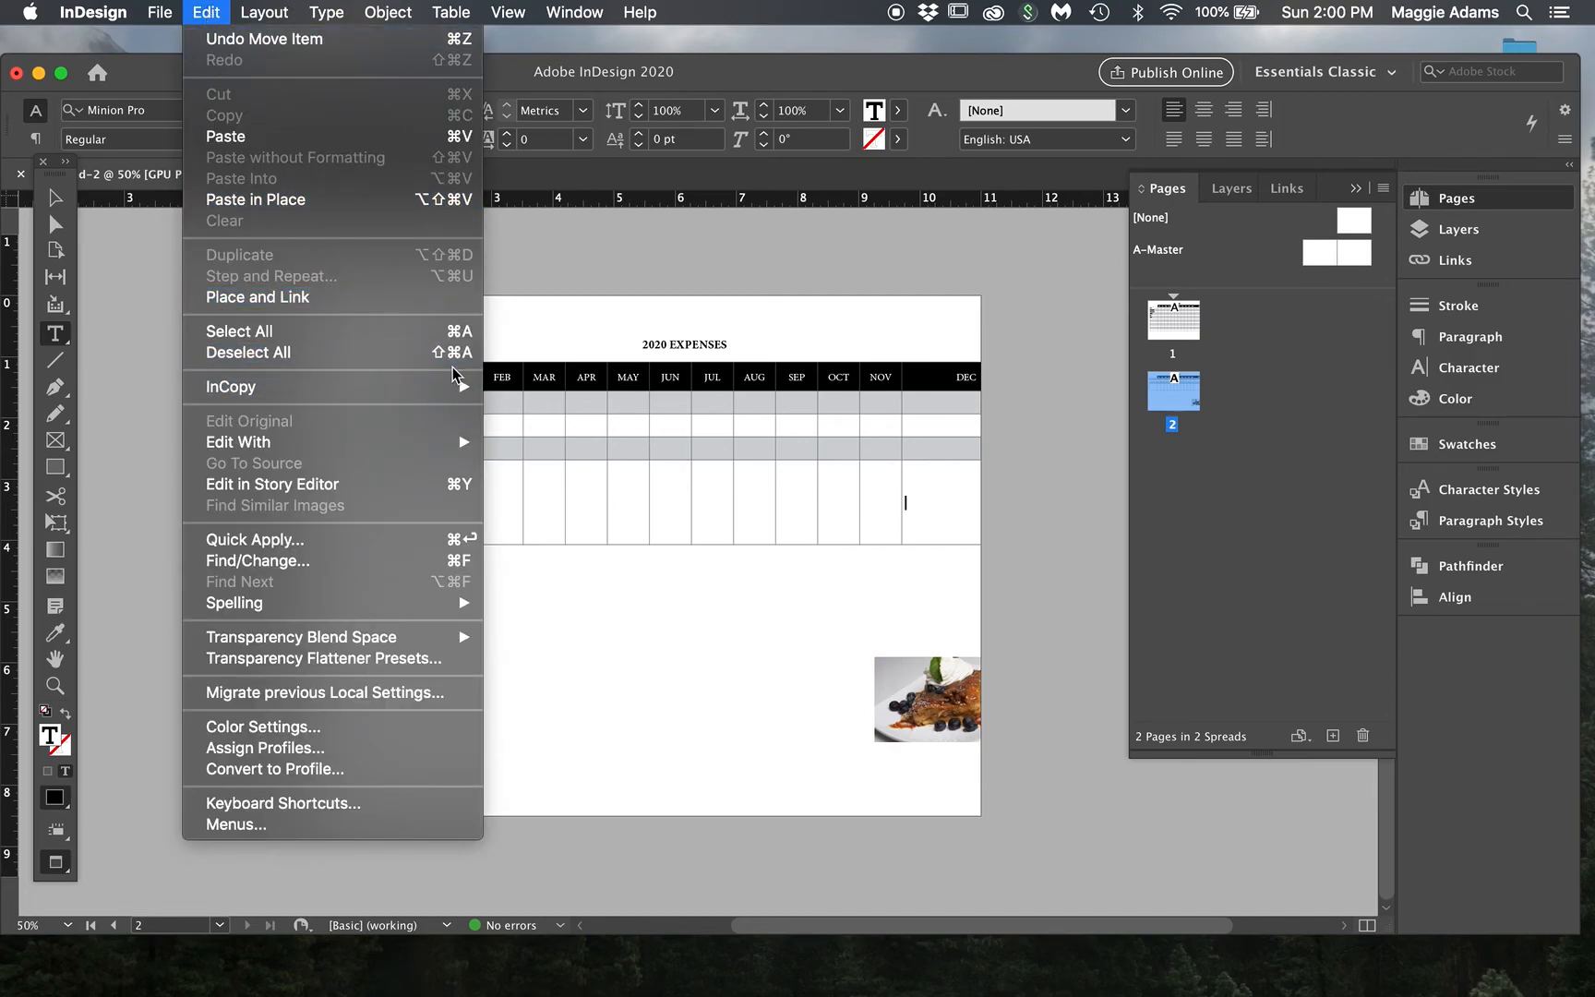
pyautogui.click(54, 197)
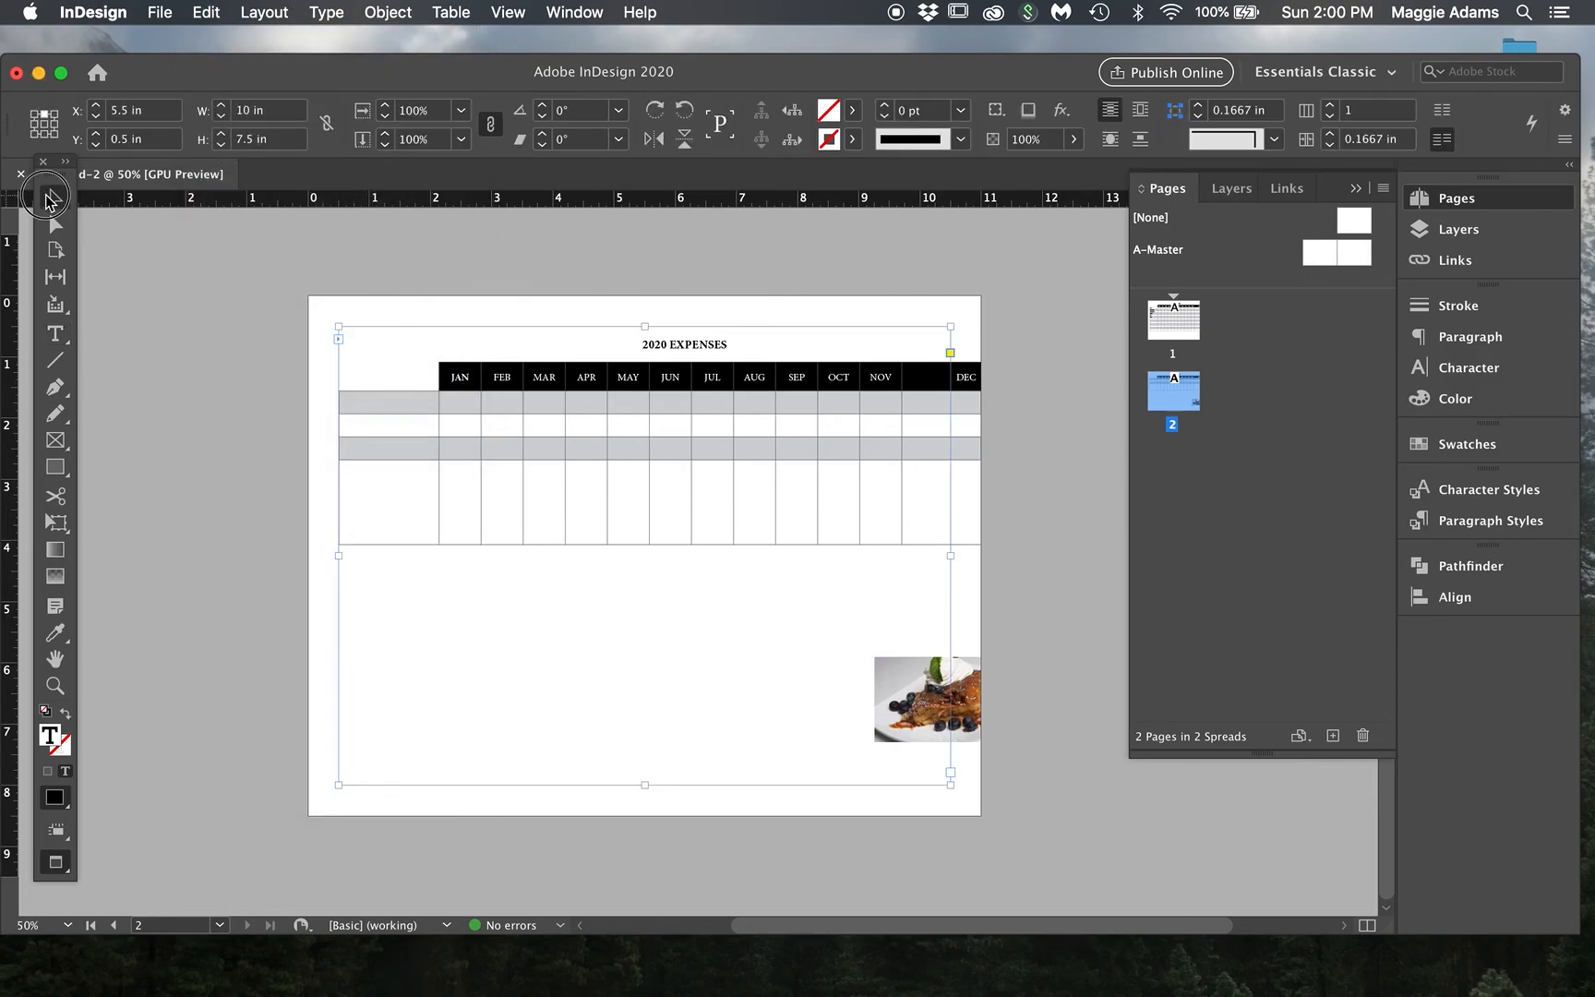
pyautogui.click(946, 504)
pyautogui.doubleClick(946, 505)
pyautogui.moveTo(932, 491); pyautogui.dragTo(1025, 533)
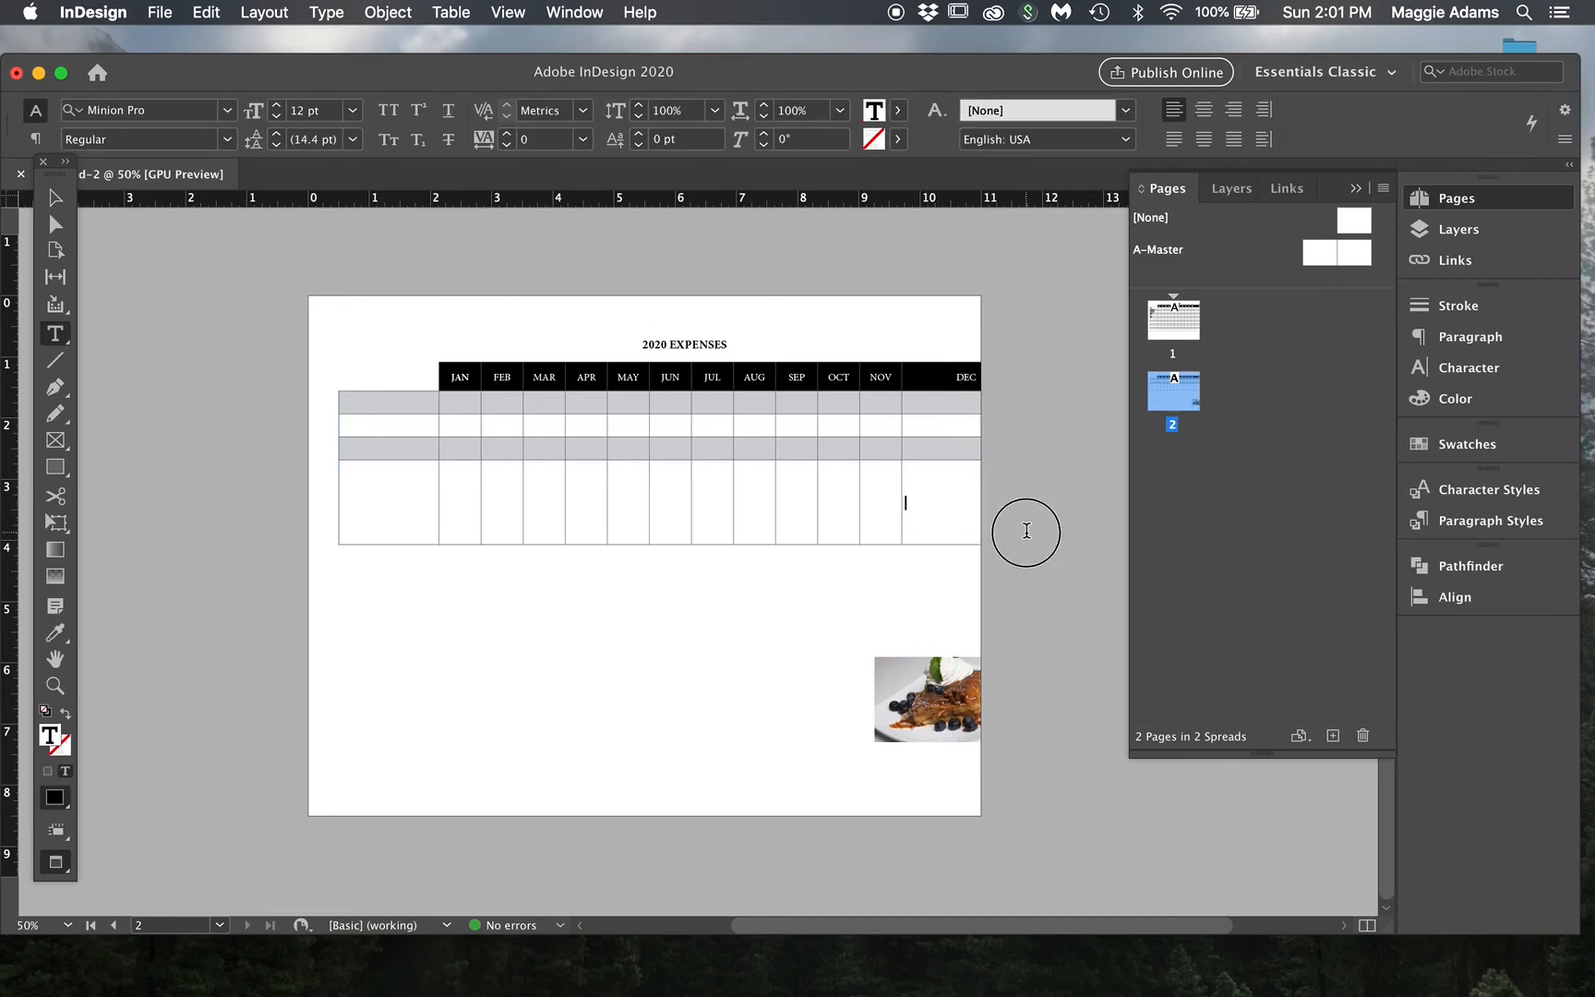
pyautogui.click(205, 12)
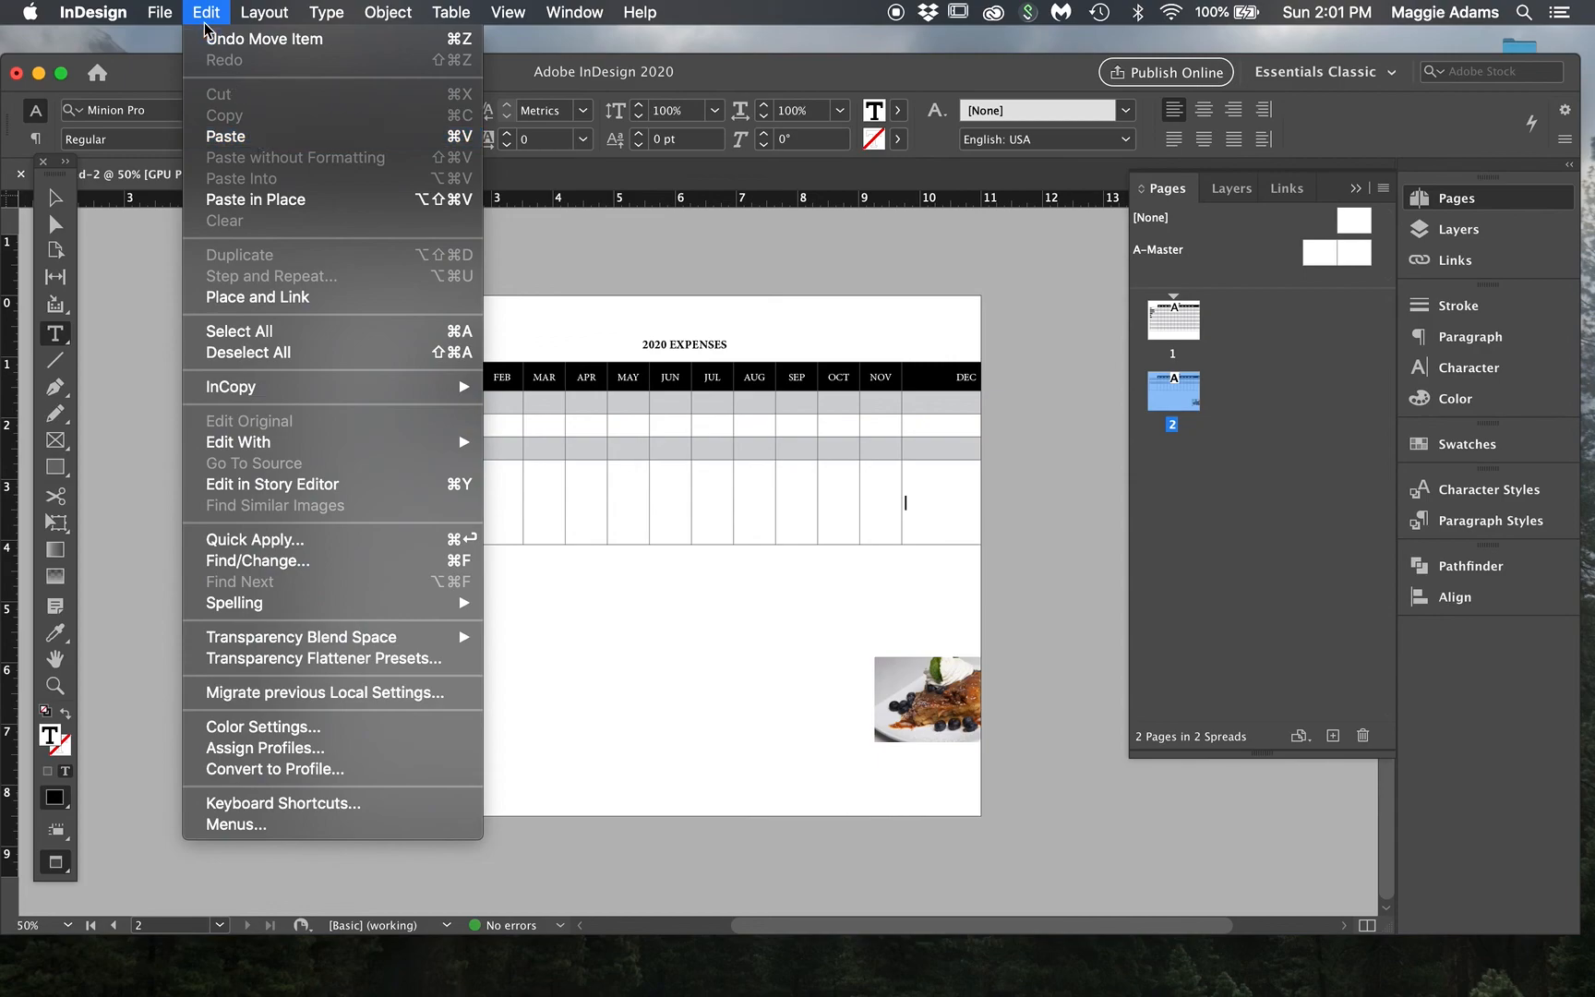
pyautogui.moveTo(161, 12)
pyautogui.doubleClick(54, 199)
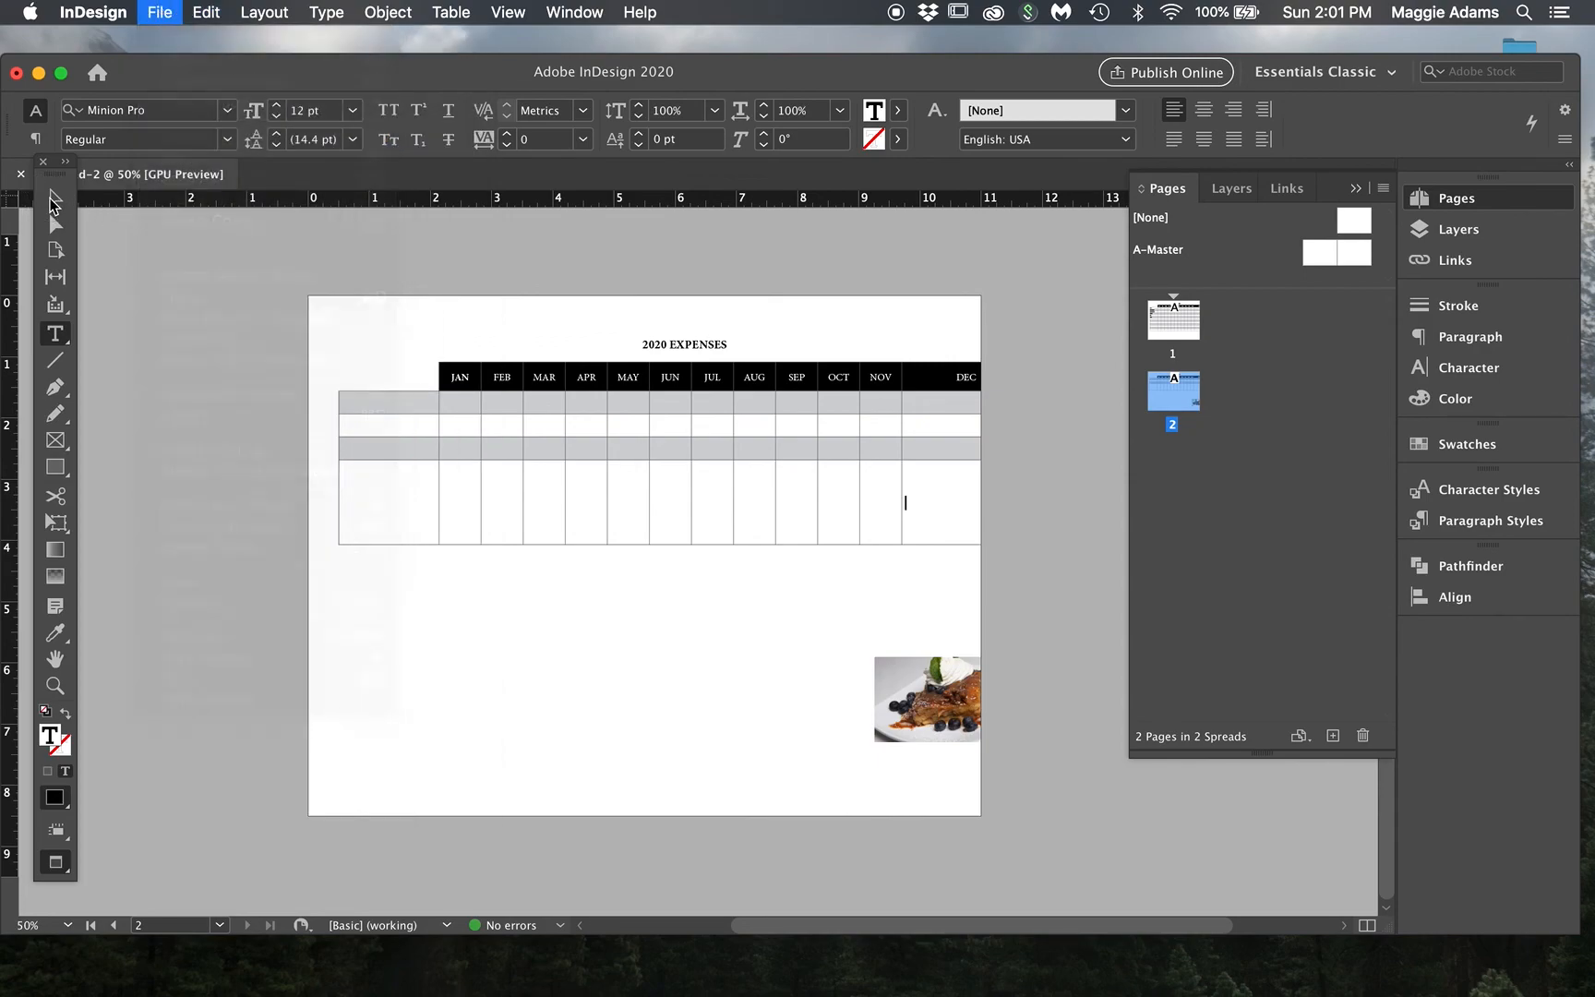
pyautogui.click(942, 502)
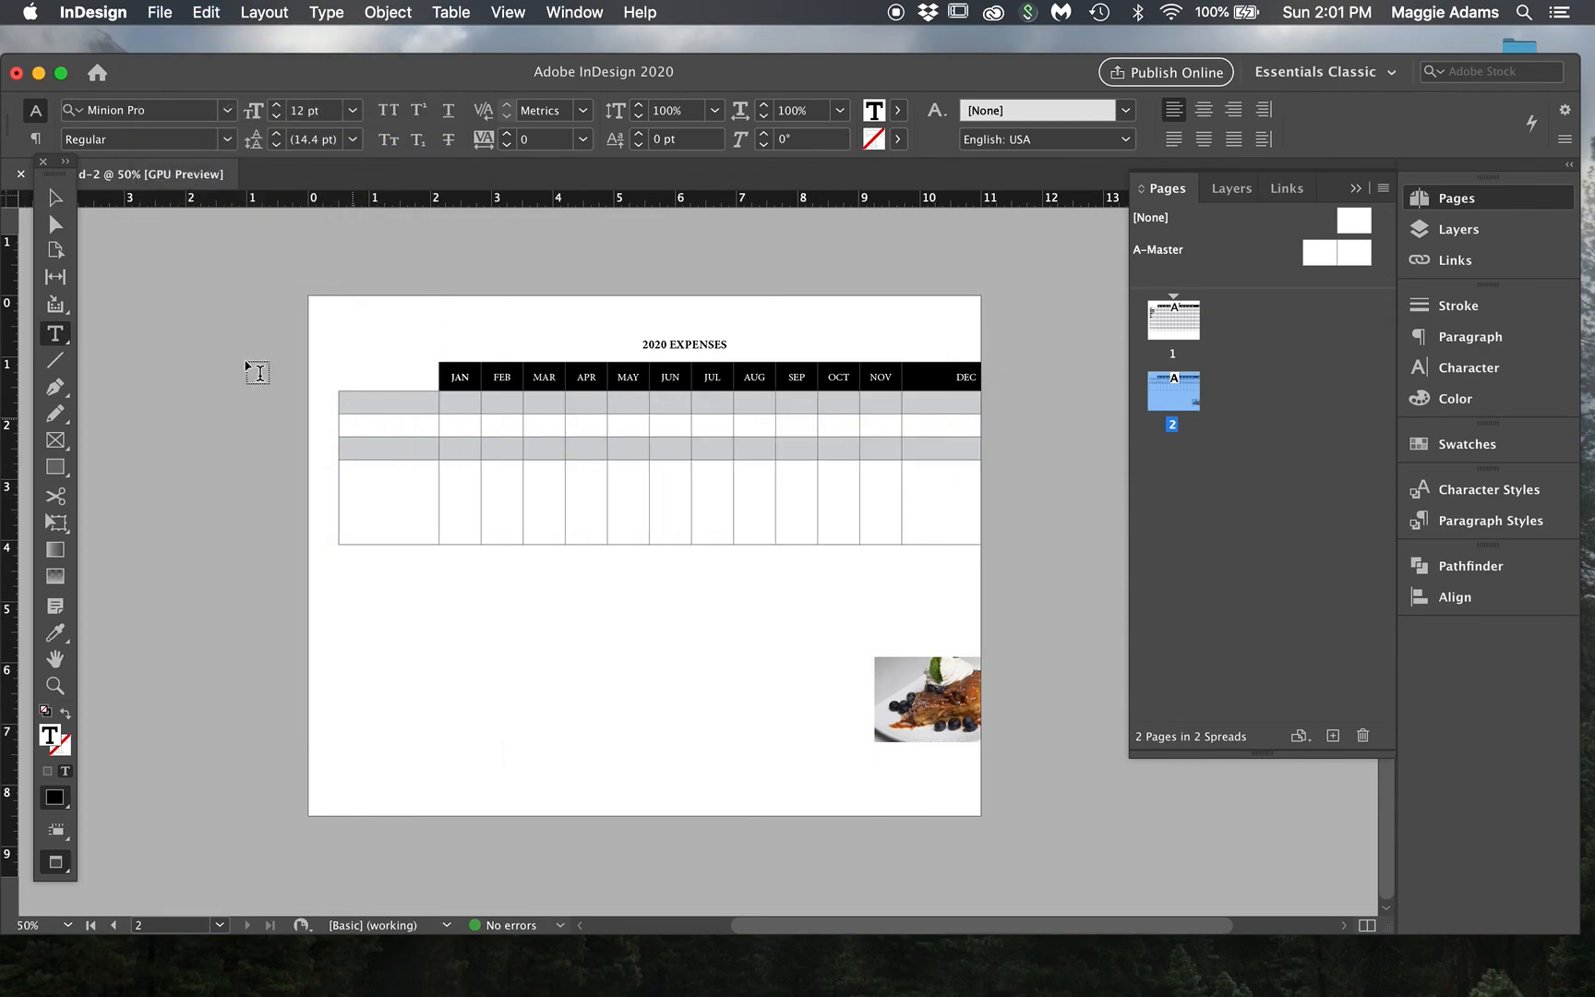
# Step: Delete the loose pancake picture from below the table on page 2
pyautogui.click(55, 199)
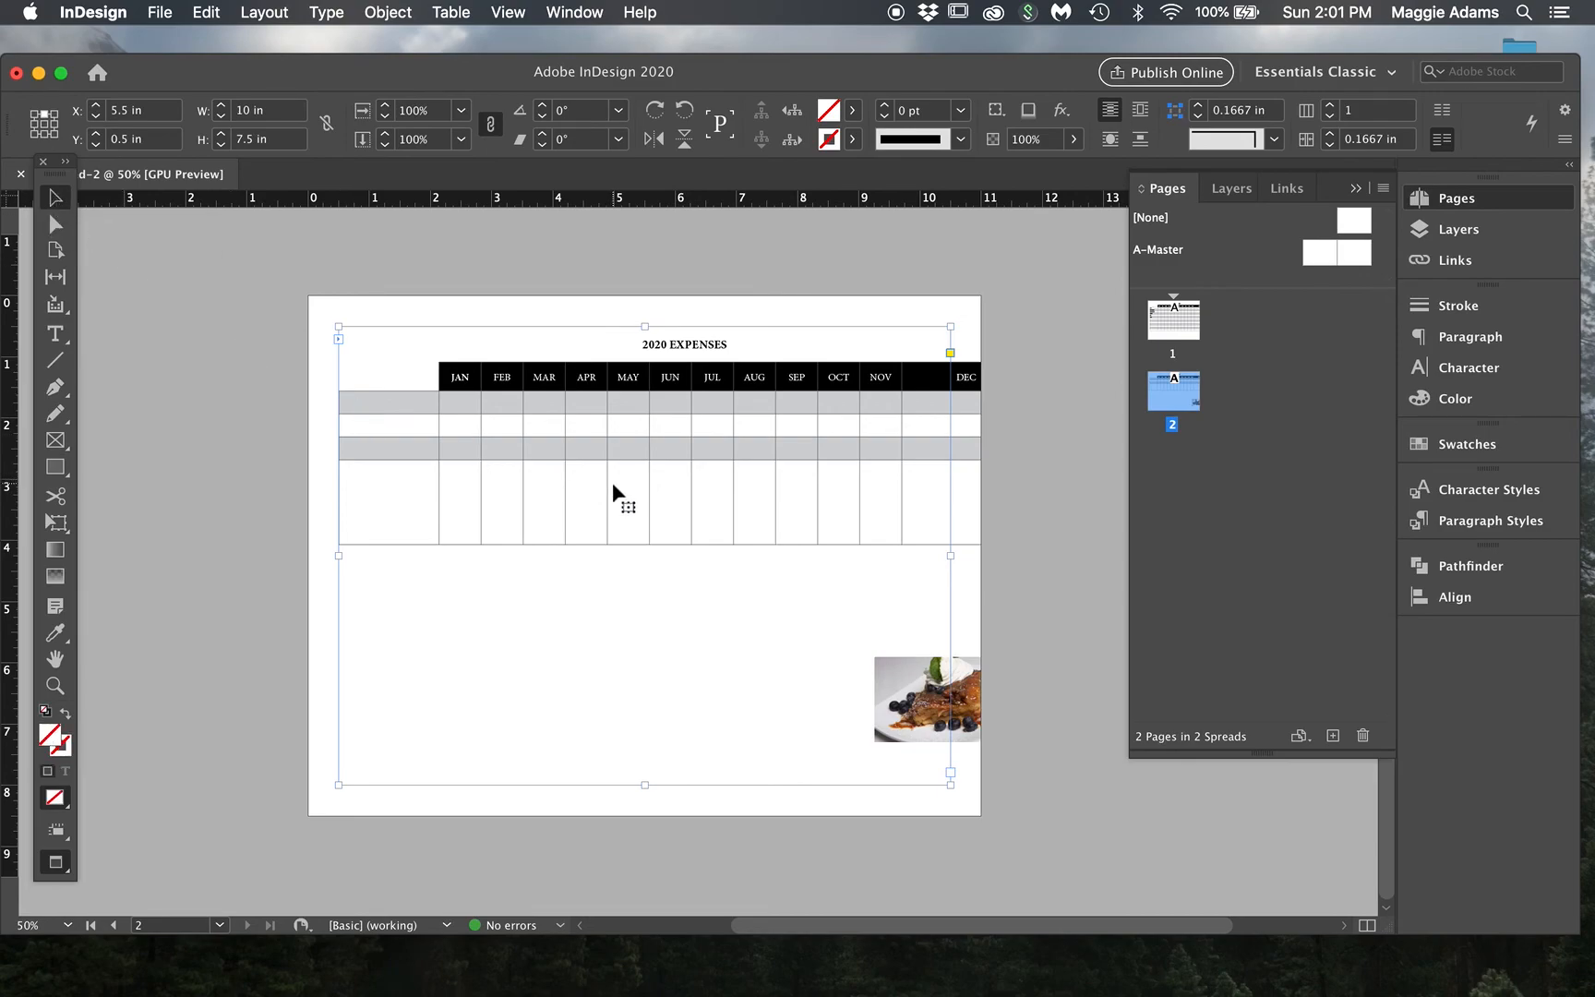
pyautogui.click(959, 692)
pyautogui.press('Delete')
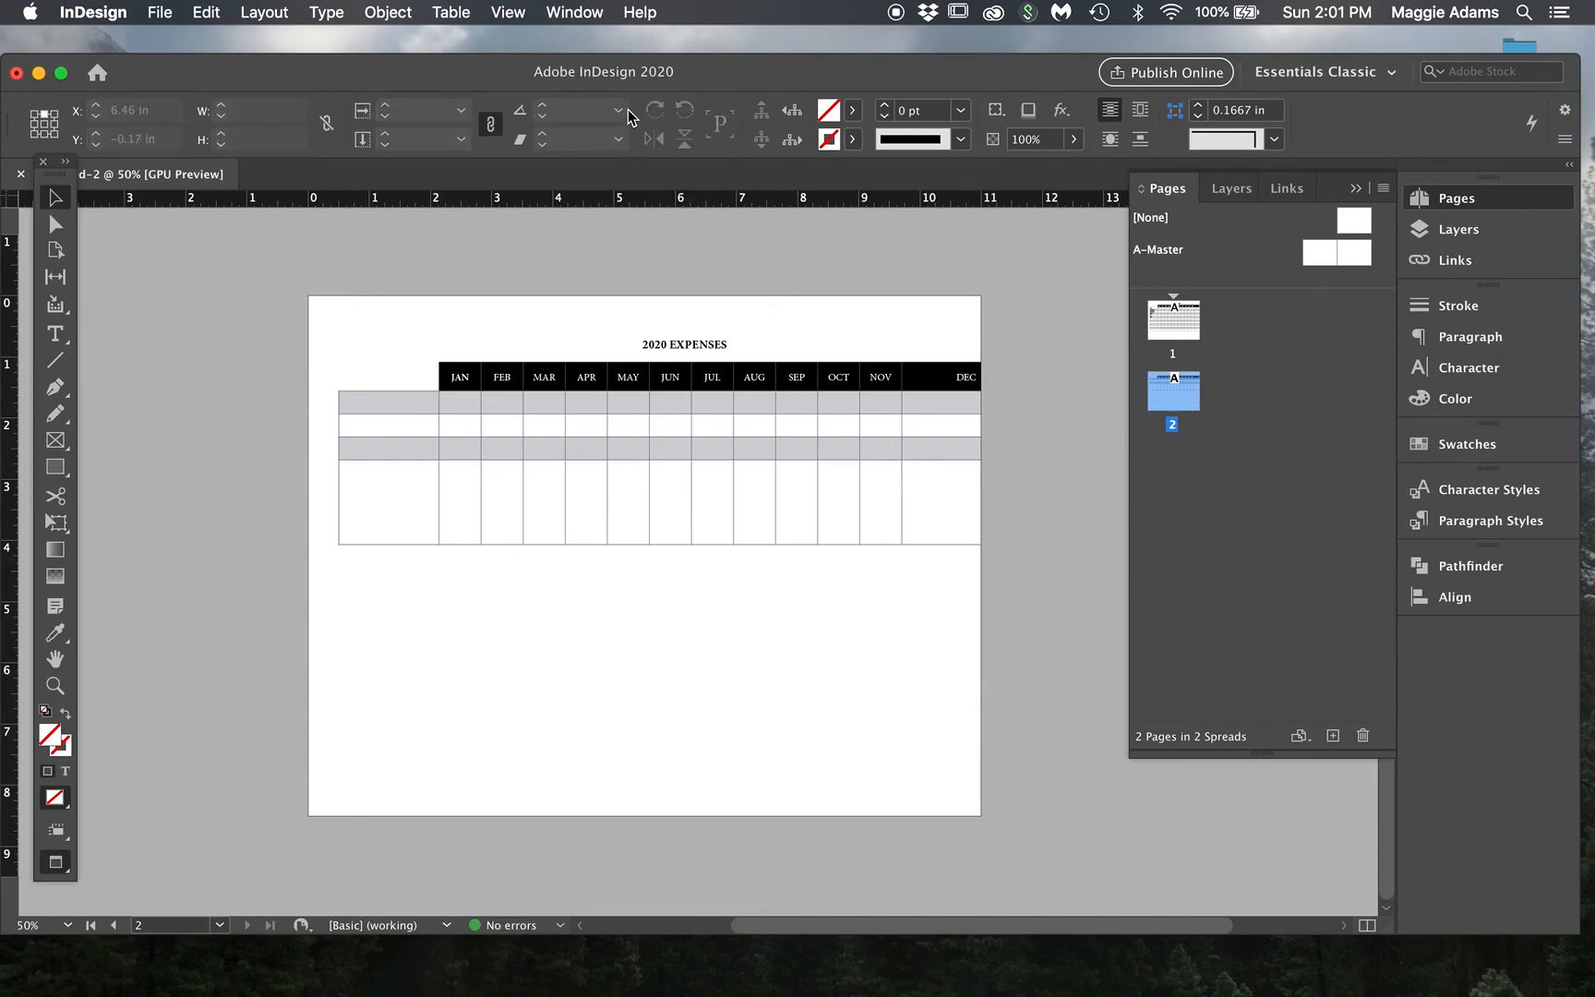
pyautogui.click(572, 11)
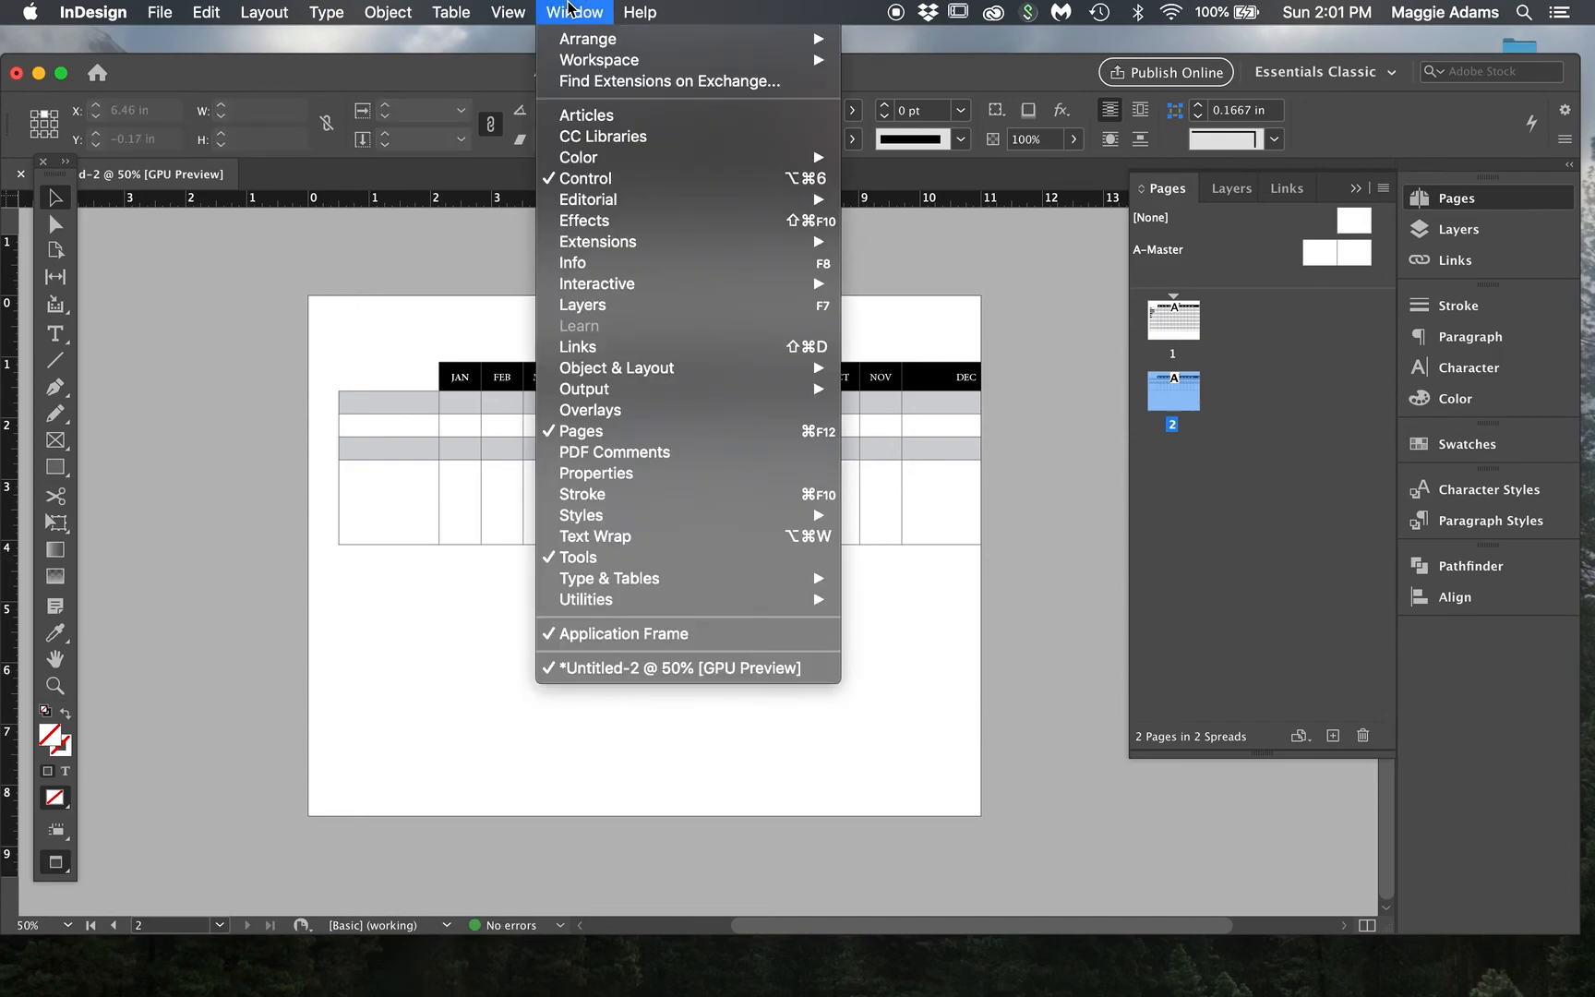
pyautogui.click(449, 298)
pyautogui.scroll(10, 449, 294)
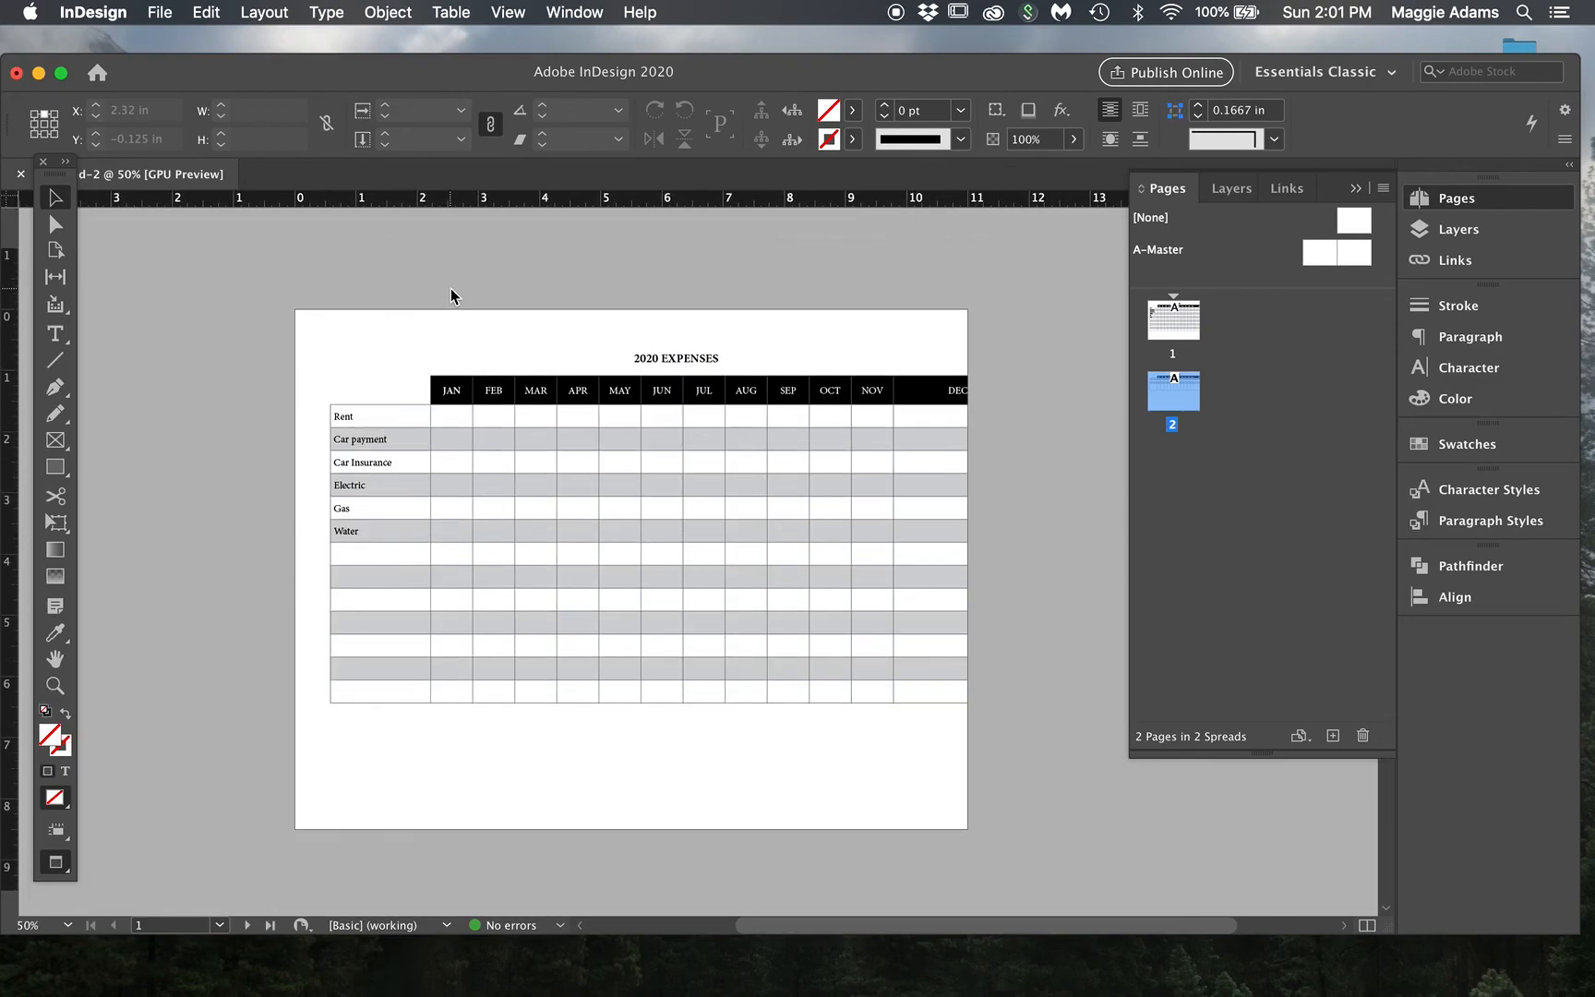
pyautogui.click(694, 498)
pyautogui.click(1015, 466)
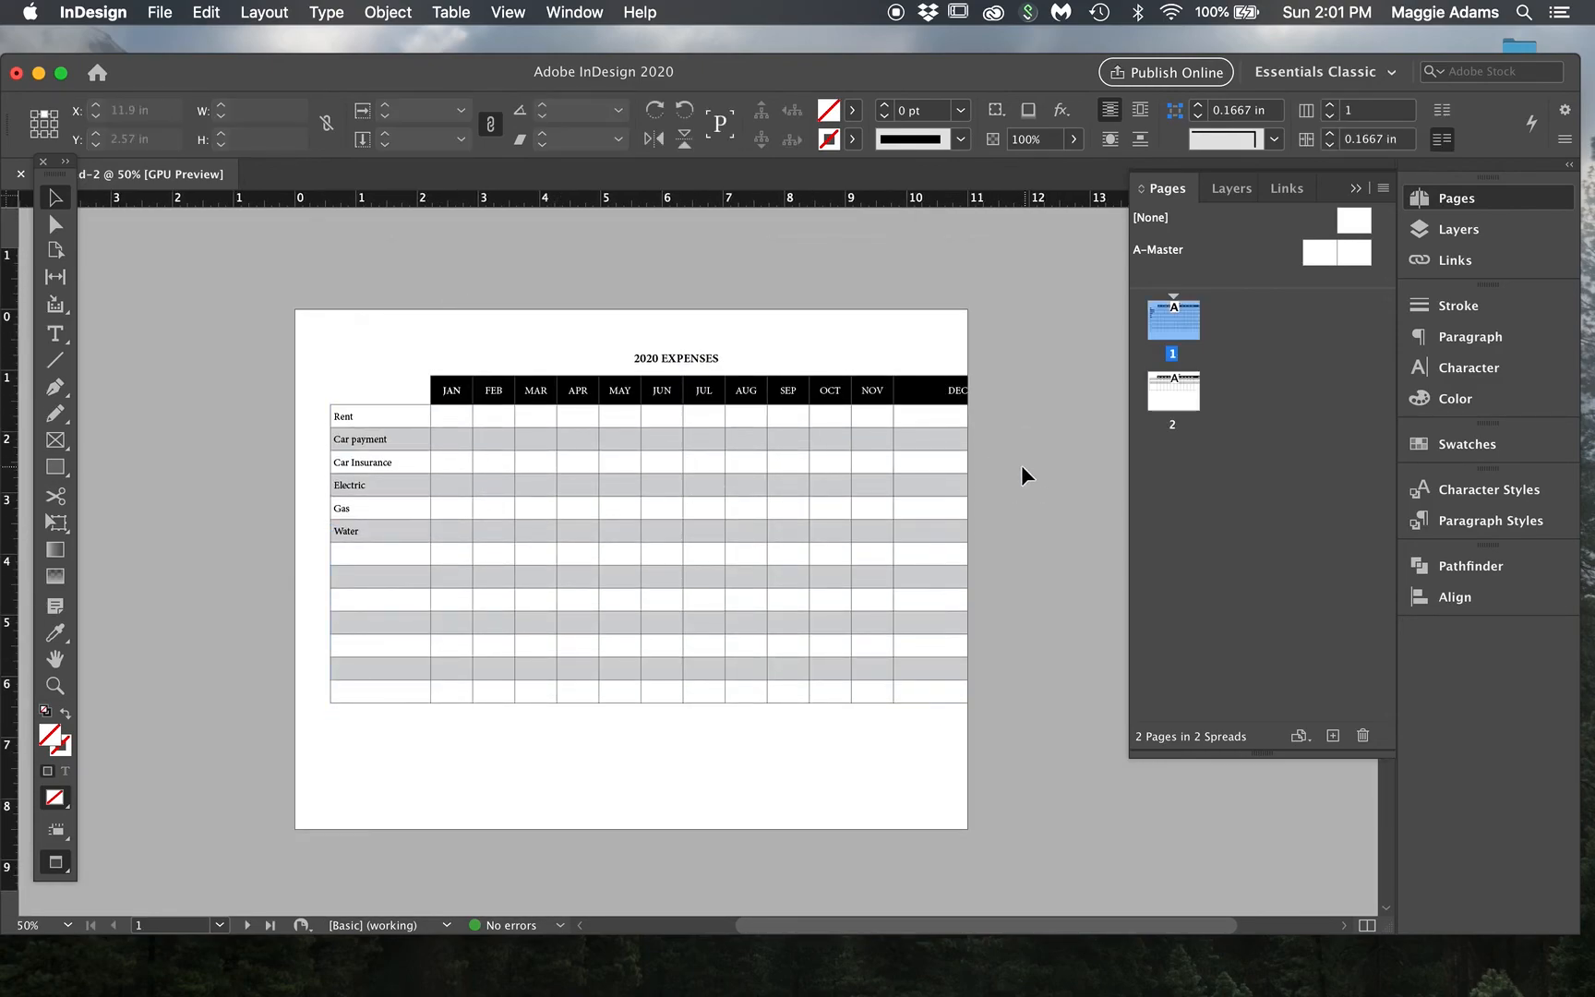
pyautogui.doubleClick(900, 415)
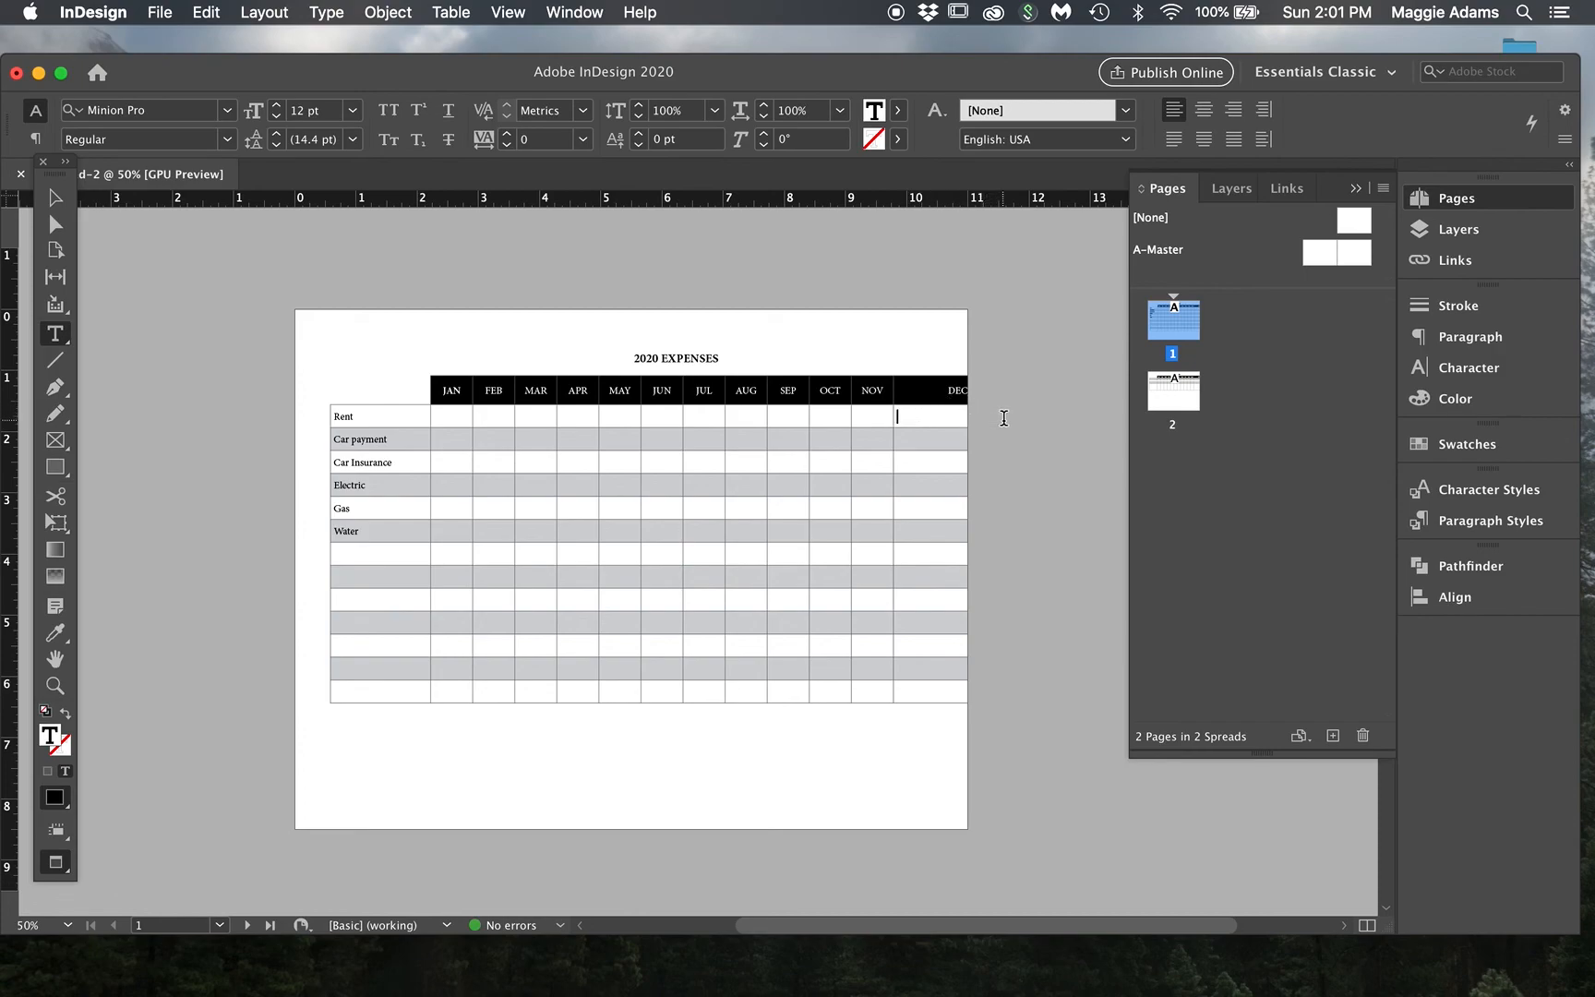
pyautogui.click(55, 198)
pyautogui.click(198, 350)
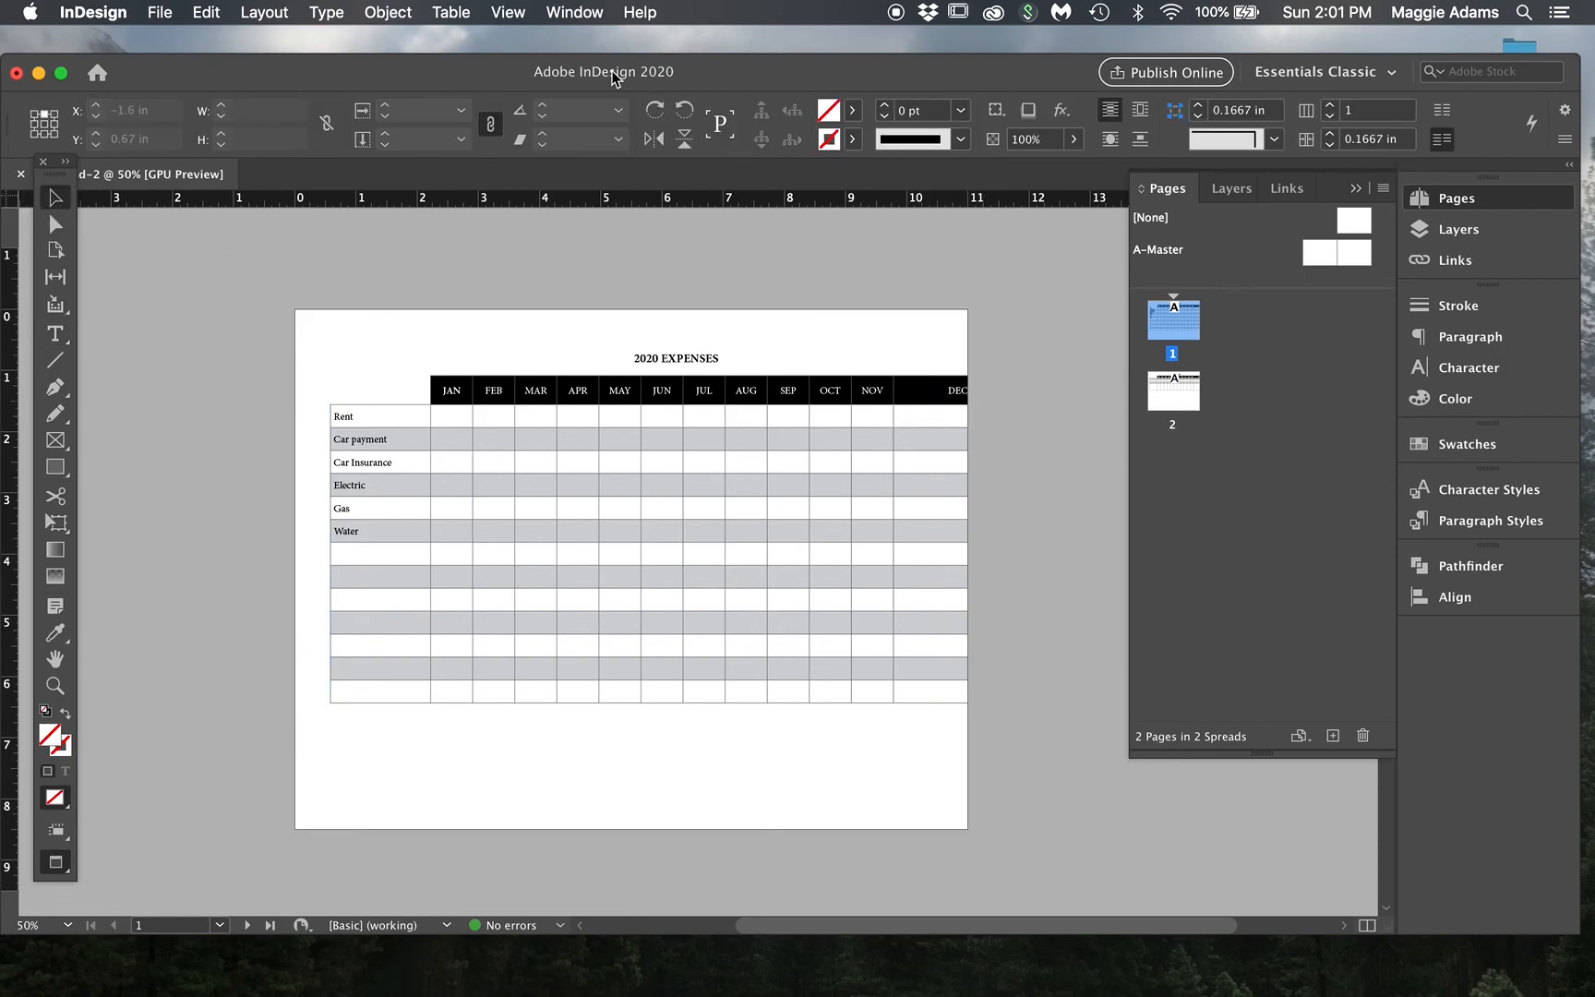
# Step: Extend the bottom edge of page 1's table frame so only the tall last row flows onto page 2
pyautogui.moveTo(811, 64); pyautogui.dragTo(838, 36)
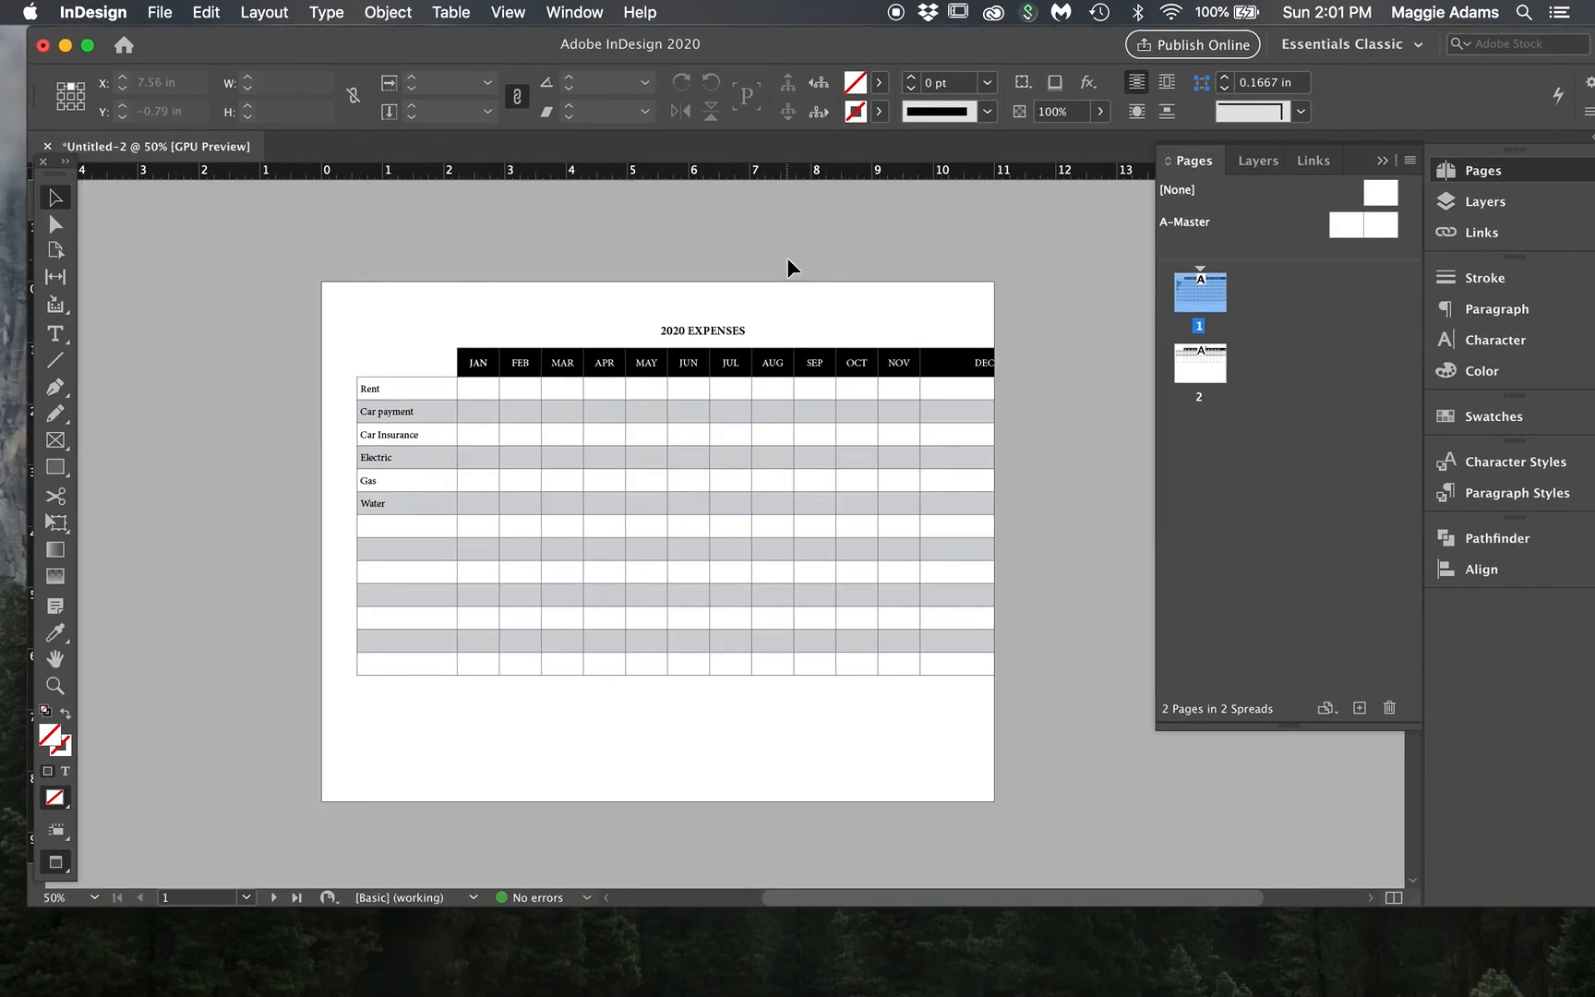
pyautogui.scroll(-10, 786, 258)
pyautogui.click(748, 416)
pyautogui.scroll(5, 749, 420)
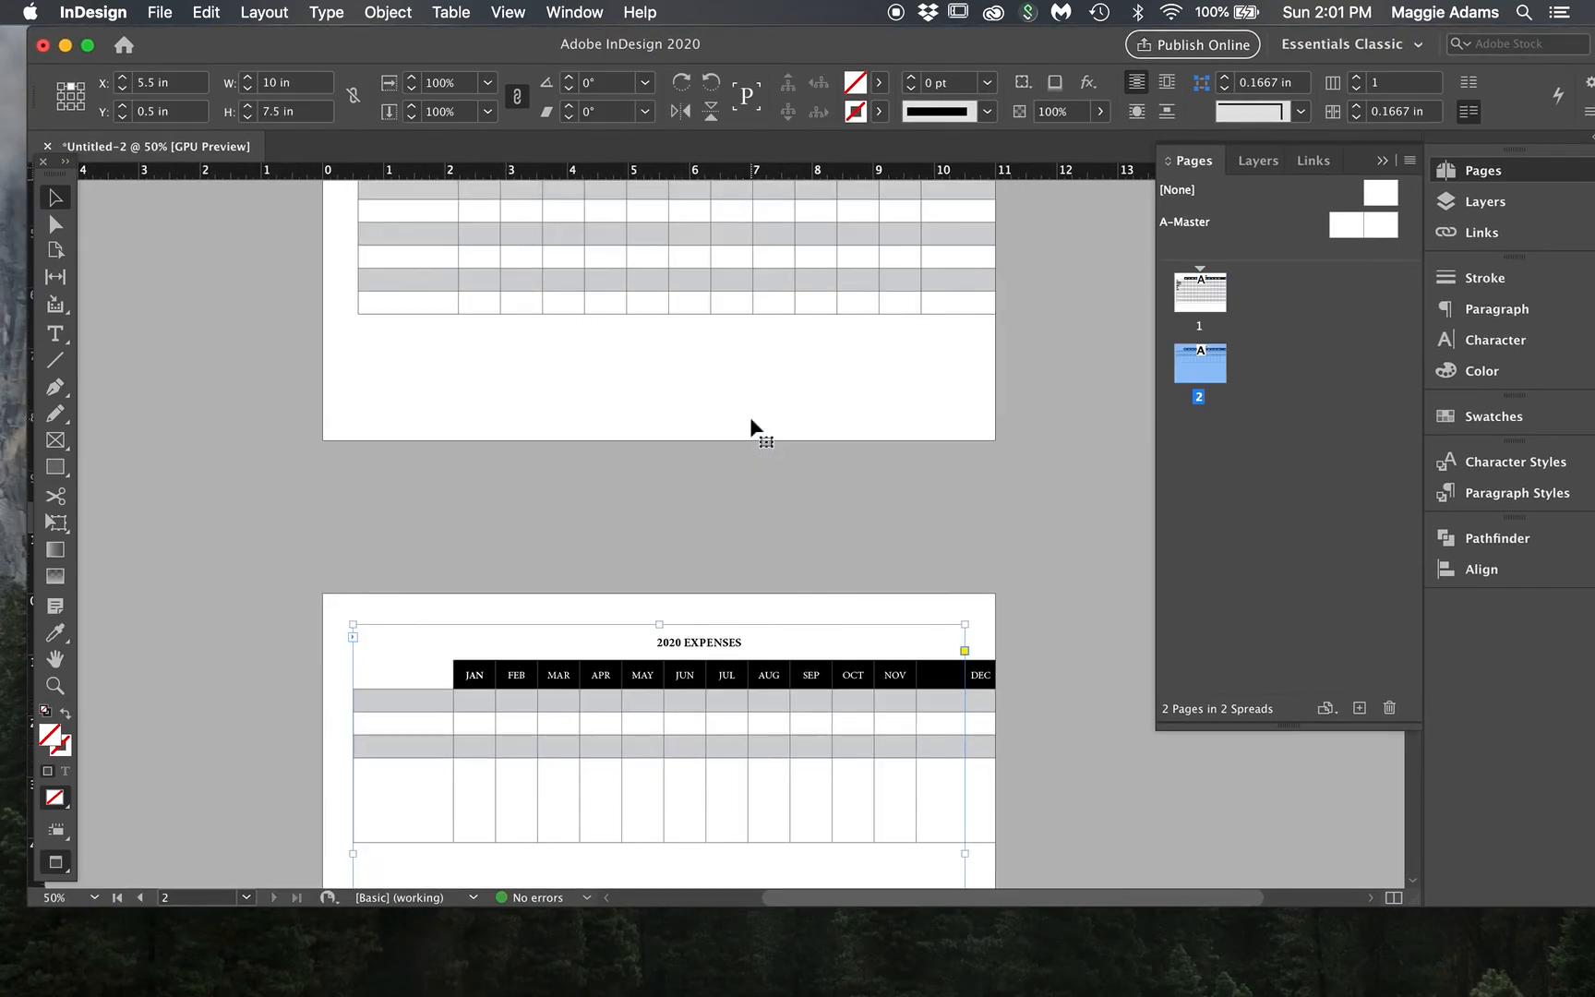
pyautogui.scroll(2, 752, 421)
pyautogui.click(733, 331)
pyautogui.moveTo(660, 377); pyautogui.dragTo(661, 467)
pyautogui.click(697, 531)
pyautogui.scroll(-2, 697, 532)
pyautogui.scroll(-2, 698, 532)
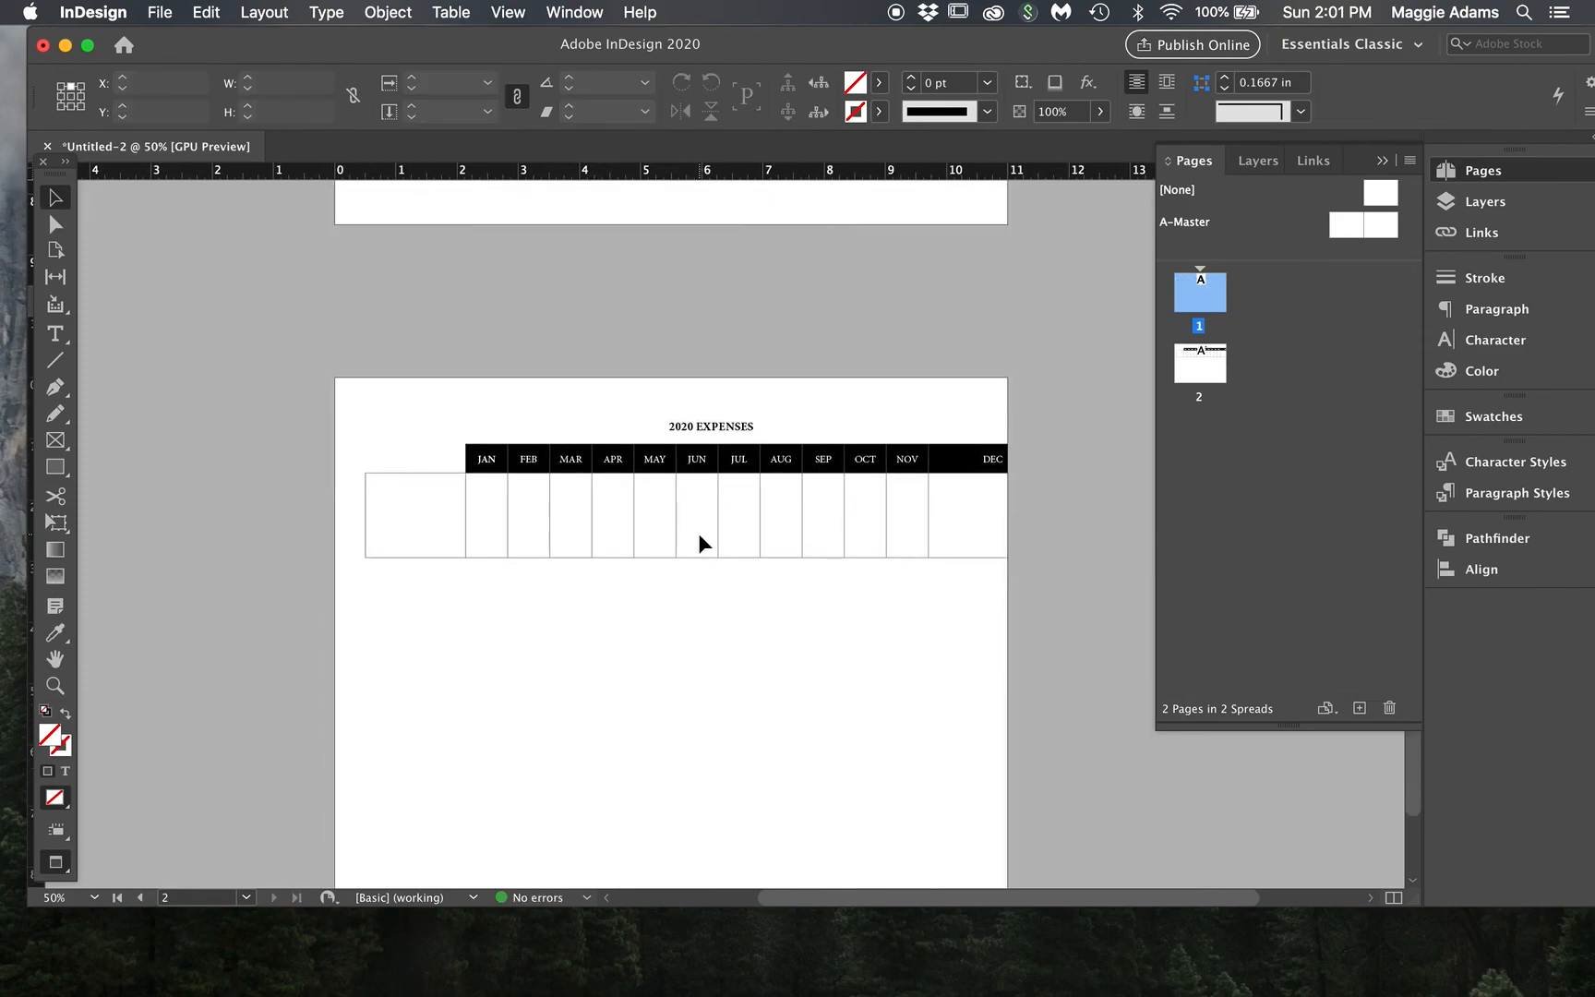
# Step: Delete the threaded table frame from page 2, leaving the page empty
pyautogui.click(712, 551)
pyautogui.press('BackSpace')
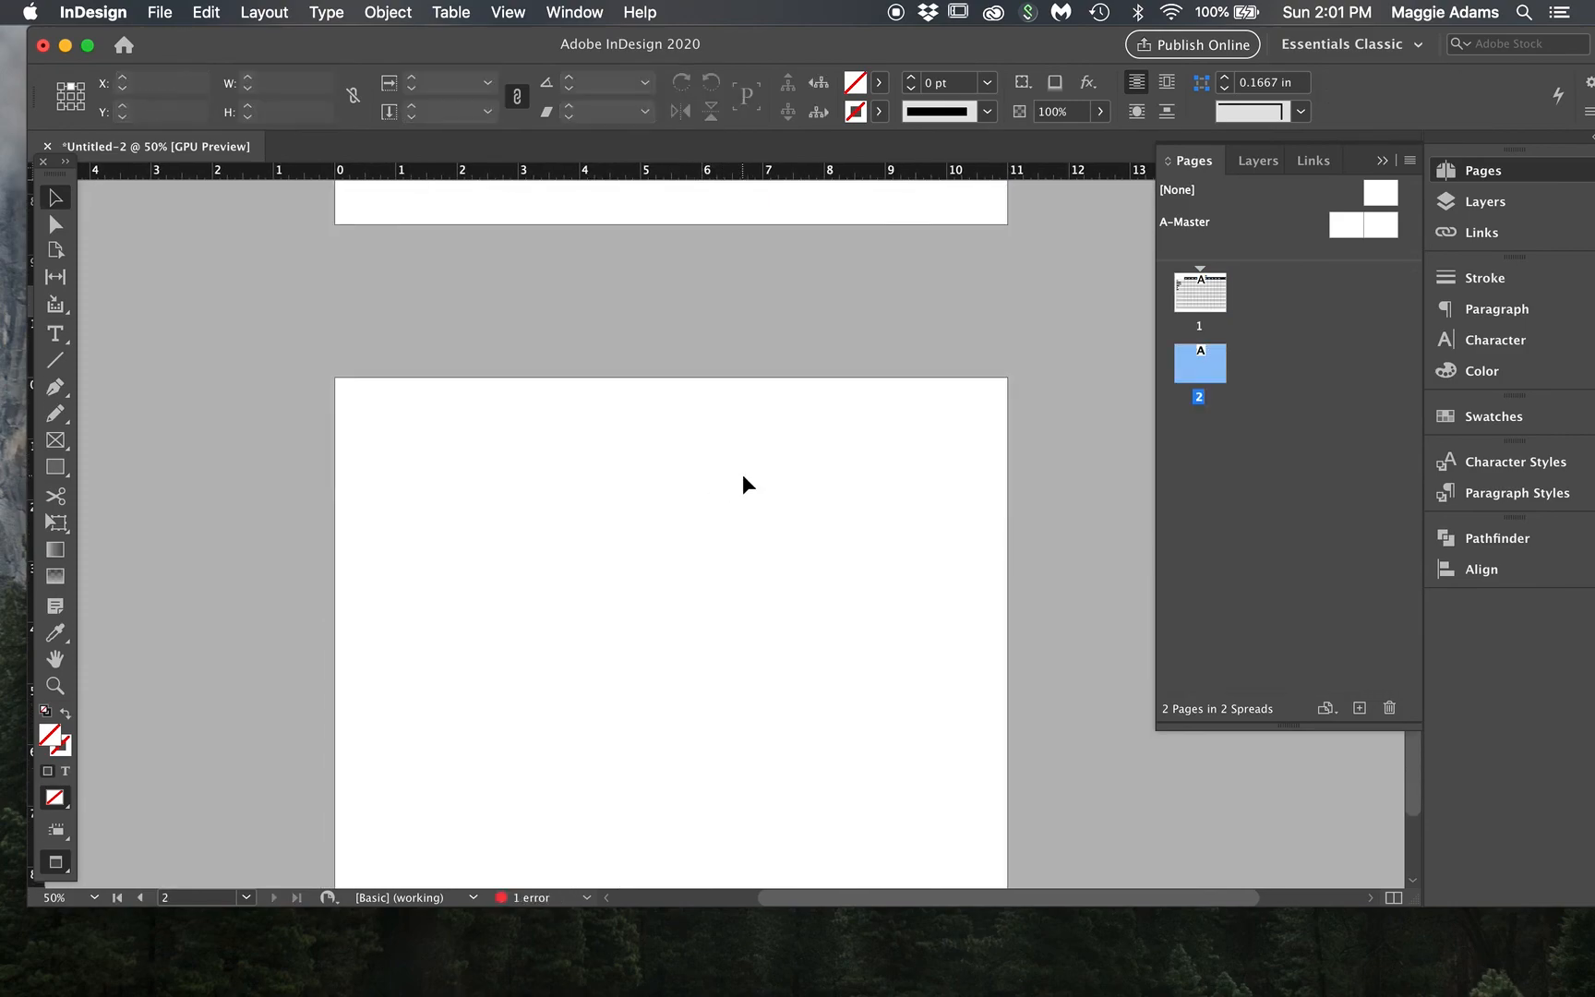
pyautogui.click(55, 333)
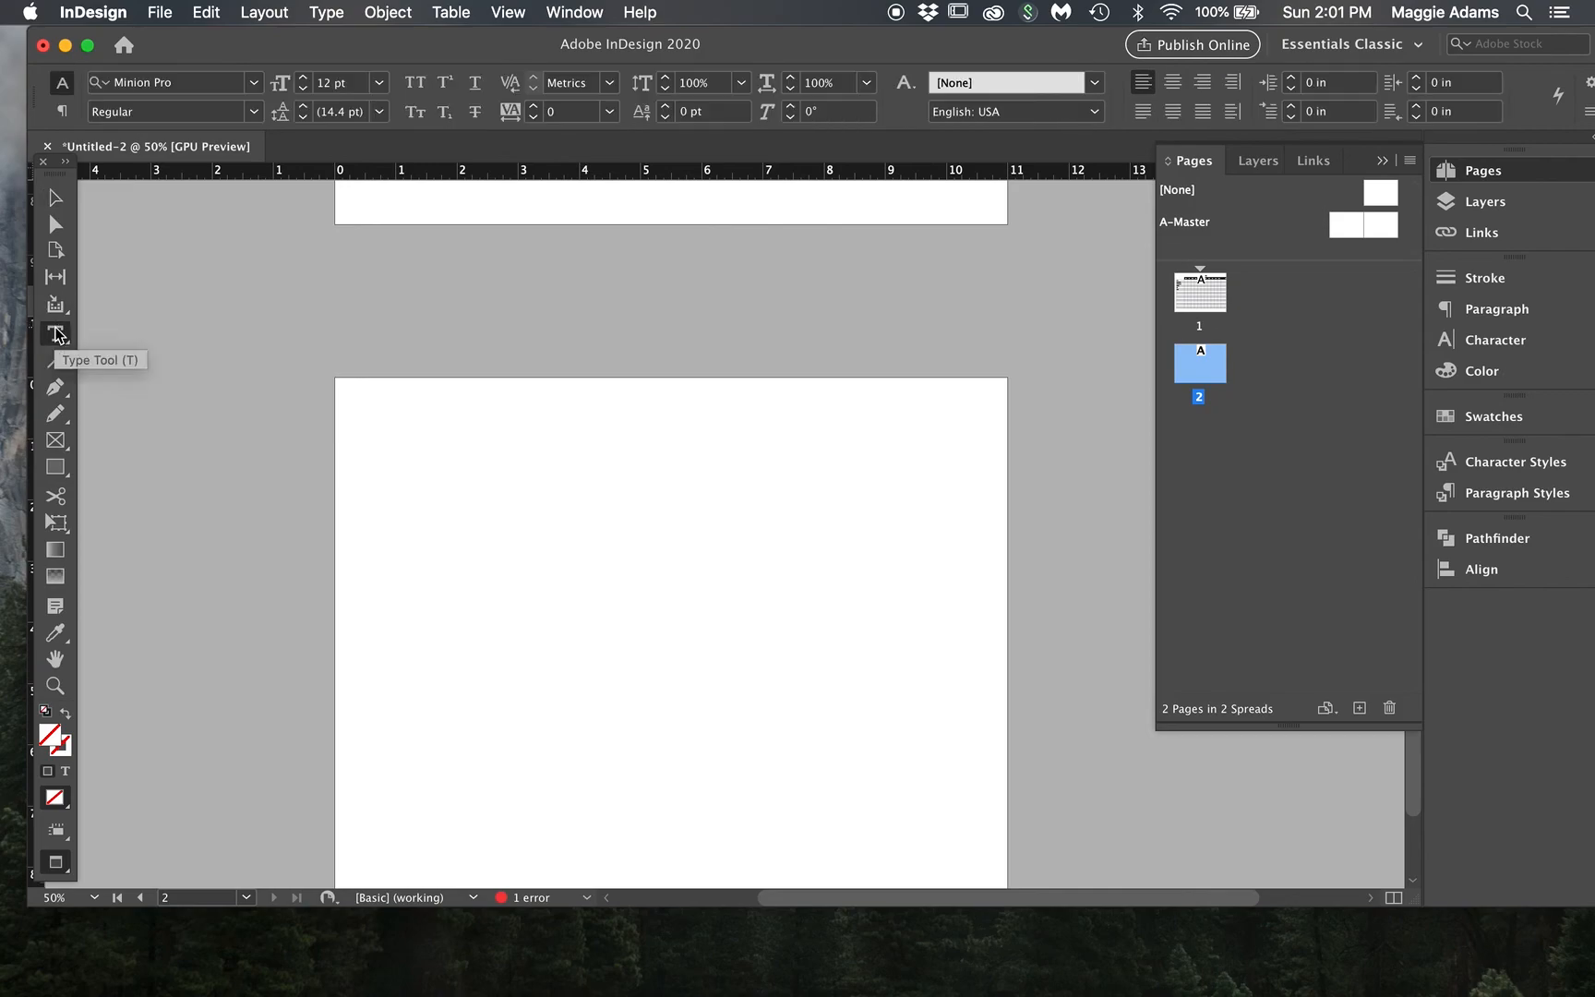
pyautogui.click(55, 196)
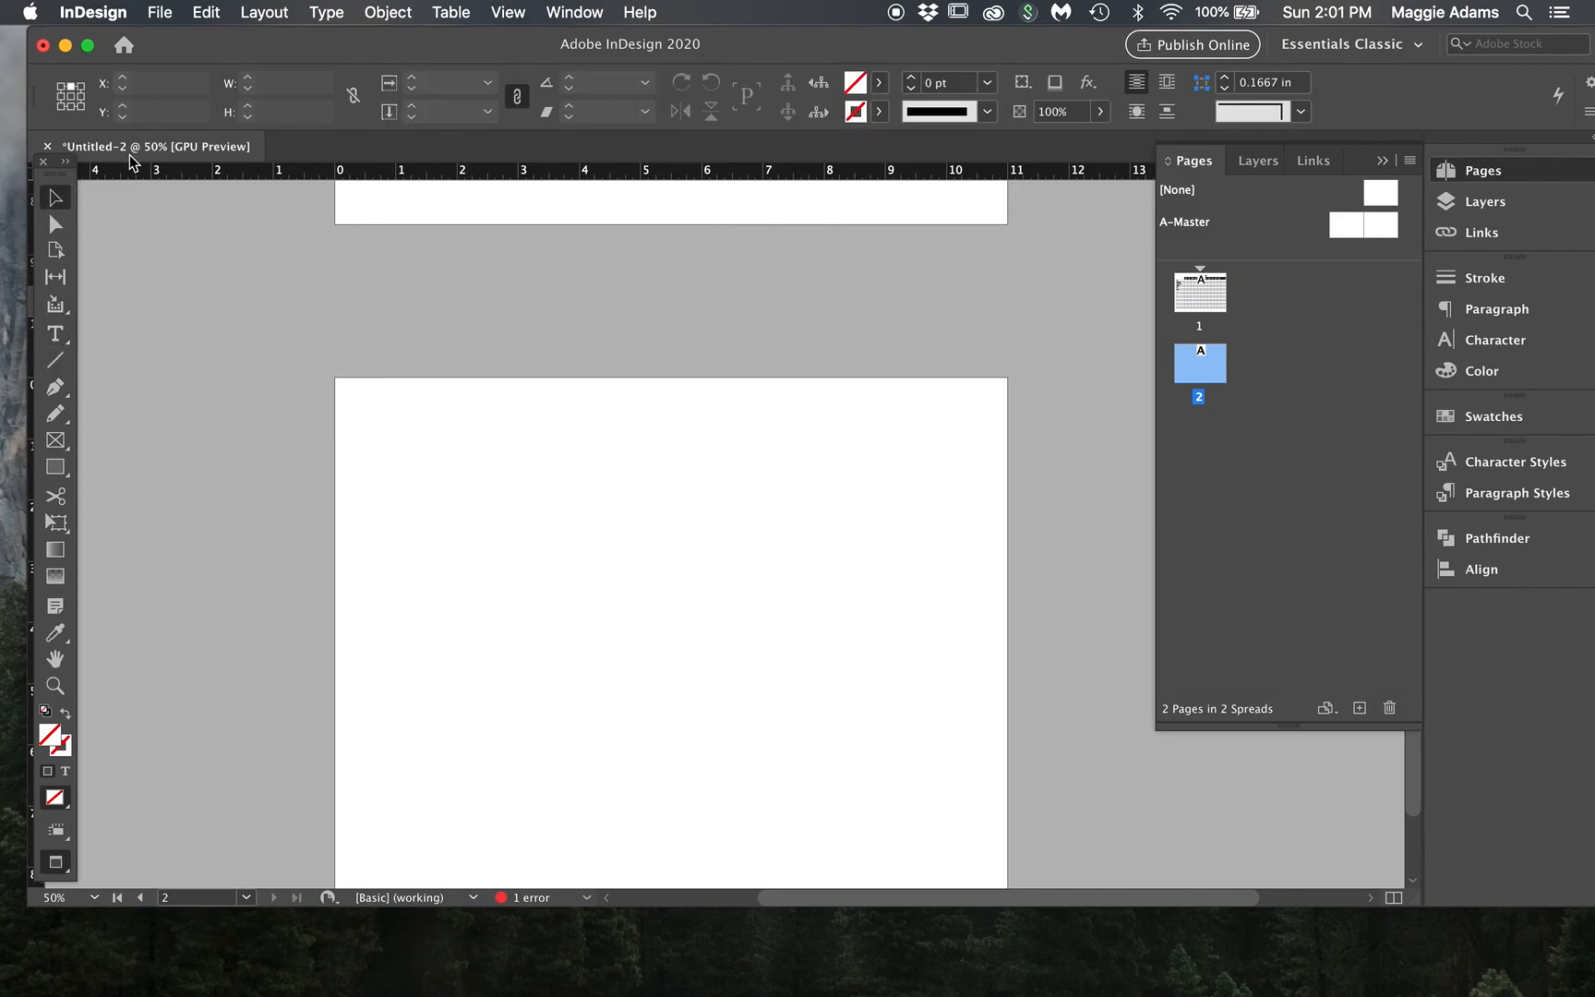
# Step: Place the Excel file Chart.xlsx near page 2's upper-left corner in a text frame about 10 by 6.79 in
pyautogui.click(159, 12)
pyautogui.click(203, 293)
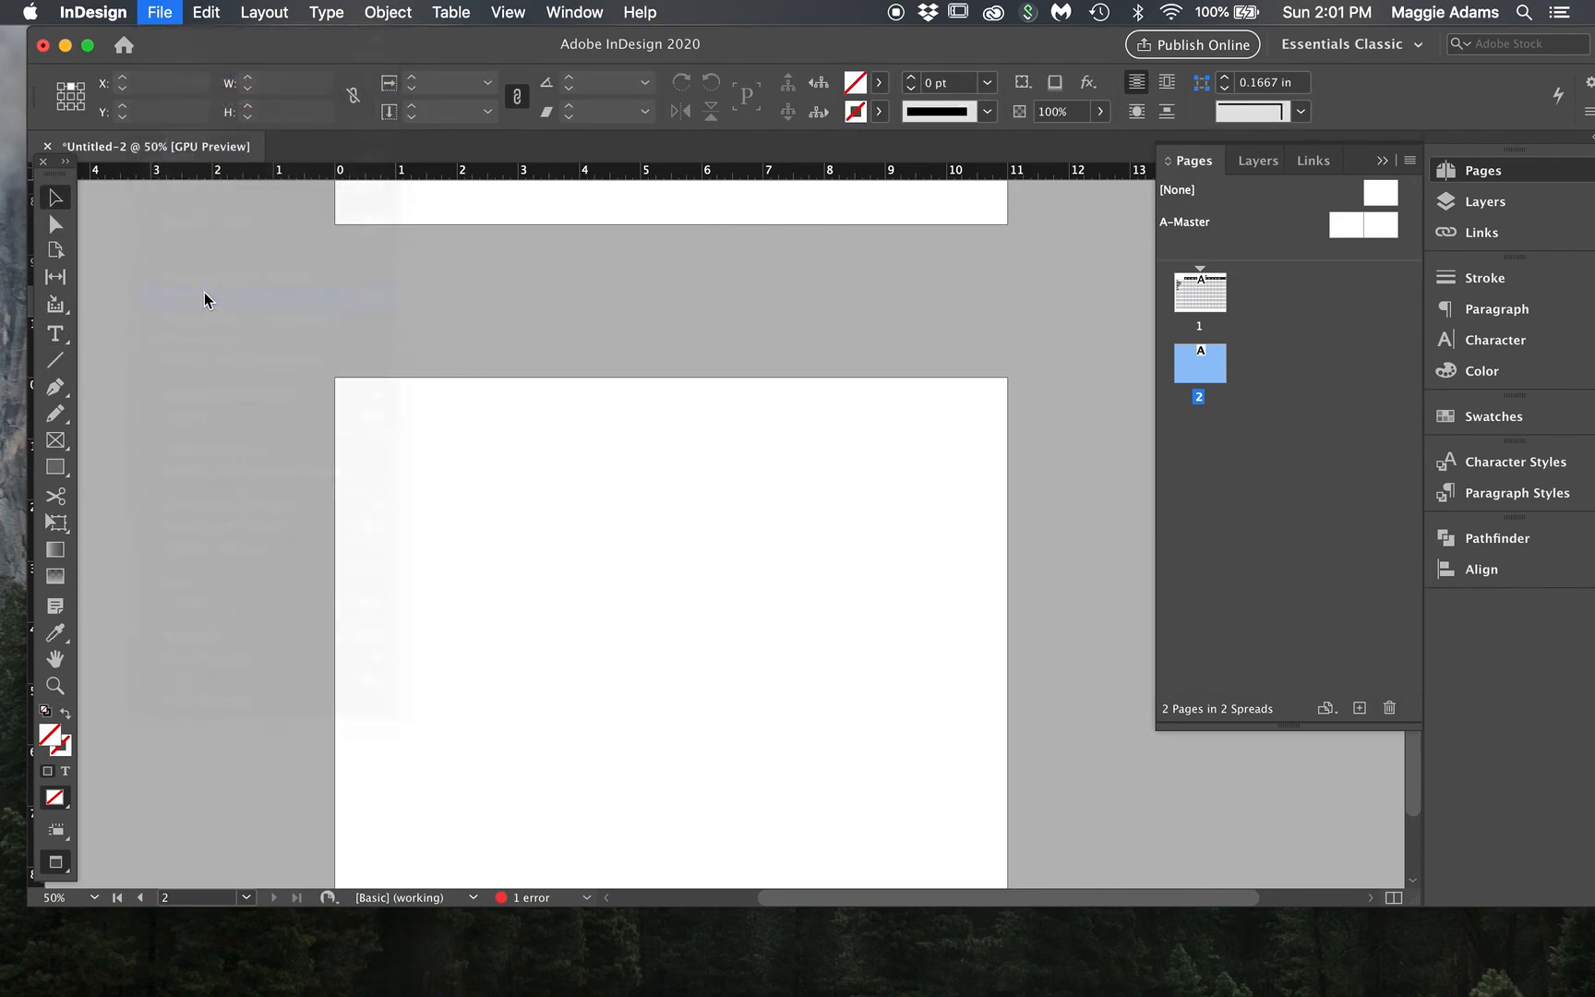
pyautogui.click(361, 186)
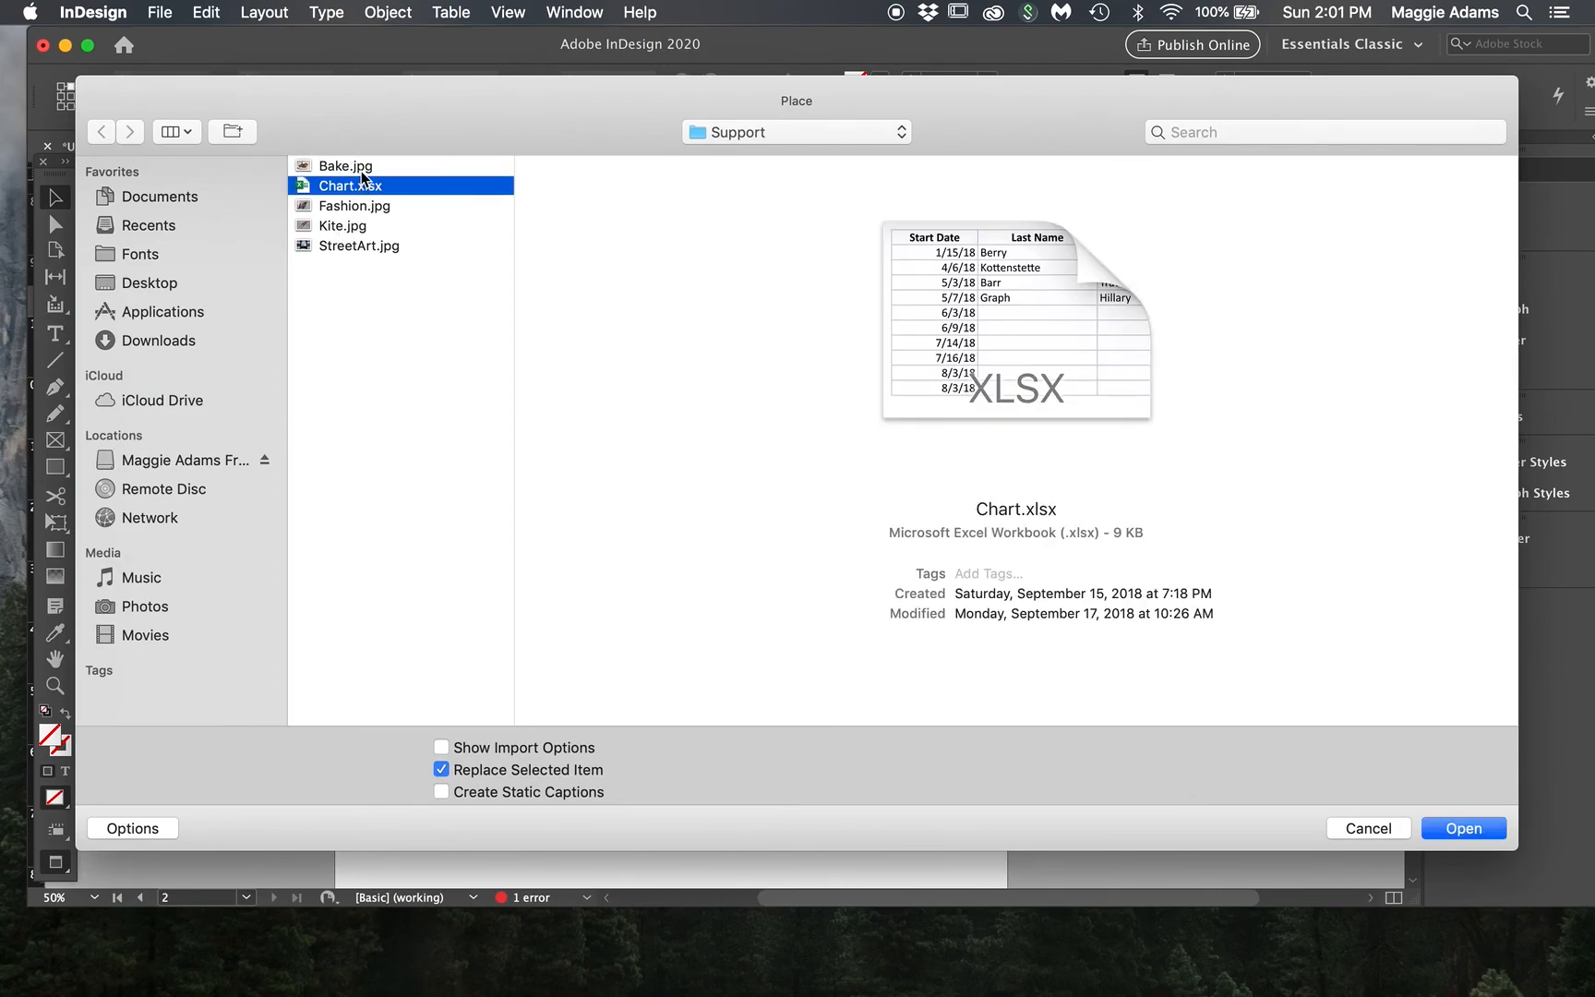
pyautogui.click(1467, 828)
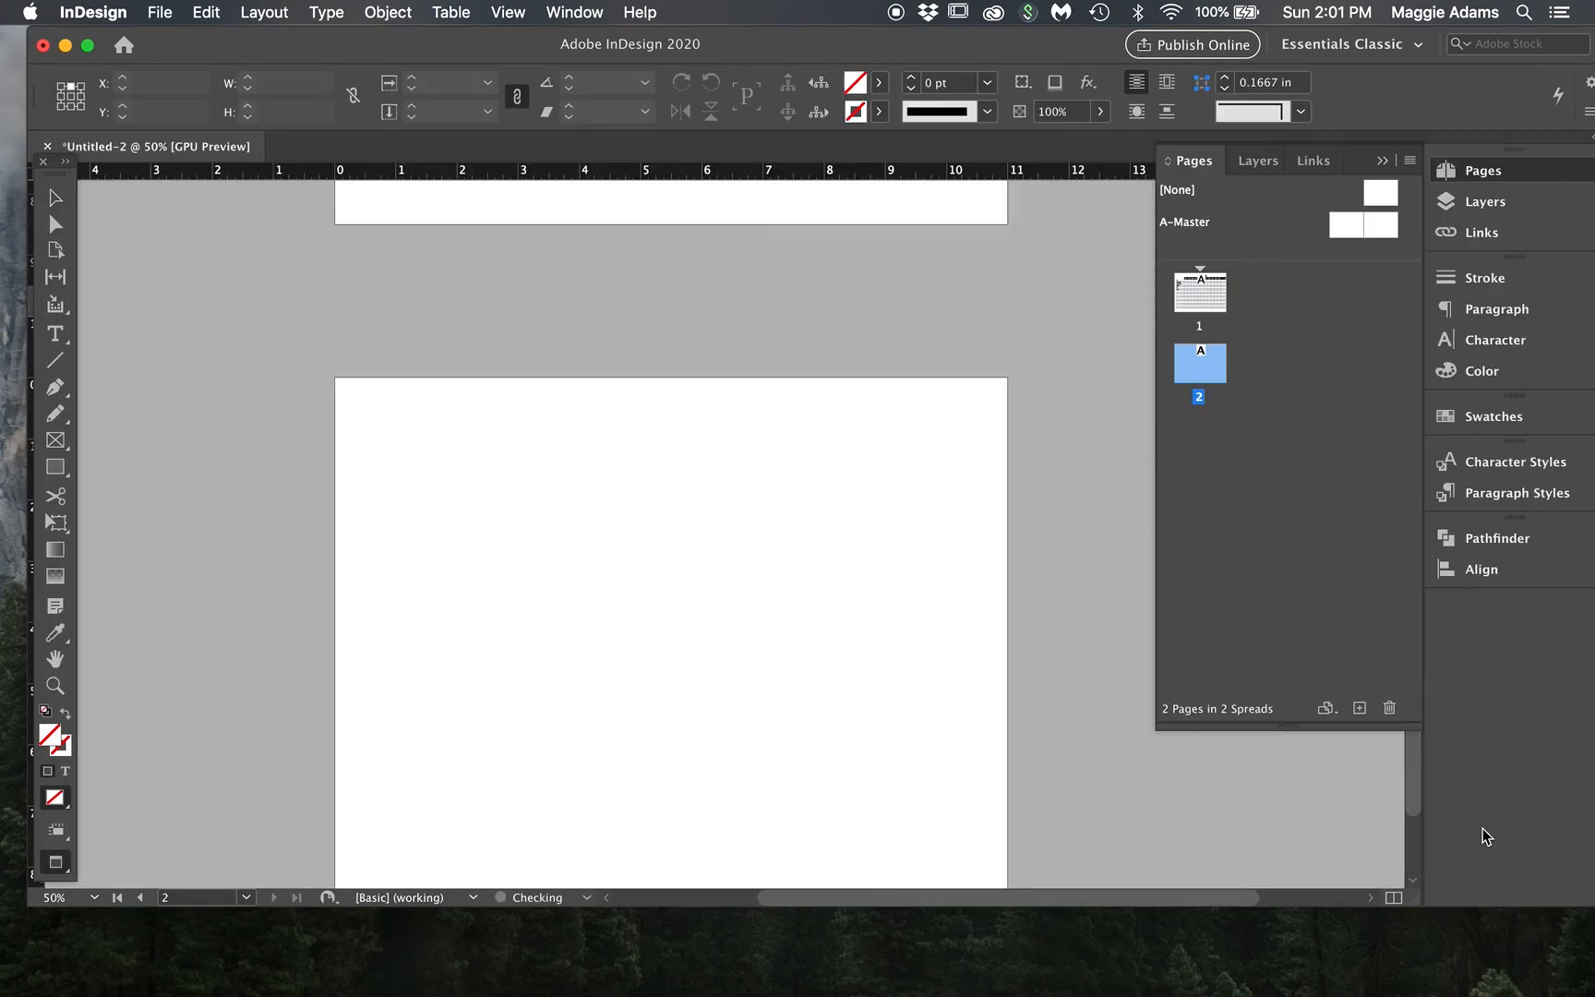
pyautogui.click(402, 451)
pyautogui.moveTo(402, 450); pyautogui.dragTo(419, 457)
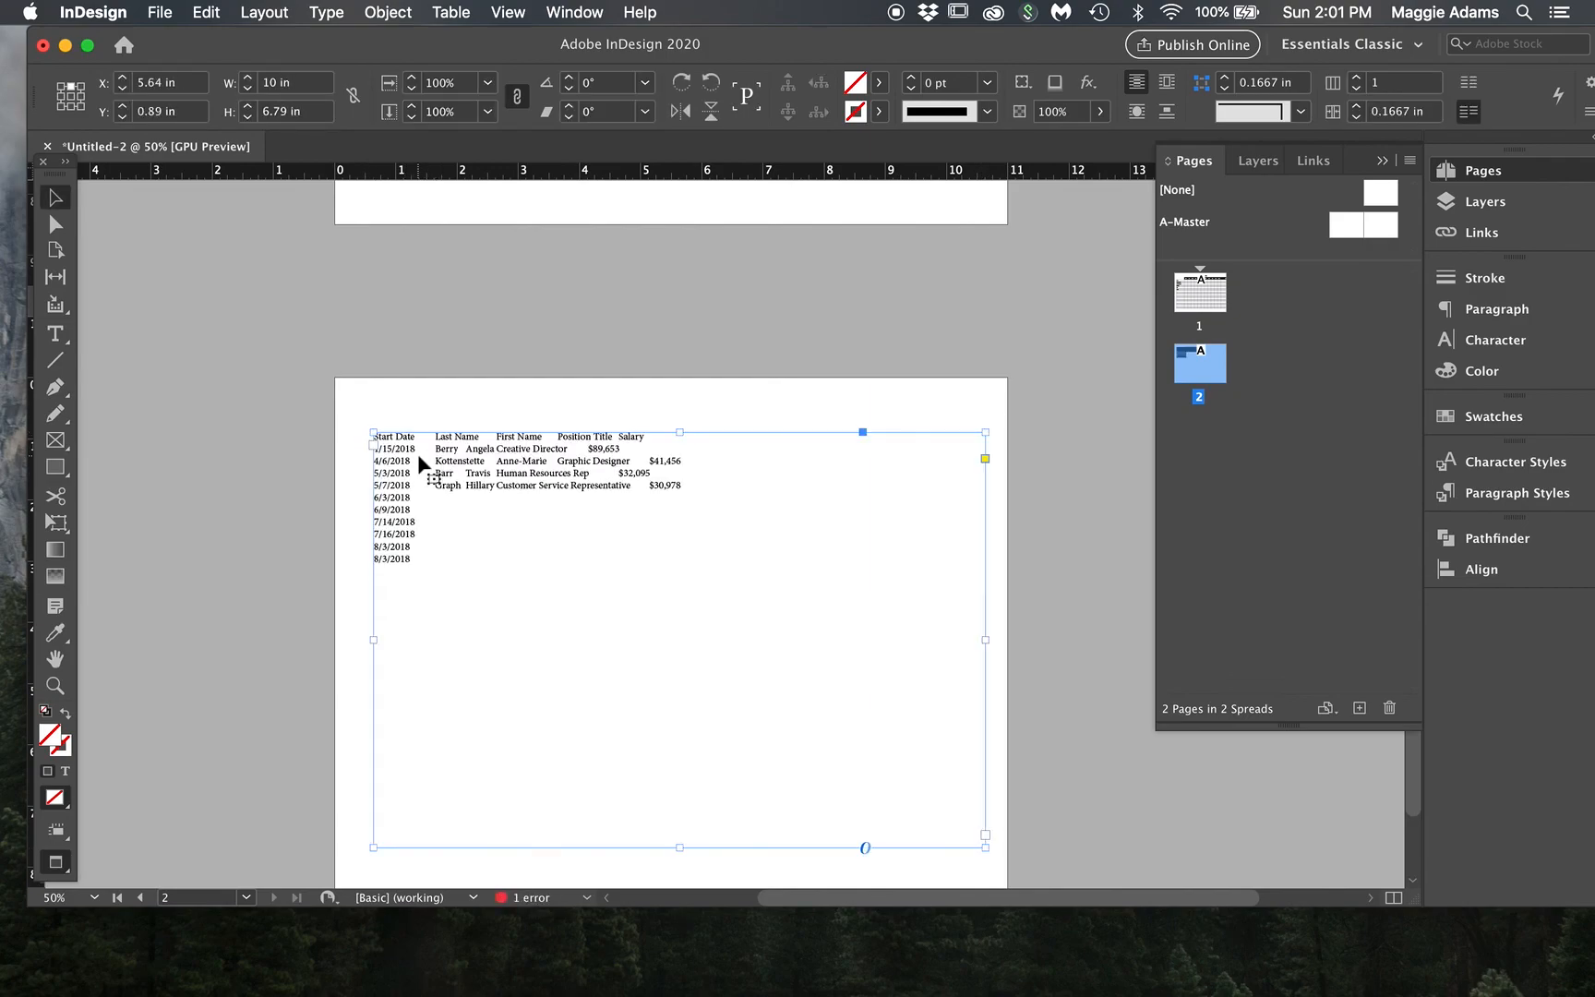
# Step: Try converting all the imported spreadsheet text on page 2 to a table with Tab column and Paragraph row separators
pyautogui.doubleClick(421, 551)
pyautogui.moveTo(426, 552); pyautogui.dragTo(356, 420)
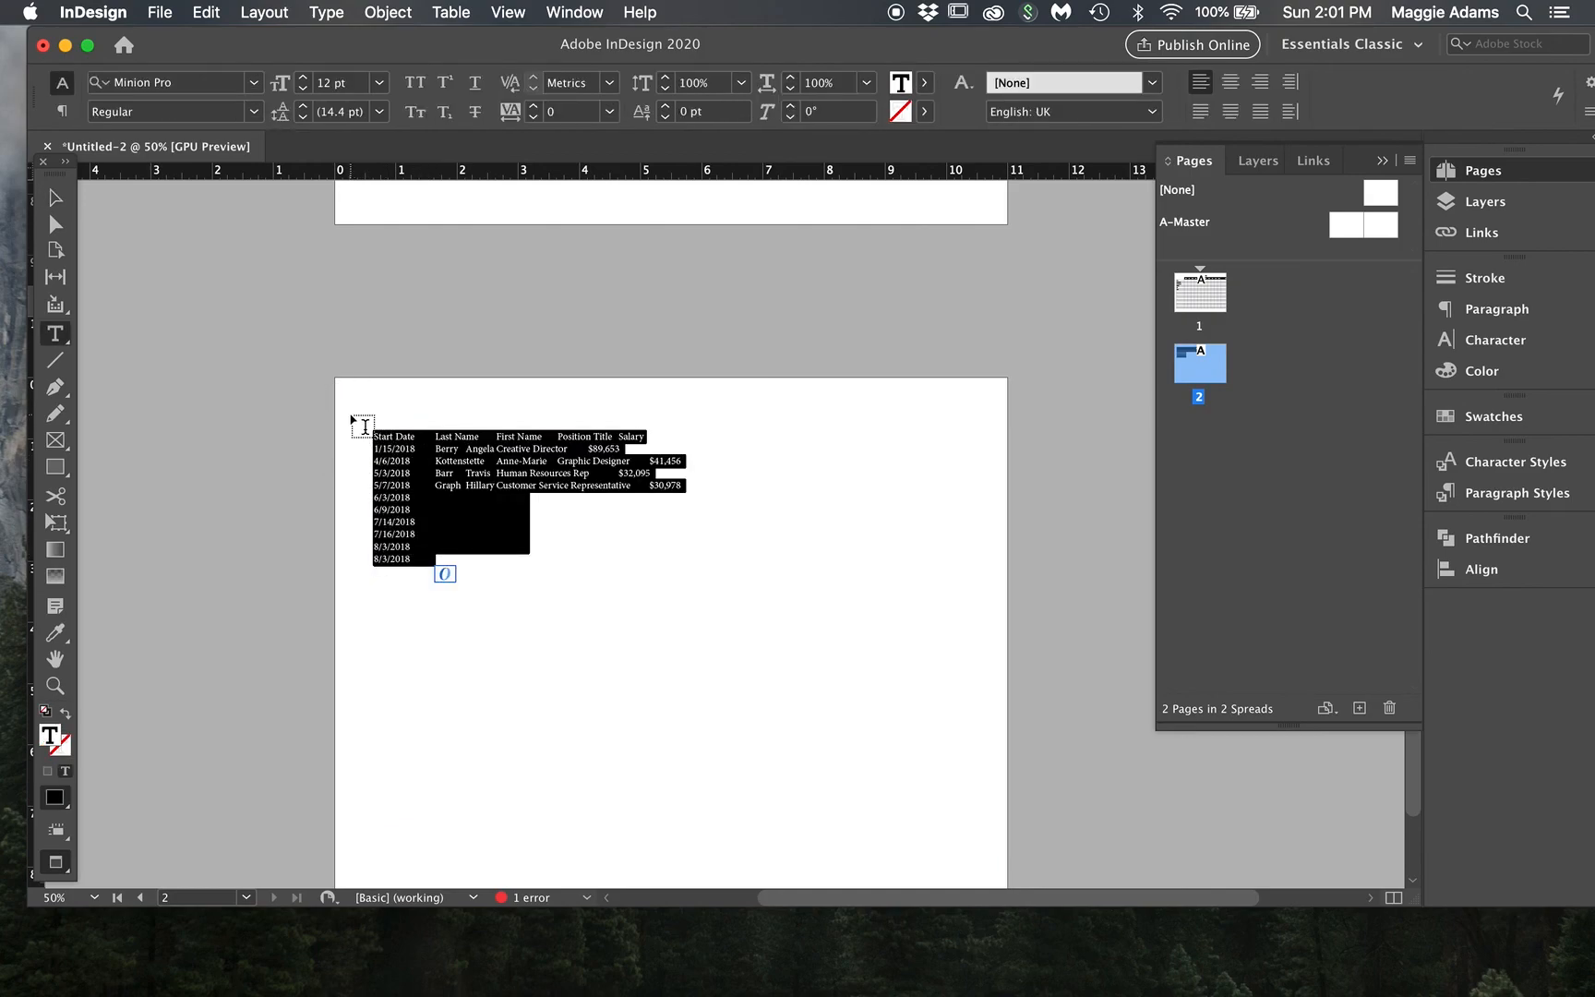
pyautogui.click(451, 12)
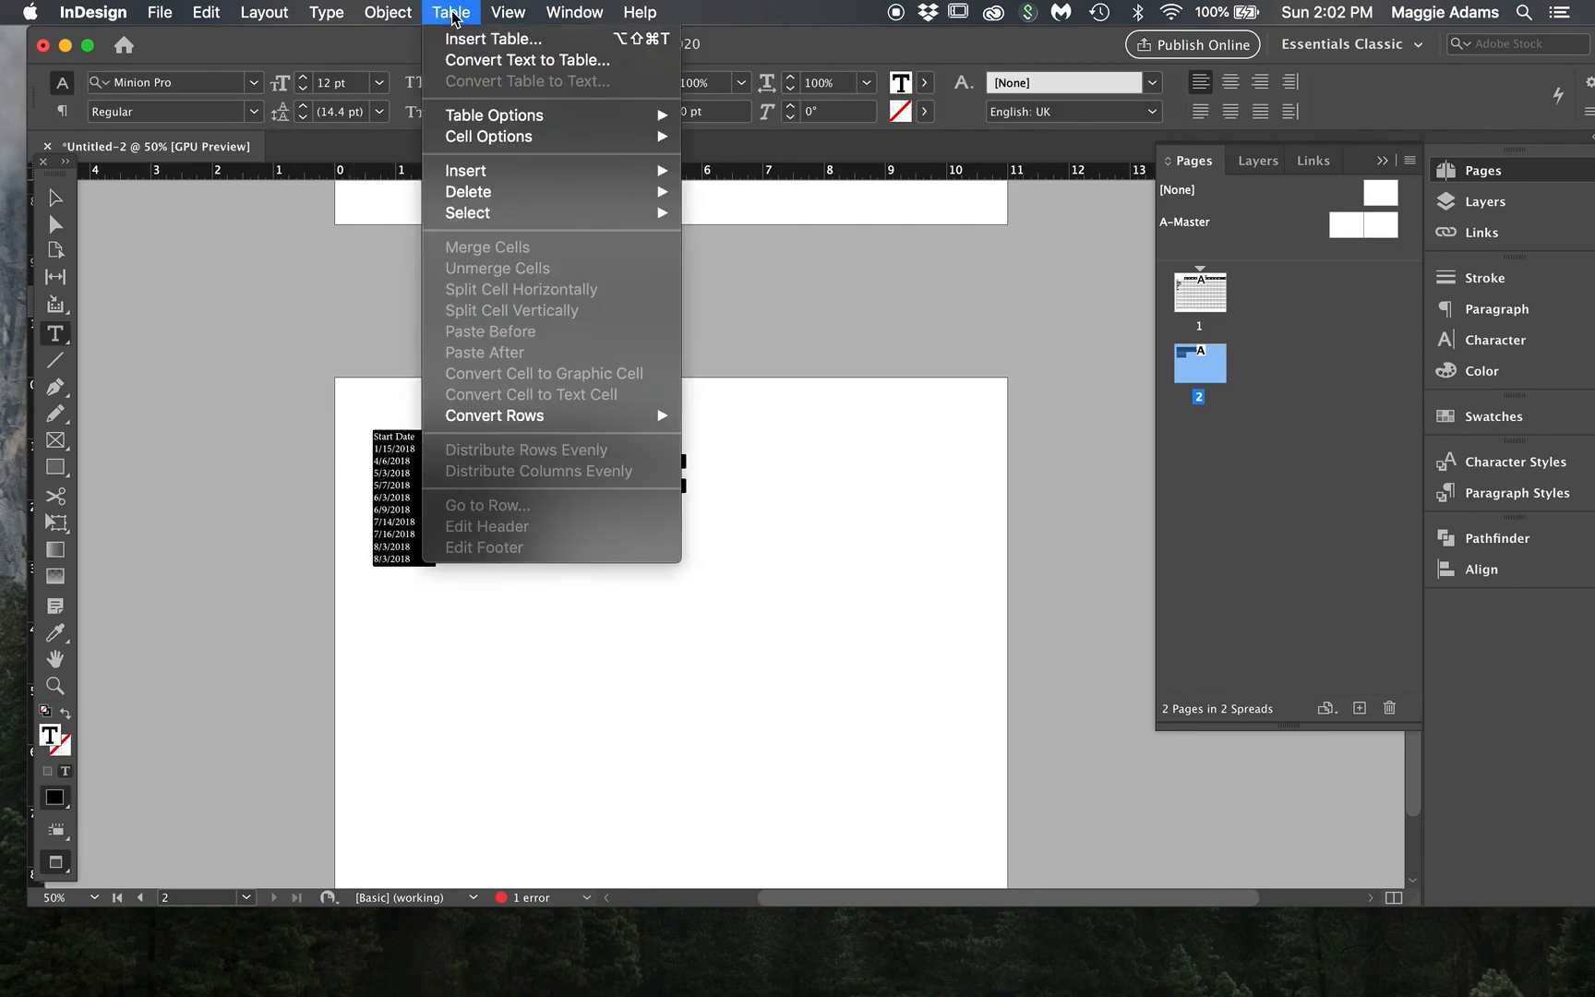
pyautogui.click(474, 65)
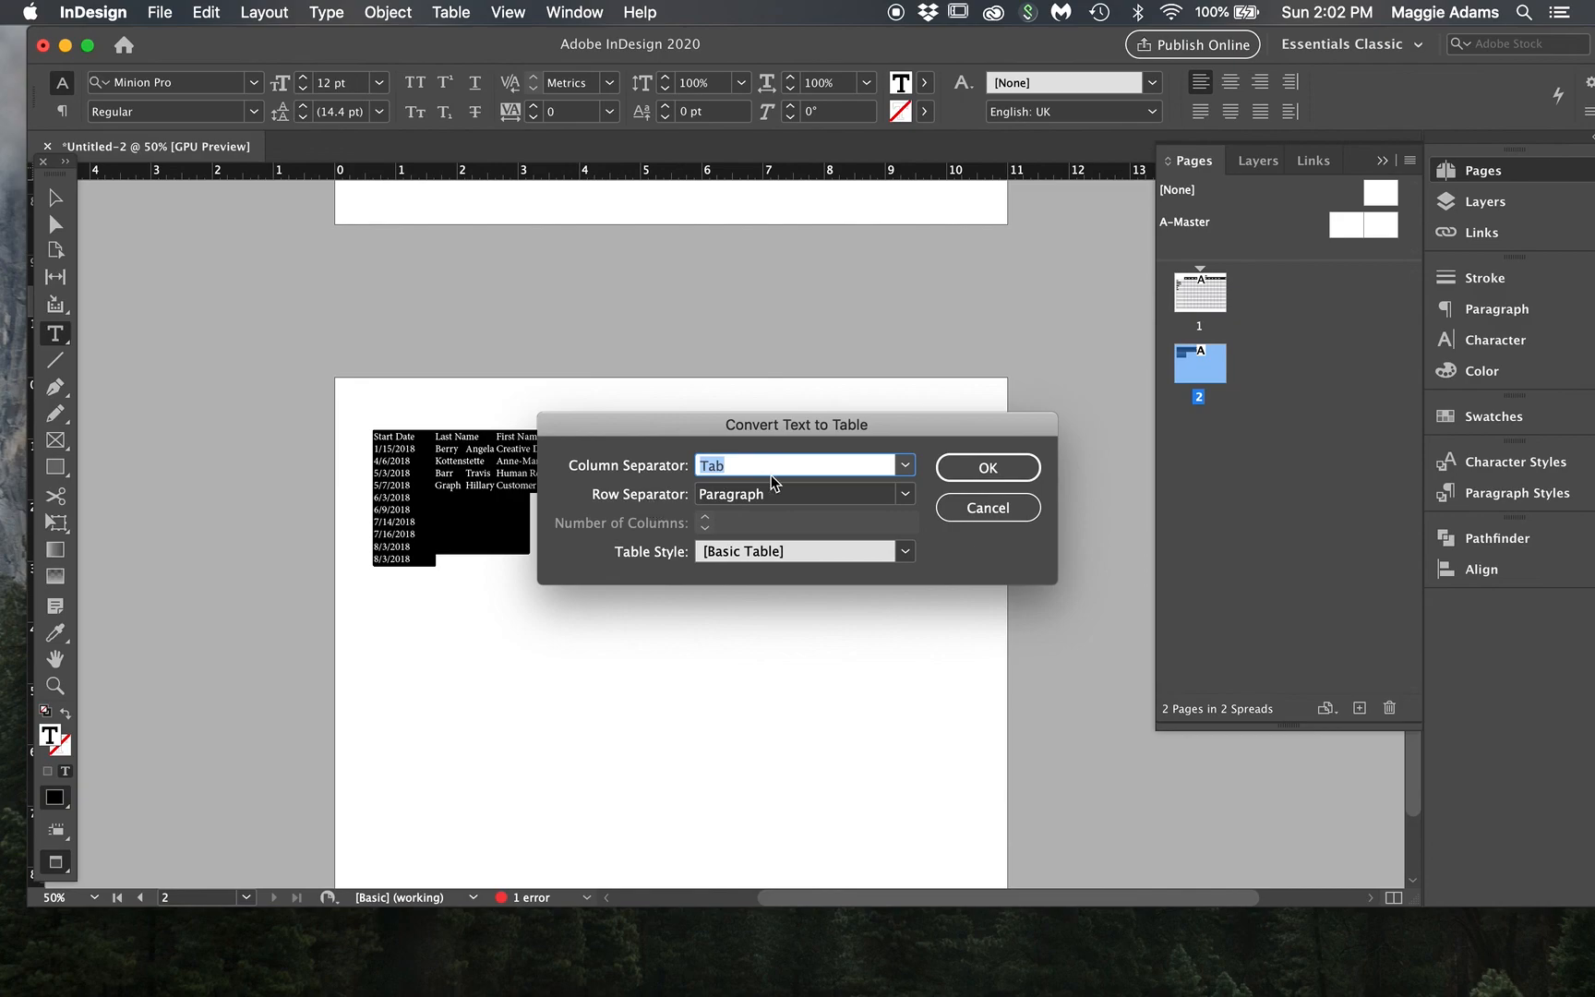
pyautogui.press('Tab')
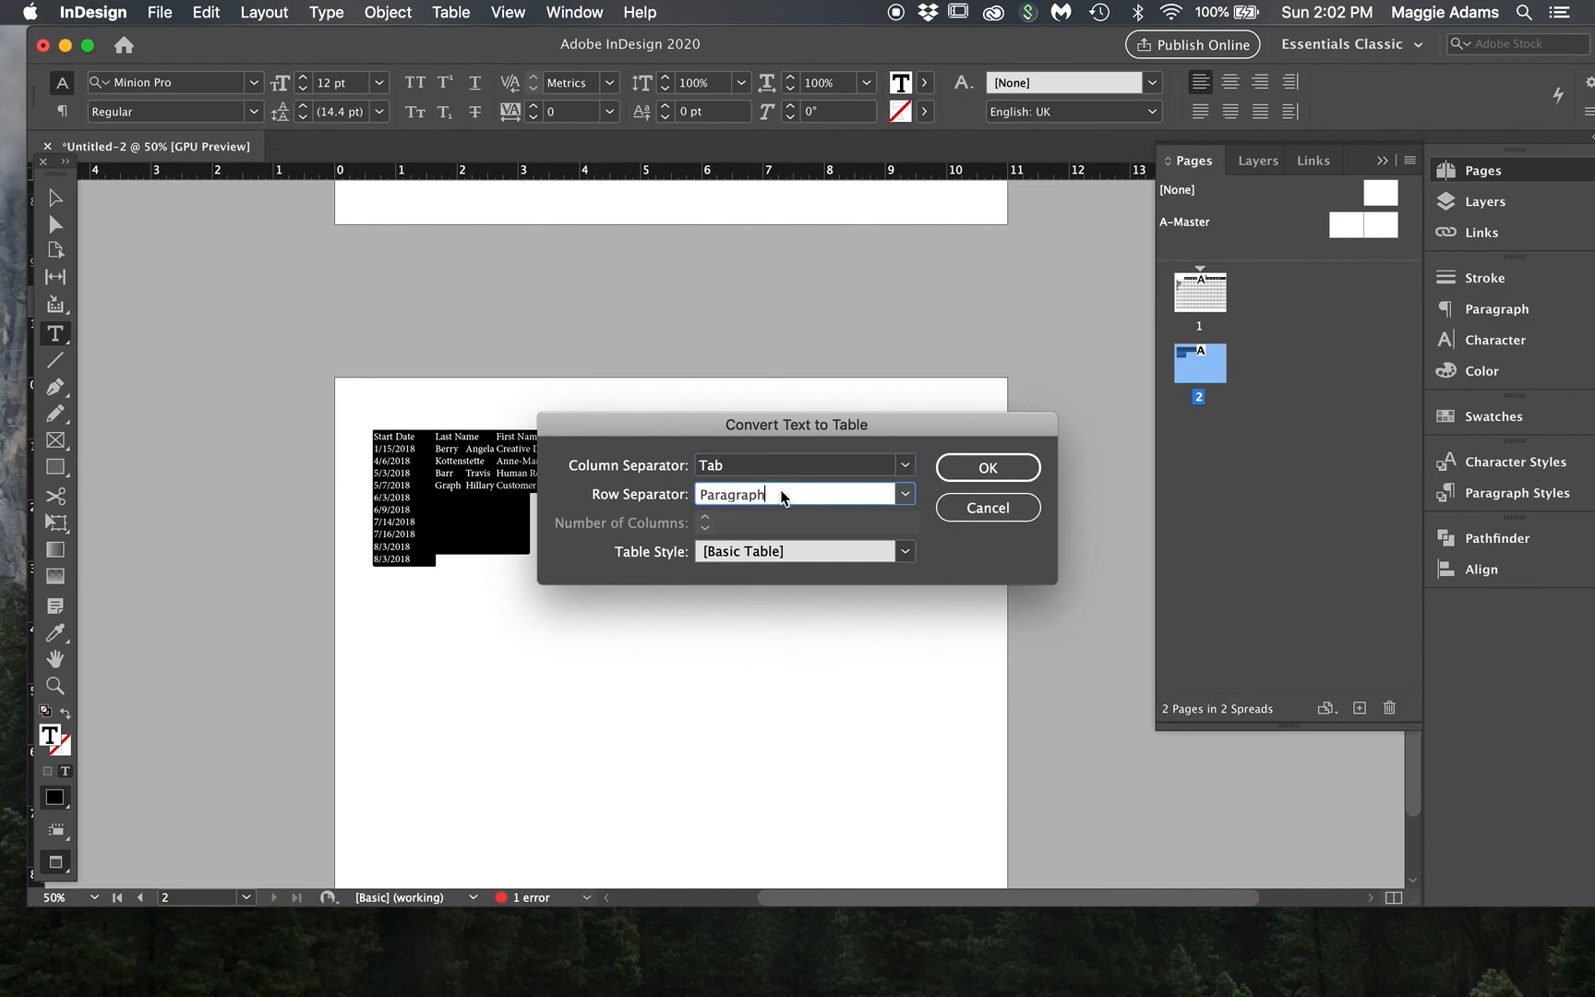
pyautogui.click(904, 495)
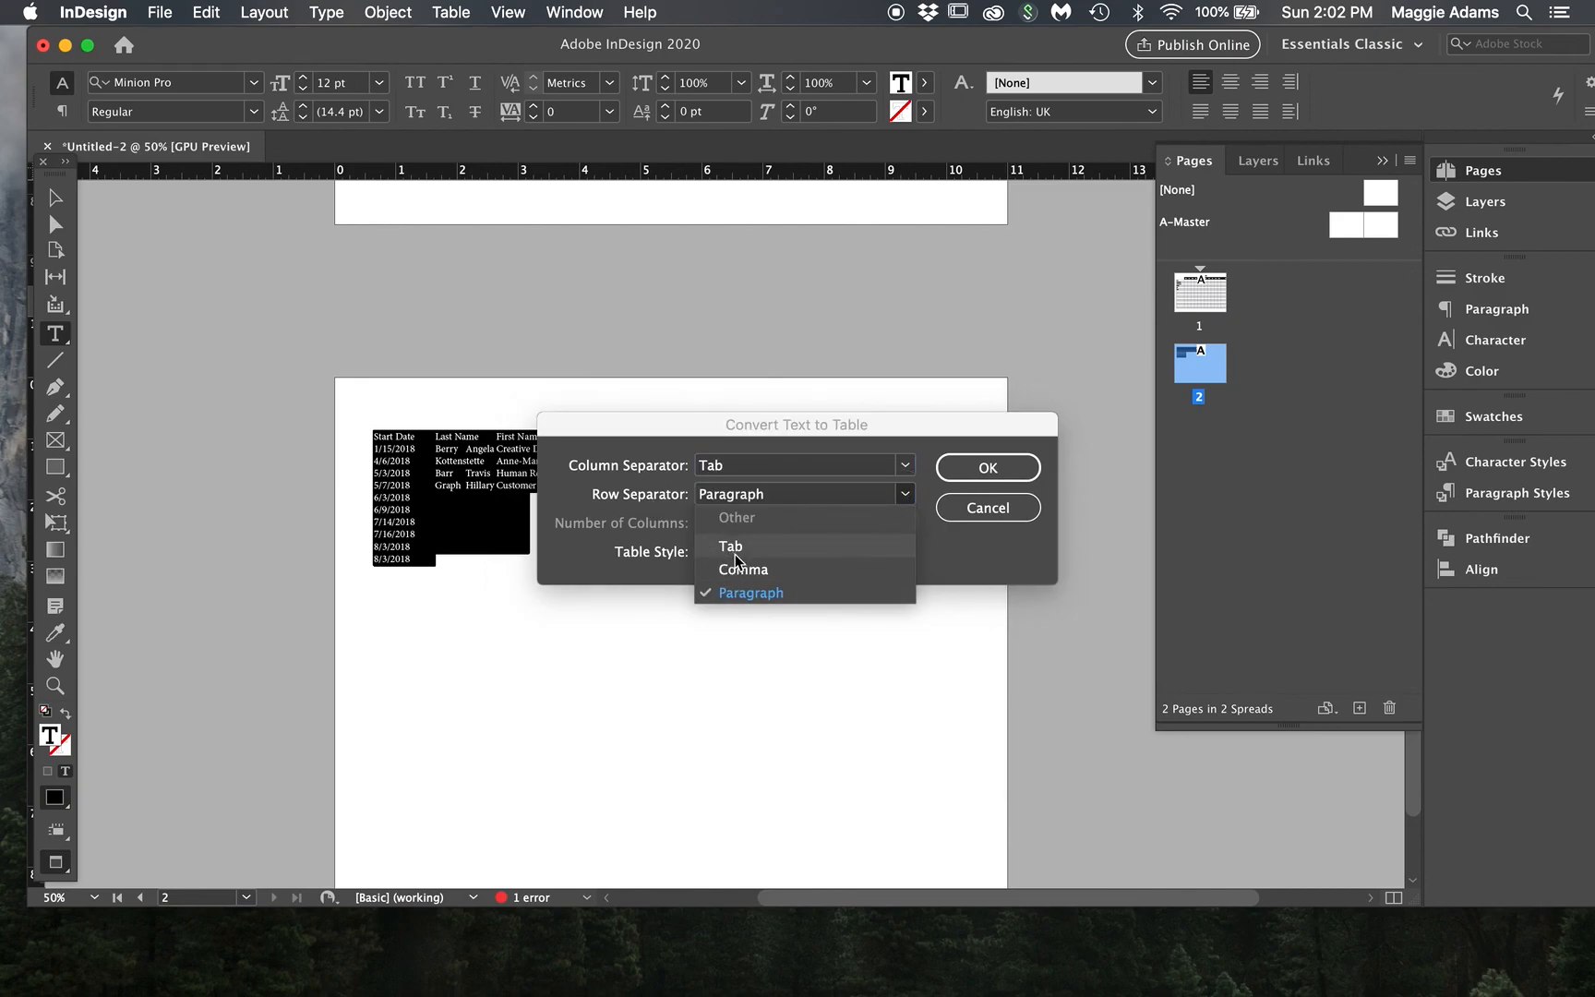
pyautogui.click(930, 452)
pyautogui.click(984, 467)
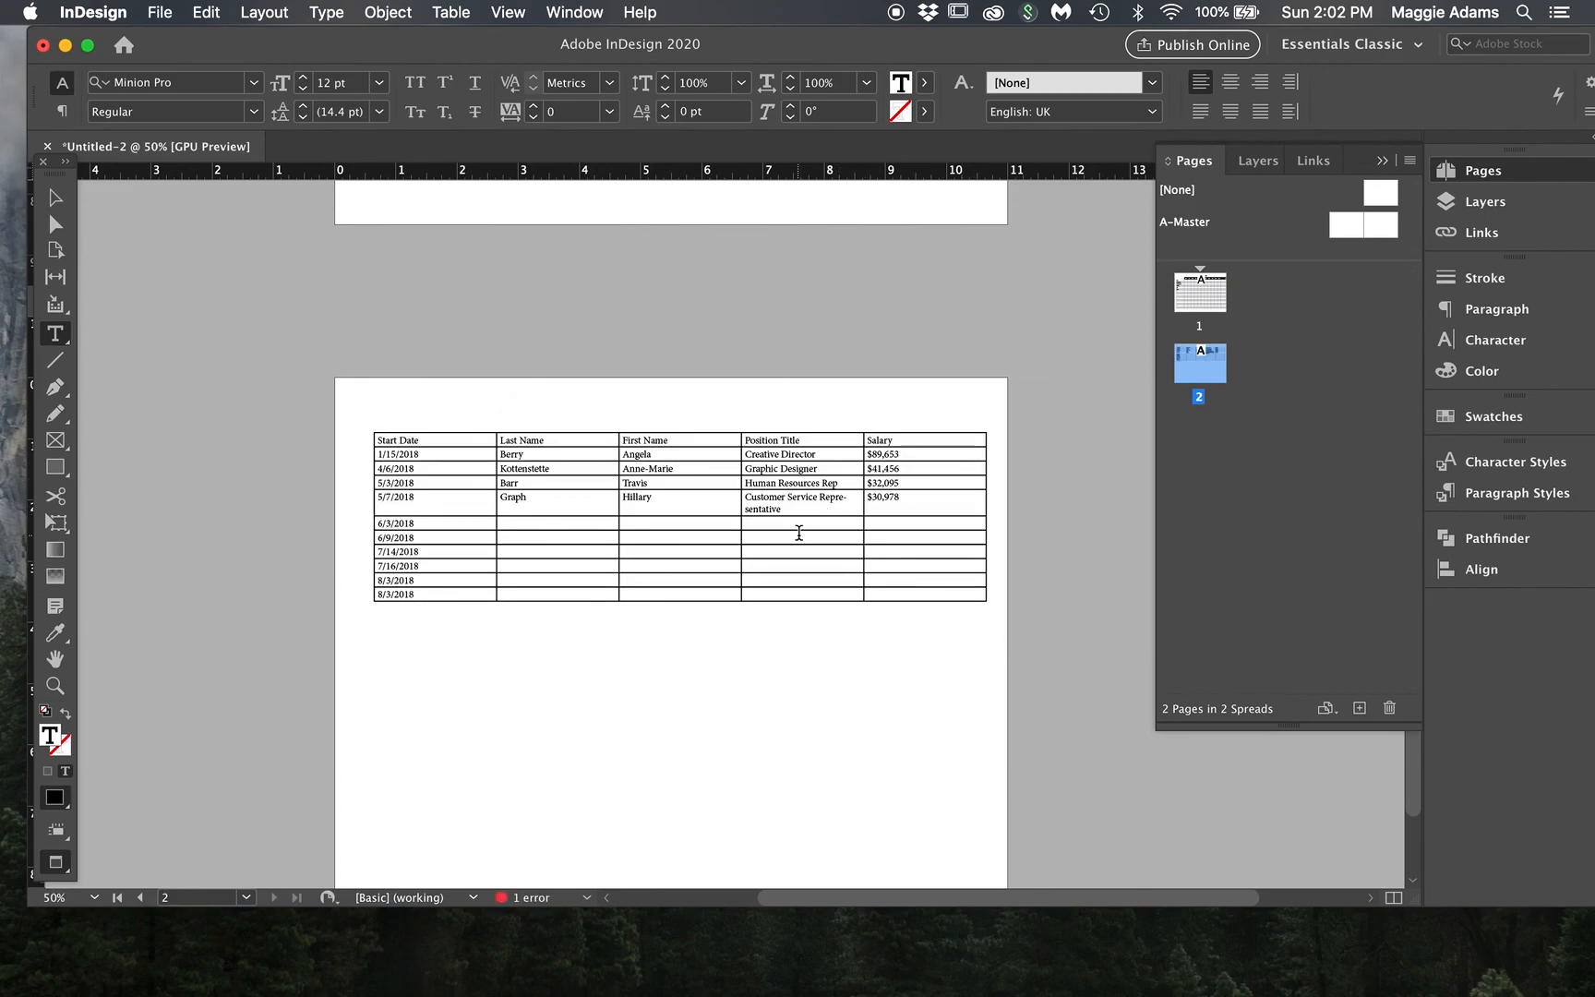
# Step: Undo the text-to-table conversion and highlight the tab gap between First Name and Position Title in the heading line
pyautogui.press('super+z')
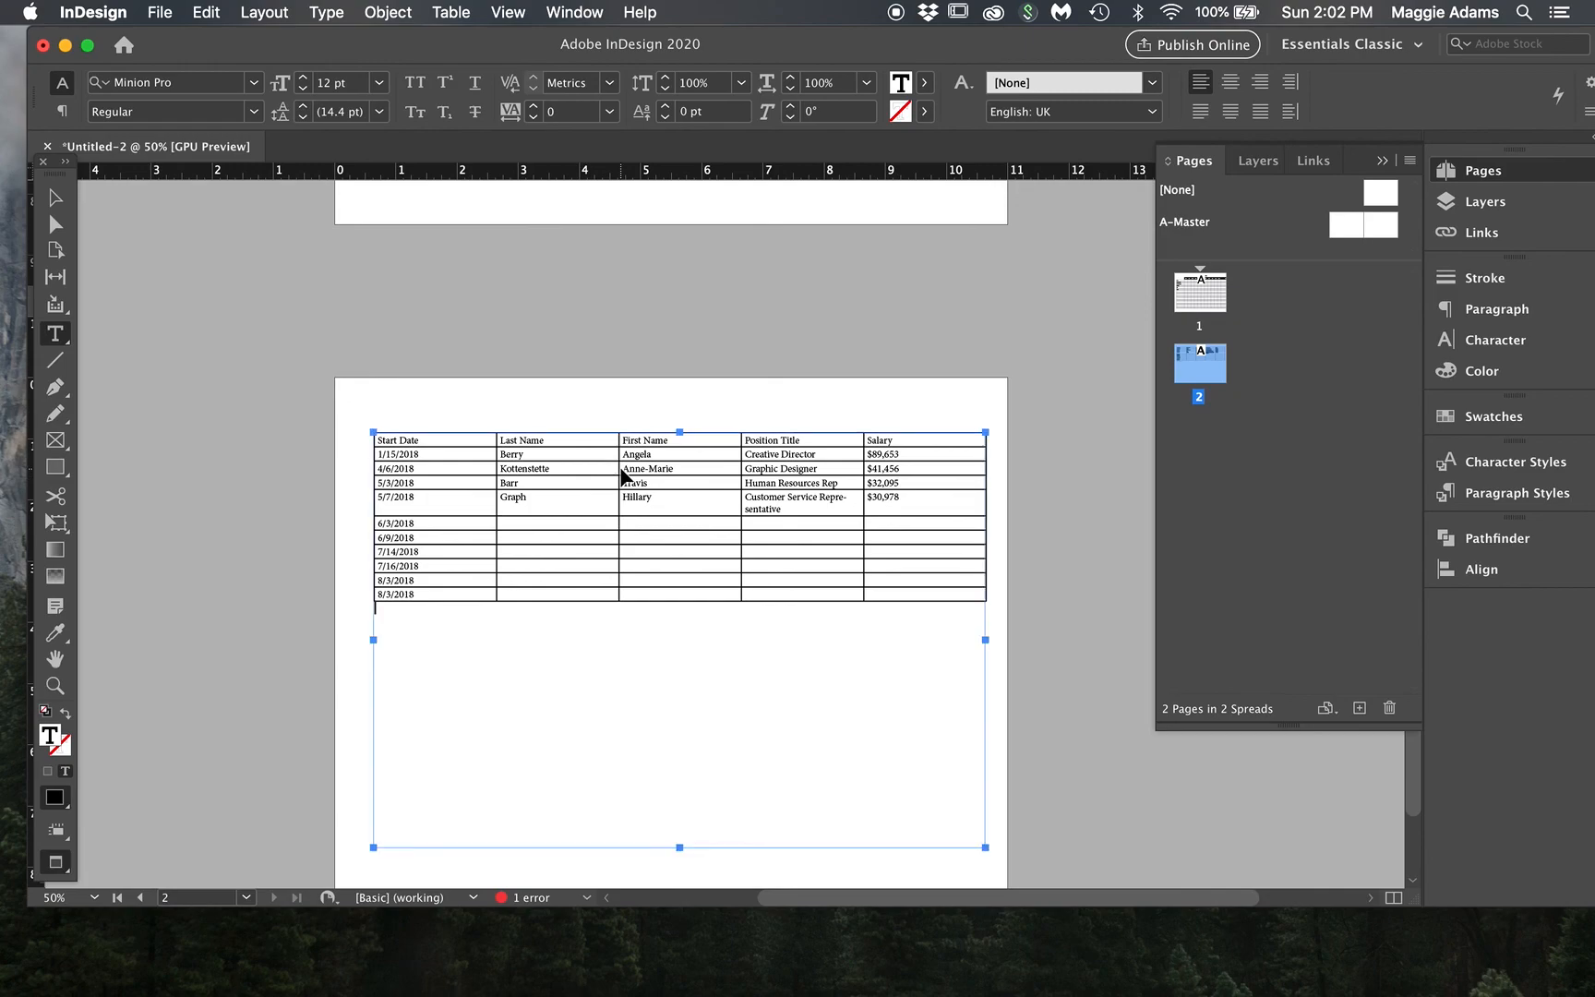
pyautogui.moveTo(438, 435); pyautogui.dragTo(546, 435)
pyautogui.click(496, 434)
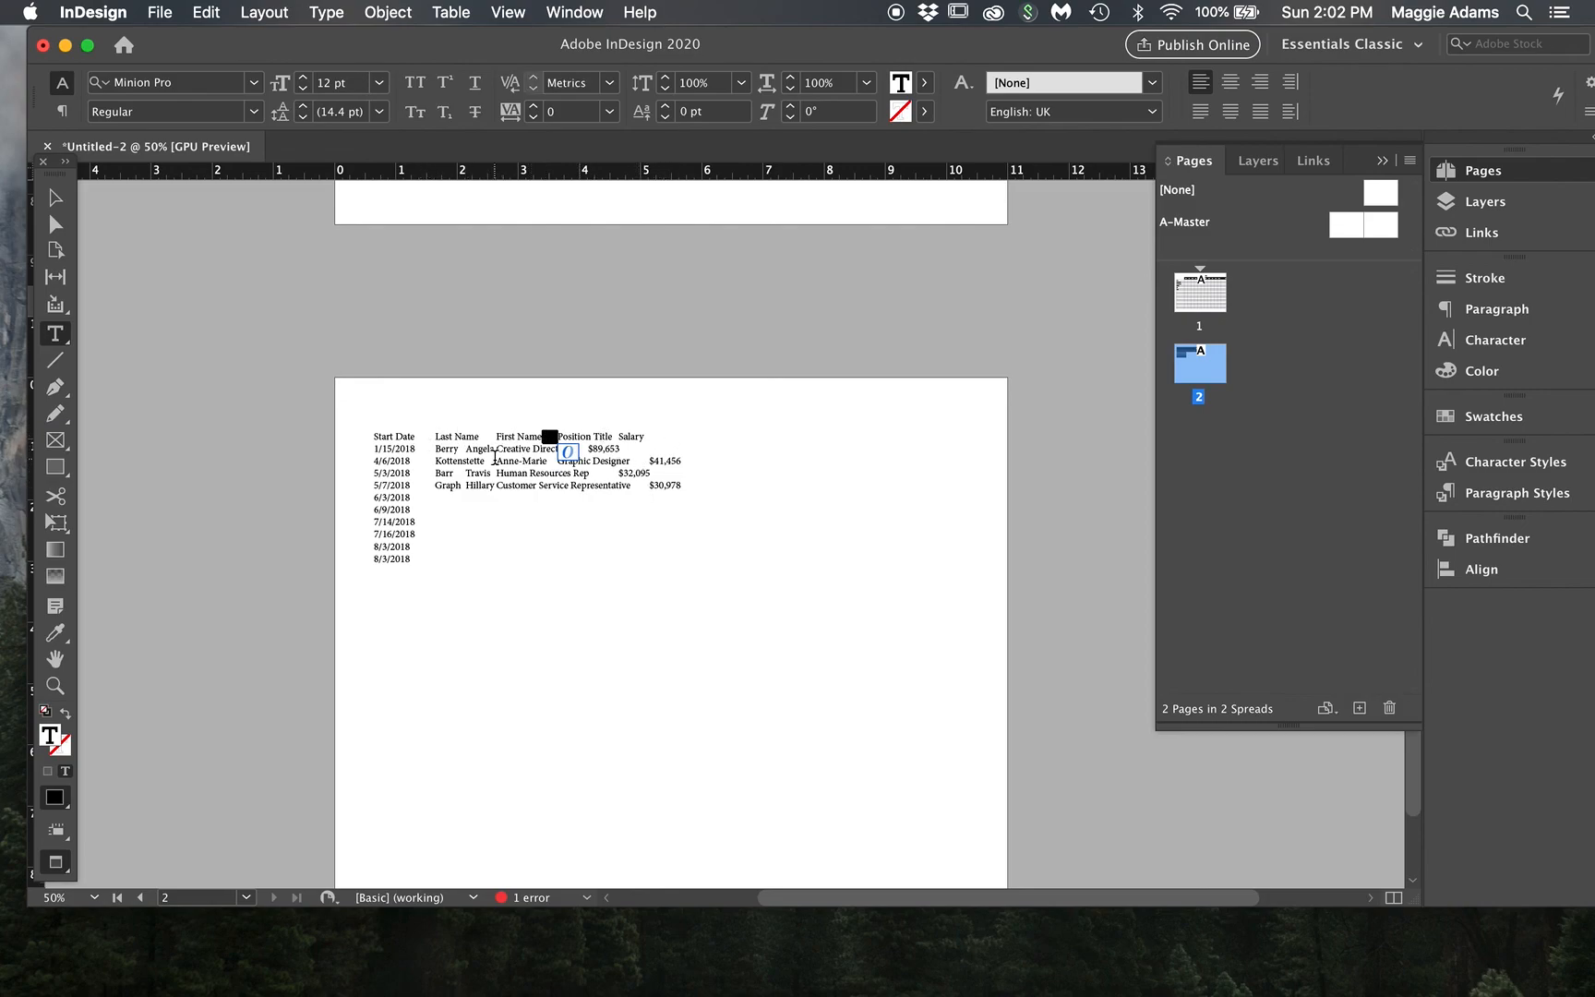
# Step: Convert the complete imported text on page 2 to a [Basic Table], separating columns by Tab and rows by Paragraph
pyautogui.moveTo(423, 575); pyautogui.dragTo(349, 435)
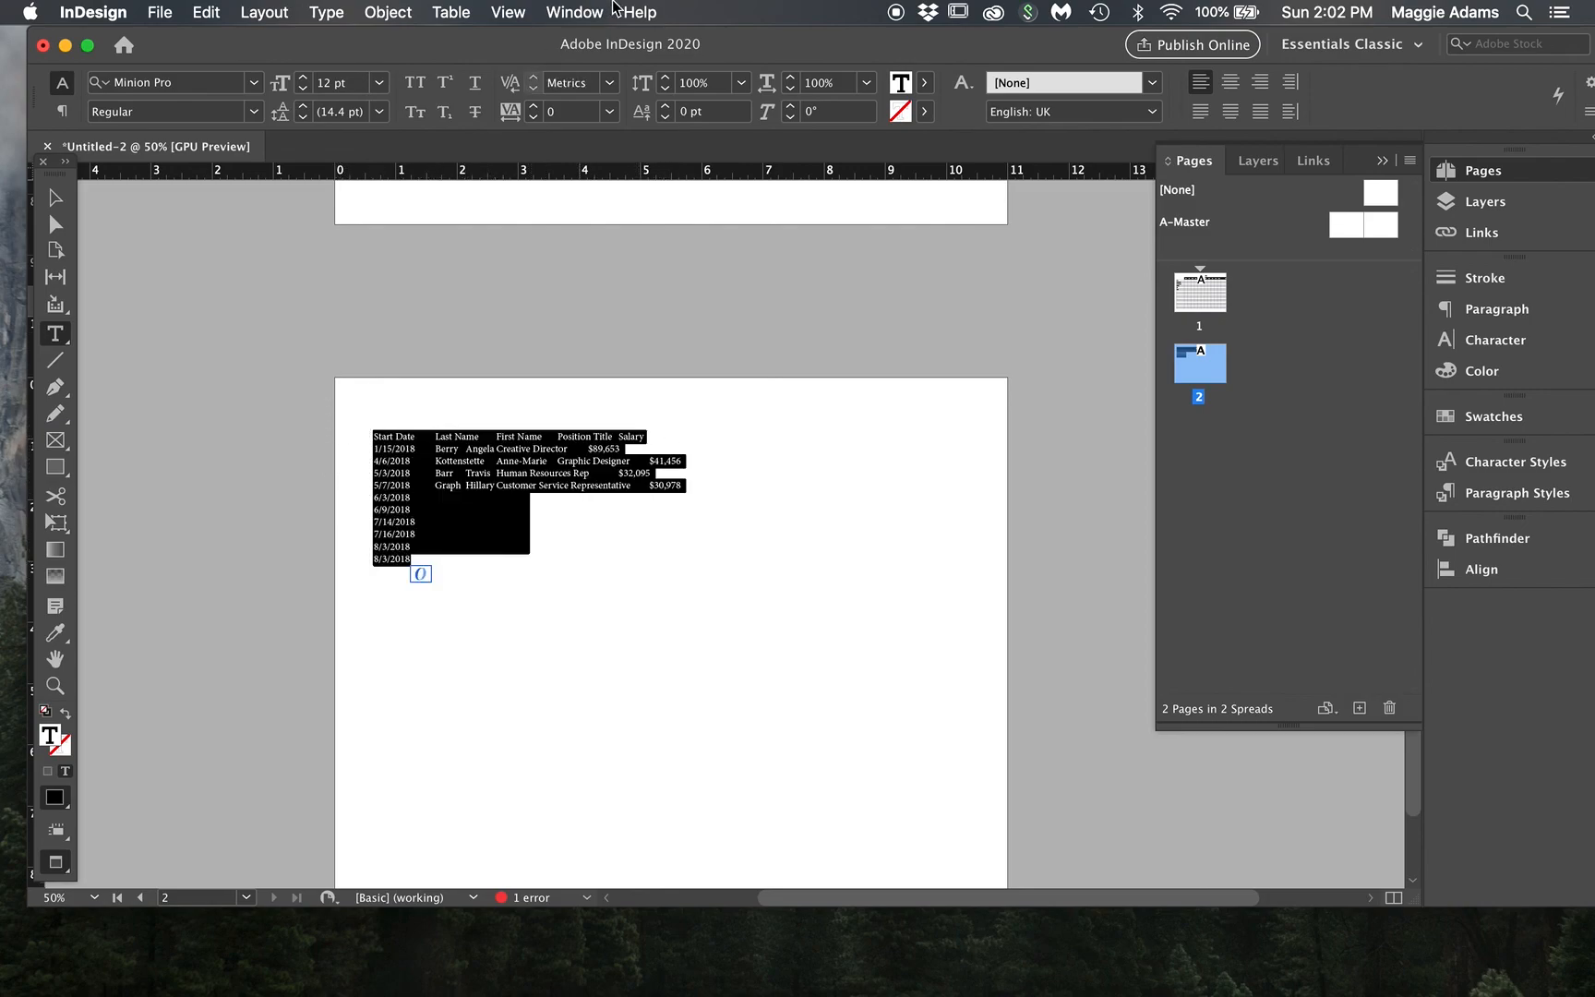
pyautogui.click(584, 12)
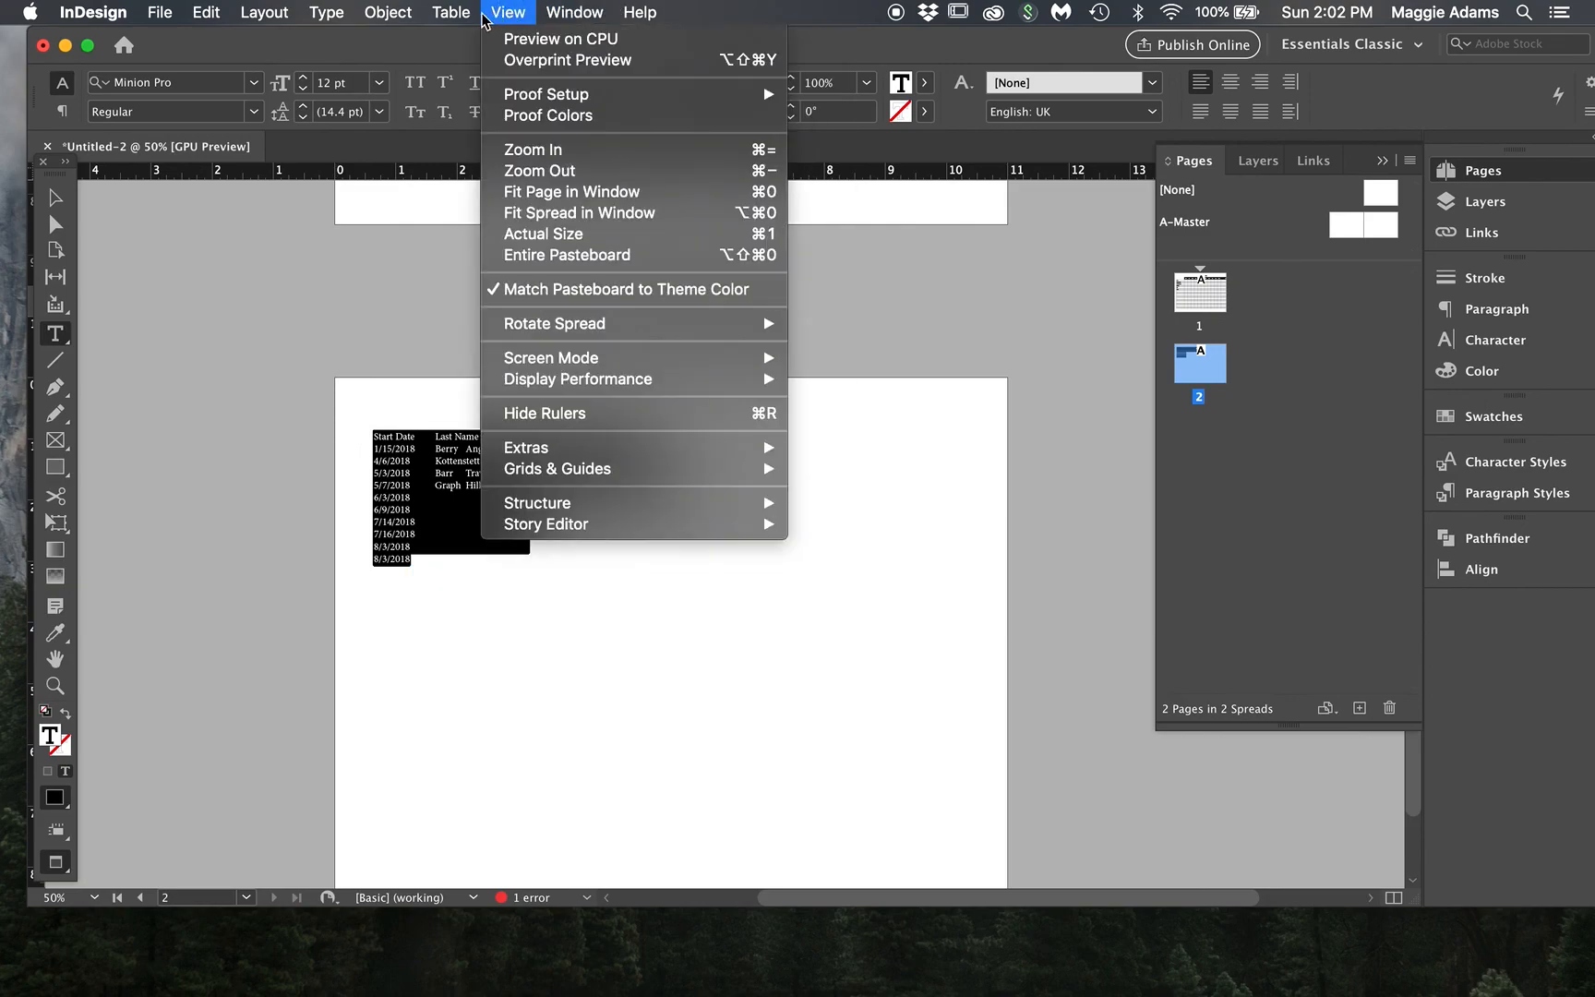
pyautogui.moveTo(471, 13)
pyautogui.click(488, 61)
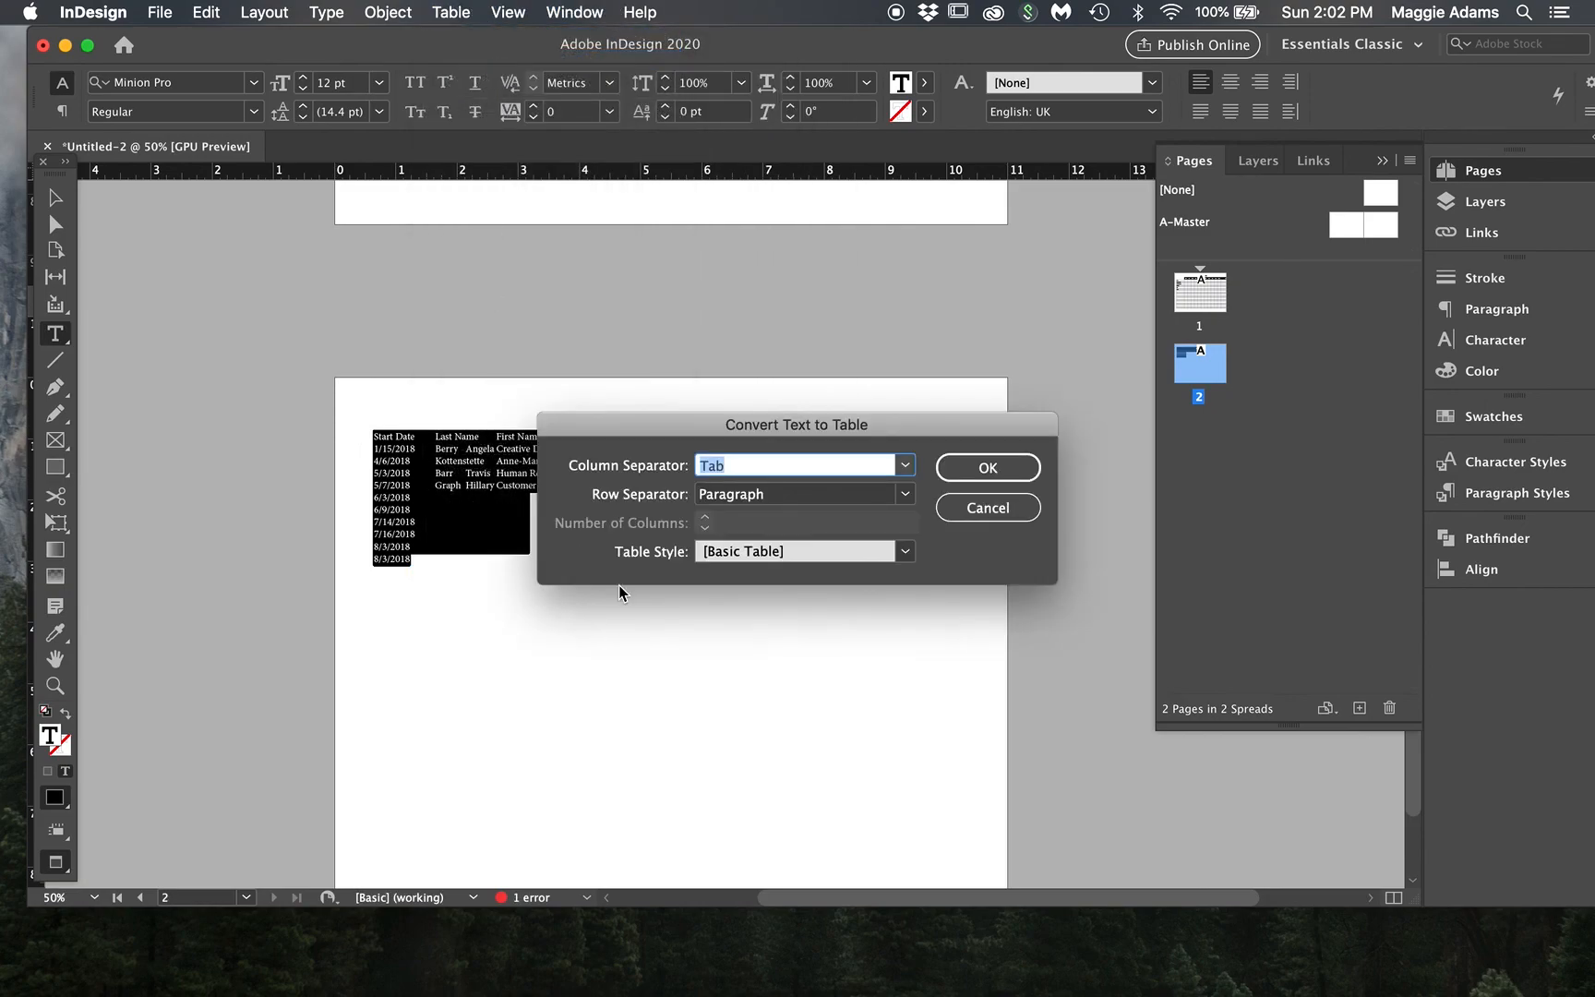
pyautogui.click(973, 473)
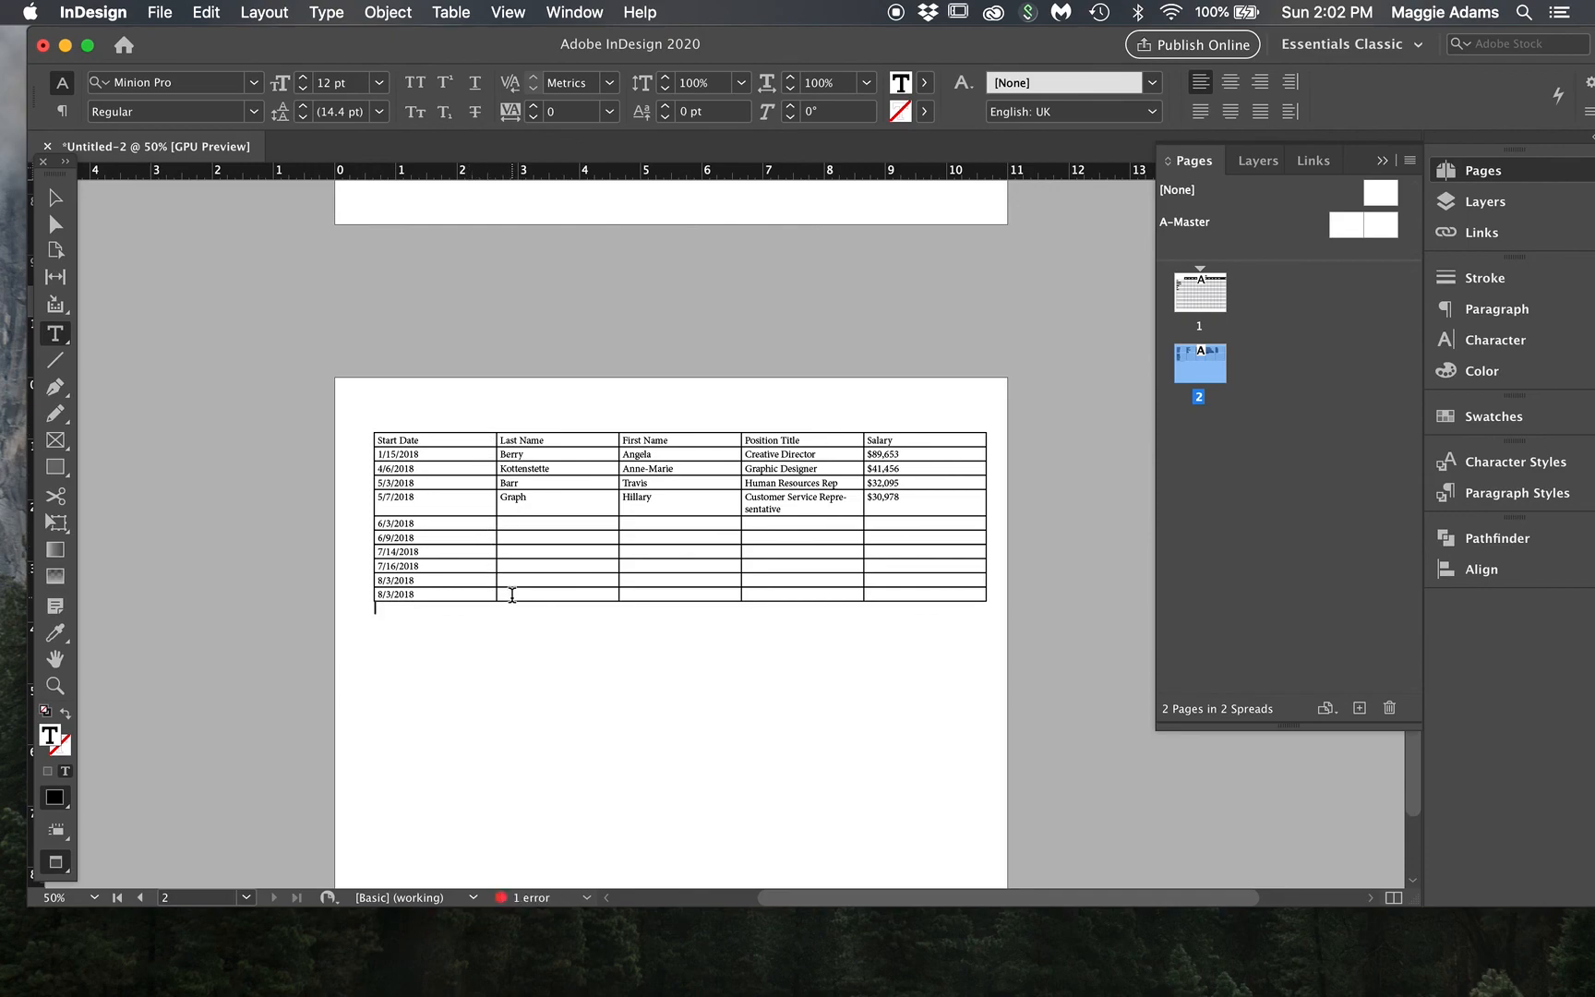
# Step: Shorten the Position Title entry in the 5/7/2018 row to "Customer Service Rep" so that it fits on one line
pyautogui.click(821, 496)
pyautogui.press('Return')
pyautogui.press('BackSpace')
pyautogui.moveTo(841, 503); pyautogui.dragTo(833, 498)
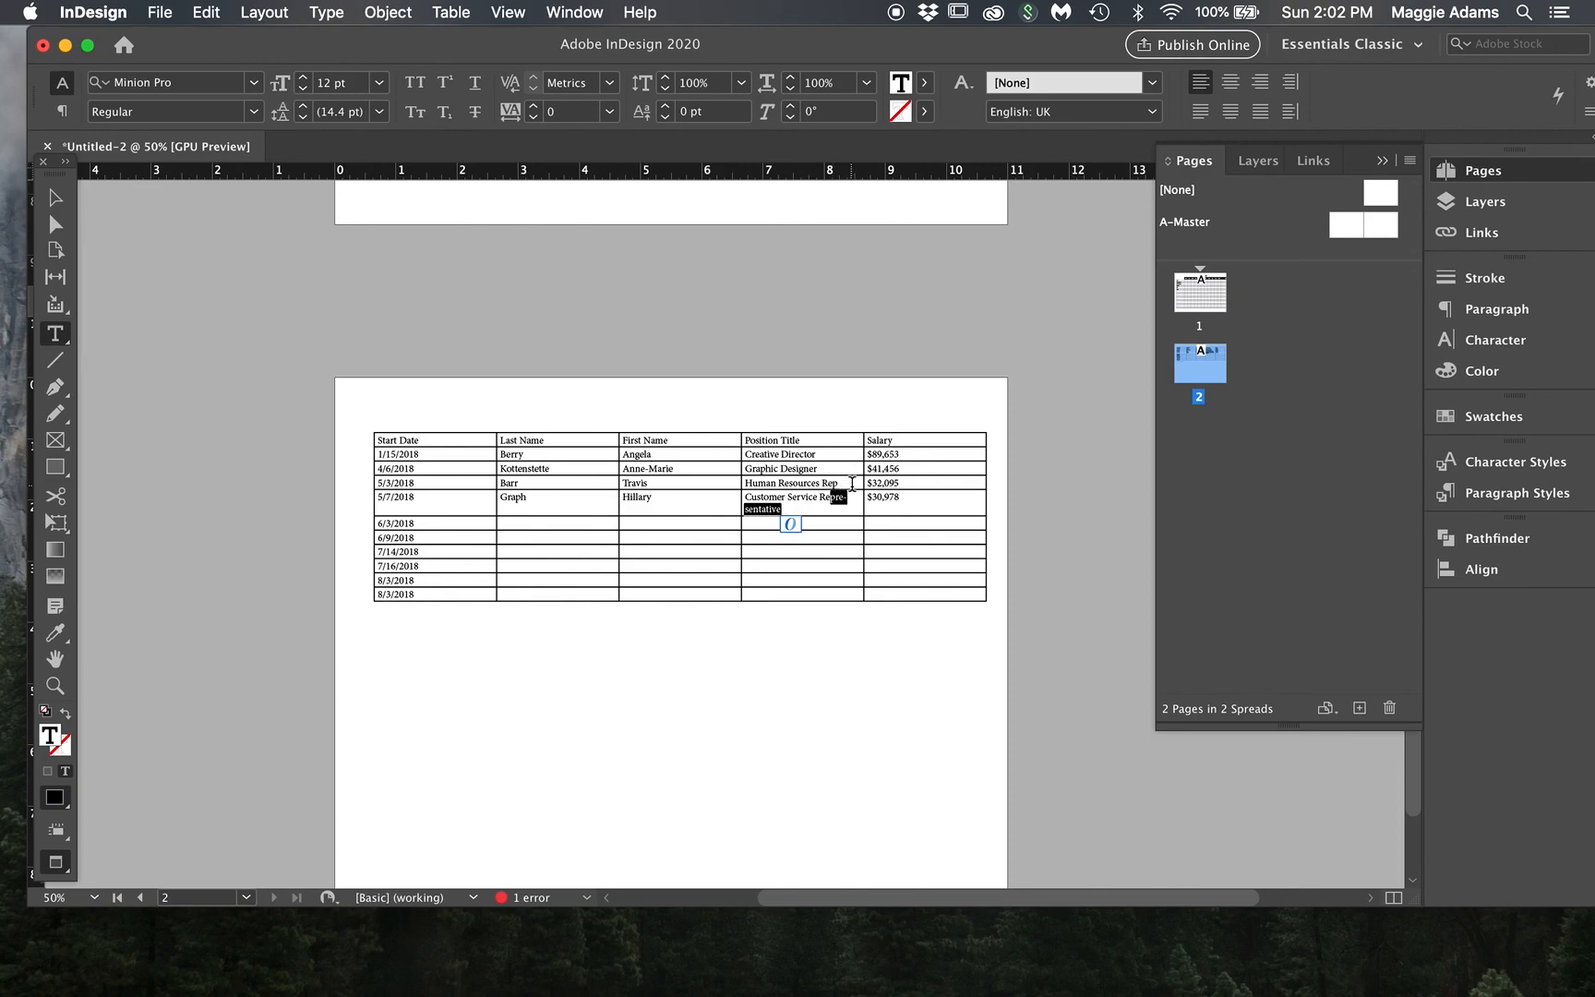
pyautogui.press('BackSpace')
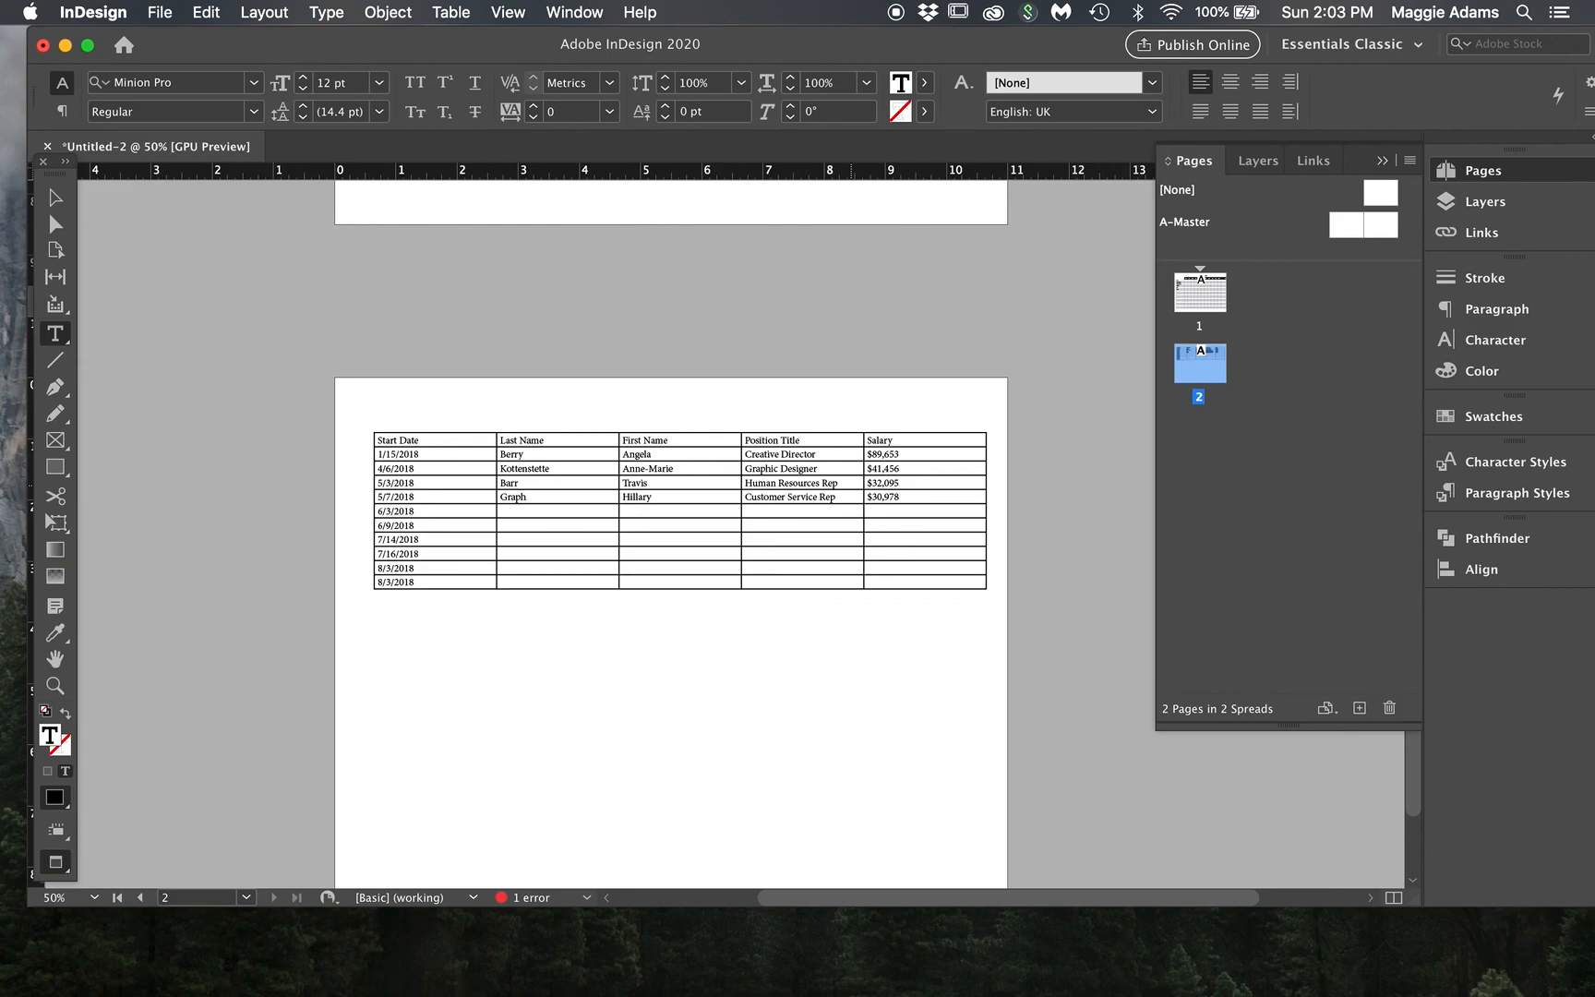
pyautogui.scroll(5, 671, 536)
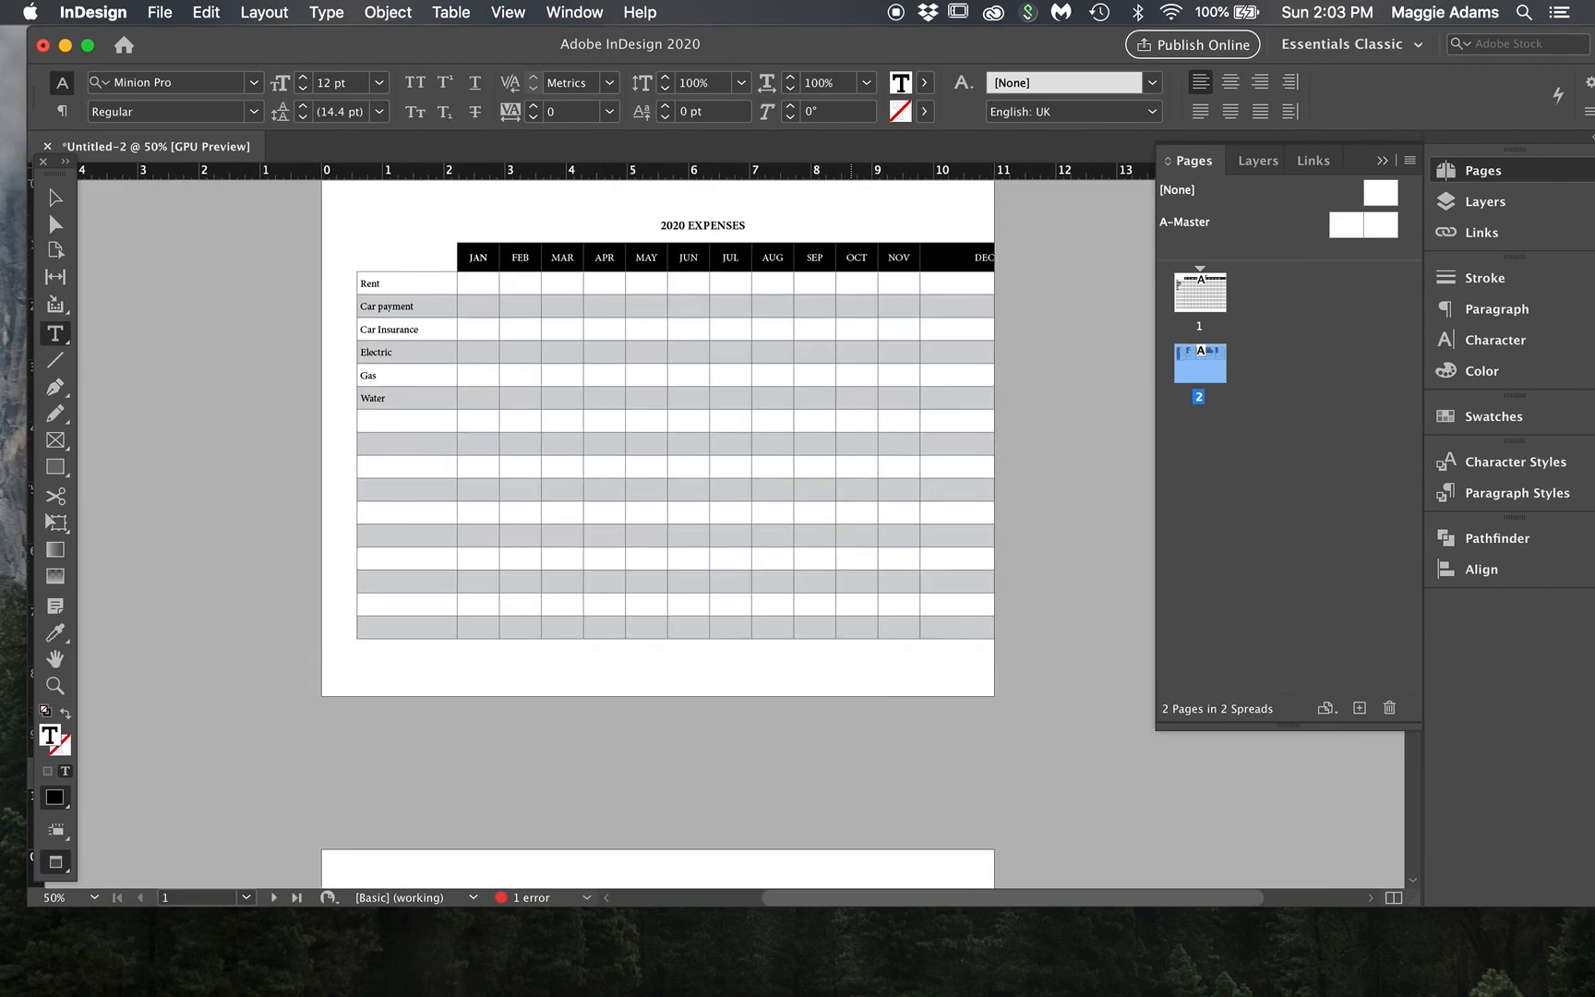